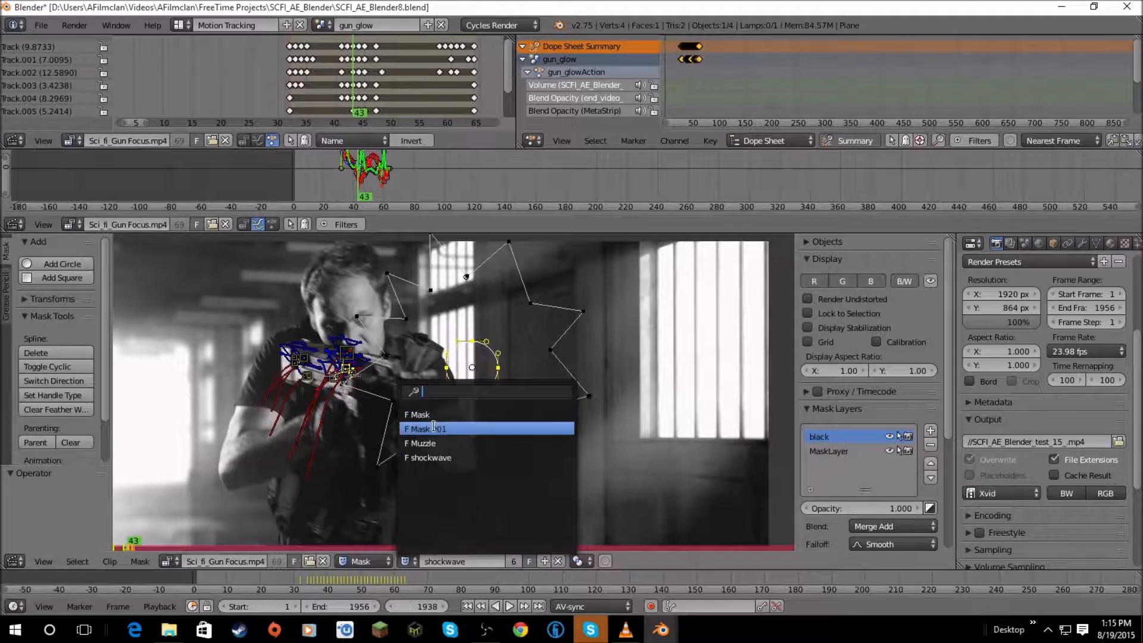
# Switch the clip's active mask to Mask and examine the Gun Lihgt layer's shapes on the gun.
pyautogui.click(435, 415)
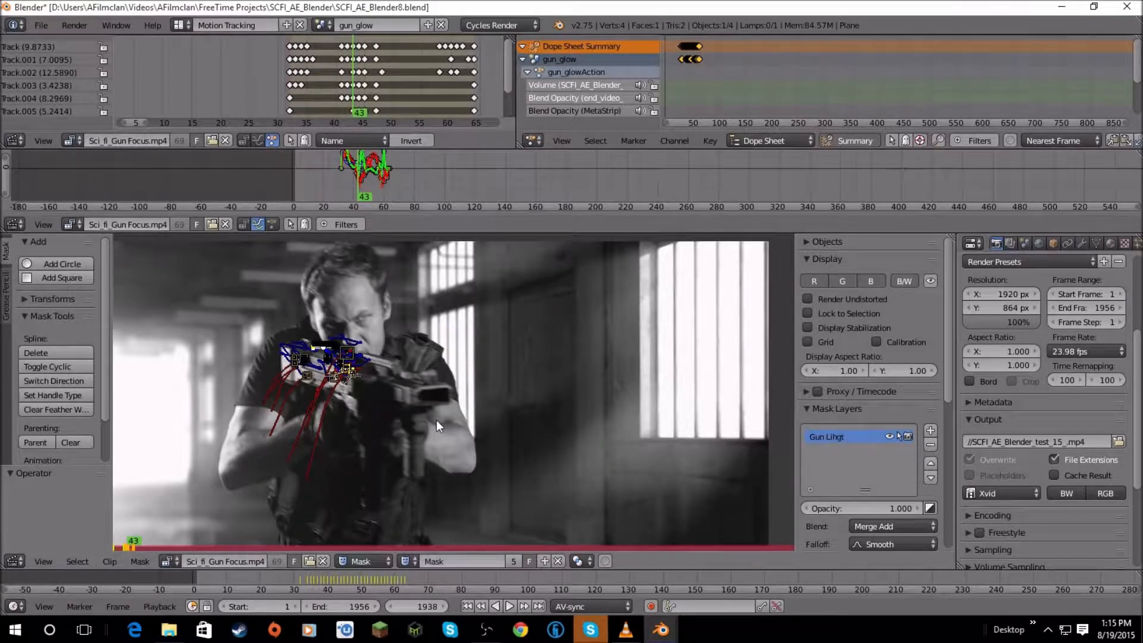
pyautogui.scroll(5, 404, 406)
pyautogui.scroll(-5, 404, 406)
pyautogui.scroll(6, 434, 441)
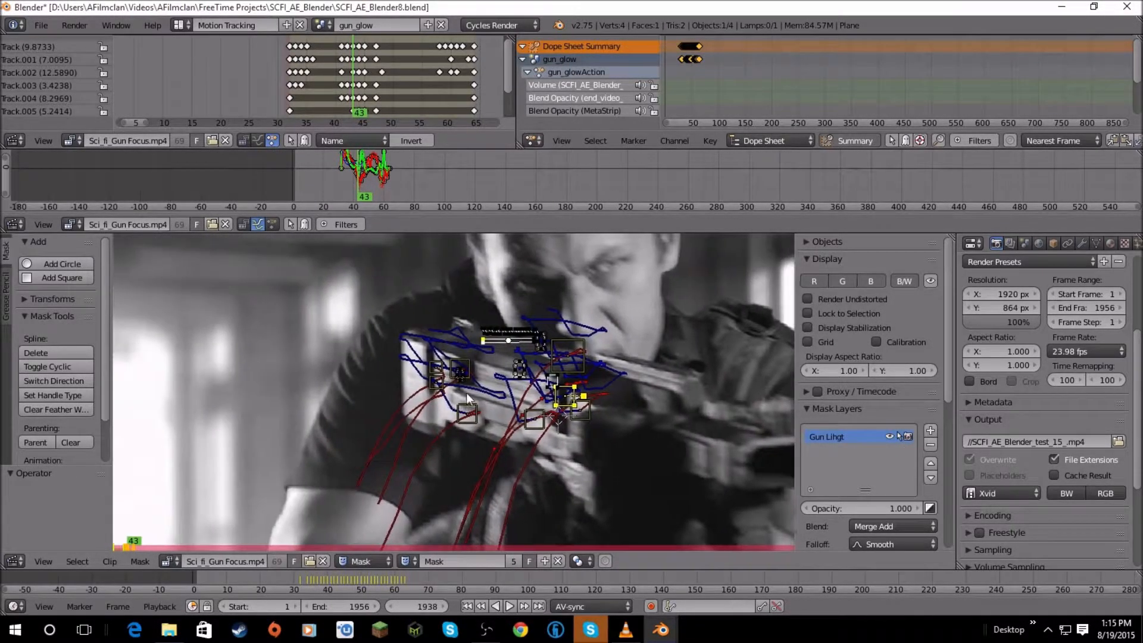
pyautogui.scroll(-2, 467, 469)
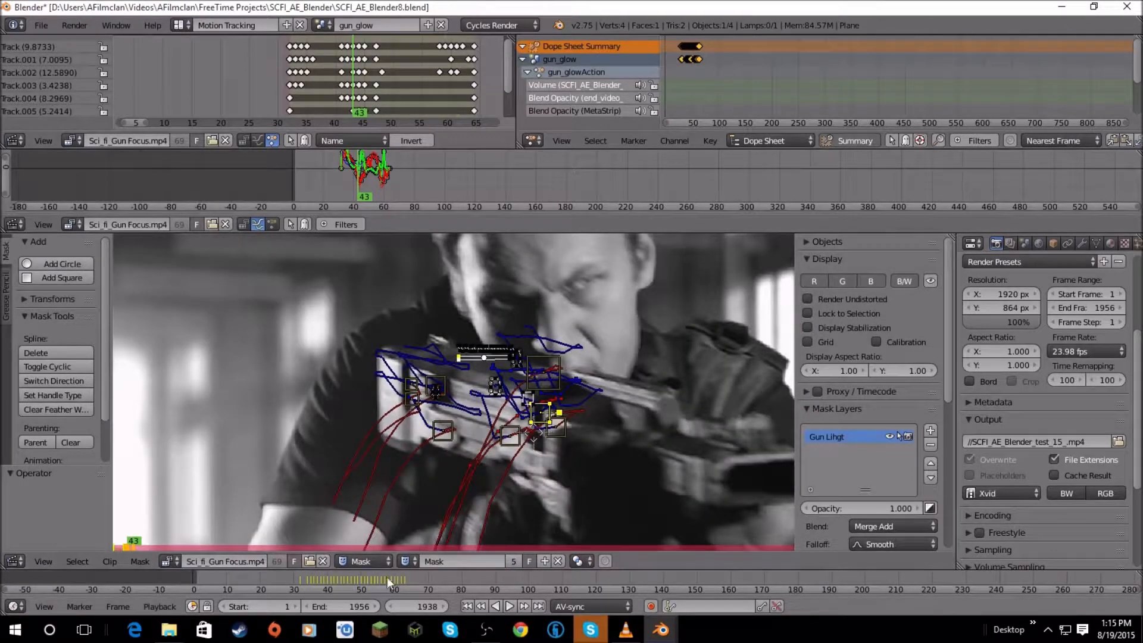
# Compare the gun light mask's position on the weapon at frames 54 and 43.
pyautogui.moveTo(387, 577); pyautogui.dragTo(375, 577)
pyautogui.scroll(4, 393, 455)
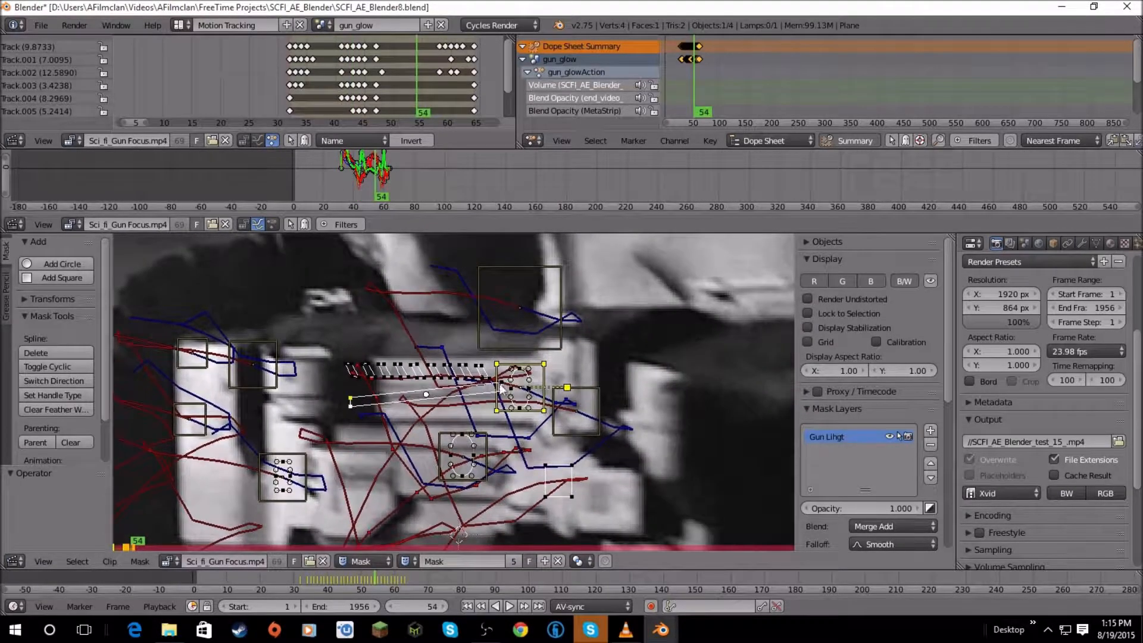
pyautogui.scroll(-2, 449, 362)
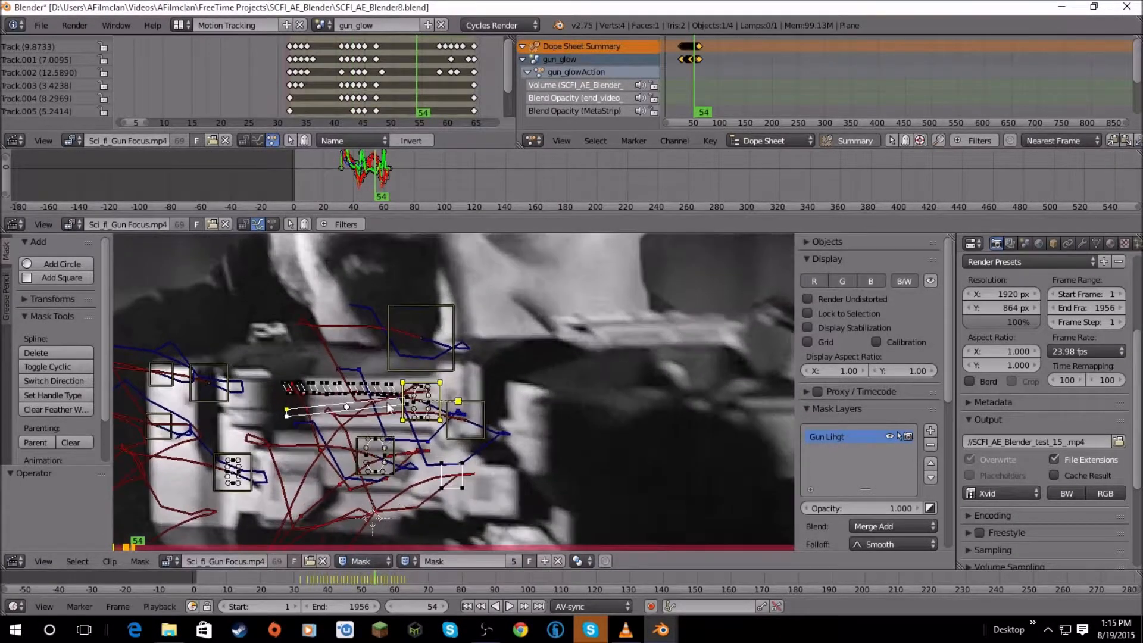
pyautogui.moveTo(353, 574); pyautogui.dragTo(336, 573)
pyautogui.scroll(-3, 357, 388)
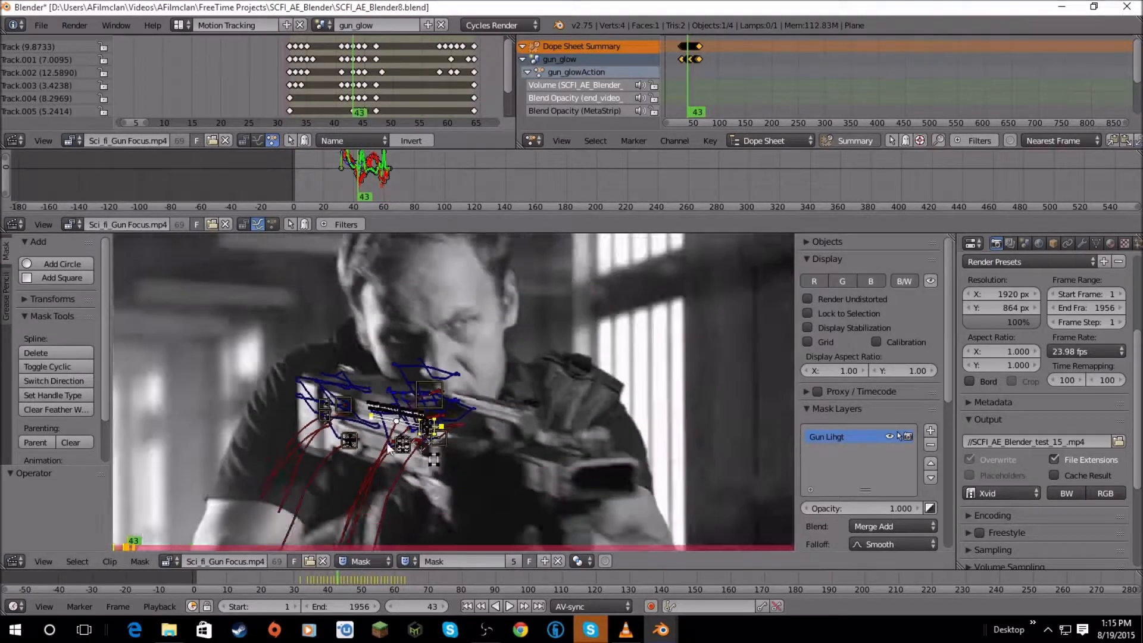
pyautogui.scroll(2, 364, 355)
pyautogui.scroll(3, 363, 355)
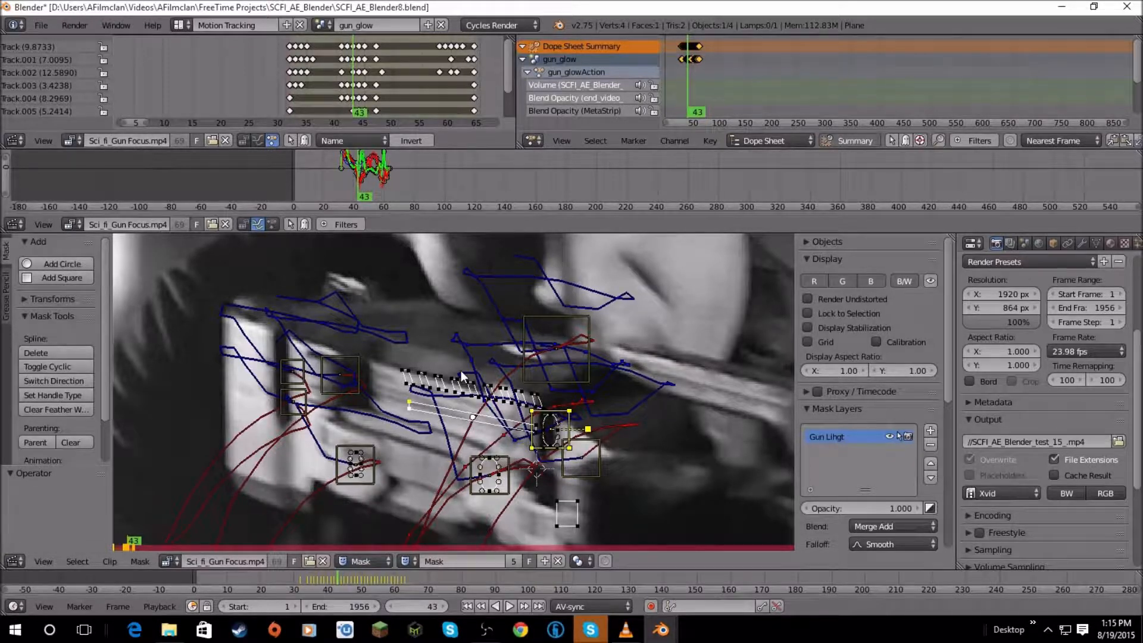
pyautogui.scroll(-5, 461, 376)
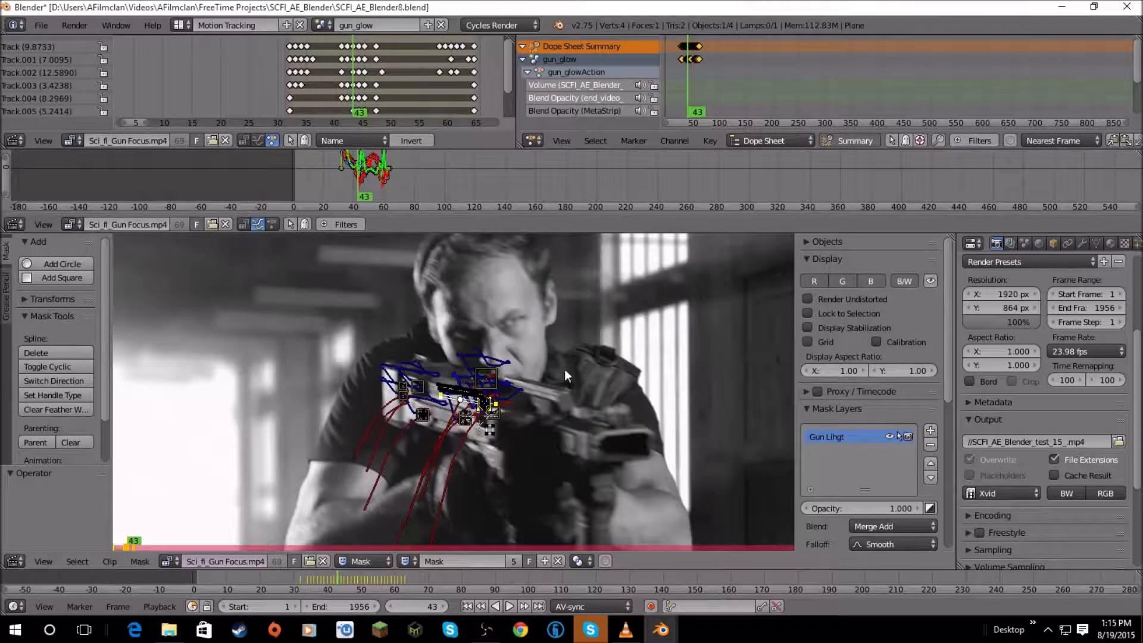
pyautogui.moveTo(564, 369); pyautogui.dragTo(400, 396, button='middle')
pyautogui.moveTo(579, 374); pyautogui.dragTo(637, 352, button='middle')
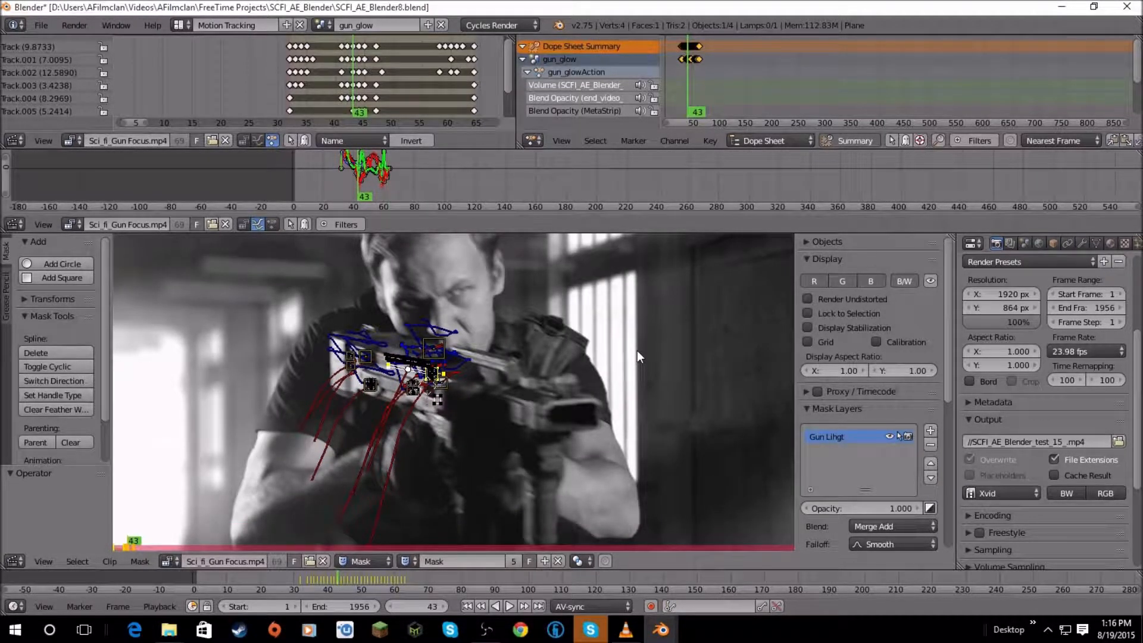
pyautogui.moveTo(645, 349); pyautogui.dragTo(550, 340, button='middle')
# Switch the active mask to Muzzle and examine the full jagged flash outline in front of the gun.
pyautogui.click(413, 561)
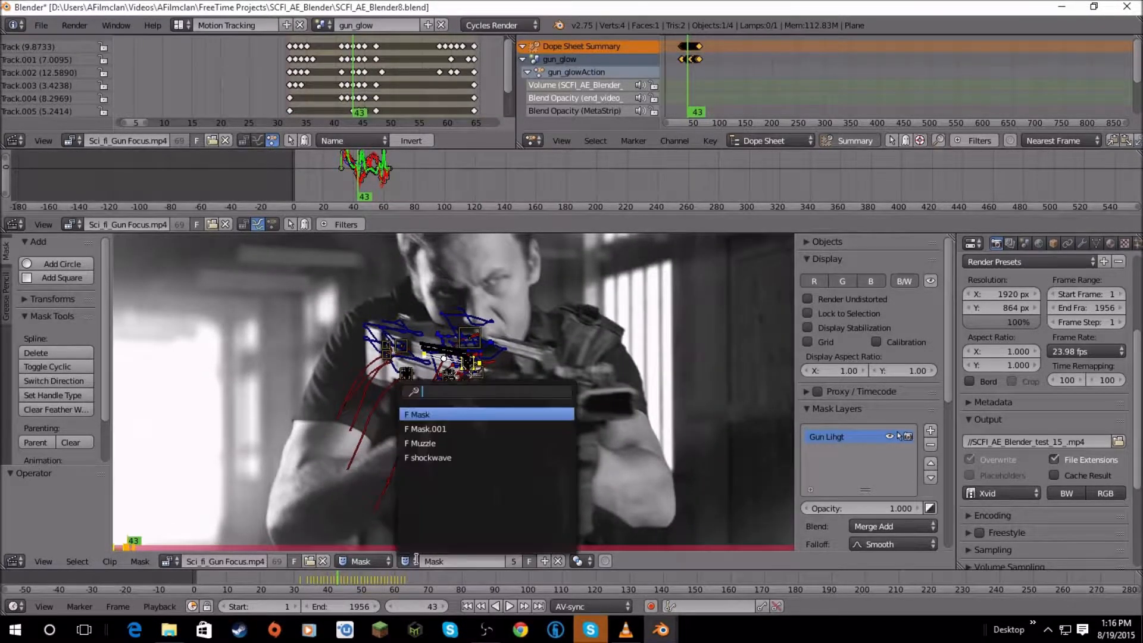
pyautogui.click(427, 443)
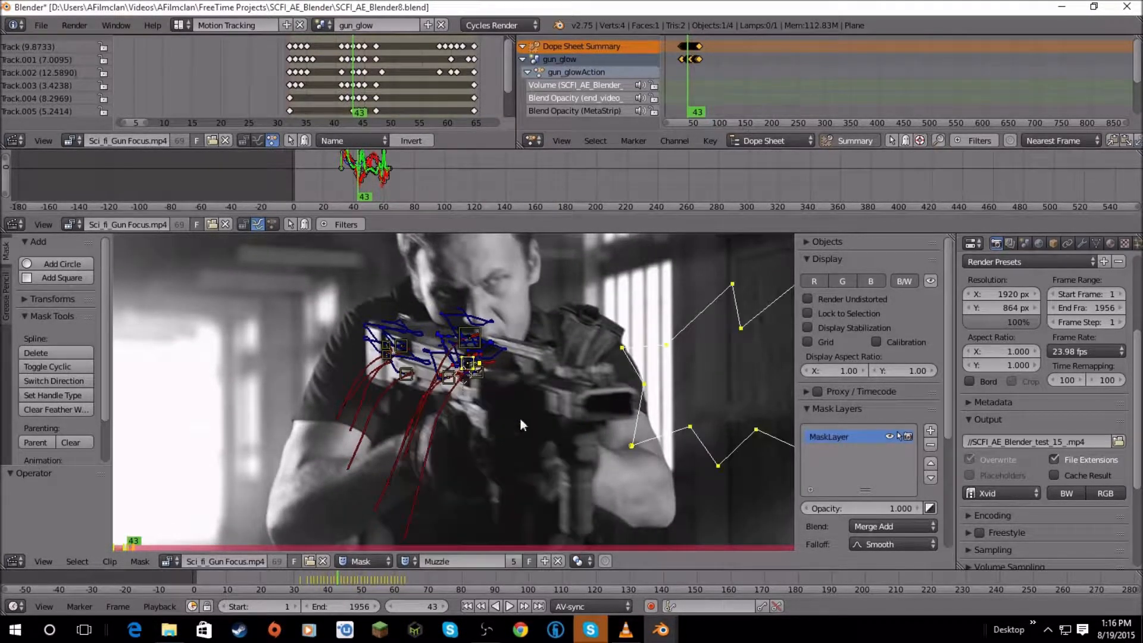
pyautogui.scroll(-2, 520, 416)
pyautogui.scroll(5, 391, 386)
pyautogui.scroll(-4, 549, 413)
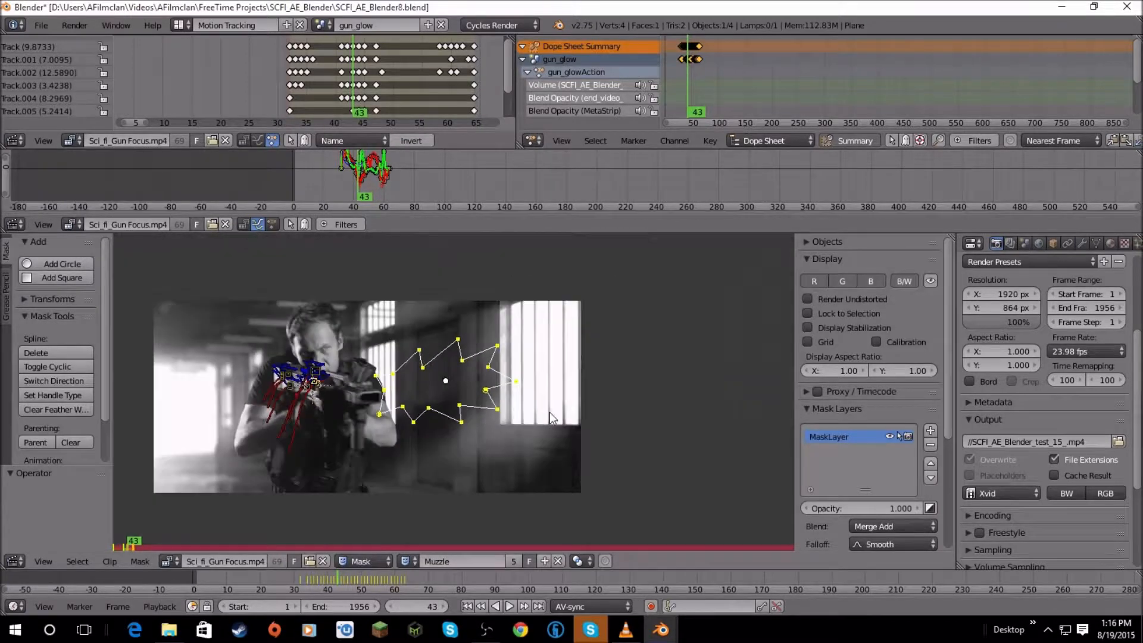
pyautogui.scroll(3, 679, 420)
pyautogui.moveTo(635, 426); pyautogui.dragTo(549, 430, button='middle')
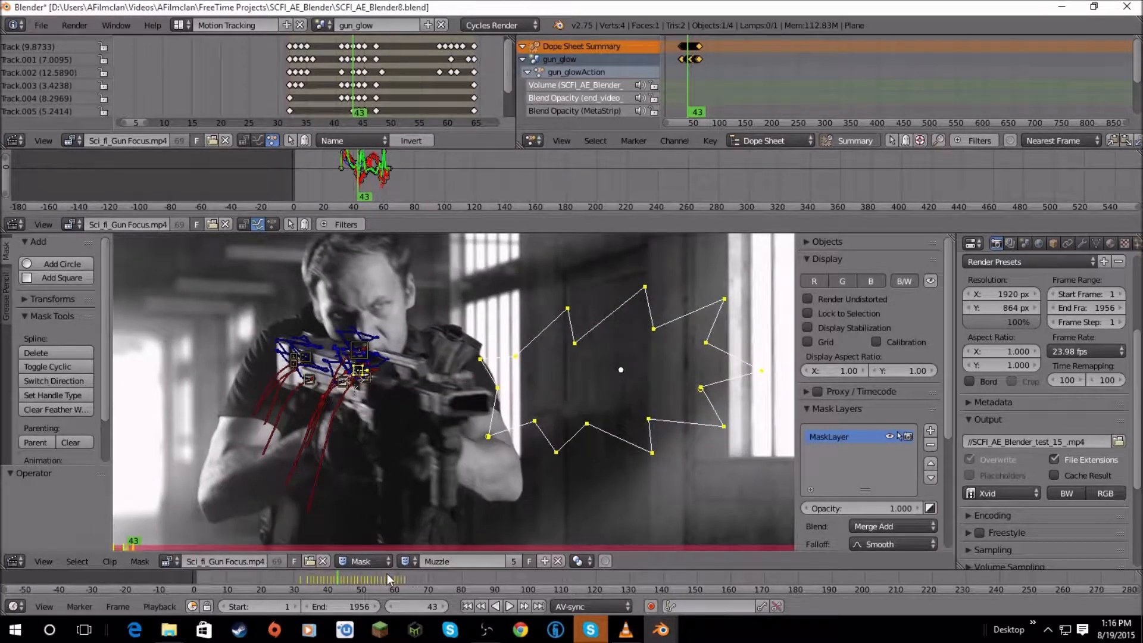
# Step back and forth between frames 40 and 44 to check how the Muzzle mask follows the gun.
pyautogui.press('Left')
pyautogui.press('Left')
pyautogui.press('Left')
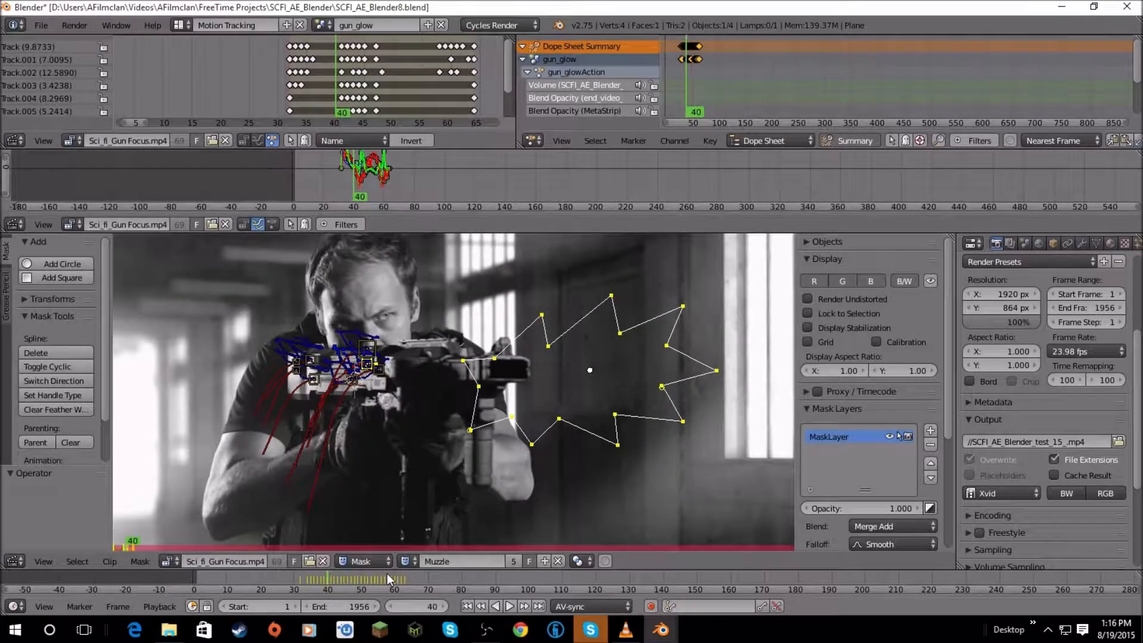
pyautogui.press('Right')
pyautogui.press('Right')
pyautogui.press('Right')
pyautogui.press('Right')
pyautogui.press('Right')
pyautogui.press('Right')
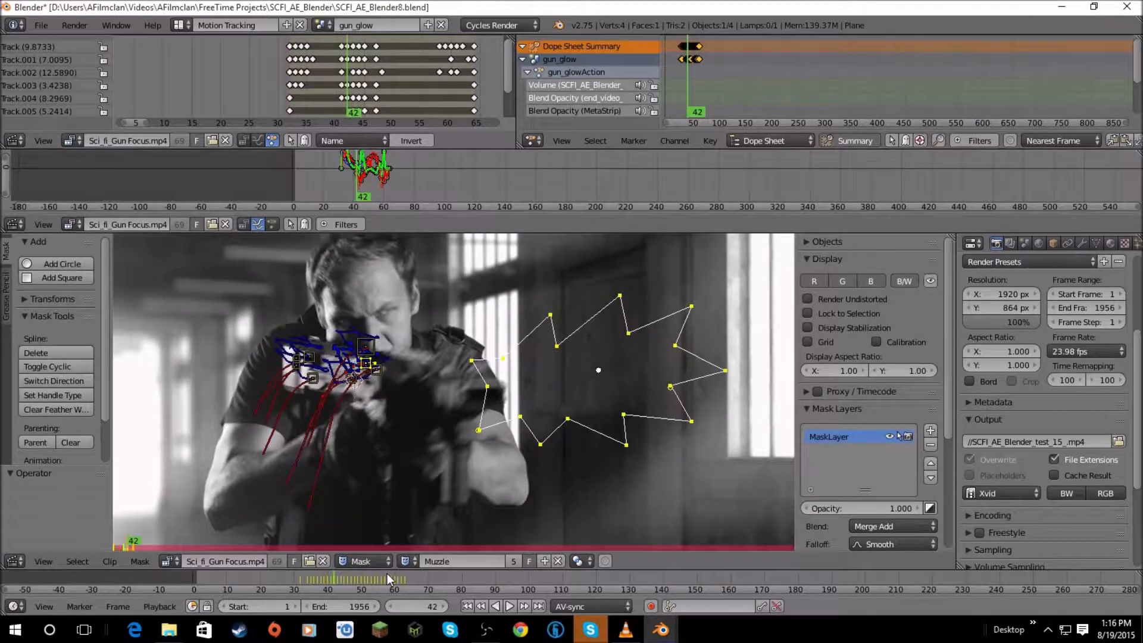
pyautogui.press('Left')
pyautogui.press('Left')
pyautogui.press('Left')
pyautogui.press('Left')
pyautogui.press('Left')
pyautogui.press('Left')
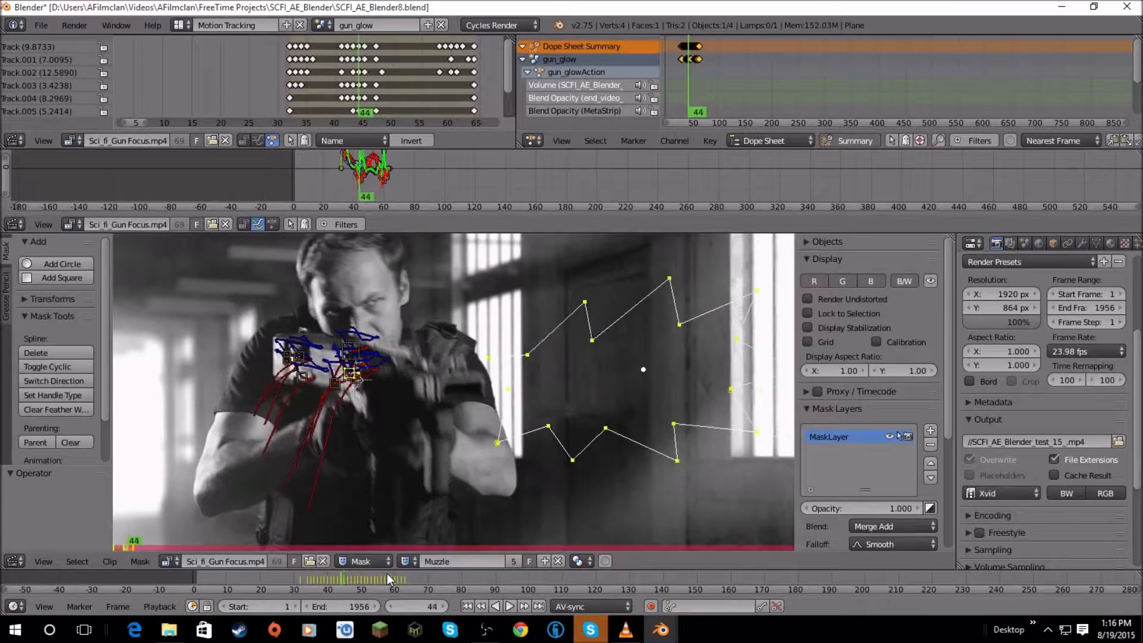
pyautogui.press('Right')
pyautogui.press('Right')
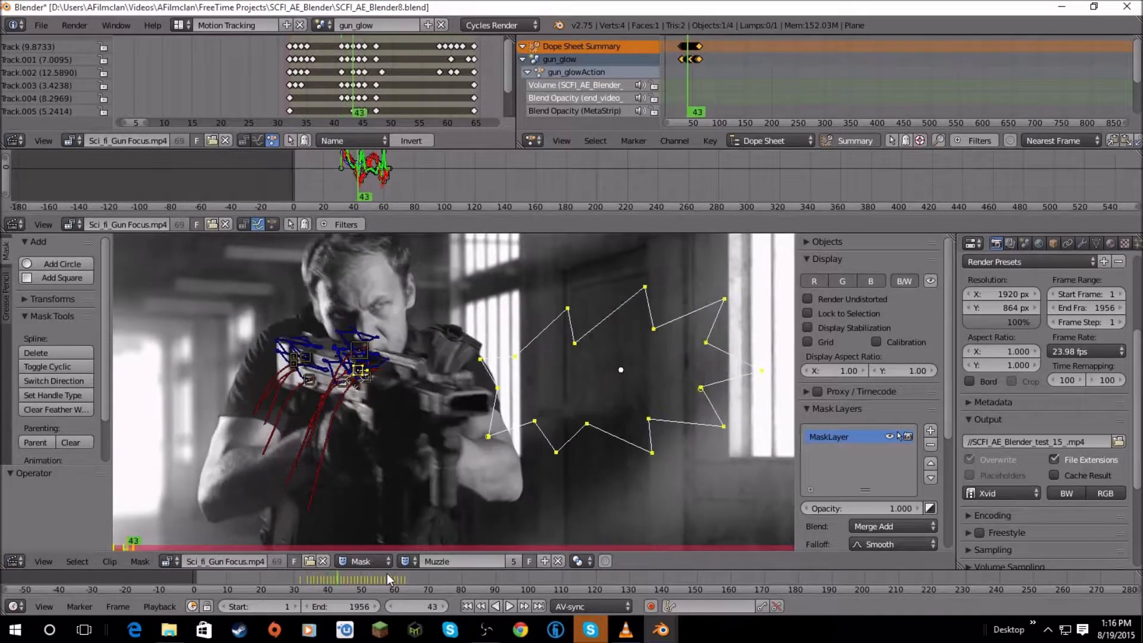
# Advance through the shot to frame 63 and examine how the Muzzle mask moves and changes size.
pyautogui.press('Right')
pyautogui.press('Right')
pyautogui.press('Right')
pyautogui.press('Right')
pyautogui.press('Right')
pyautogui.press('Right')
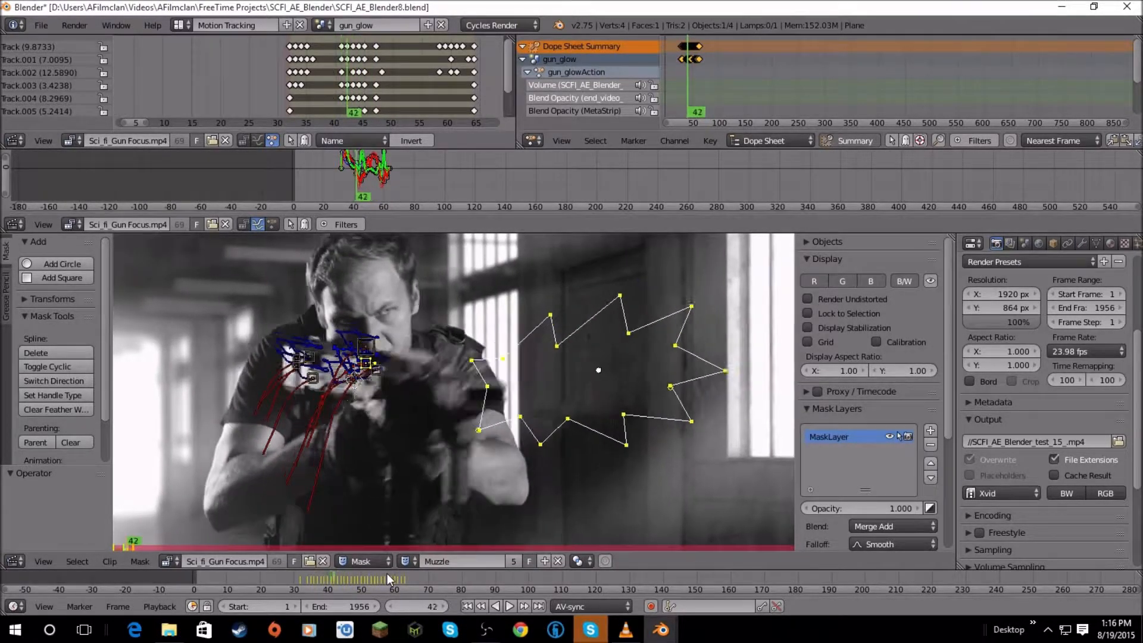
pyautogui.press('Right')
pyautogui.press('Right')
pyautogui.press('Right')
pyautogui.press('Right')
pyautogui.press('Right')
pyautogui.press('Right')
pyautogui.press('Right')
pyautogui.press('Right')
pyautogui.press('Right')
pyautogui.press('Right')
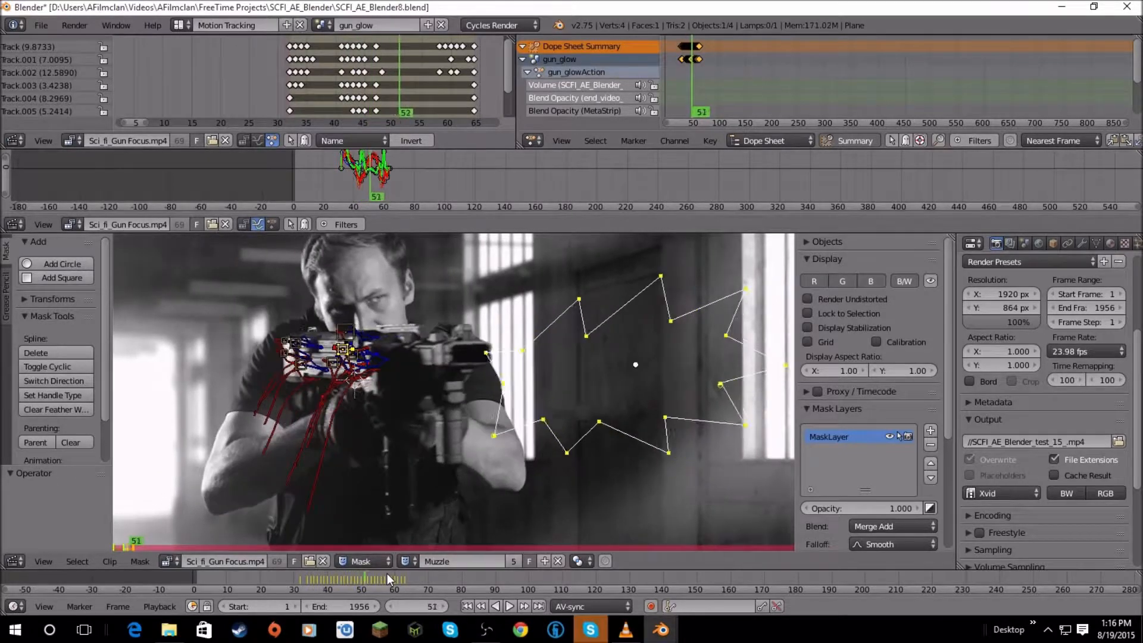
pyautogui.press('Right')
pyautogui.press('Right')
pyautogui.press('Right')
pyautogui.press('Right')
pyautogui.press('Right')
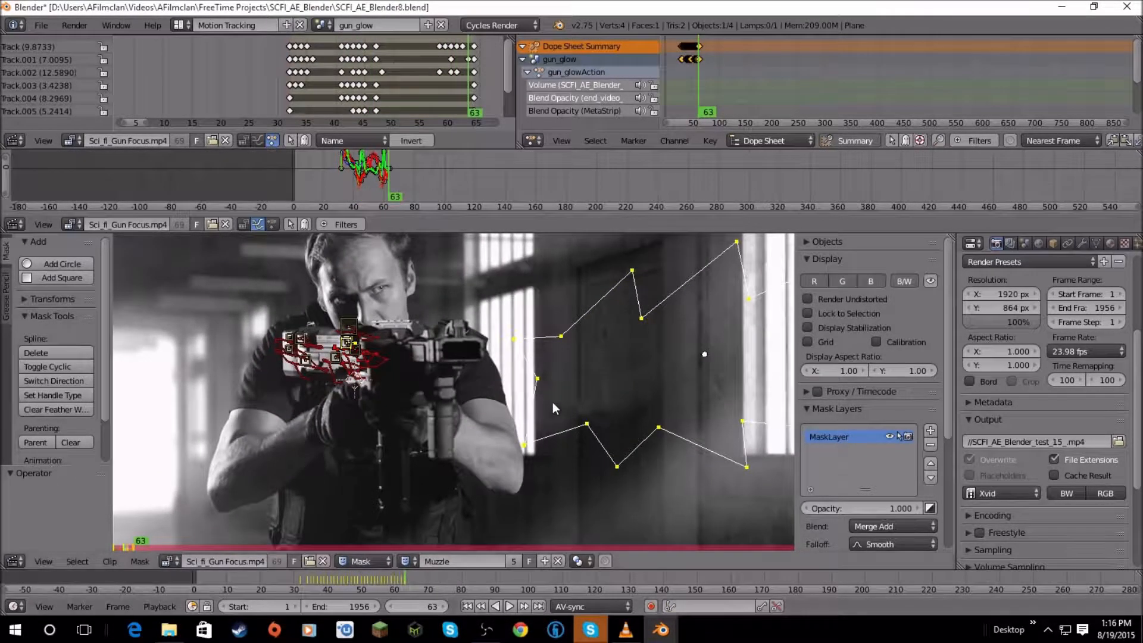
pyautogui.moveTo(615, 302); pyautogui.dragTo(527, 316, button='middle')
pyautogui.scroll(-3, 452, 305)
pyautogui.scroll(3, 552, 314)
pyautogui.moveTo(708, 330); pyautogui.dragTo(634, 368, button='middle')
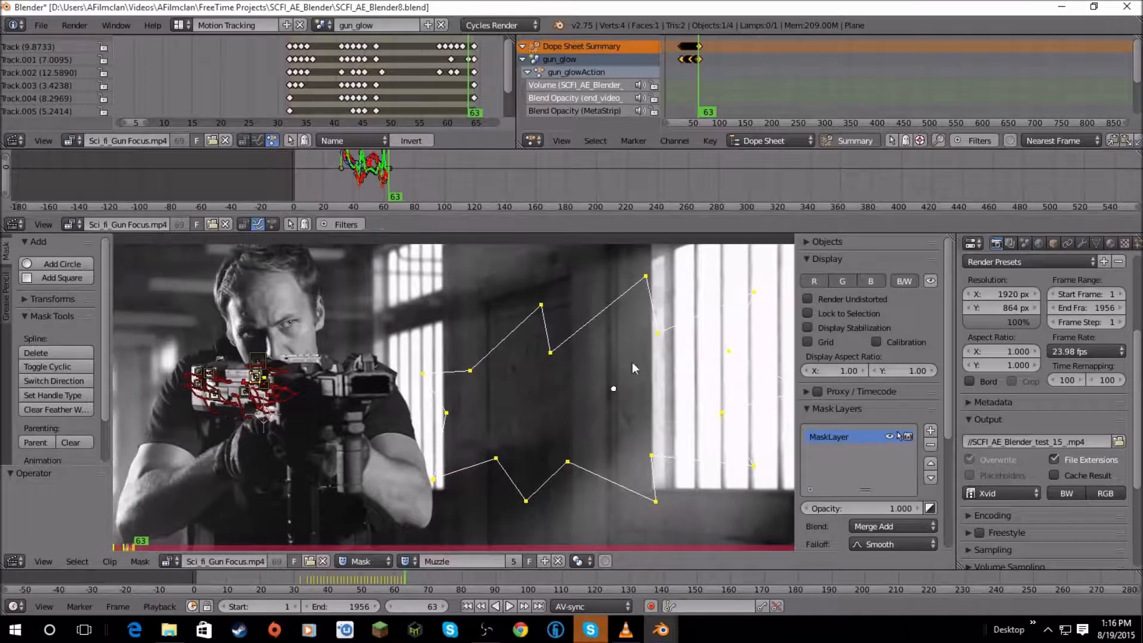
# Switch the active mask to shockwave and examine its starburst and inner circle at frame 63.
pyautogui.click(408, 562)
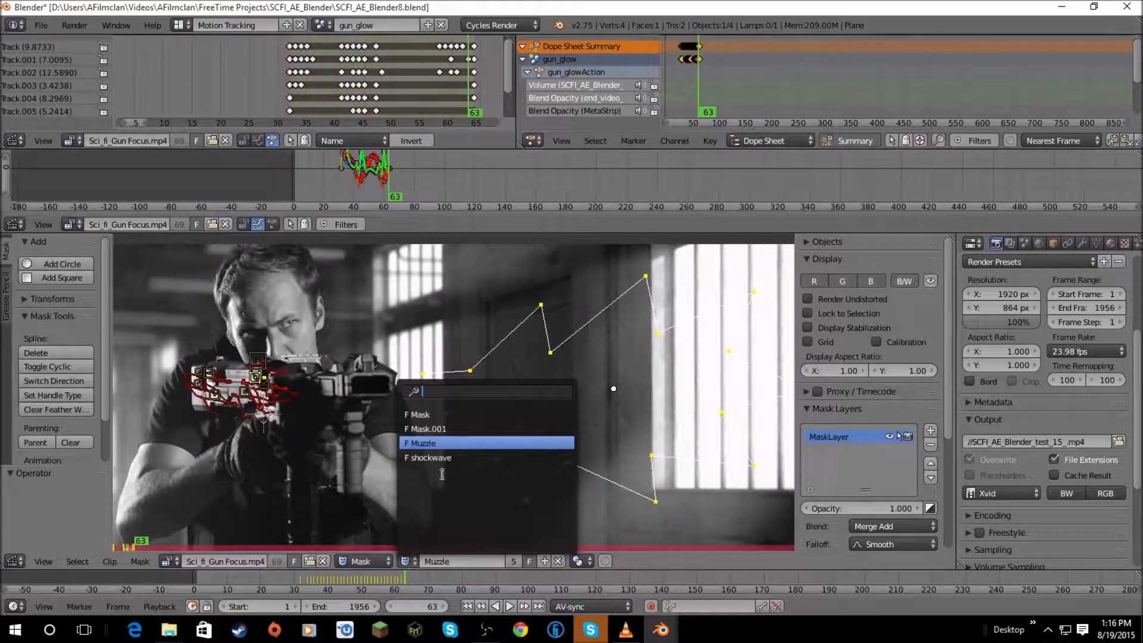
pyautogui.click(429, 457)
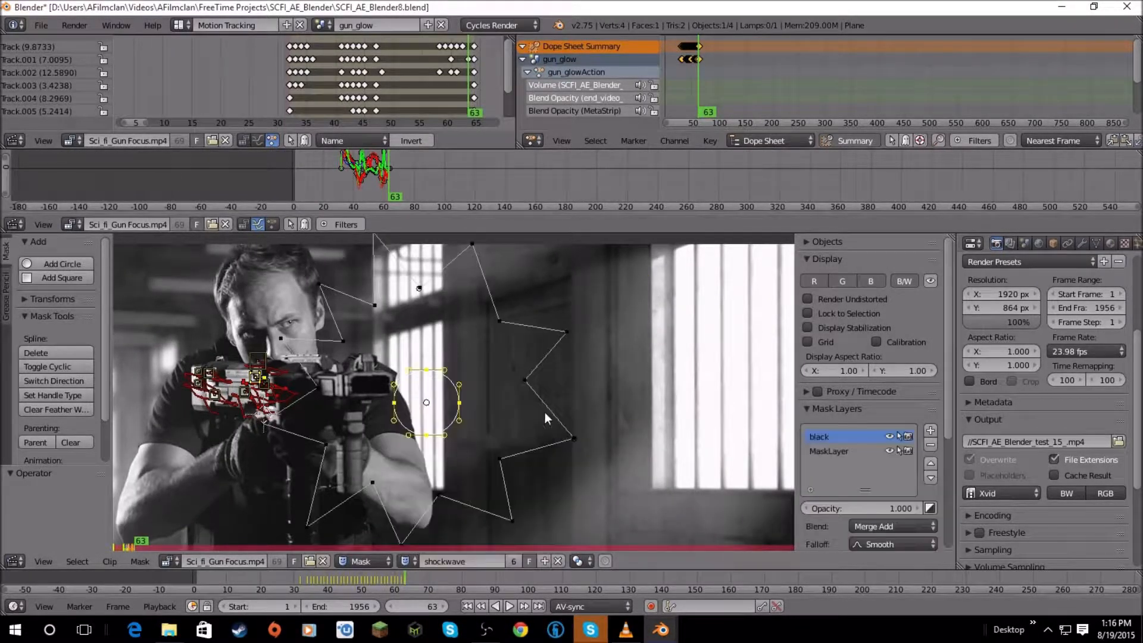
pyautogui.scroll(-3, 621, 363)
pyautogui.scroll(4, 621, 363)
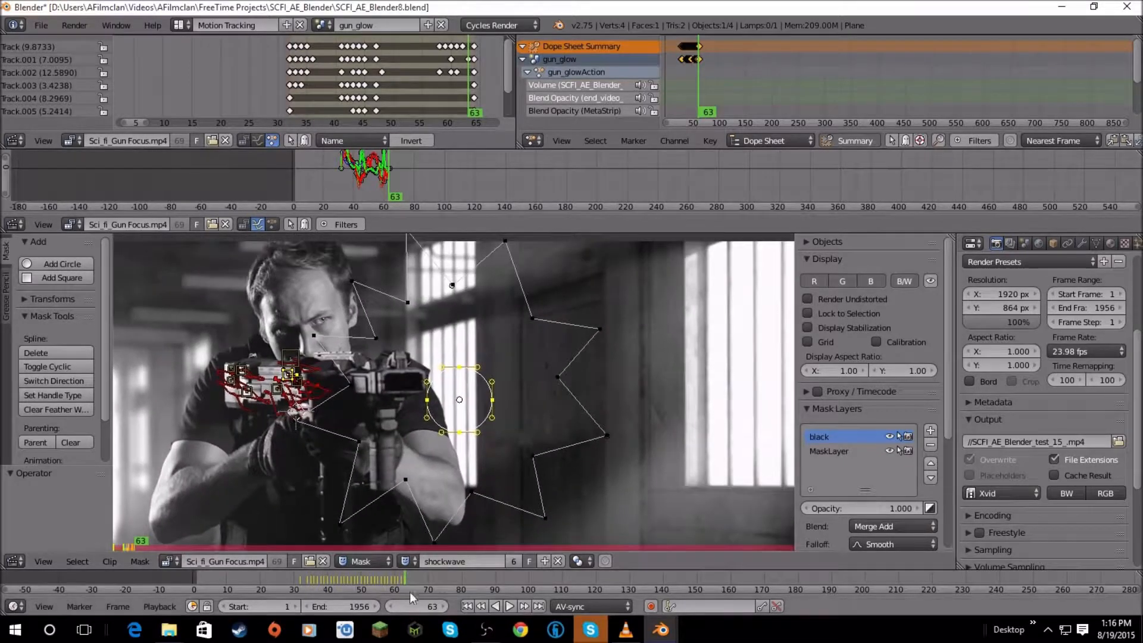
# Go to frame 40 and examine the shockwave mask's black and MaskLayer shapes around the muzzle.
pyautogui.moveTo(337, 584)
pyautogui.mouseDown()
pyautogui.moveTo(306, 577)
pyautogui.moveTo(388, 574)
pyautogui.moveTo(367, 593)
pyautogui.moveTo(312, 591)
pyautogui.moveTo(409, 584)
pyautogui.moveTo(327, 581)
pyautogui.mouseUp()
pyautogui.scroll(-2, 442, 472)
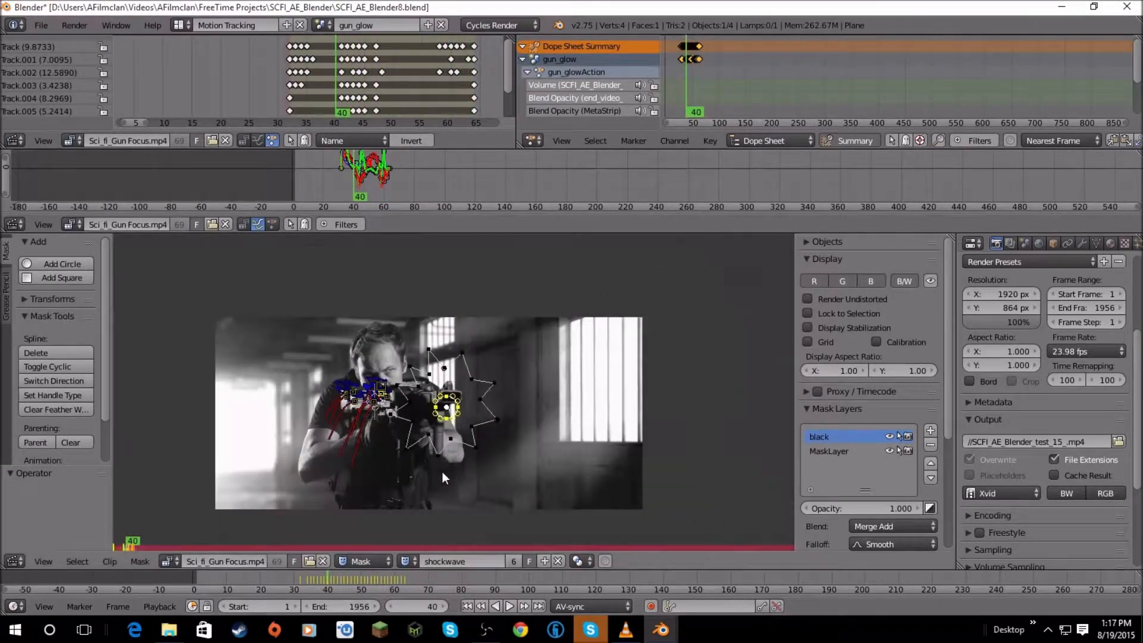
pyautogui.scroll(3, 479, 447)
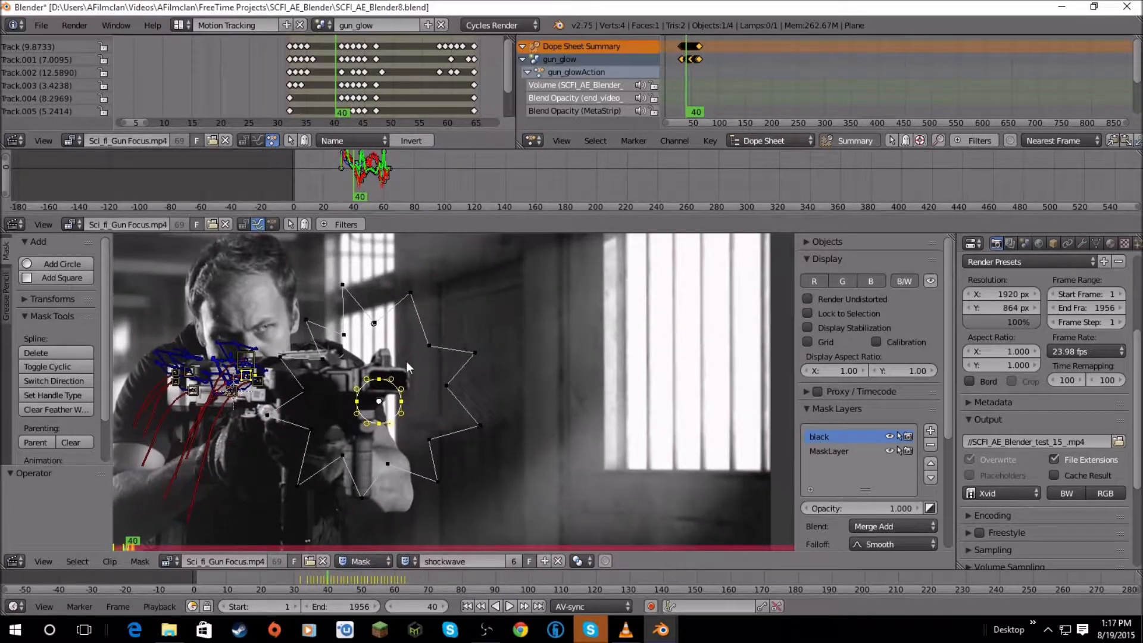
pyautogui.moveTo(468, 388); pyautogui.dragTo(495, 409, button='middle')
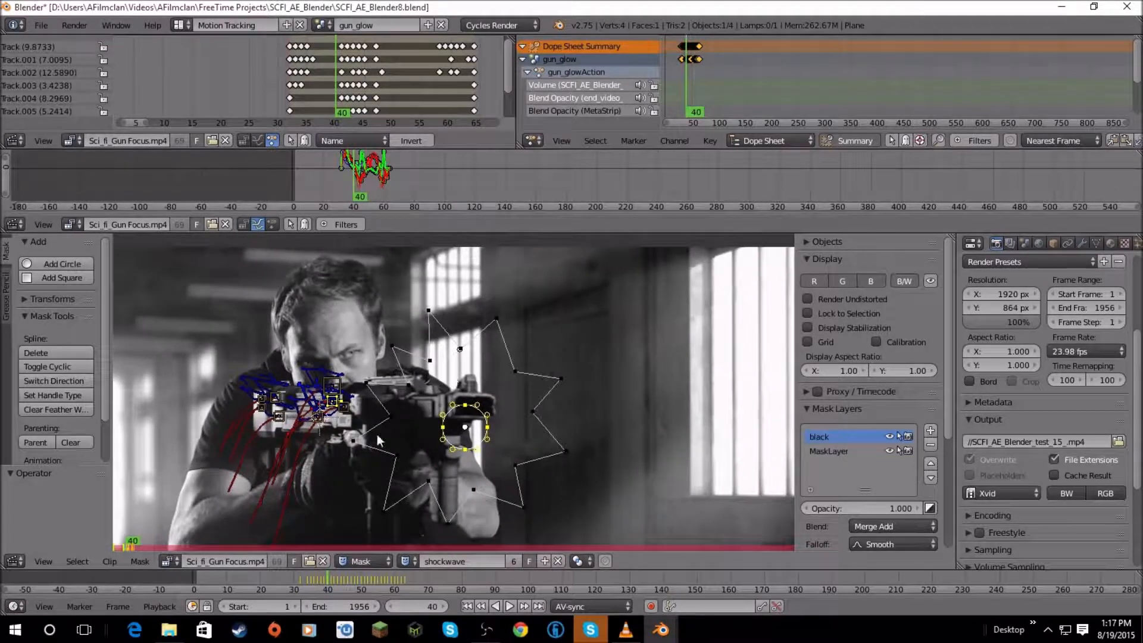
pyautogui.scroll(-3, 587, 355)
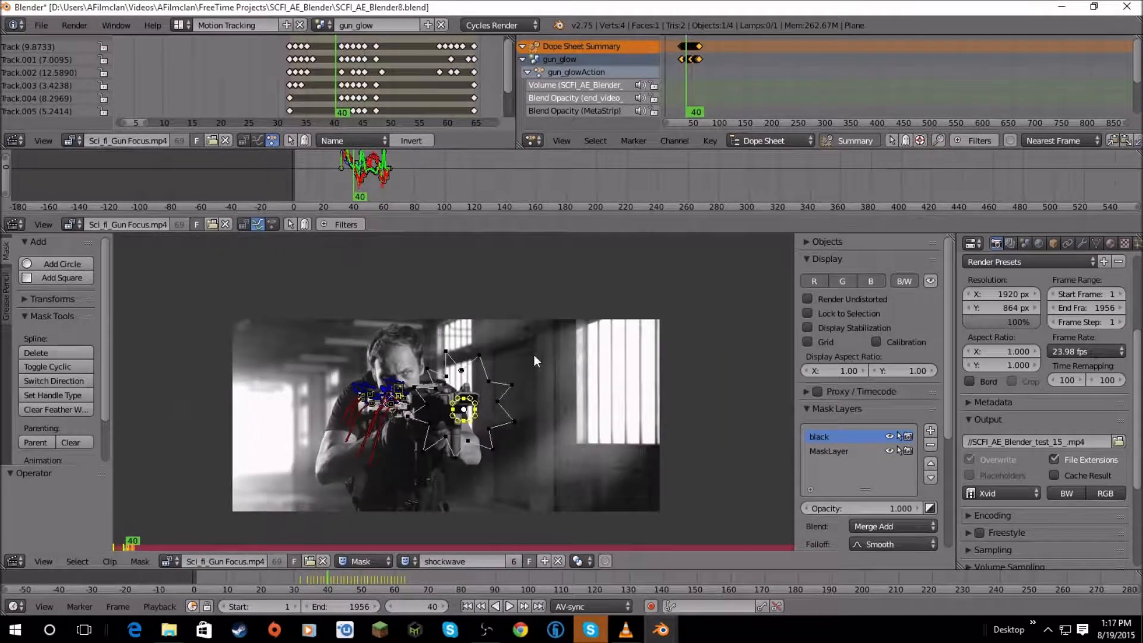
pyautogui.scroll(3, 520, 377)
pyautogui.moveTo(510, 373); pyautogui.dragTo(482, 363, button='middle')
pyautogui.scroll(-2, 435, 372)
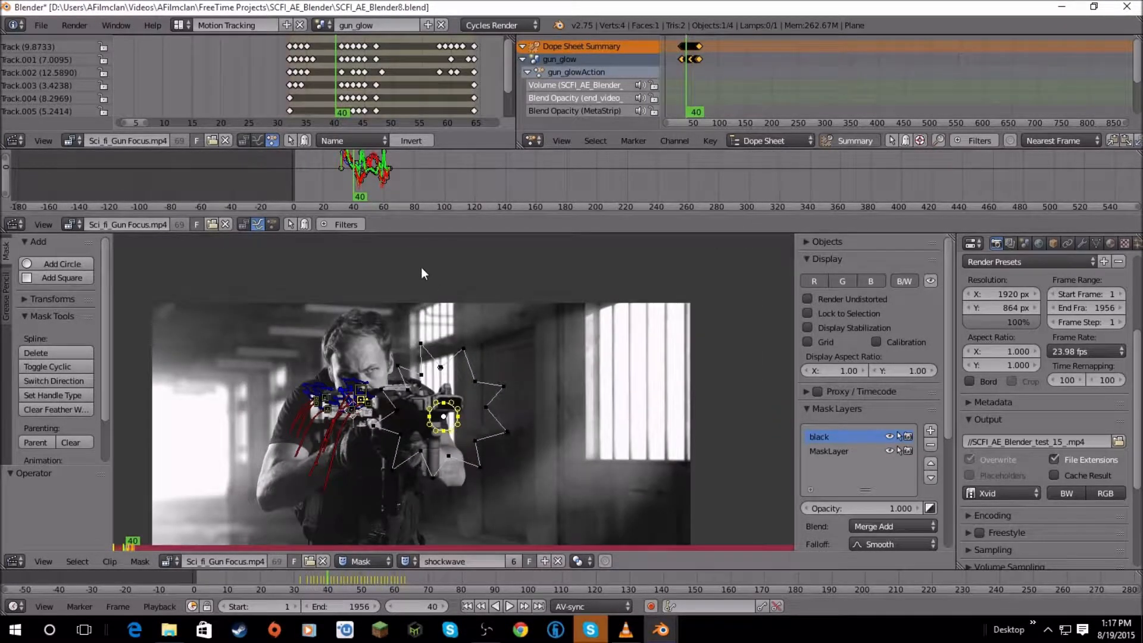
# Switch to the Default screen layout and move the timeline to frame 45.
pyautogui.click(178, 25)
pyautogui.click(209, 86)
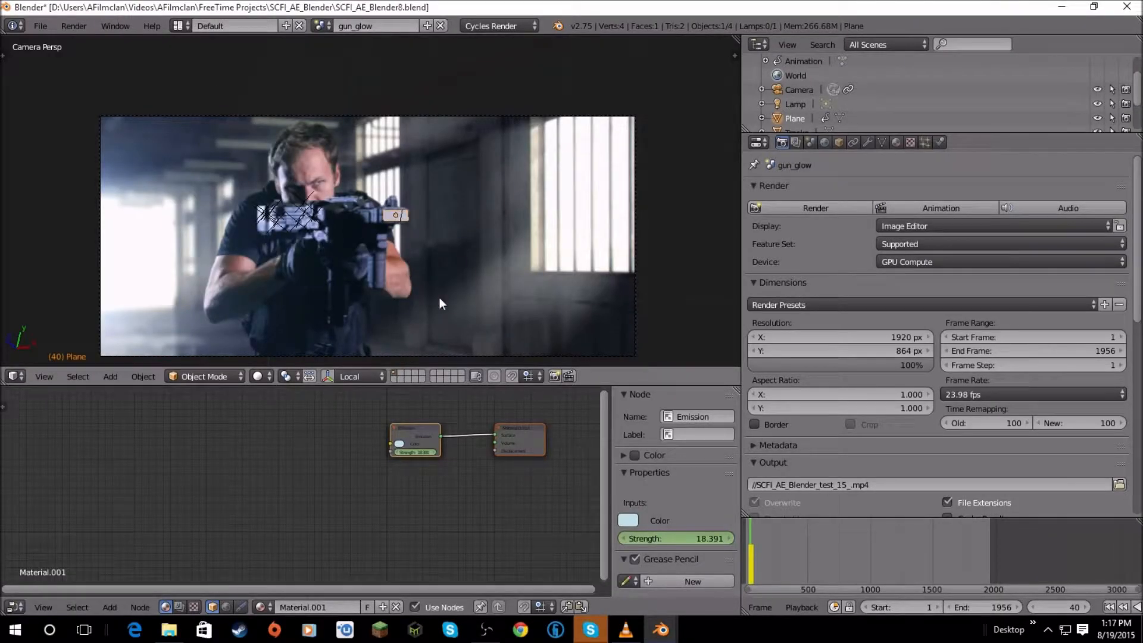
pyautogui.moveTo(772, 541); pyautogui.dragTo(931, 545, button='middle')
pyautogui.scroll(6, 859, 556)
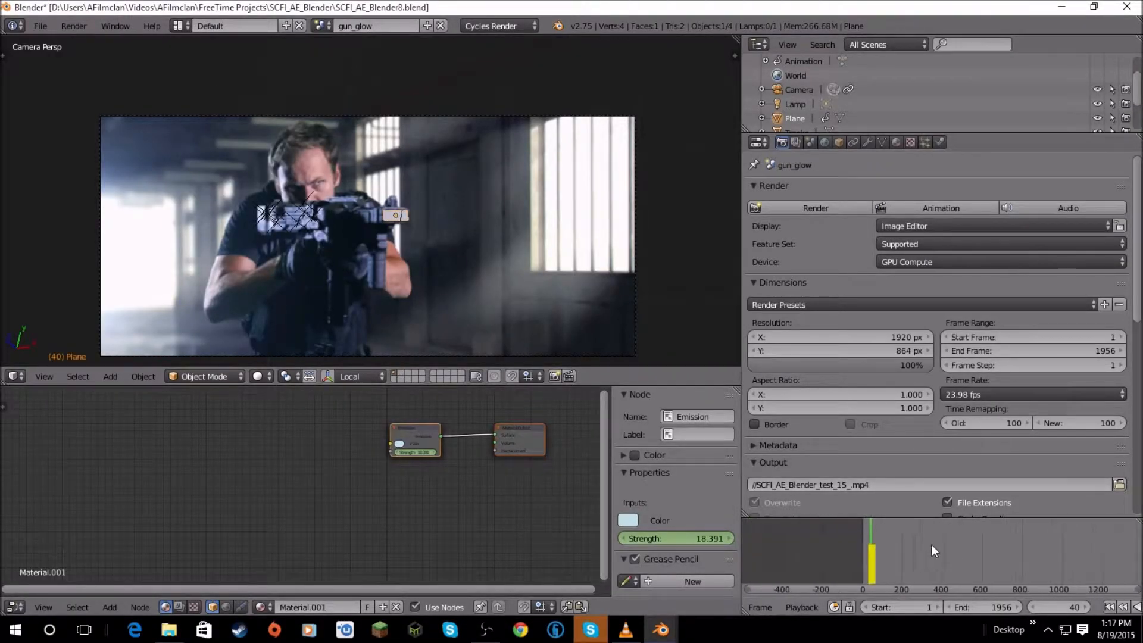
pyautogui.scroll(2, 862, 524)
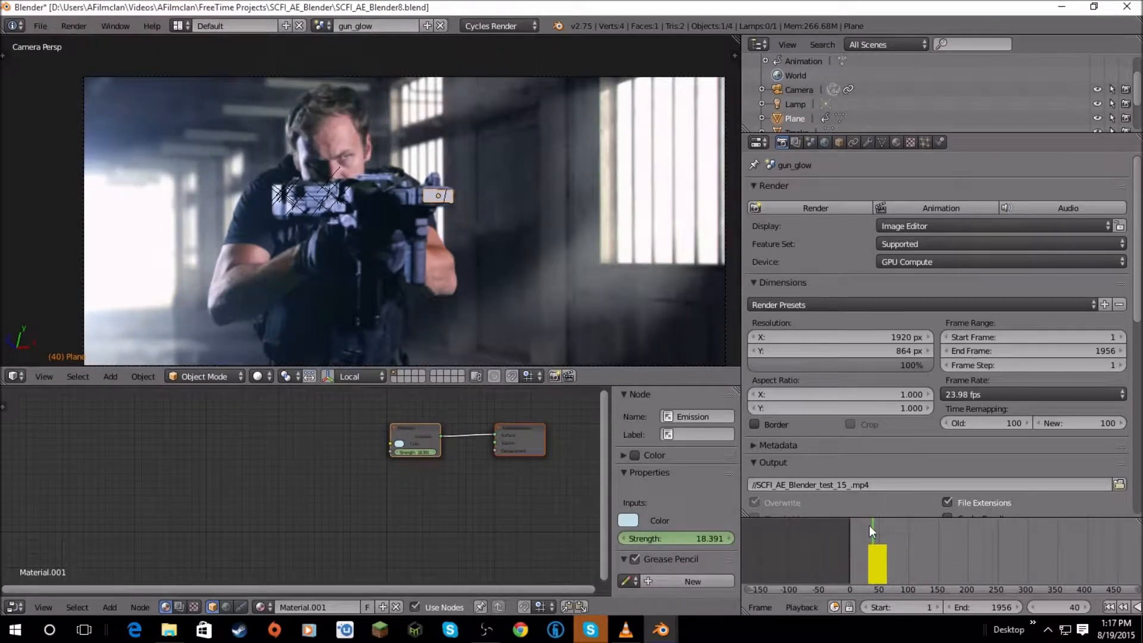
pyautogui.scroll(4, 870, 525)
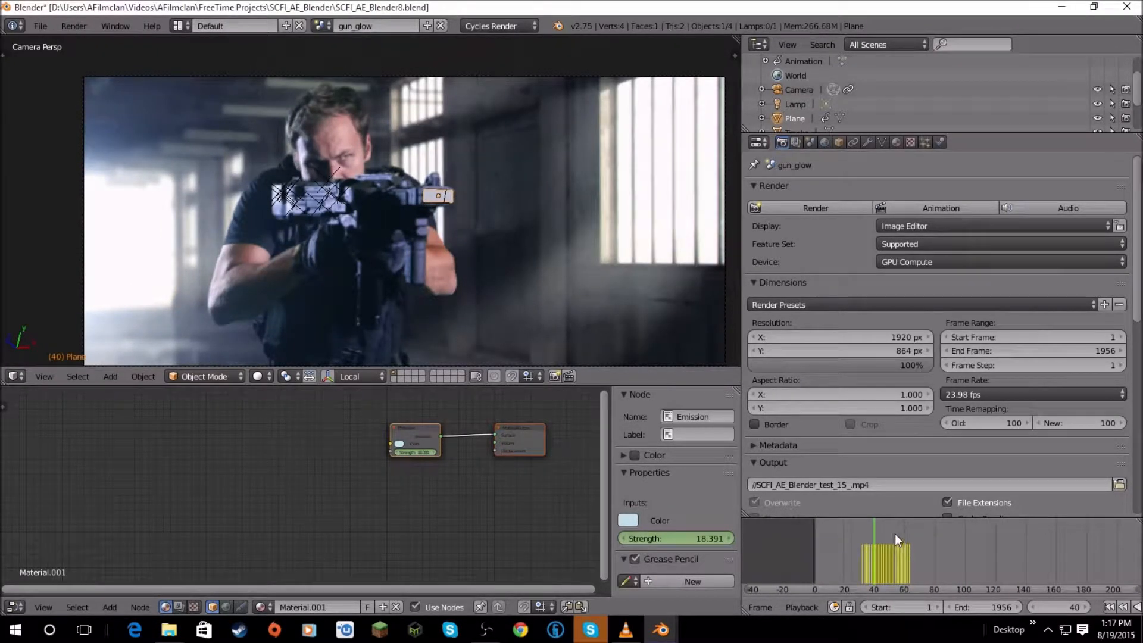
pyautogui.moveTo(873, 524); pyautogui.dragTo(882, 584)
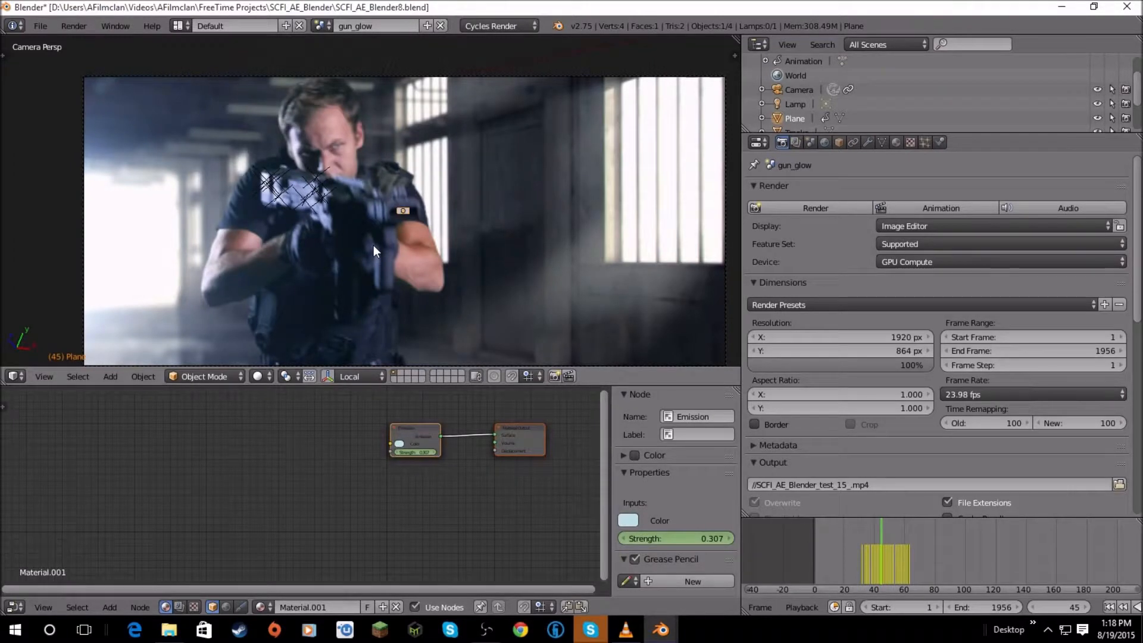
# Inspect the glow plane's scene from outside the camera and return to the camera view.
pyautogui.moveTo(702, 266); pyautogui.dragTo(594, 216, button='middle')
pyautogui.press('KP_0')
pyautogui.scroll(-1, 594, 215)
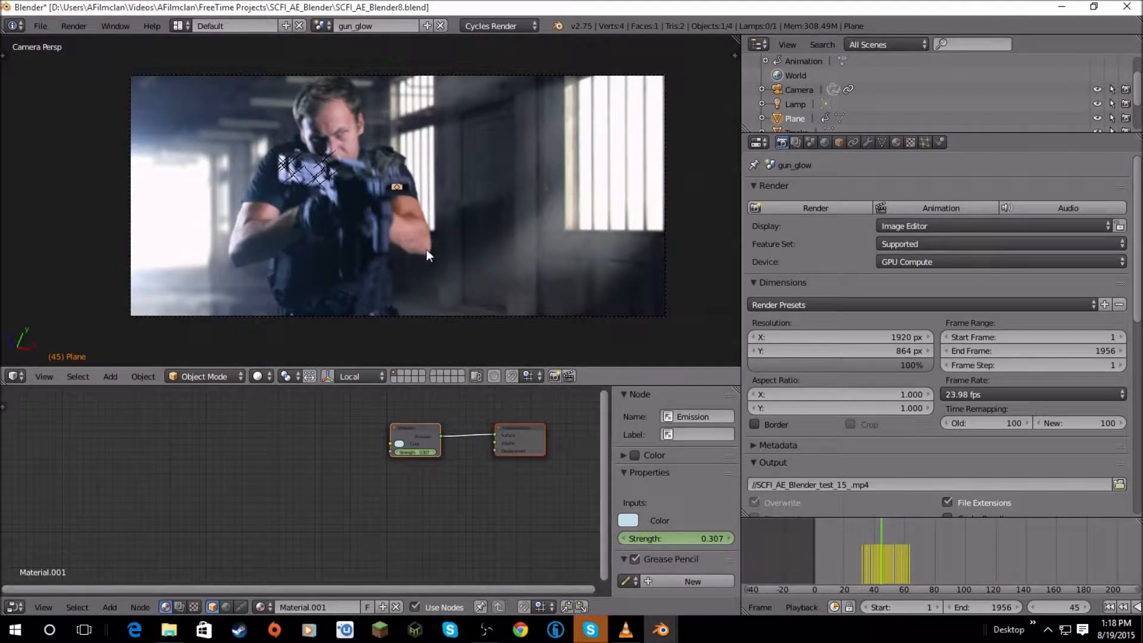
# Switch to File Explorer and play the Shcokwave_effect_10001-0250 clip, closing the player after viewing the smoke ring.
pyautogui.click(186, 26)
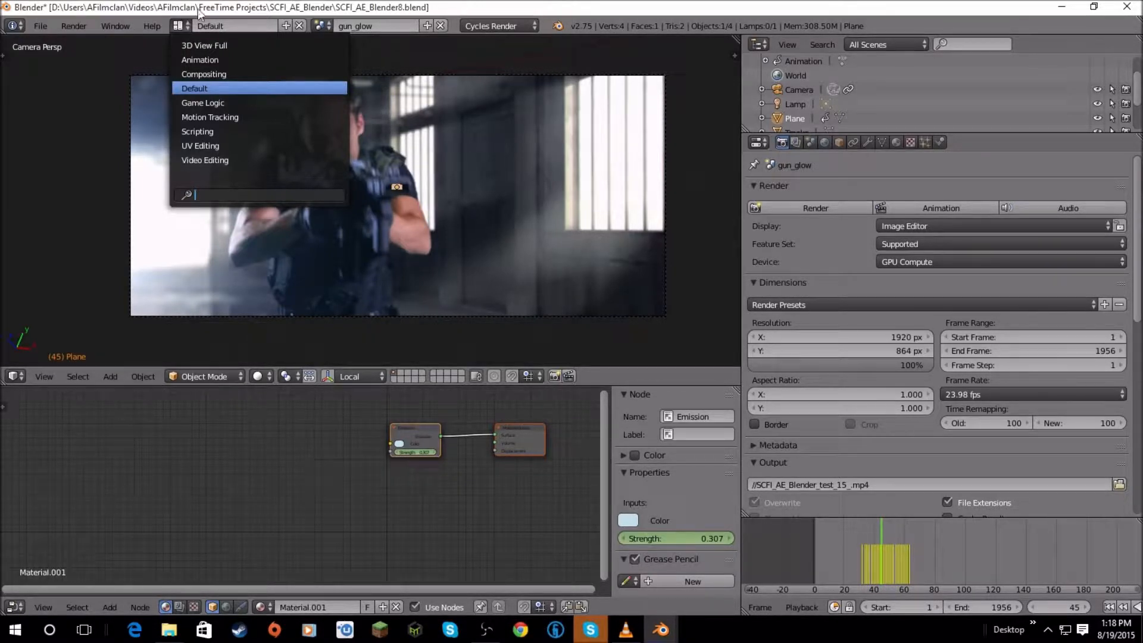
pyautogui.click(170, 629)
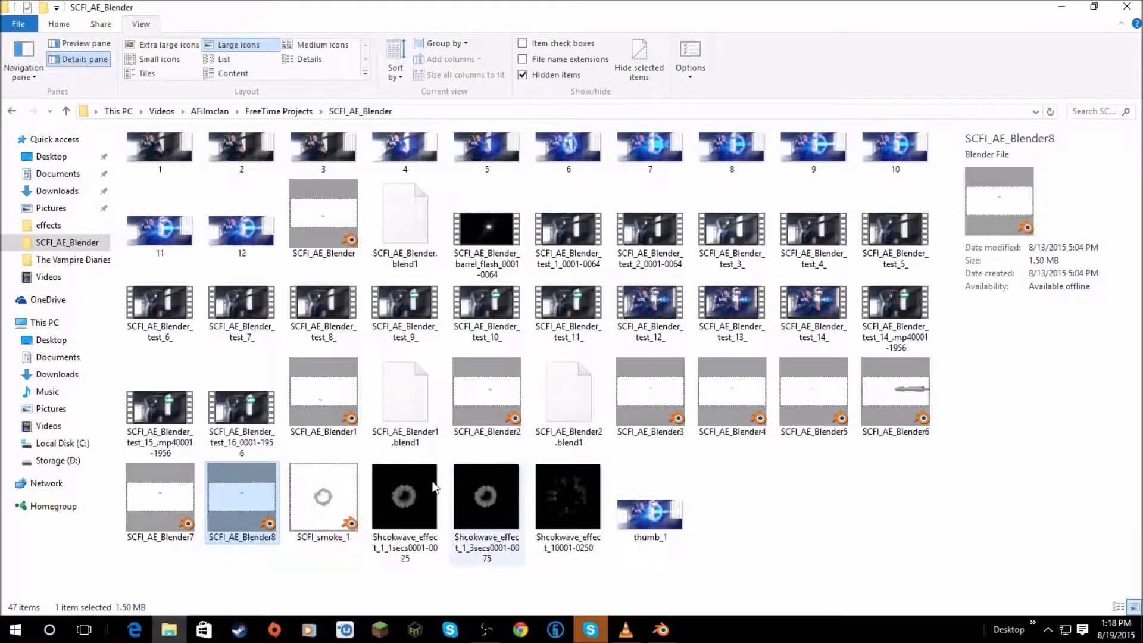
pyautogui.doubleClick(546, 493)
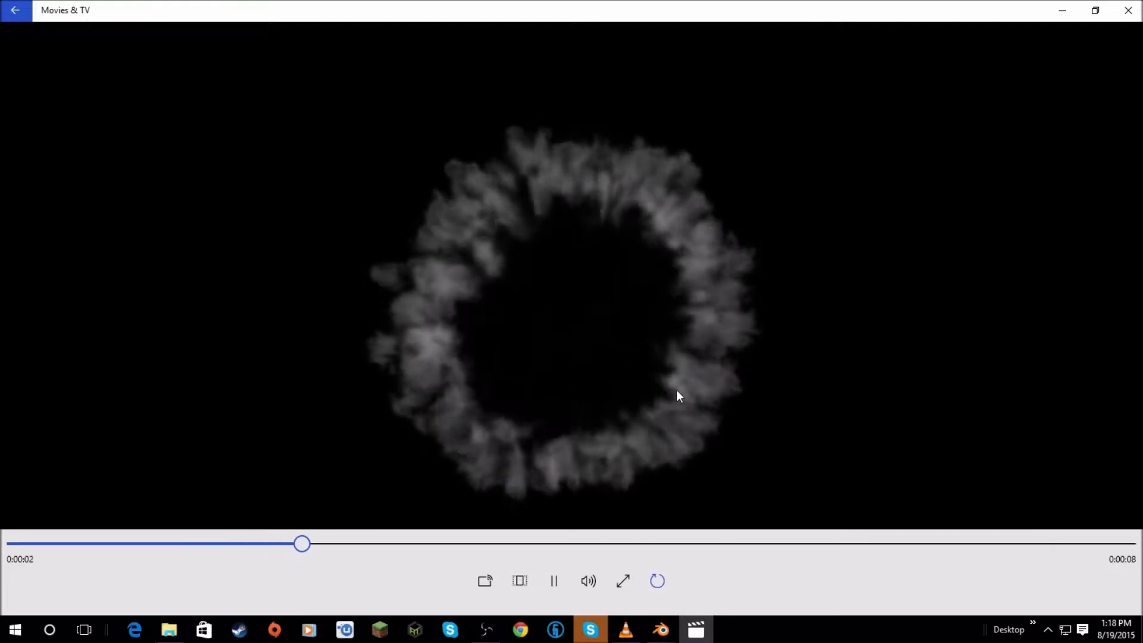
pyautogui.click(1125, 17)
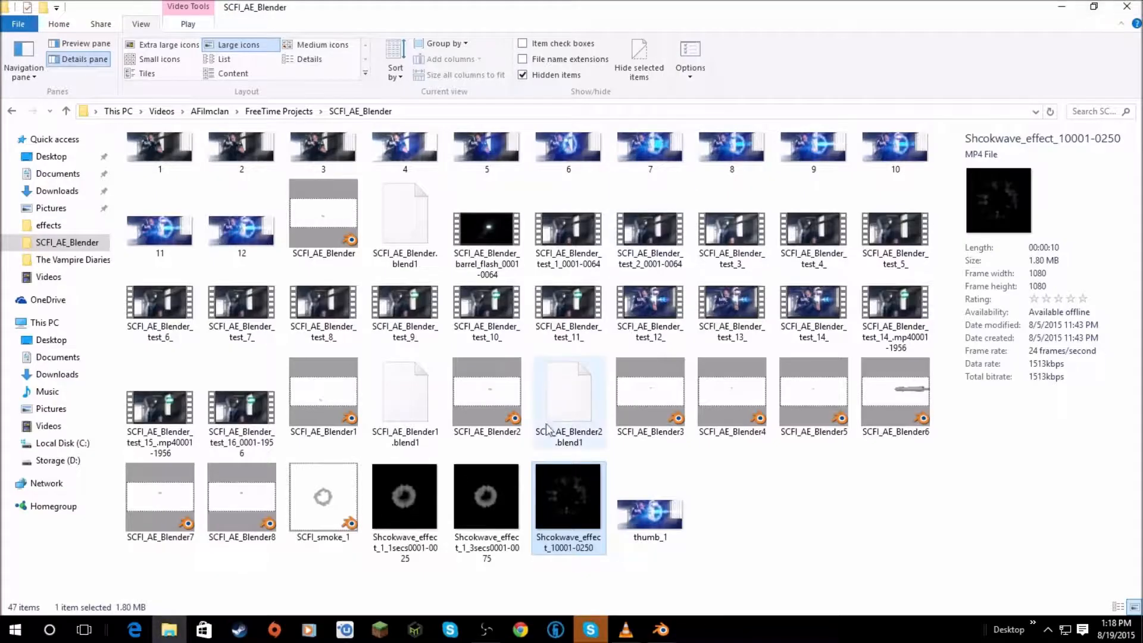
# Play the Shcokwave_effect_1_1secs0001-0025 clip twice and open the Shcokwave_effect_1_3secs0001-0075 clip to compare the shorter shockwaves.
pyautogui.click(393, 506)
pyautogui.doubleClick(405, 504)
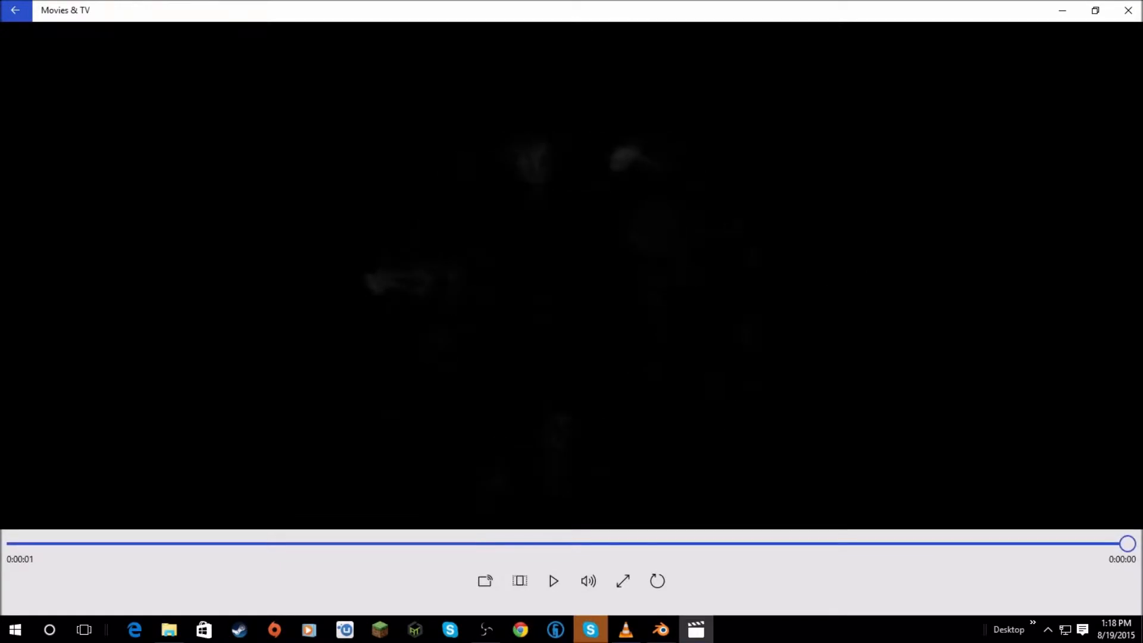
pyautogui.click(1129, 16)
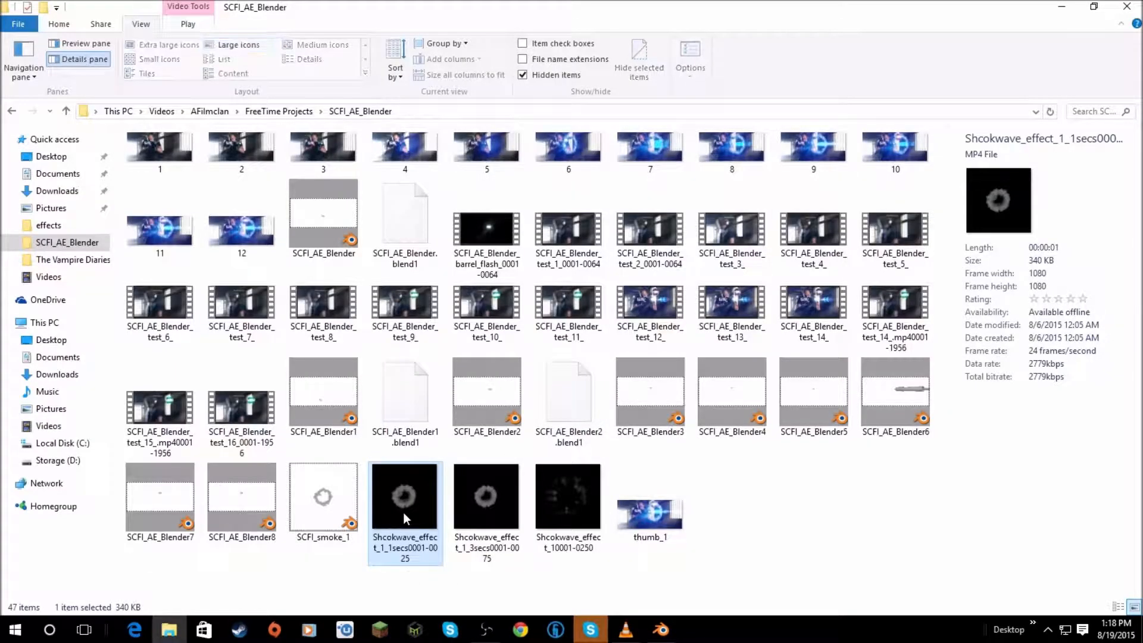
pyautogui.doubleClick(405, 518)
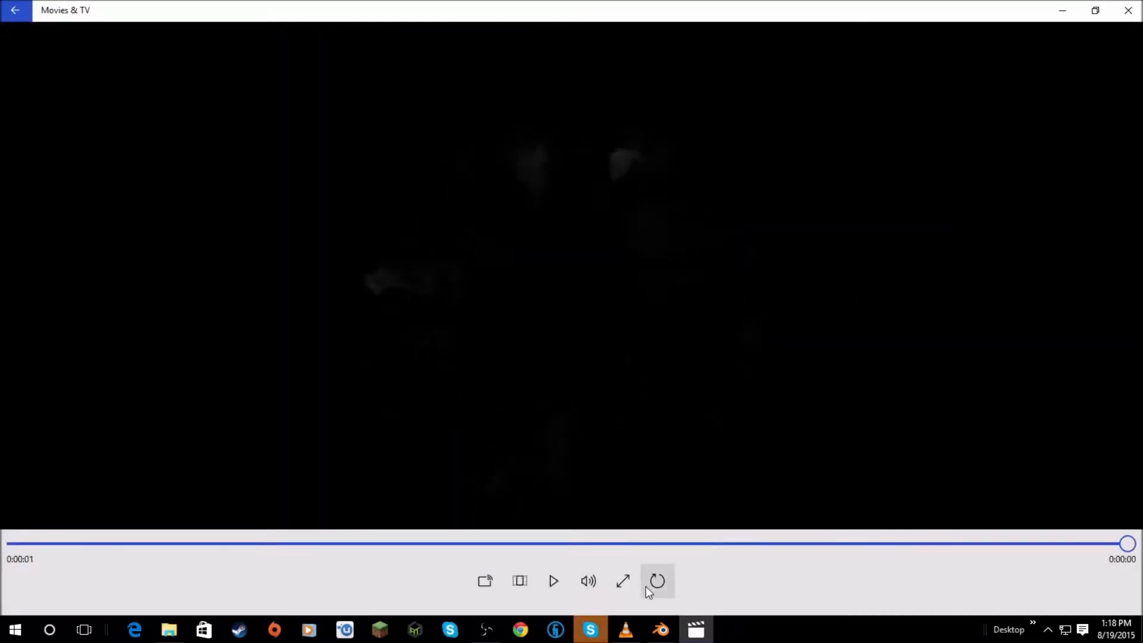
pyautogui.click(542, 582)
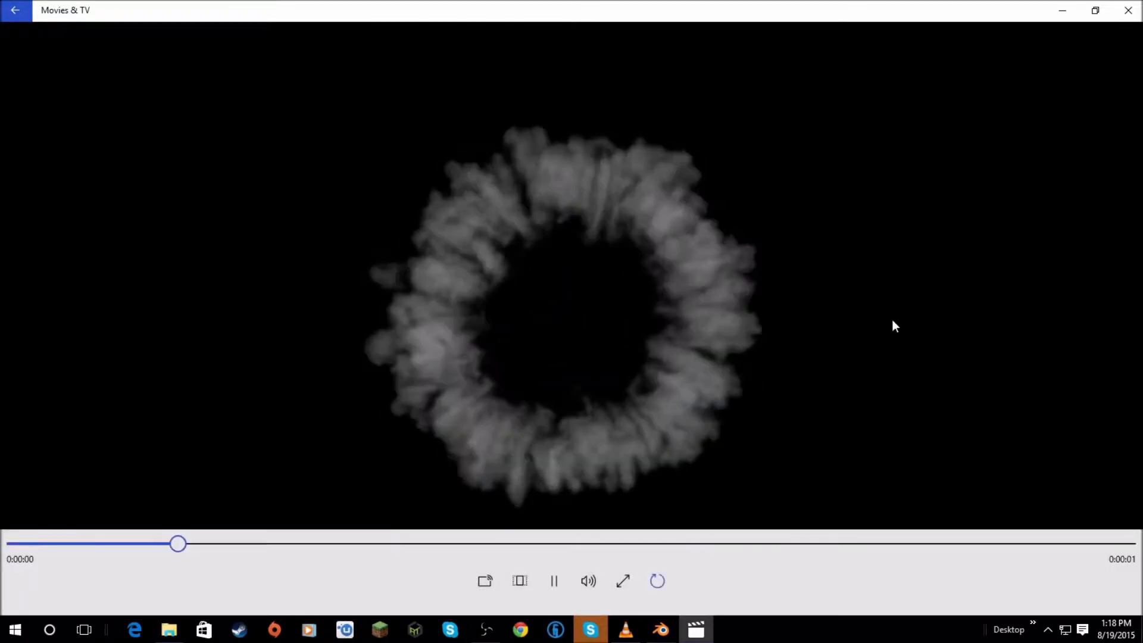
pyautogui.click(1128, 10)
pyautogui.click(511, 503)
pyautogui.doubleClick(511, 498)
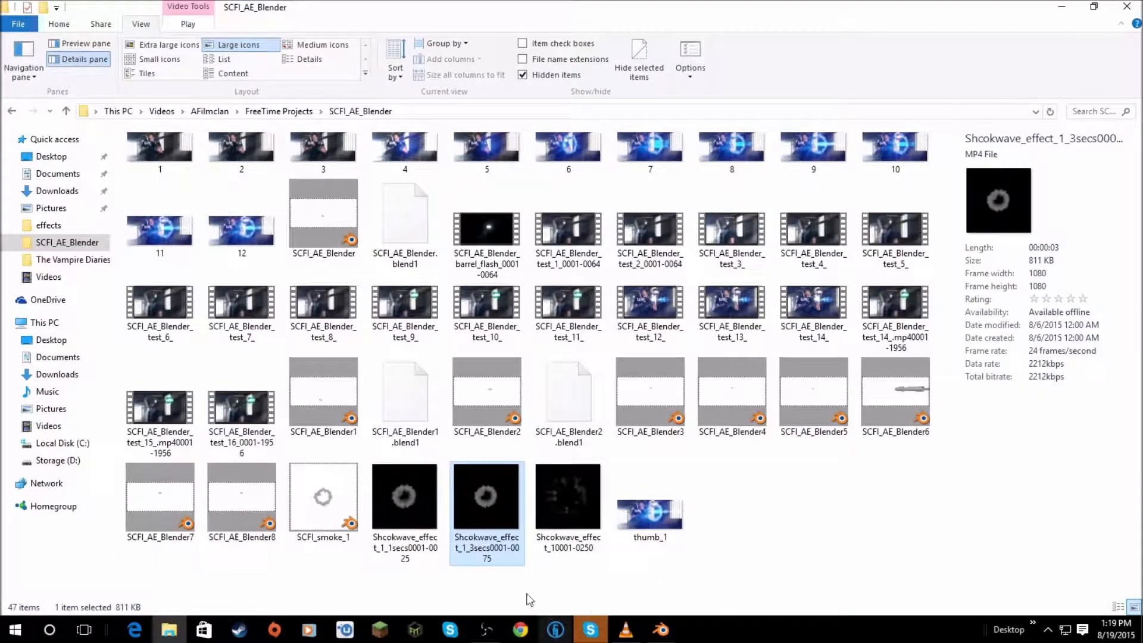
# Return to the Blender project, switch to the shockwave scene and examine its rendered preview around frame 49.
pyautogui.moveTo(658, 630)
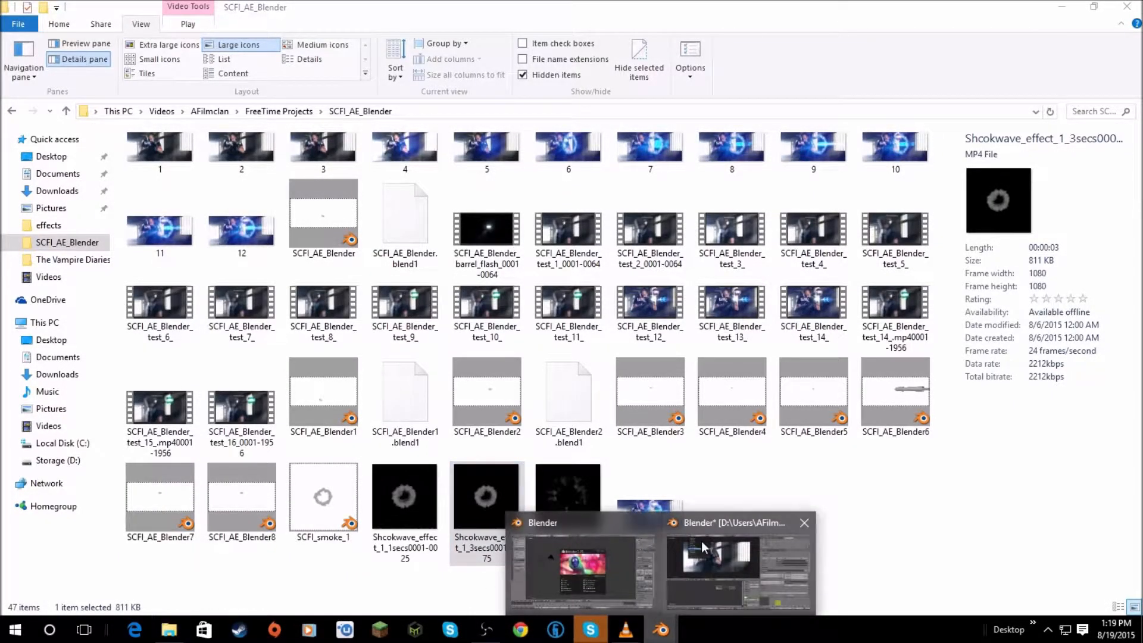
pyautogui.click(748, 610)
pyautogui.click(329, 25)
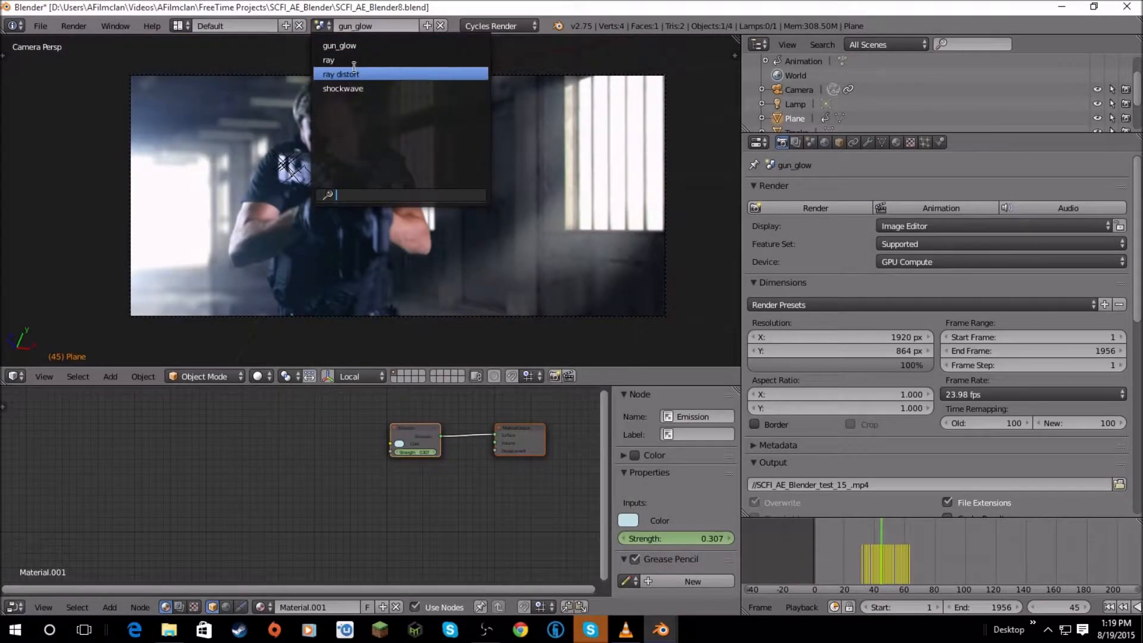
pyautogui.click(360, 87)
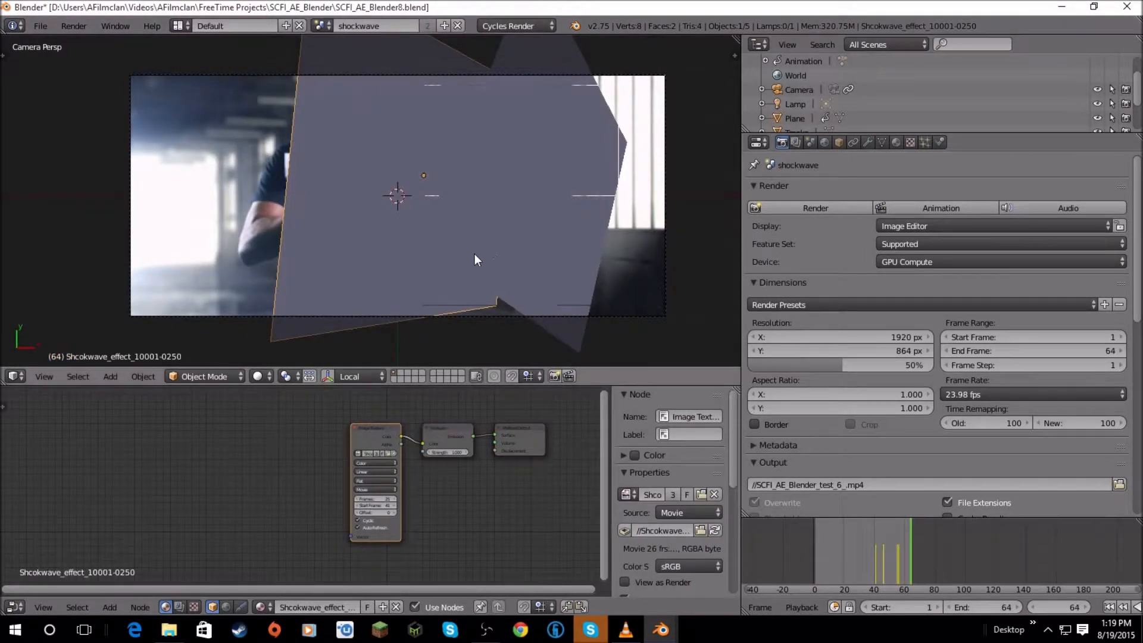
pyautogui.hotkey('shift', 'z')
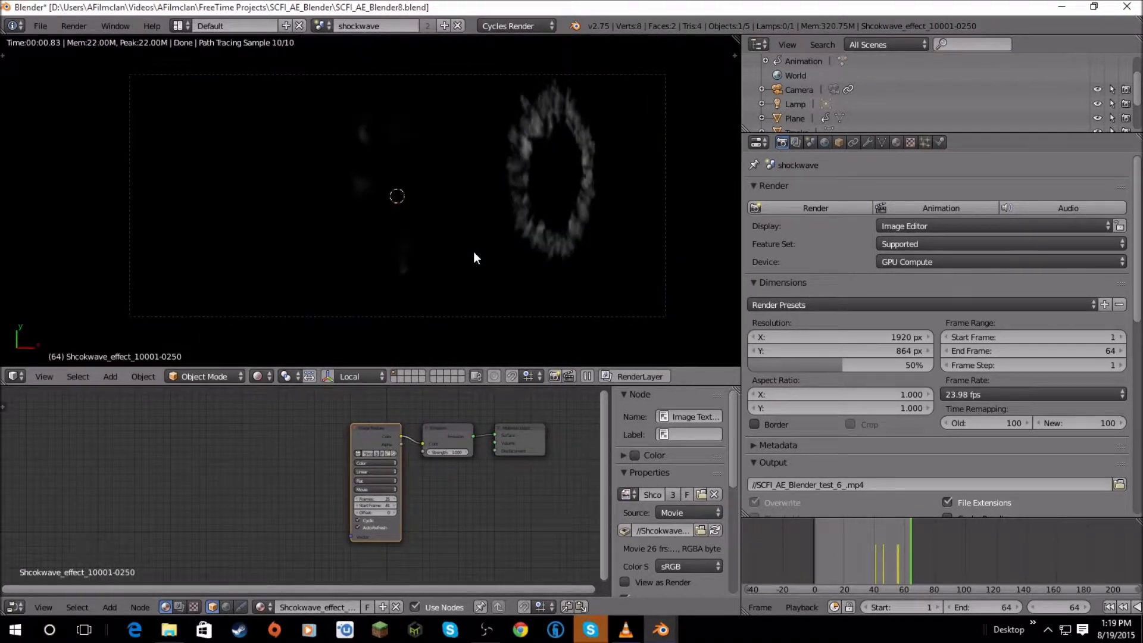
pyautogui.click(884, 539)
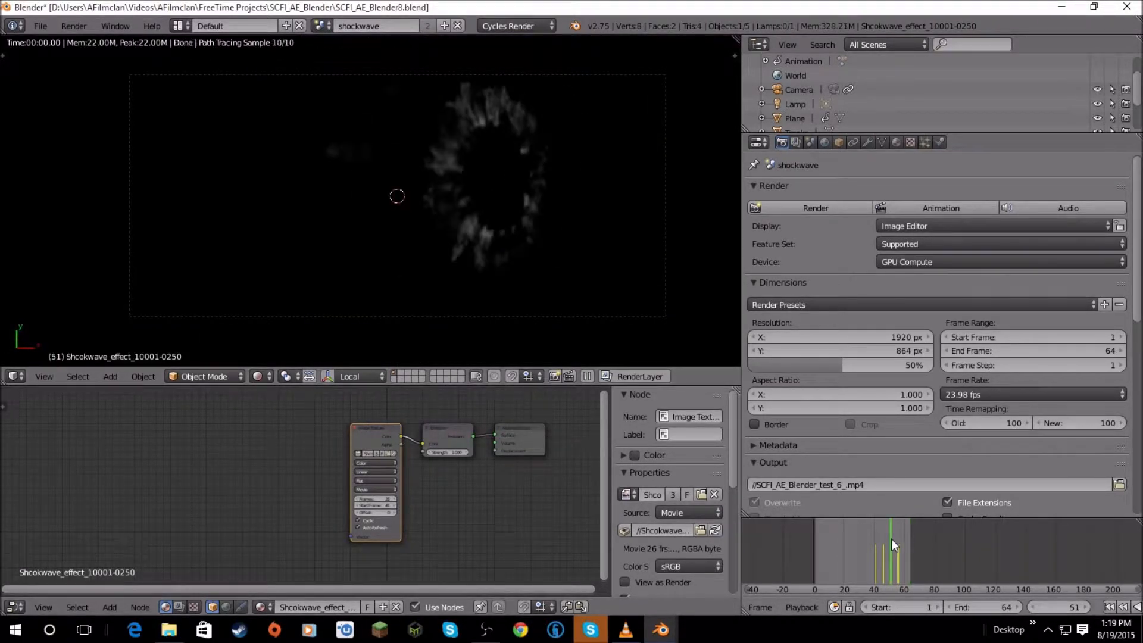
pyautogui.moveTo(881, 537)
pyautogui.mouseDown()
pyautogui.moveTo(871, 531)
pyautogui.moveTo(888, 536)
pyautogui.mouseUp()
# View the ray distort scene, switch to the ray scene and examine its rendered rings and render settings at frame 50.
pyautogui.click(321, 26)
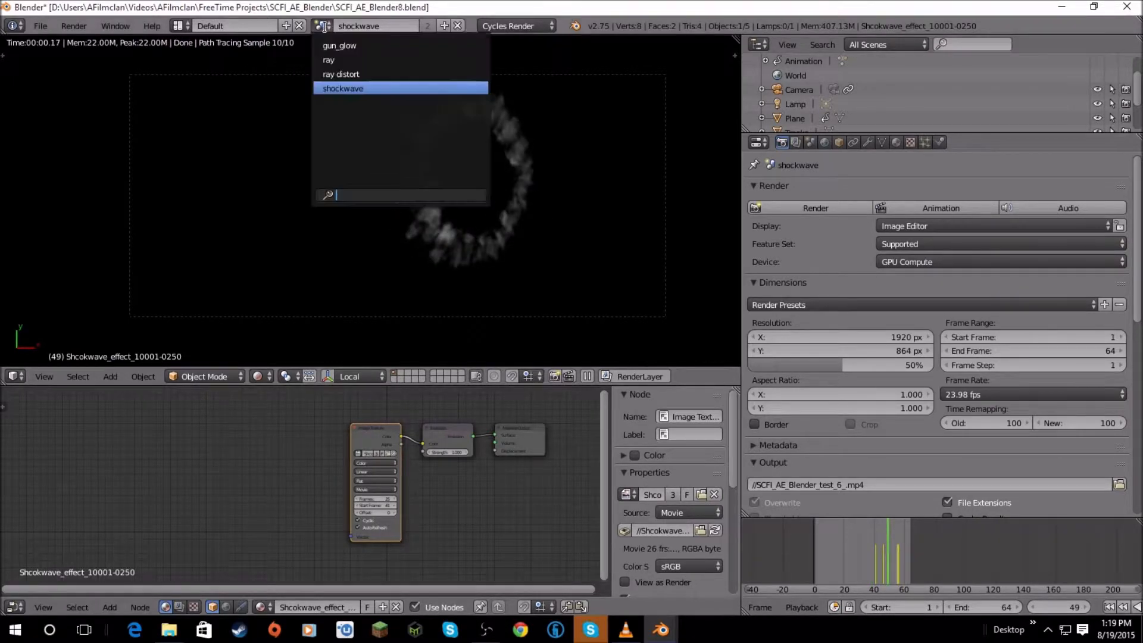
pyautogui.click(360, 71)
pyautogui.click(321, 24)
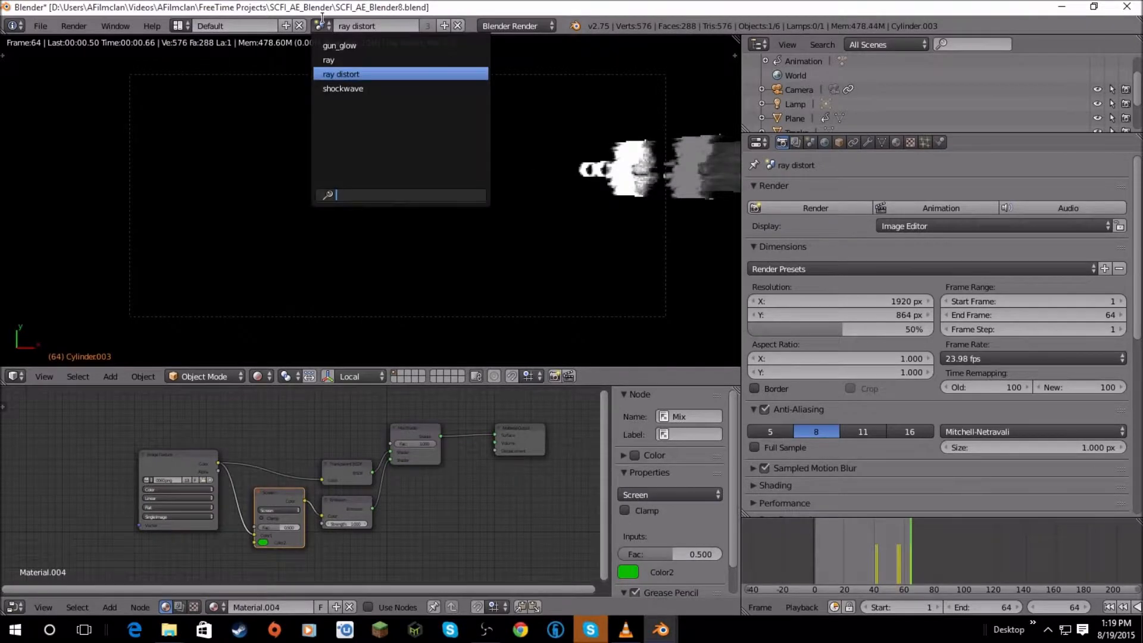
pyautogui.click(349, 61)
pyautogui.moveTo(899, 538); pyautogui.dragTo(891, 538)
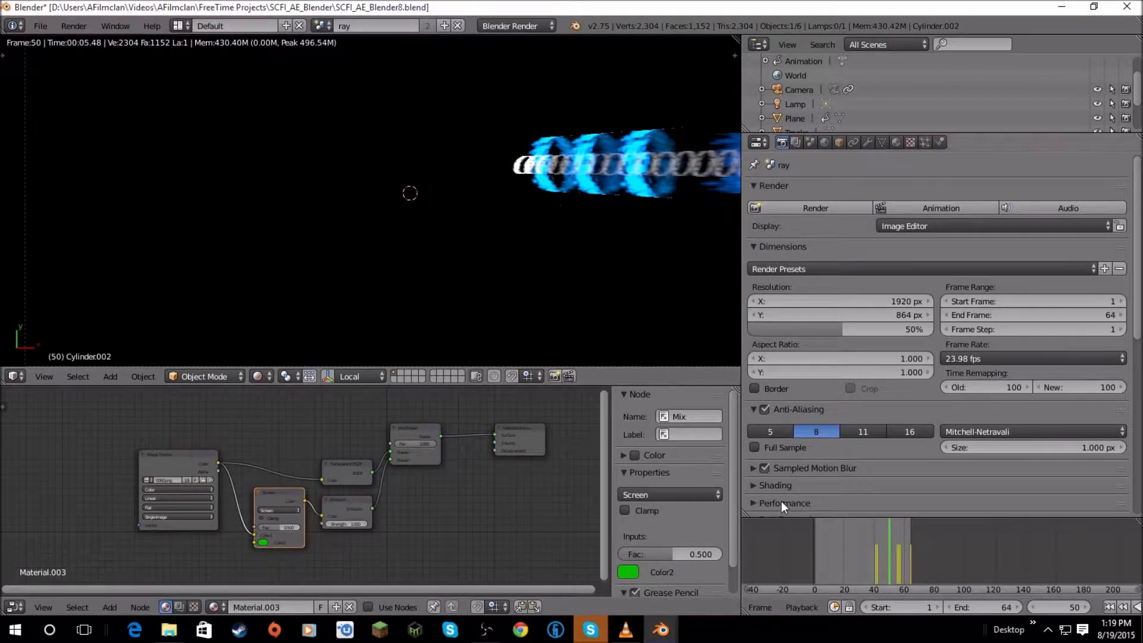
pyautogui.scroll(-5, 828, 473)
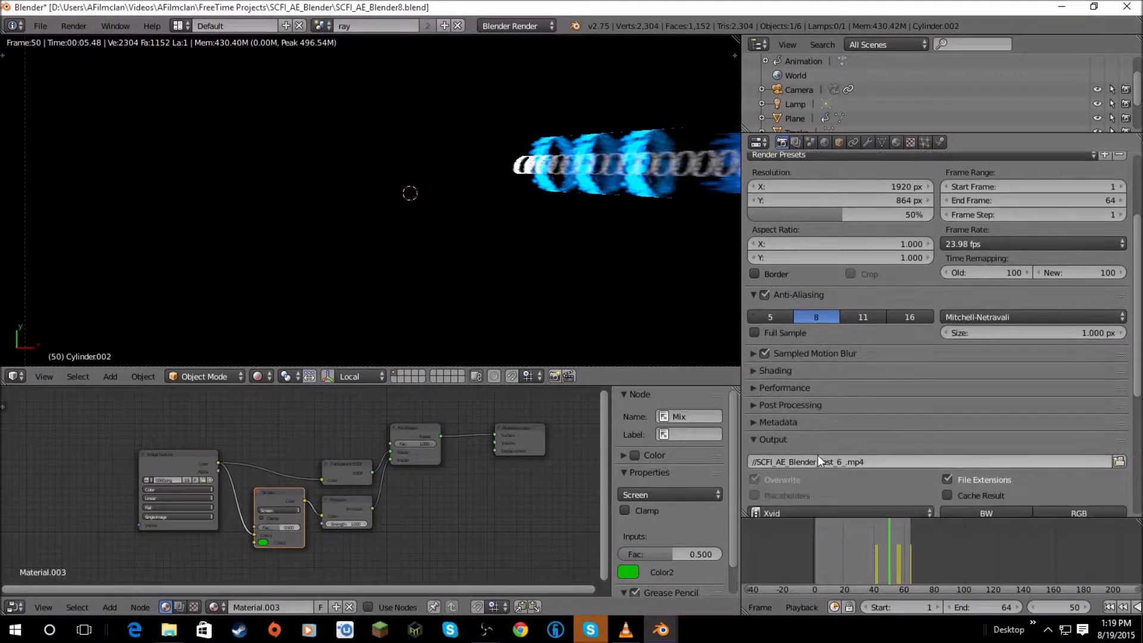
pyautogui.scroll(5, 811, 445)
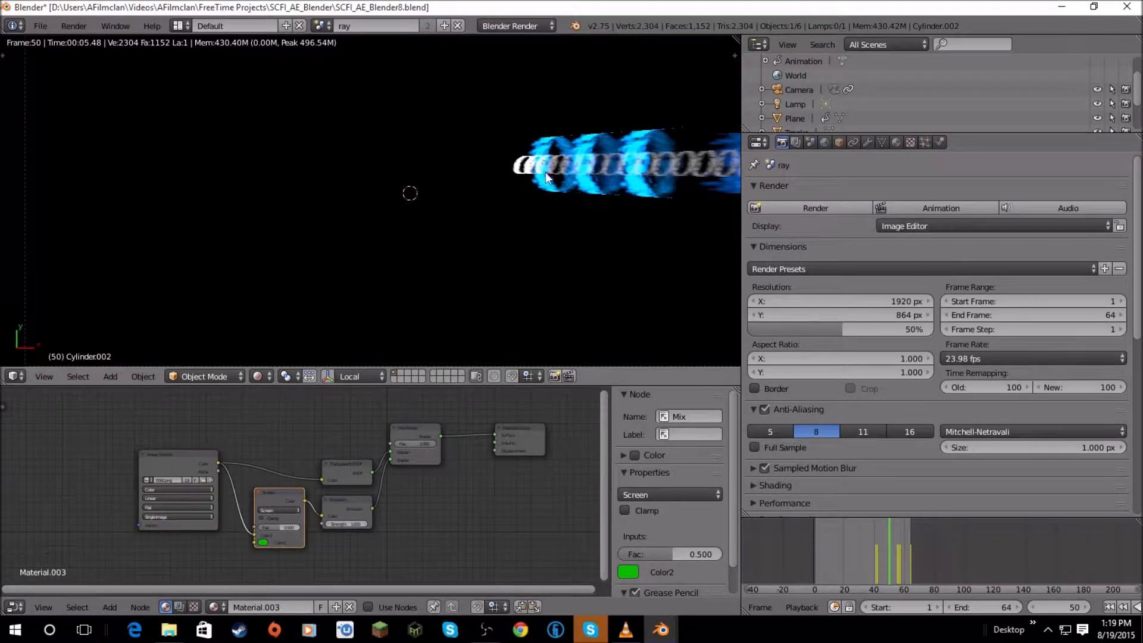
pyautogui.scroll(-3, 623, 138)
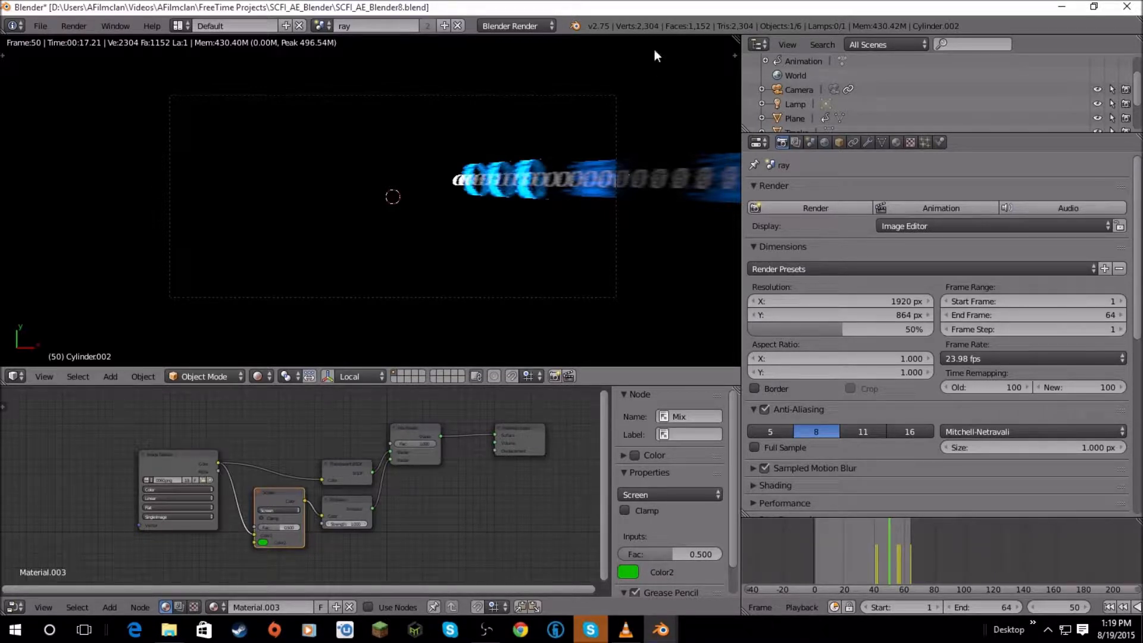
# Switch the ray scene's viewport back to solid shading and quit the SCFI_AE_Blender8 project without saving.
pyautogui.hotkey('shift', 'z')
pyautogui.click(1129, 6)
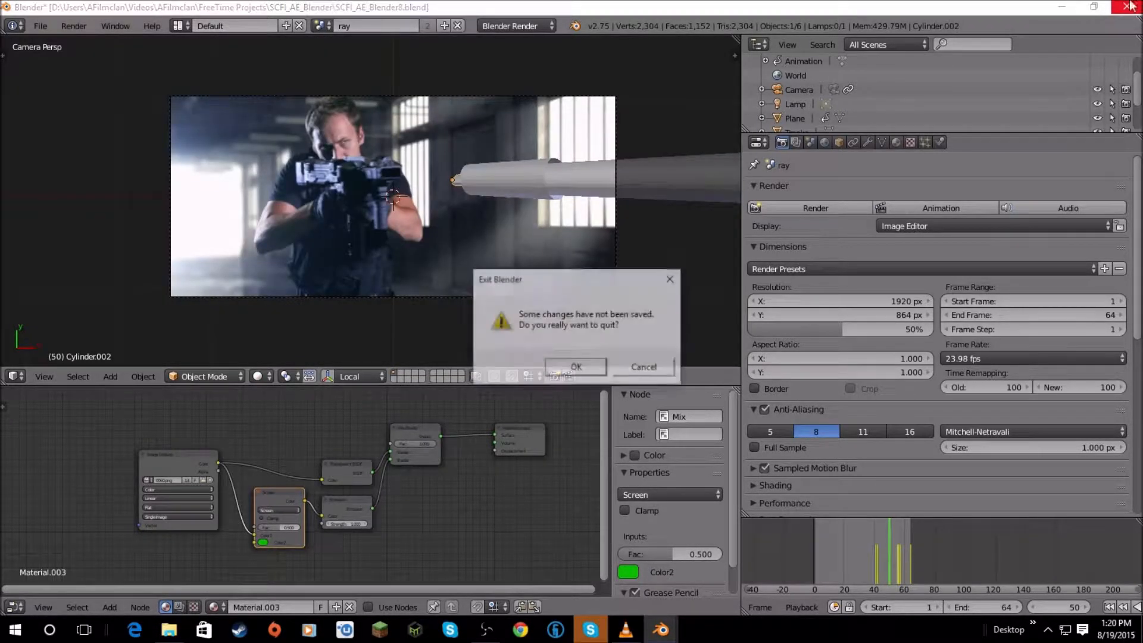
pyautogui.click(584, 370)
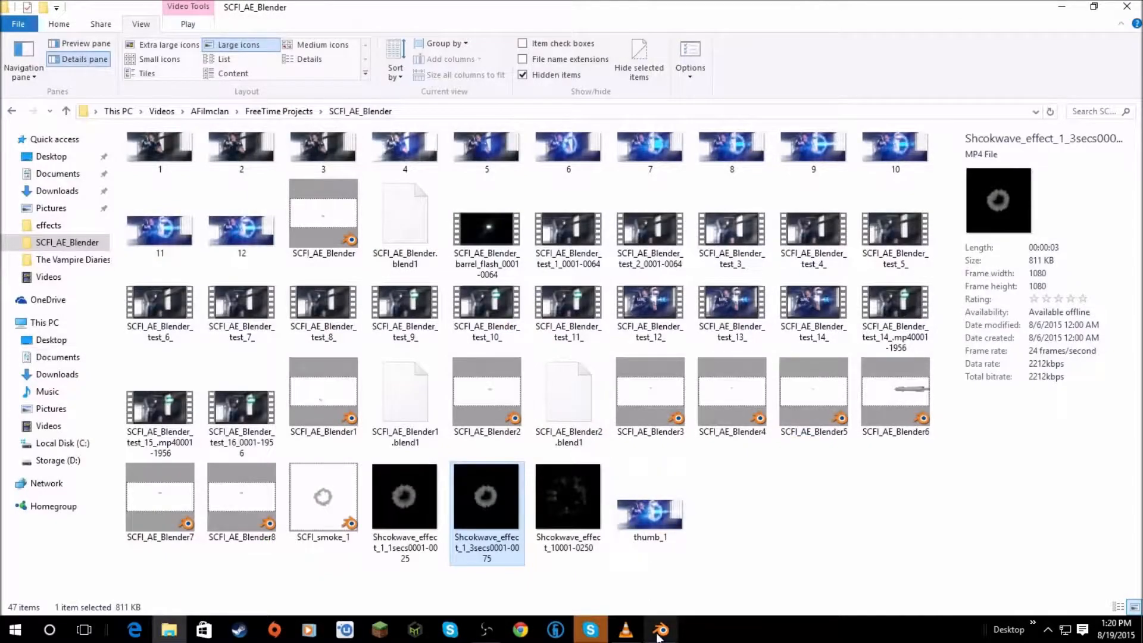
# Switch to the new Blender window, dismiss the splash screen and delete the default cube.
pyautogui.click(660, 631)
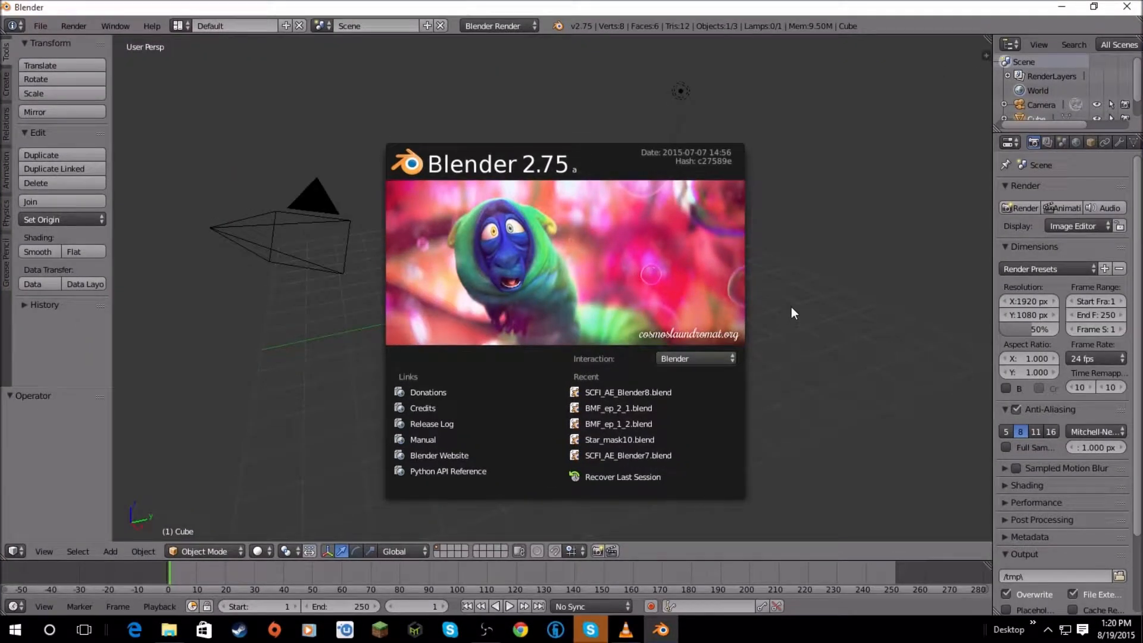
pyautogui.click(807, 298)
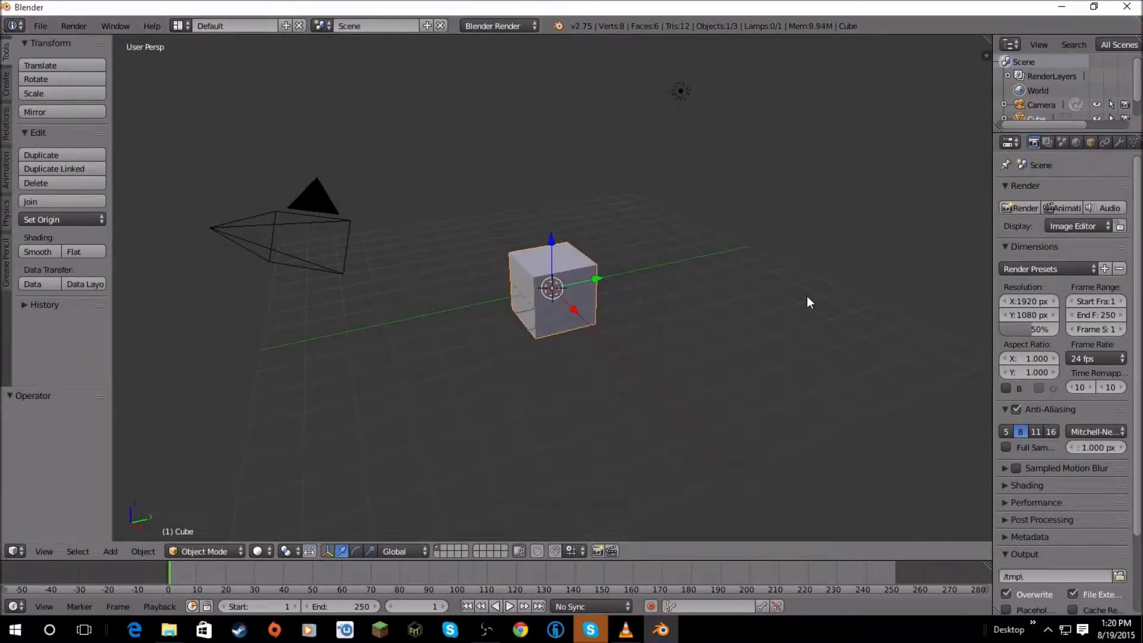
pyautogui.press('x')
pyautogui.click(534, 245)
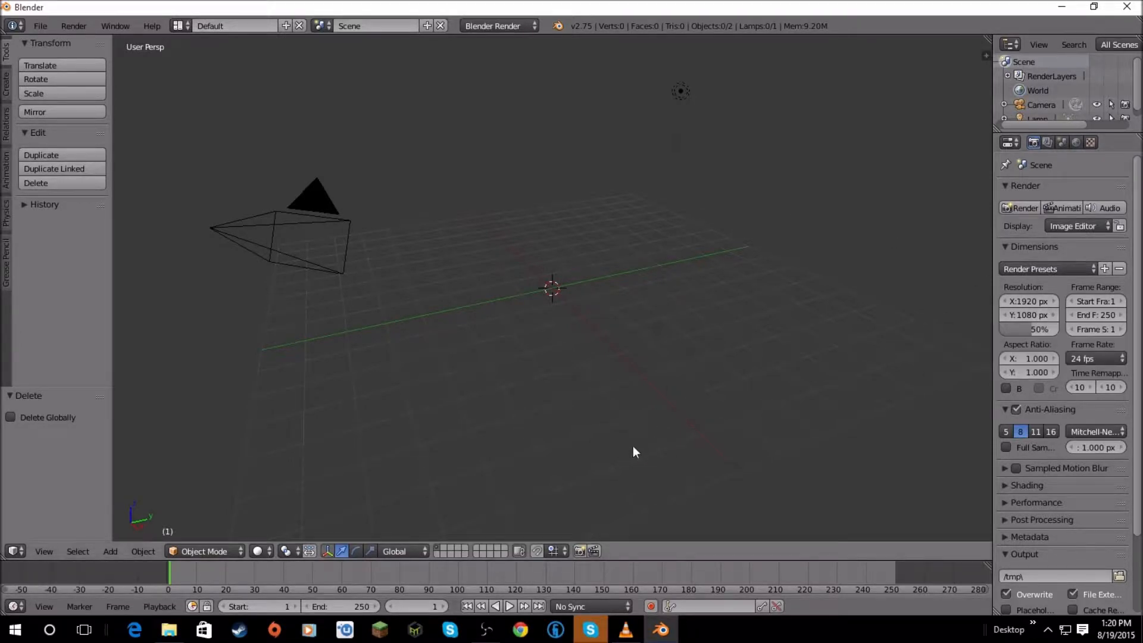
# Minimize the open windows and check the frame size and frame rate in the Sci_fi_Gun Focus video's detailed file properties.
pyautogui.click(1062, 7)
pyautogui.click(1053, 6)
pyautogui.click(1049, 5)
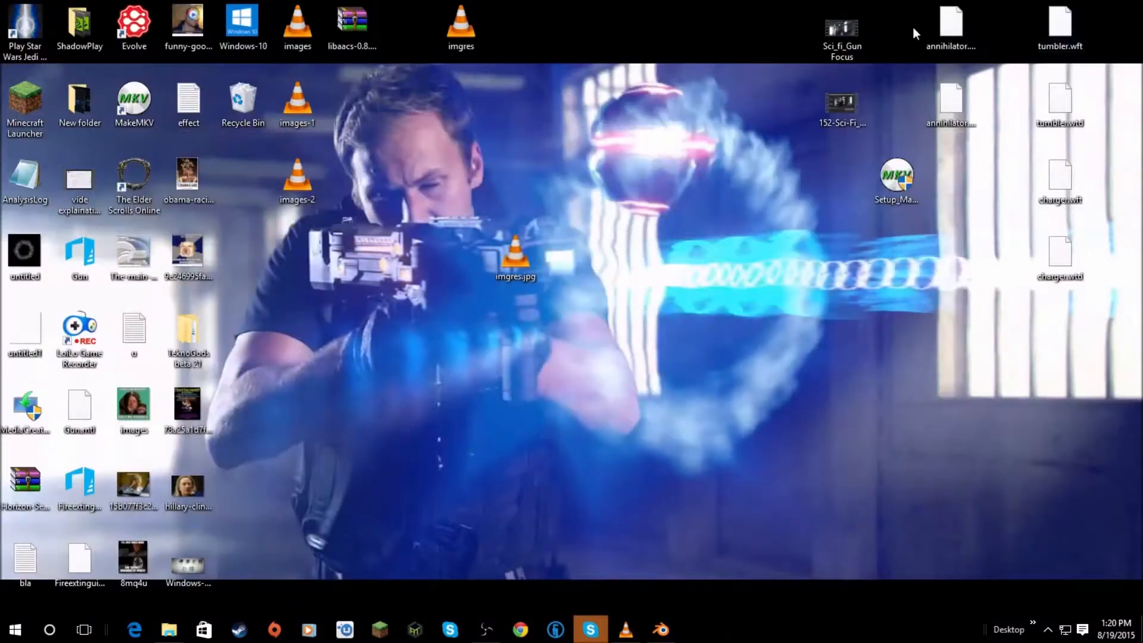
pyautogui.rightClick(841, 49)
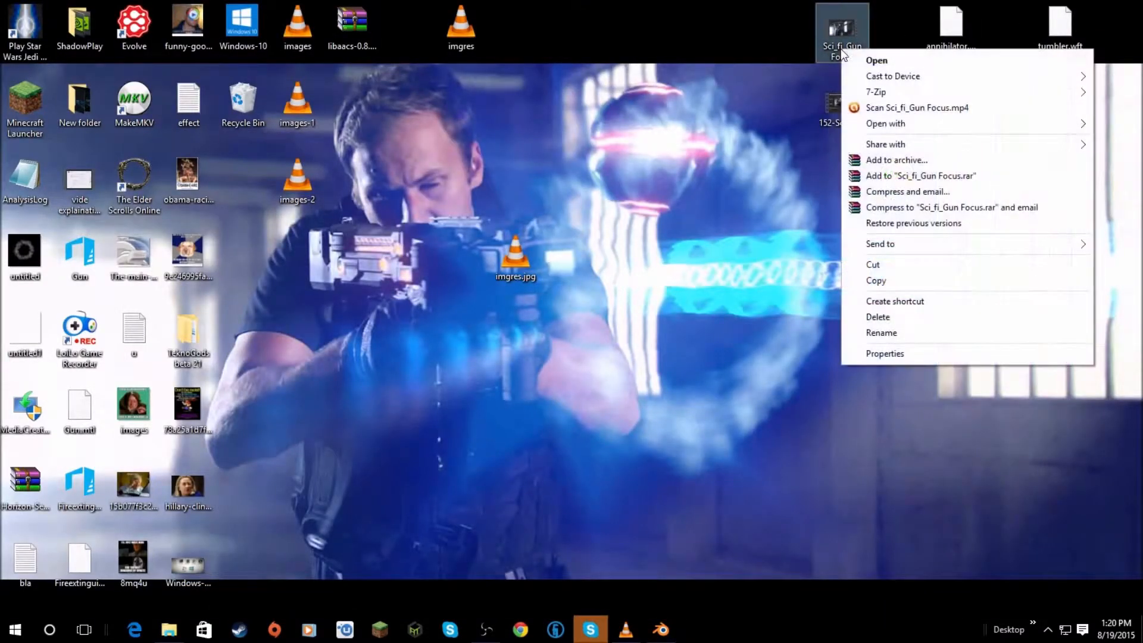
pyautogui.click(879, 358)
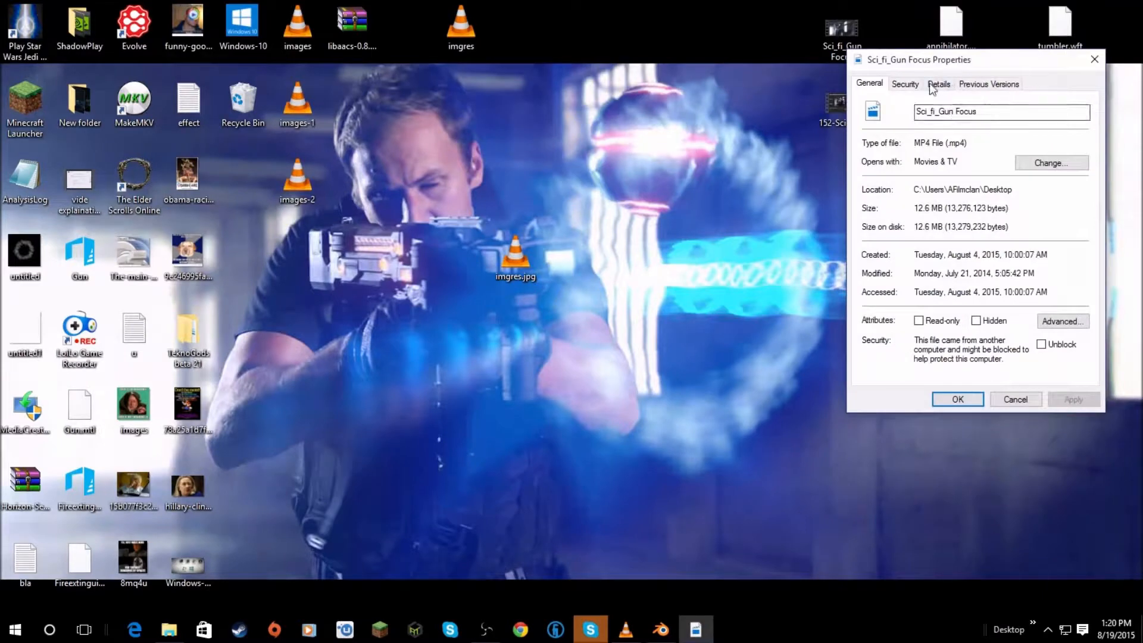
pyautogui.click(933, 85)
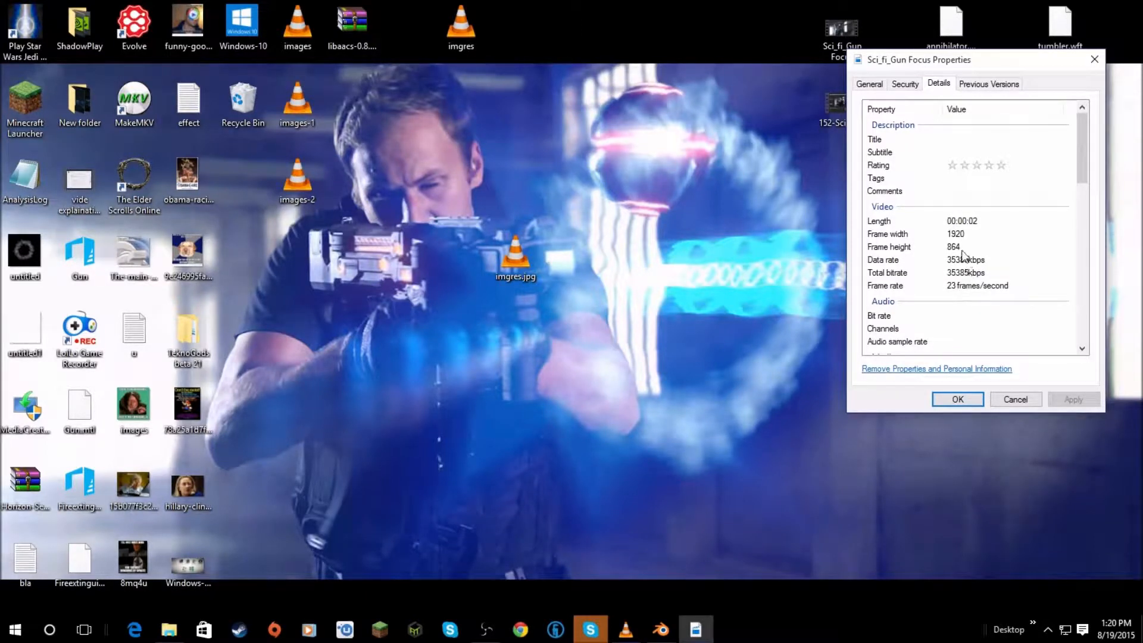
# Return to Blender and set the render's vertical resolution to 864 px and the resolution scale to 100%.
pyautogui.click(661, 630)
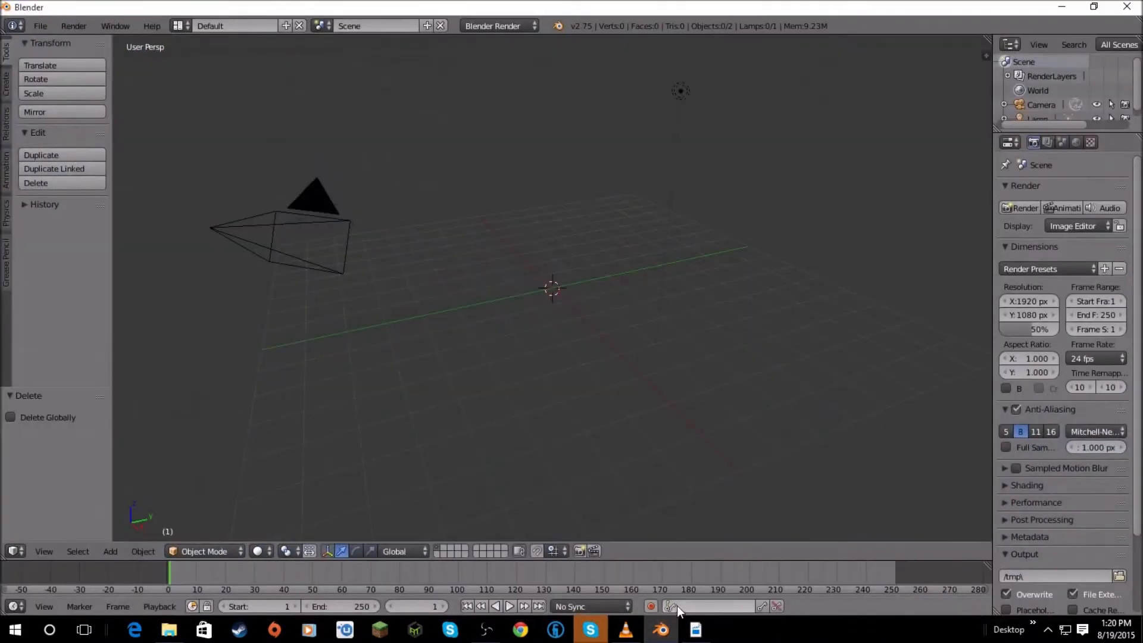
pyautogui.click(1022, 314)
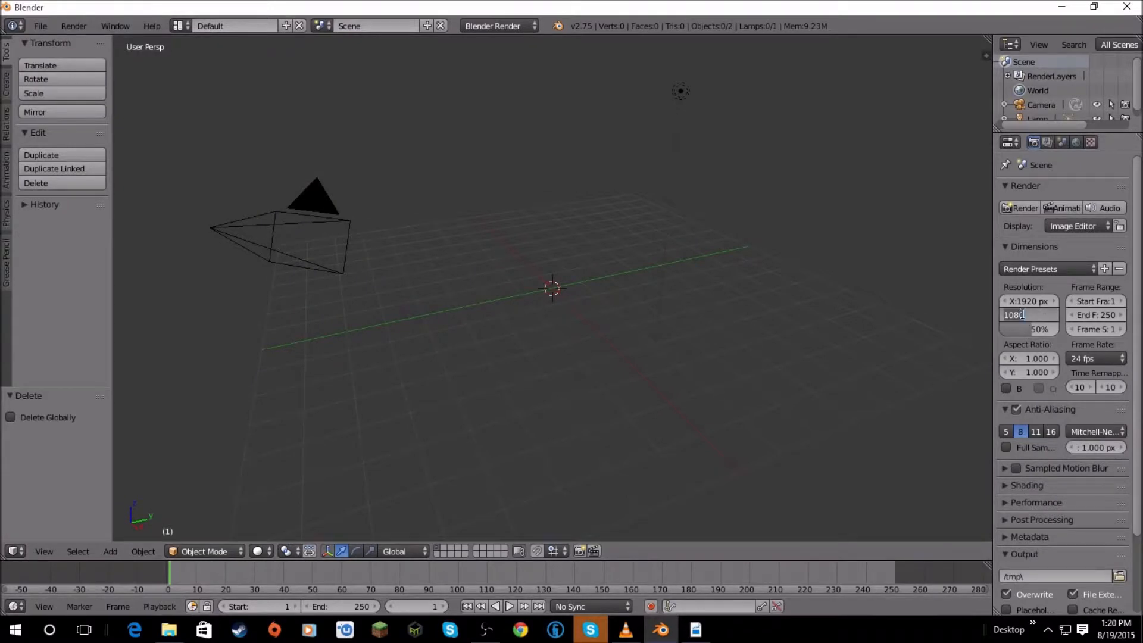
pyautogui.write('864')
pyautogui.press('Return')
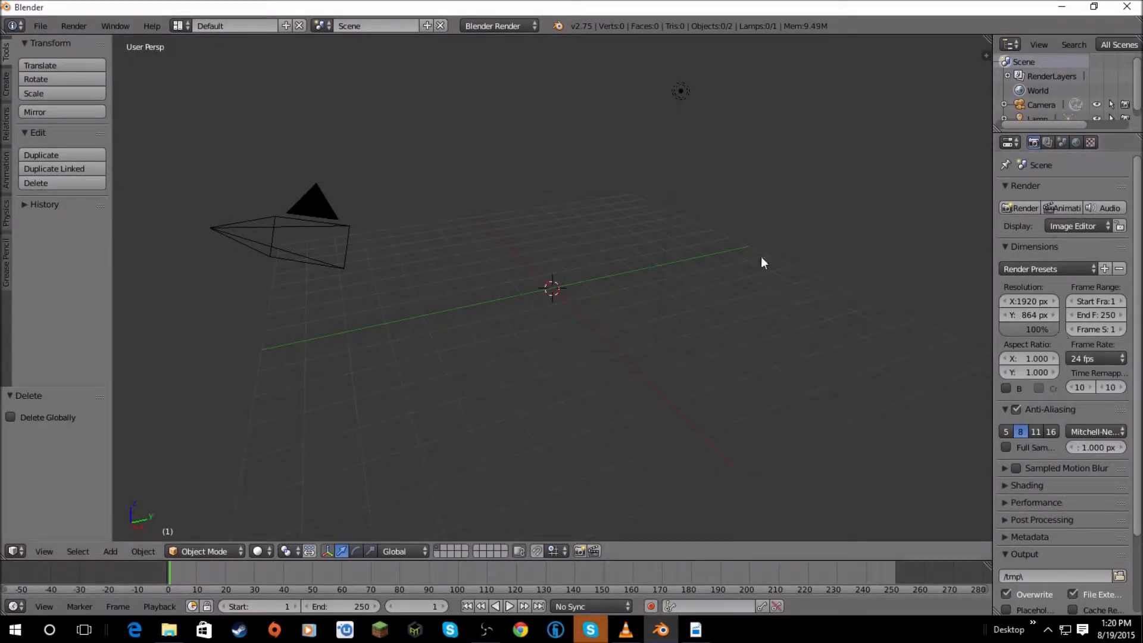
# Set the render frame rate to 23.98 fps and collapse the Anti-Aliasing settings.
pyautogui.click(1081, 359)
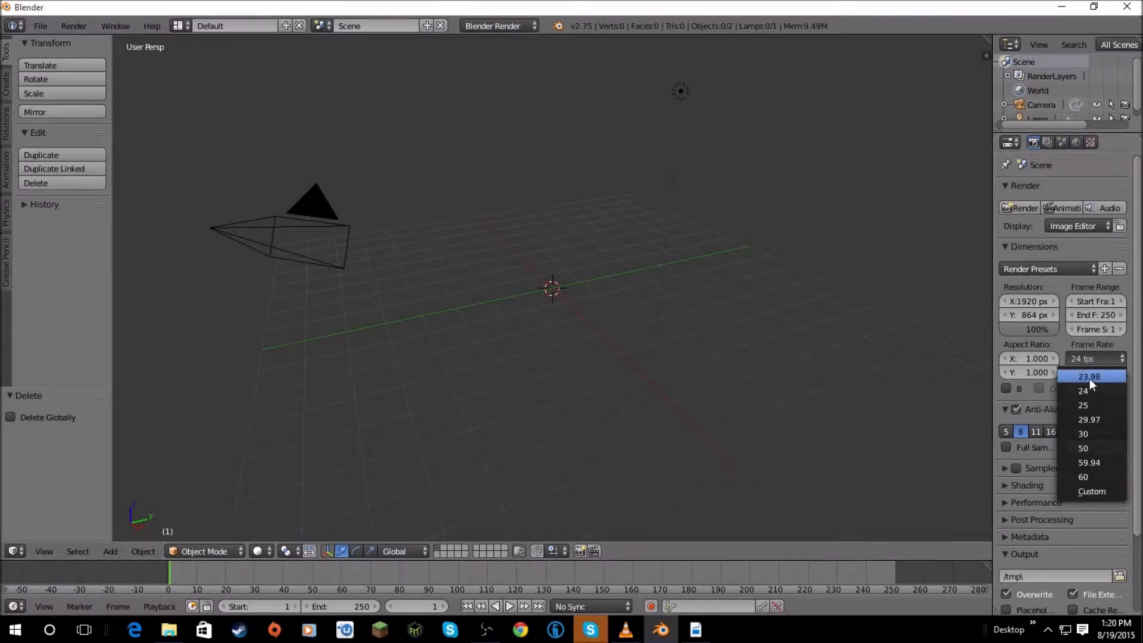
pyautogui.click(1090, 377)
pyautogui.click(1090, 356)
pyautogui.click(1097, 359)
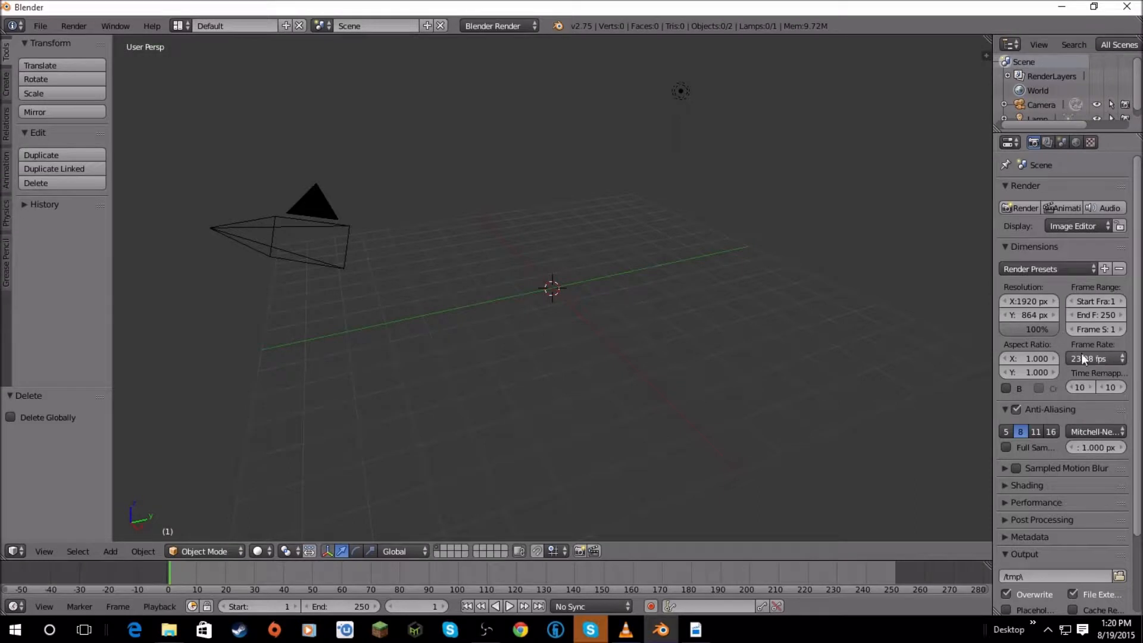
pyautogui.scroll(-4, 1081, 352)
pyautogui.scroll(1, 1031, 314)
pyautogui.click(1004, 345)
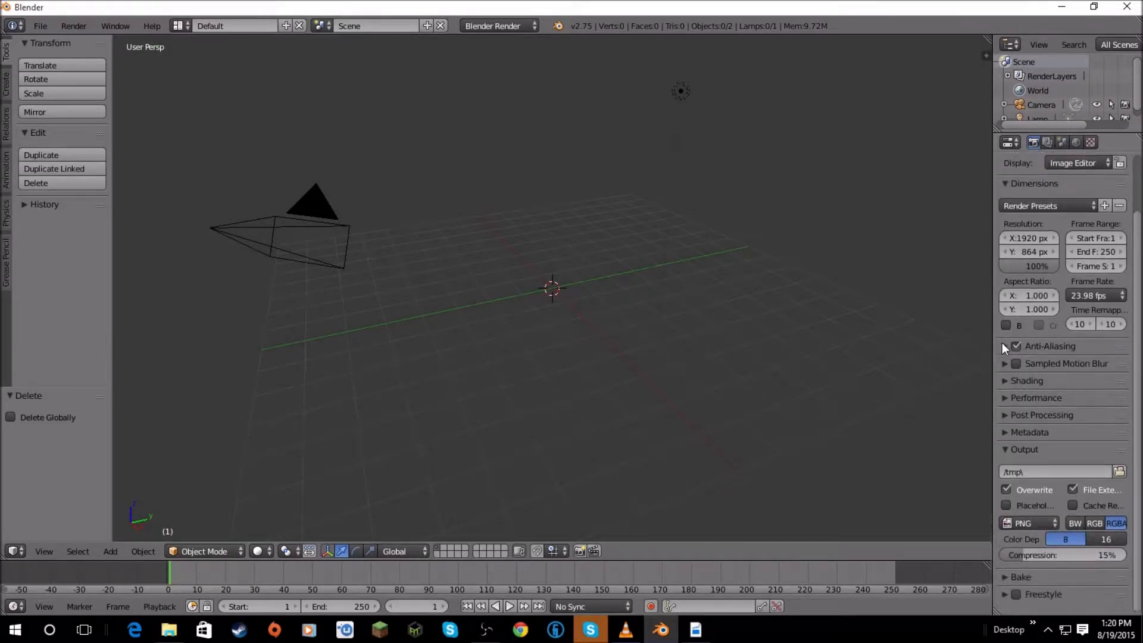
# Set the render output file format to H.264 and expand the encoding settings.
pyautogui.click(1028, 524)
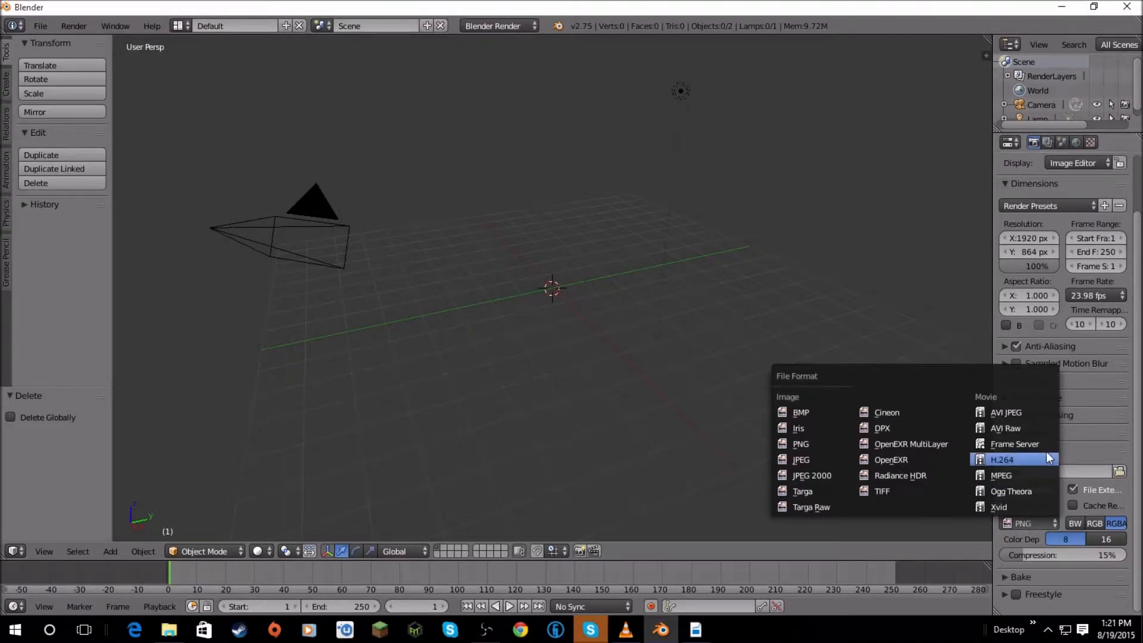
pyautogui.click(1010, 461)
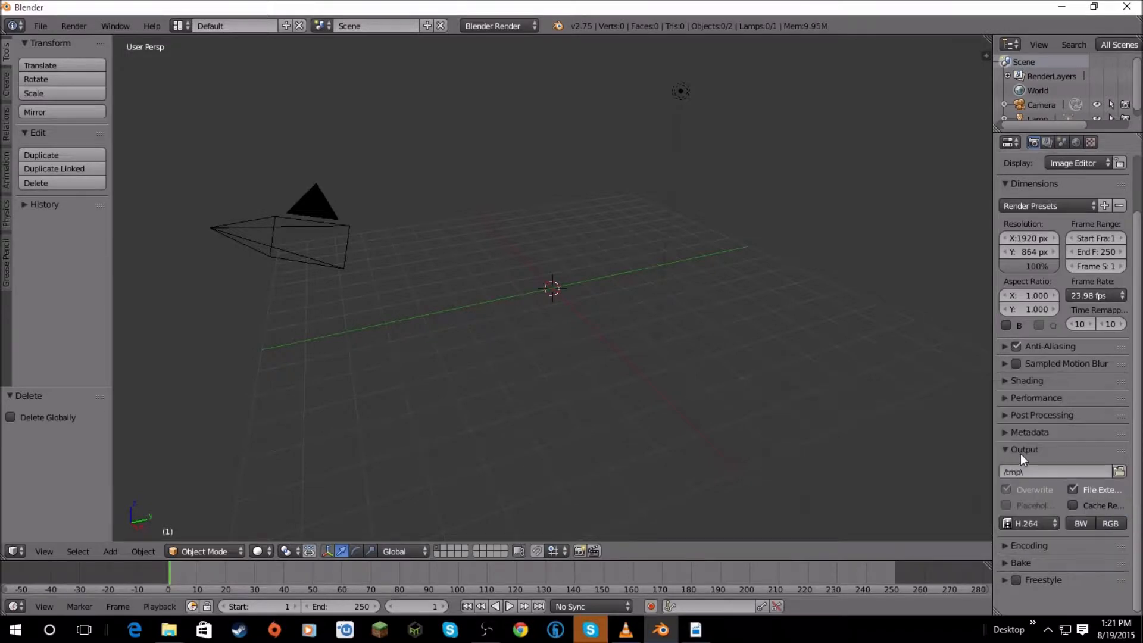
pyautogui.click(1027, 546)
pyautogui.scroll(-5, 1030, 533)
pyautogui.scroll(-1, 1048, 470)
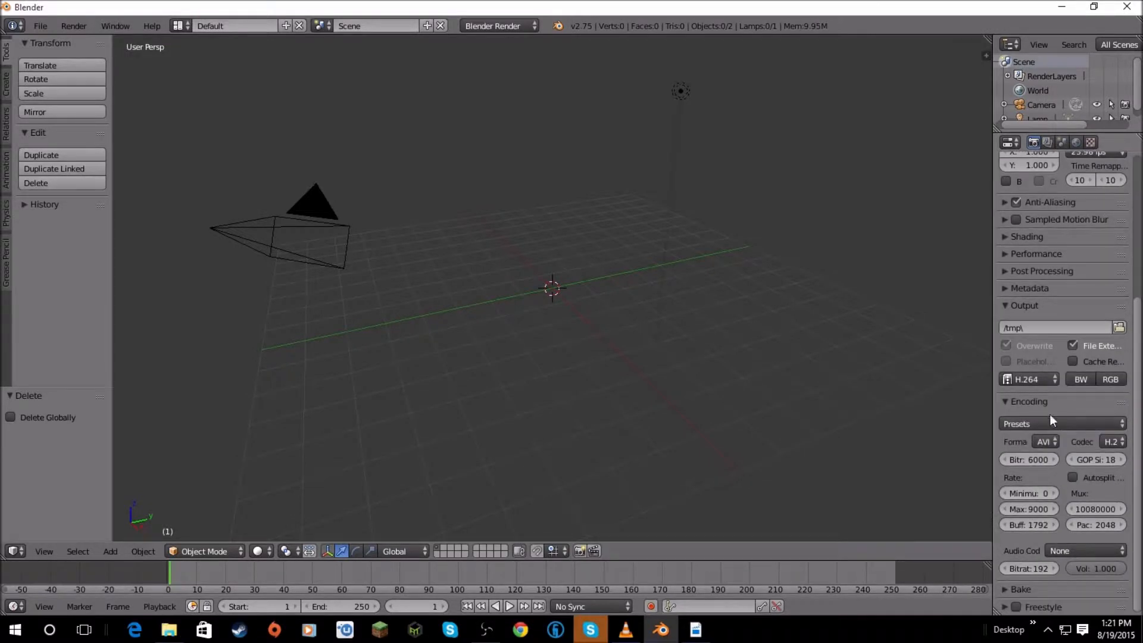
# Set the encoding's audio codec to MP3 and collapse the encoding settings.
pyautogui.click(1040, 441)
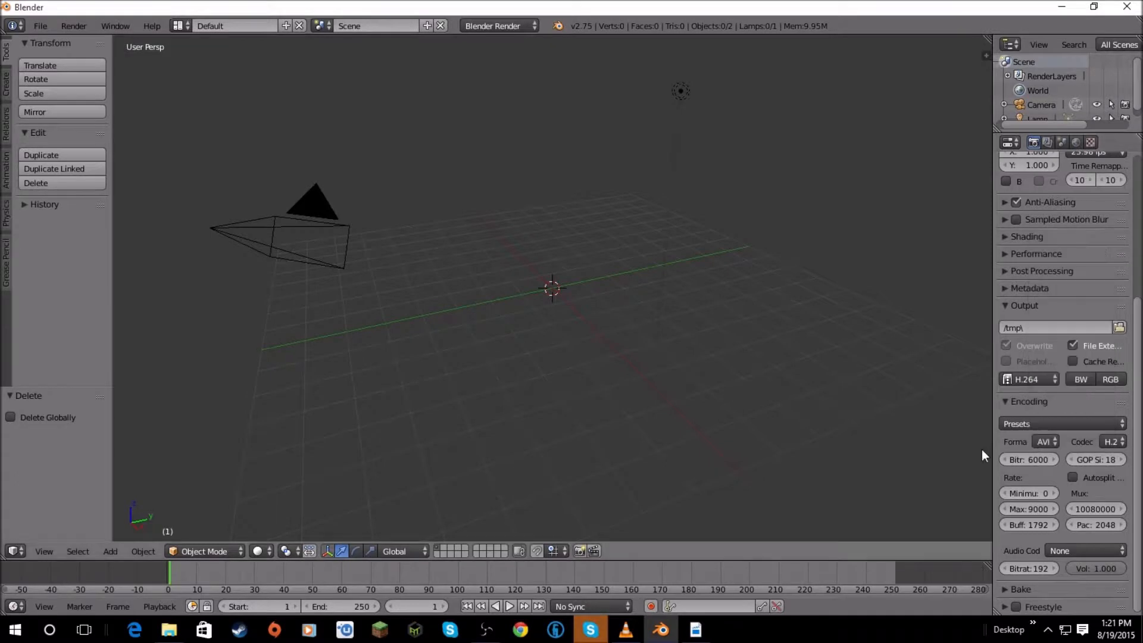
pyautogui.click(1039, 443)
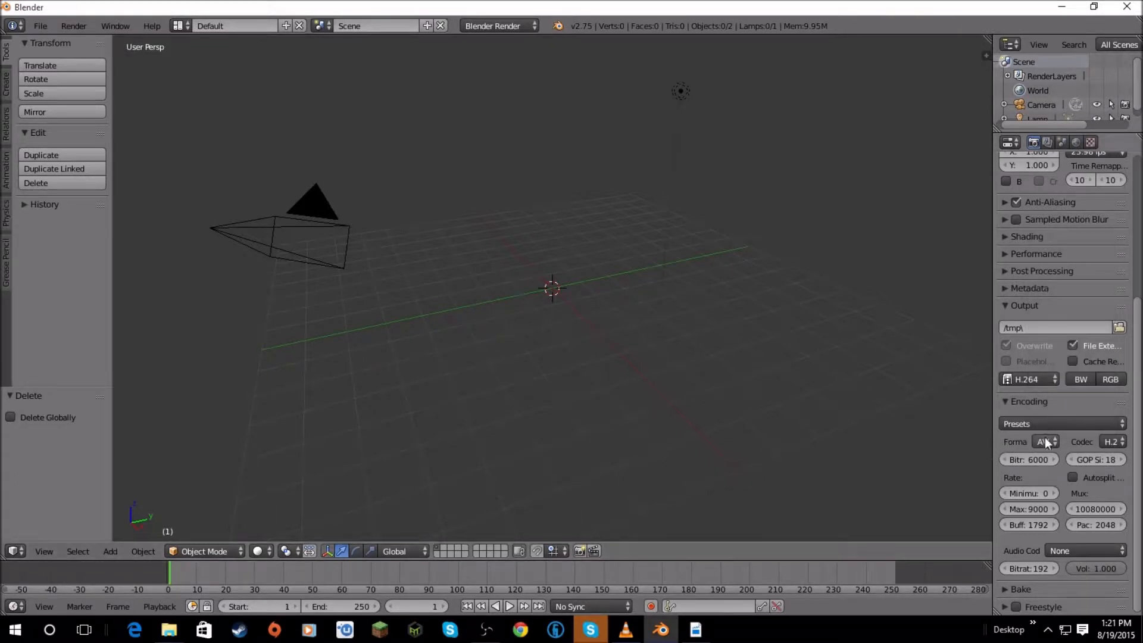
pyautogui.click(1074, 547)
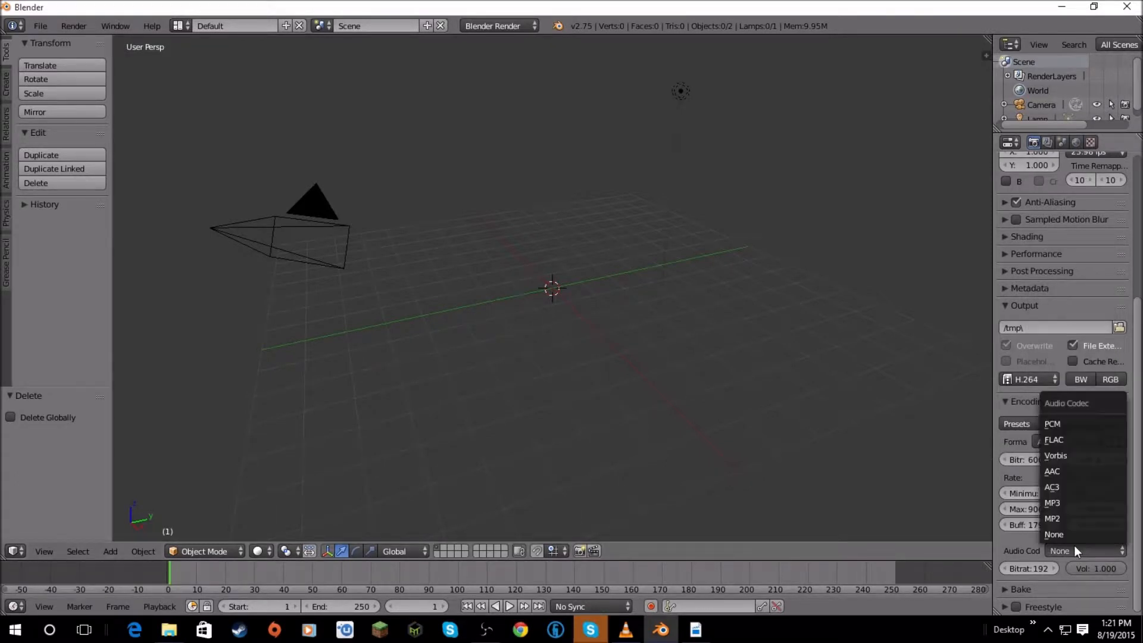
pyautogui.click(1069, 504)
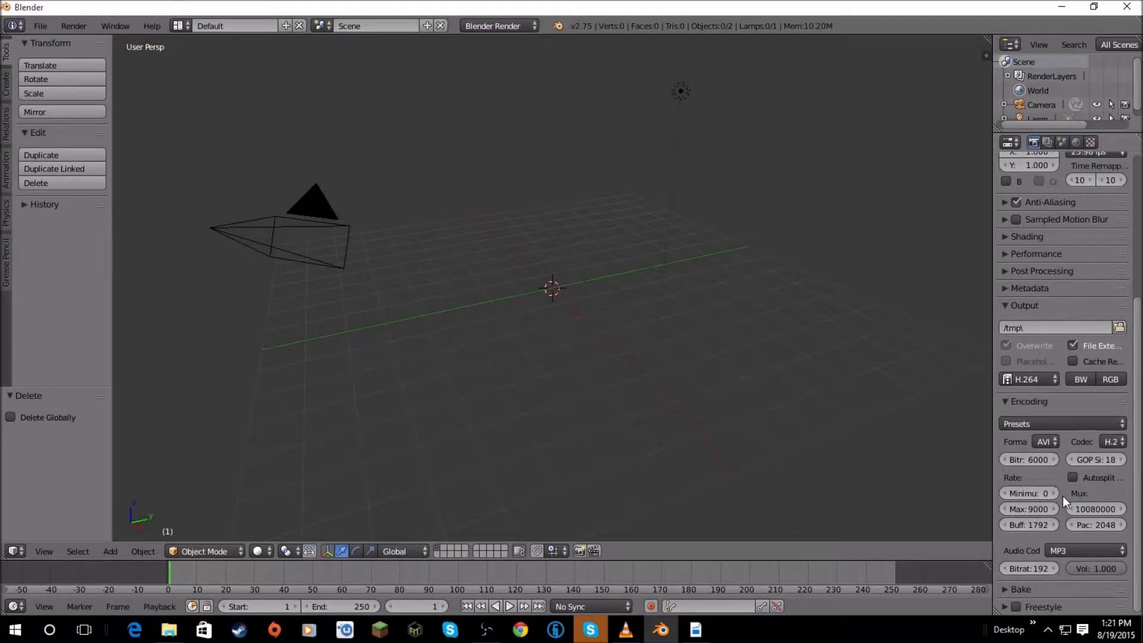
pyautogui.click(1021, 403)
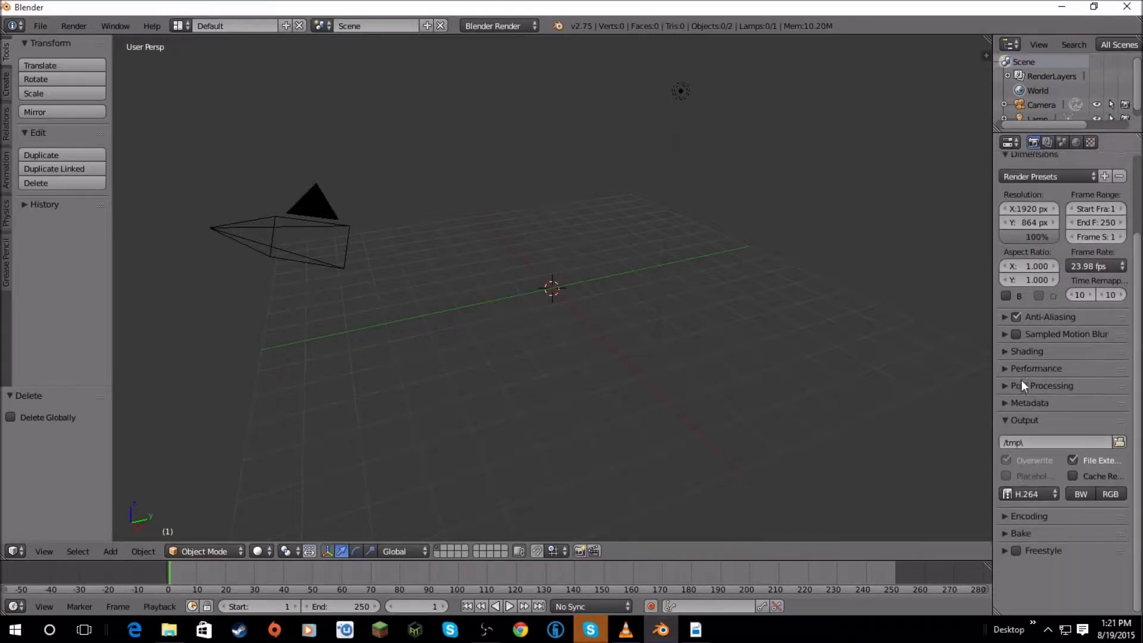
pyautogui.scroll(4, 1030, 376)
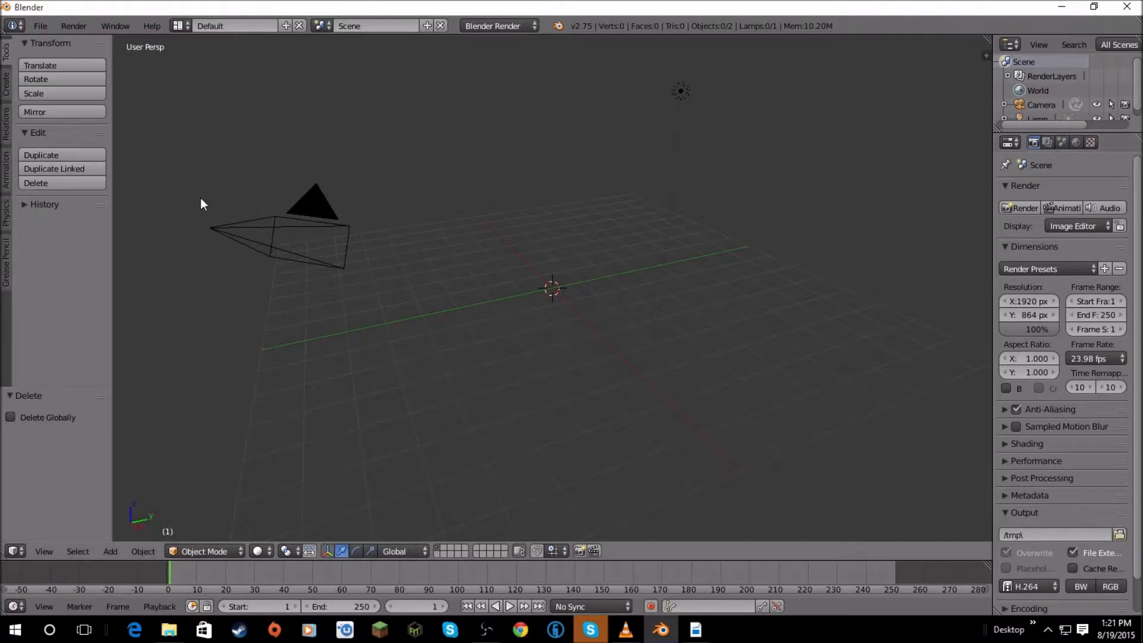
# Switch to the Motion Tracking screen layout and open the clip Sci_fi_Gun Focus.mp4 from the Desktop folder.
pyautogui.click(176, 25)
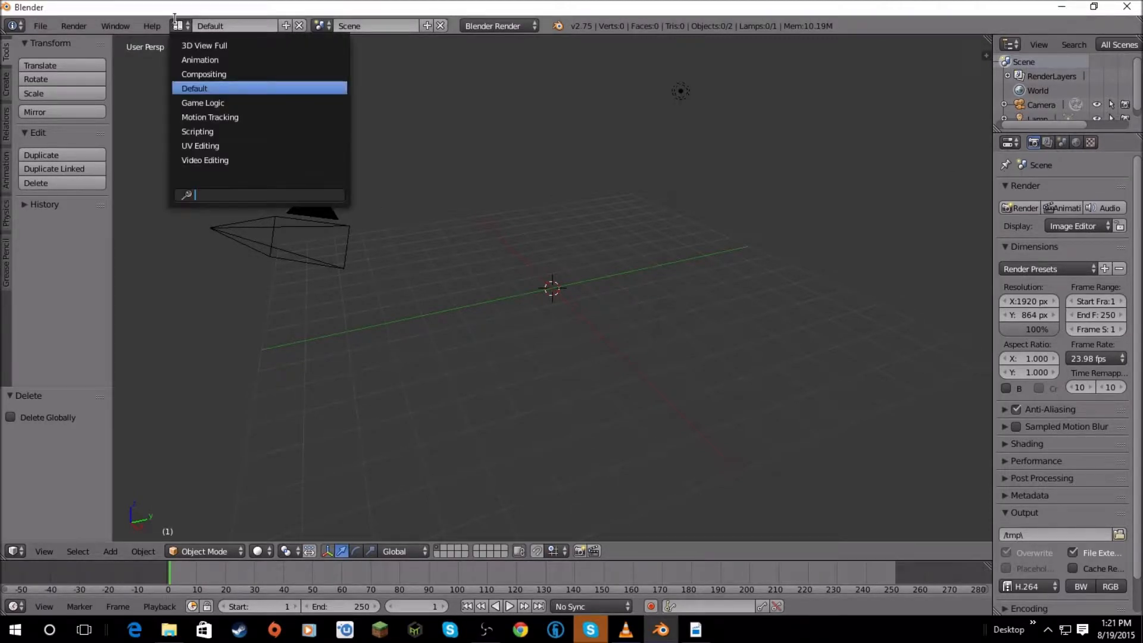
pyautogui.click(223, 117)
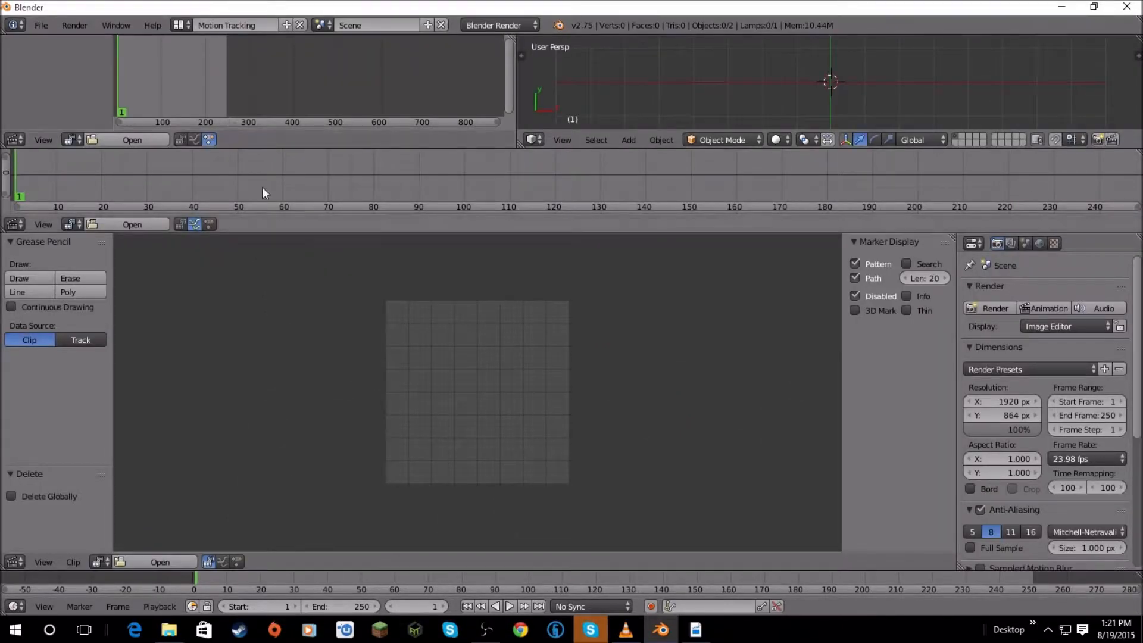
pyautogui.click(166, 559)
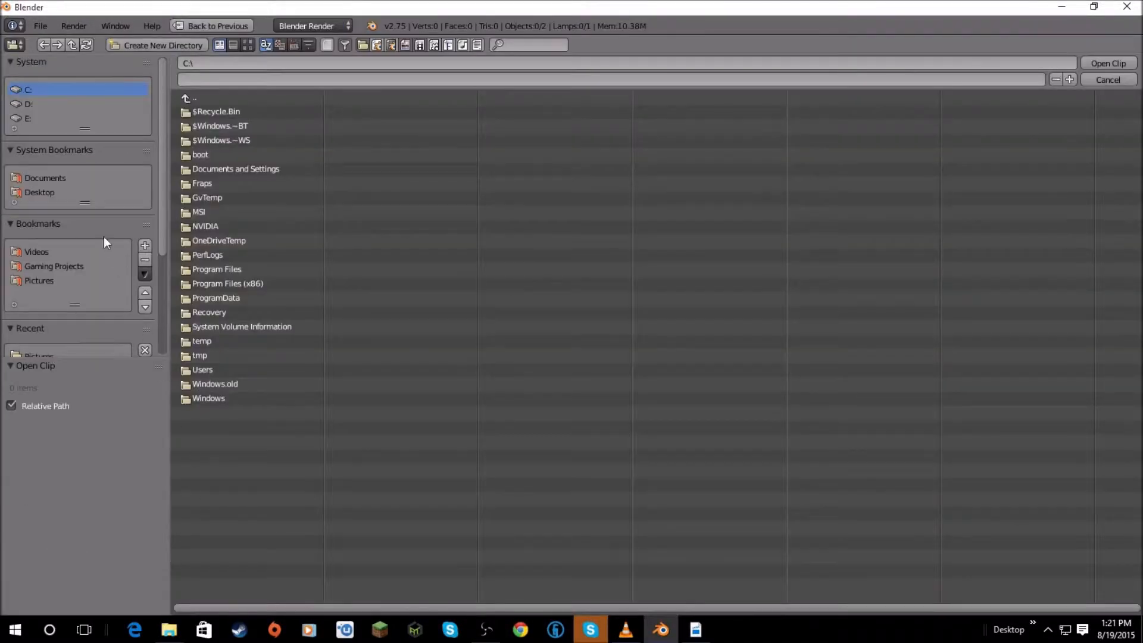
pyautogui.click(52, 192)
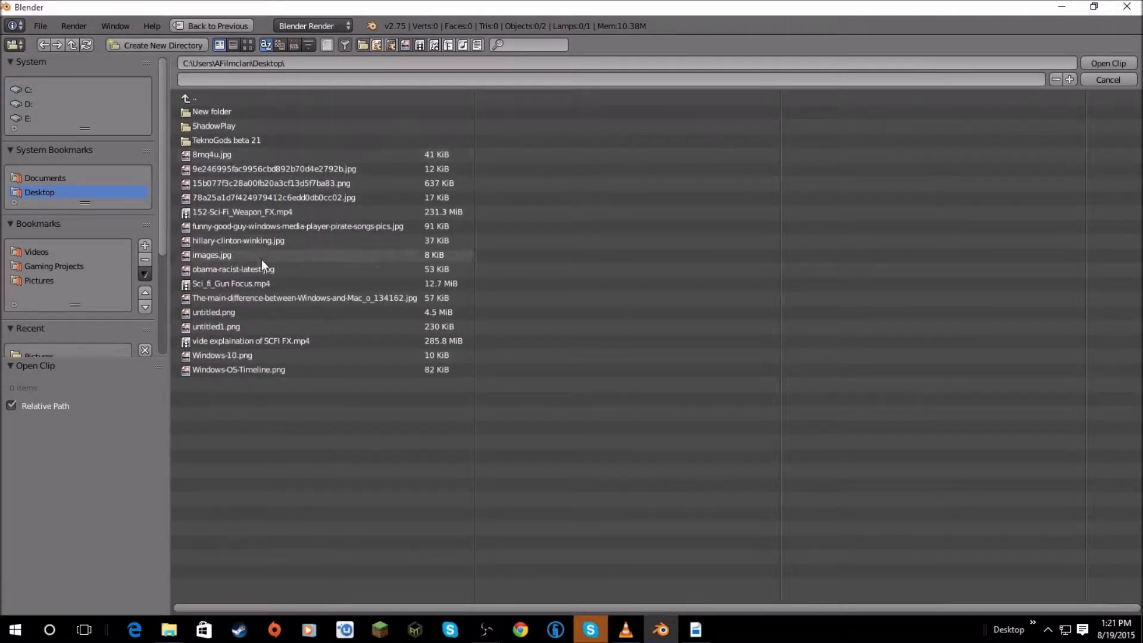
pyautogui.click(241, 285)
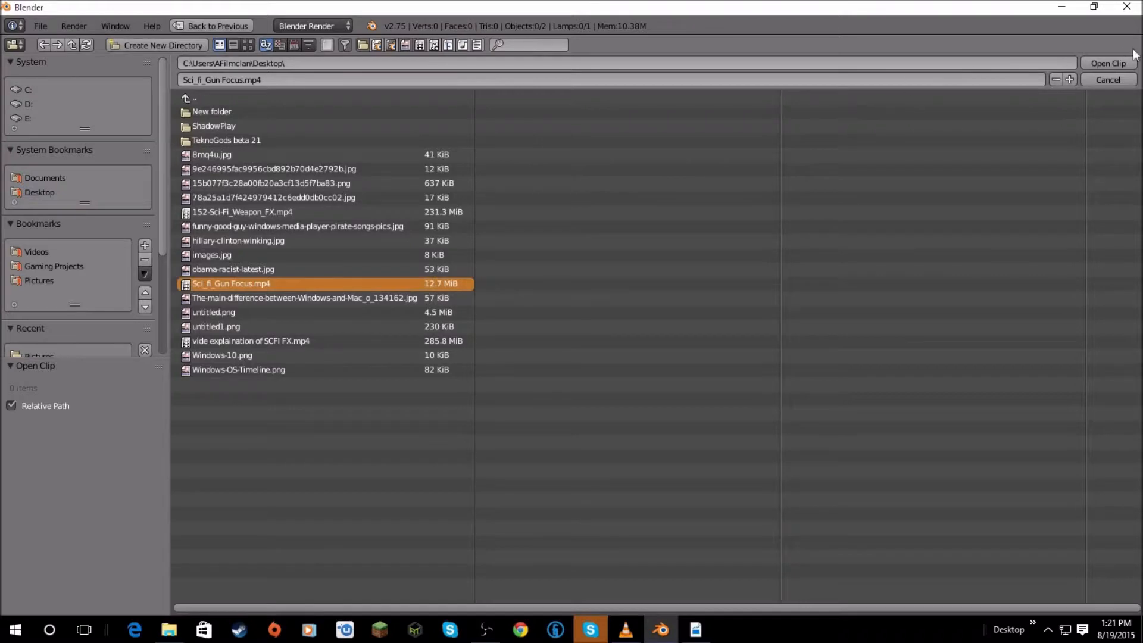
pyautogui.click(1103, 63)
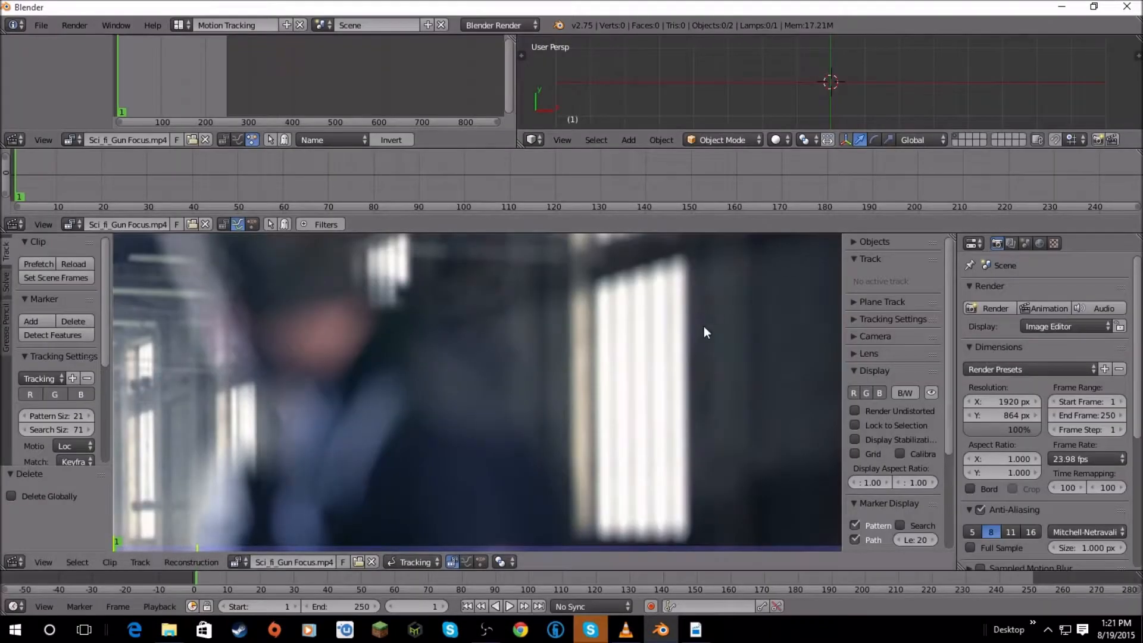
pyautogui.scroll(-2, 704, 332)
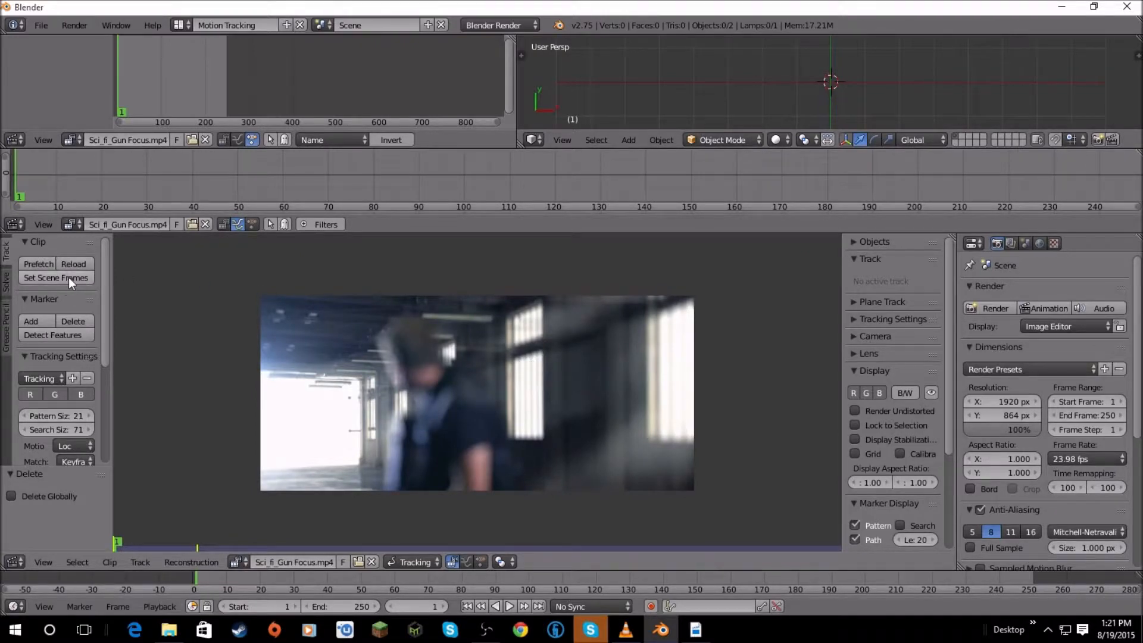
# Match the scene's frame range to the length of the loaded clip.
pyautogui.press('t')
pyautogui.press('t')
pyautogui.click(55, 278)
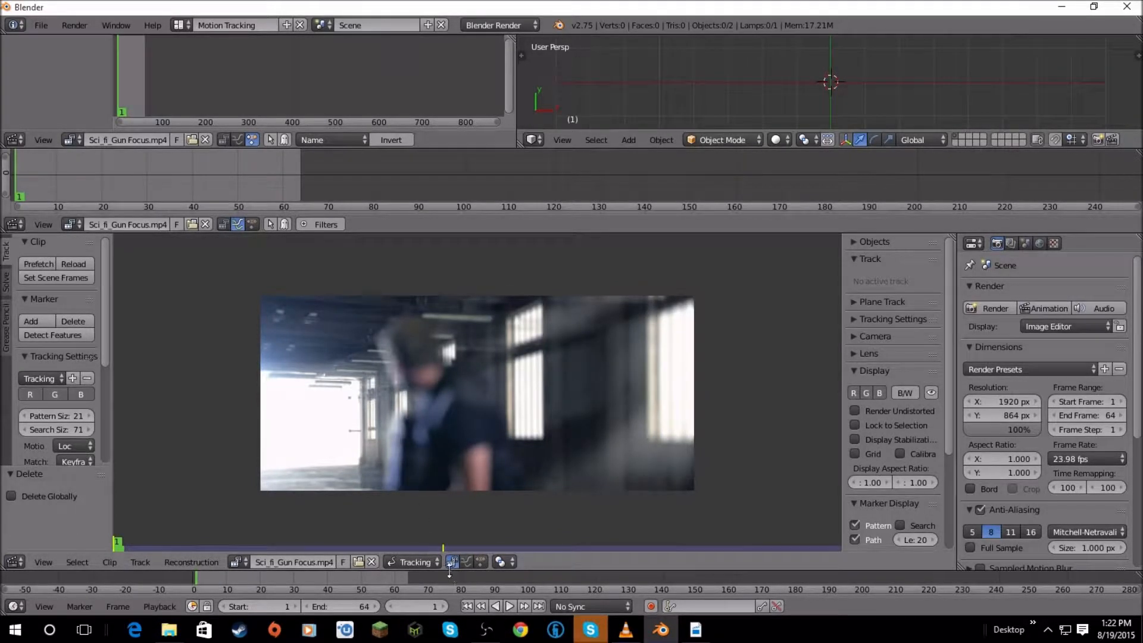
# Enlarge the timeline, fit the full frame range in it and prefetch the clip's frames.
pyautogui.moveTo(449, 570); pyautogui.dragTo(357, 538)
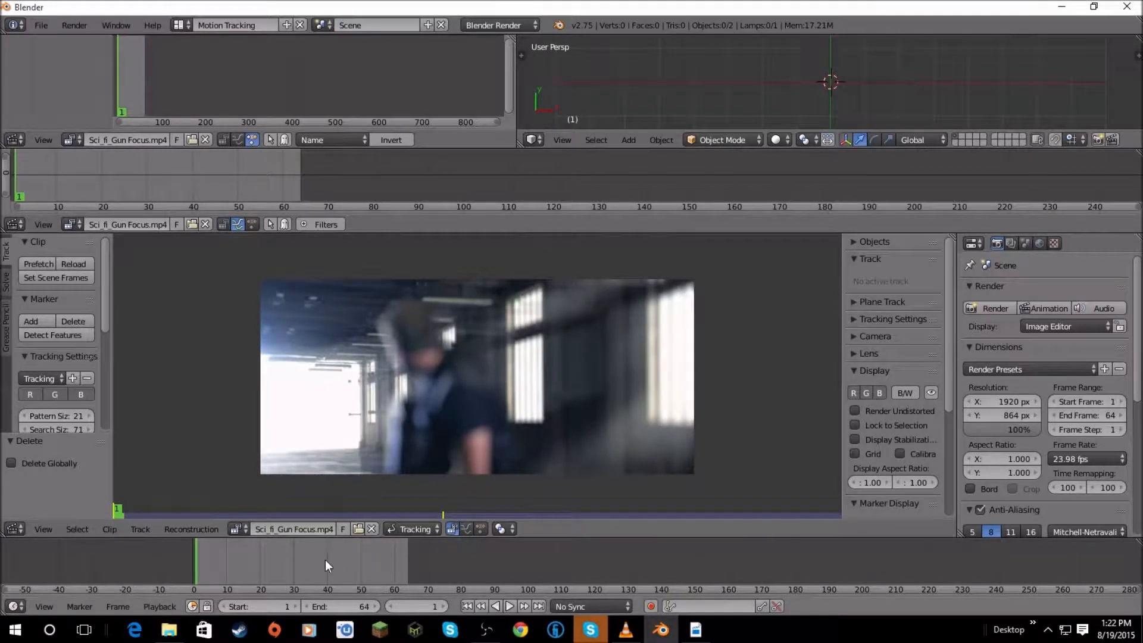
pyautogui.press('Home')
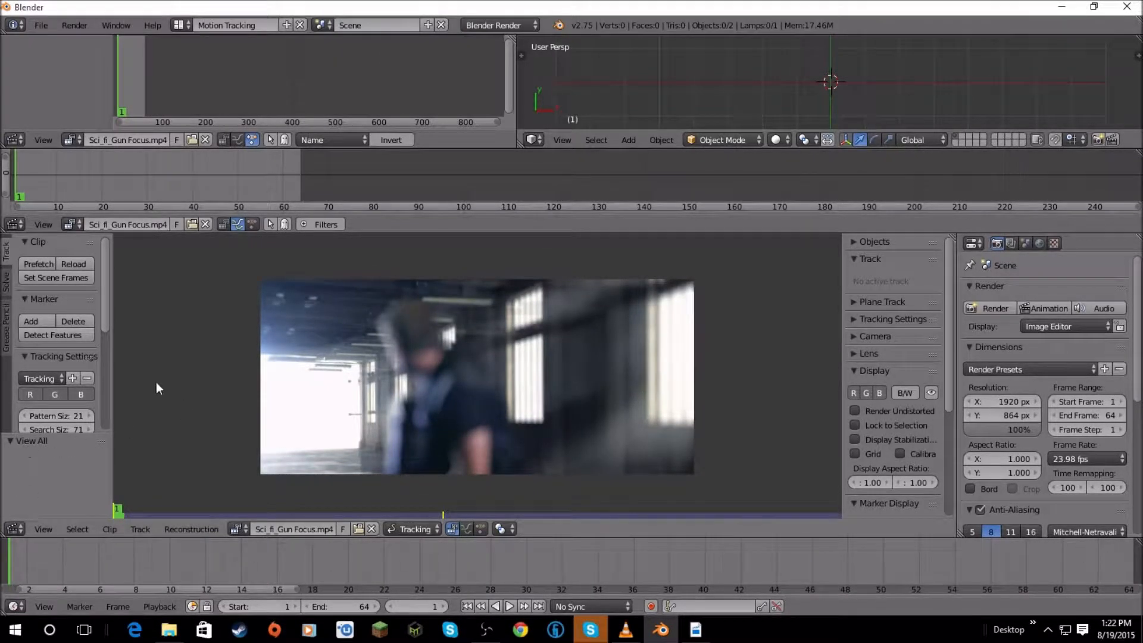
pyautogui.click(44, 261)
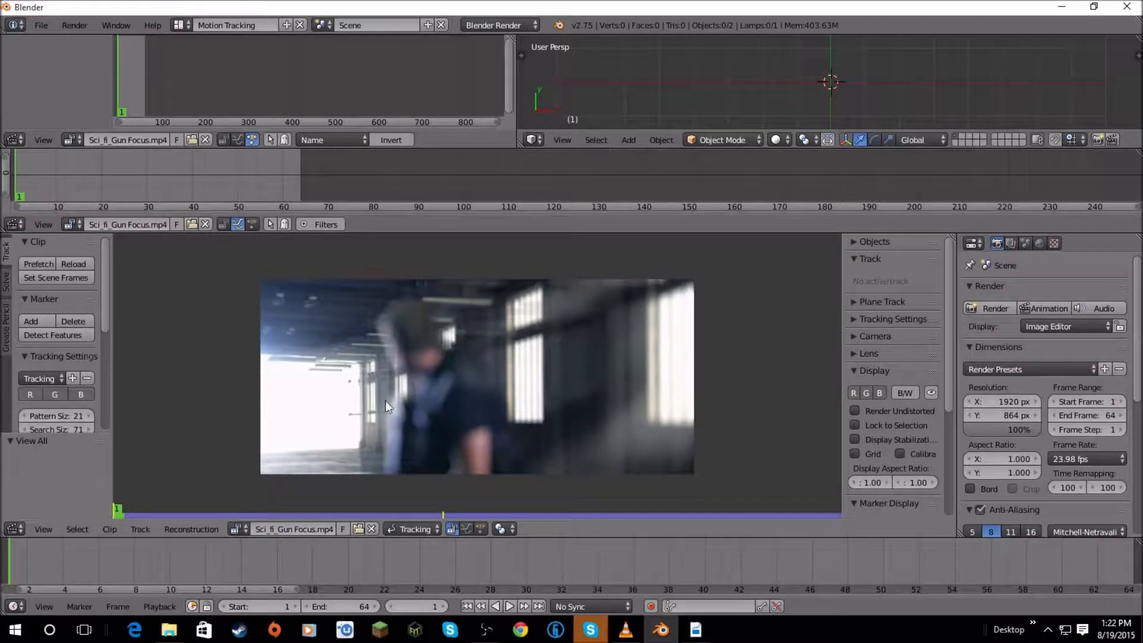
# Play and scrub through the gun footage to examine how the man raises and aims the weapon.
pyautogui.click(316, 553)
pyautogui.hotkey('alt', 'a')
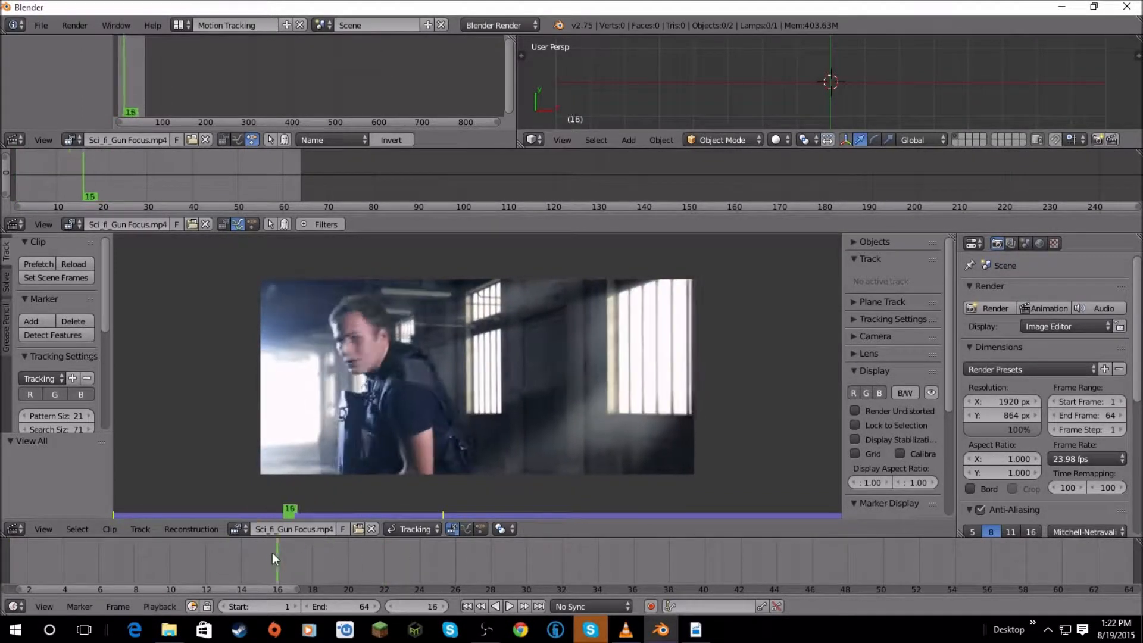
pyautogui.moveTo(603, 591); pyautogui.dragTo(237, 563)
pyautogui.hotkey('alt', 'a')
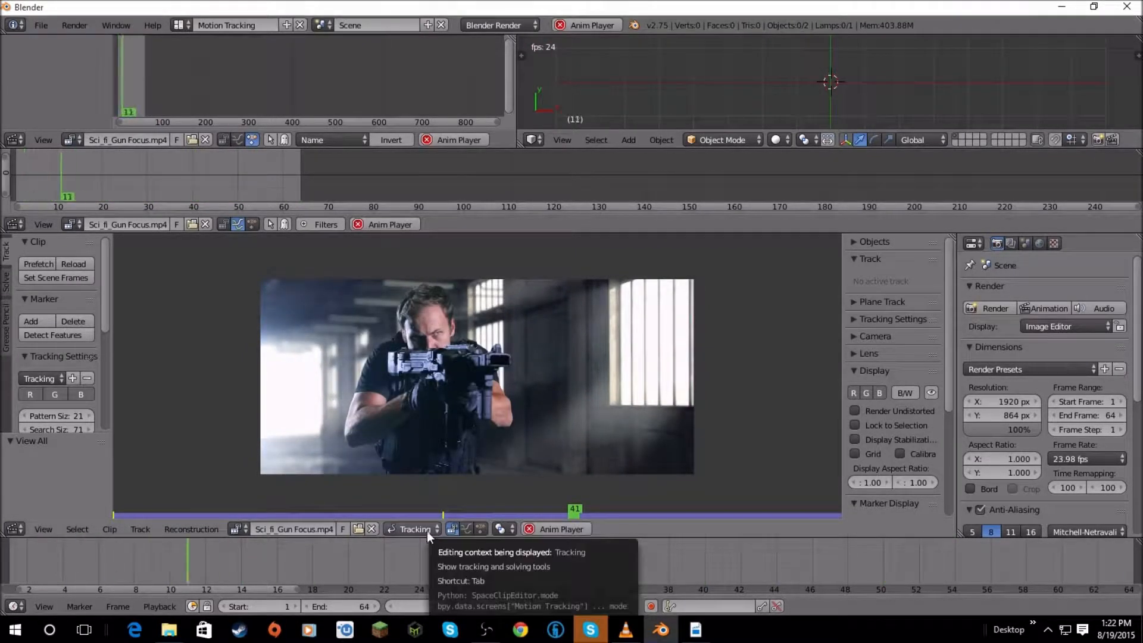
pyautogui.hotkey('alt', 'a')
pyautogui.moveTo(396, 565); pyautogui.dragTo(820, 577)
pyautogui.moveTo(948, 560); pyautogui.dragTo(215, 567)
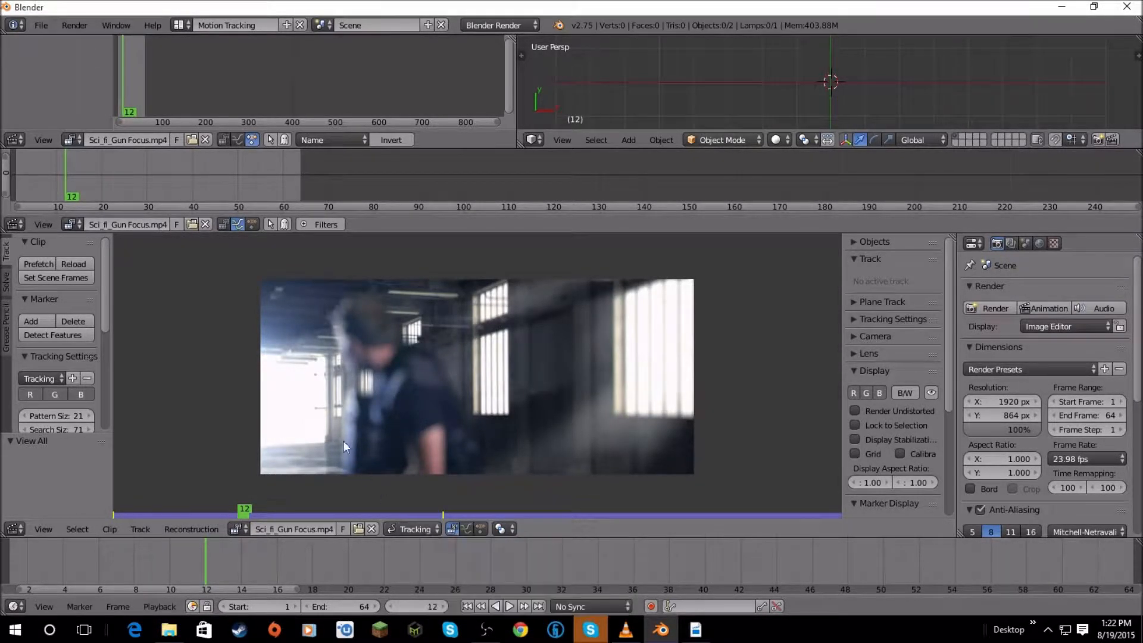
pyautogui.moveTo(262, 568); pyautogui.dragTo(620, 564)
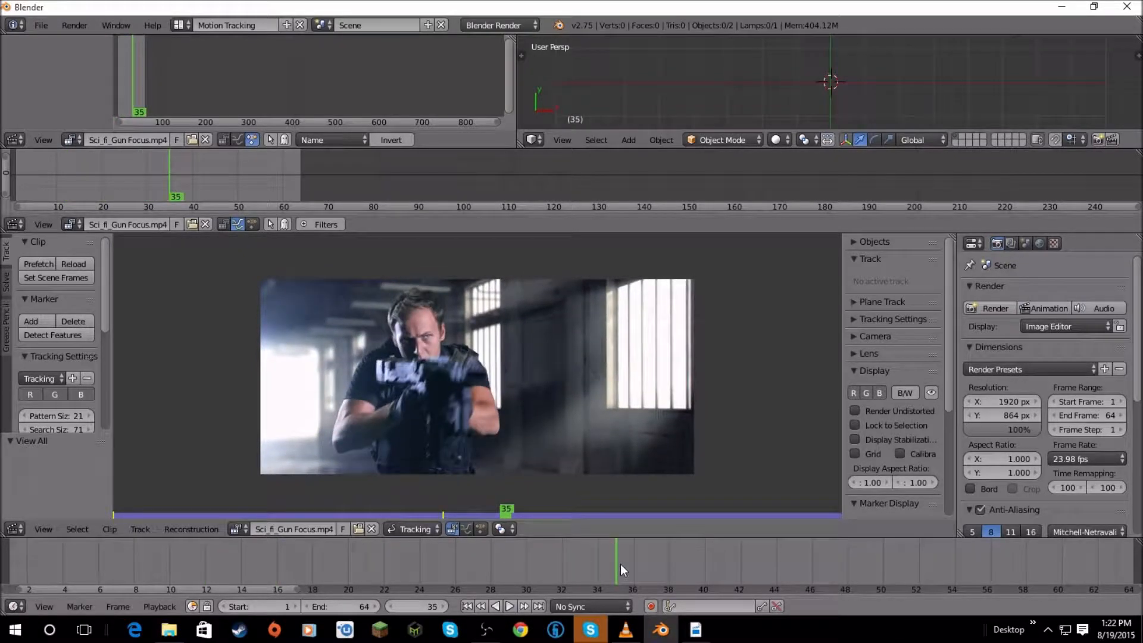
# Go to frame 42, inspect the gun up close and step back to frame 40.
pyautogui.click(407, 604)
pyautogui.write('42')
pyautogui.press('Return')
pyautogui.scroll(1, 327, 191)
pyautogui.scroll(3, 339, 312)
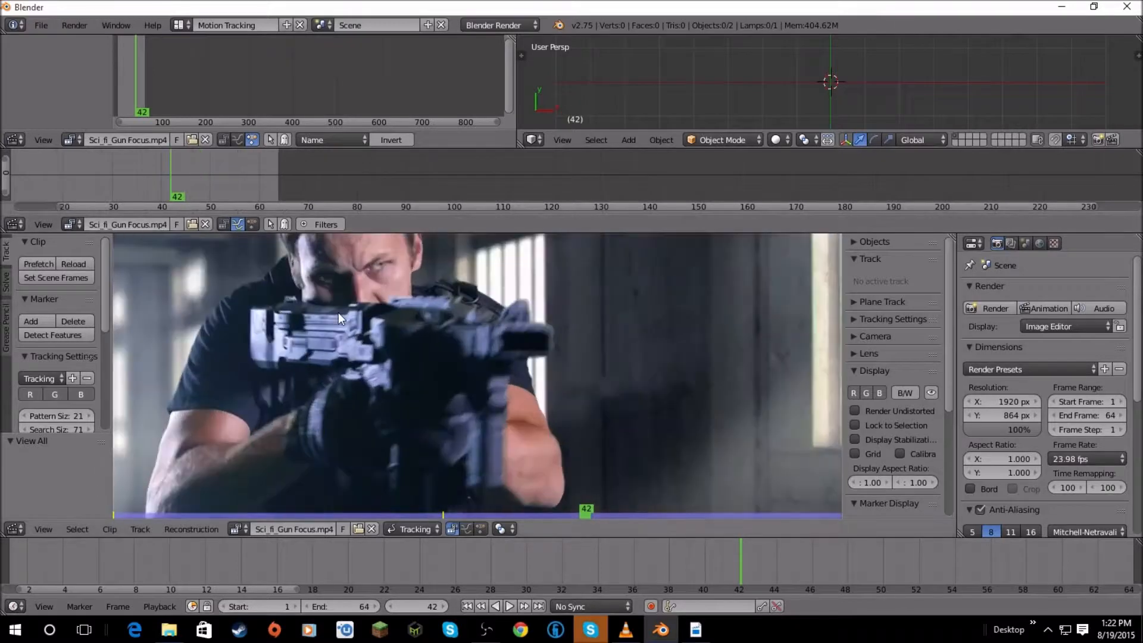
pyautogui.click(448, 606)
pyautogui.click(391, 606)
pyautogui.click(390, 606)
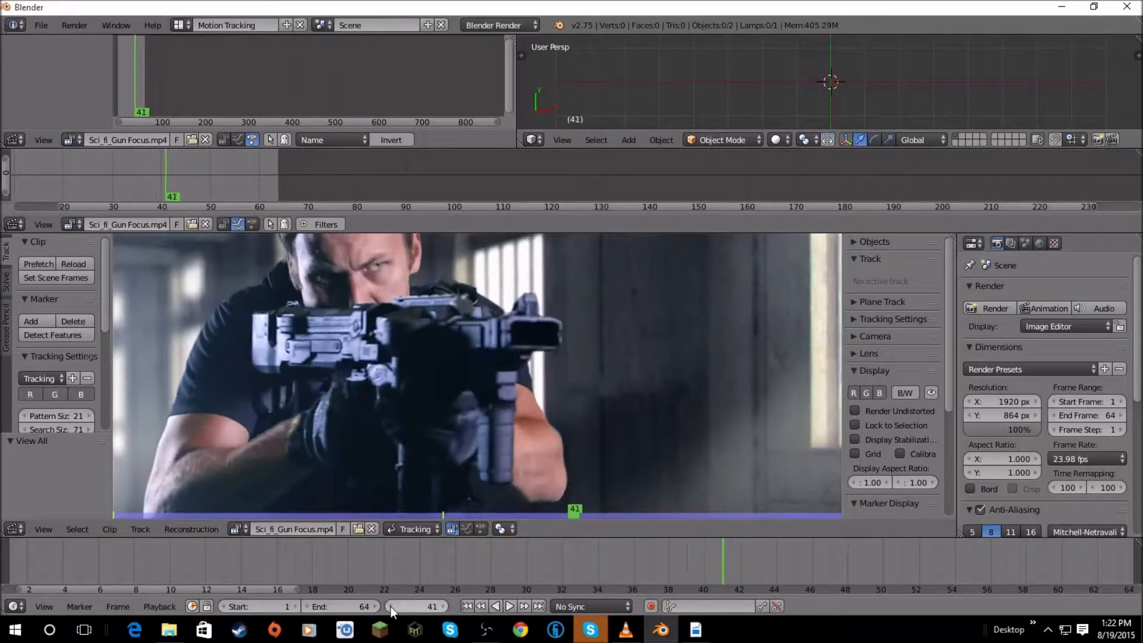
pyautogui.click(391, 606)
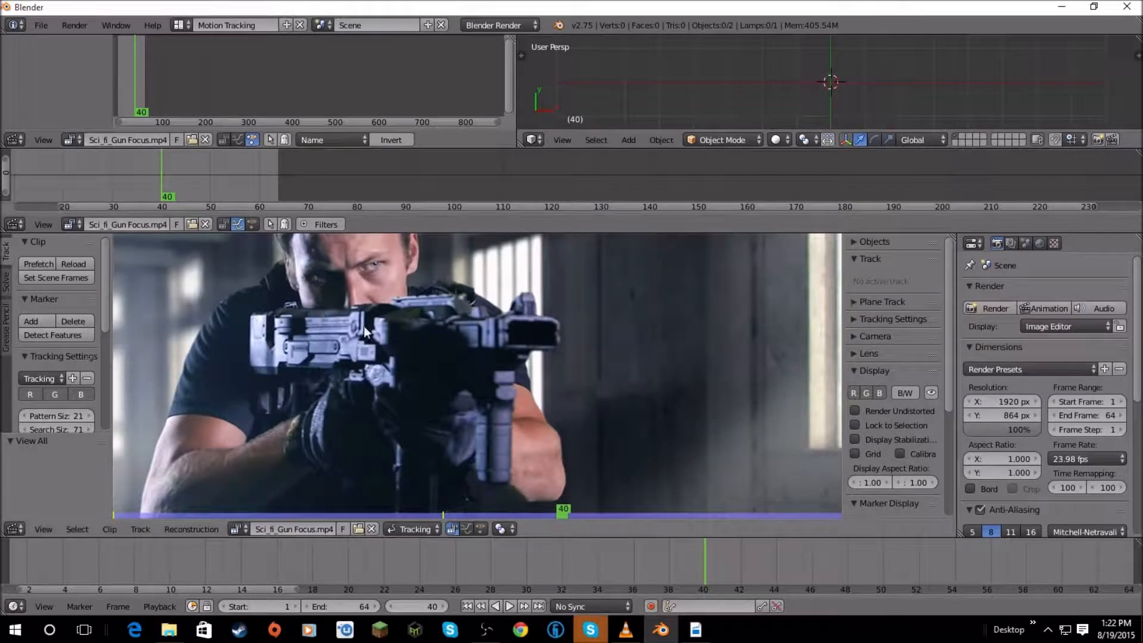
# Switch the clip editor to Mask mode and create a new mask named Gun_Lights.
pyautogui.click(430, 528)
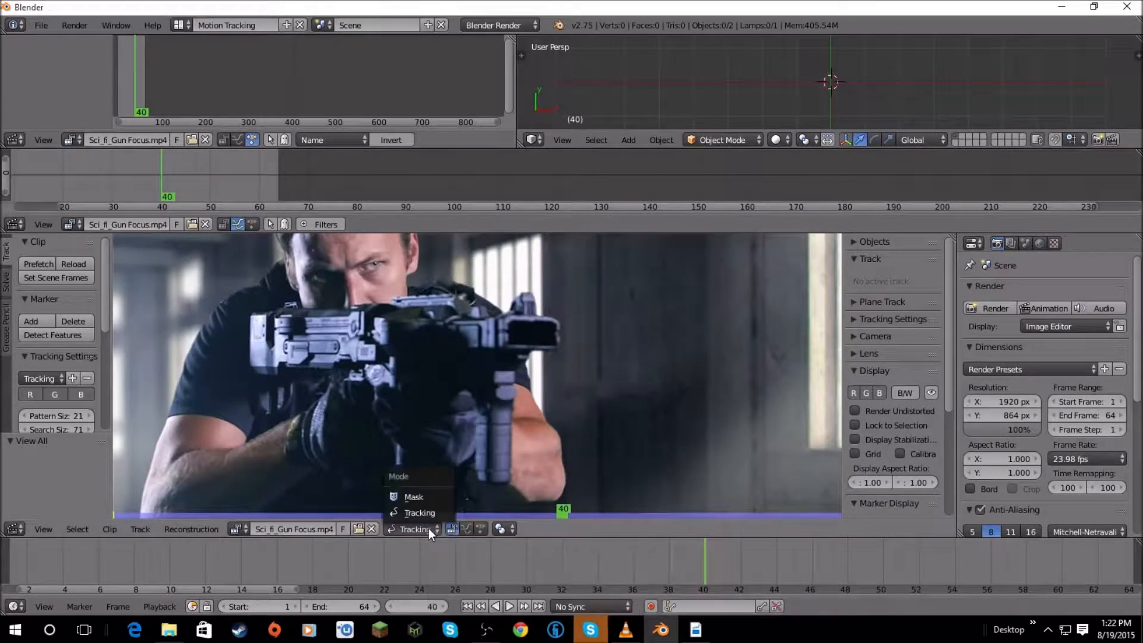
pyautogui.click(438, 499)
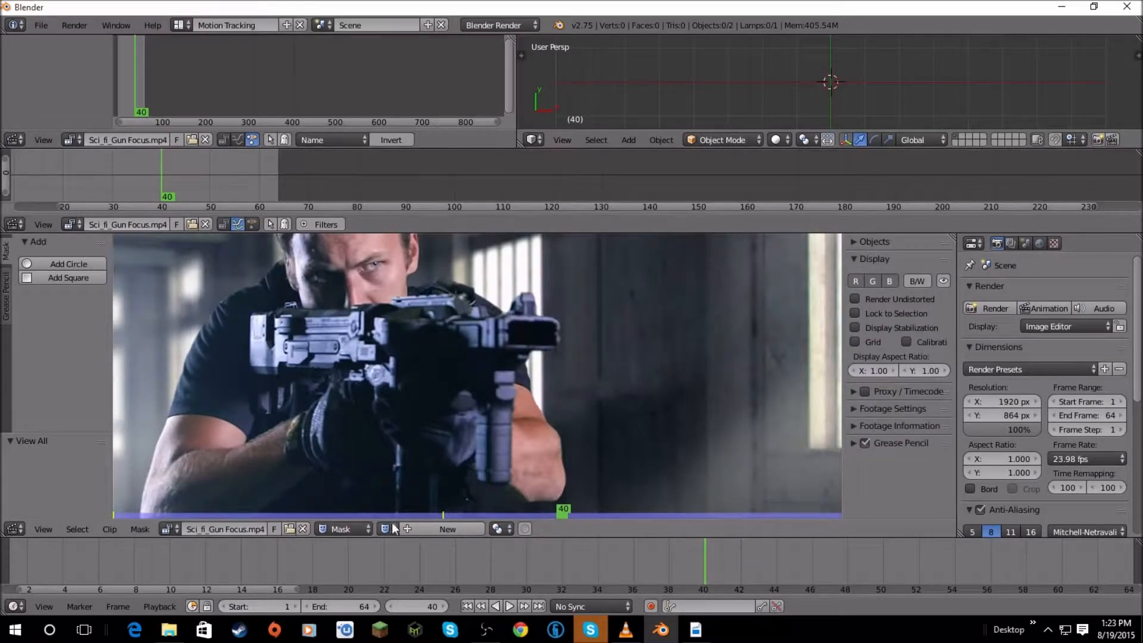
pyautogui.click(473, 524)
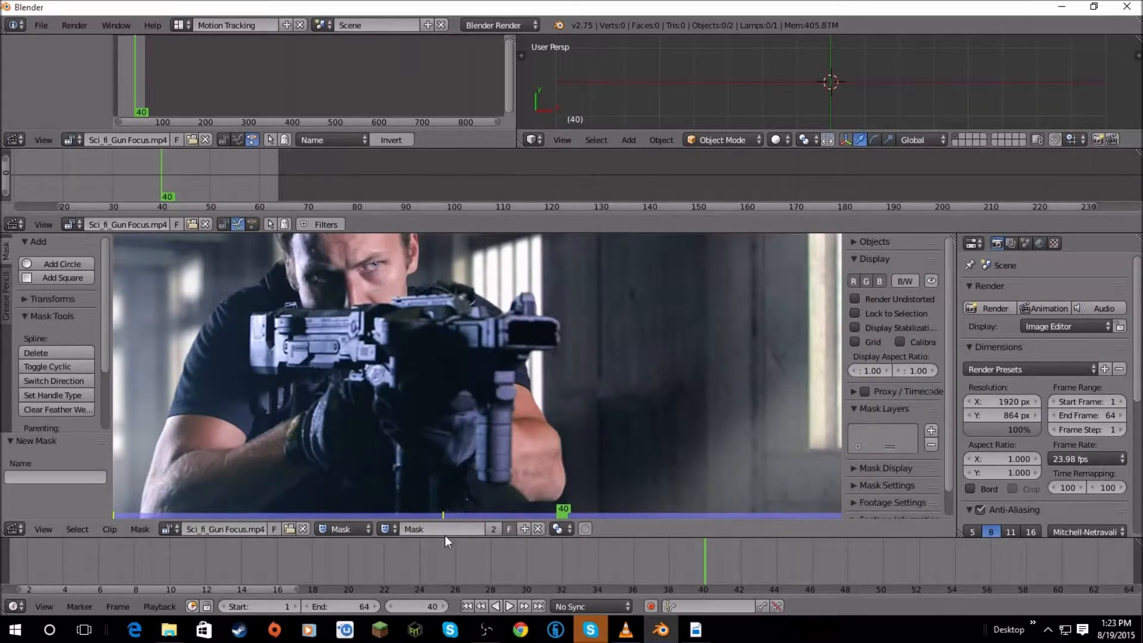
pyautogui.doubleClick(451, 528)
pyautogui.write('Gun_Lights')
pyautogui.press('Return')
# Enlarge the clip editor upward over the two tracking editors to give the gun footage more room.
pyautogui.scroll(5, 278, 309)
pyautogui.scroll(-5, 279, 309)
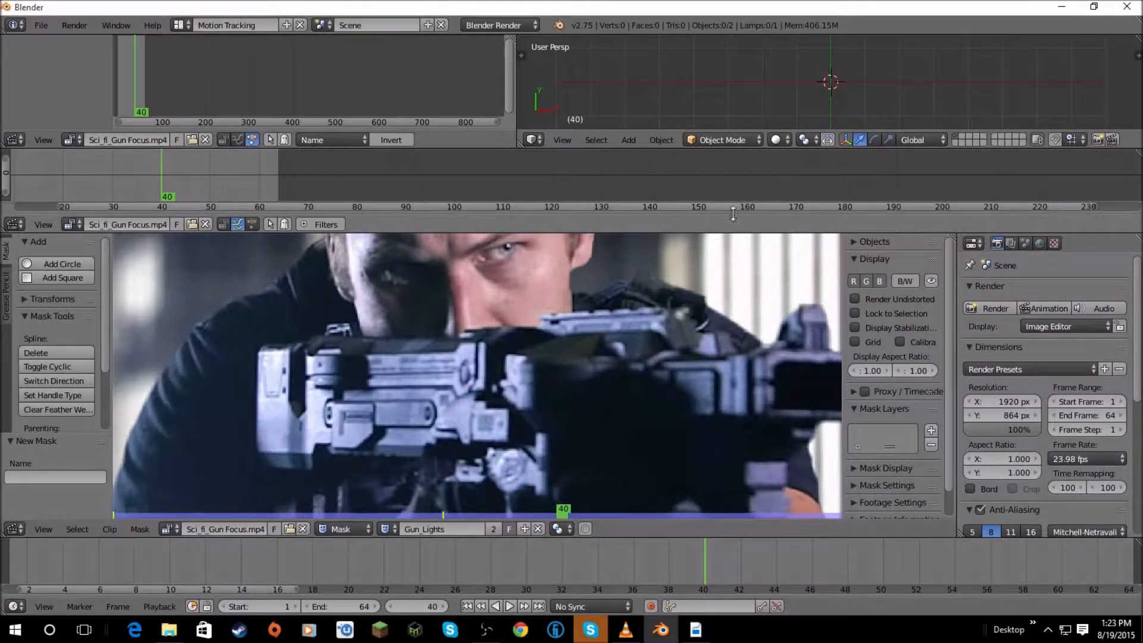
pyautogui.moveTo(455, 235); pyautogui.dragTo(459, 73)
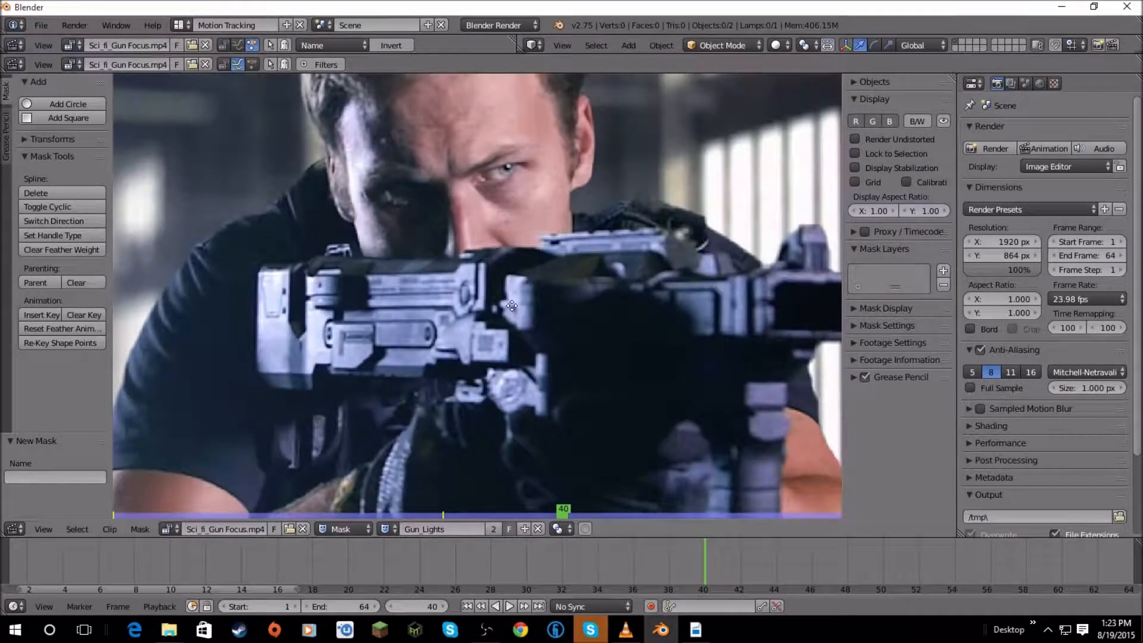
# Draw a thin rectangular mask spline along the groove on the gun's side panel and adjust its upper left corner.
pyautogui.scroll(5, 513, 306)
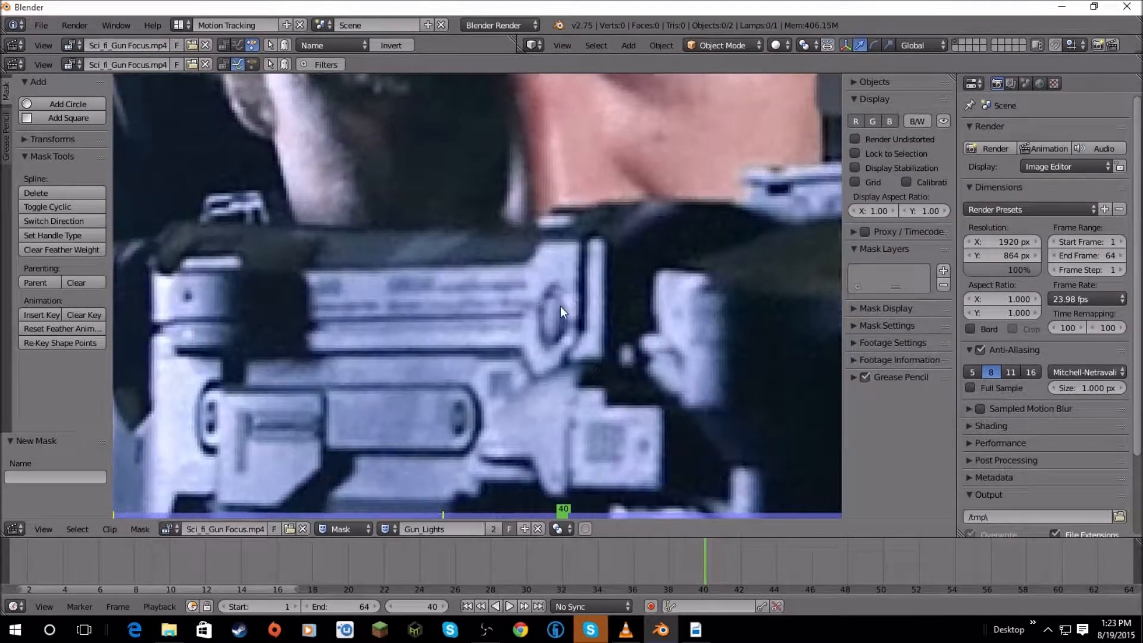
pyautogui.scroll(3, 557, 310)
pyautogui.keyDown('ctrl'); pyautogui.click(532, 319); pyautogui.keyUp('ctrl')
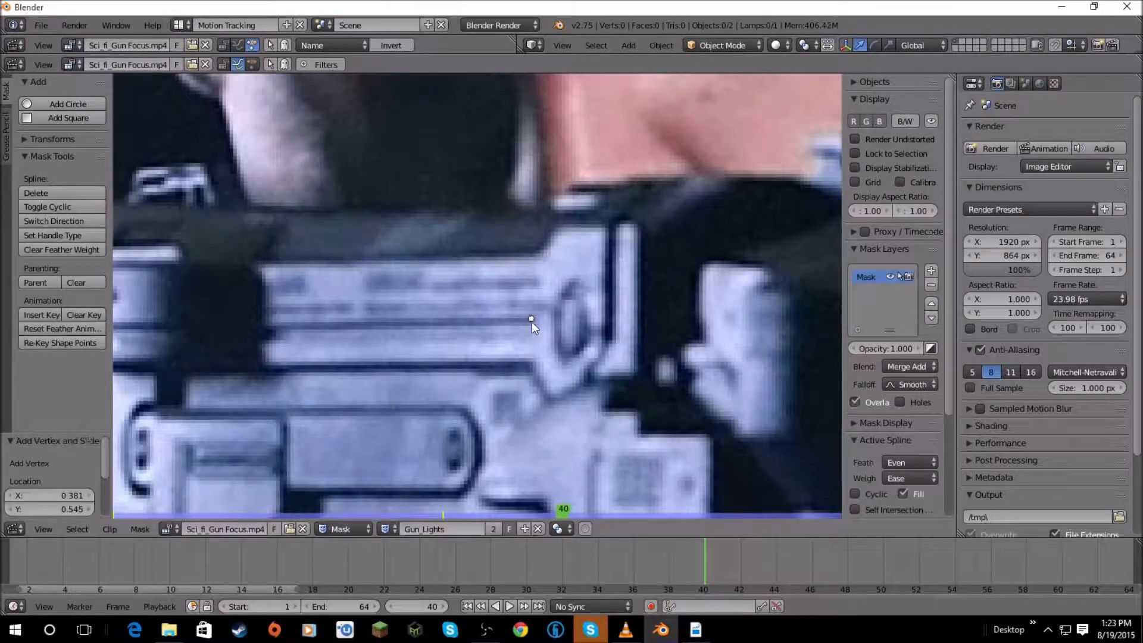
pyautogui.keyDown('ctrl'); pyautogui.click(264, 325); pyautogui.keyUp('ctrl')
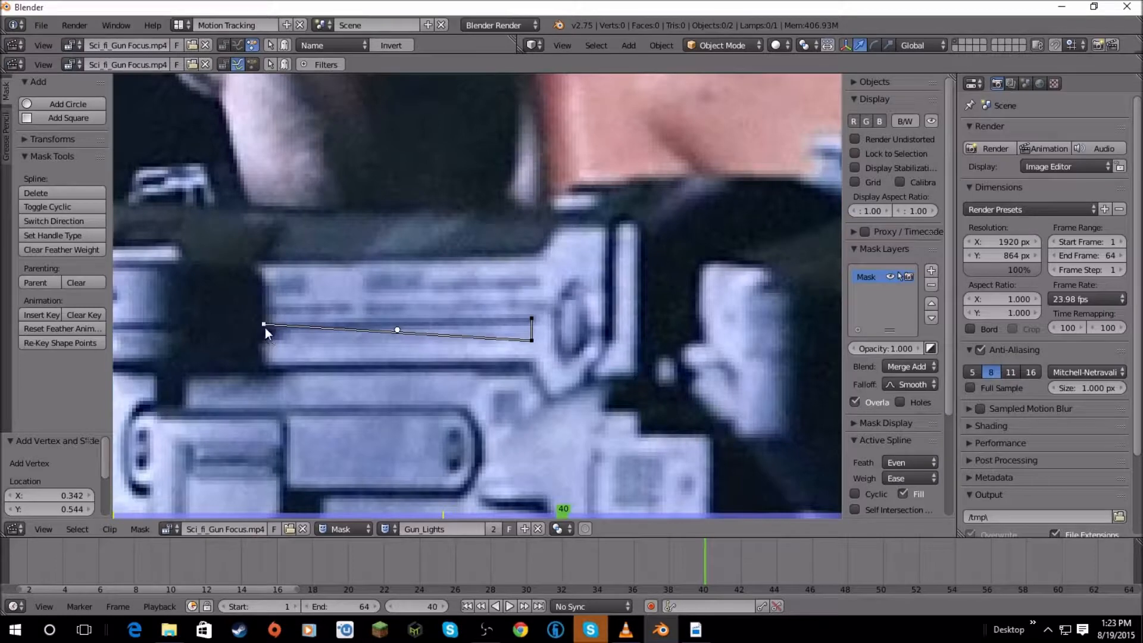
pyautogui.moveTo(266, 327)
pyautogui.mouseDown(button='right')
pyautogui.moveTo(263, 344)
pyautogui.moveTo(259, 326)
pyautogui.mouseUp(button='right')
pyautogui.keyDown('ctrl'); pyautogui.click(263, 324); pyautogui.keyUp('ctrl')
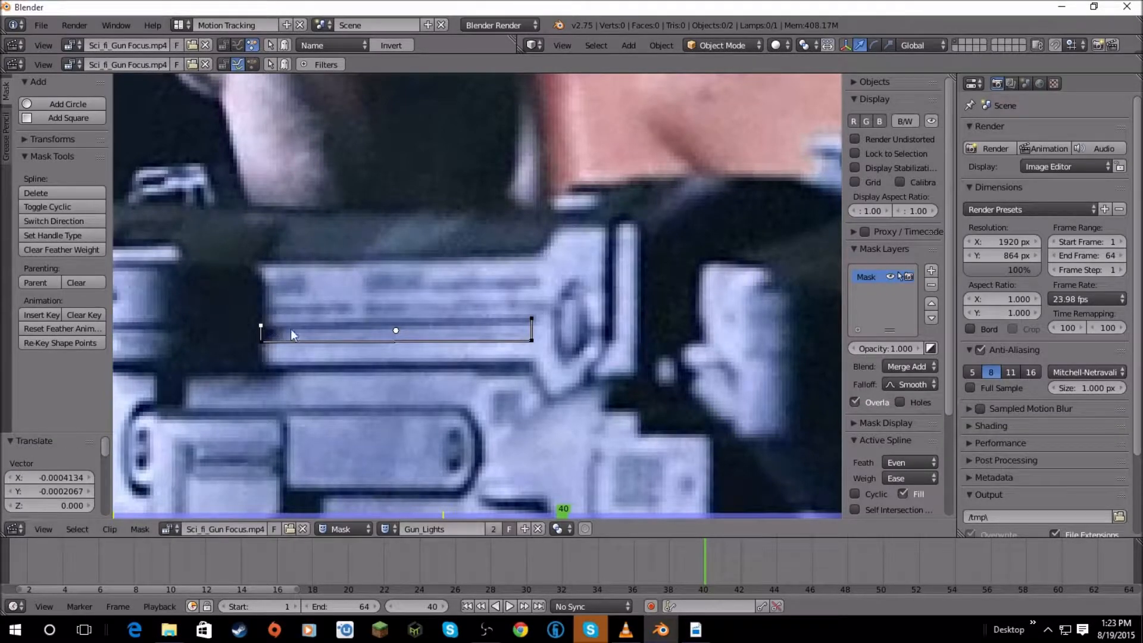
# Close the thin groove spline into a cyclic shape and nudge its upper right corner down slightly.
pyautogui.scroll(-2, 428, 304)
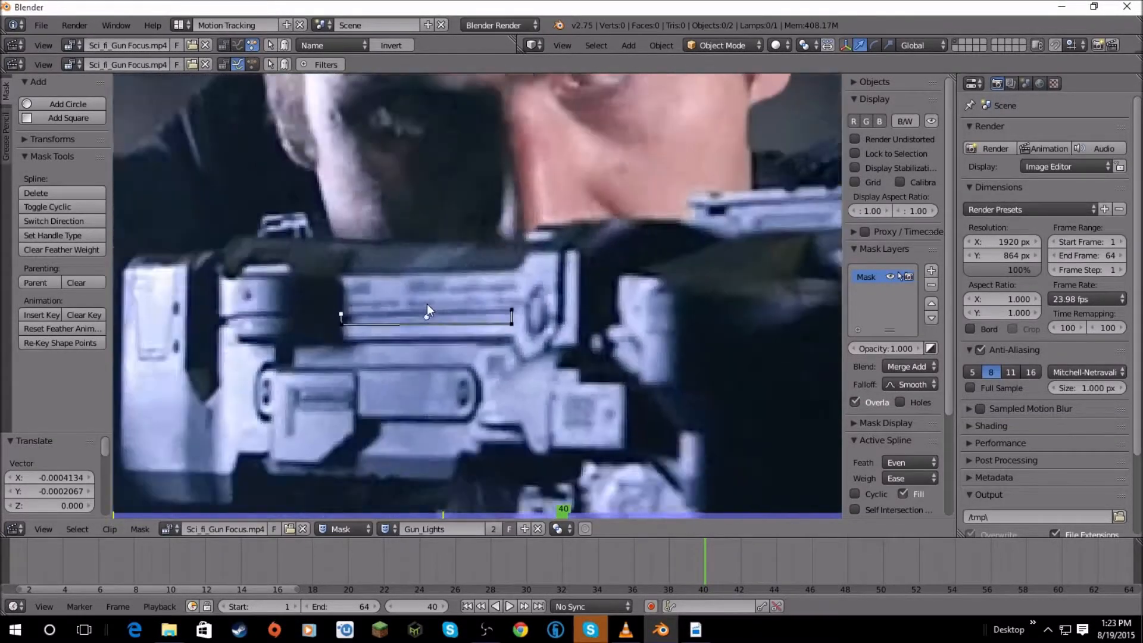
pyautogui.scroll(-1, 427, 304)
pyautogui.scroll(2, 464, 296)
pyautogui.hotkey('alt', 'c')
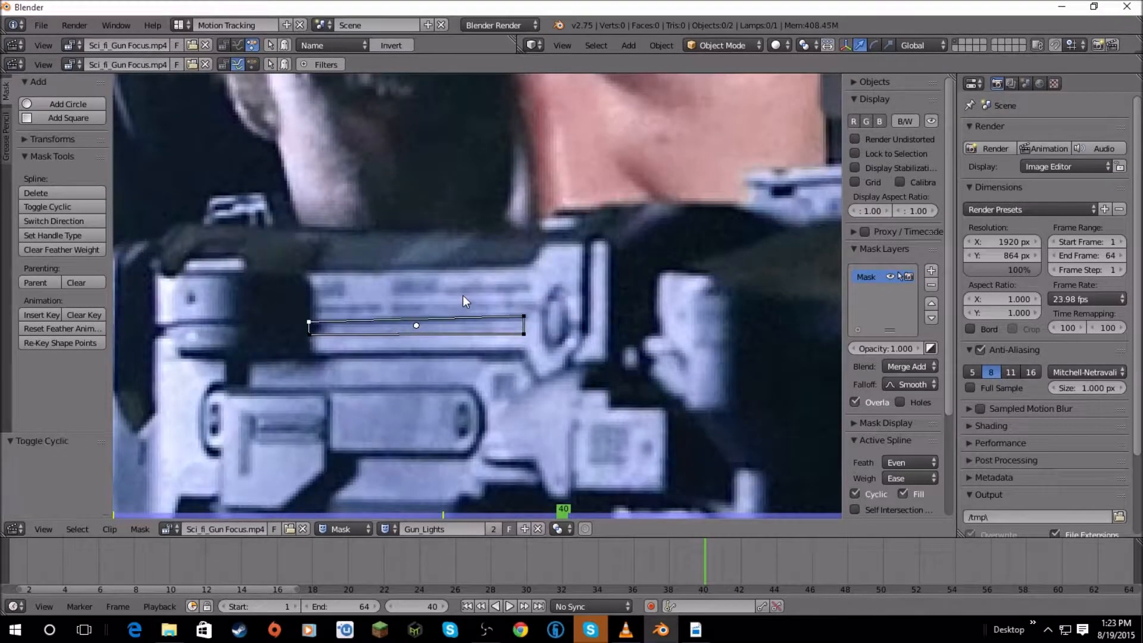
pyautogui.scroll(2, 463, 296)
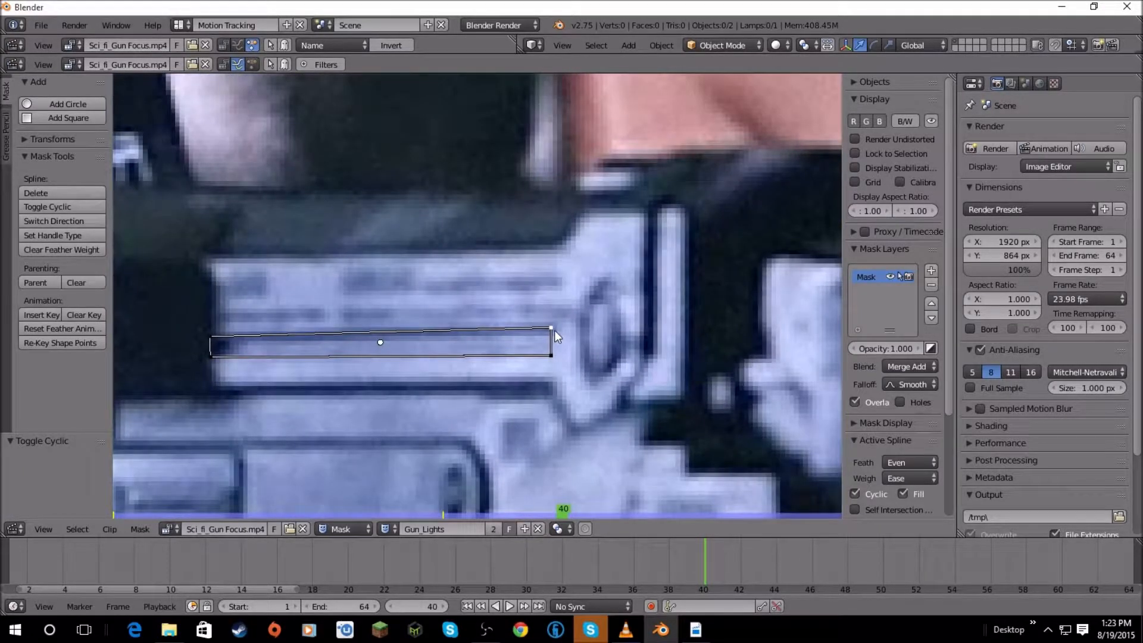
pyautogui.moveTo(555, 330); pyautogui.dragTo(555, 331, button='right')
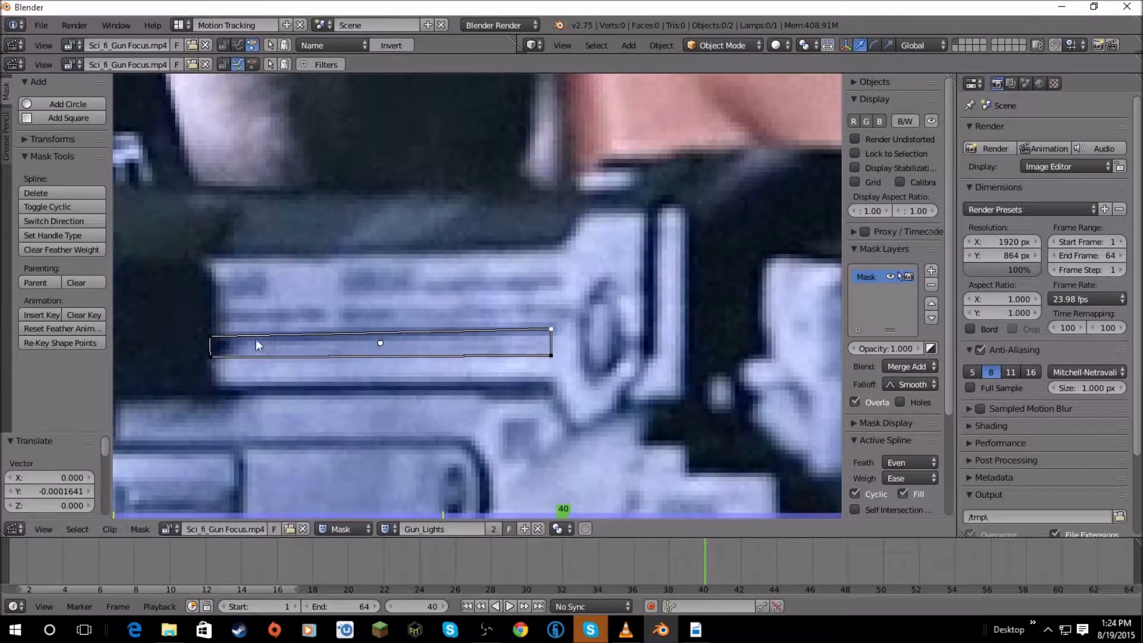
# Select all points of the groove mask and insert a shape key at frame 40.
pyautogui.scroll(-5, 466, 290)
pyautogui.scroll(3, 505, 281)
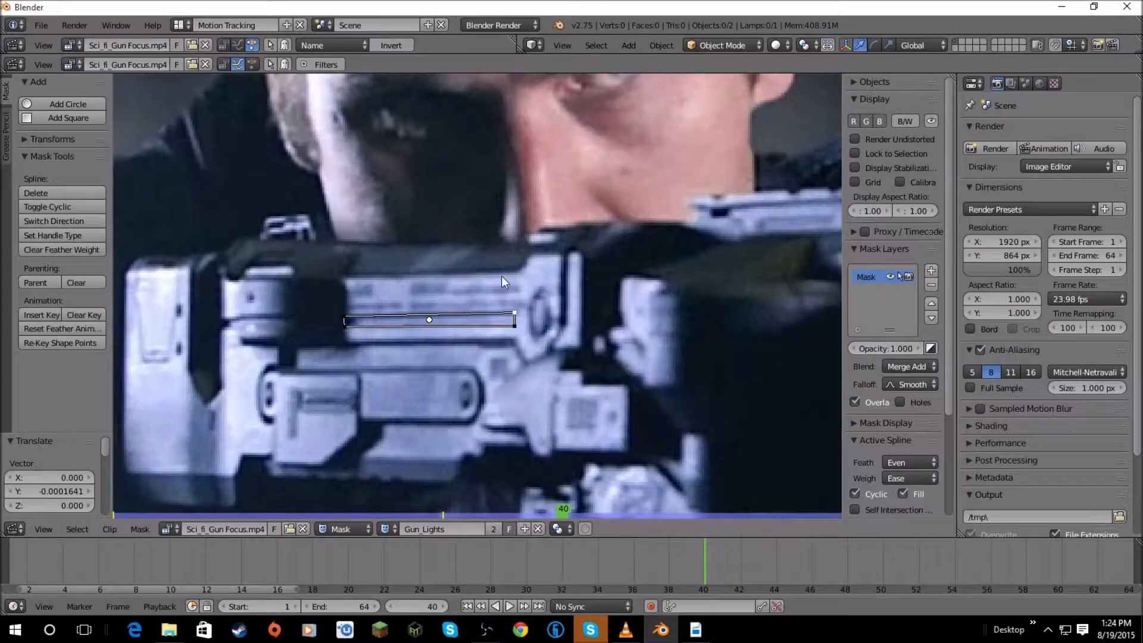
pyautogui.scroll(-1, 502, 277)
pyautogui.scroll(2, 563, 315)
pyautogui.scroll(-1, 562, 315)
pyautogui.moveTo(561, 314); pyautogui.dragTo(584, 289, button='middle')
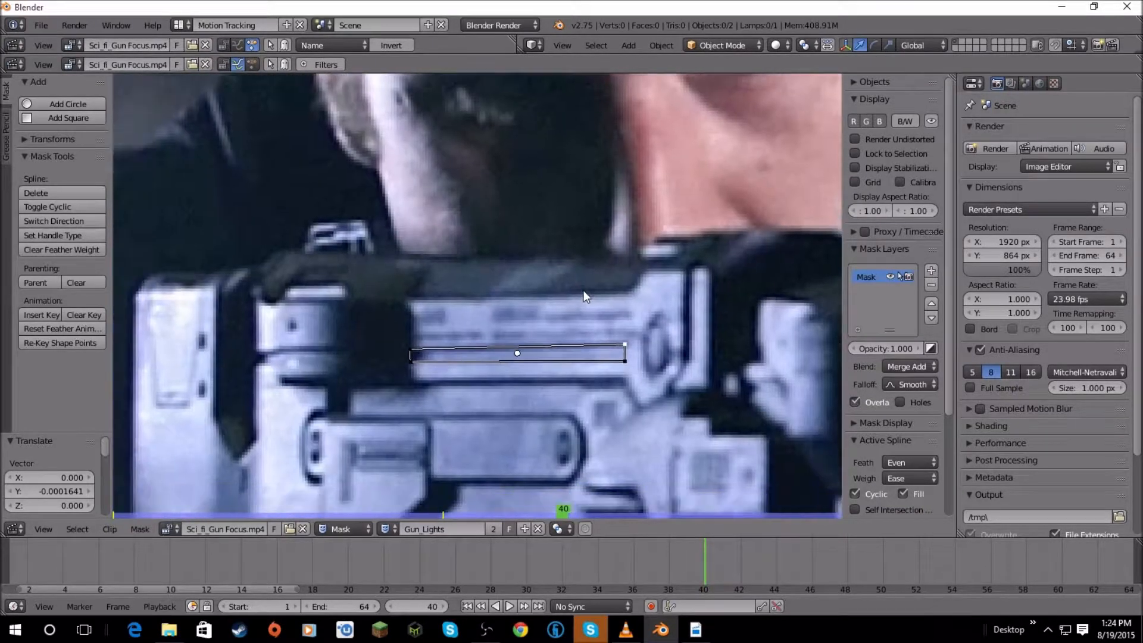
pyautogui.press('a')
pyautogui.press('a')
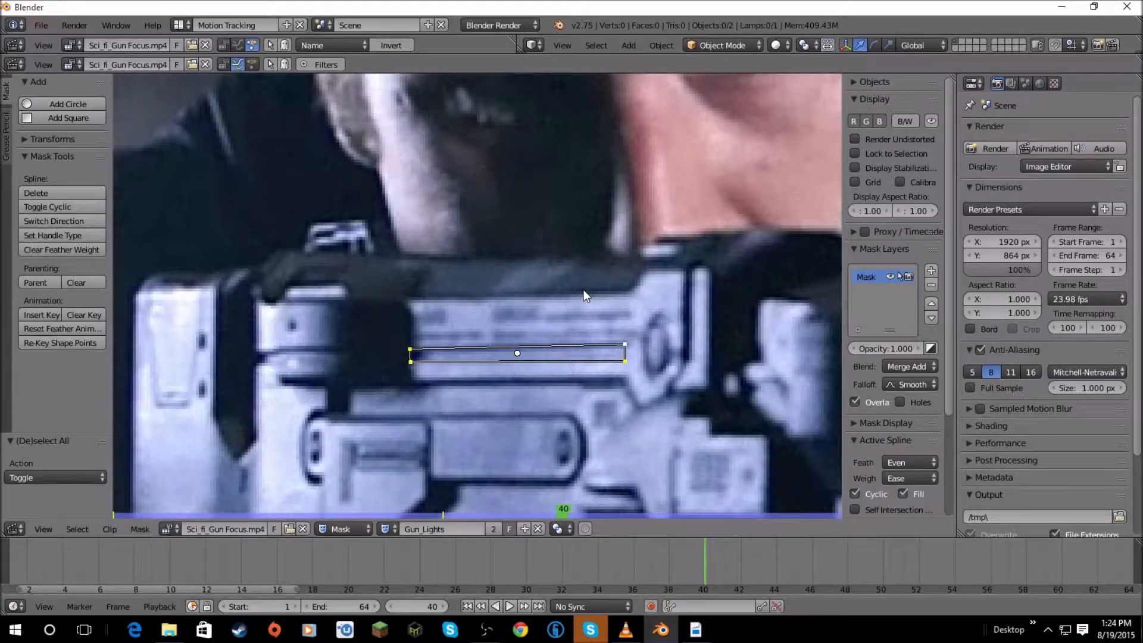
pyautogui.press('i')
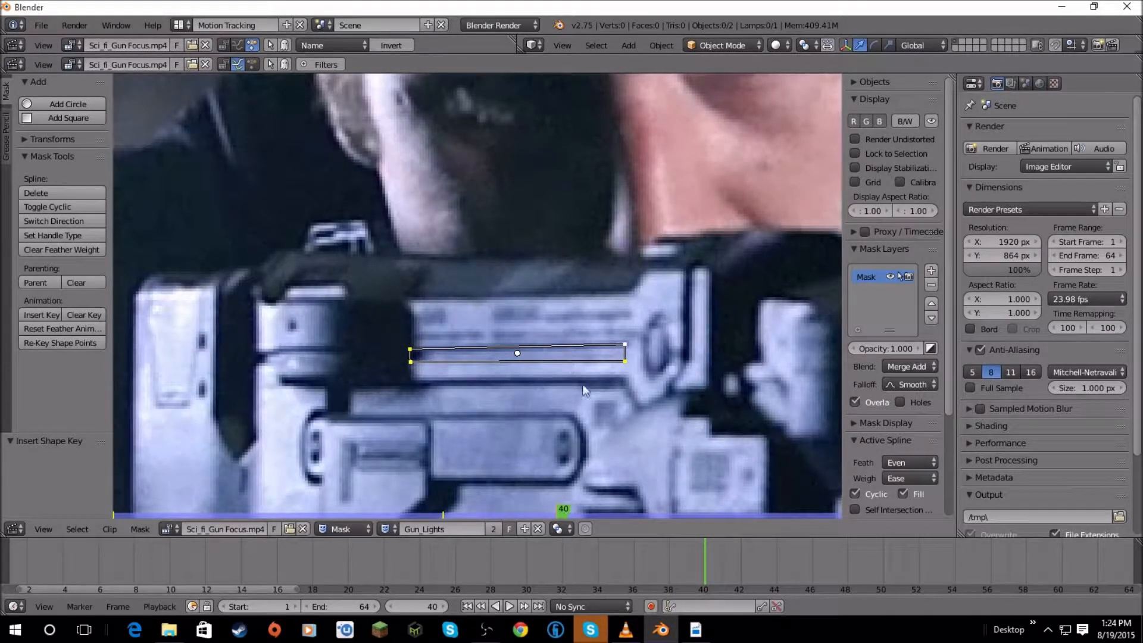
pyautogui.scroll(-2, 524, 370)
pyautogui.scroll(2, 524, 370)
pyautogui.scroll(-3, 489, 332)
pyautogui.scroll(3, 508, 306)
pyautogui.scroll(-3, 566, 324)
pyautogui.scroll(2, 597, 314)
pyautogui.scroll(2, 590, 331)
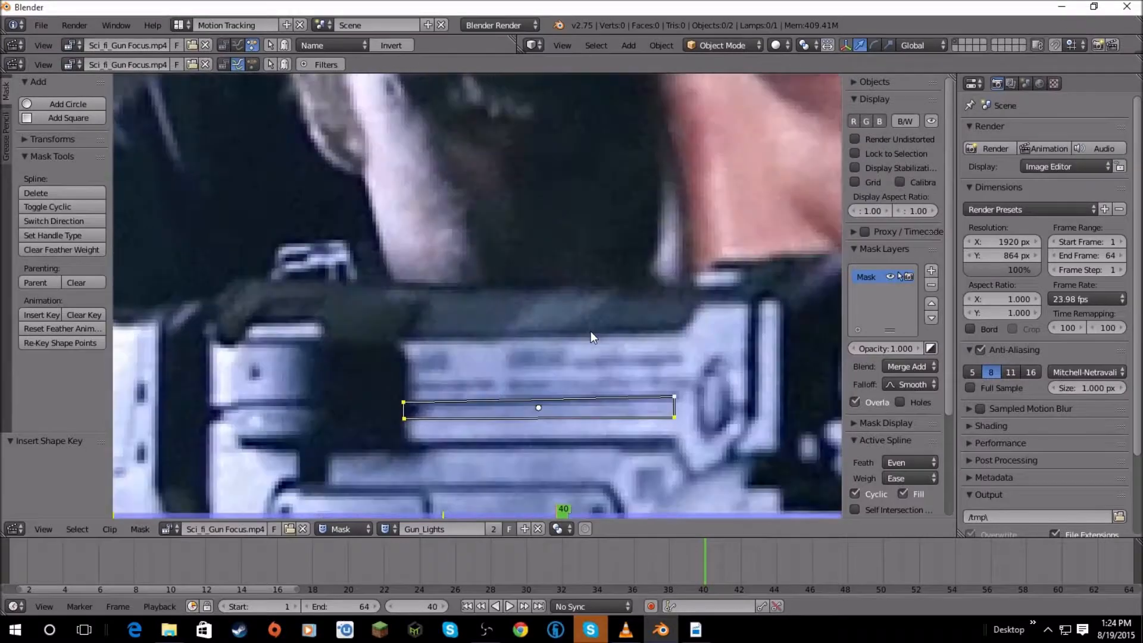
pyautogui.moveTo(591, 332); pyautogui.dragTo(541, 310, button='middle')
pyautogui.scroll(-3, 482, 302)
pyautogui.scroll(1, 487, 302)
pyautogui.scroll(2, 561, 313)
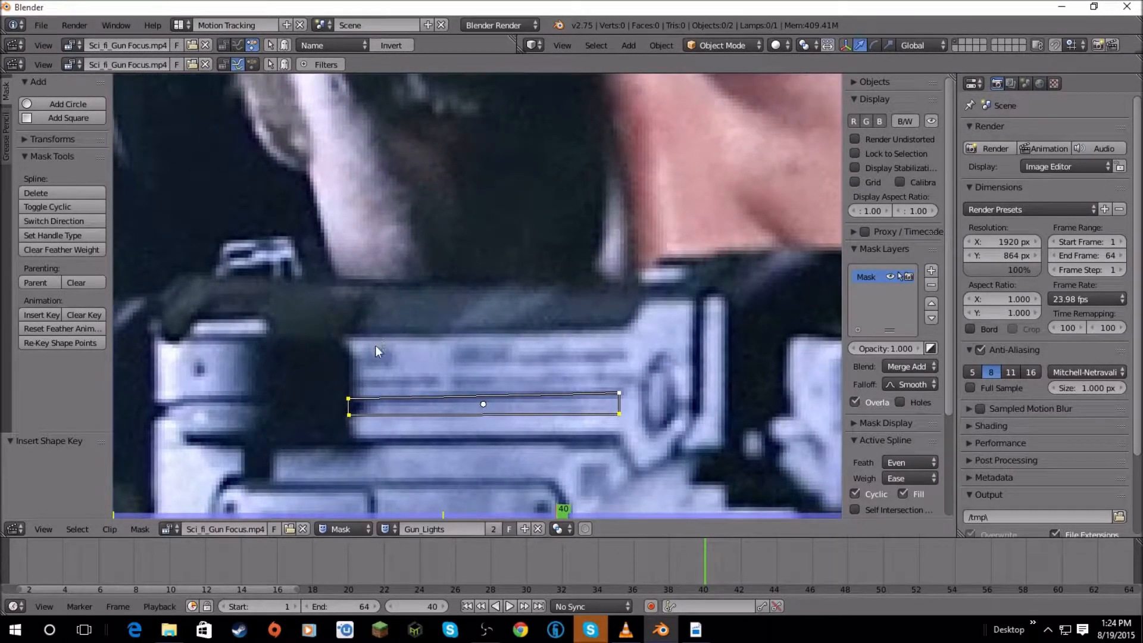
pyautogui.scroll(-1, 375, 345)
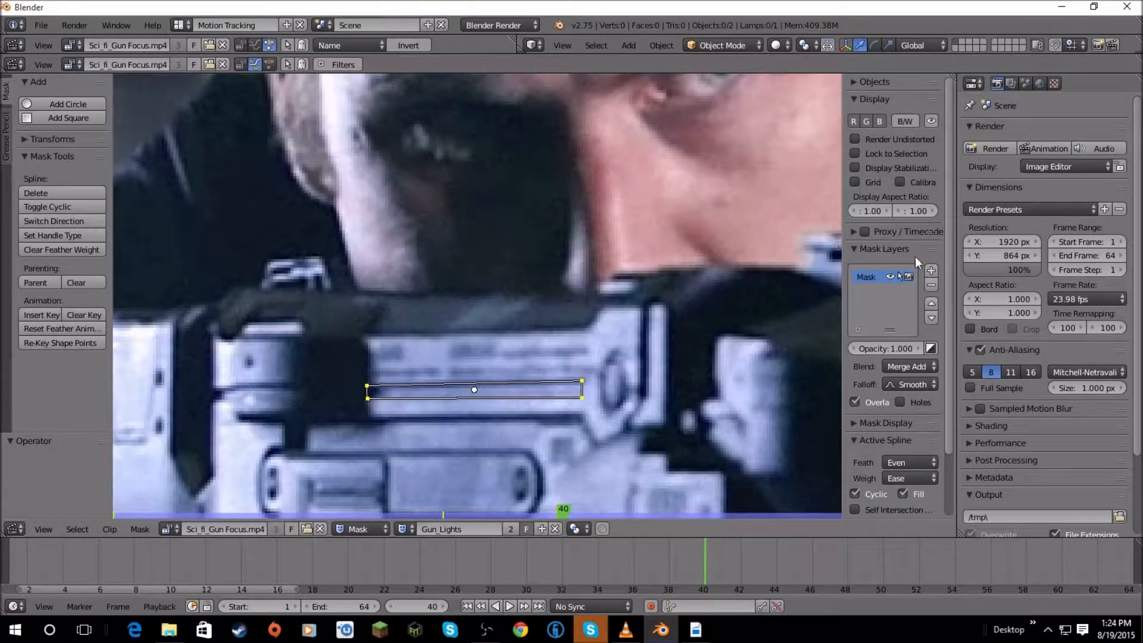
# Rename the existing mask layer to 1 and add a second mask layer named 2.
pyautogui.doubleClick(869, 277)
pyautogui.write('1')
pyautogui.click(932, 270)
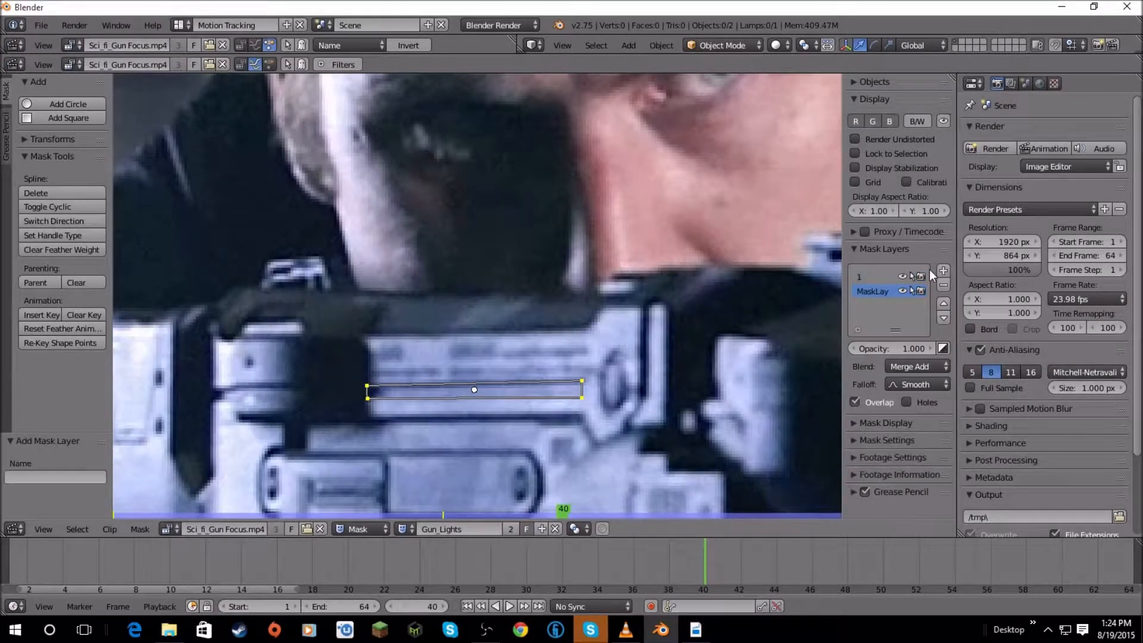
pyautogui.doubleClick(883, 292)
pyautogui.write('2')
pyautogui.press('Return')
pyautogui.doubleClick(885, 291)
pyautogui.write('2')
pyautogui.press('Return')
pyautogui.scroll(-2, 473, 323)
pyautogui.scroll(3, 472, 323)
pyautogui.moveTo(473, 323); pyautogui.dragTo(516, 326, button='middle')
pyautogui.scroll(2, 549, 325)
pyautogui.scroll(-2, 515, 326)
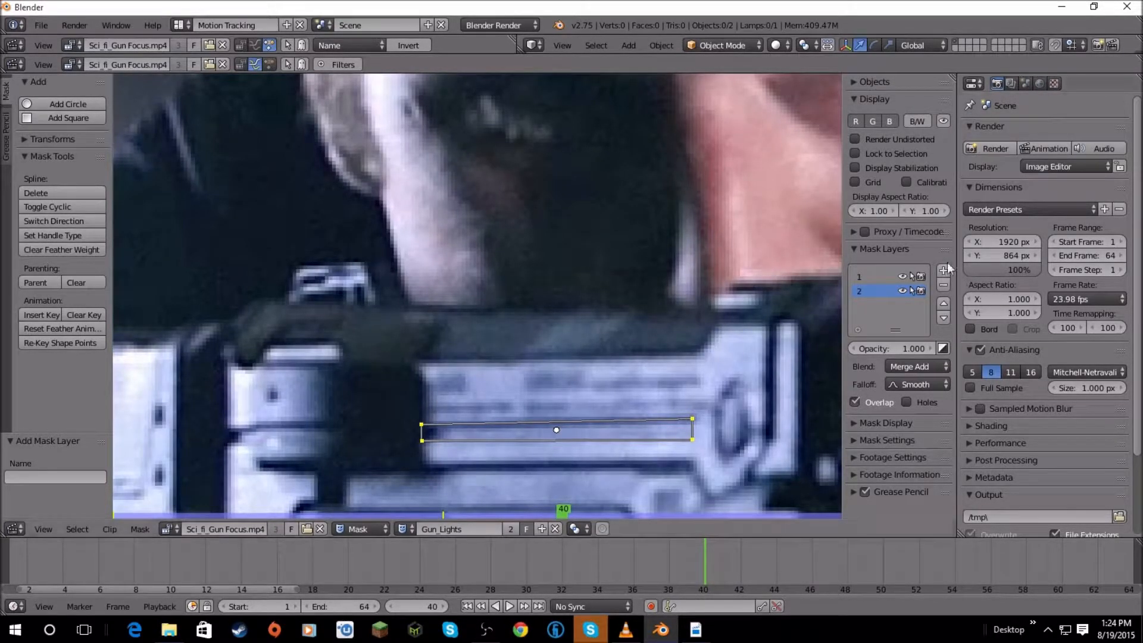
pyautogui.press('n')
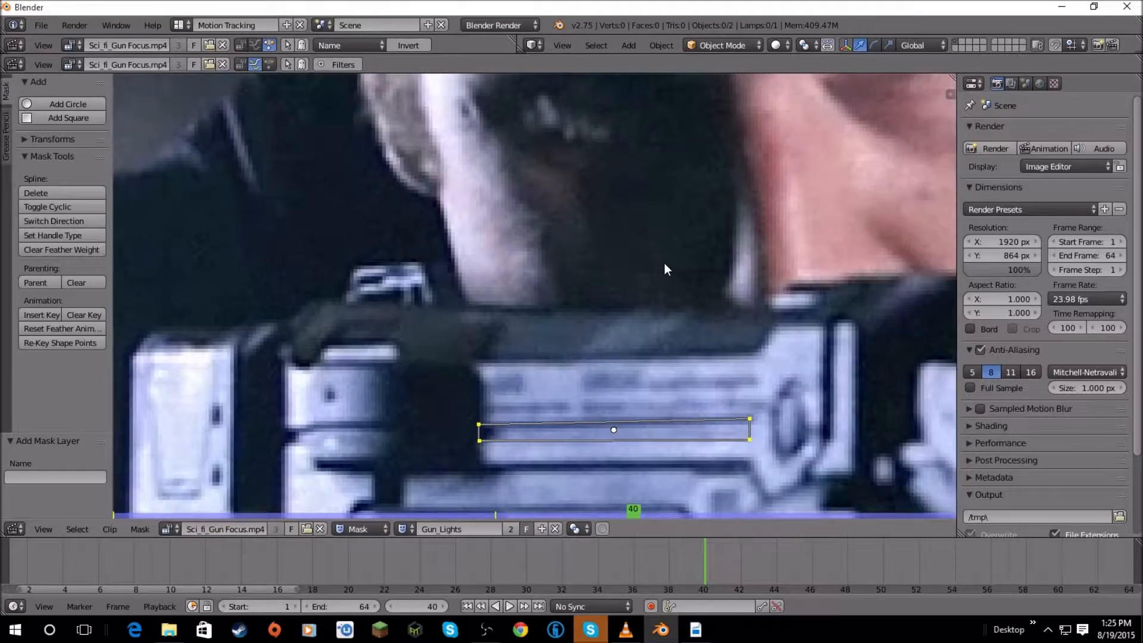
pyautogui.press('n')
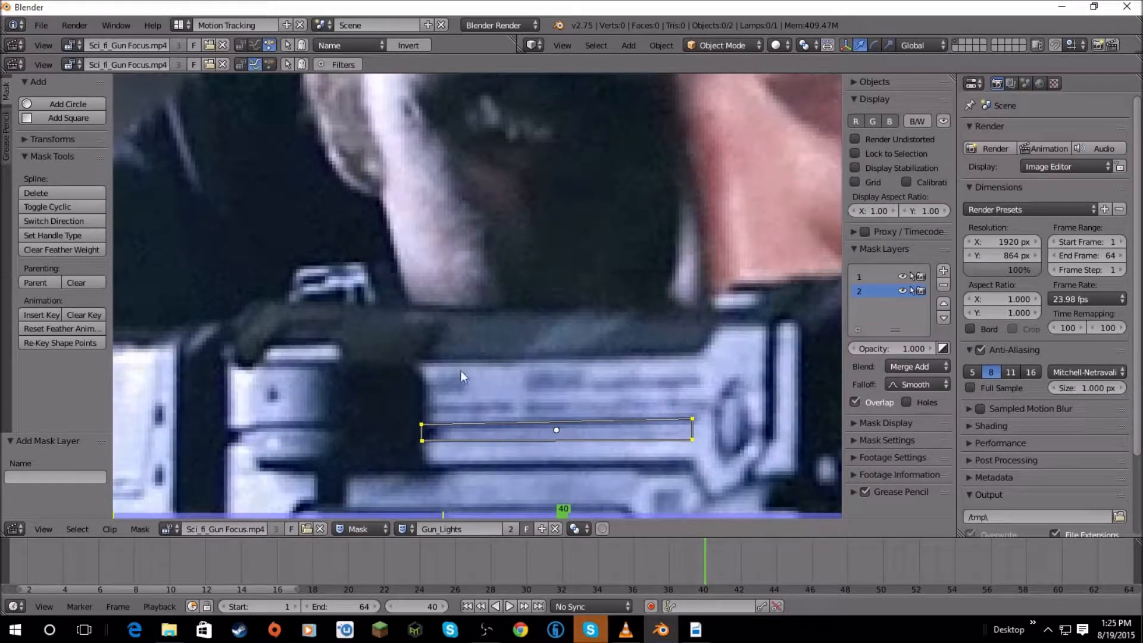
# Draw a small slanted four-point shape at the left end of the gun's dark top rail and close it.
pyautogui.scroll(1, 470, 369)
pyautogui.moveTo(480, 366); pyautogui.dragTo(522, 334, button='middle')
pyautogui.scroll(-2, 550, 331)
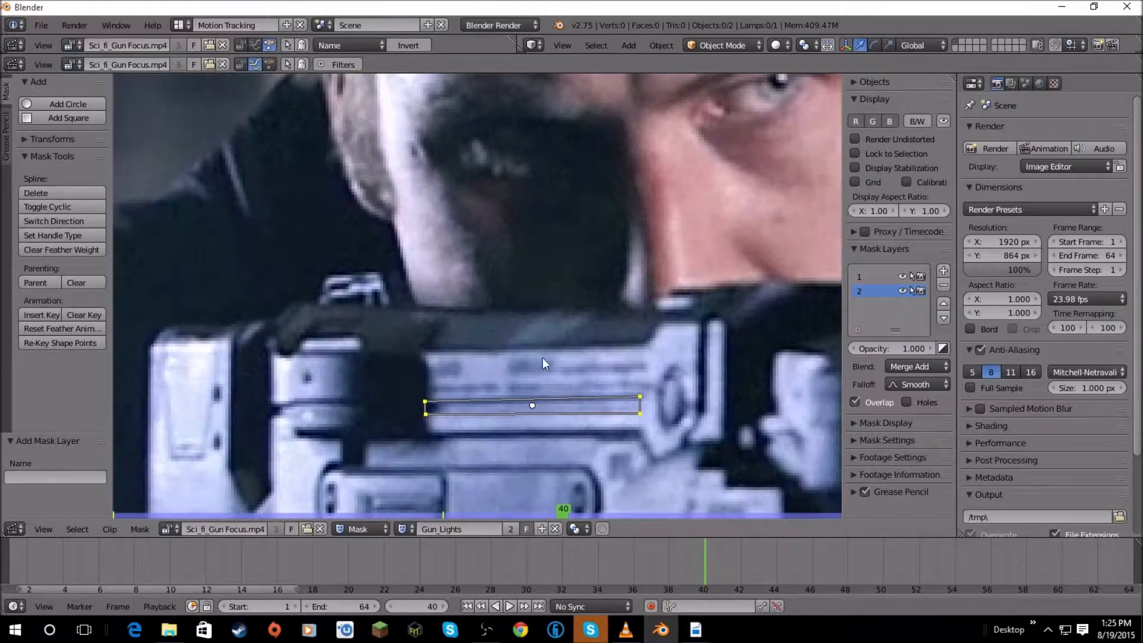
pyautogui.scroll(1, 505, 322)
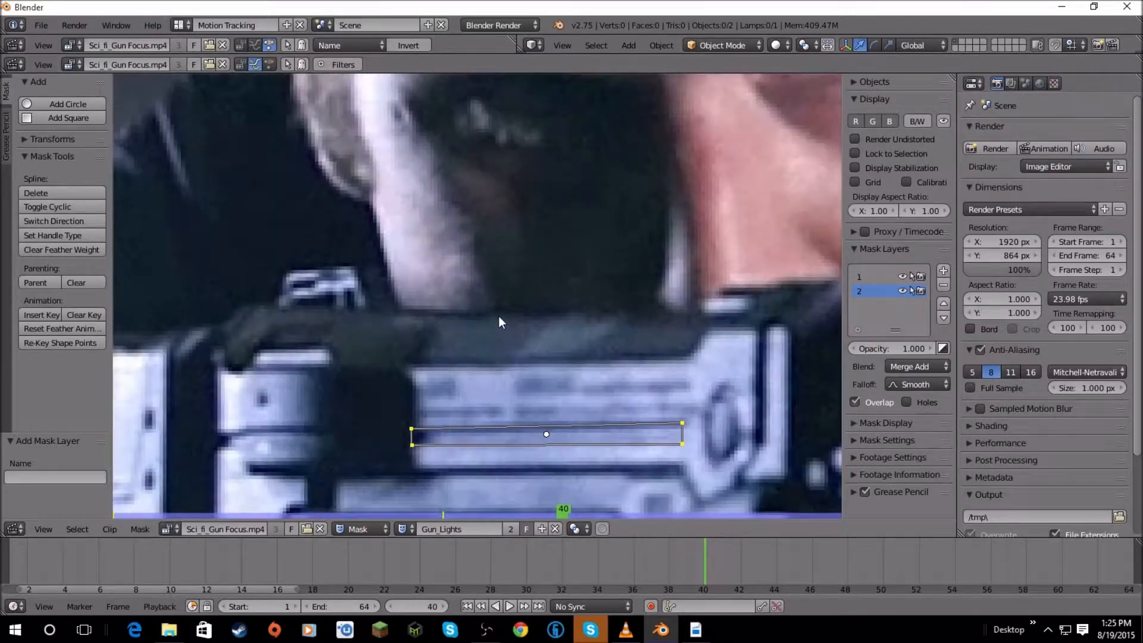
pyautogui.scroll(1, 500, 316)
pyautogui.moveTo(521, 350); pyautogui.dragTo(518, 323, button='middle')
pyautogui.keyDown('ctrl'); pyautogui.click(430, 386); pyautogui.keyUp('ctrl')
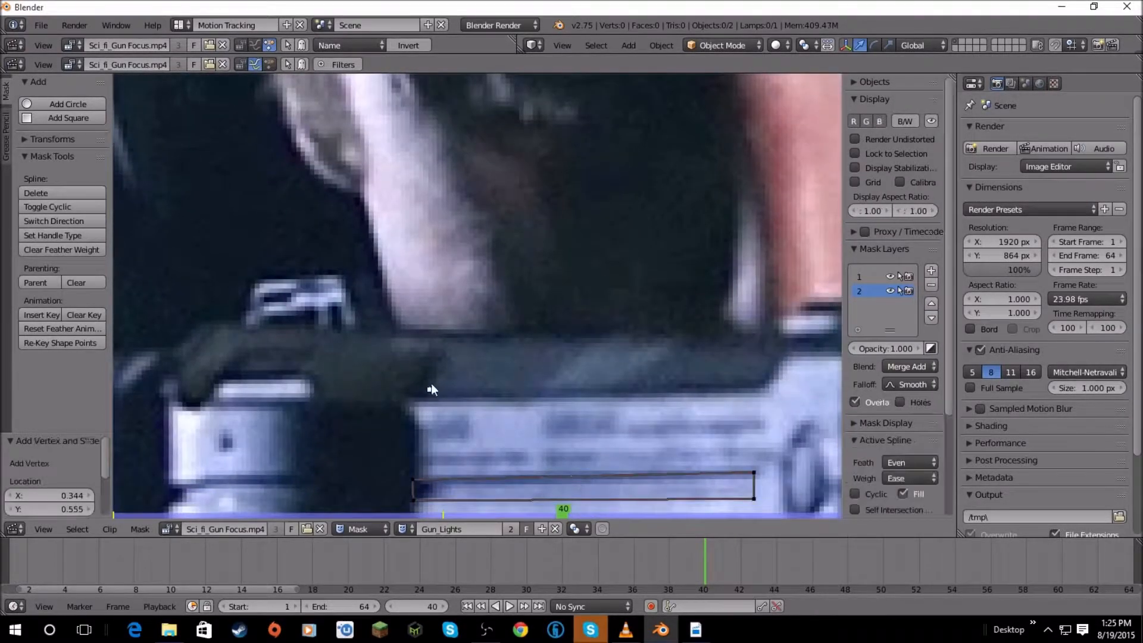
pyautogui.hotkey('alt', 'c')
pyautogui.moveTo(449, 388); pyautogui.dragTo(446, 388, button='right')
pyautogui.scroll(-1, 475, 375)
pyautogui.press('a')
pyautogui.press('a')
pyautogui.press('a')
pyautogui.scroll(2, 476, 357)
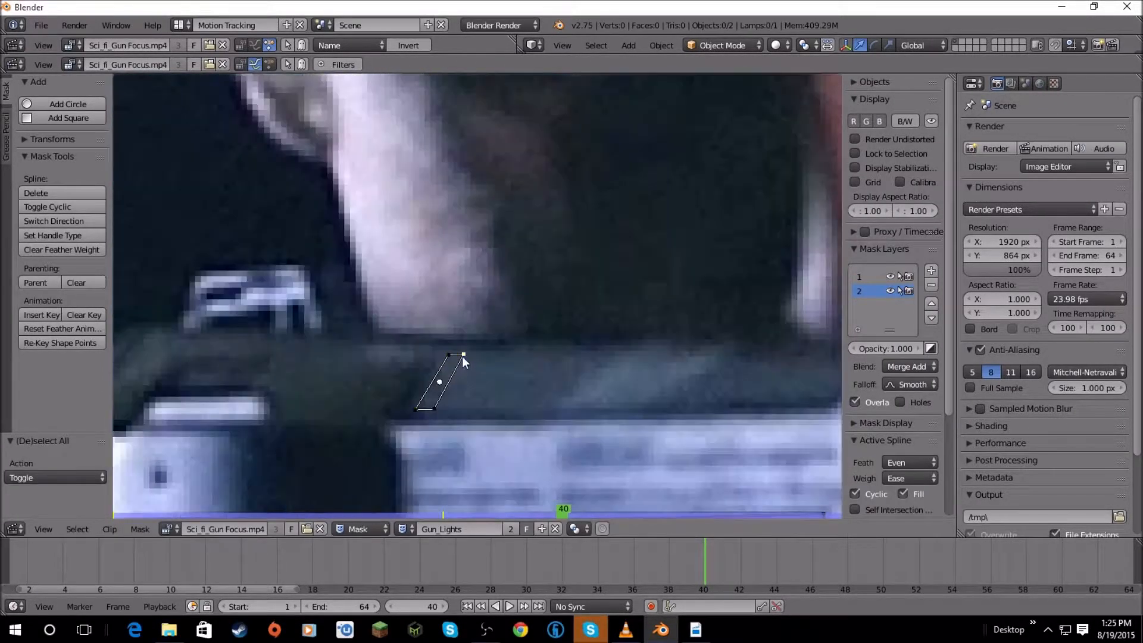
# Select the slanted shape and duplicate it repeatedly in a row to fill the dark top rail to its right end.
pyautogui.press('c')
pyautogui.moveTo(462, 356); pyautogui.dragTo(417, 410)
pyautogui.hotkey('shift', 'd')
pyautogui.click(543, 366)
pyautogui.hotkey('shift', 'd')
pyautogui.click(587, 363)
pyautogui.hotkey('shift', 'd')
pyautogui.click(622, 363)
pyautogui.hotkey('shift', 'd')
pyautogui.click(673, 361)
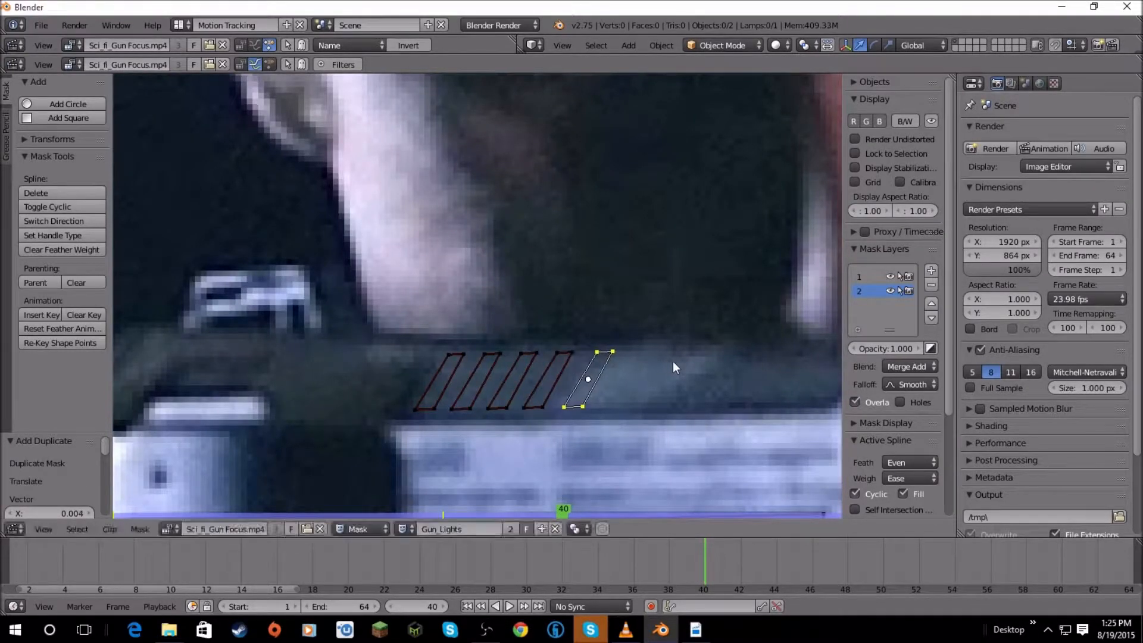
pyautogui.hotkey('shift', 'd')
pyautogui.click(576, 346)
pyautogui.hotkey('shift', 'd')
pyautogui.click(619, 343)
pyautogui.hotkey('shift', 'd')
pyautogui.click(647, 341)
pyautogui.hotkey('shift', 'd')
pyautogui.click(672, 338)
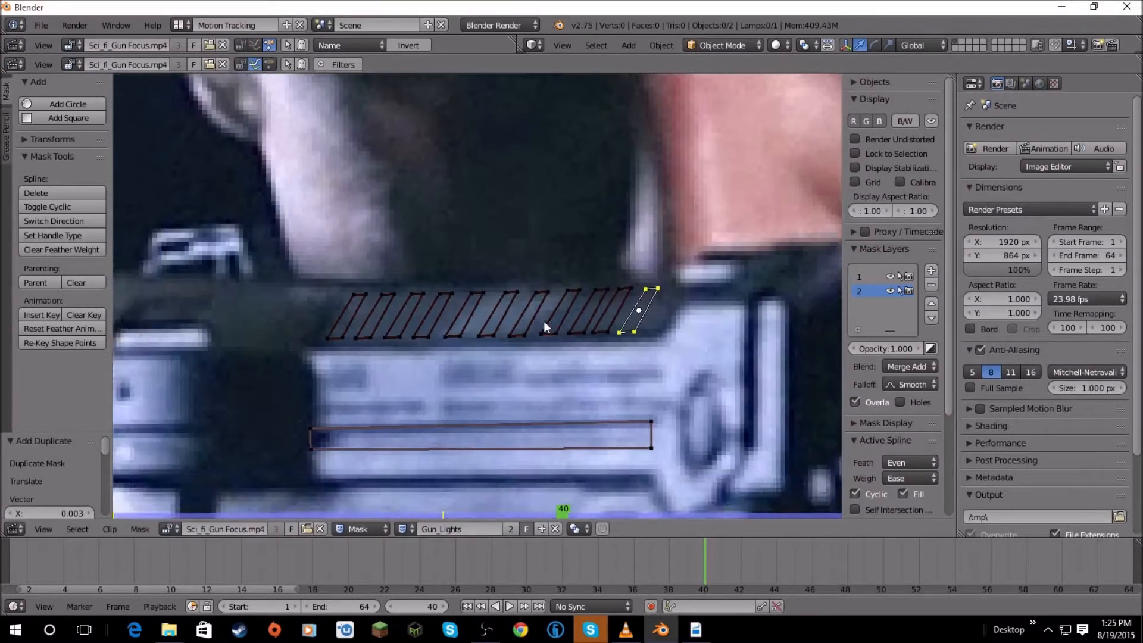
# Add a mask layer named 3 with a circle and move the circle over the oval detail beside the groove.
pyautogui.scroll(-3, 382, 279)
pyautogui.click(931, 271)
pyautogui.click(67, 104)
pyautogui.scroll(-8, 416, 345)
pyautogui.press('g')
pyautogui.click(679, 166)
pyautogui.scroll(8, 655, 190)
pyautogui.press('g')
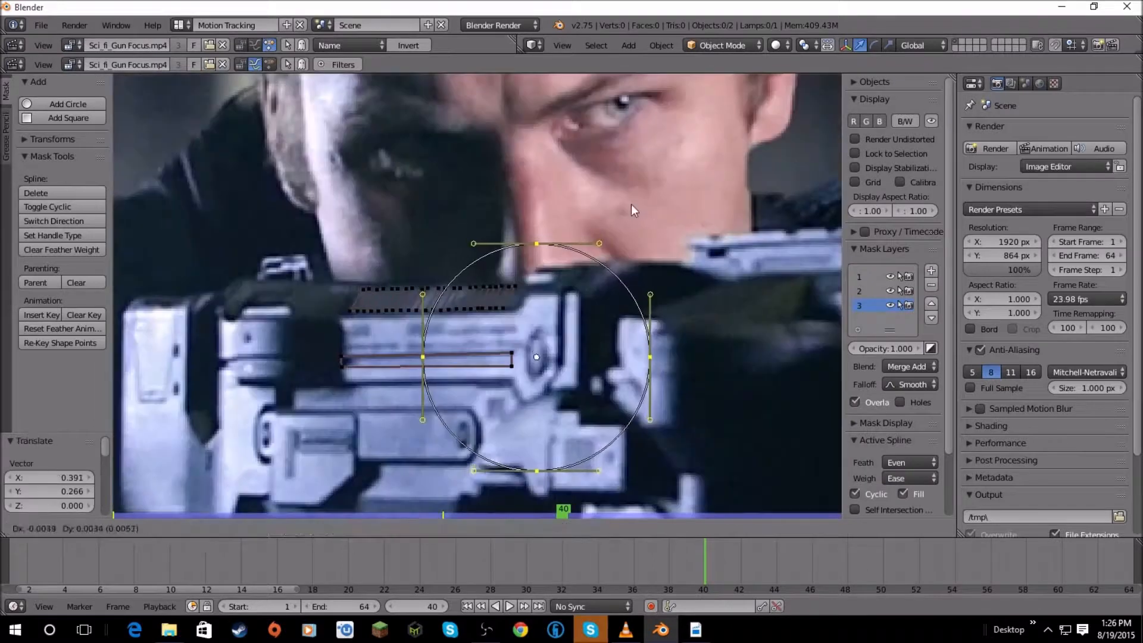
pyautogui.click(631, 205)
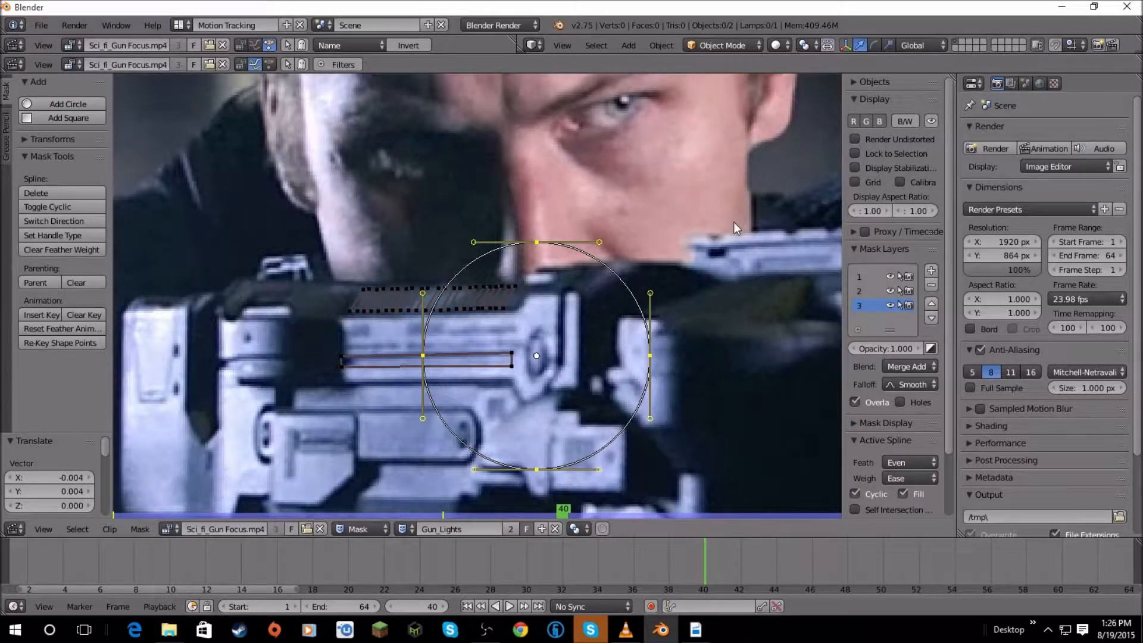
# Scale the circle to about 0.183, then narrow it along X to about 0.431 to fit the oval detail.
pyautogui.press('s')
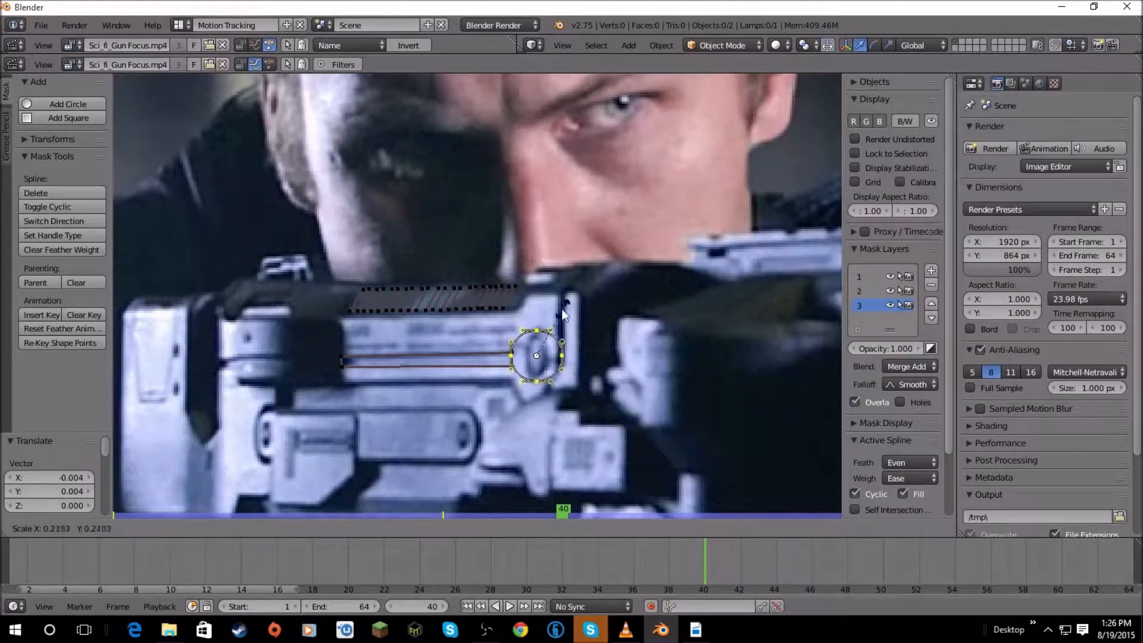
pyautogui.click(551, 317)
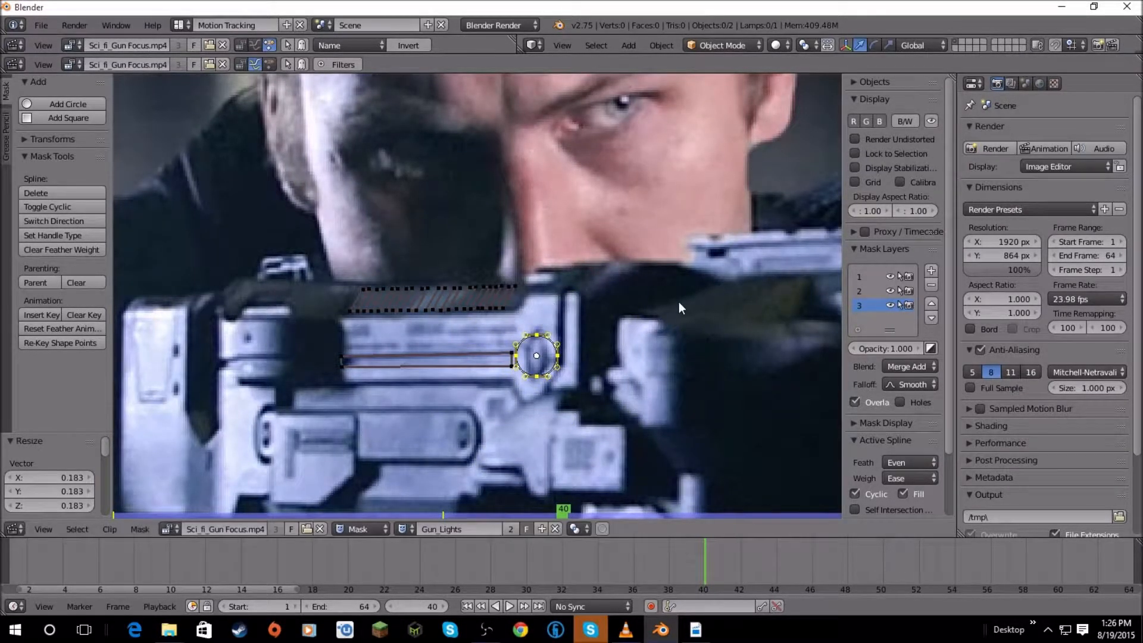
pyautogui.scroll(4, 678, 302)
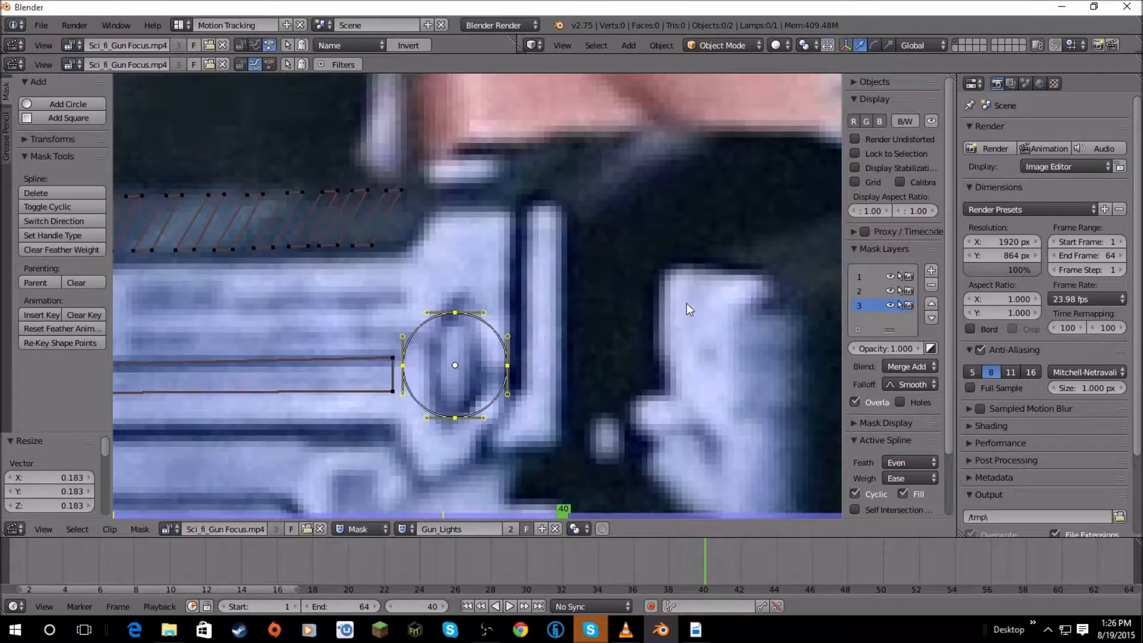
pyautogui.press('s')
pyautogui.press('x')
pyautogui.click(553, 328)
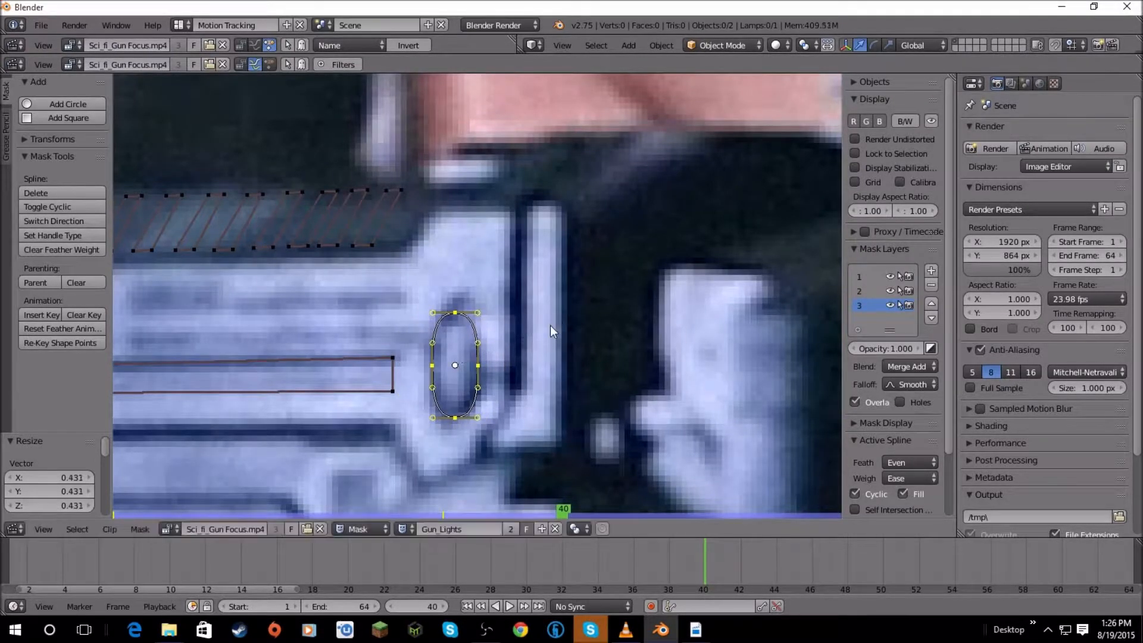
pyautogui.scroll(-2, 550, 325)
pyautogui.scroll(3, 567, 317)
pyautogui.scroll(-4, 570, 310)
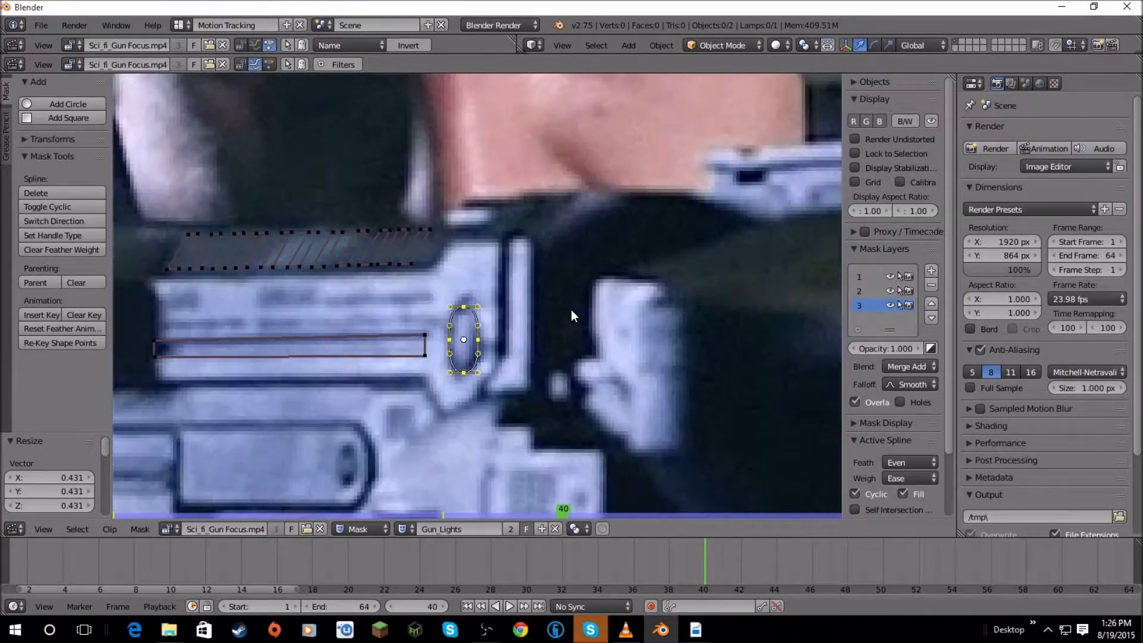
pyautogui.scroll(-2, 571, 308)
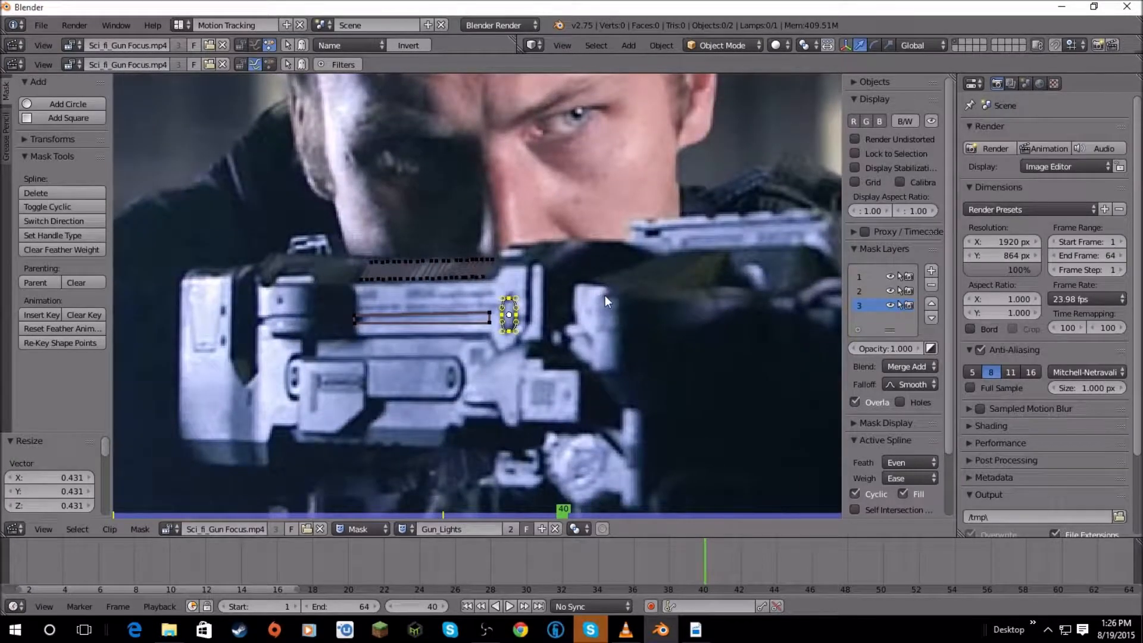
# Select all the mask shapes on the gun and insert a shape key for them at frame 40.
pyautogui.scroll(-2, 631, 288)
pyautogui.moveTo(605, 295); pyautogui.dragTo(548, 288, button='middle')
pyautogui.scroll(2, 633, 288)
pyautogui.scroll(-3, 628, 316)
pyautogui.scroll(3, 617, 302)
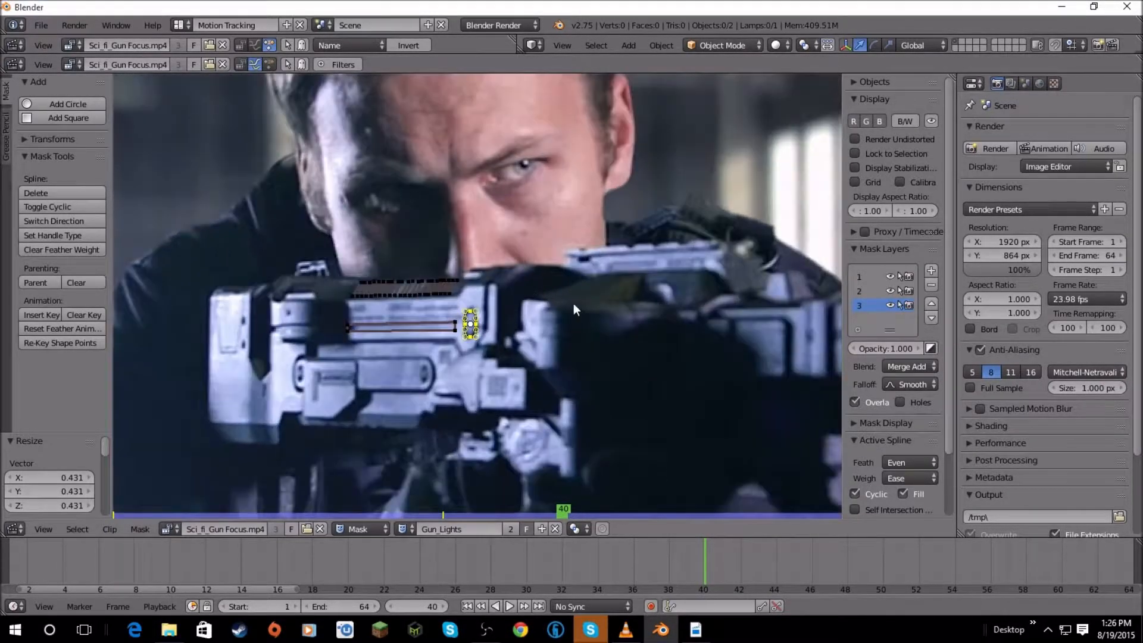
pyautogui.press('a')
pyautogui.press('a')
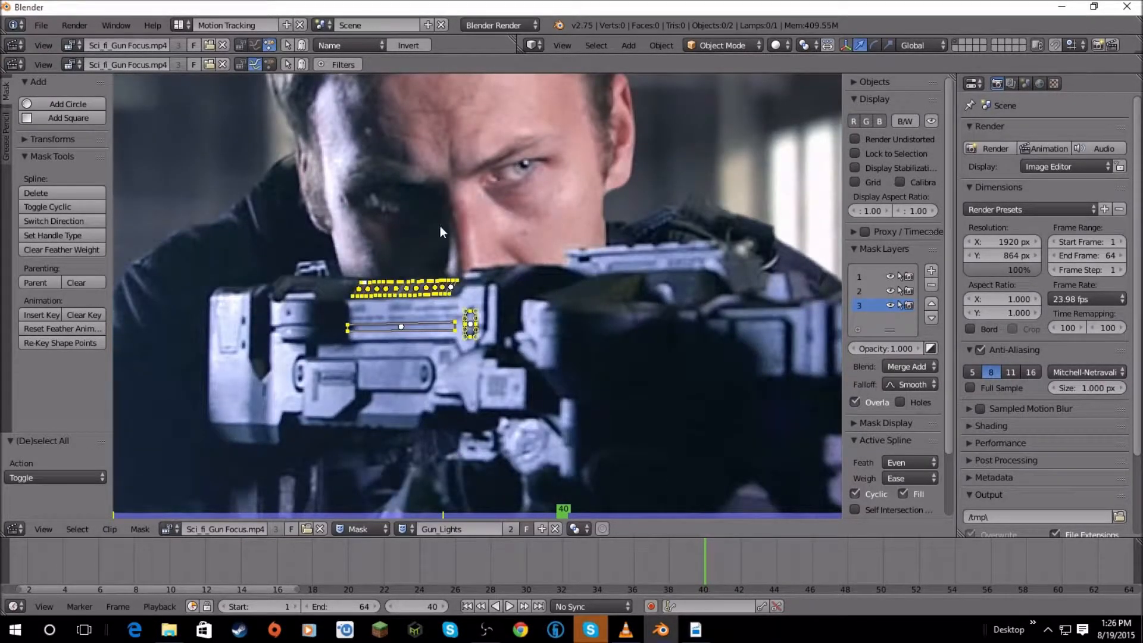
pyautogui.press('i')
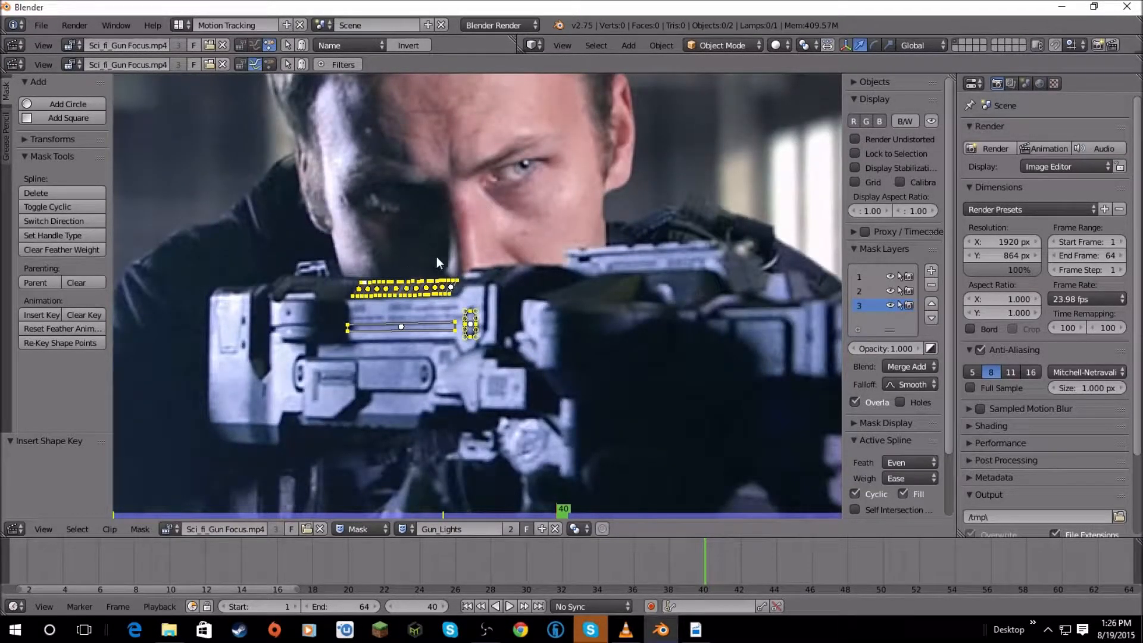
# Go back from frame 40 to frame 36 of the clip.
pyautogui.press('Left')
pyautogui.press('Left')
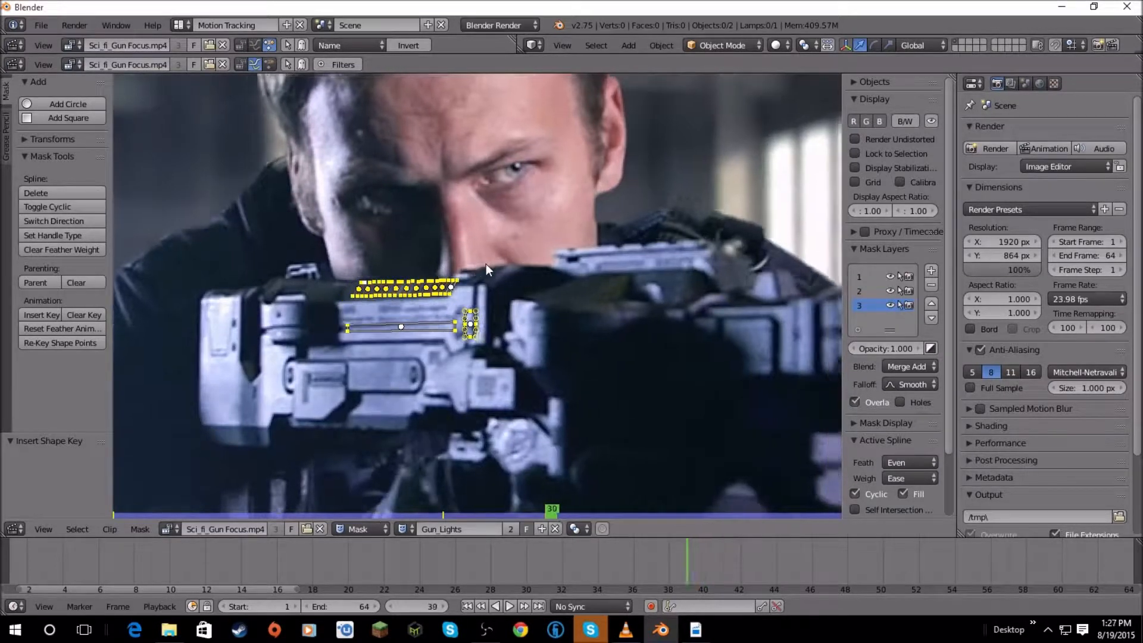
pyautogui.press('Left')
pyautogui.press('Left')
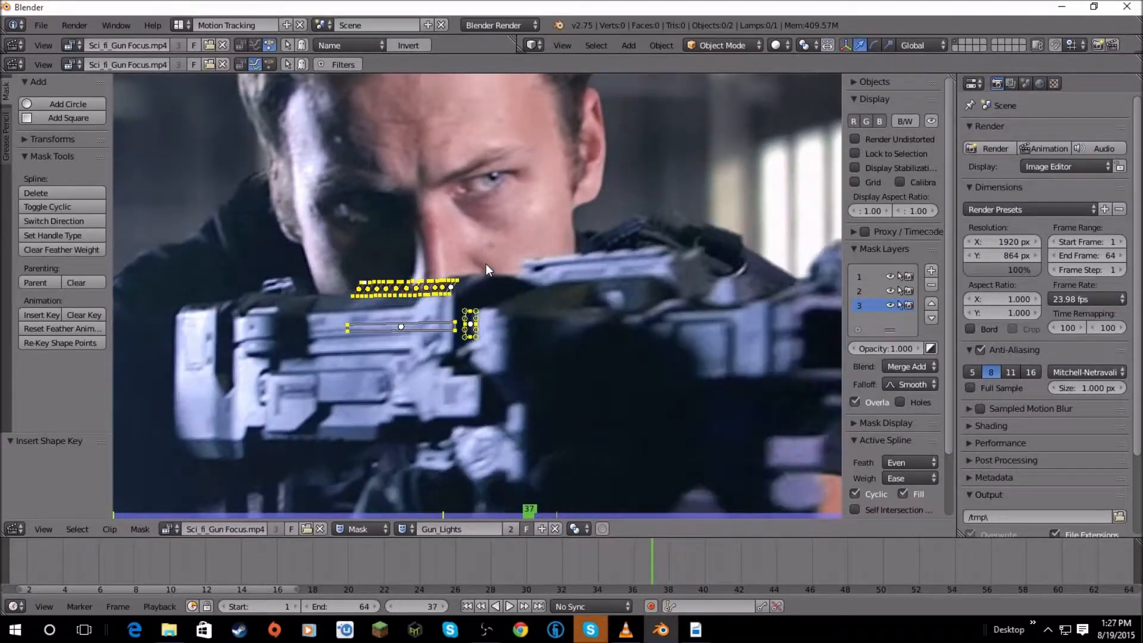
pyautogui.scroll(2, 486, 268)
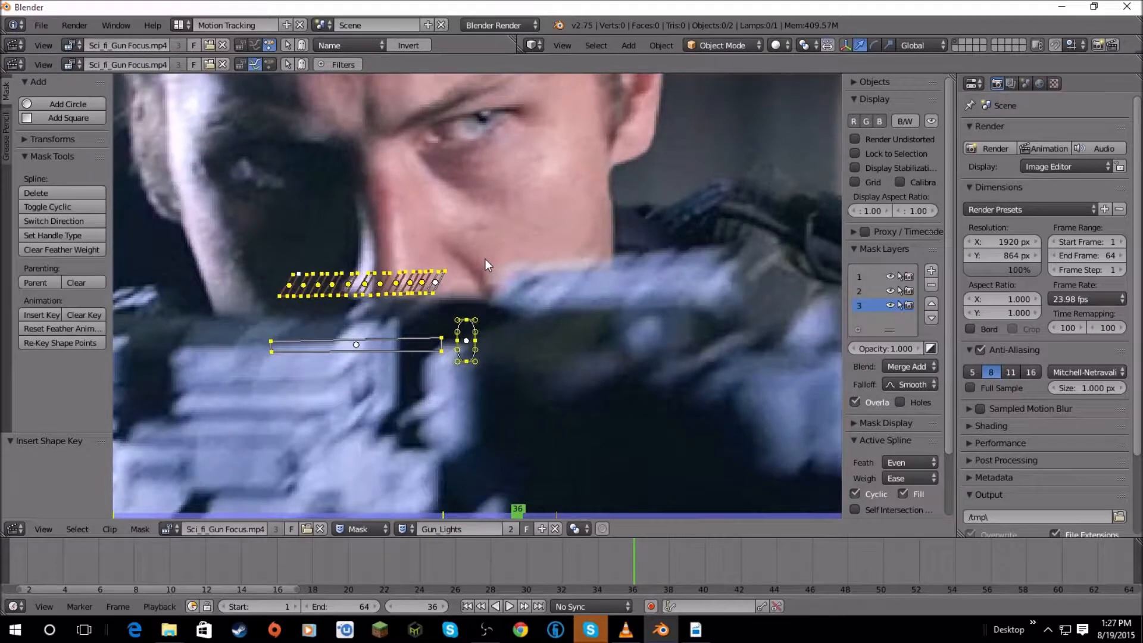
pyautogui.moveTo(485, 259); pyautogui.dragTo(582, 248, button='middle')
pyautogui.scroll(-2, 583, 247)
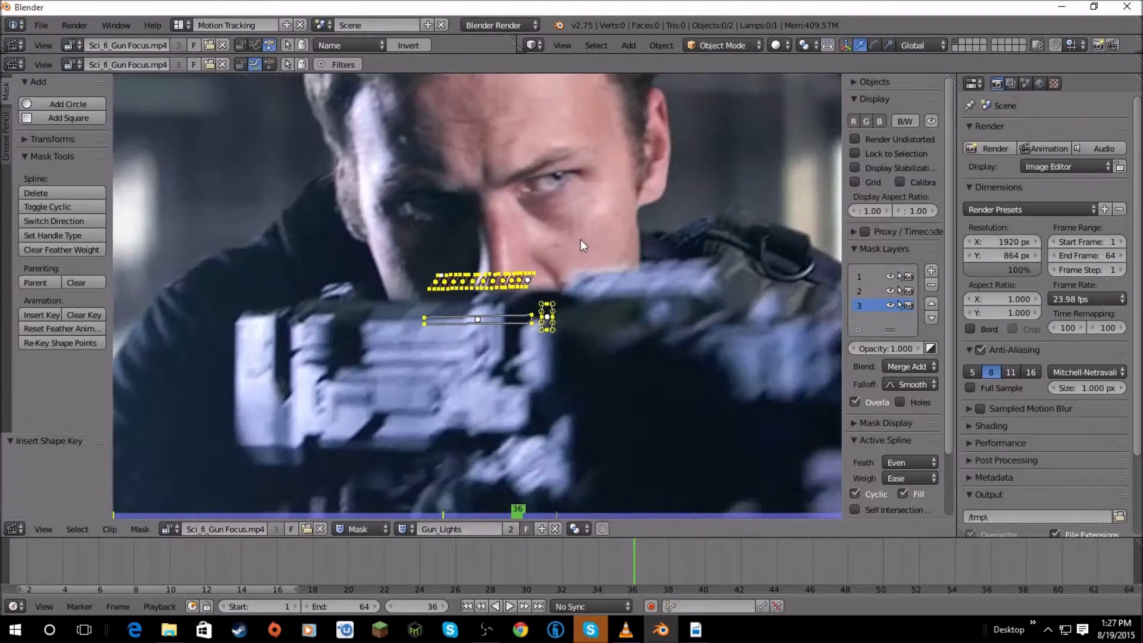
# Try moving all the mask shapes about -0.026 in X and -0.009 in Y onto the gun at frame 36.
pyautogui.press('g')
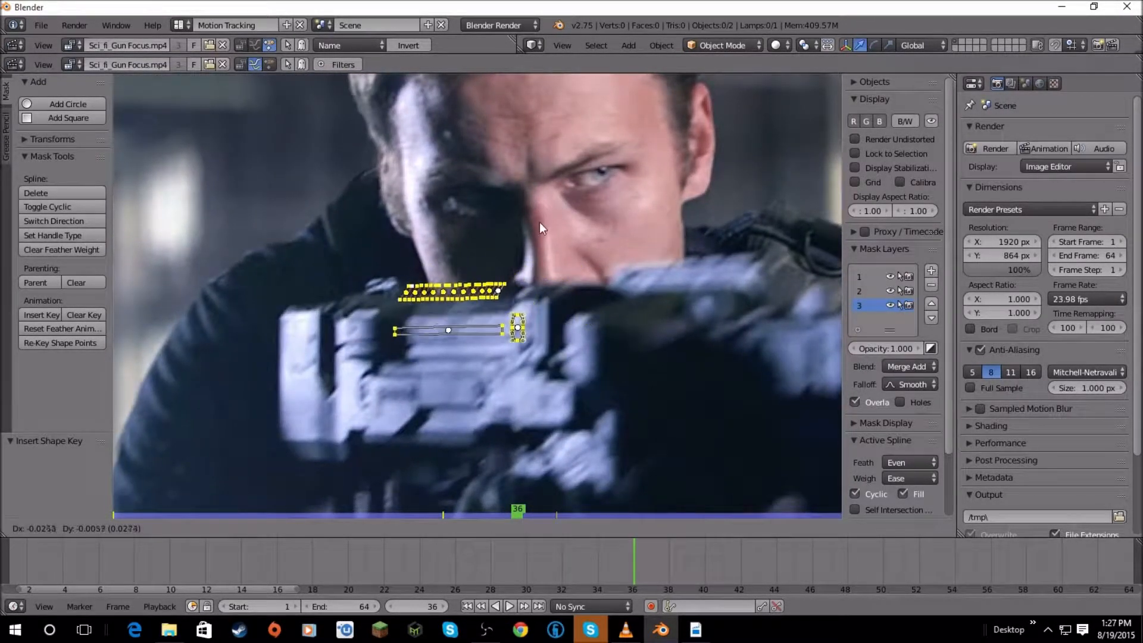
pyautogui.click(547, 228)
pyautogui.scroll(2, 554, 225)
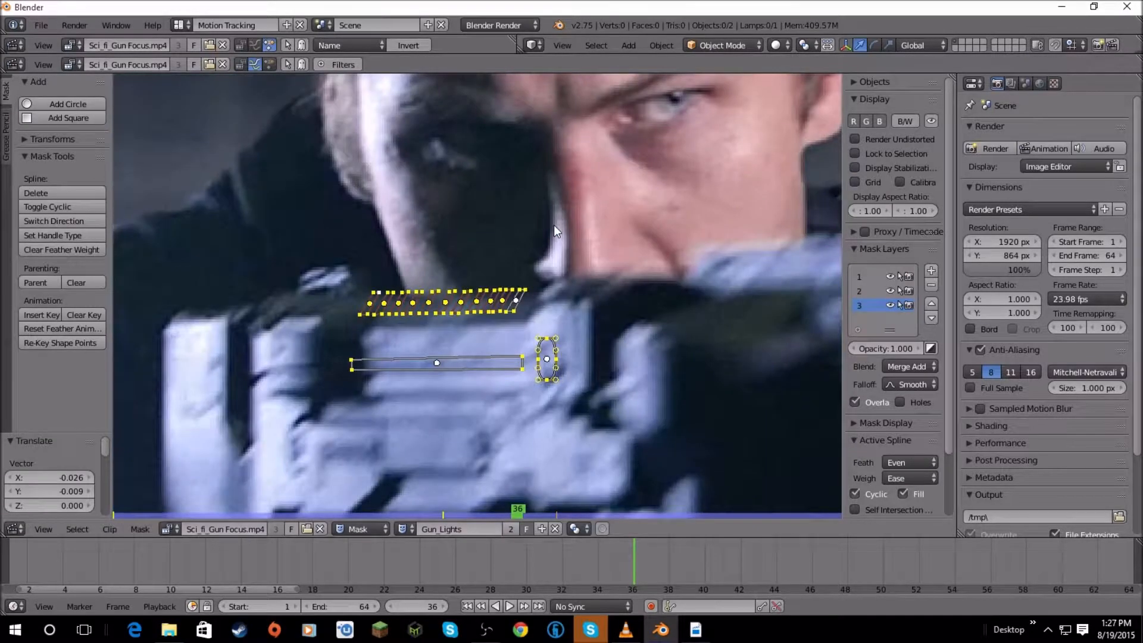
# Step back and forth between frames 36 and 39 to compare the mask shapes with the gun's position.
pyautogui.press('Right')
pyautogui.press('Right')
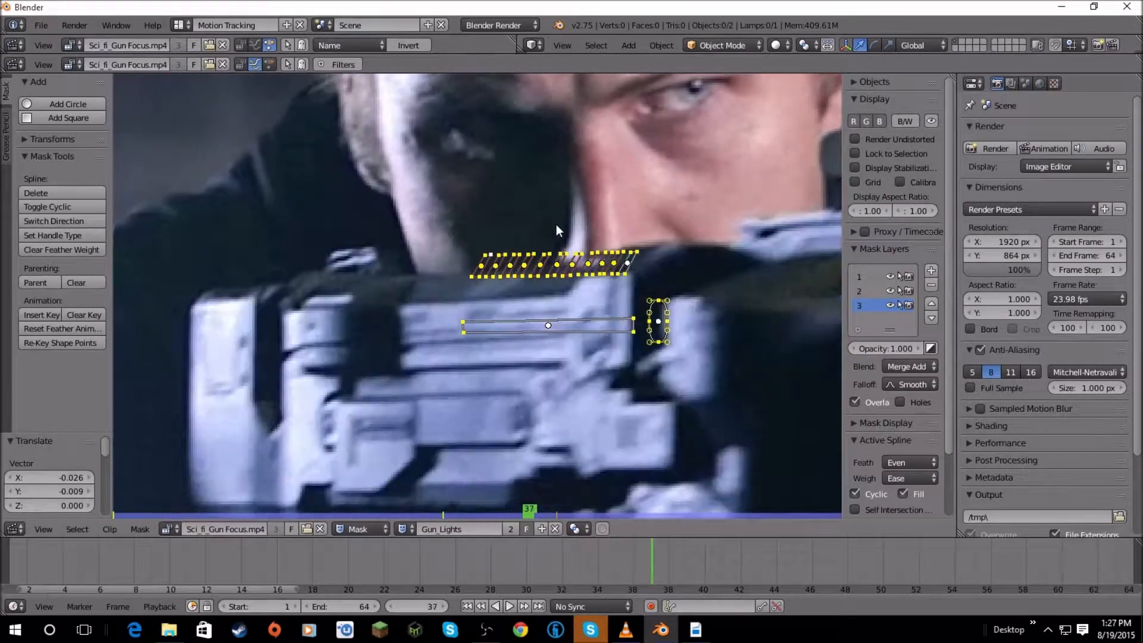
pyautogui.press('Left')
pyautogui.press('Right')
pyautogui.press('Left')
pyautogui.press('Right')
pyautogui.press('Right')
pyautogui.press('Right')
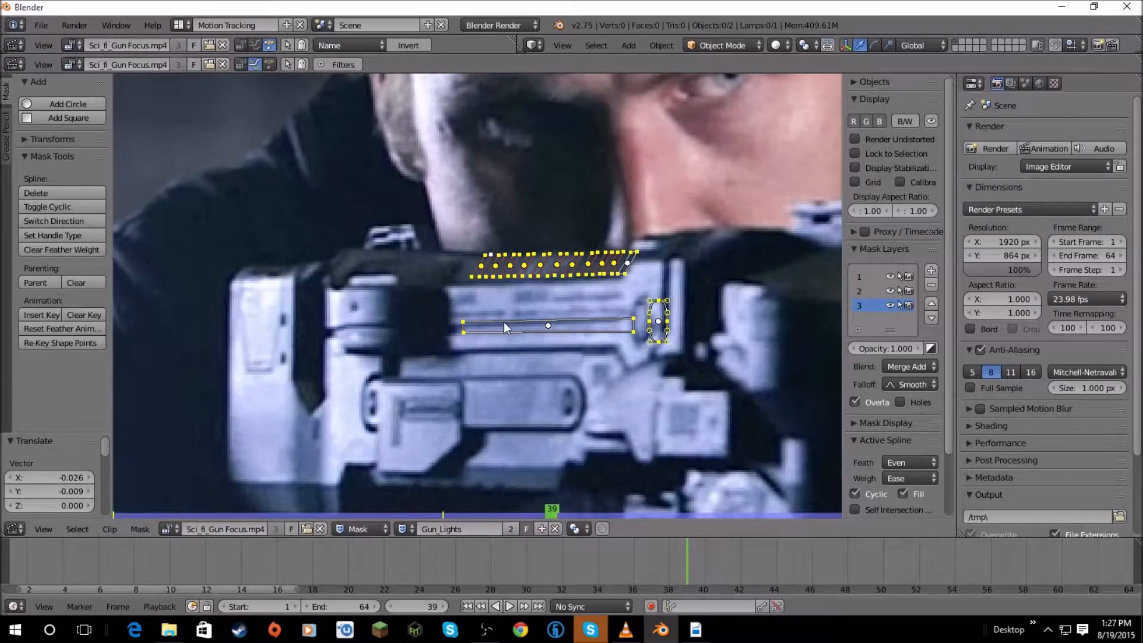
pyautogui.press('Left')
pyautogui.press('Left')
pyautogui.press('Left')
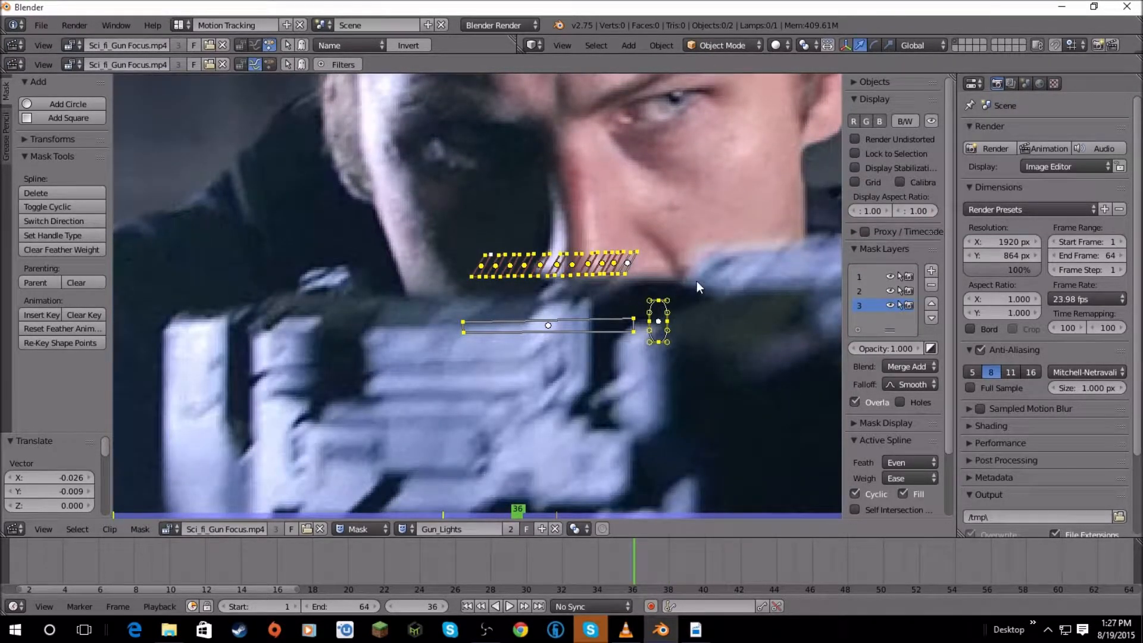
# At frame 36, move all the mask shapes about -0.024 in X and -0.009 in Y onto the gun.
pyautogui.press('g')
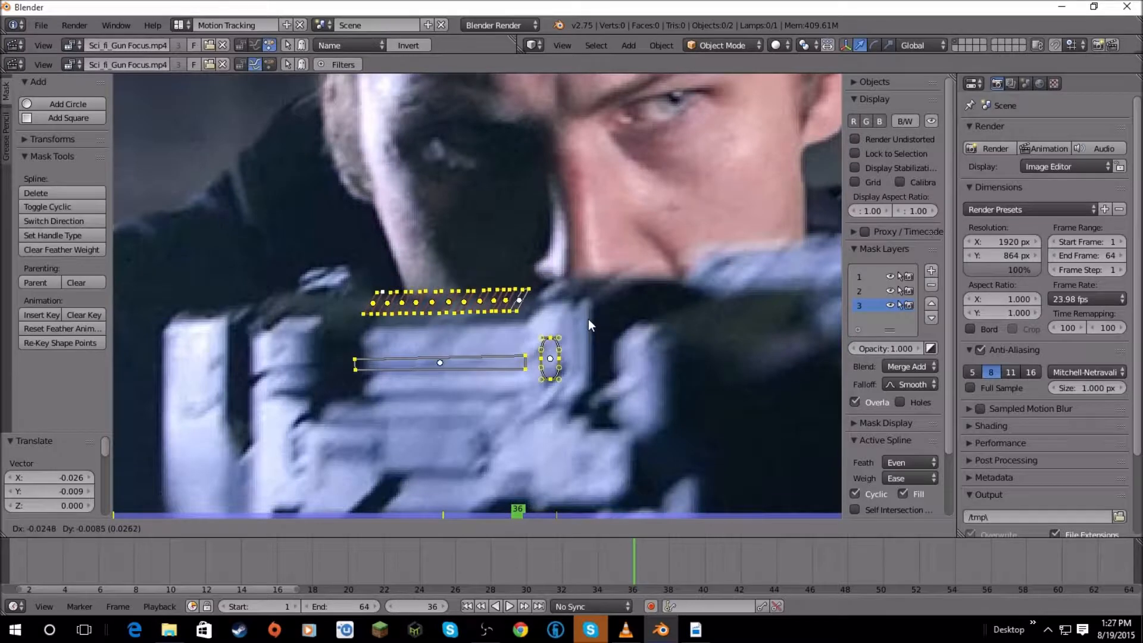
pyautogui.click(591, 320)
pyautogui.moveTo(588, 309); pyautogui.dragTo(613, 264, button='middle')
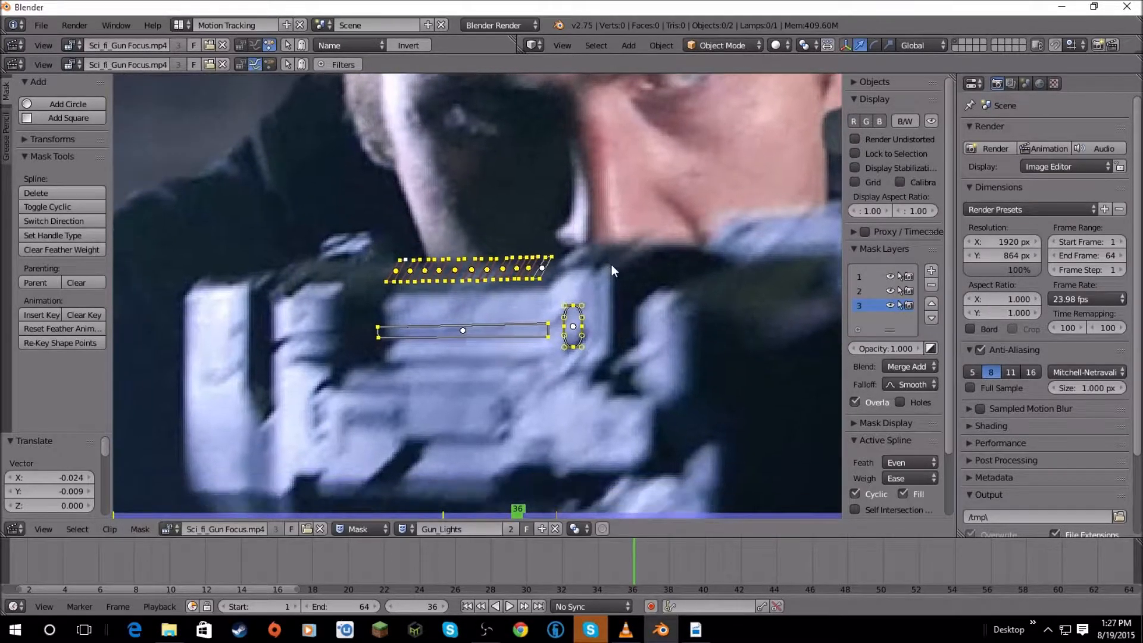
# Select only the row of slanted shapes and move it about -0.002 in Y to fit the gun's top rail.
pyautogui.scroll(2, 612, 265)
pyautogui.press('a')
pyautogui.press('b')
pyautogui.moveTo(613, 203); pyautogui.dragTo(313, 293)
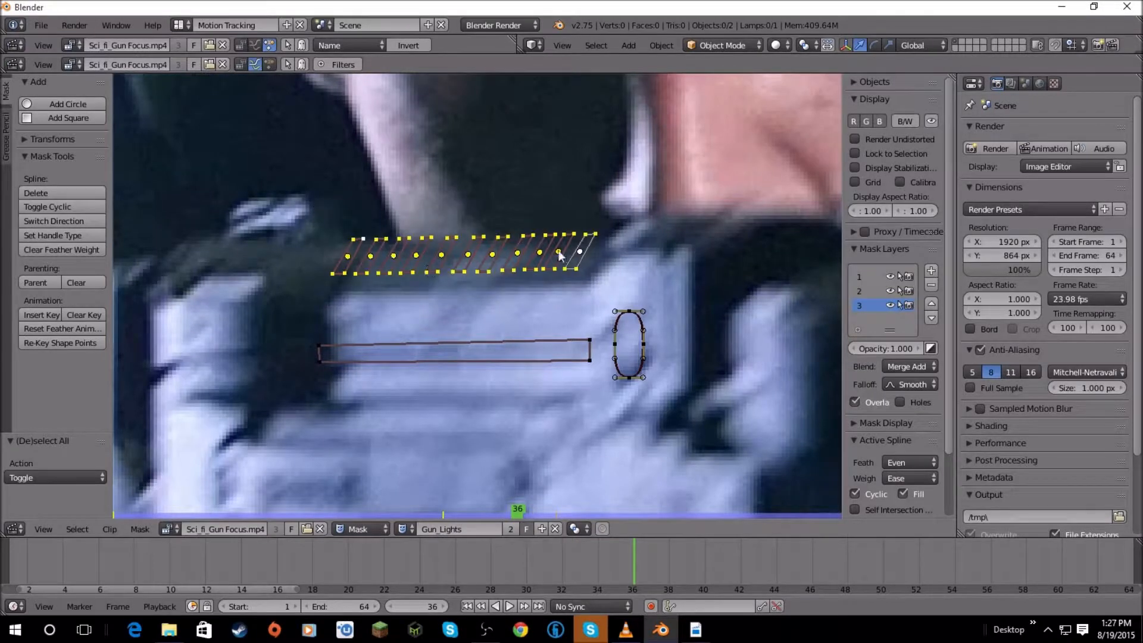
pyautogui.press('g')
pyautogui.click(603, 248)
pyautogui.scroll(-2, 617, 288)
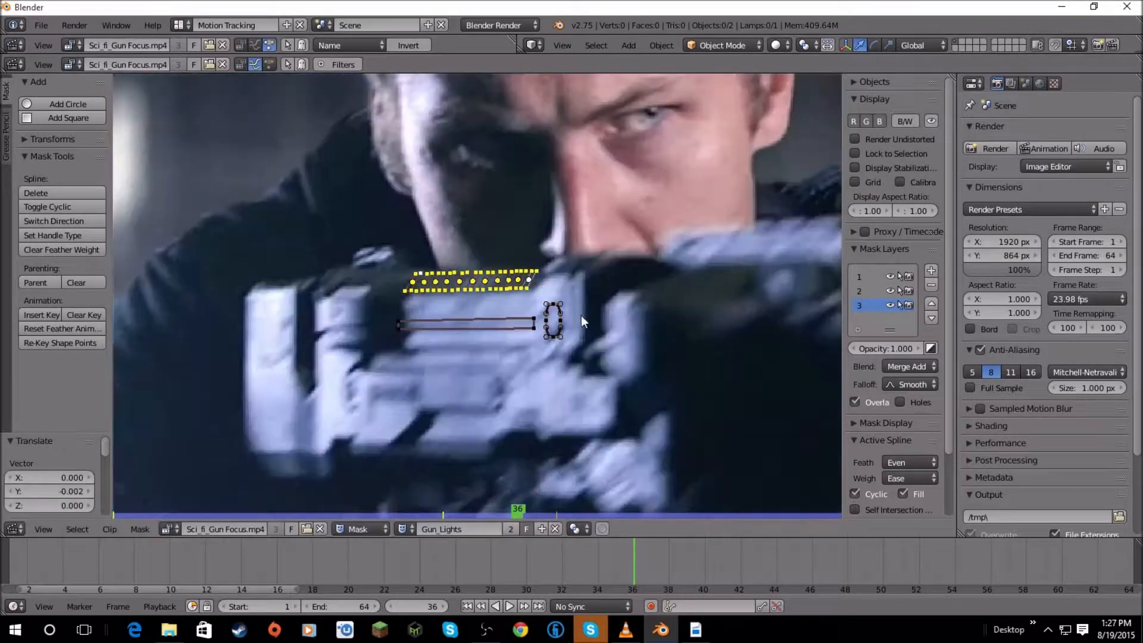
# Select all the mask shapes again and insert a shape key at frame 36.
pyautogui.scroll(-1, 631, 286)
pyautogui.press('a')
pyautogui.press('a')
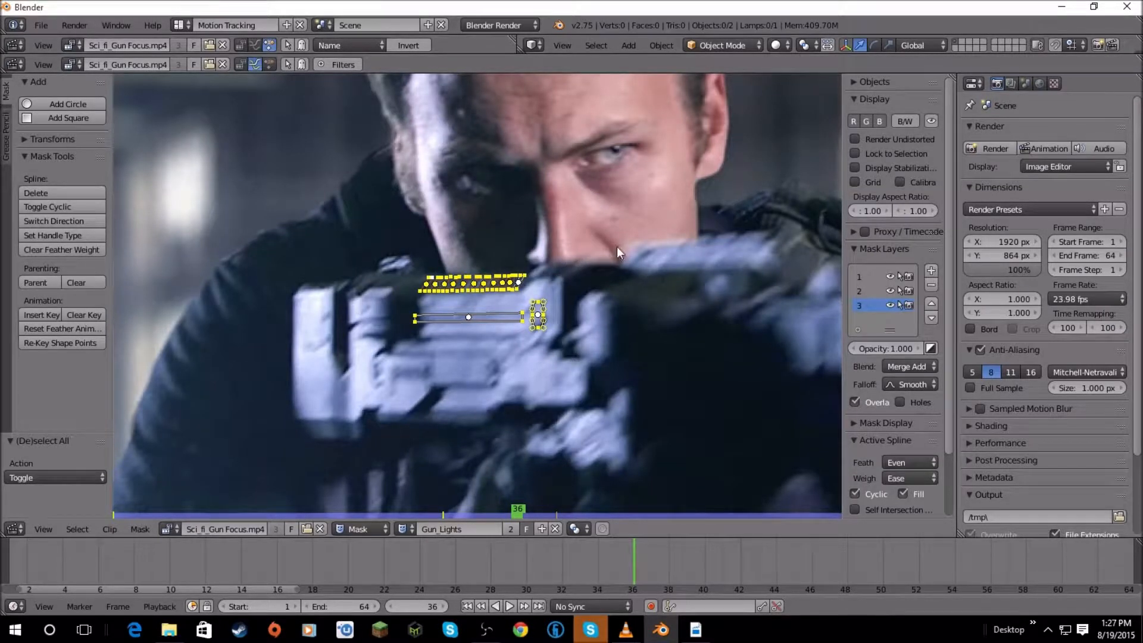
pyautogui.press('i')
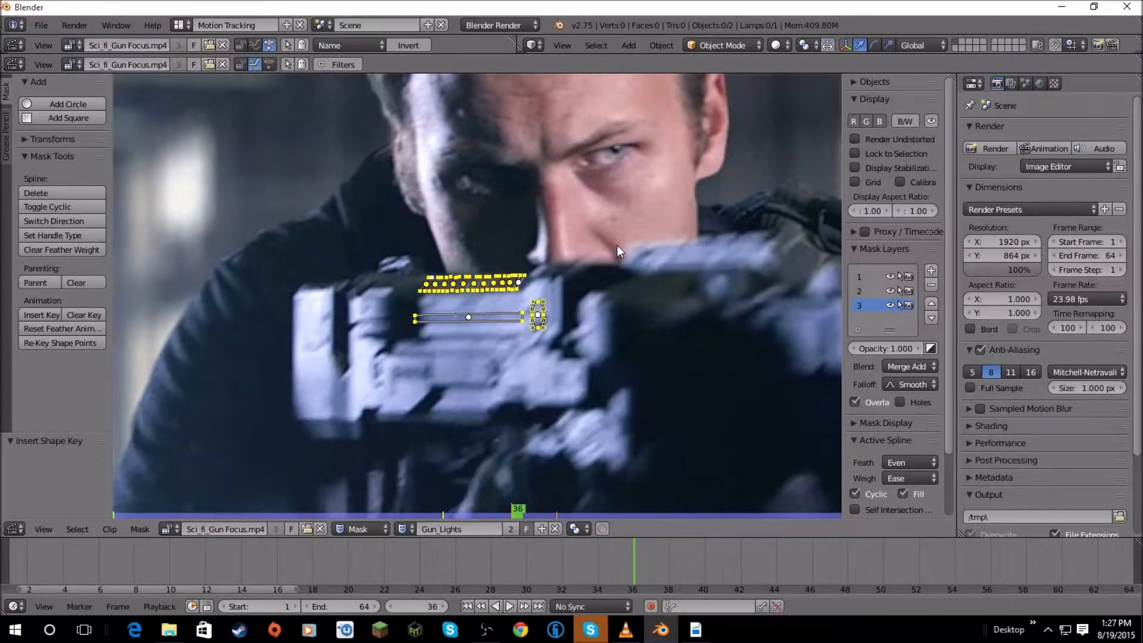
# At frame 35, move all the mask shapes about -0.010 in X and -0.013 in Y onto the gun.
pyautogui.press('Left')
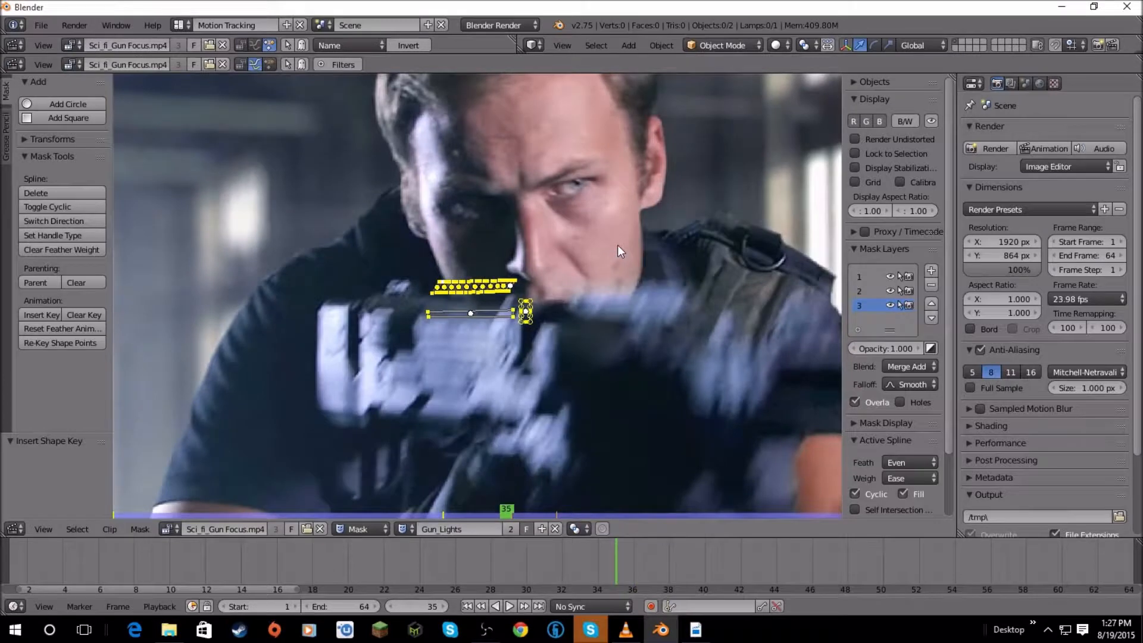
pyautogui.press('Left')
pyautogui.press('Right')
pyautogui.scroll(2, 617, 245)
pyautogui.press('g')
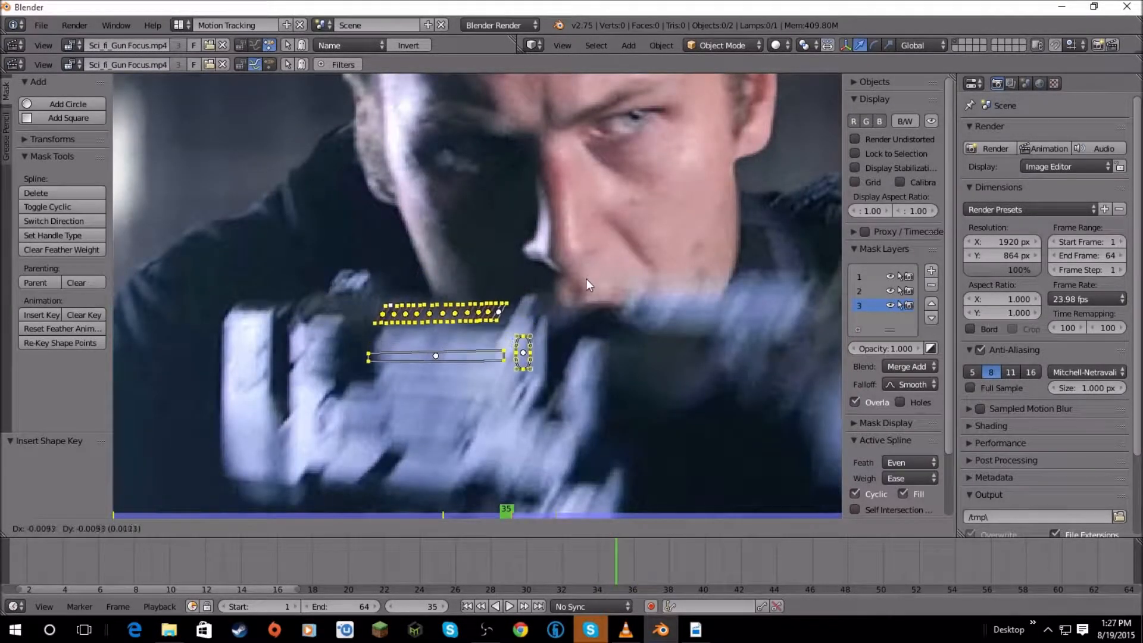
pyautogui.click(585, 289)
# Rotate all the mask shapes about 4.6° to match the gun's tilt and nudge them about 0.001 in Y.
pyautogui.press('r')
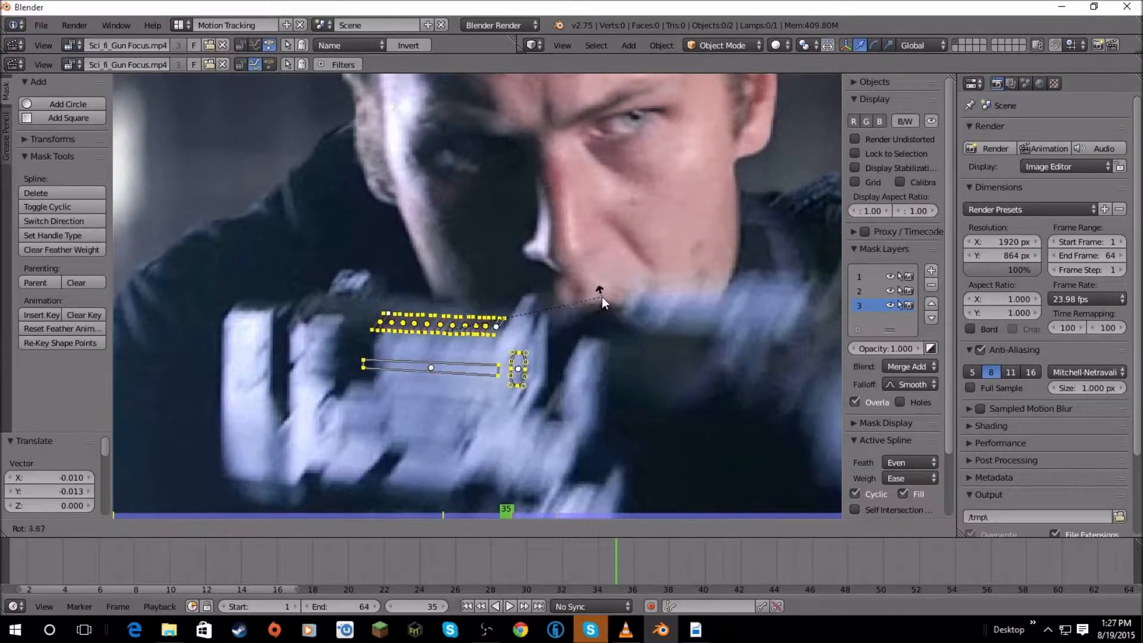
pyautogui.click(602, 299)
pyautogui.press('g')
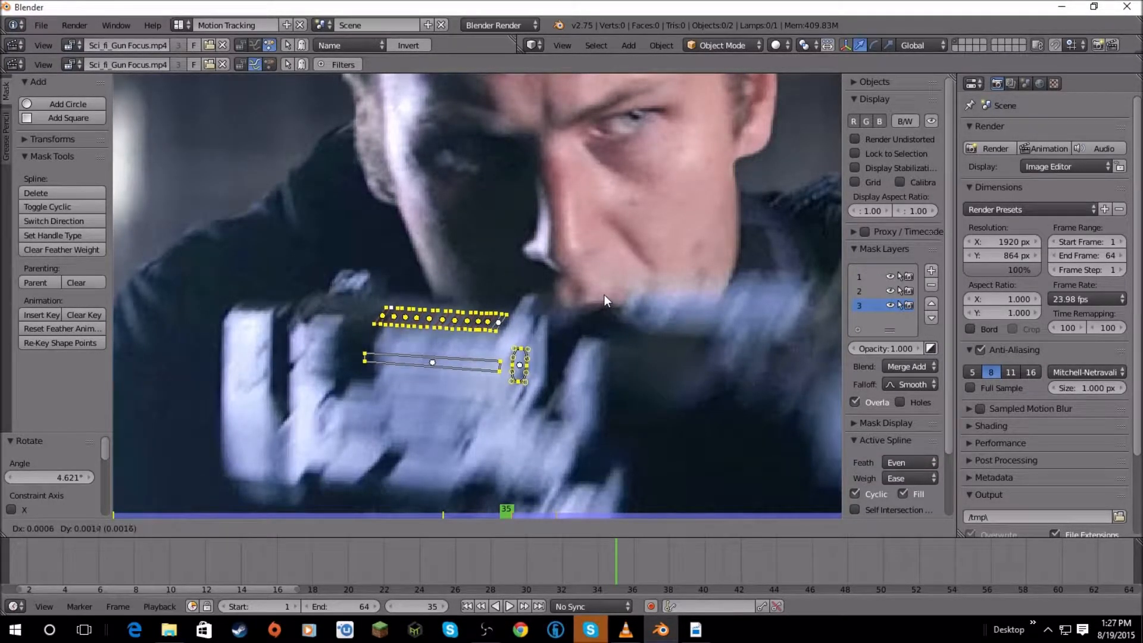
pyautogui.click(604, 294)
# Rotate the mask shapes a further 0.77° or so and insert a shape key at frame 35.
pyautogui.scroll(2, 593, 293)
pyautogui.scroll(-2, 586, 294)
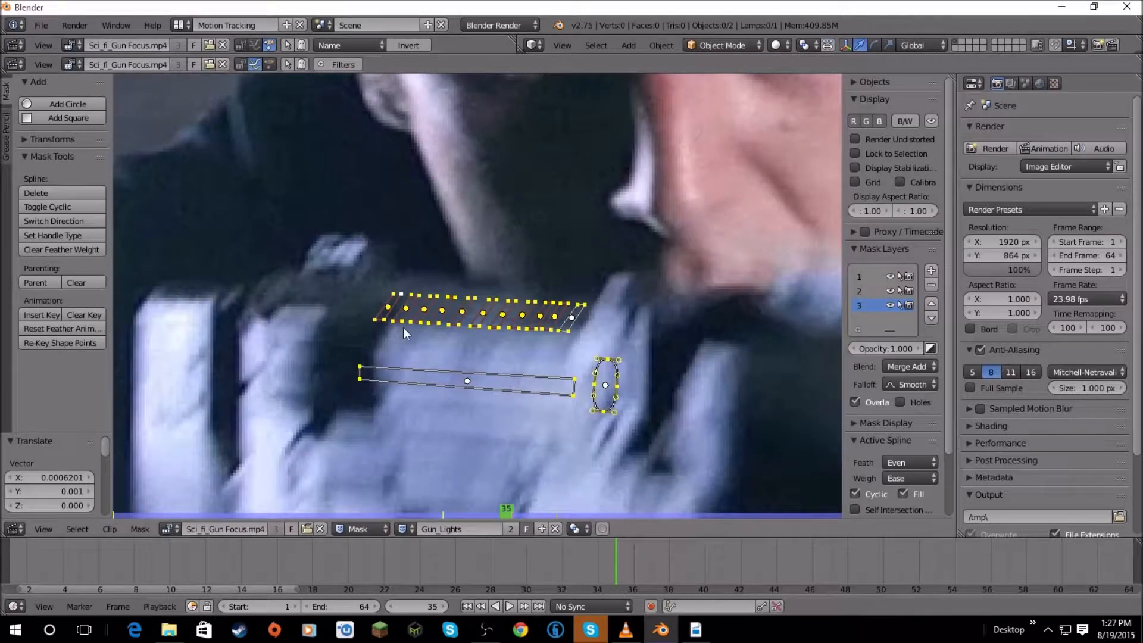
pyautogui.scroll(-4, 691, 312)
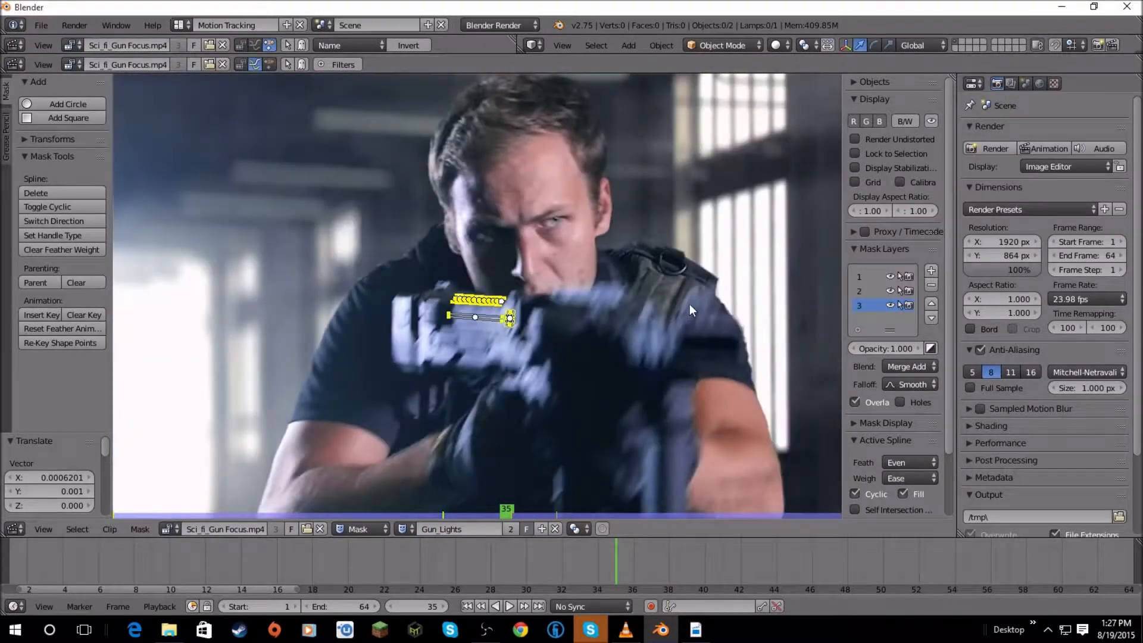
pyautogui.scroll(3, 691, 302)
pyautogui.press('r')
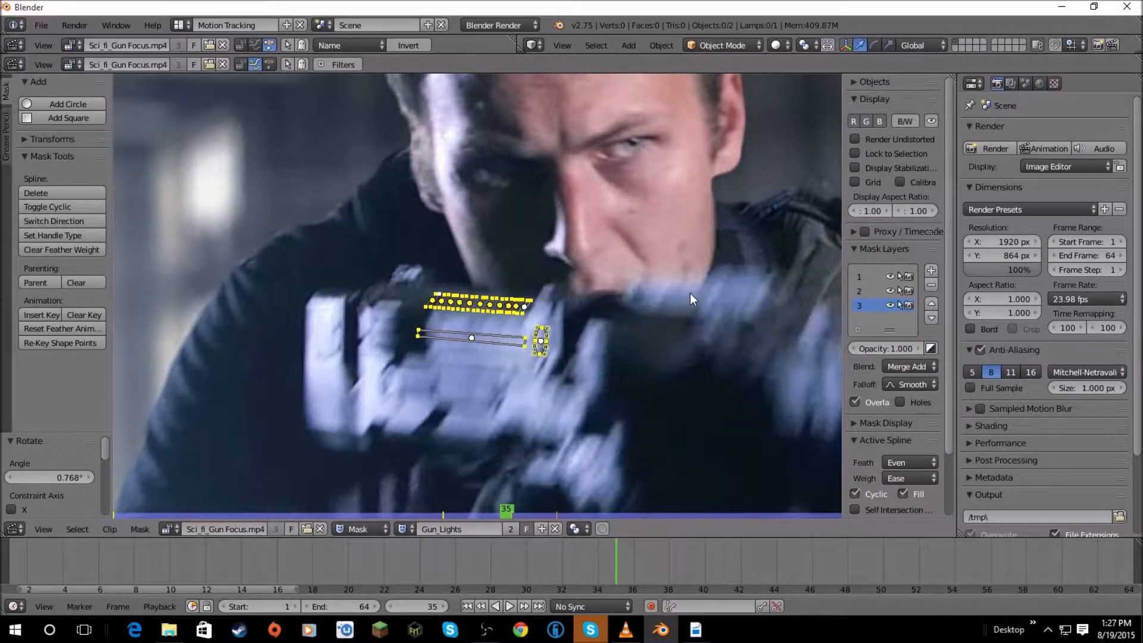
pyautogui.press('i')
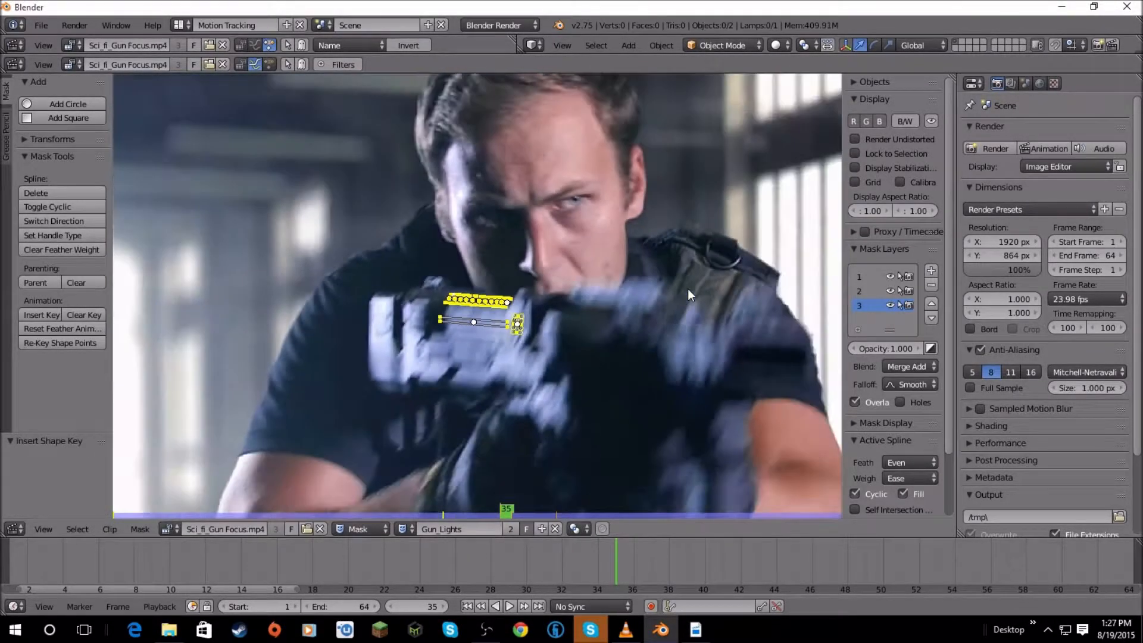
# At frame 33, move all the mask shapes about -0.024 in X and -0.049 in Y down onto the lowered gun.
pyautogui.press('Left')
pyautogui.press('Left')
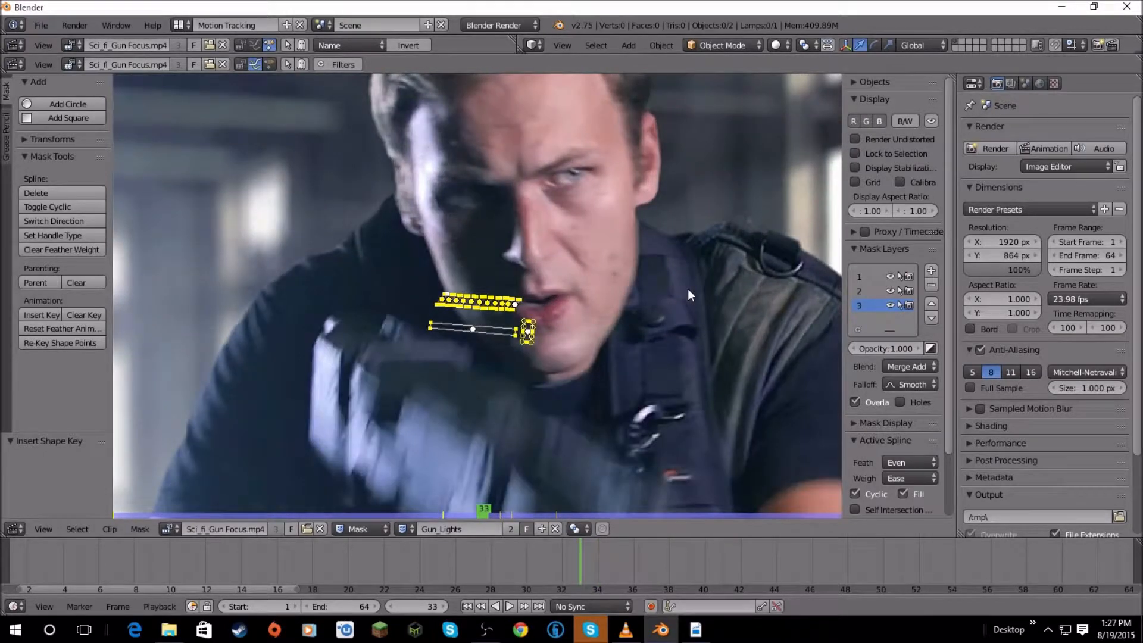
pyautogui.press('g')
pyautogui.click(567, 340)
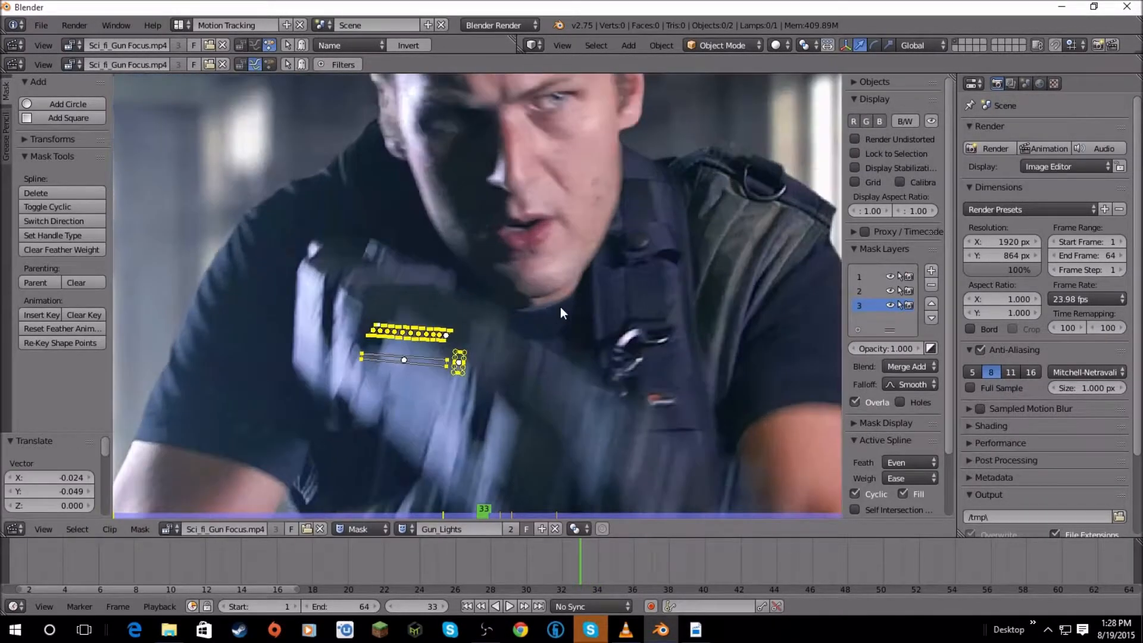
# Rotate the mask shapes about 28.9° to follow the tilted gun and shift them about 0.007 in X and -0.002 in Y.
pyautogui.press('r')
pyautogui.click(554, 381)
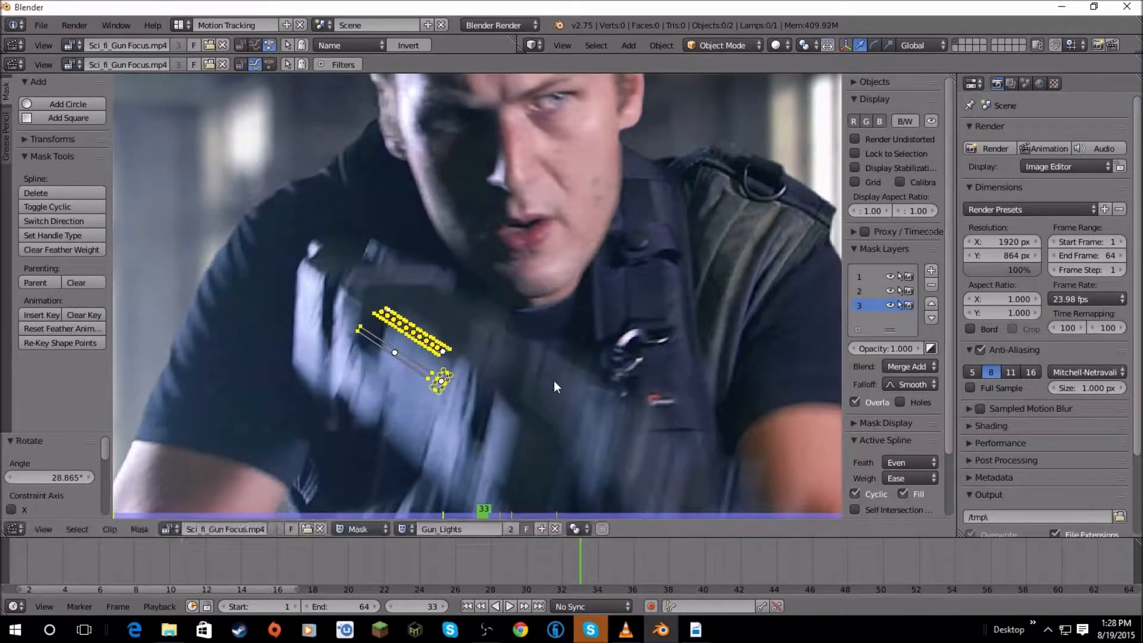
pyautogui.press('g')
pyautogui.click(570, 386)
pyautogui.moveTo(570, 386); pyautogui.dragTo(641, 277, button='middle')
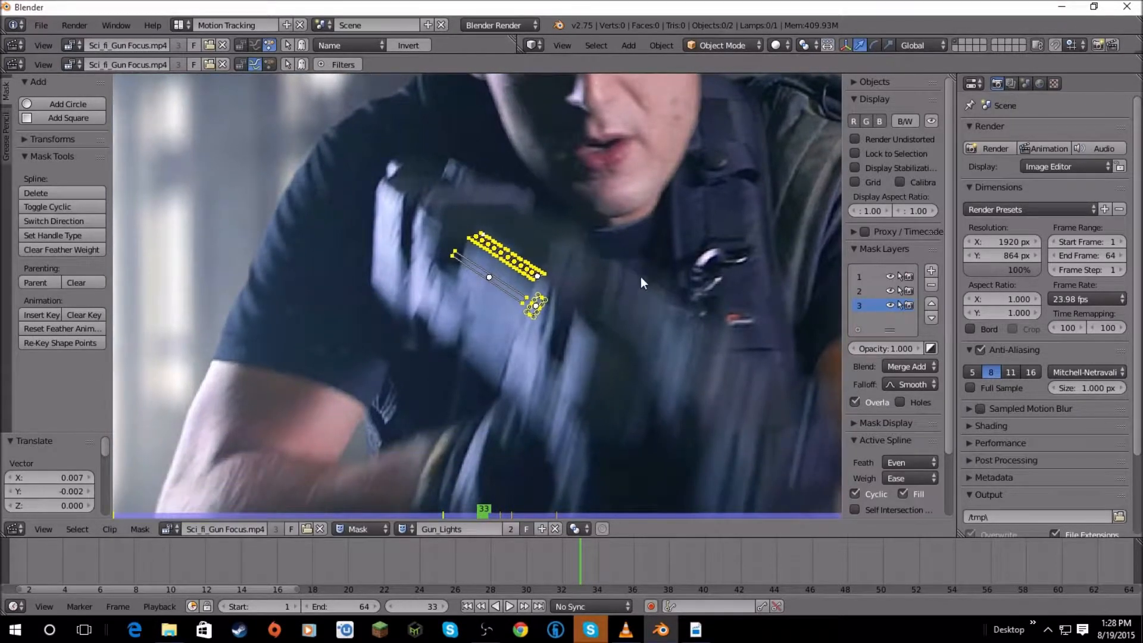
# Fine-tune the mask shapes with a -0.85° rotation and a 0.002, -0.003 shift, and insert a shape key at frame 33.
pyautogui.press('r')
pyautogui.click(651, 278)
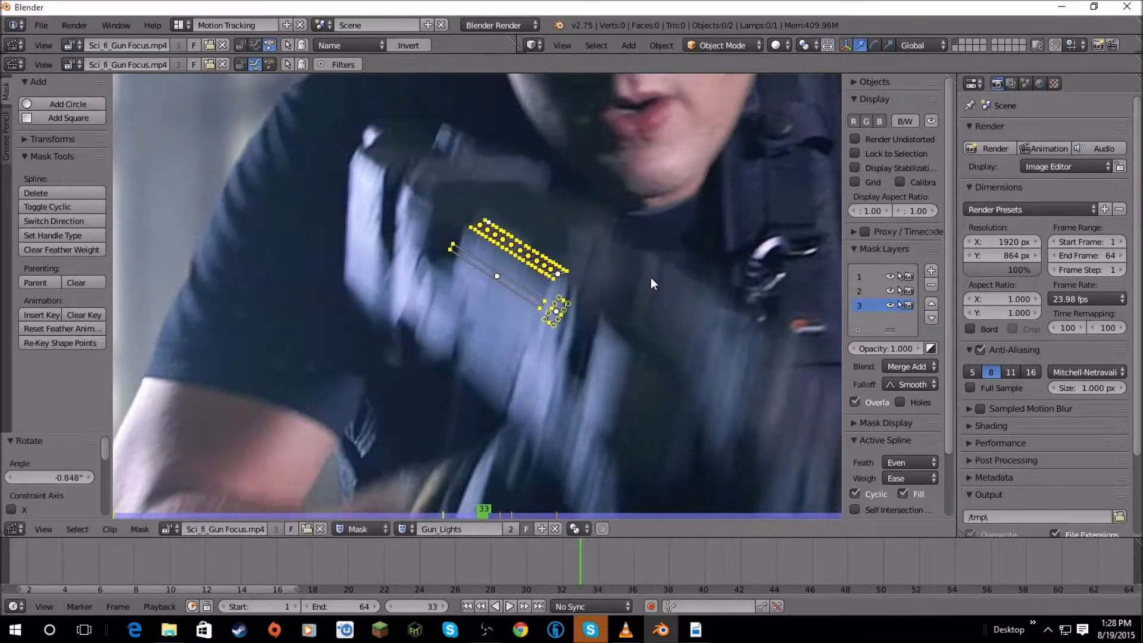
pyautogui.press('g')
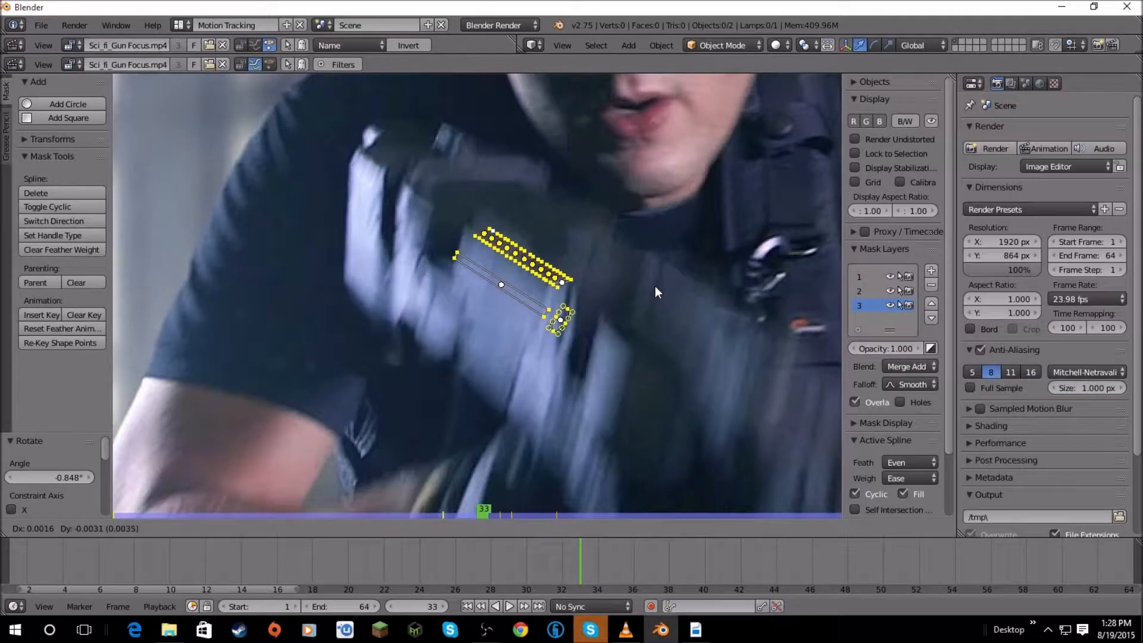
pyautogui.click(656, 286)
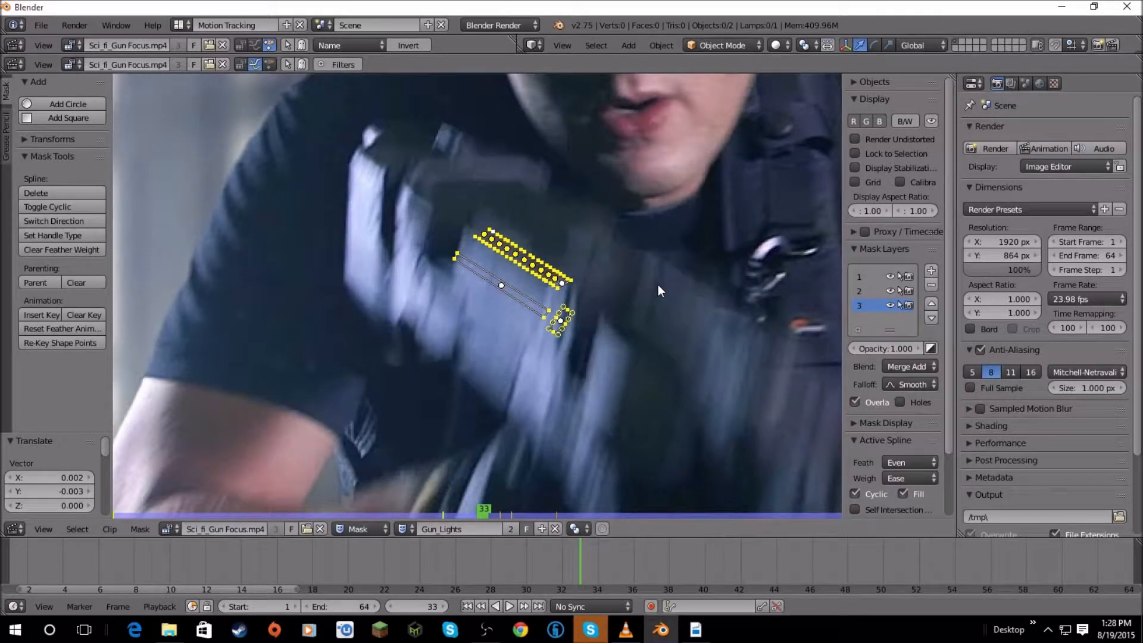
pyautogui.press('i')
# Step forward from frame 33 to frame 39 to check how the mask shapes follow the gun.
pyautogui.press('Right')
pyautogui.press('Right')
pyautogui.press('Right')
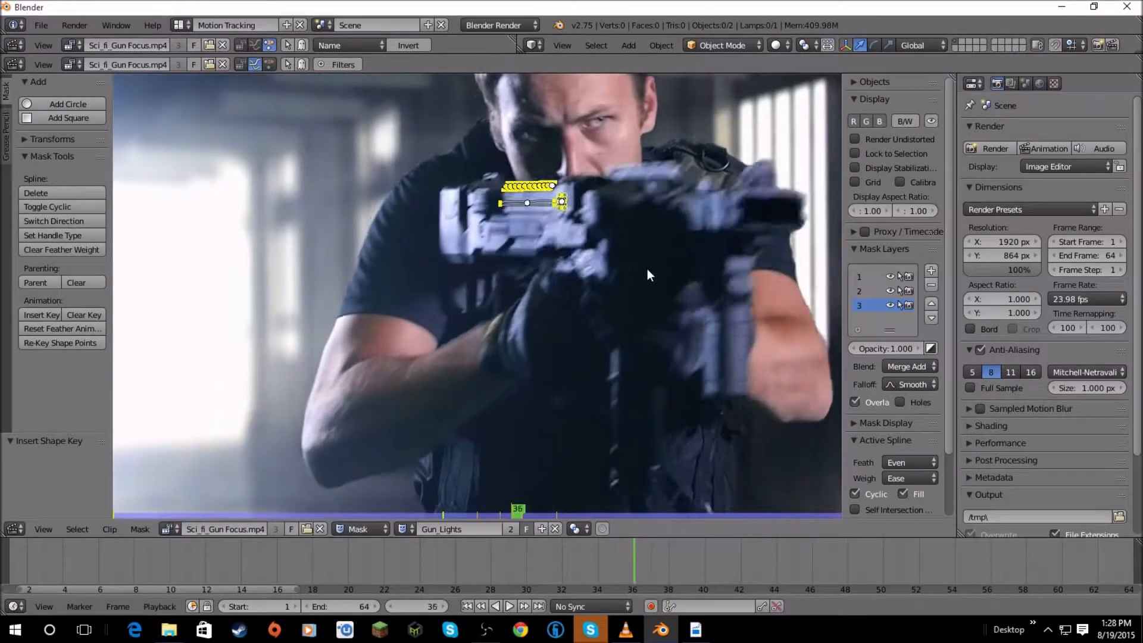
pyautogui.press('Right')
pyautogui.press('Right')
pyautogui.press('Right')
pyautogui.scroll(3, 570, 295)
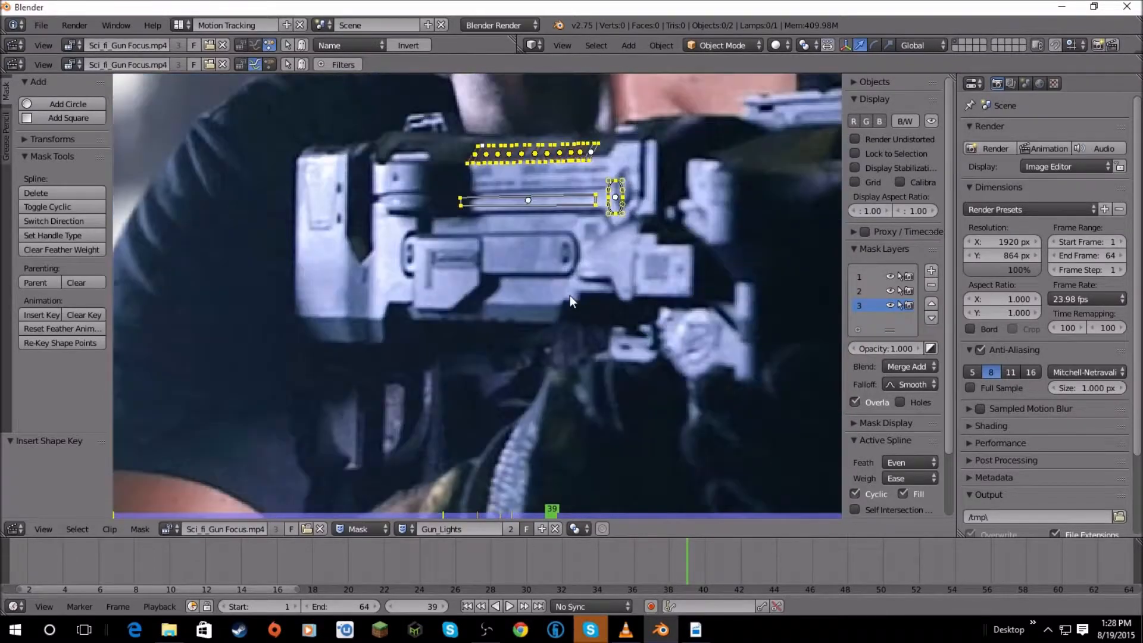
# Step back and forth between frames 35 and 40 to check how the mask shapes follow the gun.
pyautogui.press('Left')
pyautogui.press('Left')
pyautogui.press('Left')
pyautogui.press('Left')
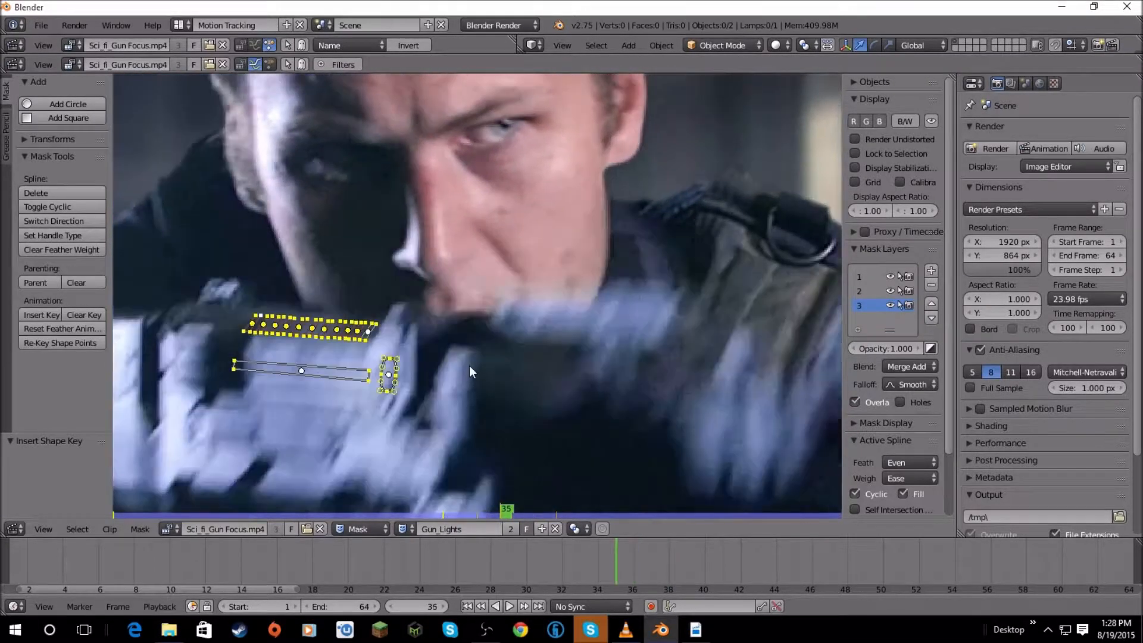
pyautogui.press('Right')
pyautogui.press('Right')
pyautogui.press('Right')
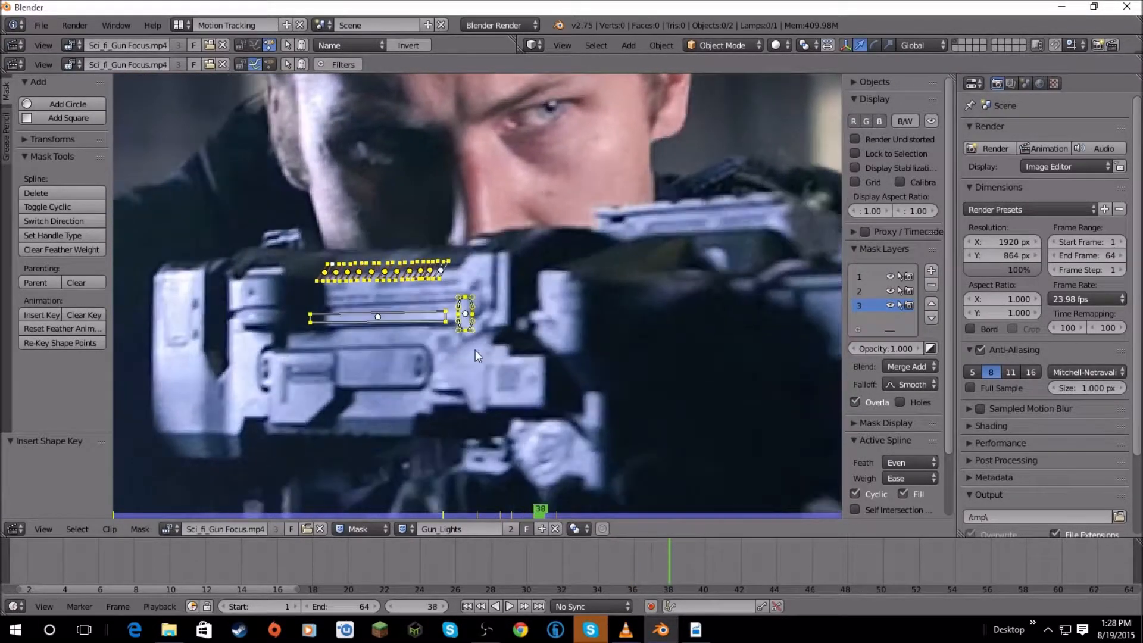
pyautogui.press('Right')
pyautogui.press('Right')
pyautogui.press('Left')
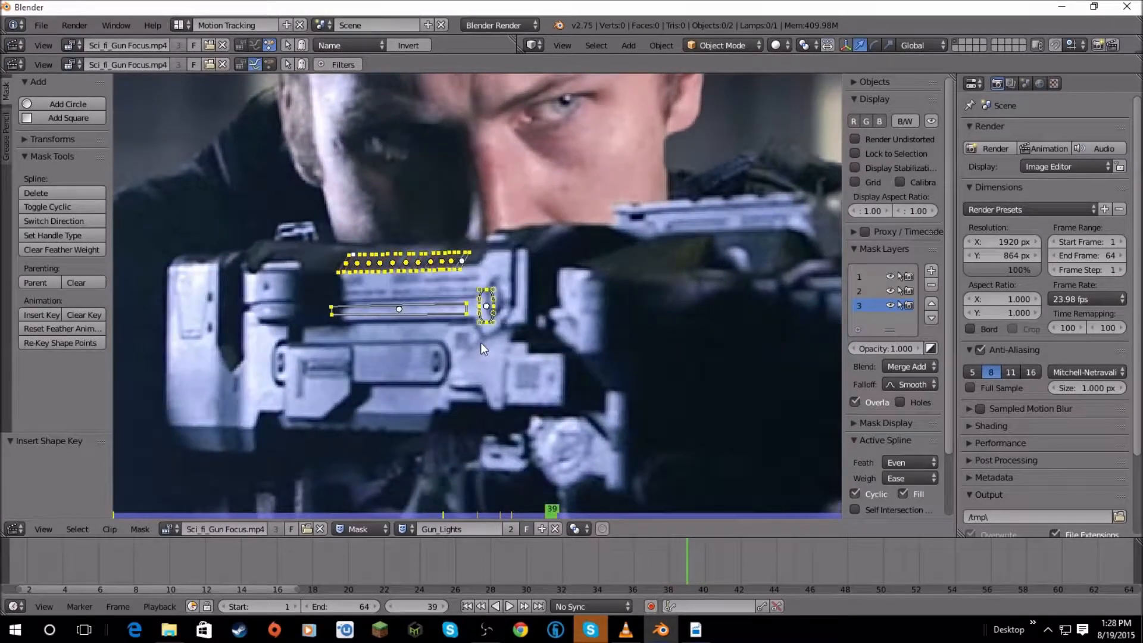
# At frame 39, shift all the mask shapes slightly up and along X onto the gun lights and insert a shape key.
pyautogui.scroll(3, 481, 341)
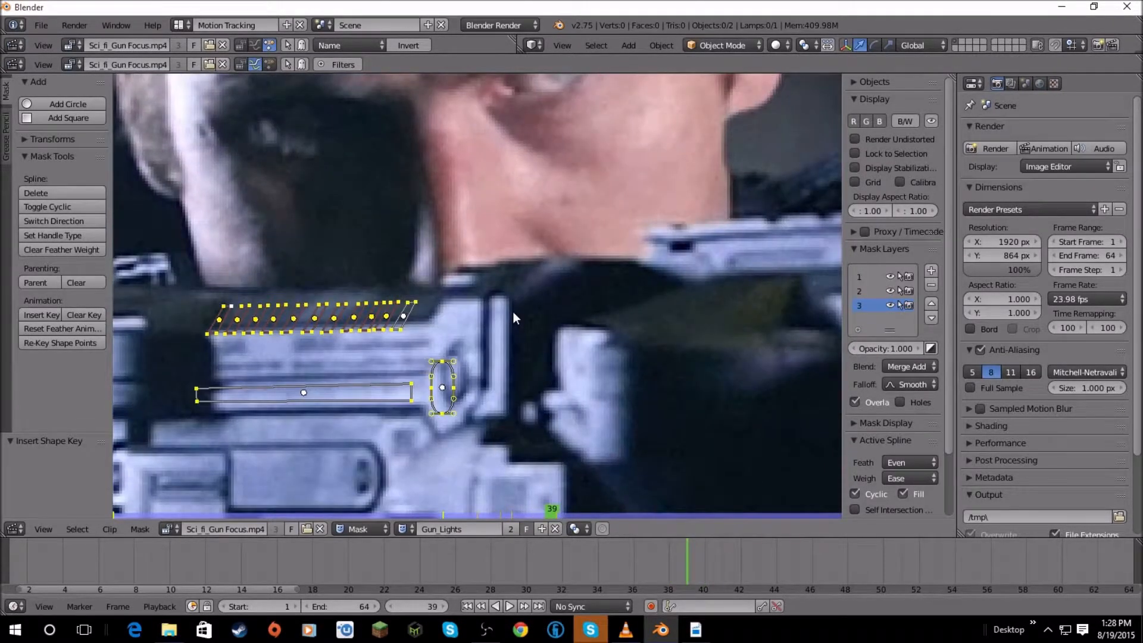
pyautogui.scroll(1, 513, 312)
pyautogui.press('g')
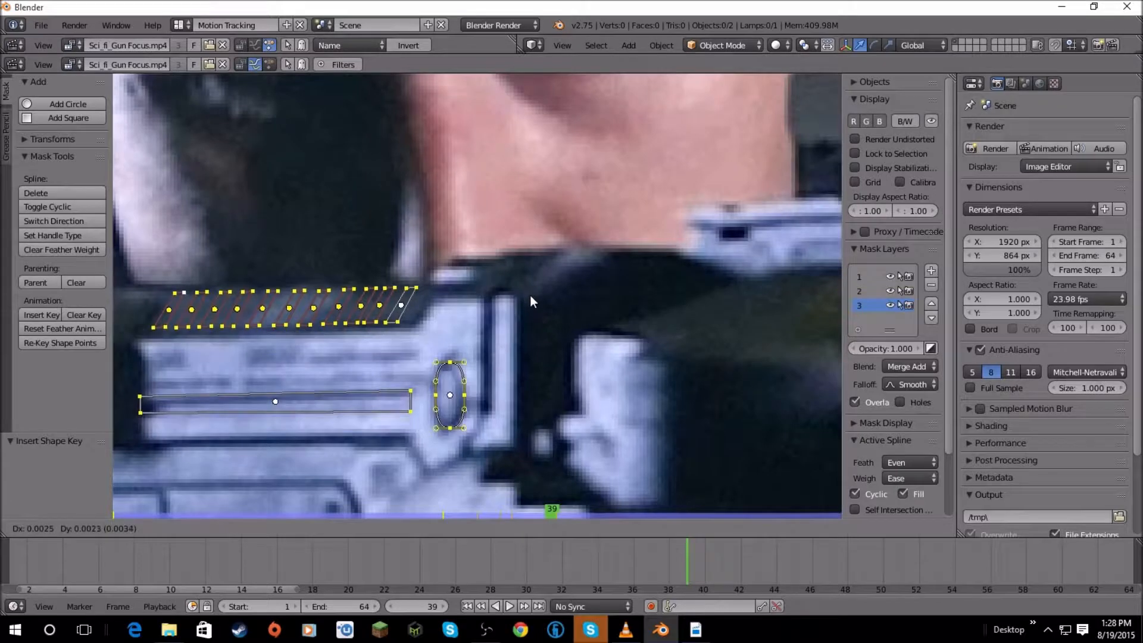
pyautogui.click(528, 295)
pyautogui.press('i')
pyautogui.scroll(-2, 528, 294)
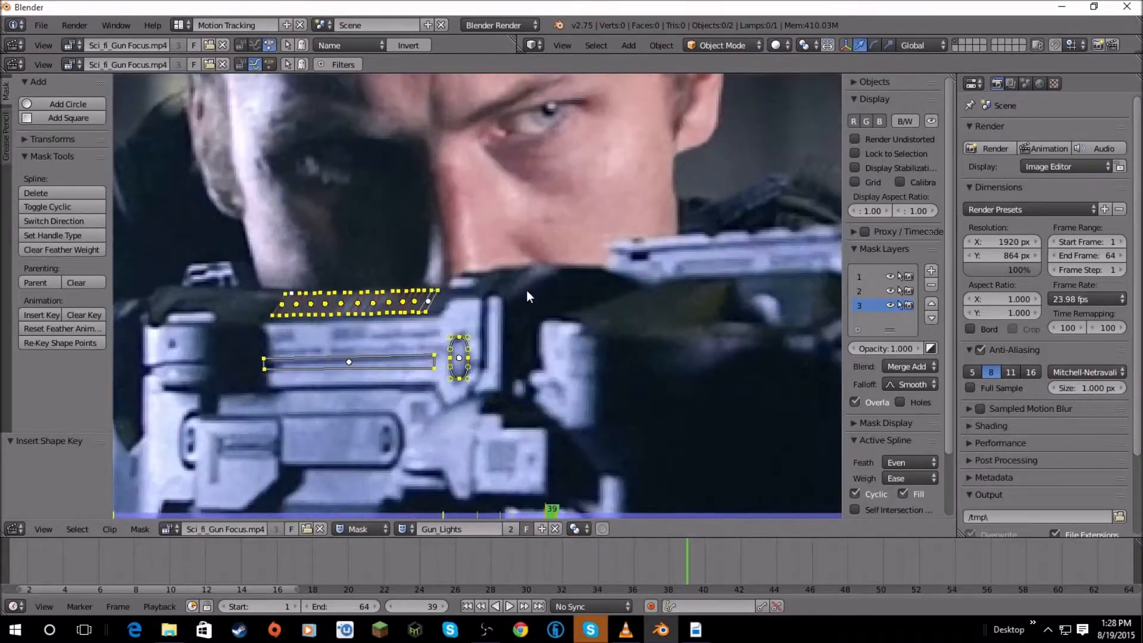
# At frame 38, shift the mask shapes 0.001 in X and Y, rotate them slightly counterclockwise, and insert a shape key.
pyautogui.press('Left')
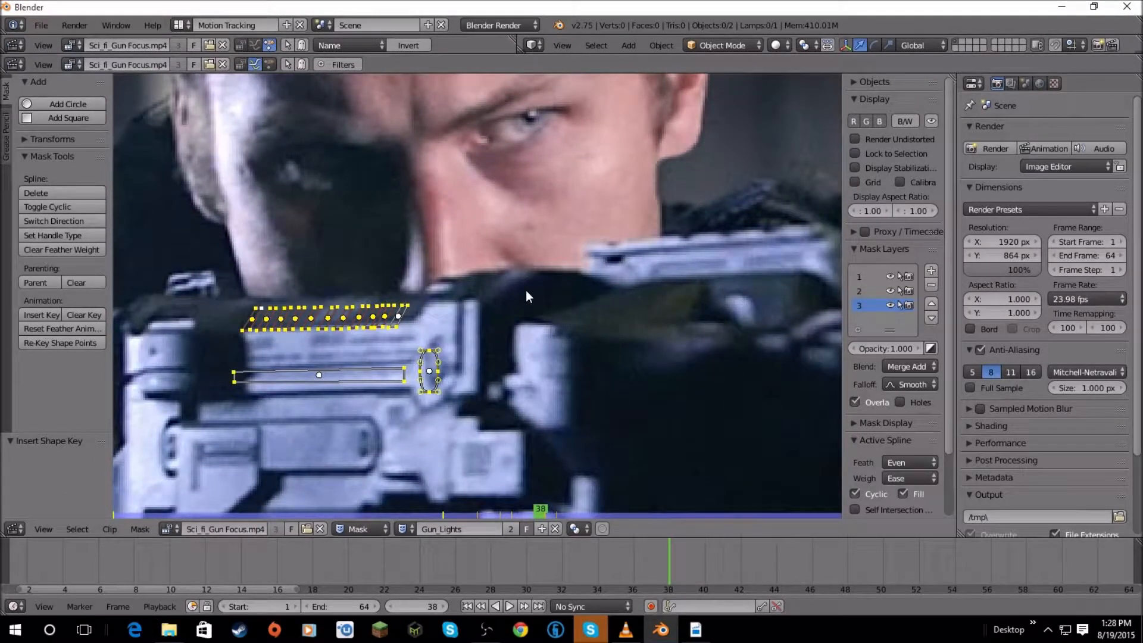
pyautogui.press('g')
pyautogui.click(534, 288)
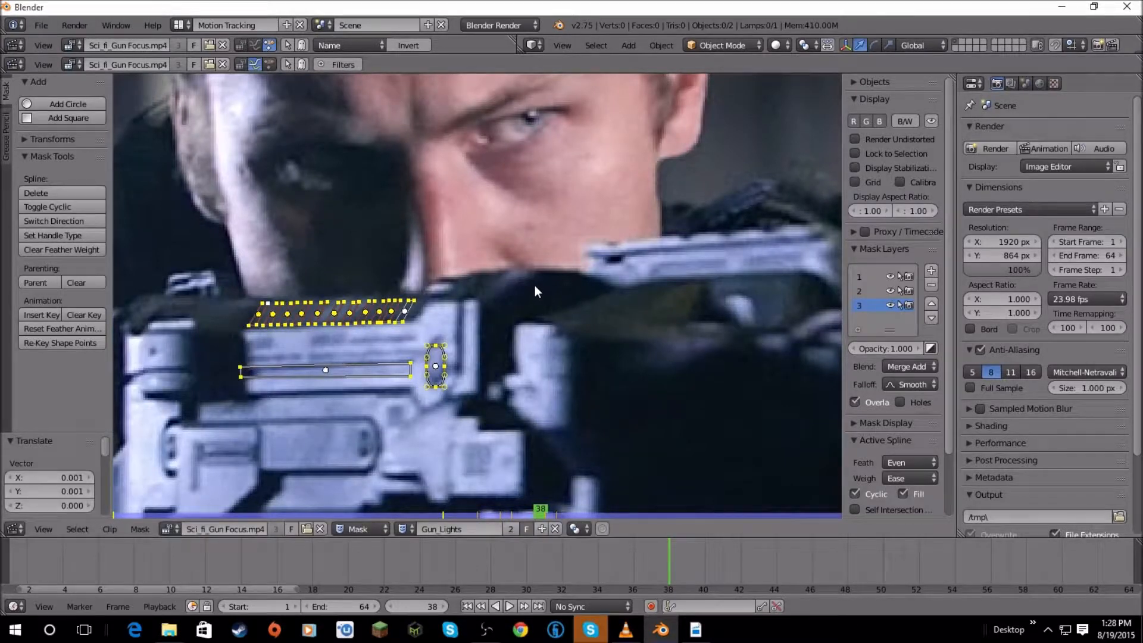
pyautogui.press('r')
pyautogui.click(536, 278)
pyautogui.press('i')
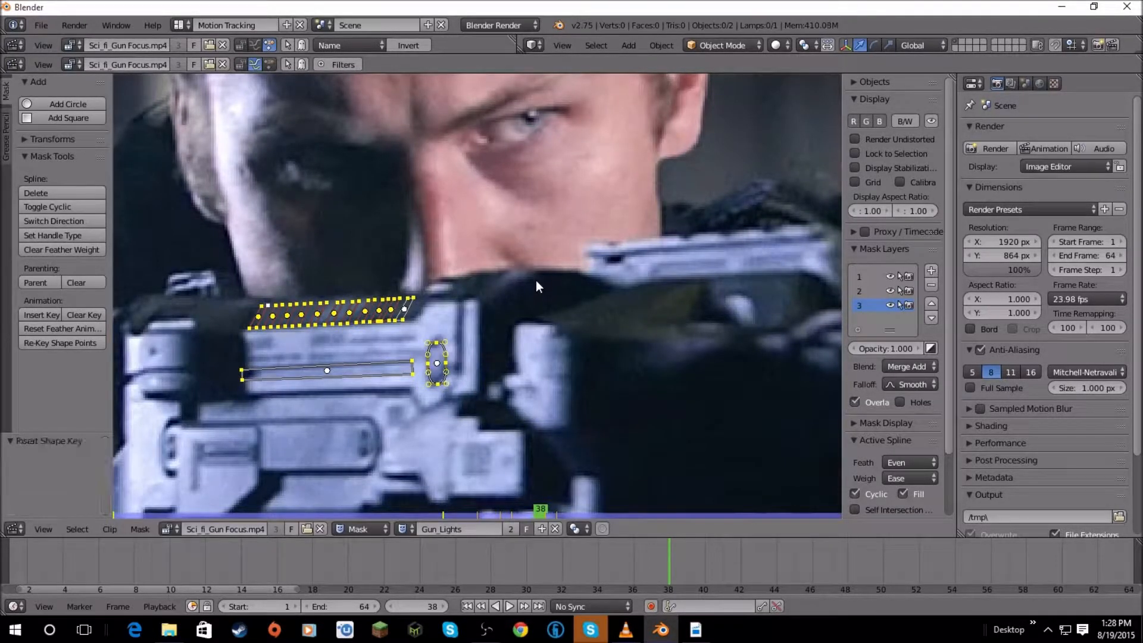
# At frame 37, shift the mask shapes 0.001 in X and 0.002 in Y and insert a shape key.
pyautogui.press('Left')
pyautogui.press('g')
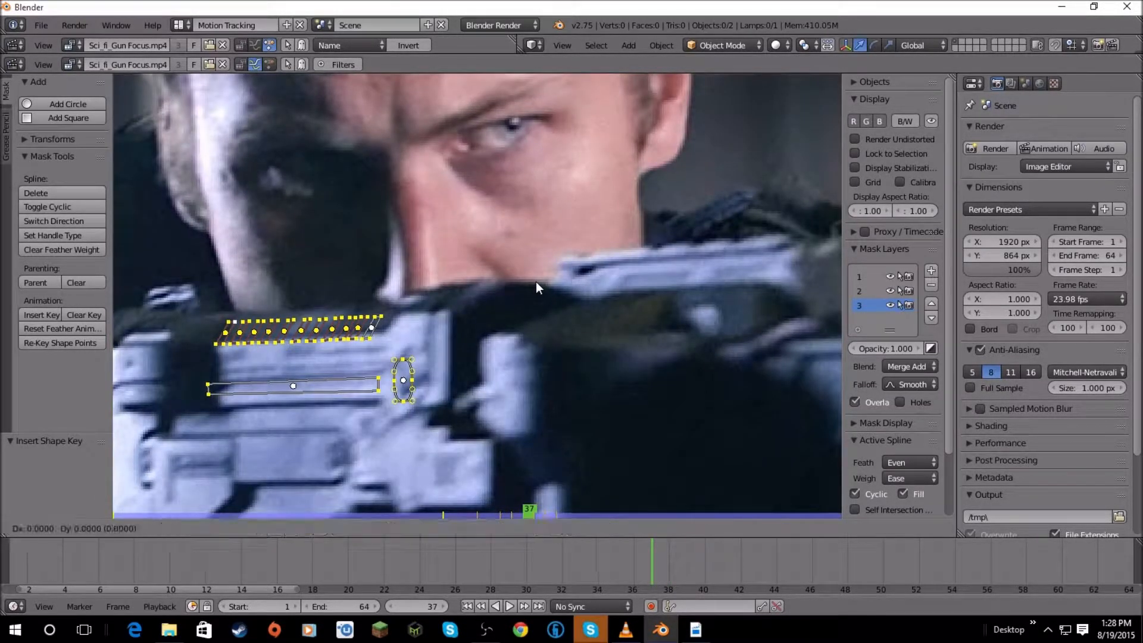
pyautogui.click(542, 274)
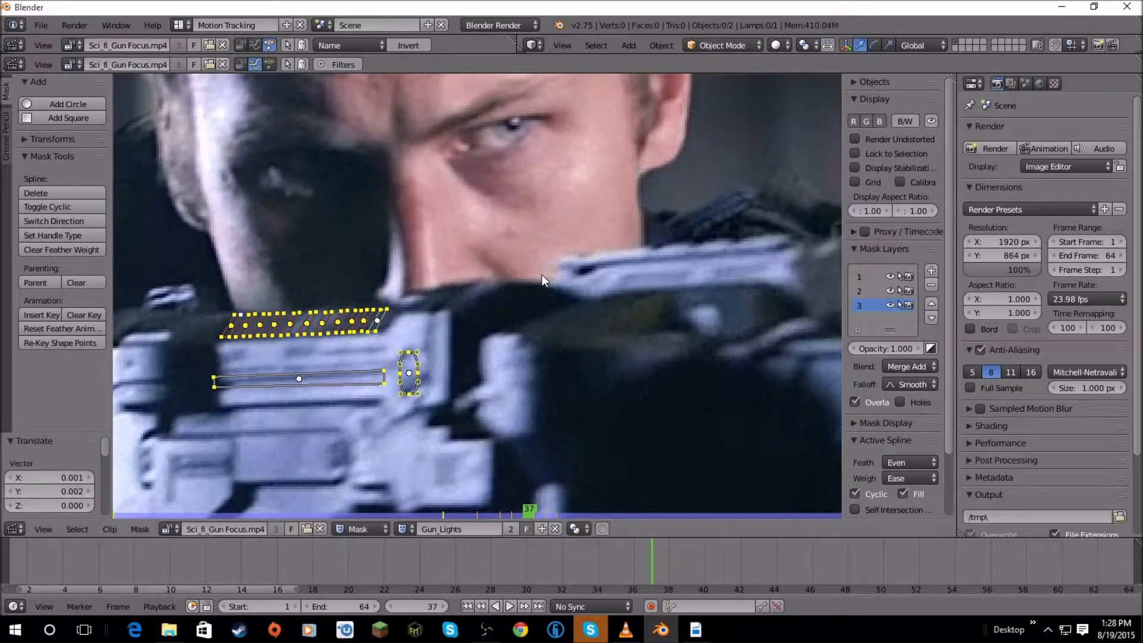
pyautogui.press('i')
# Step back to frame 34 and forward again to check the mask shapes against the moving gun.
pyautogui.press('Left')
pyautogui.press('Left')
pyautogui.press('Left')
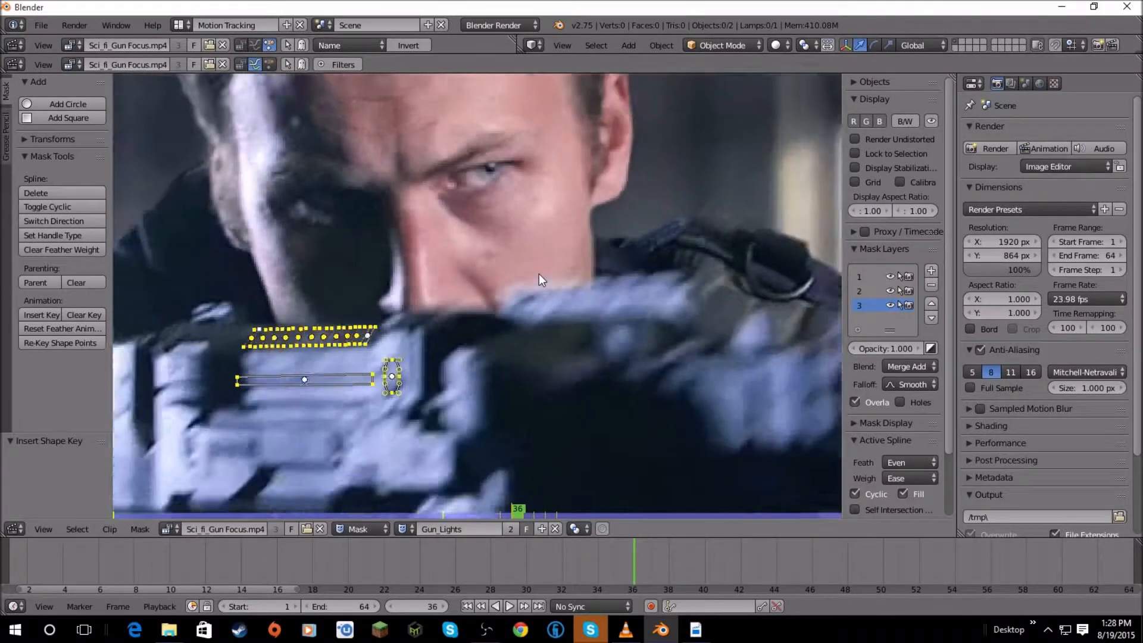
pyautogui.press('Left')
pyautogui.press('Left')
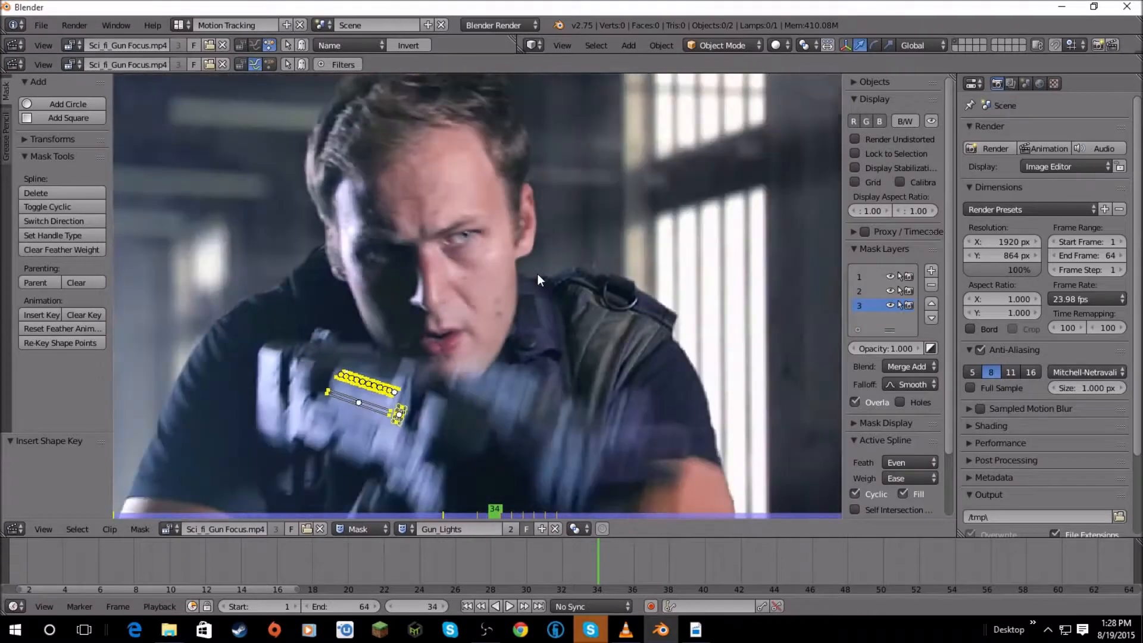
pyautogui.press('Right')
pyautogui.press('Right')
pyautogui.press('Right')
pyautogui.press('Left')
pyautogui.press('Right')
pyautogui.press('Right')
pyautogui.press('Right')
pyautogui.press('Right')
pyautogui.press('Right')
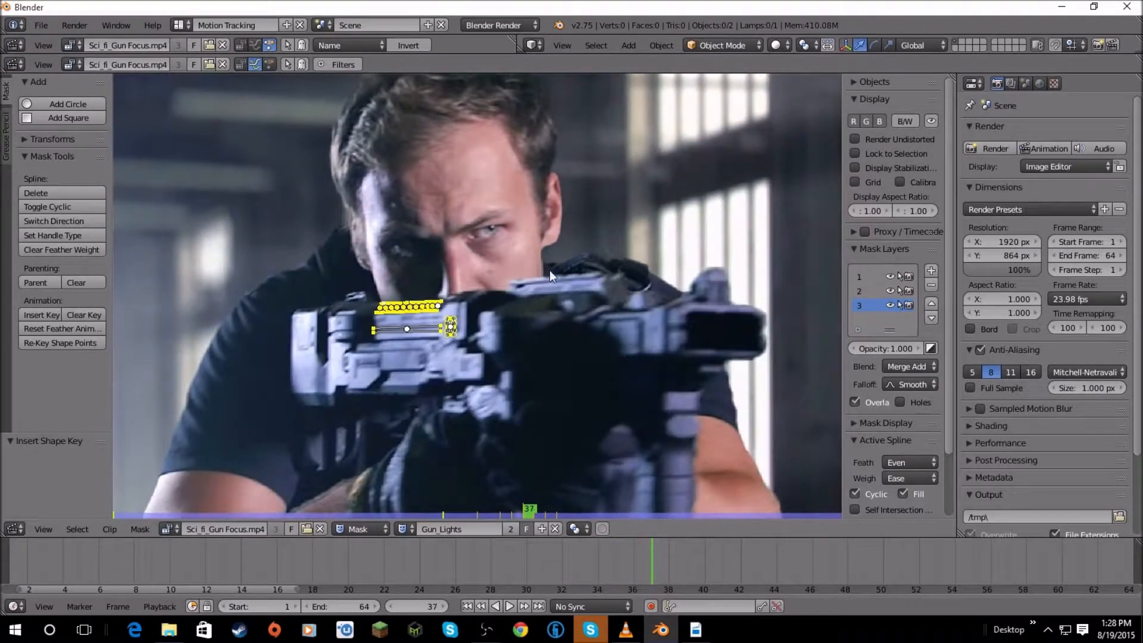
# Examine the mask shapes closely on the gun lights over the frames from 39 to 41.
pyautogui.keyDown('ctrl'); pyautogui.moveTo(564, 267); pyautogui.dragTo(614, 294, button='middle'); pyautogui.keyUp('ctrl')
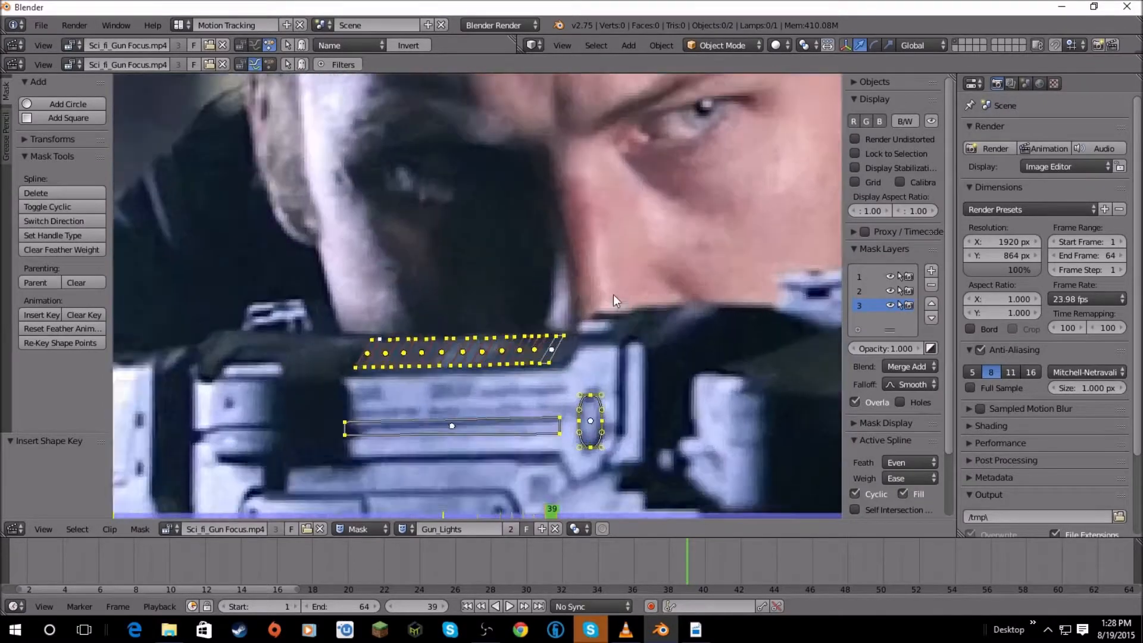
pyautogui.scroll(2, 605, 291)
pyautogui.scroll(-1, 605, 291)
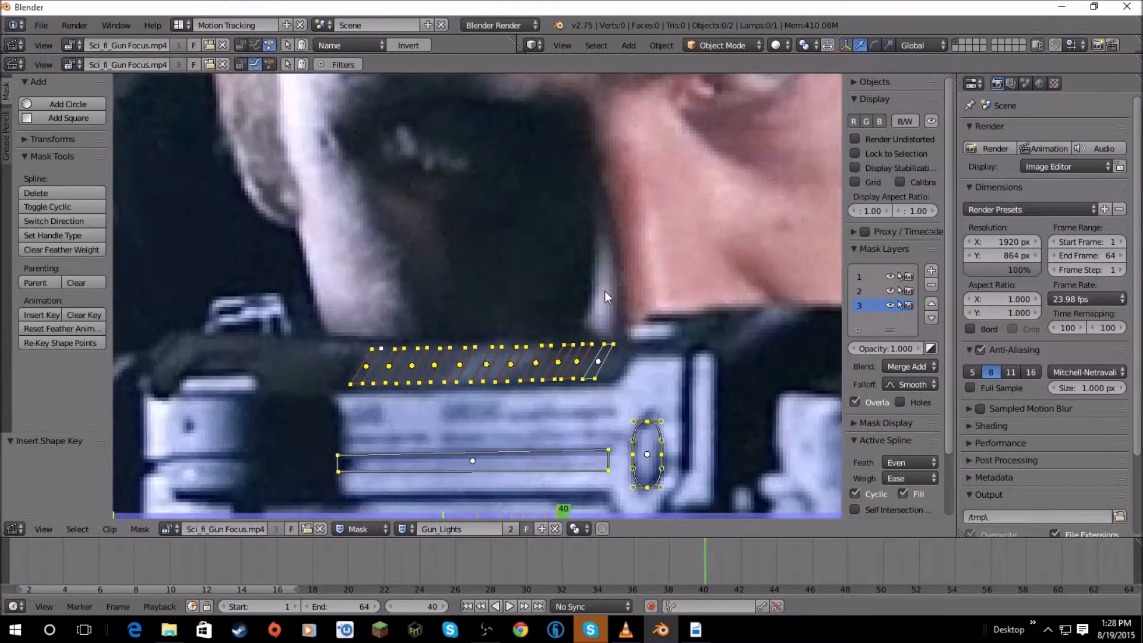
pyautogui.scroll(-1, 523, 280)
pyautogui.press('Right')
pyautogui.press('Right')
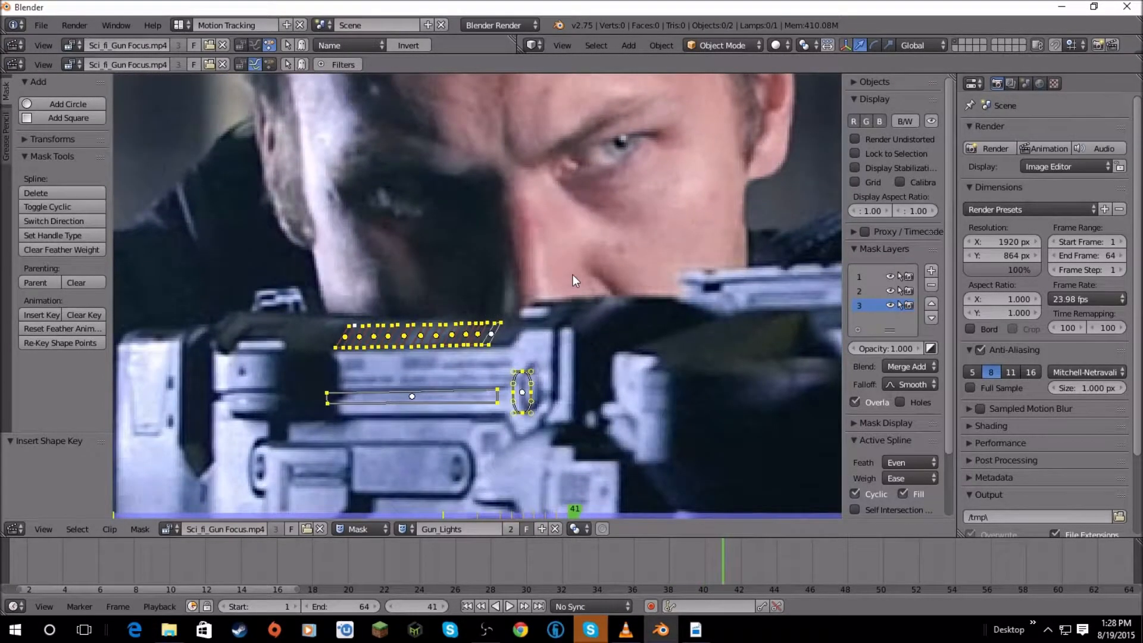
pyautogui.scroll(-1, 569, 274)
pyautogui.press('Left')
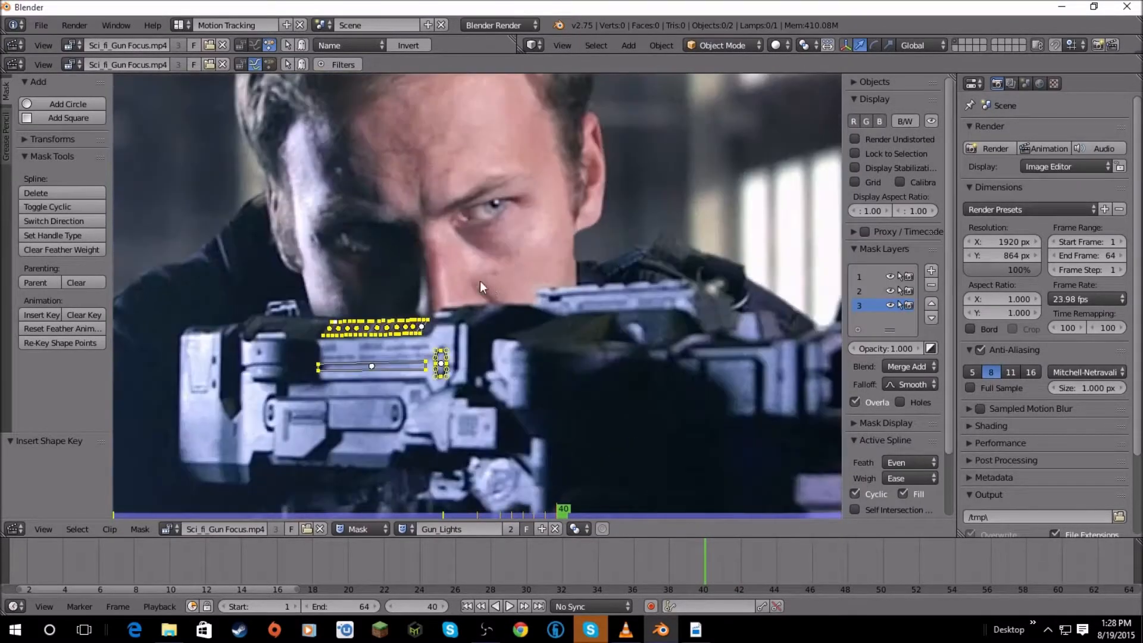
pyautogui.moveTo(480, 281); pyautogui.dragTo(531, 303, button='middle')
pyautogui.scroll(3, 463, 323)
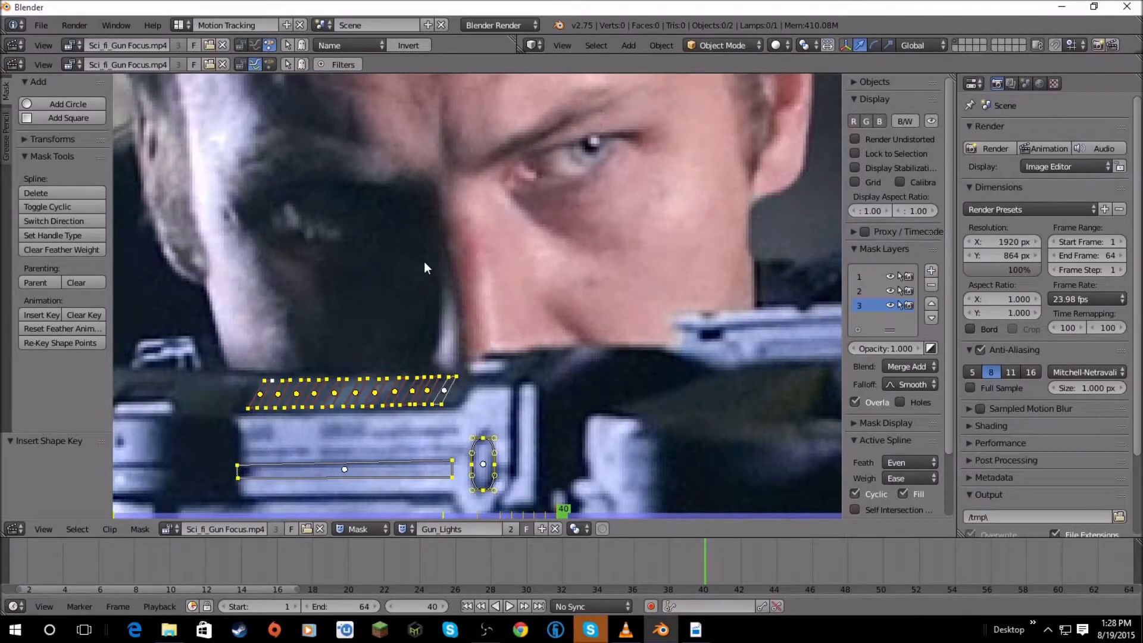
pyautogui.press('Right')
pyautogui.scroll(-3, 431, 270)
pyautogui.press('Right')
pyautogui.press('Left')
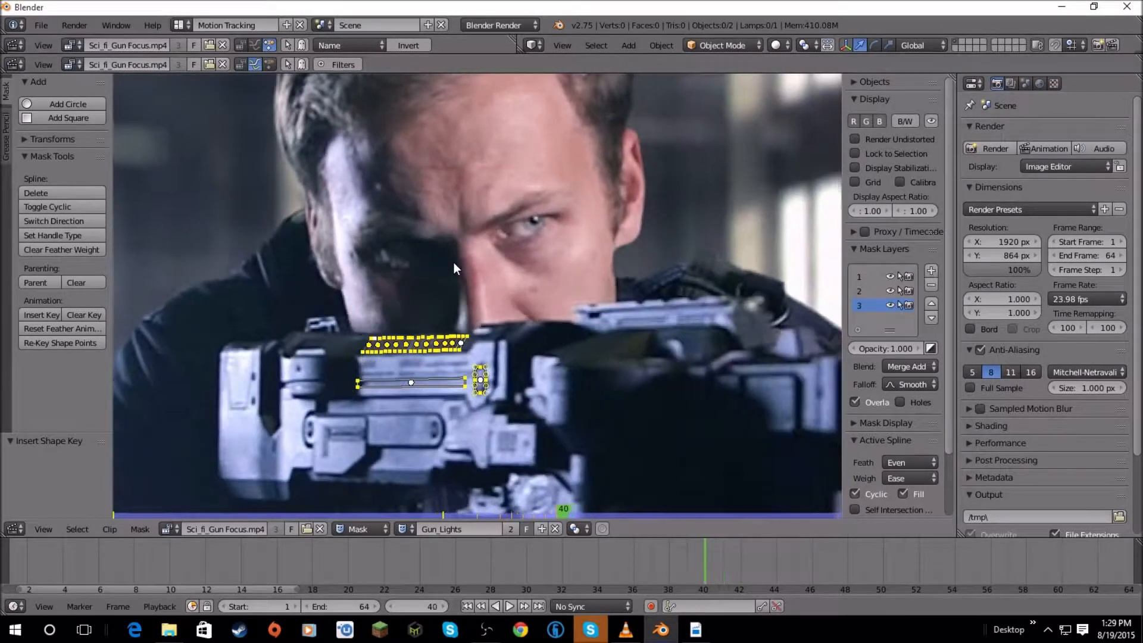
# At frame 41, shift the mask shapes 0.002 in X and 0.001 in Y and insert a shape key.
pyautogui.scroll(2, 471, 268)
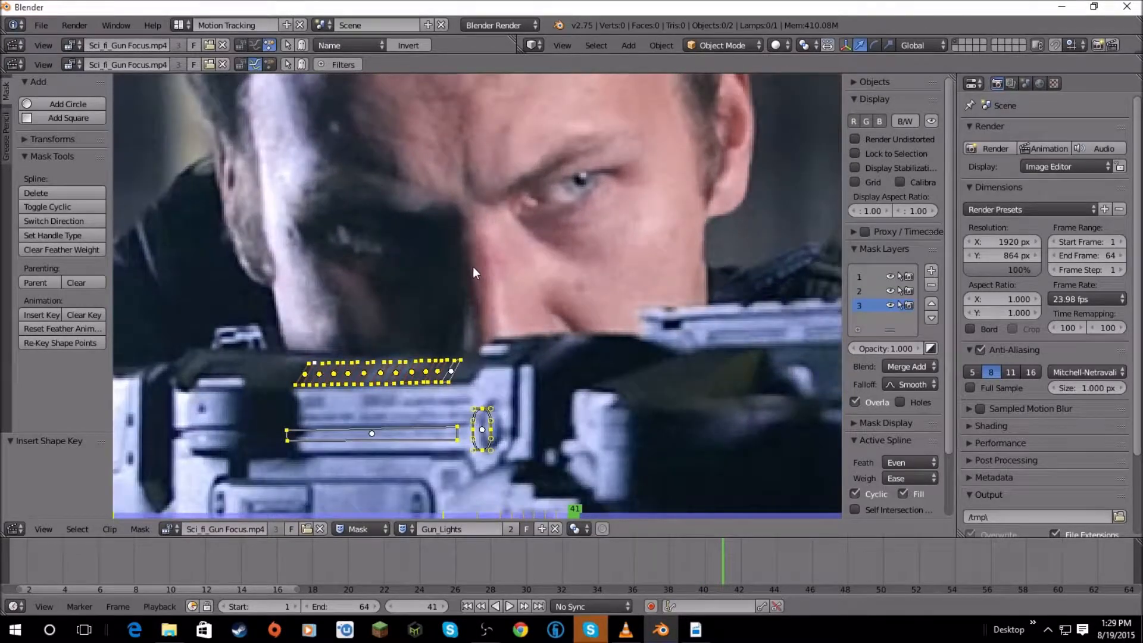
pyautogui.press('g')
pyautogui.click(483, 262)
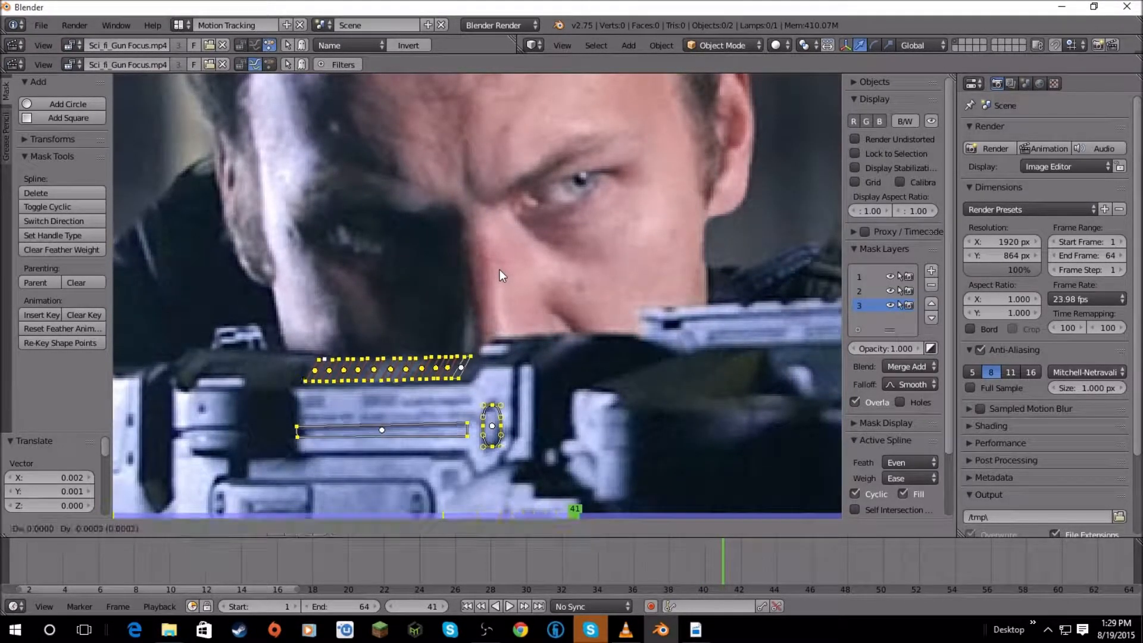
pyautogui.press('i')
# At frame 42, rotate the mask shapes clockwise to match the gun's tilt and correct them with a -2.404° rotation.
pyautogui.press('Right')
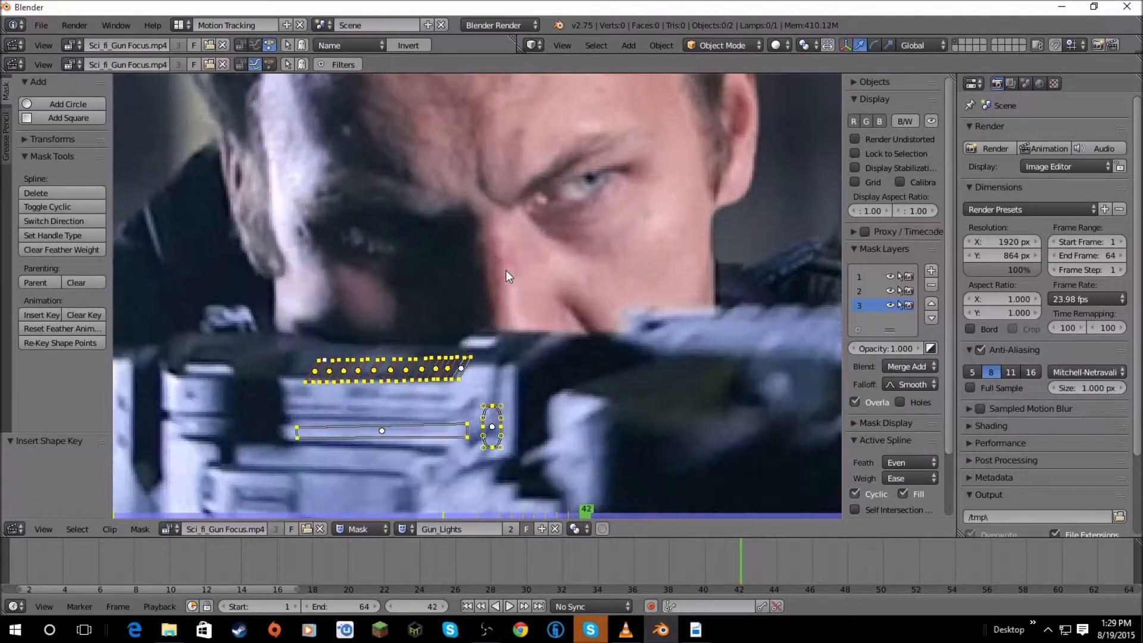
pyautogui.press('r')
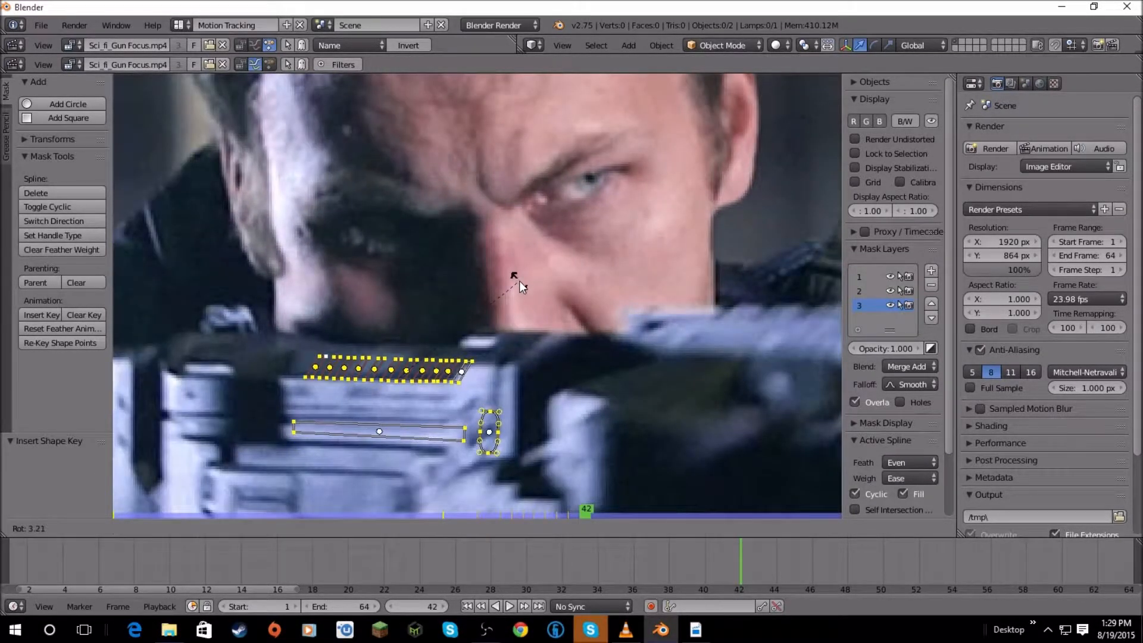
pyautogui.click(520, 281)
pyautogui.press('r')
pyautogui.click(520, 273)
# Move the mask shapes onto the gun lights, fine-tune their rotation, nudge them 0.0004922 in Y, and insert a shape key at frame 42.
pyautogui.press('g')
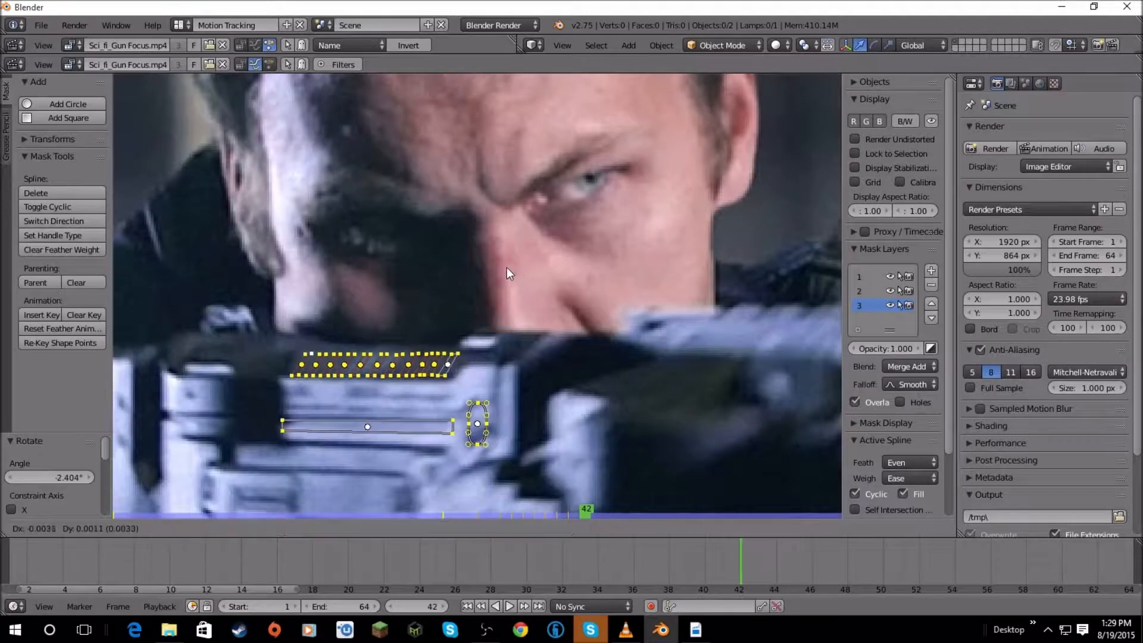
pyautogui.click(505, 266)
pyautogui.press('r')
pyautogui.click(509, 266)
pyautogui.press('g')
pyautogui.click(508, 266)
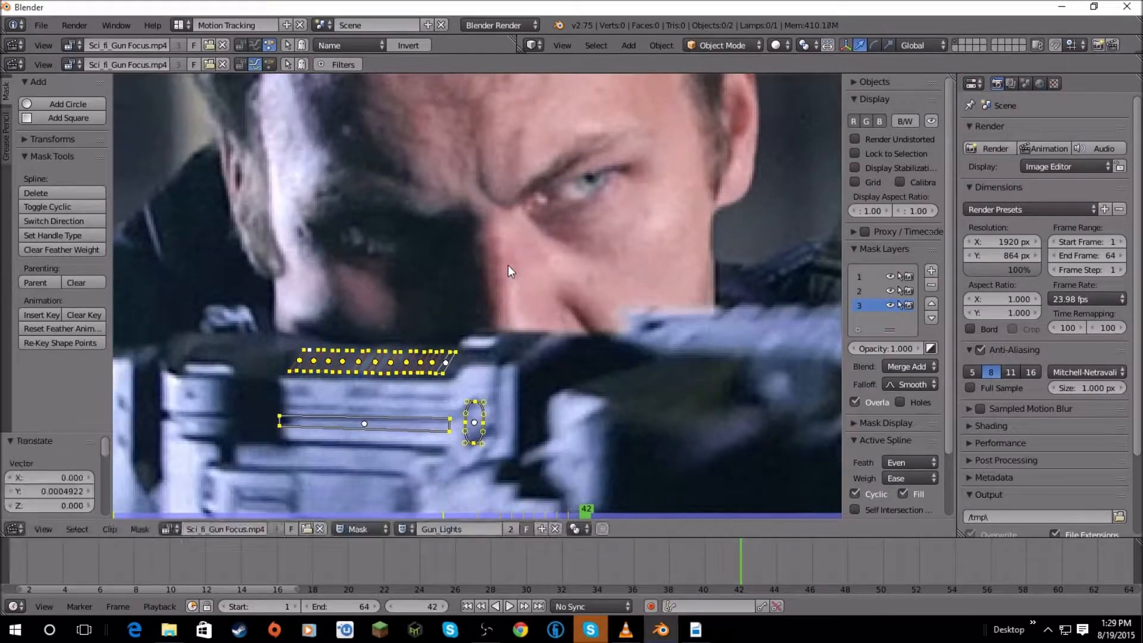
pyautogui.press('i')
# At frame 43, rotate the mask shapes 6.376° and 0.765°, shift them -0.006 in X and -0.005 in Y, and insert a shape key.
pyautogui.press('Right')
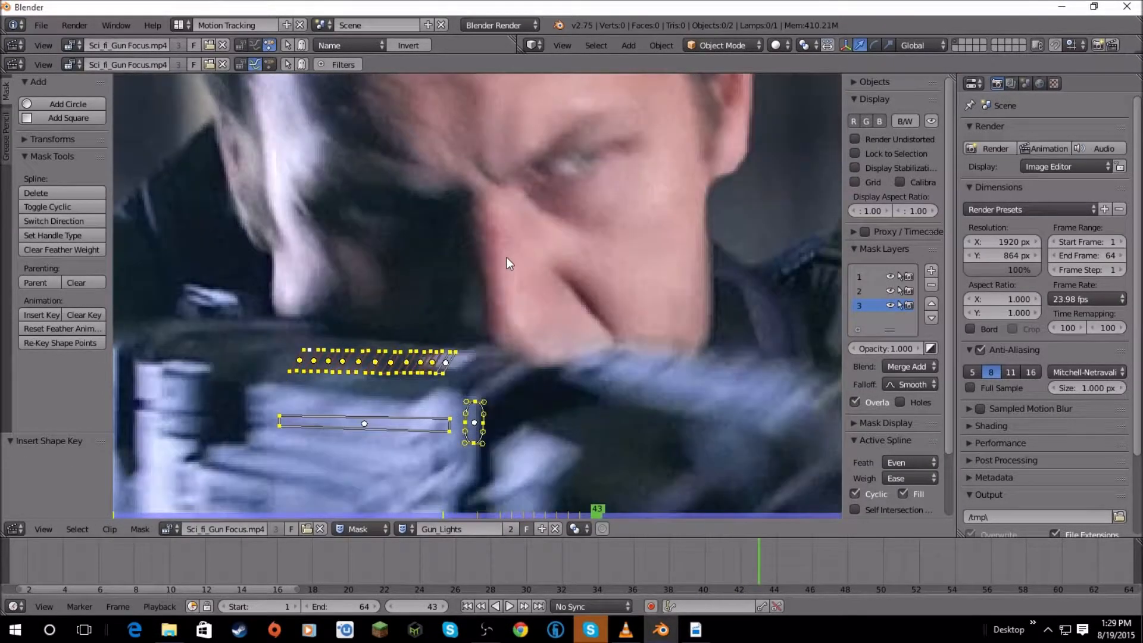
pyautogui.press('g')
pyautogui.click(503, 277)
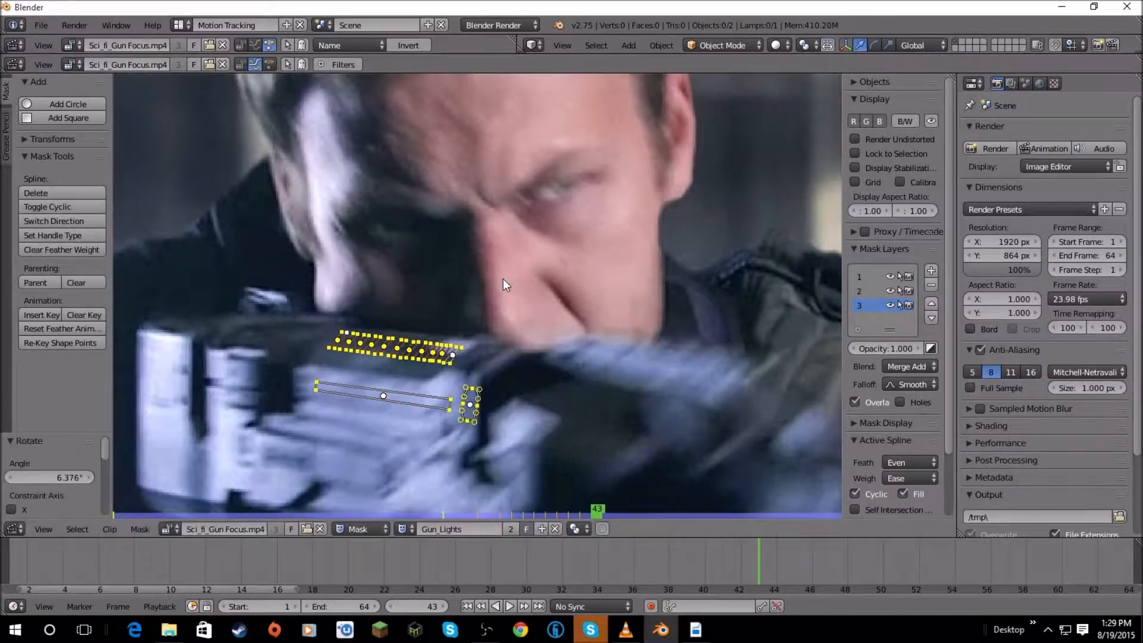
pyautogui.press('r')
pyautogui.click(481, 292)
pyautogui.press('g')
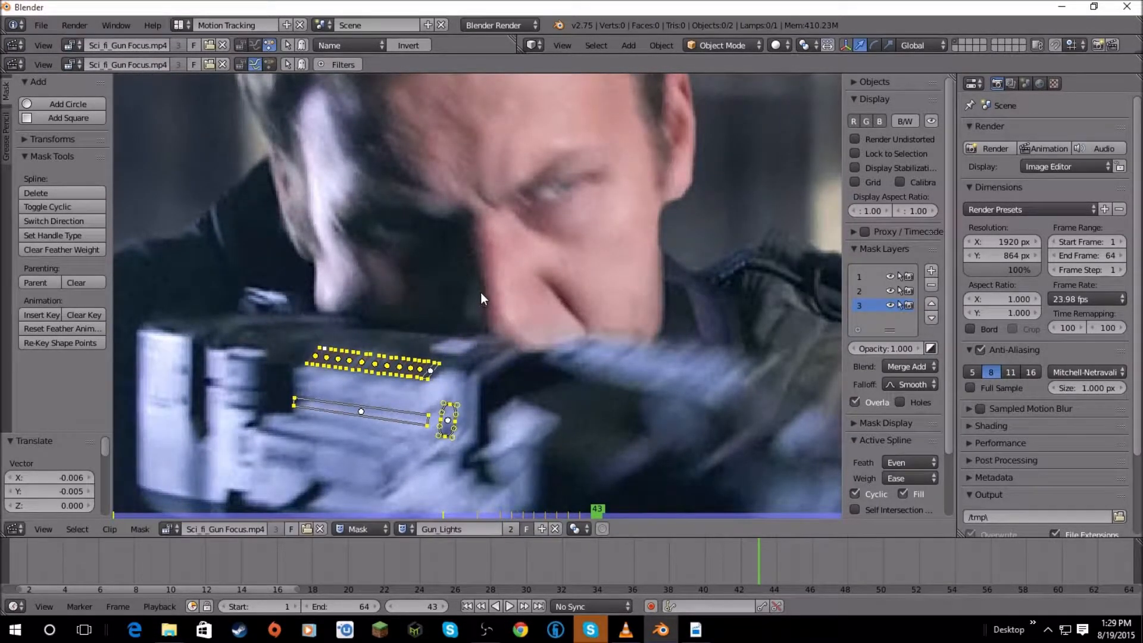
pyautogui.click(481, 289)
pyautogui.press('i')
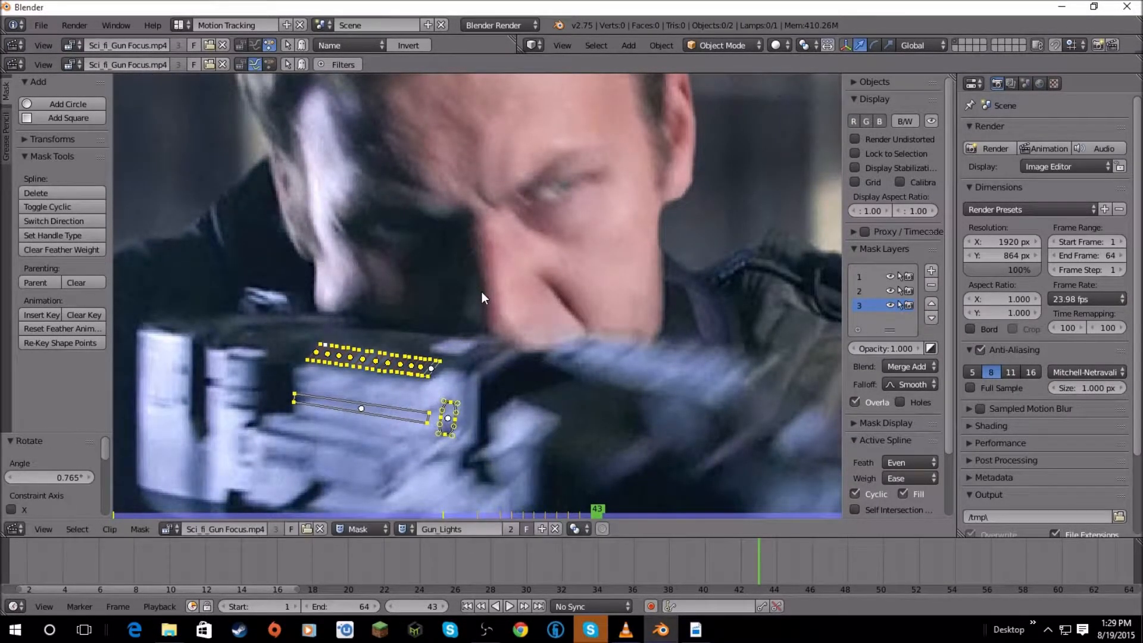
# At frame 44, shift the mask shapes -0.011 in X and -0.002 in Y and rotate them 8.104°.
pyautogui.press('Right')
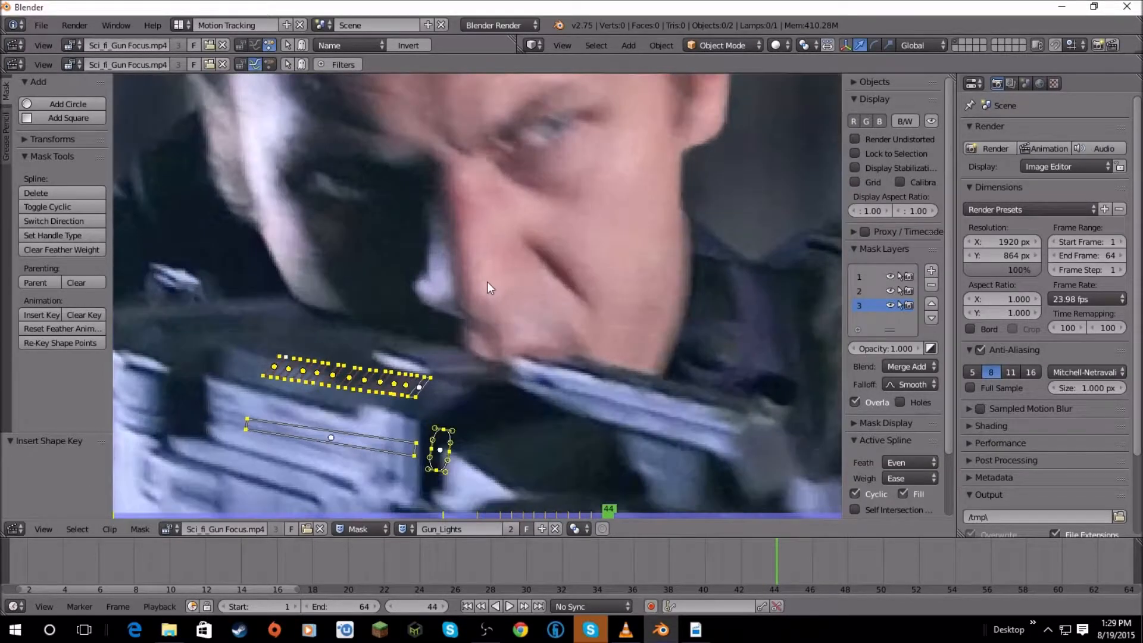
pyautogui.press('g')
pyautogui.click(527, 270)
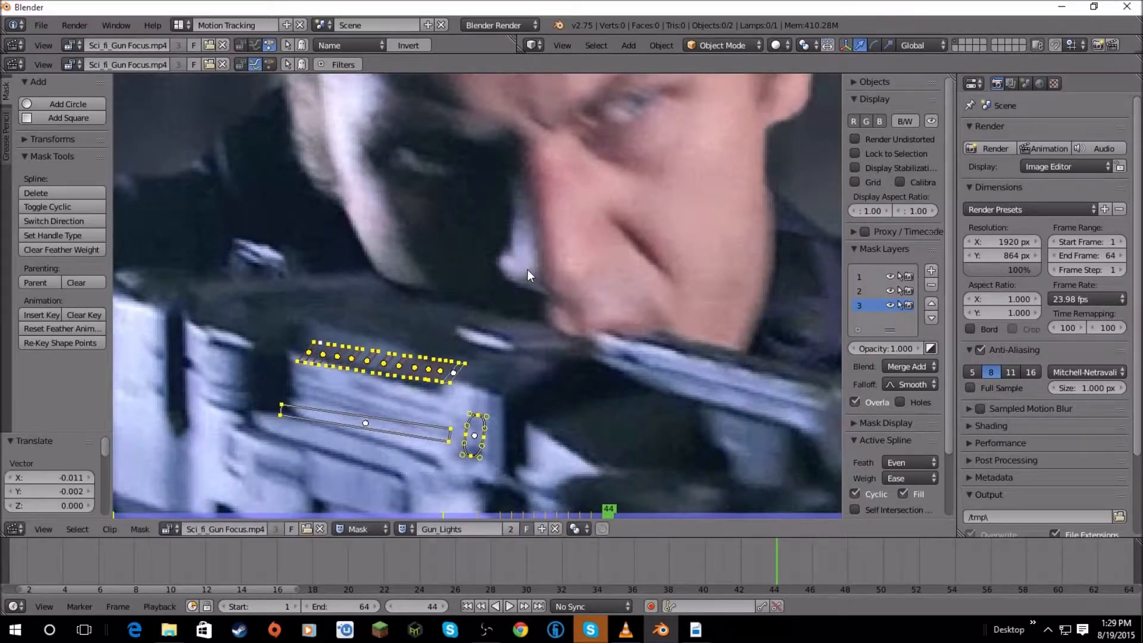
pyautogui.press('r')
pyautogui.click(524, 299)
# At frame 44, nudge all the mask shapes by -0.001 in X and 0.002 in Y over the gun lights.
pyautogui.press('g')
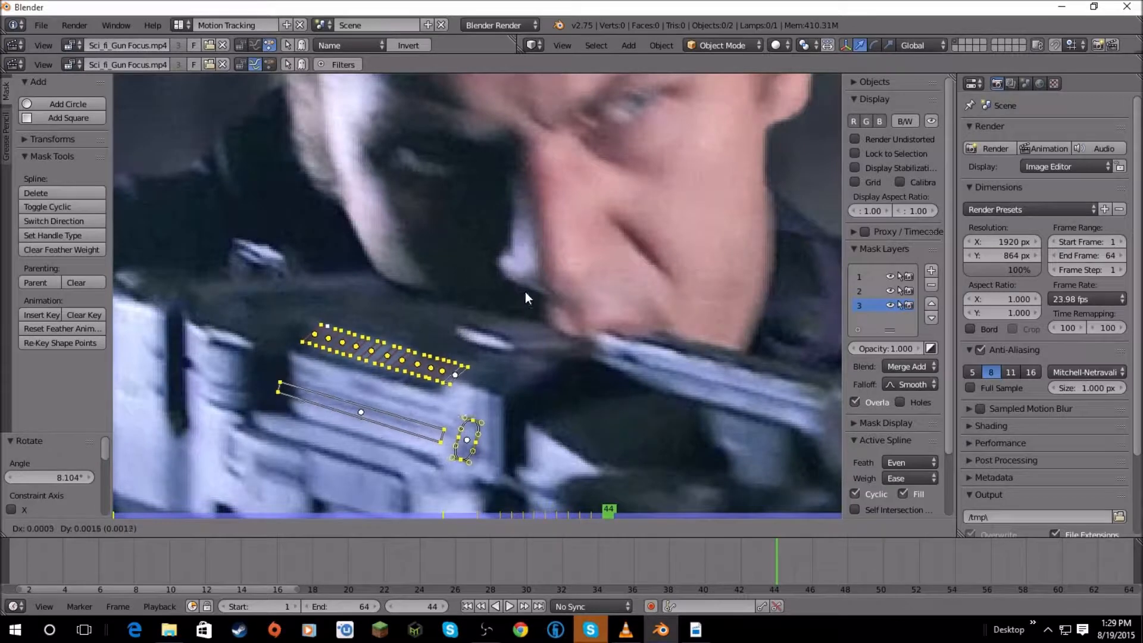
pyautogui.click(517, 290)
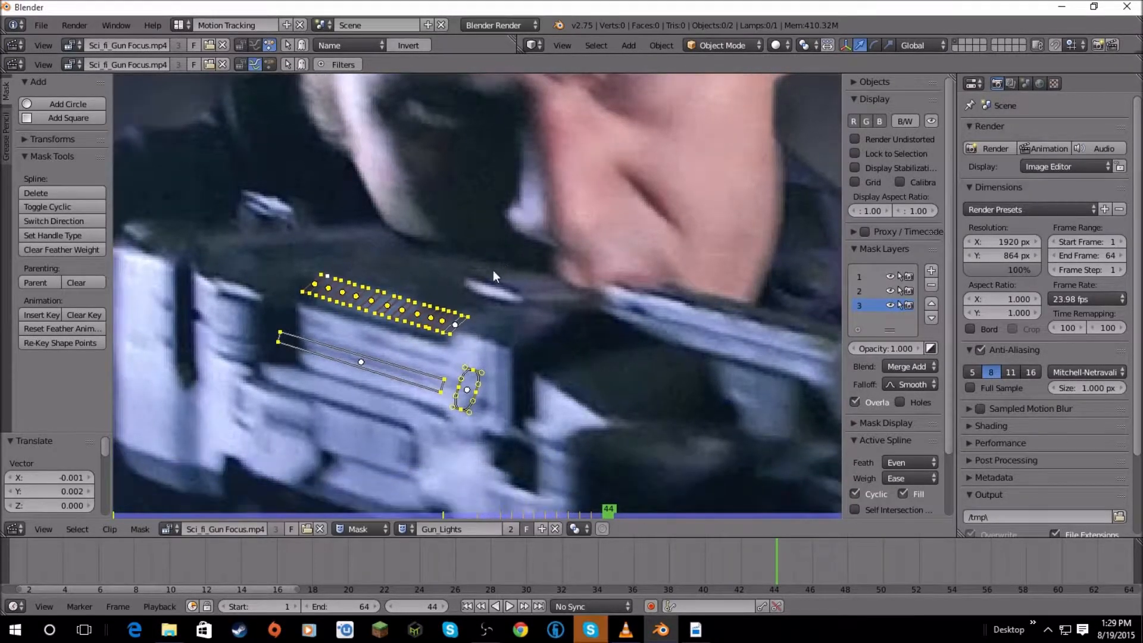
pyautogui.scroll(2, 353, 306)
pyautogui.moveTo(353, 306); pyautogui.dragTo(462, 282, button='middle')
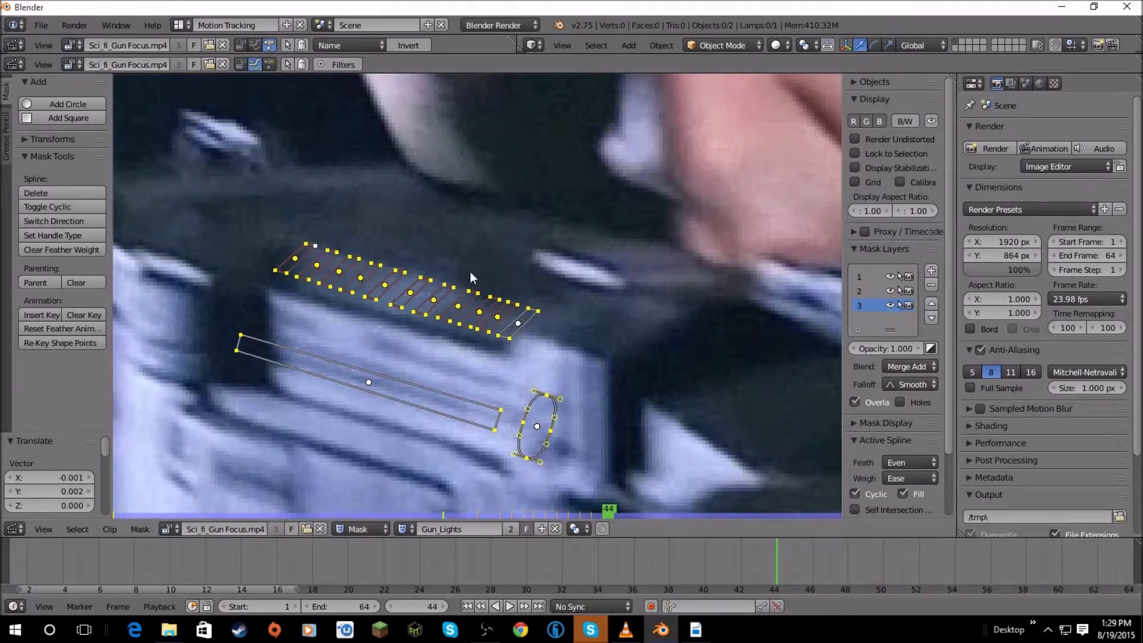
pyautogui.scroll(-2, 470, 271)
pyautogui.moveTo(347, 302); pyautogui.dragTo(487, 305, button='middle')
pyautogui.scroll(1, 487, 305)
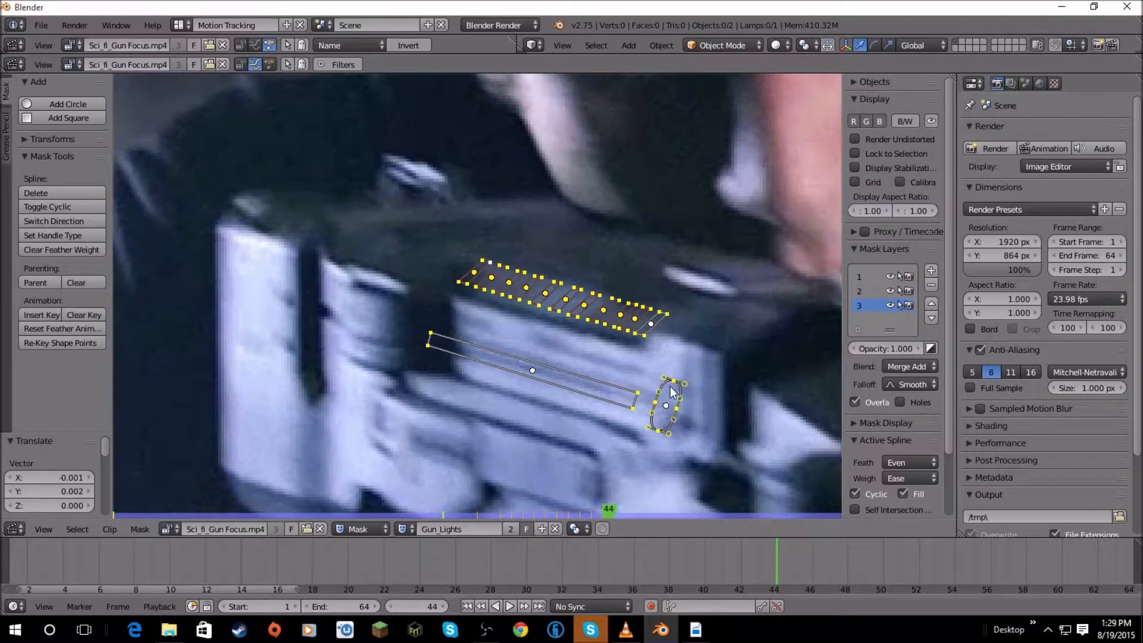
# Rotate only the oval mask about -14.5° to stand upright and shift it 0.002 in X and -0.0005208 in Y.
pyautogui.rightClick(667, 402)
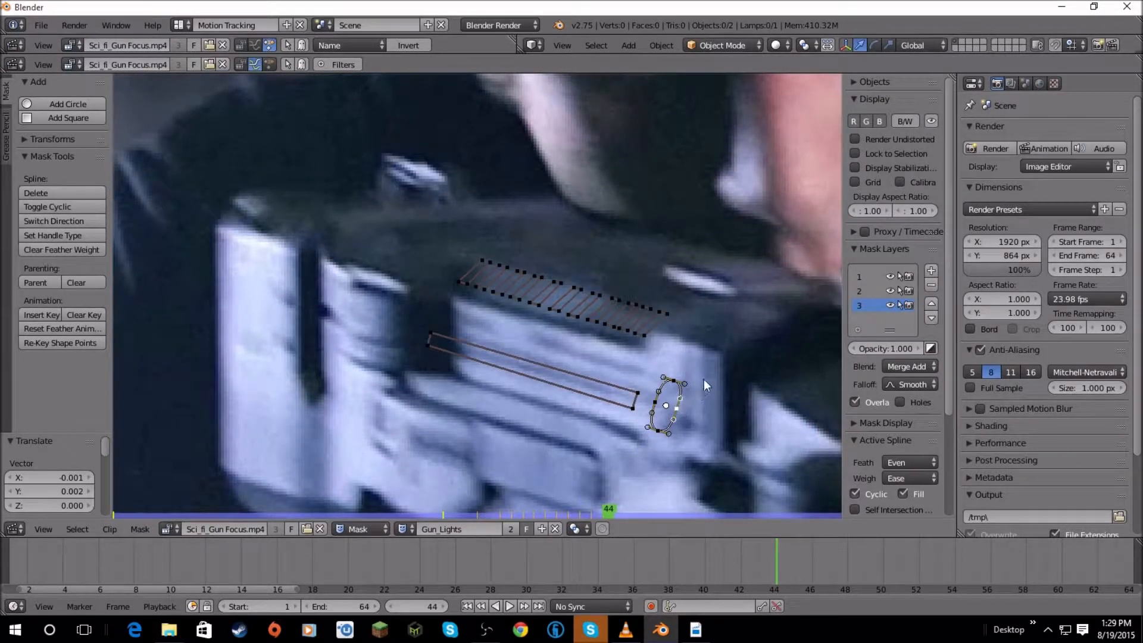
pyautogui.press('c')
pyautogui.moveTo(670, 406); pyautogui.dragTo(666, 419)
pyautogui.press('r')
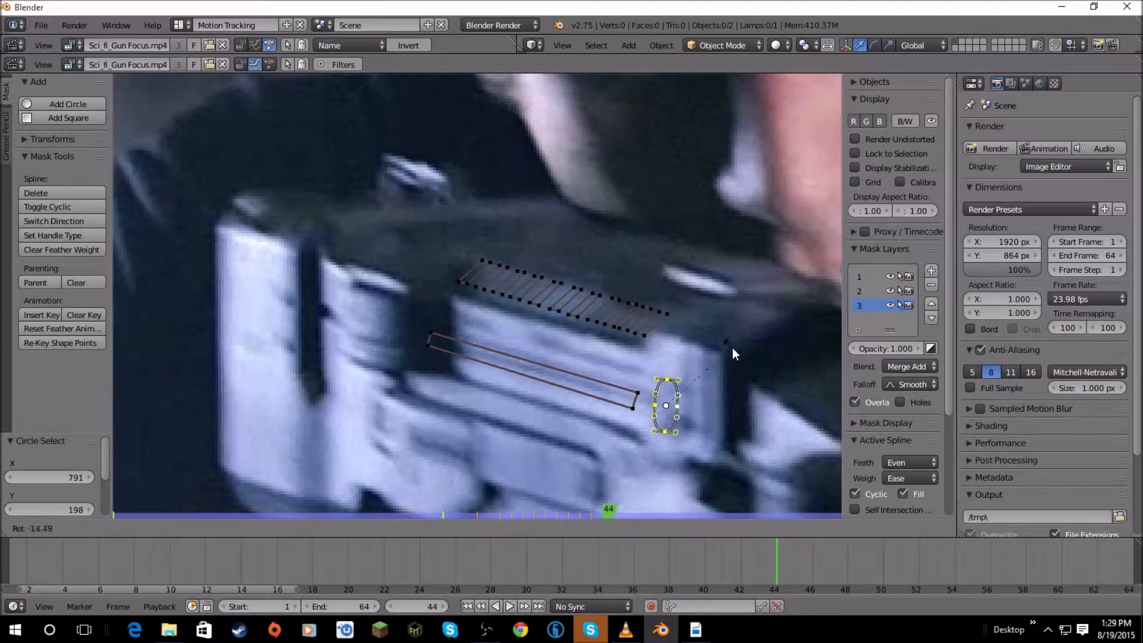
pyautogui.click(741, 352)
pyautogui.scroll(-2, 638, 369)
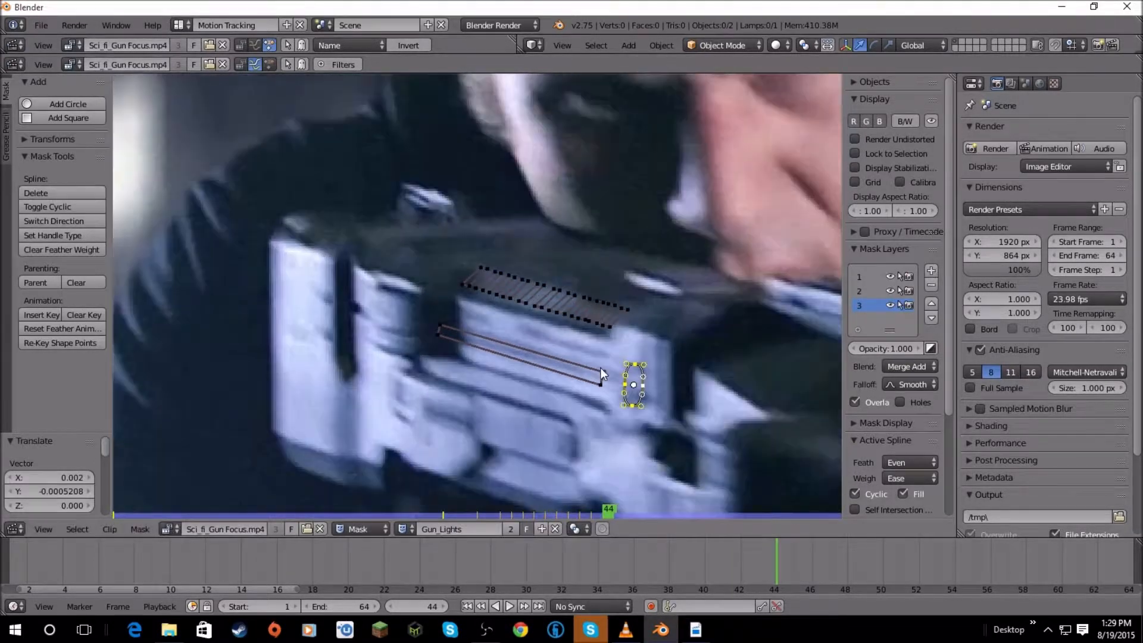
# Shift the long strip mask 0.002 in X and 0.0001641 in Y, rotate it 1.178°, and insert a shape key at frame 44.
pyautogui.rightClick(603, 376)
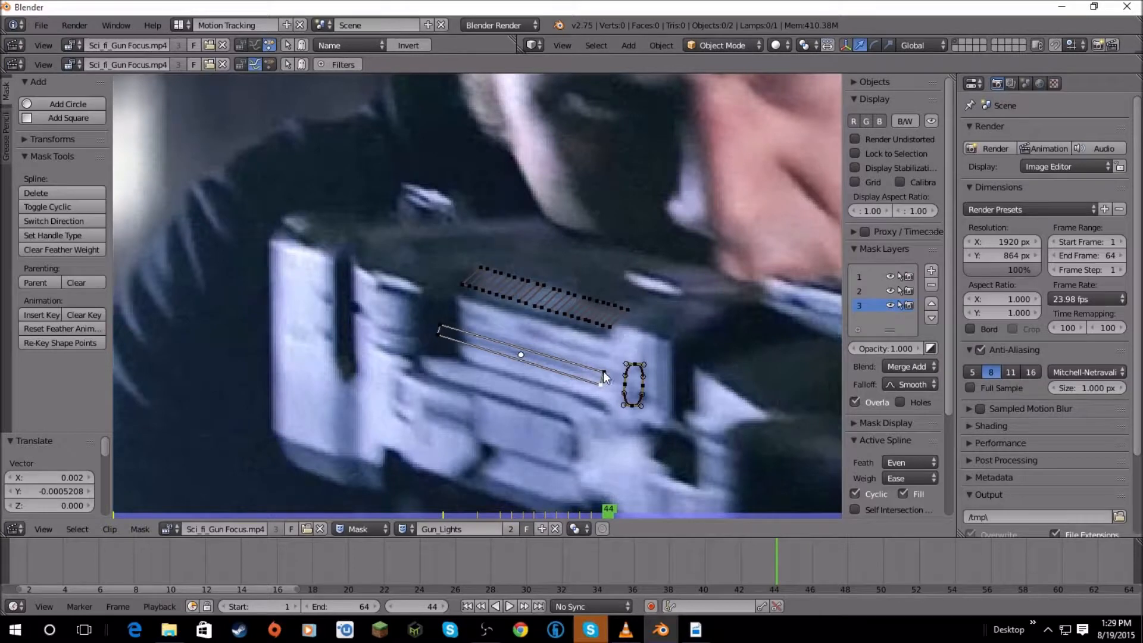
pyautogui.keyDown('shift'); pyautogui.rightClick(441, 326); pyautogui.keyUp('shift')
pyautogui.press('g')
pyautogui.click(524, 336)
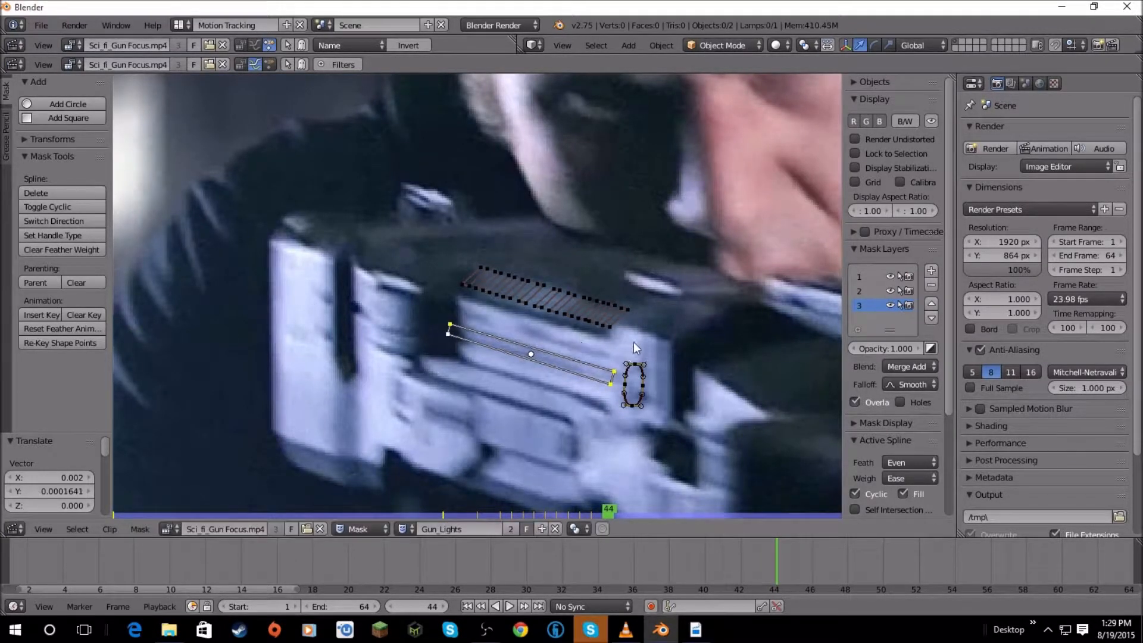
pyautogui.press('r')
pyautogui.click(666, 329)
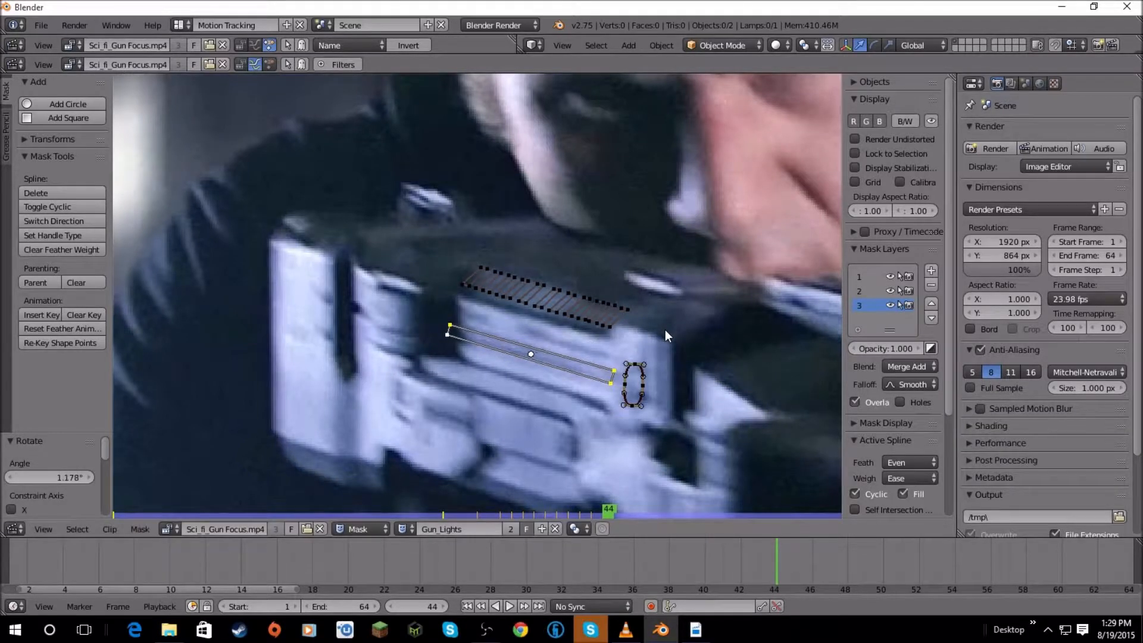
pyautogui.press('i')
# Select all mask shapes and go back and forth between frames 42 and 44 to check how they follow the gun.
pyautogui.scroll(-4, 661, 328)
pyautogui.moveTo(586, 311); pyautogui.dragTo(457, 297, button='middle')
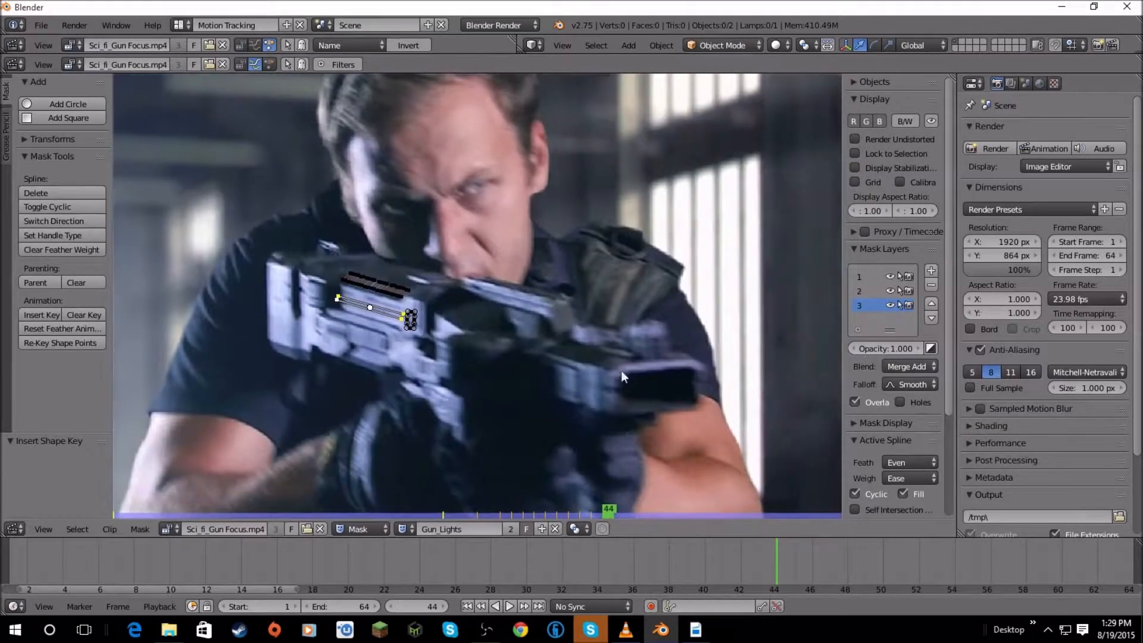
pyautogui.scroll(3, 632, 386)
pyautogui.moveTo(453, 339); pyautogui.dragTo(466, 339, button='middle')
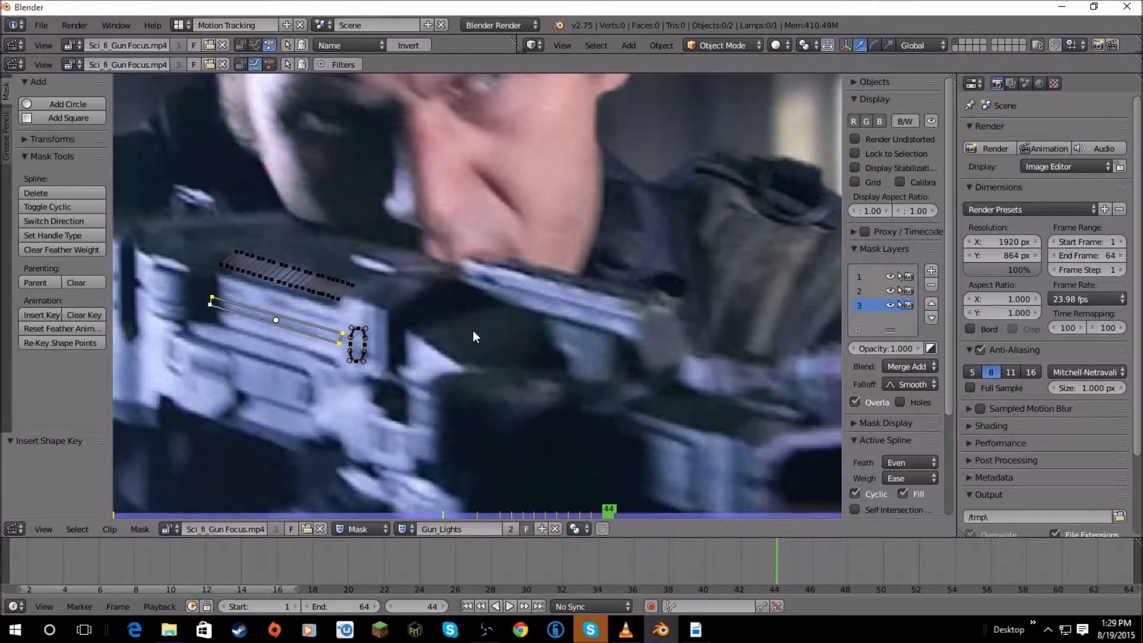
pyautogui.press('a')
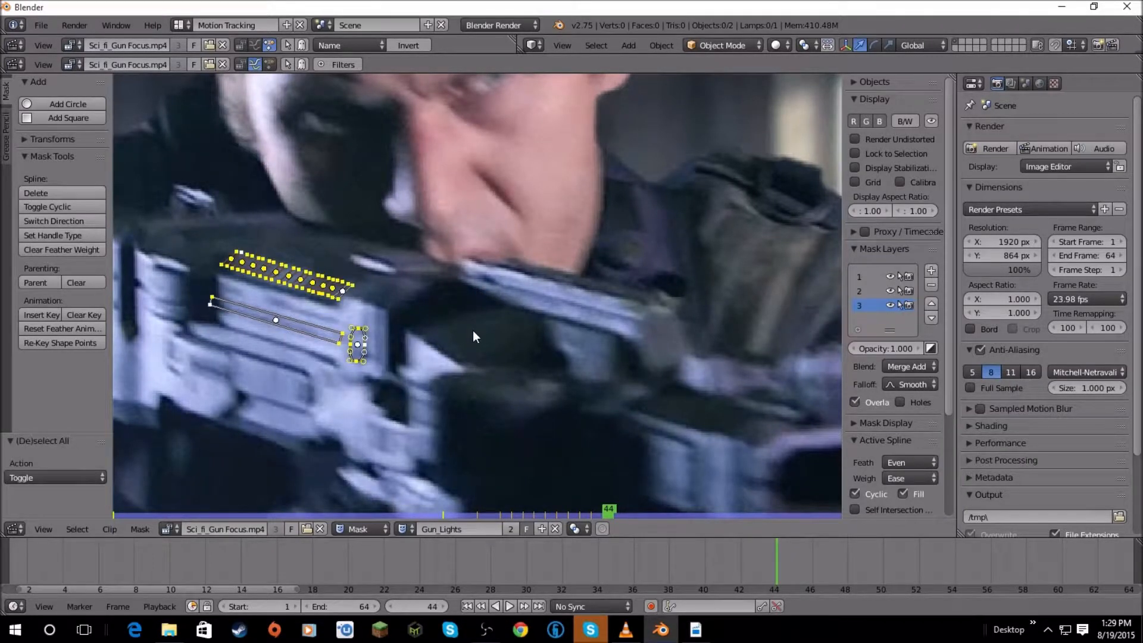
pyautogui.press('Left')
pyautogui.press('Left')
pyautogui.press('Left')
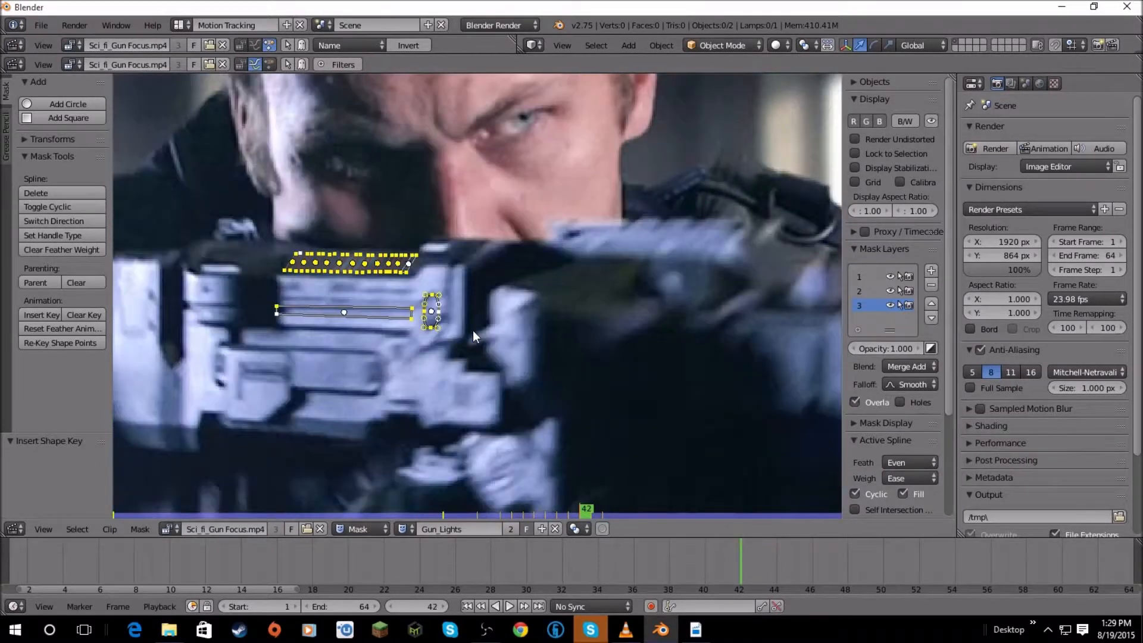
pyautogui.press('Right')
pyautogui.press('Right')
pyautogui.press('Right')
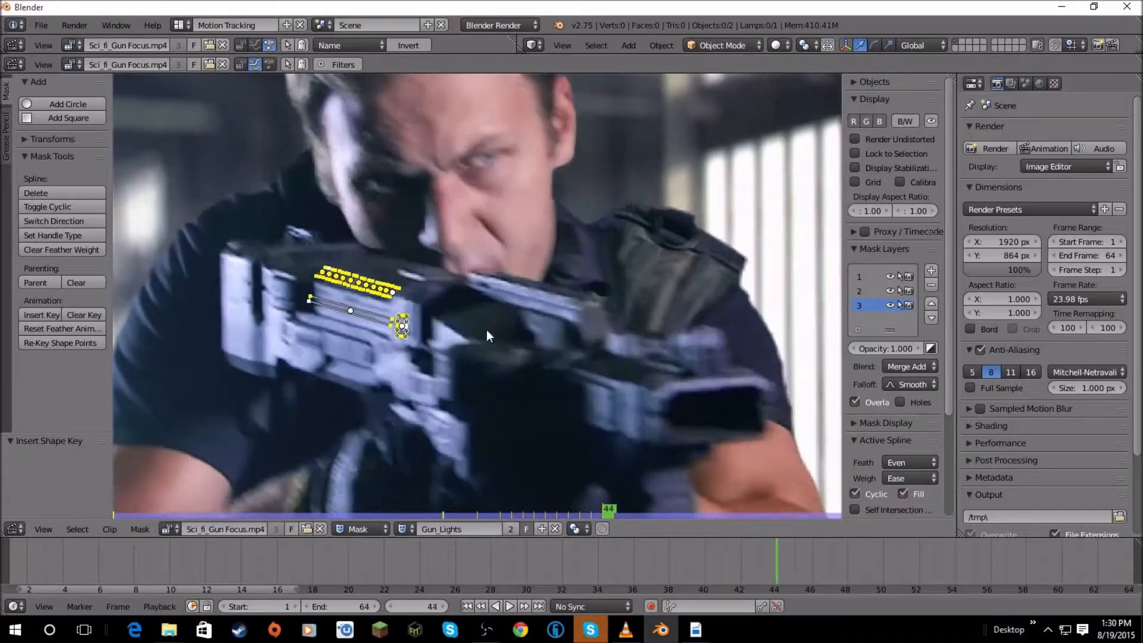
pyautogui.press('Left')
pyautogui.press('Left')
pyautogui.press('Left')
pyautogui.press('Right')
pyautogui.press('Right')
pyautogui.press('Right')
pyautogui.press('Right')
pyautogui.press('Left')
pyautogui.press('Left')
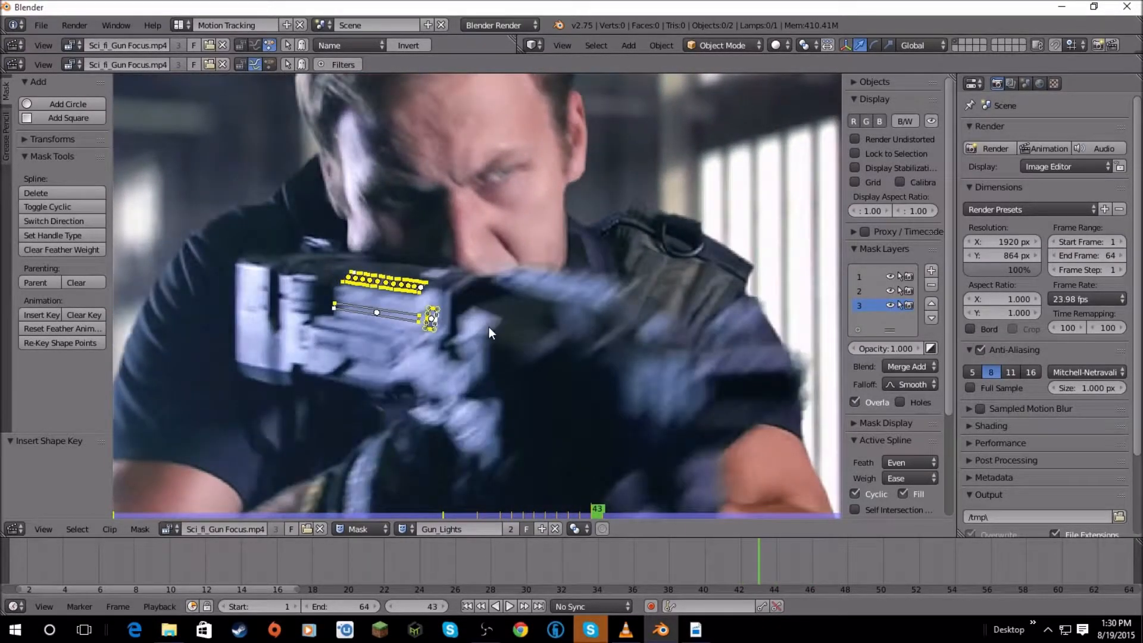
pyautogui.press('Right')
pyautogui.press('Left')
pyautogui.moveTo(488, 327); pyautogui.dragTo(600, 368, button='middle')
pyautogui.press('Right')
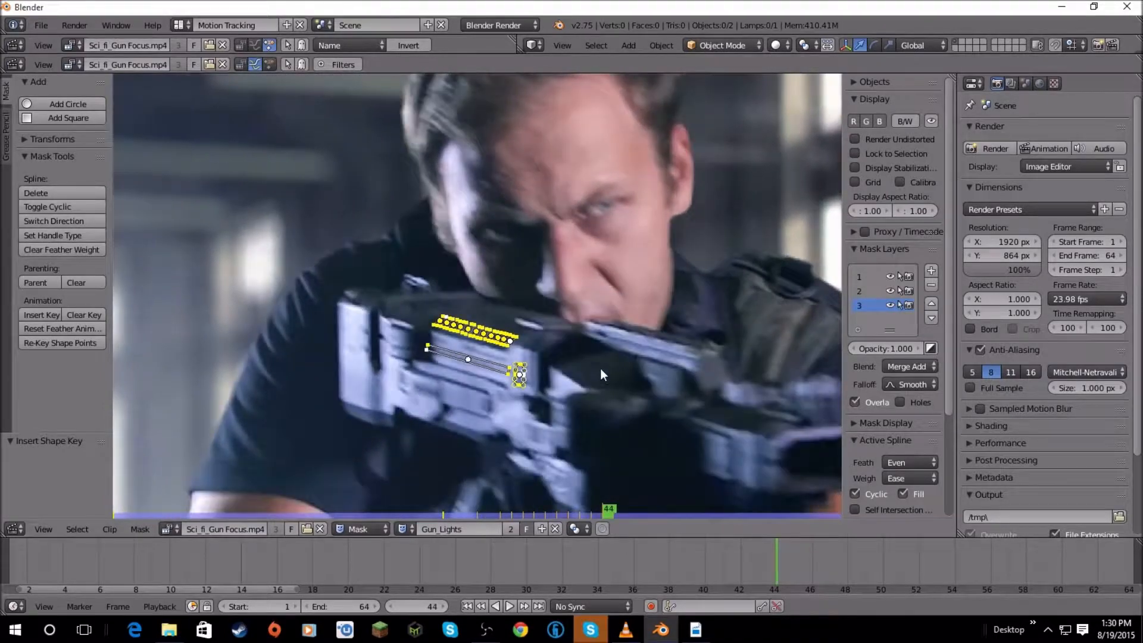
pyautogui.scroll(3, 563, 359)
pyautogui.press('Left')
pyautogui.scroll(-2, 562, 359)
pyautogui.press('Right')
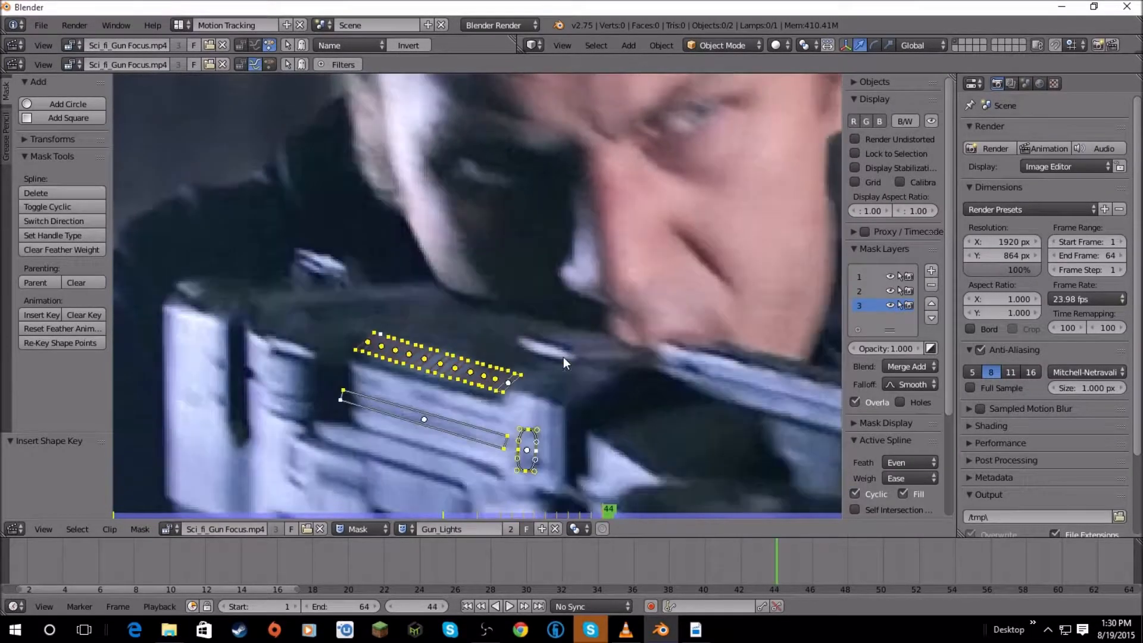
# At frame 45, shift all the mask shapes -0.007 in X and 0.011 in Y and rotate them -6.521°.
pyautogui.press('Right')
pyautogui.scroll(1, 577, 355)
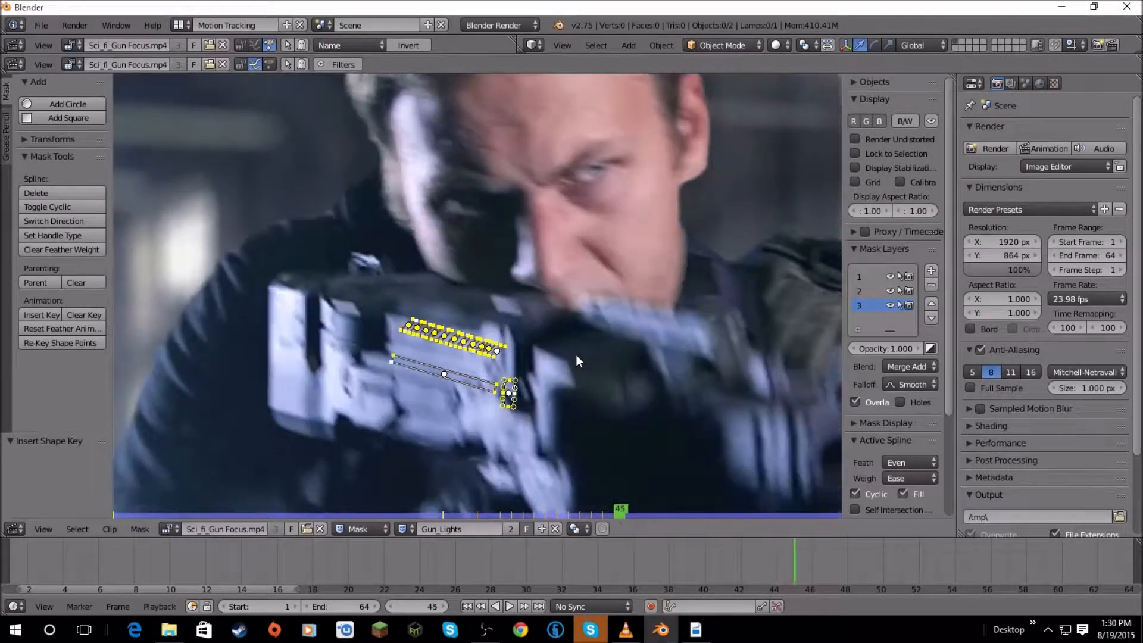
pyautogui.press('g')
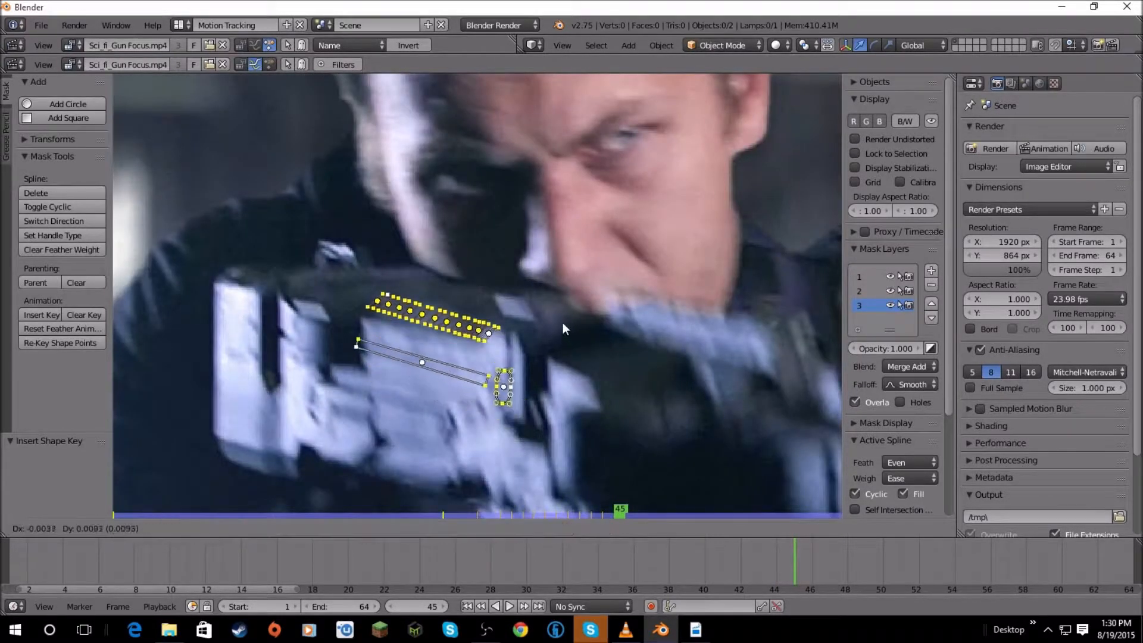
pyautogui.click(552, 318)
pyautogui.press('r')
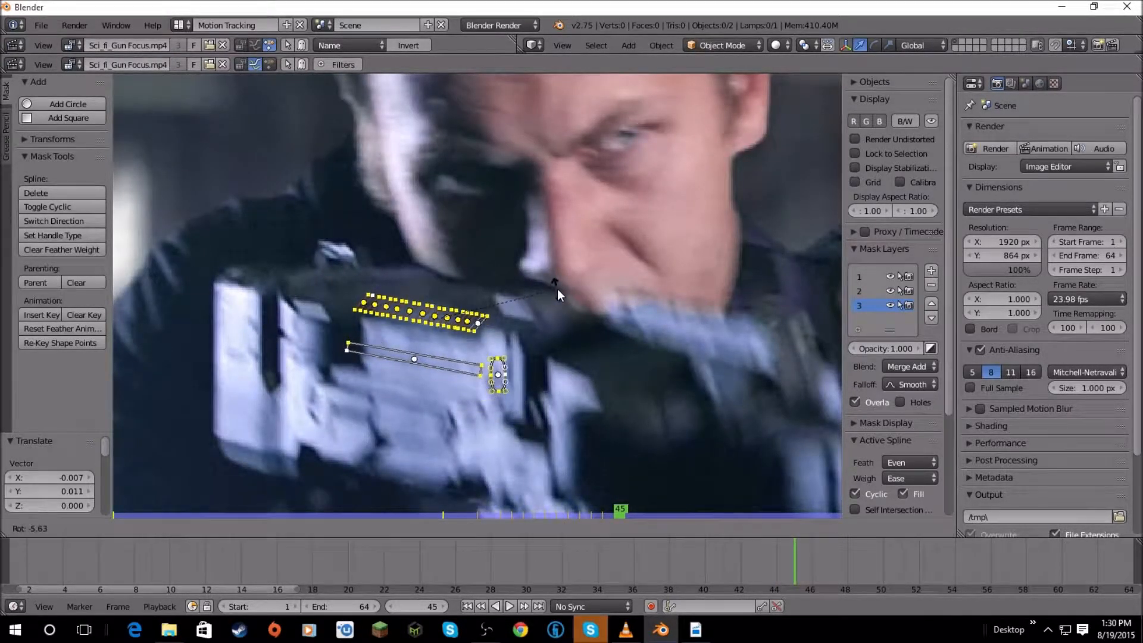
pyautogui.click(557, 287)
# Nudge the mask shapes 0.0008268 in X and -0.0002067 in Y and rotate them about 1.7° at frame 45.
pyautogui.press('g')
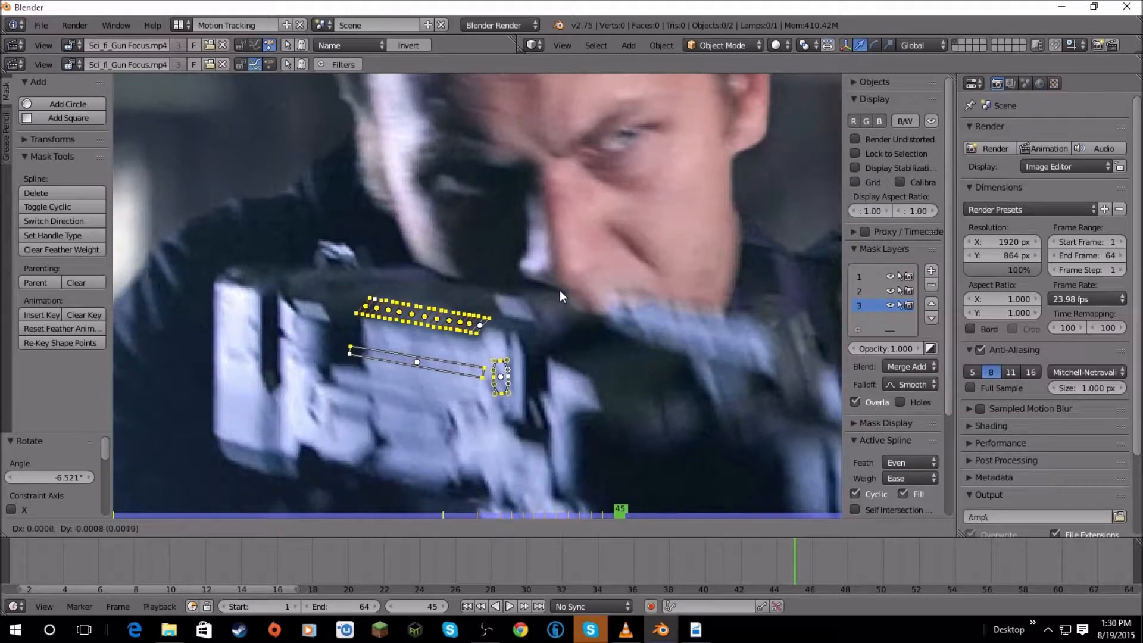
pyautogui.click(560, 291)
pyautogui.scroll(2, 560, 290)
pyautogui.press('r')
pyautogui.click(560, 295)
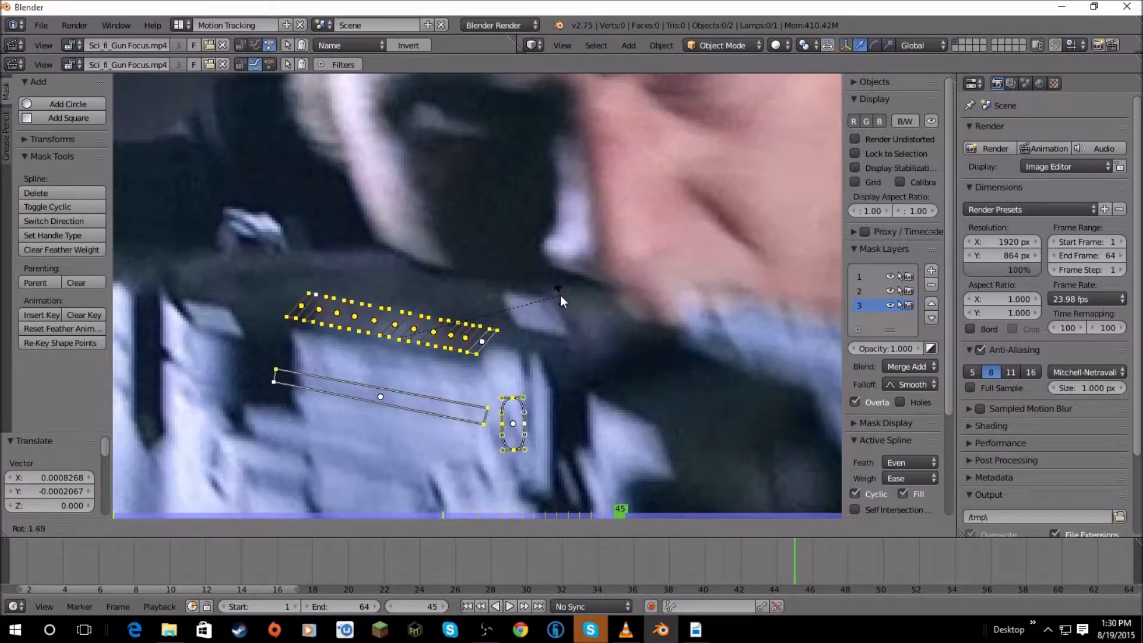
# Rotate the oval mask alone about -2.7°, shift it -0.000651 in X and -0.0007812 in Y, and rotate it about 5.7°.
pyautogui.press('a')
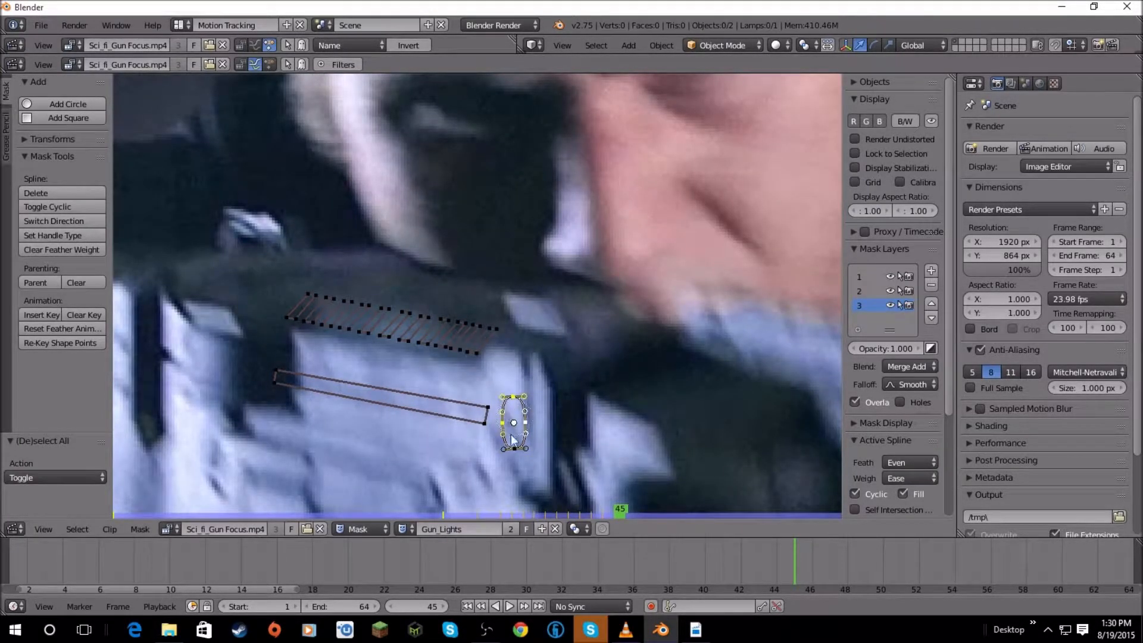
pyautogui.press('r')
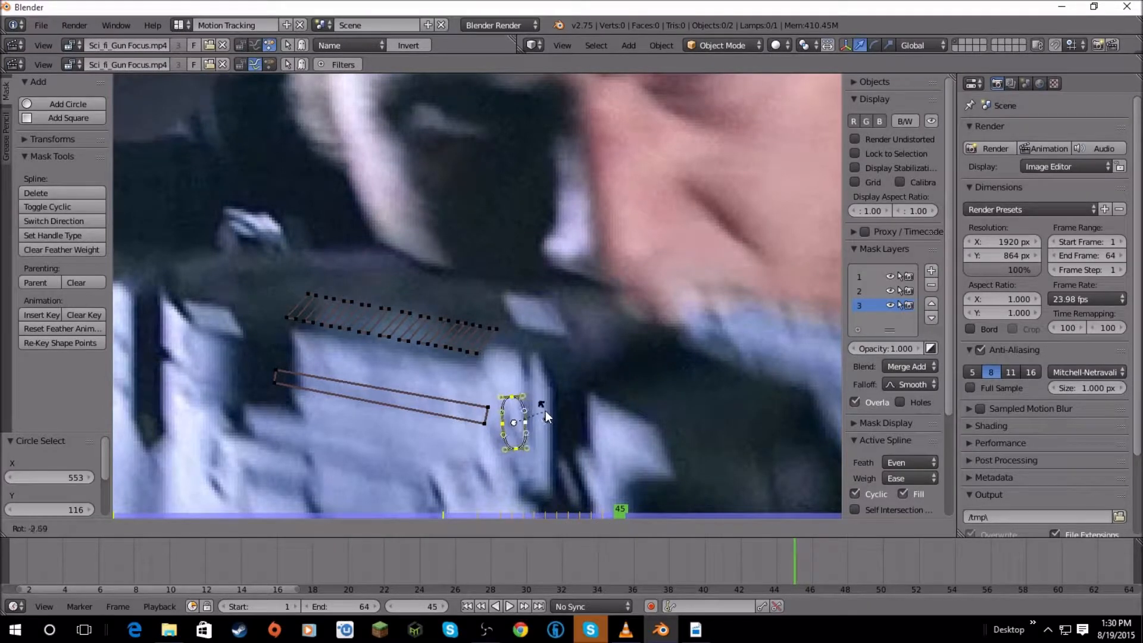
pyautogui.click(545, 416)
pyautogui.press('g')
pyautogui.click(543, 421)
pyautogui.press('r')
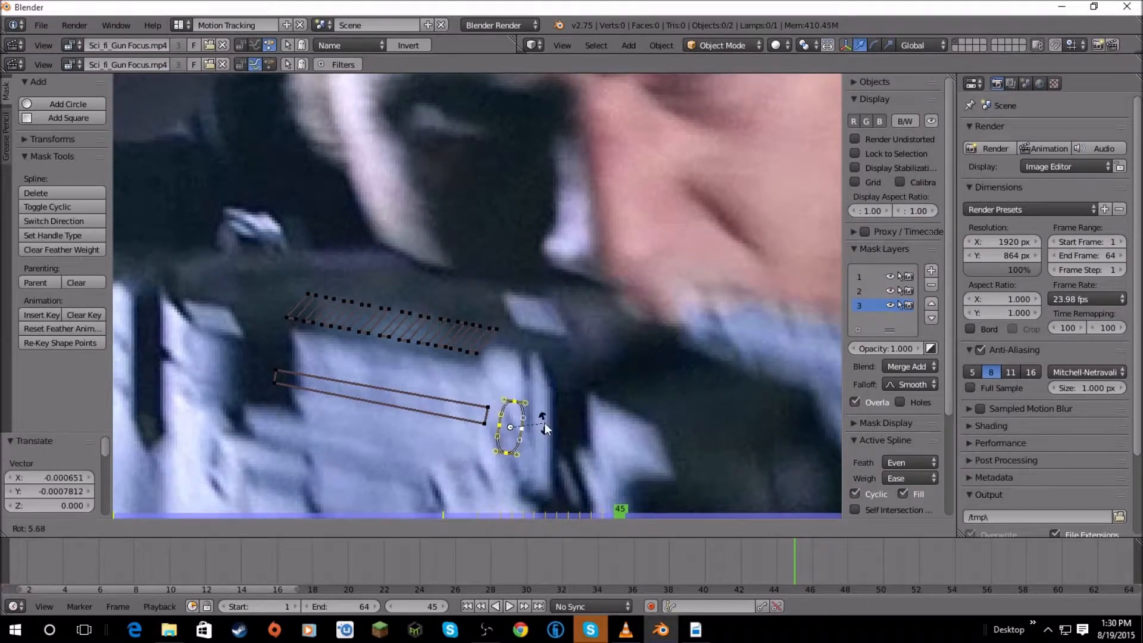
pyautogui.click(545, 423)
# Fine-tune the oval mask's rotation, shift it 0.000651 in X and Y, and insert a shape key for all mask shapes at frame 45.
pyautogui.press('r')
pyautogui.click(545, 421)
pyautogui.press('g')
pyautogui.click(550, 415)
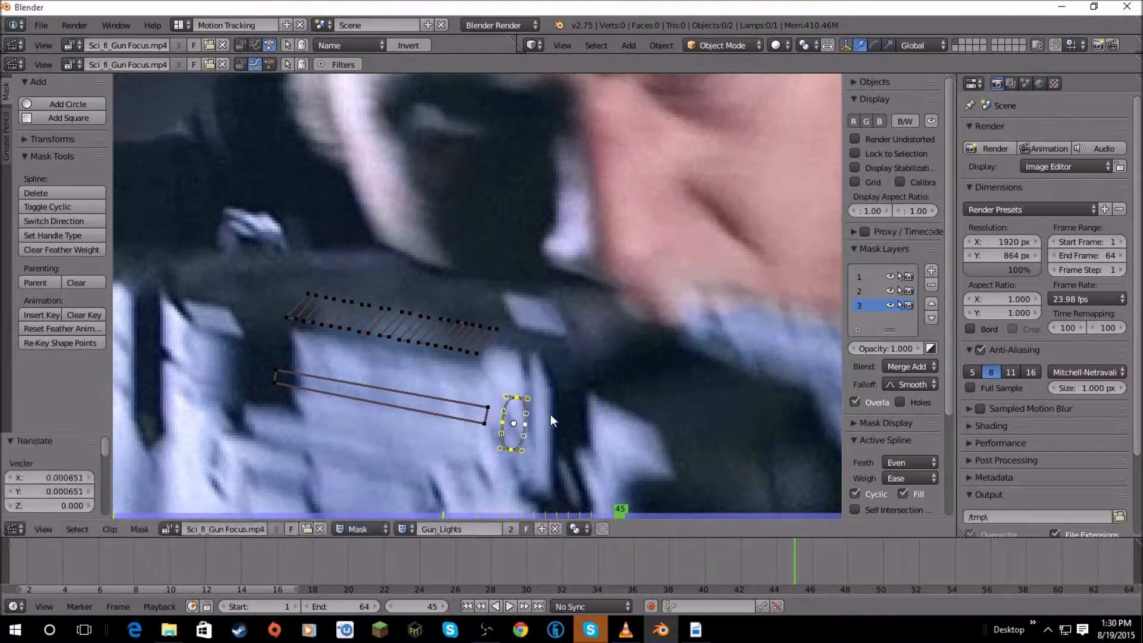
pyautogui.press('i')
pyautogui.press('a')
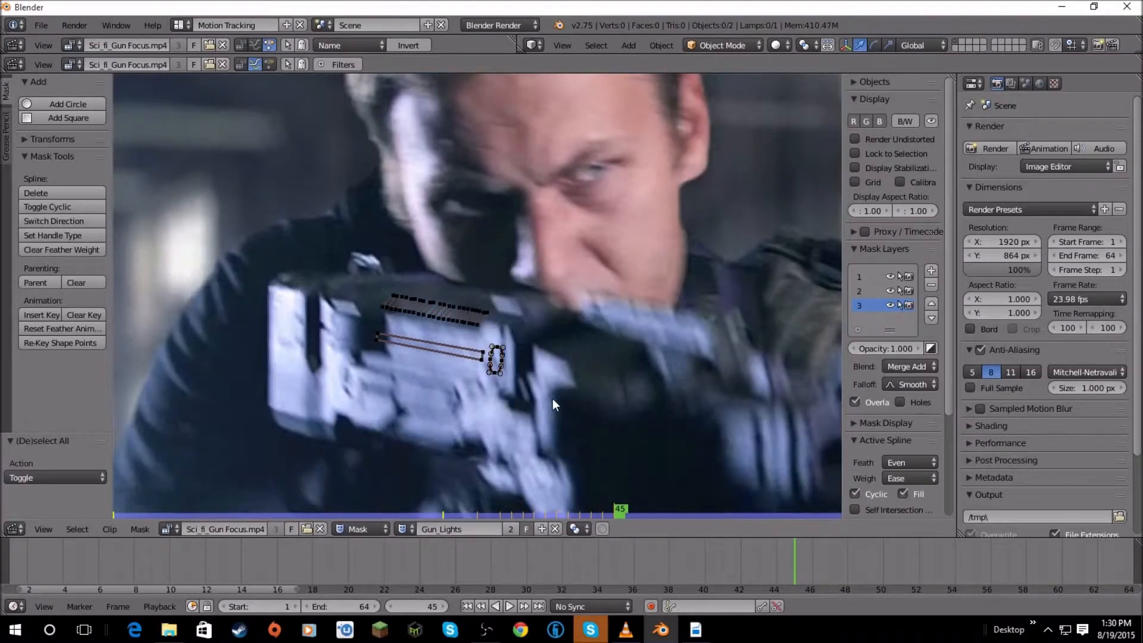
pyautogui.press('a')
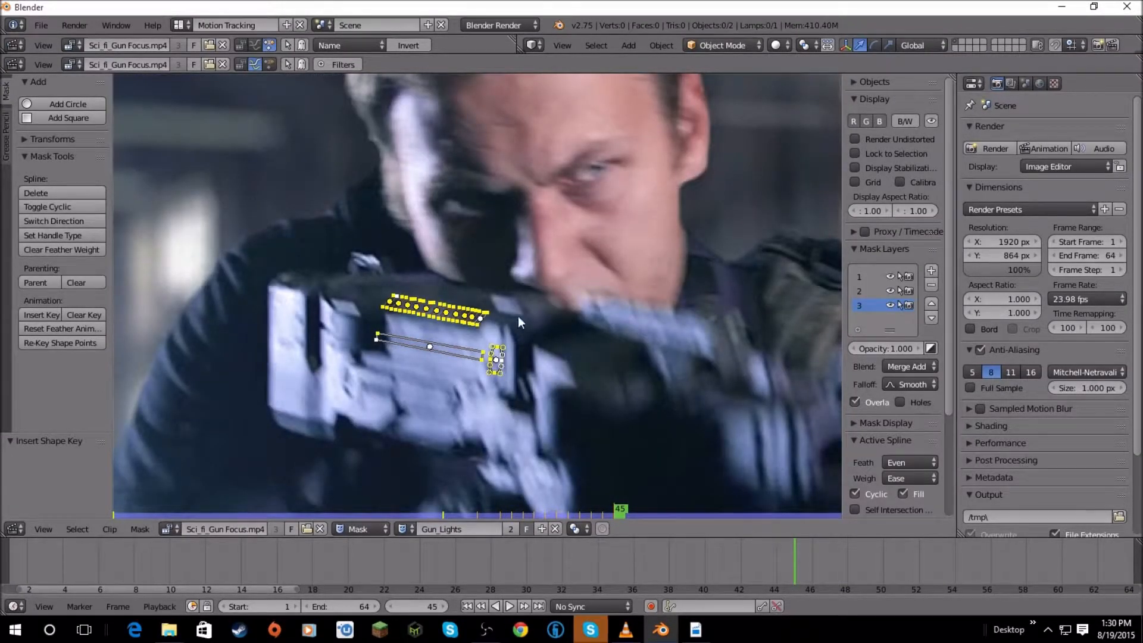
# At frame 47, rotate all the mask shapes about -8.8°, move them up onto the gun lights, and rotate them 1.216°.
pyautogui.scroll(3, 518, 317)
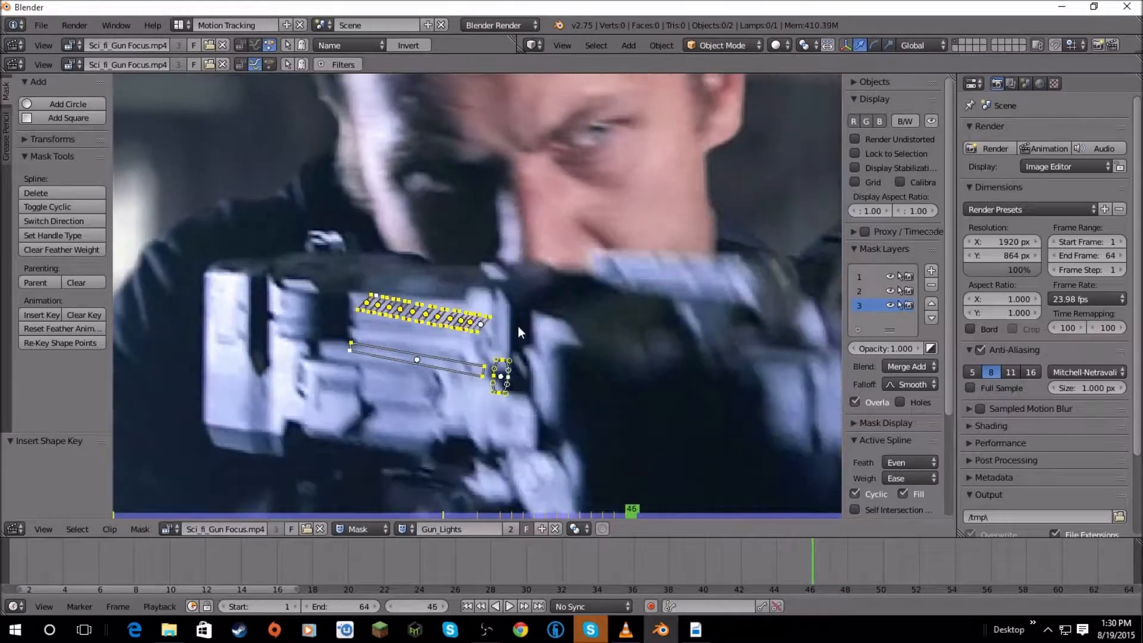
pyautogui.press('Right')
pyautogui.press('Right')
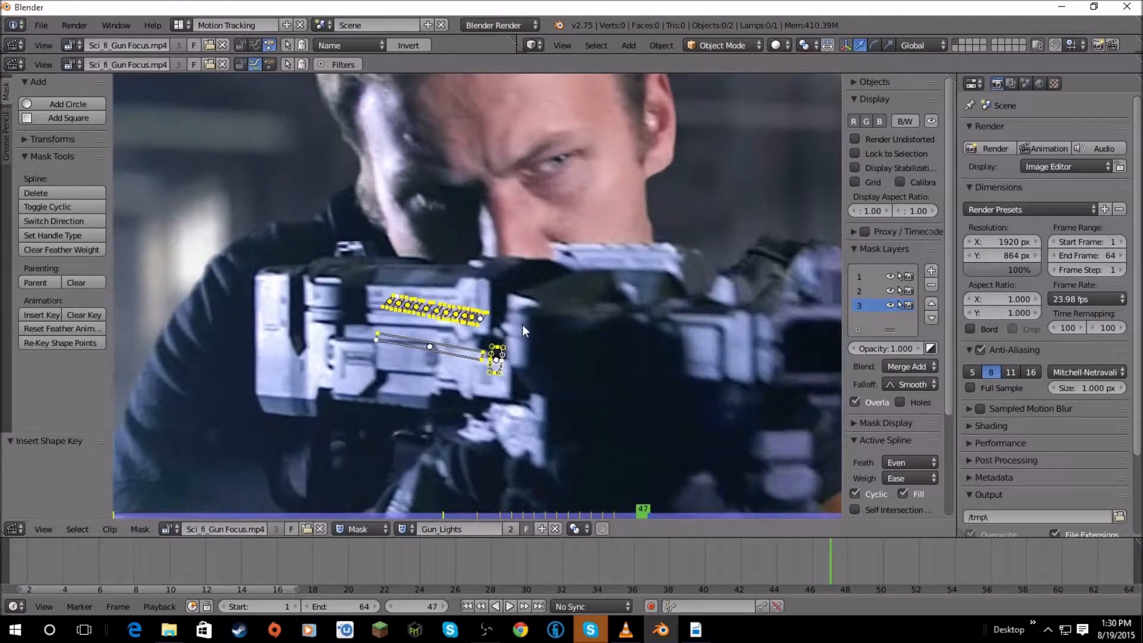
pyautogui.scroll(2, 554, 345)
pyautogui.press('r')
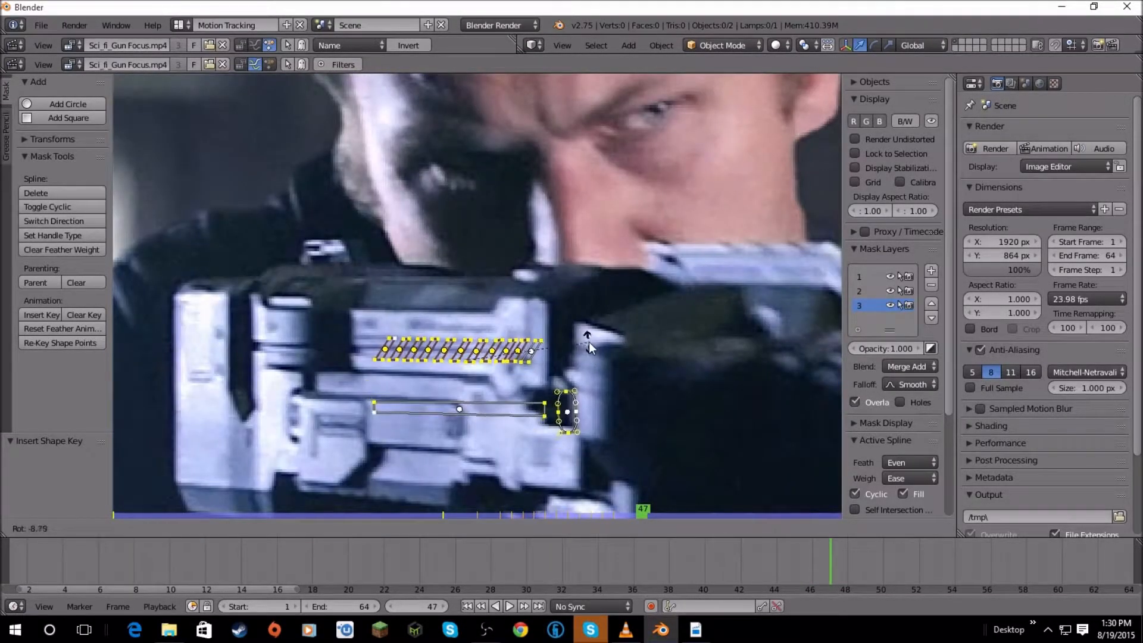
pyautogui.click(588, 342)
pyautogui.press('g')
pyautogui.click(548, 281)
pyautogui.press('r')
pyautogui.click(552, 281)
# Nudge the mask shapes into place at frame 47, rotate them -0.608°, scale them to about 0.93, and clear the selection.
pyautogui.press('g')
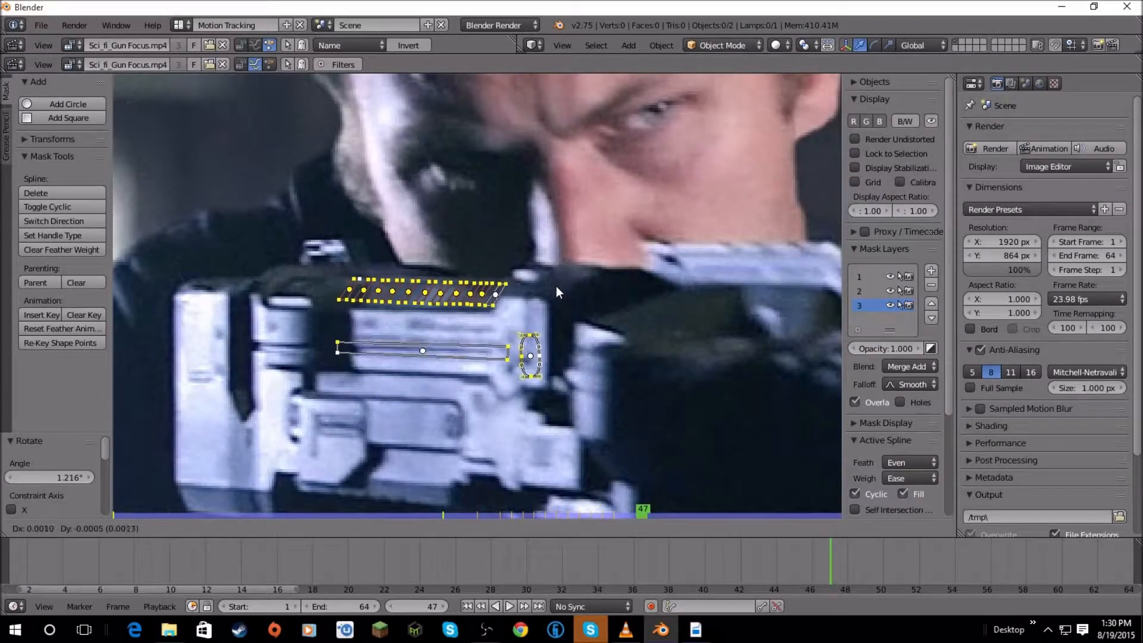
pyautogui.click(556, 286)
pyautogui.press('r')
pyautogui.click(556, 284)
pyautogui.scroll(1, 556, 285)
pyautogui.press('s')
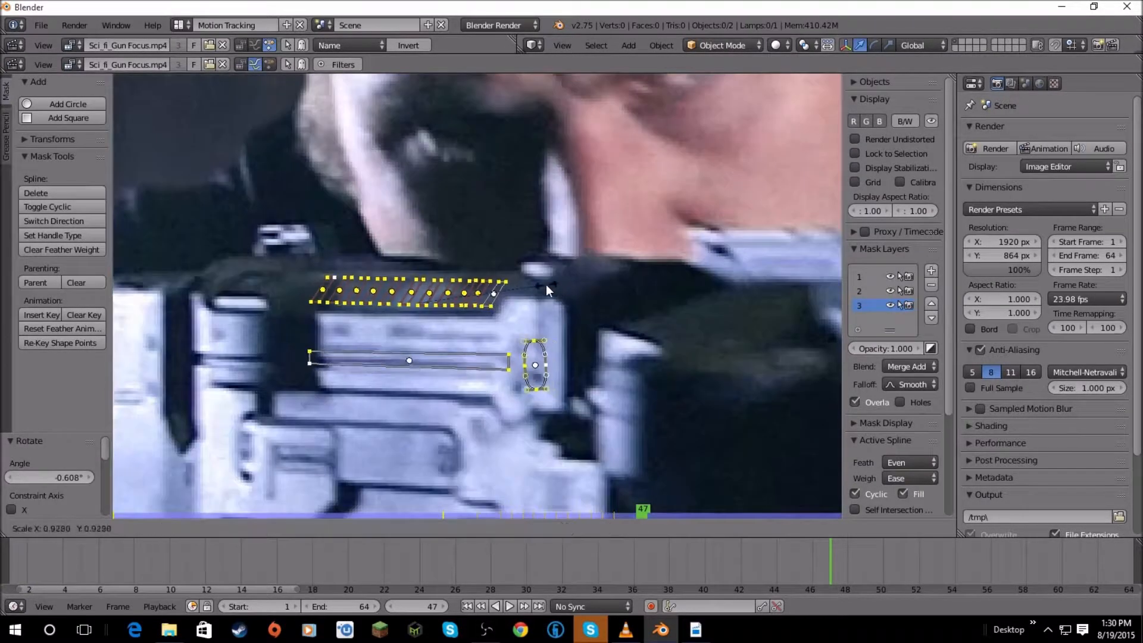
pyautogui.click(546, 285)
pyautogui.scroll(2, 553, 309)
pyautogui.press('a')
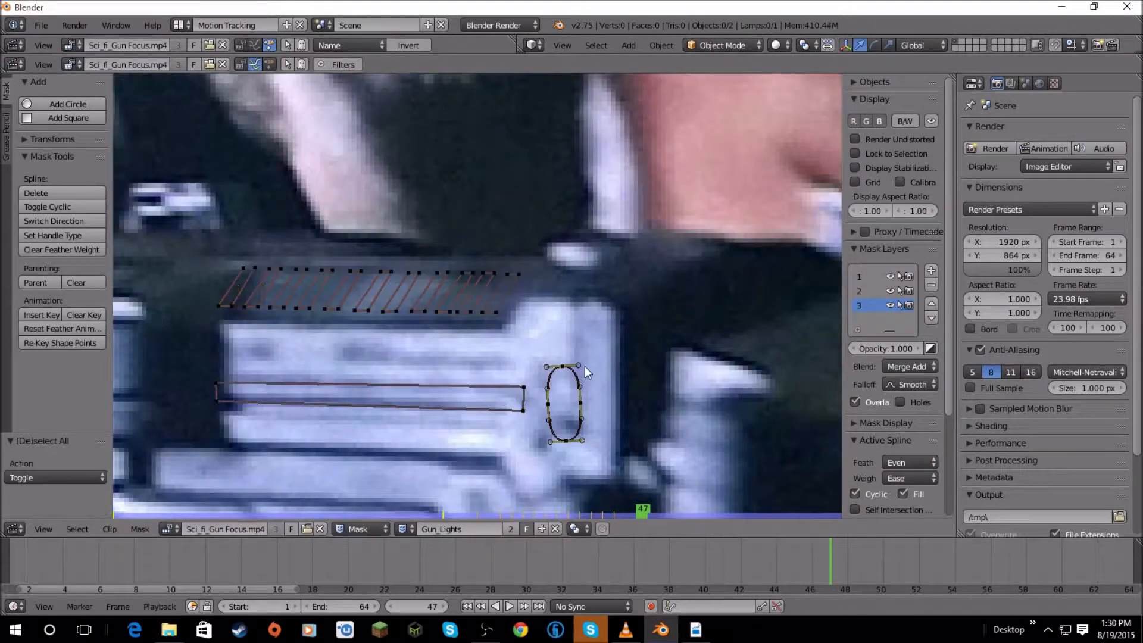
# Select only the oval mask at frame 47, rotate it twice, the second time by 3.438°, and nudge it over its light.
pyautogui.press('c')
pyautogui.click(564, 403)
pyautogui.rightClick(569, 355)
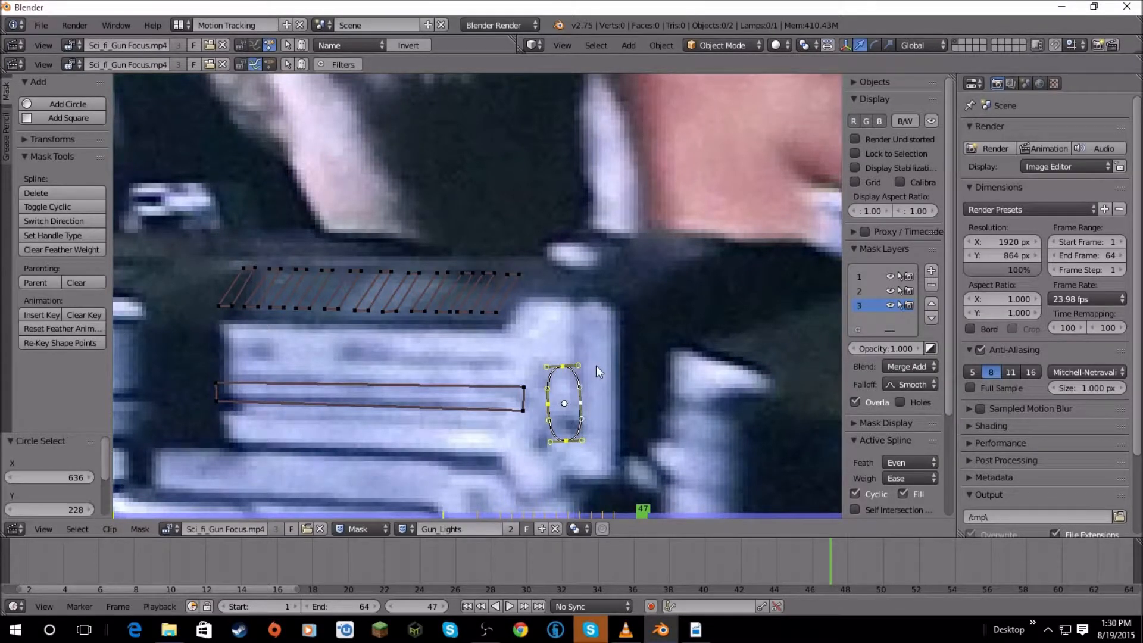
pyautogui.press('r')
pyautogui.click(595, 352)
pyautogui.press('r')
pyautogui.click(592, 360)
pyautogui.press('g')
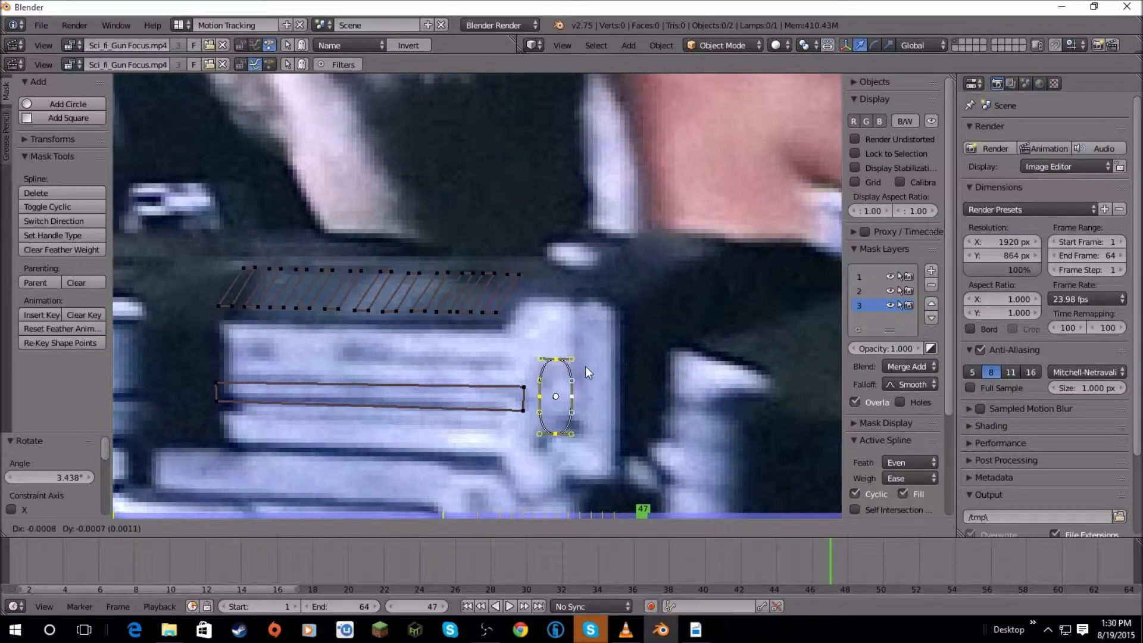
pyautogui.click(593, 367)
# Insert a shape key for all the mask shapes at frame 47.
pyautogui.scroll(-4, 582, 359)
pyautogui.press('a')
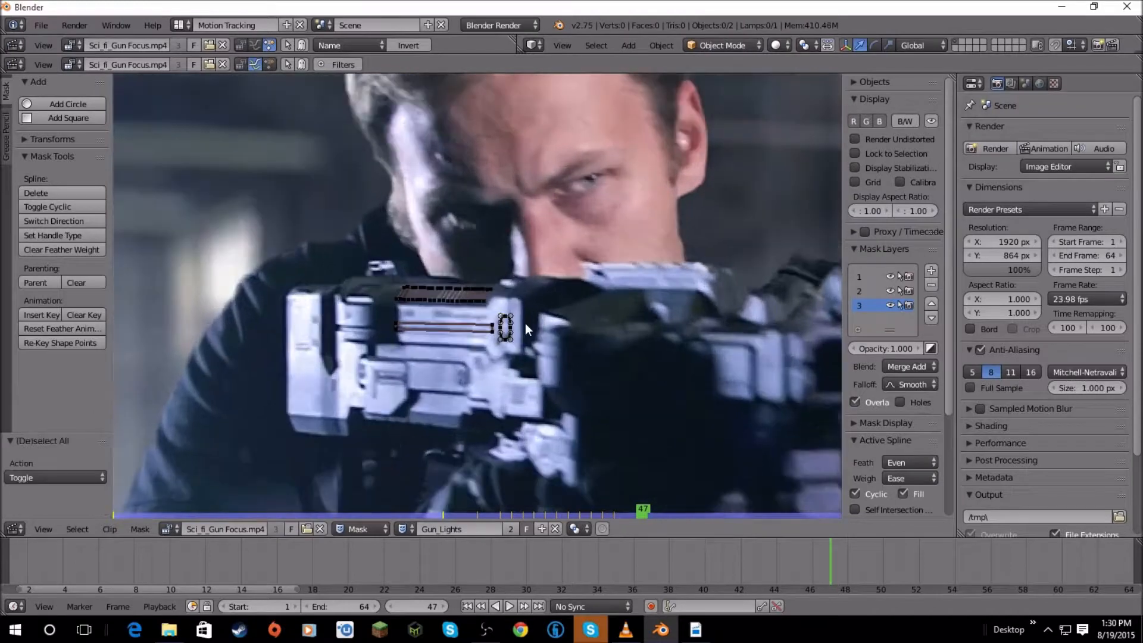
pyautogui.press('a')
pyautogui.press('i')
# Step back and forth through frames 45 to 48 to check how well the masks follow the gun lights.
pyautogui.press('Right')
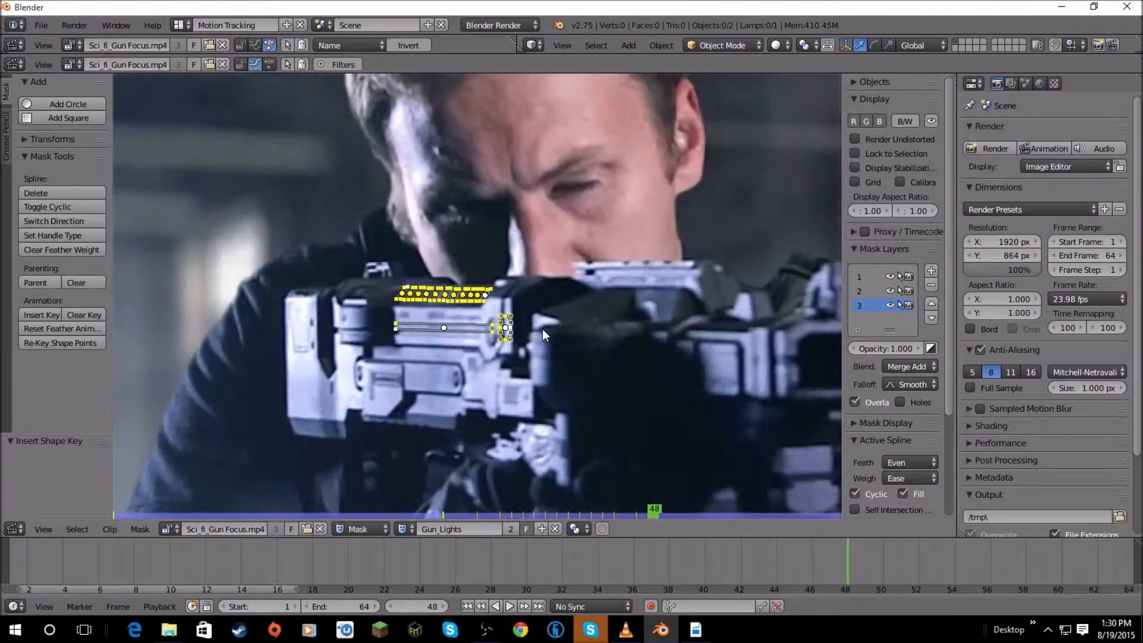
pyautogui.press('Left')
pyautogui.press('Left')
pyautogui.press('Left')
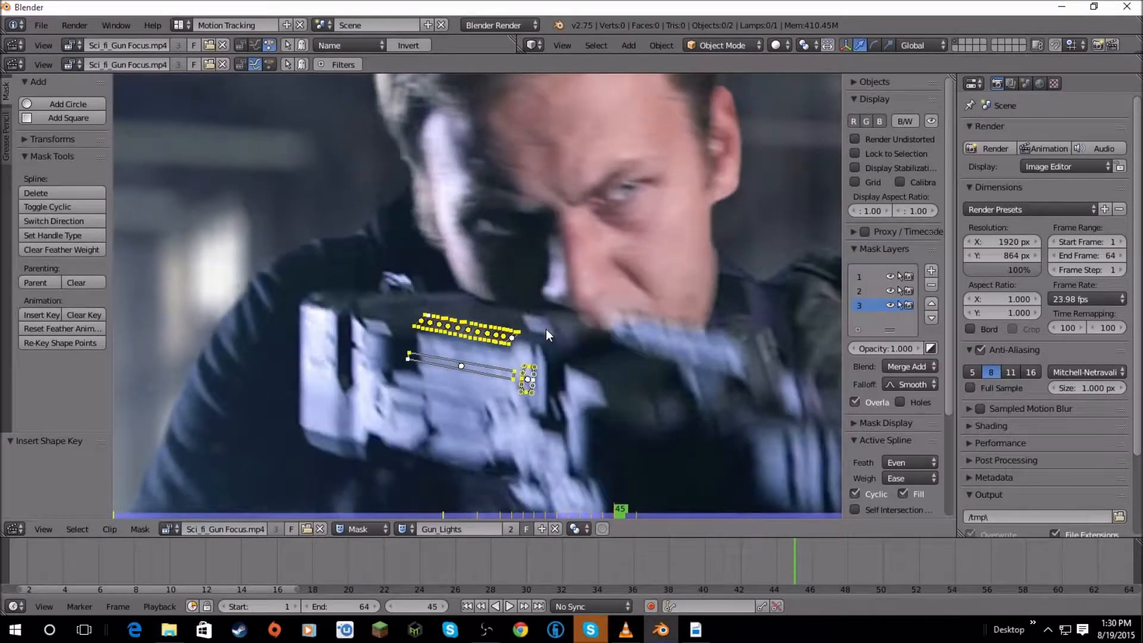
pyautogui.press('Right')
pyautogui.press('Right')
pyautogui.press('Left')
pyautogui.press('Left')
pyautogui.press('Right')
pyautogui.press('Right')
pyautogui.press('Left')
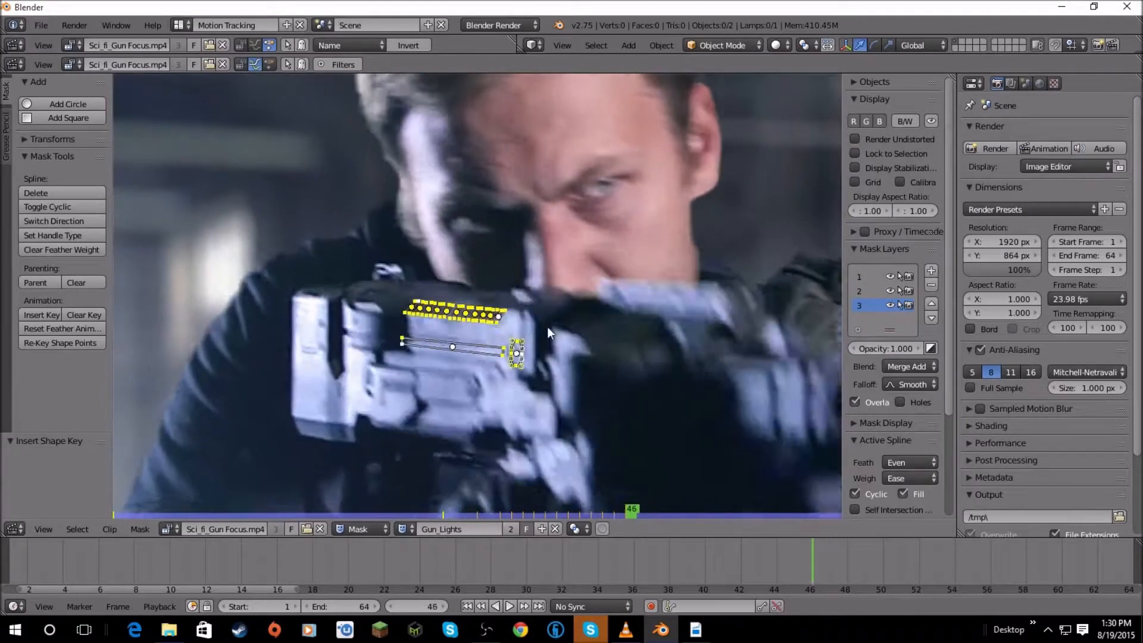
pyautogui.press('Left')
pyautogui.press('Right')
pyautogui.press('Right')
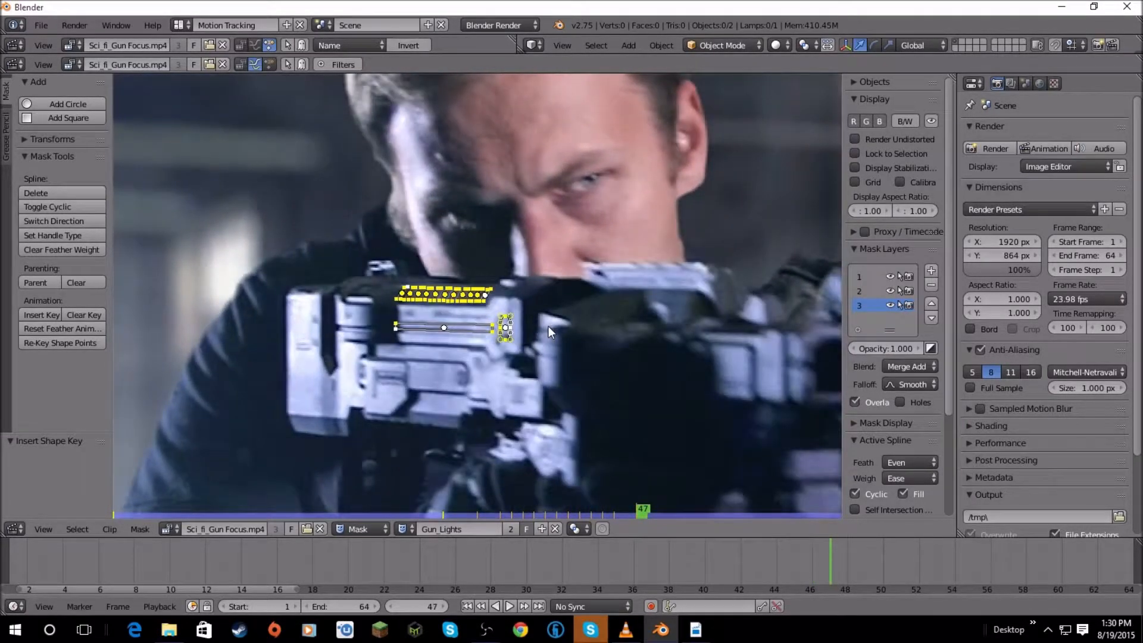
pyautogui.press('Left')
pyautogui.press('Left')
pyautogui.scroll(1, 551, 325)
pyautogui.press('Right')
pyautogui.press('Right')
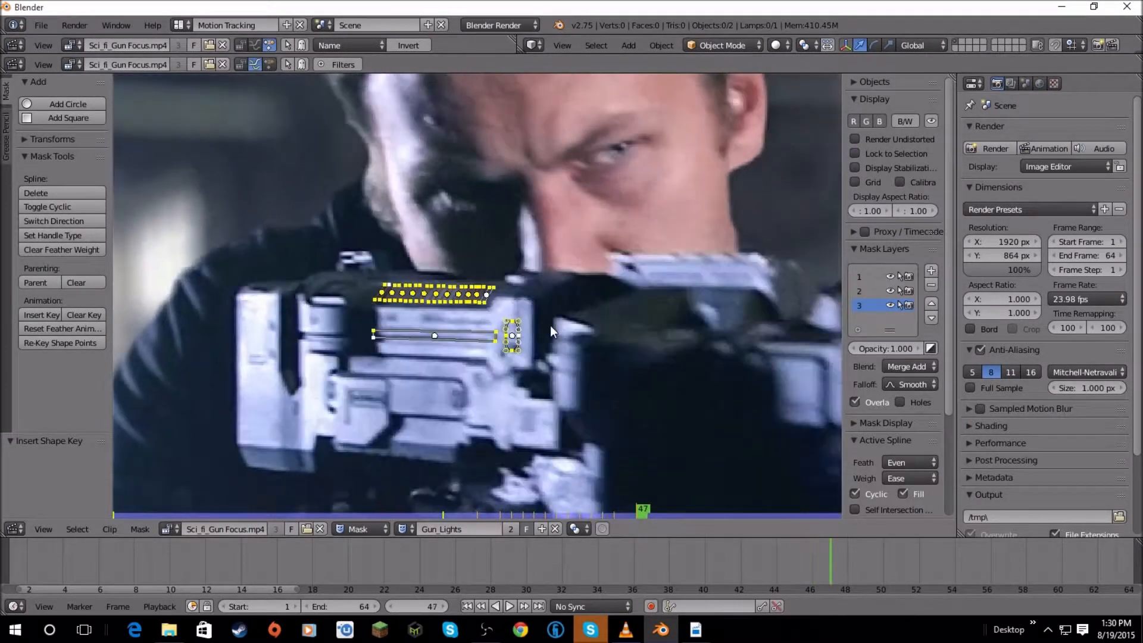
pyautogui.press('Left')
pyautogui.scroll(-3, 550, 325)
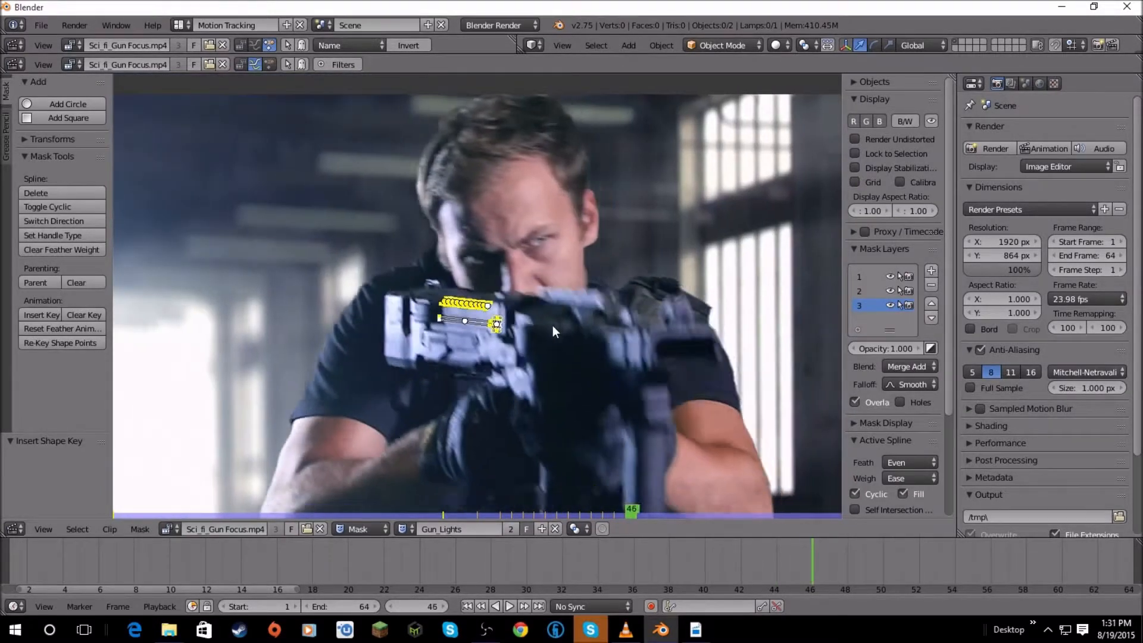
# Compare frames 46 to 49 up close to examine the gun's movement against the mask shapes.
pyautogui.scroll(5, 553, 325)
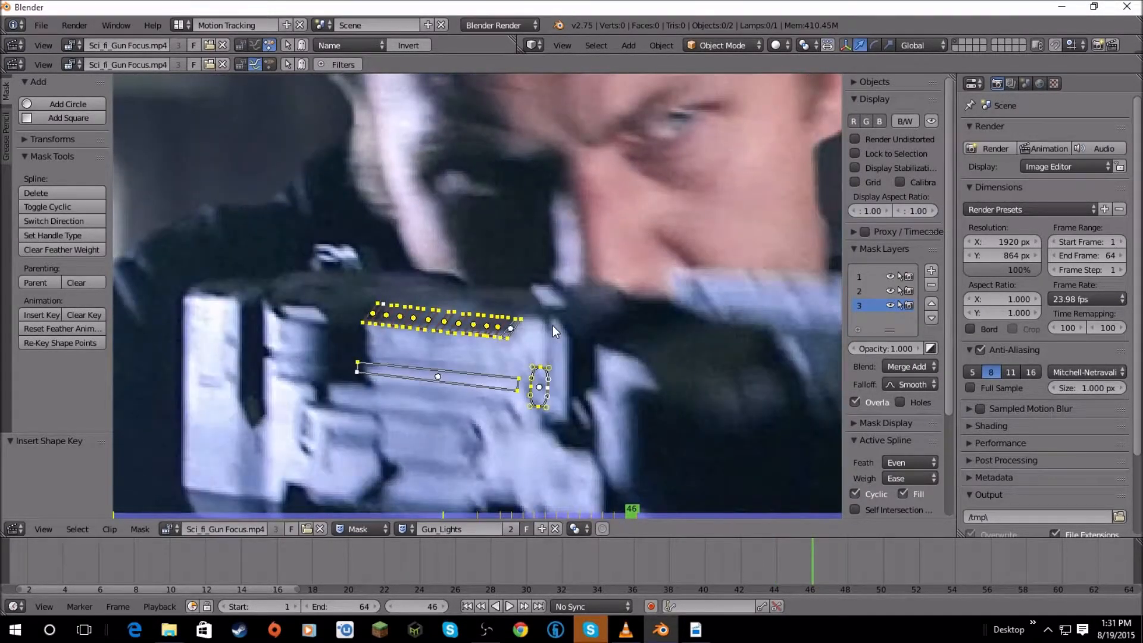
pyautogui.press('Right')
pyautogui.scroll(2, 550, 323)
pyautogui.press('Right')
pyautogui.scroll(-2, 549, 322)
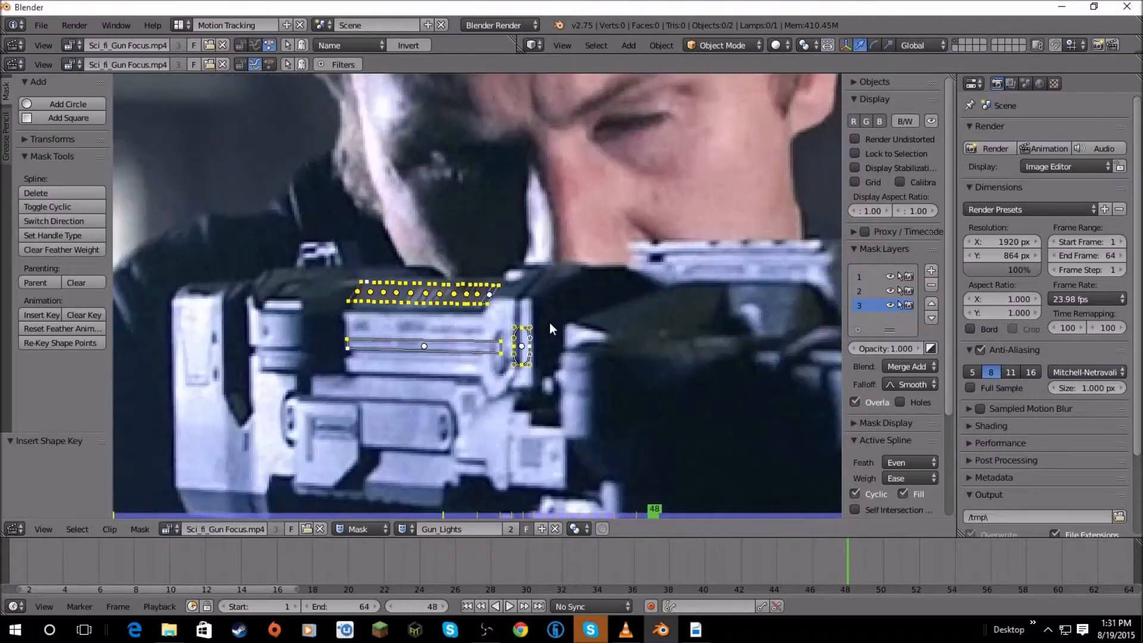
pyautogui.scroll(1, 550, 323)
pyautogui.press('Left')
pyautogui.press('Right')
pyautogui.press('Right')
pyautogui.press('Left')
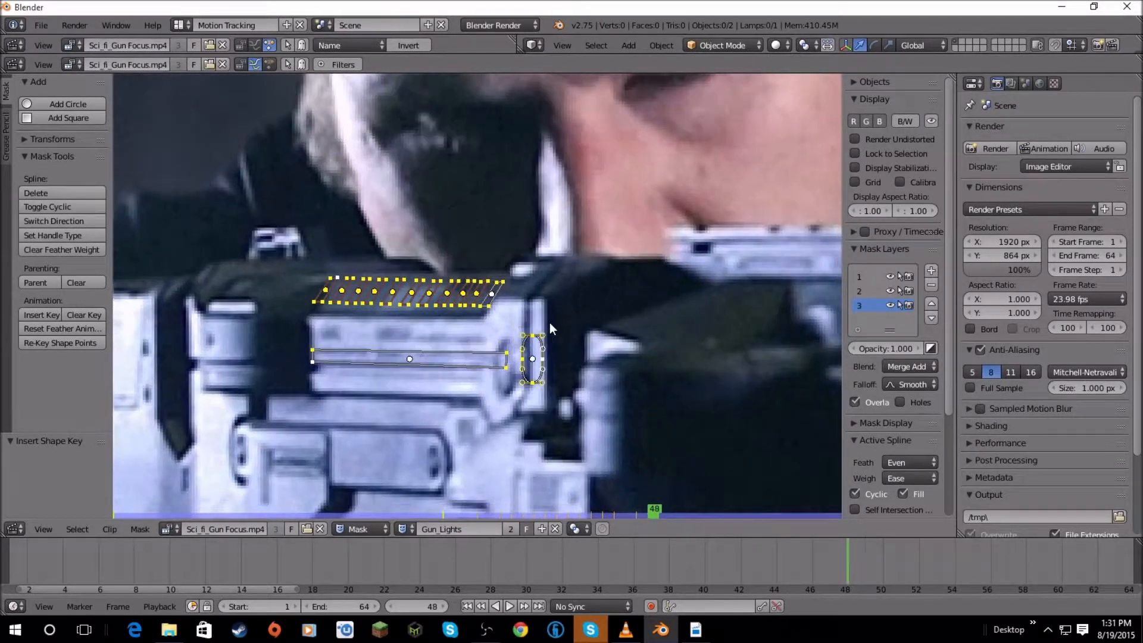
pyautogui.scroll(-1, 549, 322)
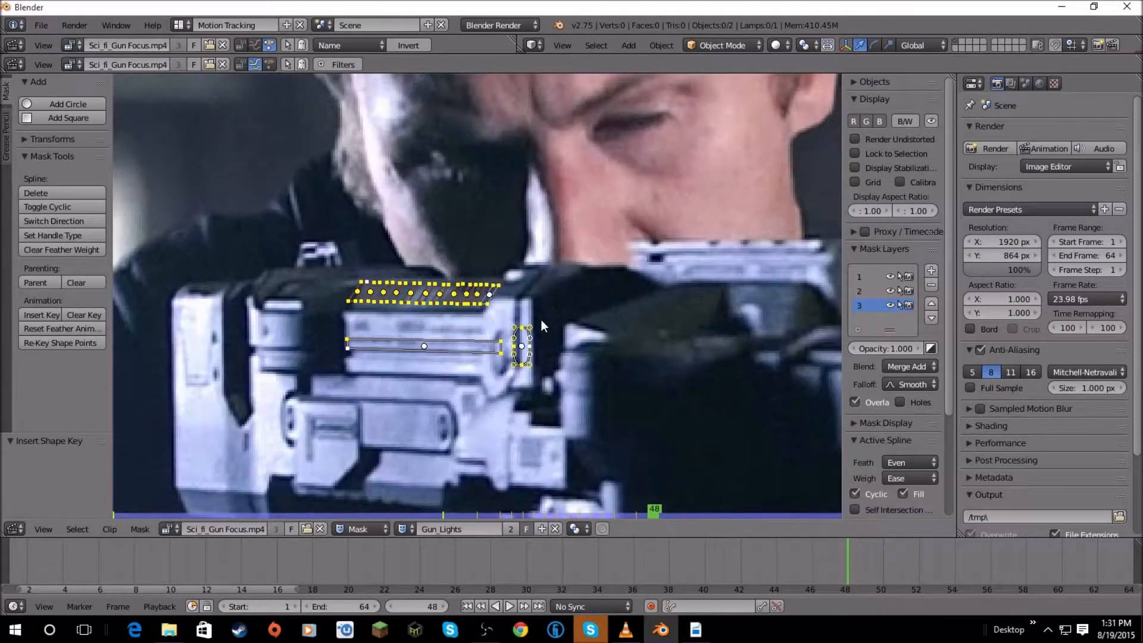
pyautogui.press('Right')
pyautogui.press('Left')
pyautogui.press('Left')
pyautogui.press('Right')
pyautogui.press('Right')
pyautogui.press('Left')
pyautogui.press('Right')
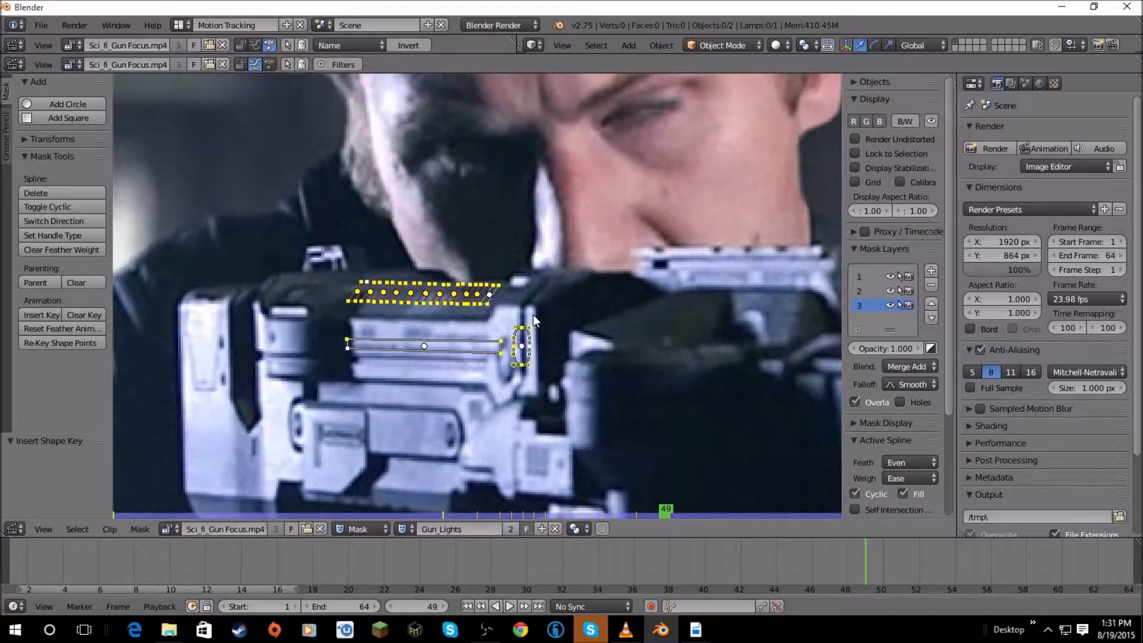
# At frame 48, shift all mask shapes -0.003 in X and -0.000651 in Y, scale them to 0.9, reposition them, and clear the selection.
pyautogui.press('Left')
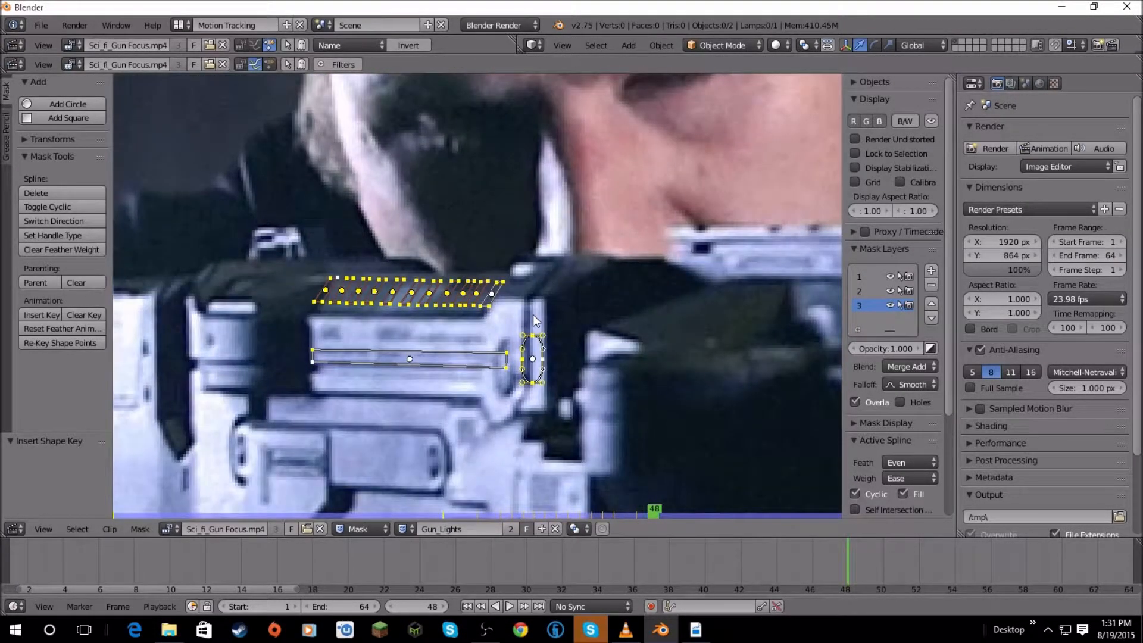
pyautogui.press('g')
pyautogui.click(522, 318)
pyautogui.press('s')
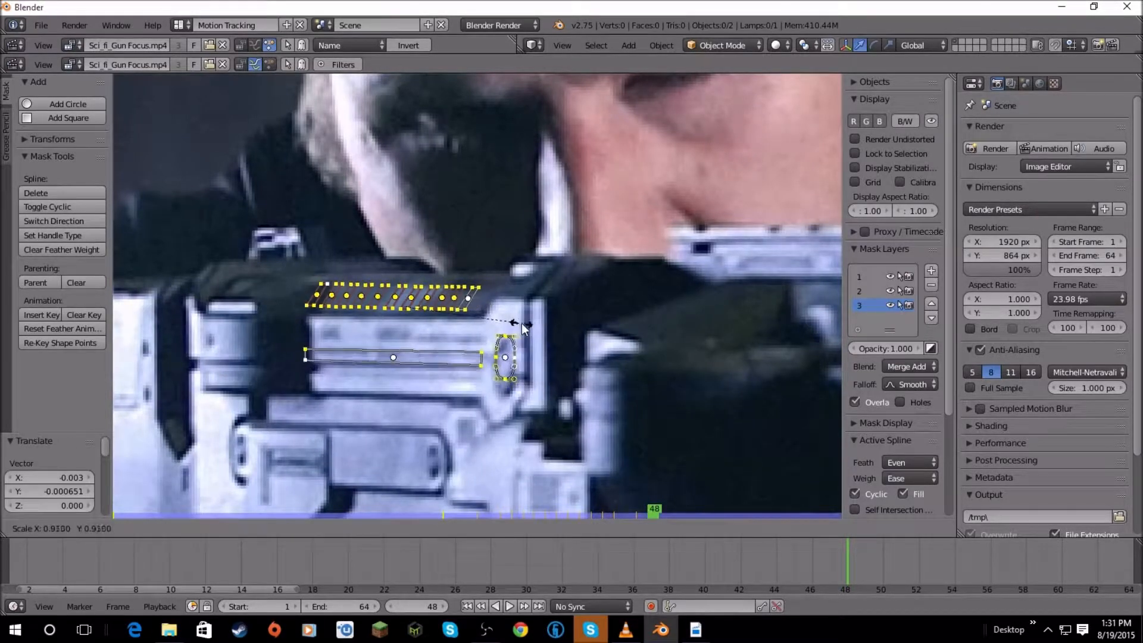
pyautogui.click(520, 324)
pyautogui.press('g')
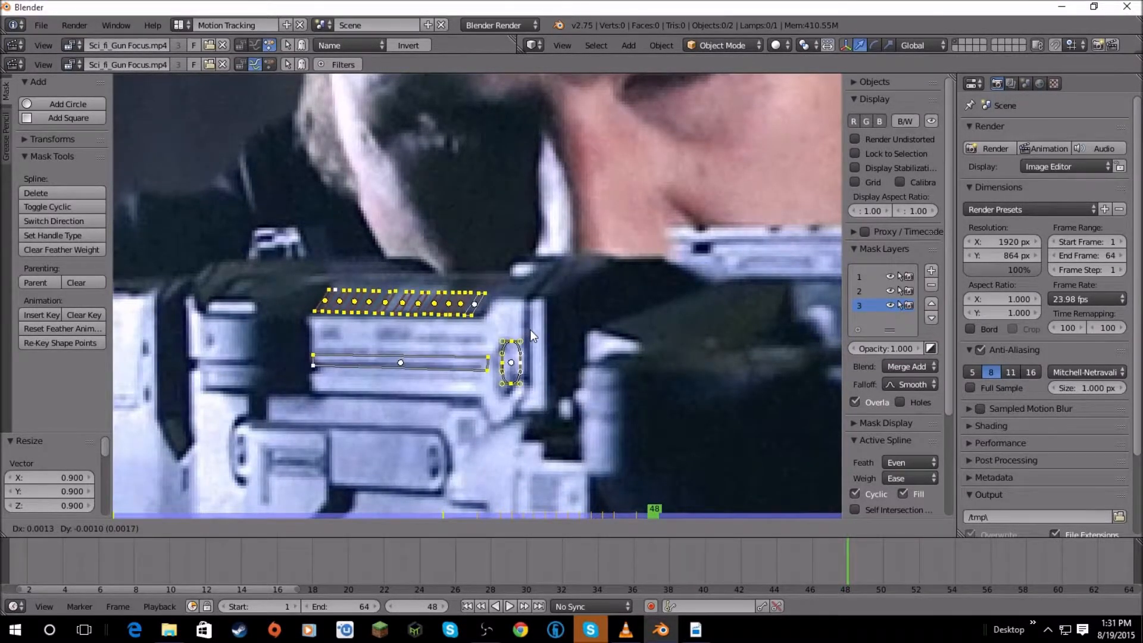
pyautogui.click(530, 330)
pyautogui.scroll(2, 535, 331)
pyautogui.press('a')
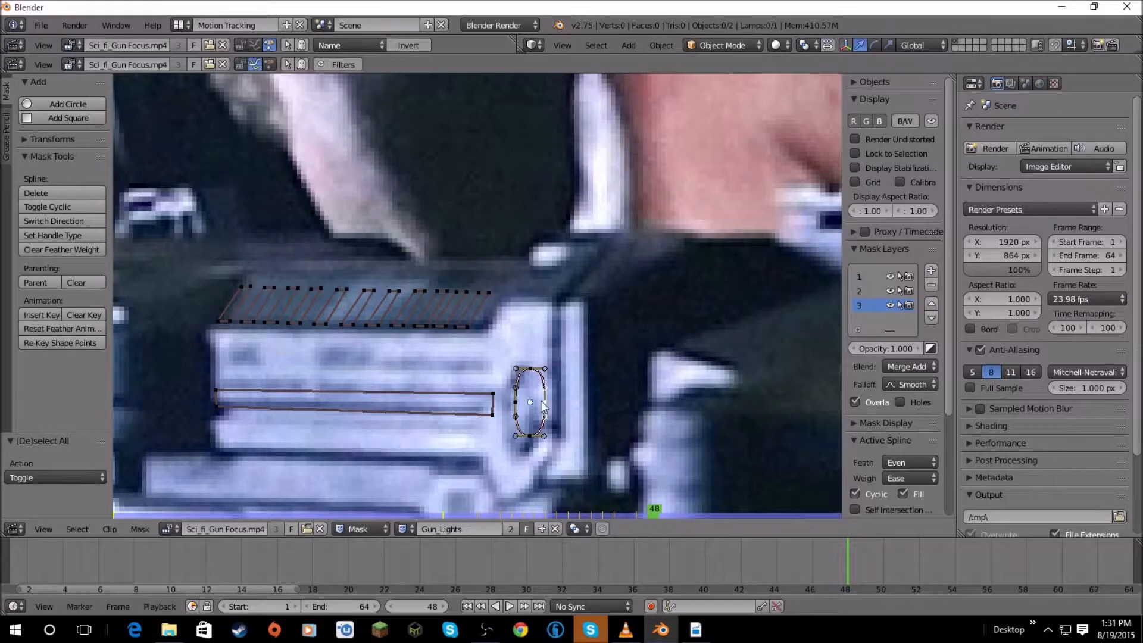
# Move the oval mask spline onto the gun's oval detail at frame 48 and insert a shape key for all splines.
pyautogui.press('a')
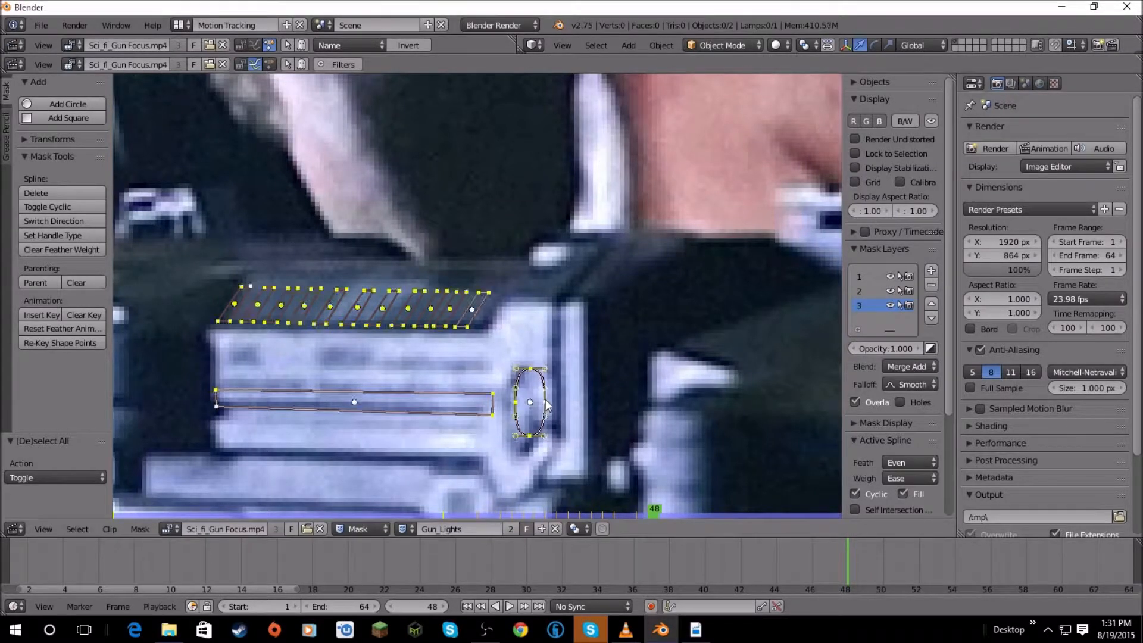
pyautogui.press('a')
pyautogui.press('b')
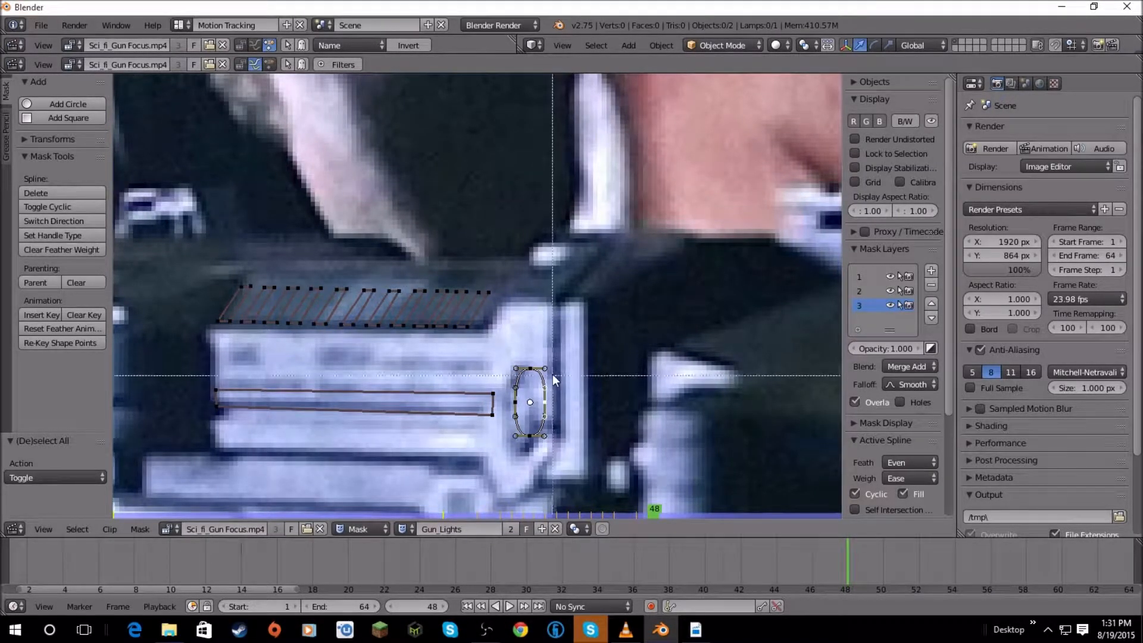
pyautogui.moveTo(554, 367); pyautogui.dragTo(510, 446)
pyautogui.press('g')
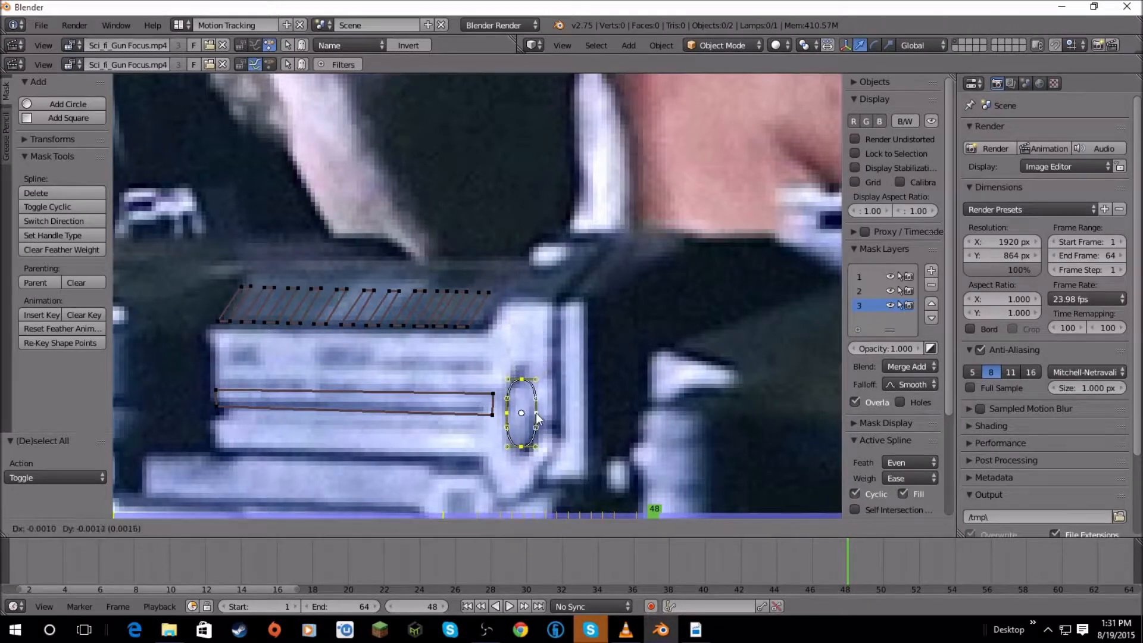
pyautogui.click(536, 412)
pyautogui.scroll(-2, 544, 409)
pyautogui.press('a')
pyautogui.press('a')
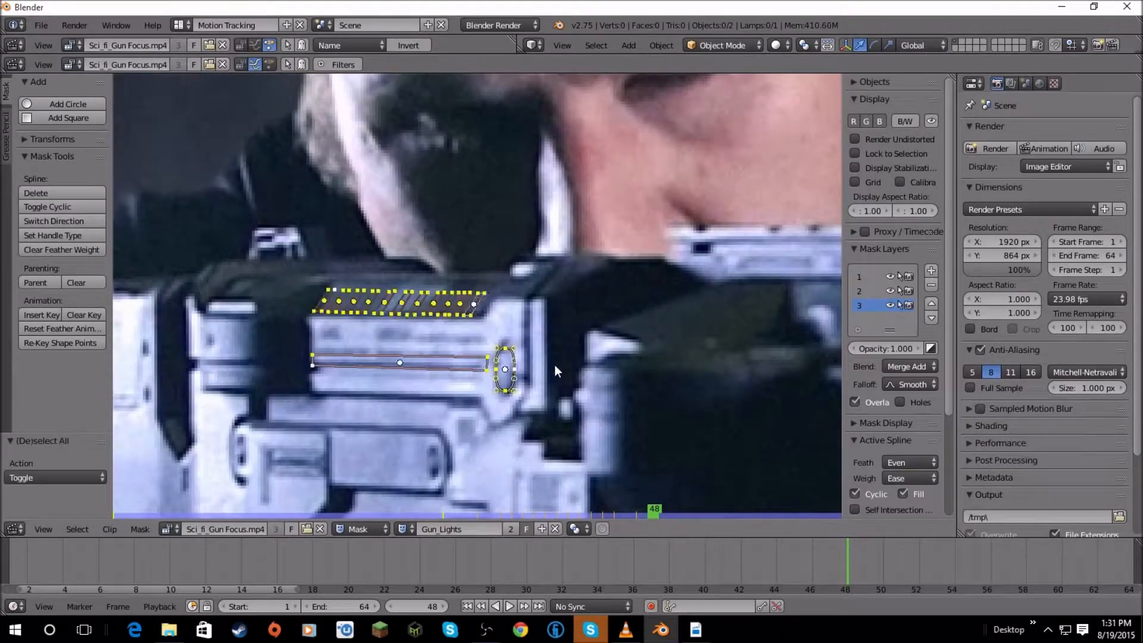
pyautogui.press('i')
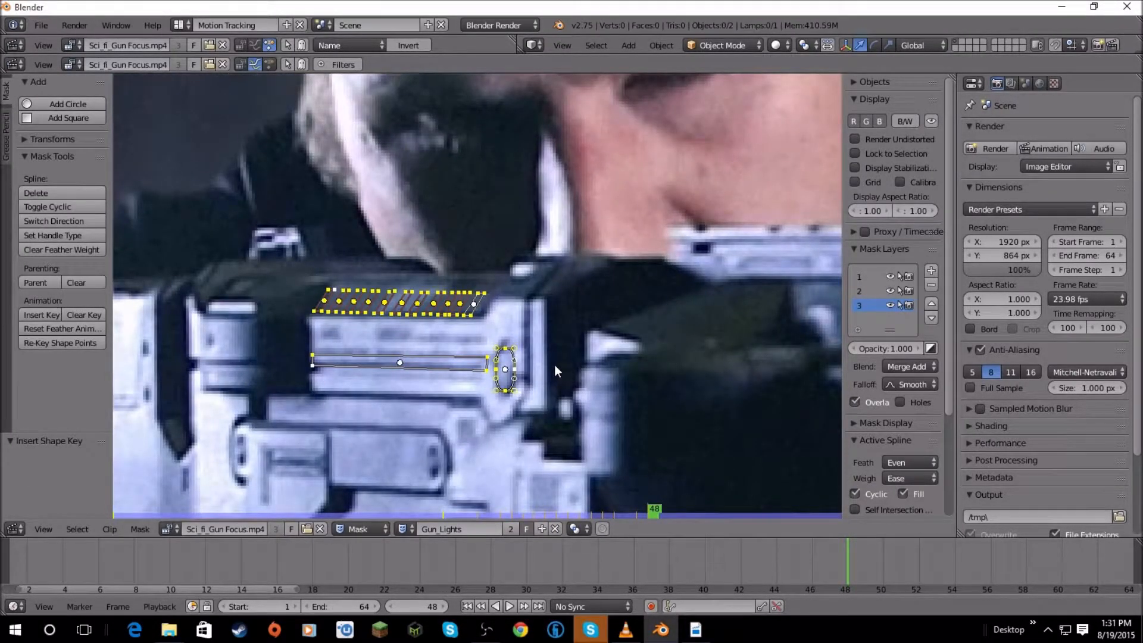
# Advance to frame 49, move all the gun-light masks onto the shifted gun, and insert a shape key.
pyautogui.press('Right')
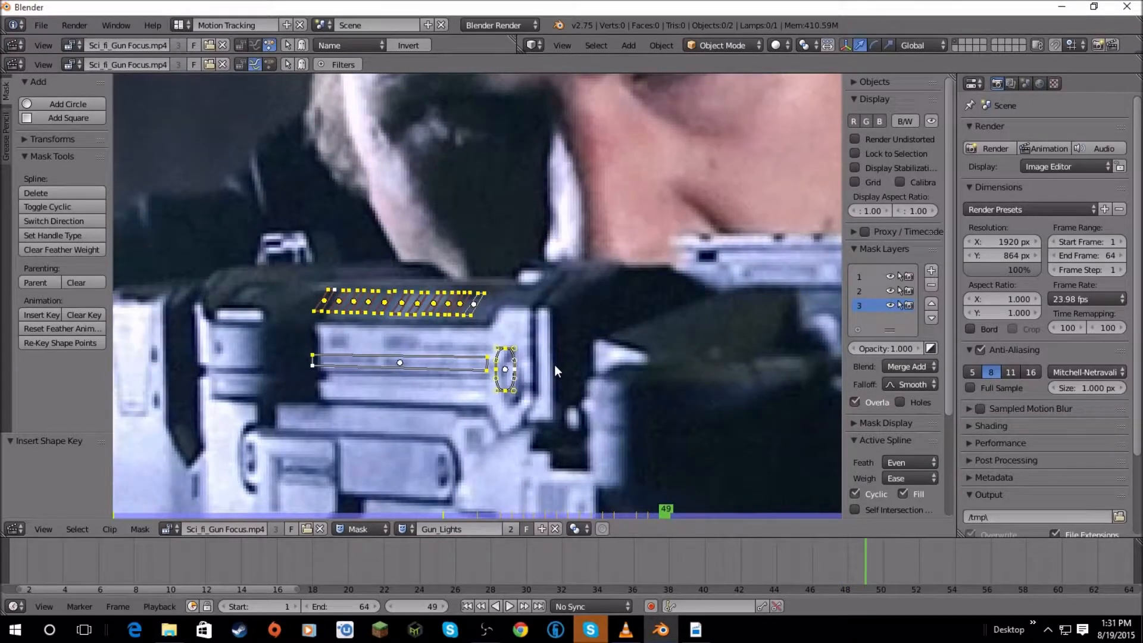
pyautogui.press('g')
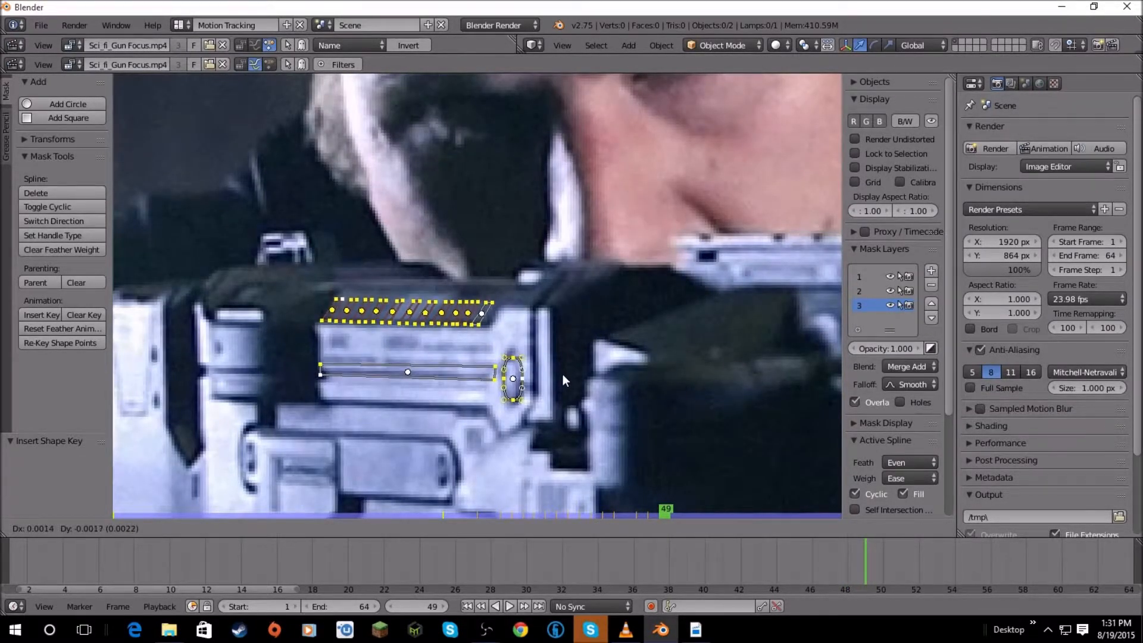
pyautogui.click(563, 374)
pyautogui.press('i')
pyautogui.scroll(-1, 563, 374)
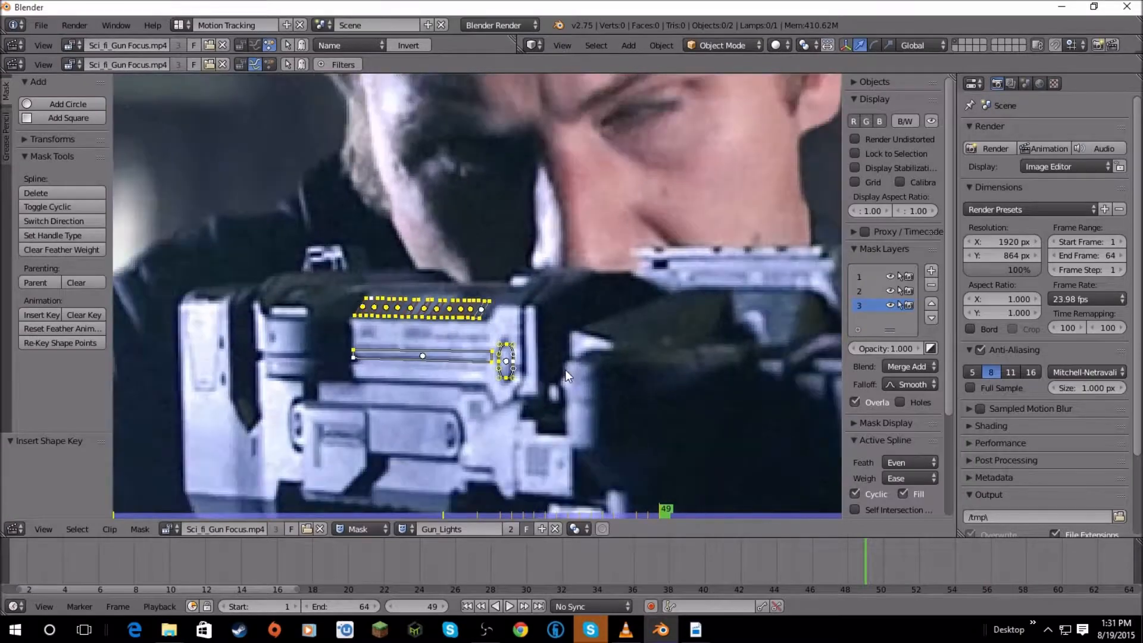
pyautogui.scroll(-3, 566, 369)
pyautogui.scroll(2, 566, 370)
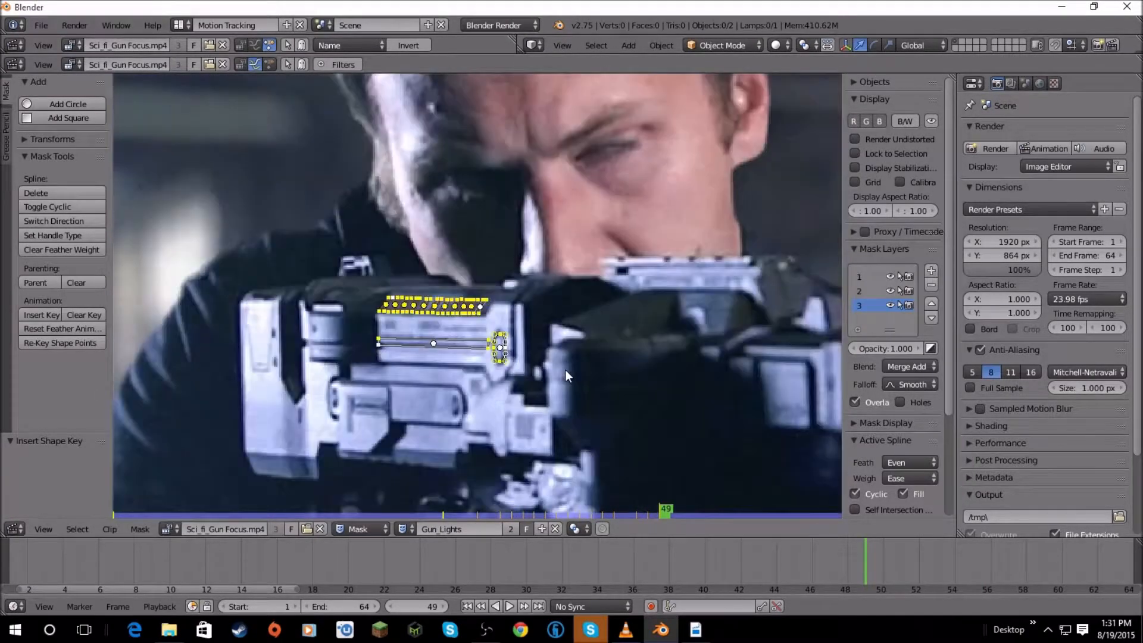
pyautogui.scroll(2, 566, 370)
pyautogui.scroll(-2, 565, 370)
# Advance to frame 51, move all masks about 0.011 along X to follow the gun, and insert a shape key.
pyautogui.press('Right')
pyautogui.scroll(3, 559, 358)
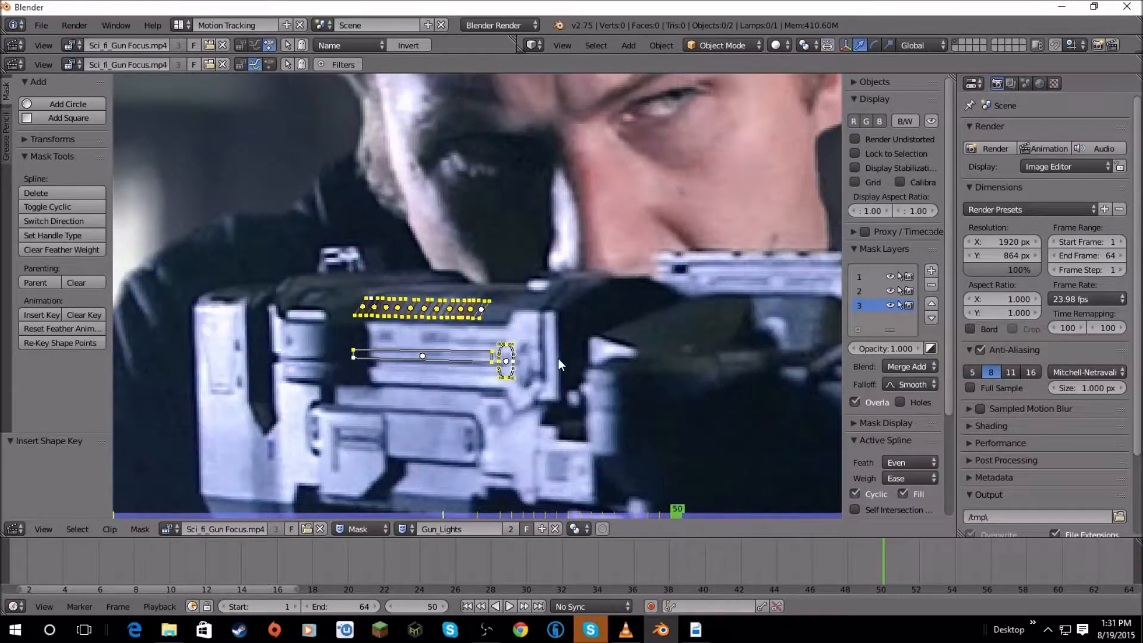
pyautogui.press('Right')
pyautogui.press('g')
pyautogui.click(668, 364)
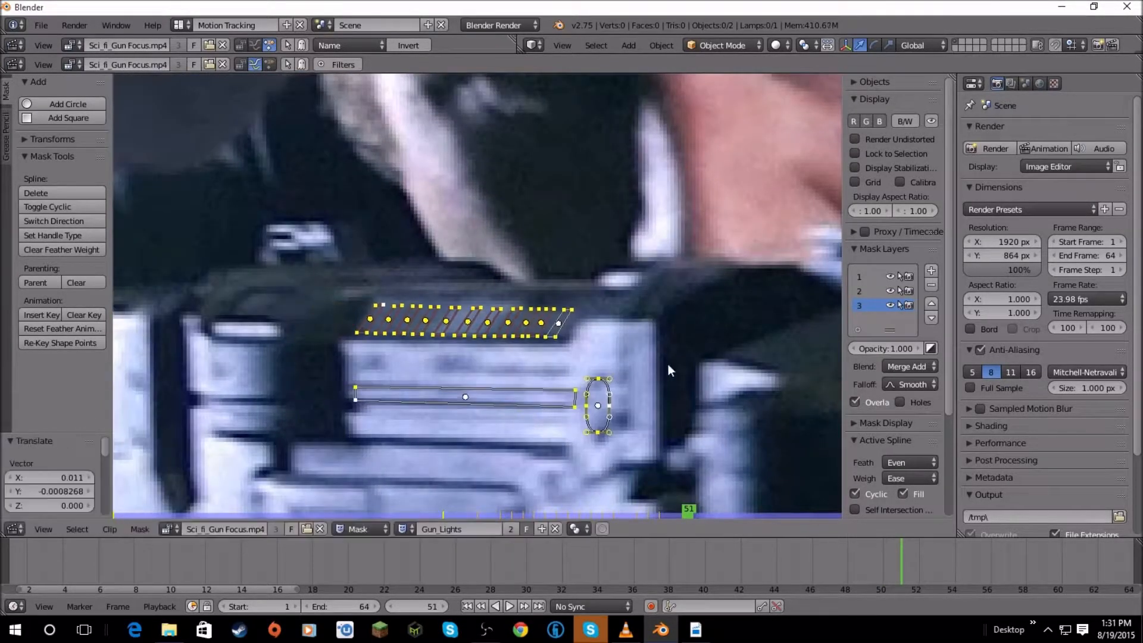
pyautogui.press('i')
# At frame 53, move and slightly scale all masks to fit the gun, and insert a shape key.
pyautogui.press('Right')
pyautogui.scroll(-3, 664, 369)
pyautogui.scroll(1, 664, 370)
pyautogui.press('Right')
pyautogui.press('g')
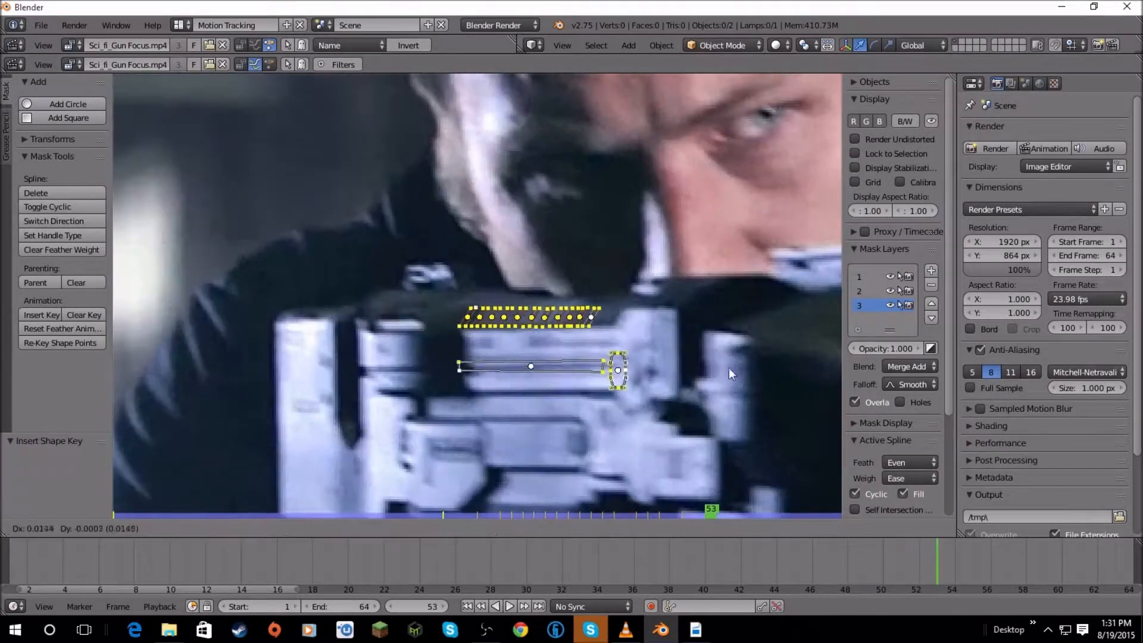
pyautogui.click(746, 364)
pyautogui.press('s')
pyautogui.click(748, 364)
pyautogui.press('g')
pyautogui.click(751, 366)
pyautogui.press('i')
# Review the frames from 51 onward, fit all masks to the gun at frame 55 with a 1.019 scale, and insert a shape key.
pyautogui.press('Left')
pyautogui.press('Left')
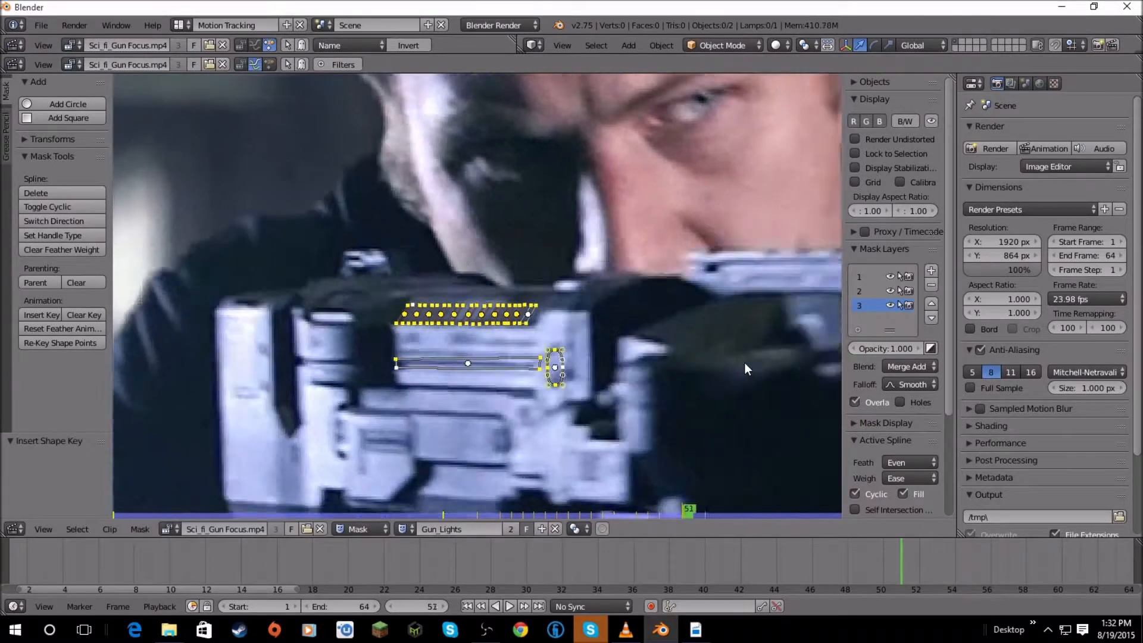
pyautogui.press('Right')
pyautogui.press('Right')
pyautogui.press('Right')
pyautogui.scroll(-1, 745, 362)
pyautogui.moveTo(744, 362); pyautogui.dragTo(637, 346, button='middle')
pyautogui.press('Right')
pyautogui.press('g')
pyautogui.click(700, 358)
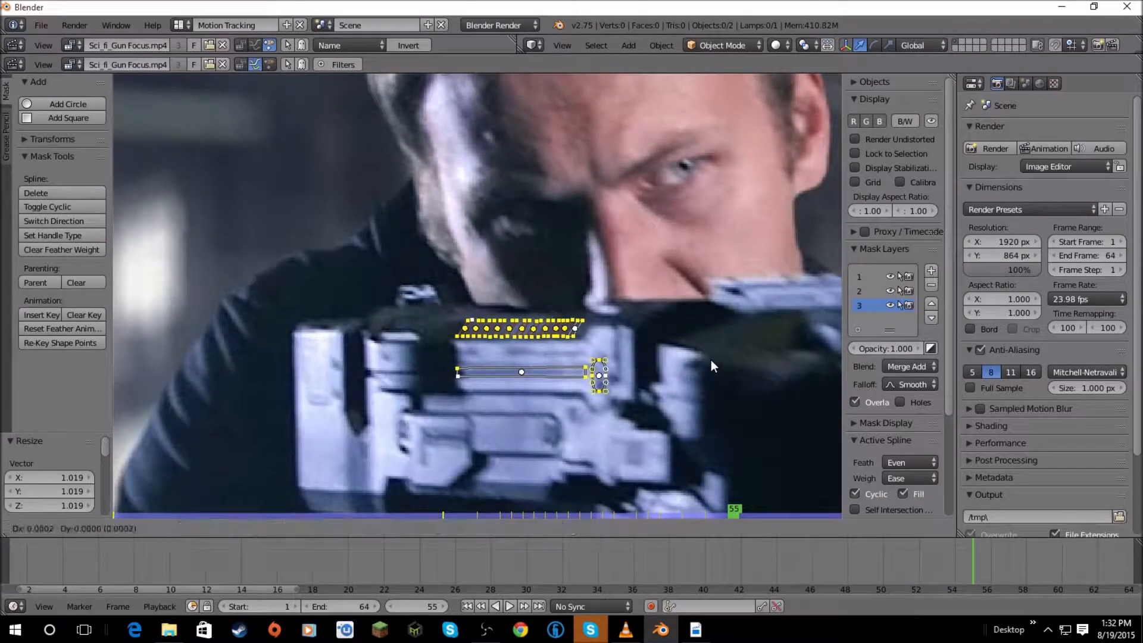
pyautogui.press('i')
# At frame 56, move and rotate all masks to line up with the gun, and insert a shape key.
pyautogui.press('Right')
pyautogui.press('Right')
pyautogui.press('g')
pyautogui.click(673, 329)
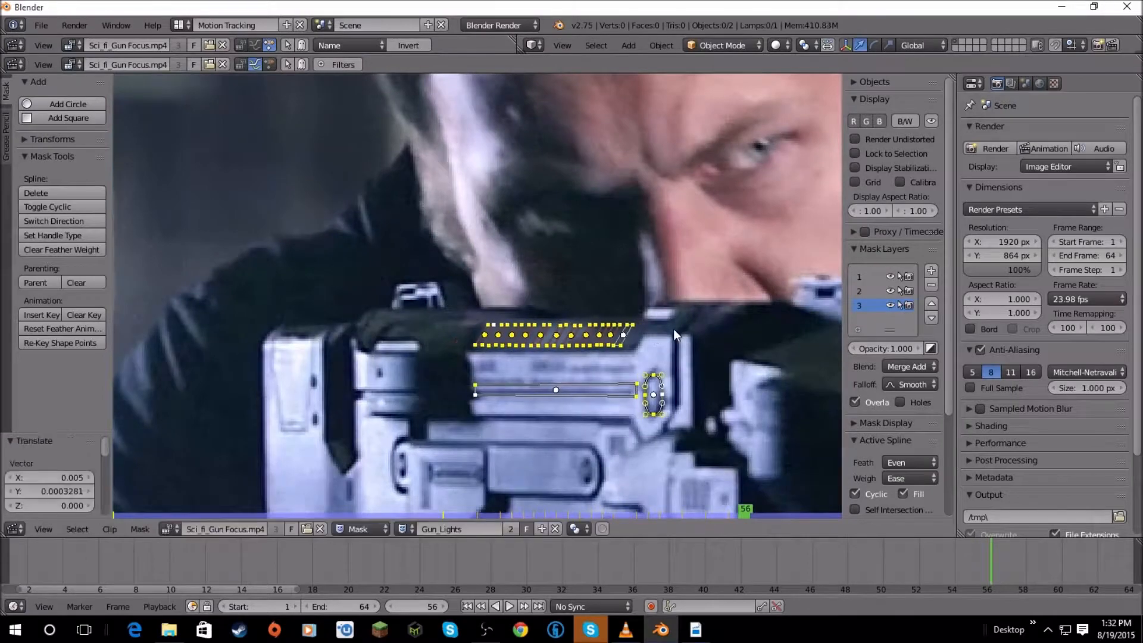
pyautogui.scroll(1, 673, 328)
pyautogui.press('r')
pyautogui.click(670, 324)
pyautogui.press('i')
# Advance to frame 58 and move and rotate all masks to match the tilted gun.
pyautogui.press('Right')
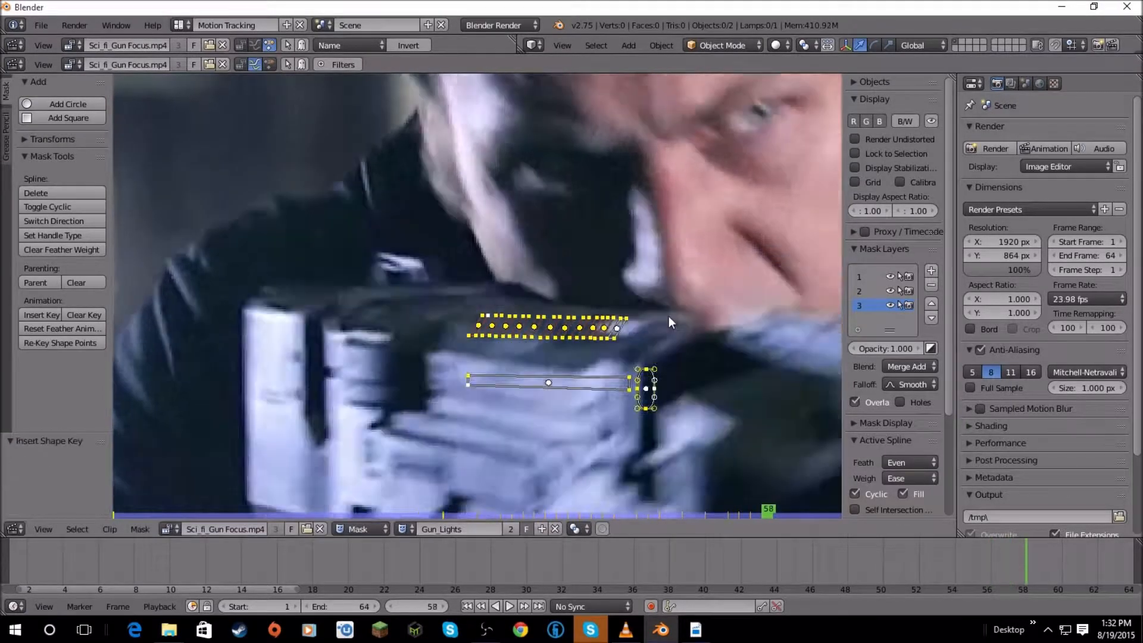
pyautogui.scroll(-1, 669, 316)
pyautogui.press('g')
pyautogui.click(649, 352)
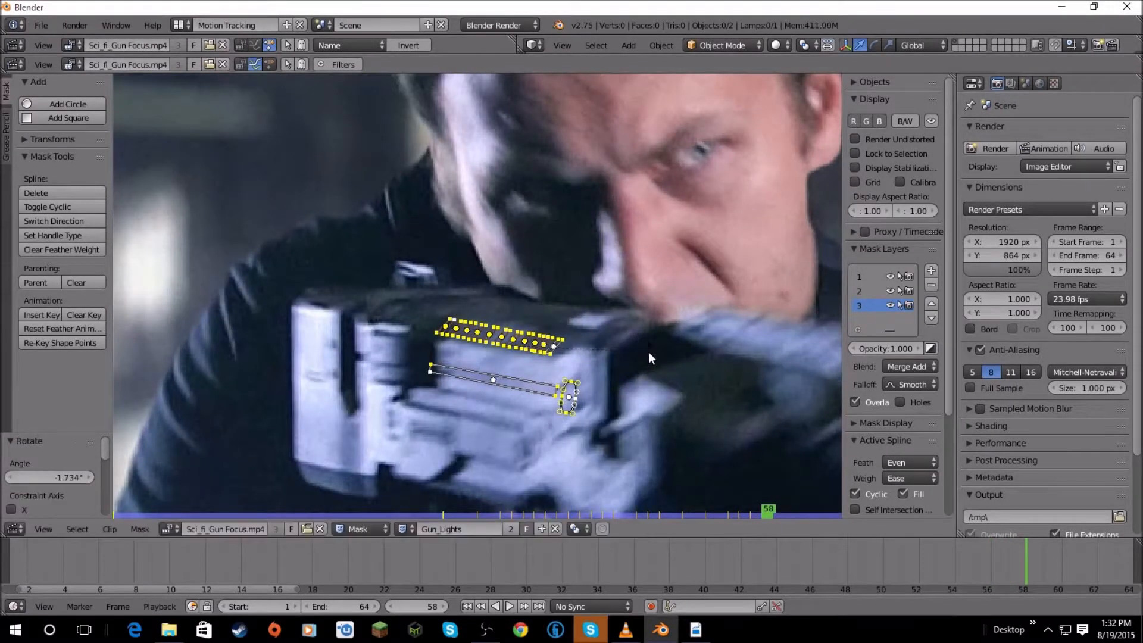
# Rotate the oval mask separately to match the gun's tilt, and insert a shape key for all masks at frame 58.
pyautogui.scroll(2, 648, 352)
pyautogui.scroll(-1, 620, 293)
pyautogui.press('a')
pyautogui.press('Right')
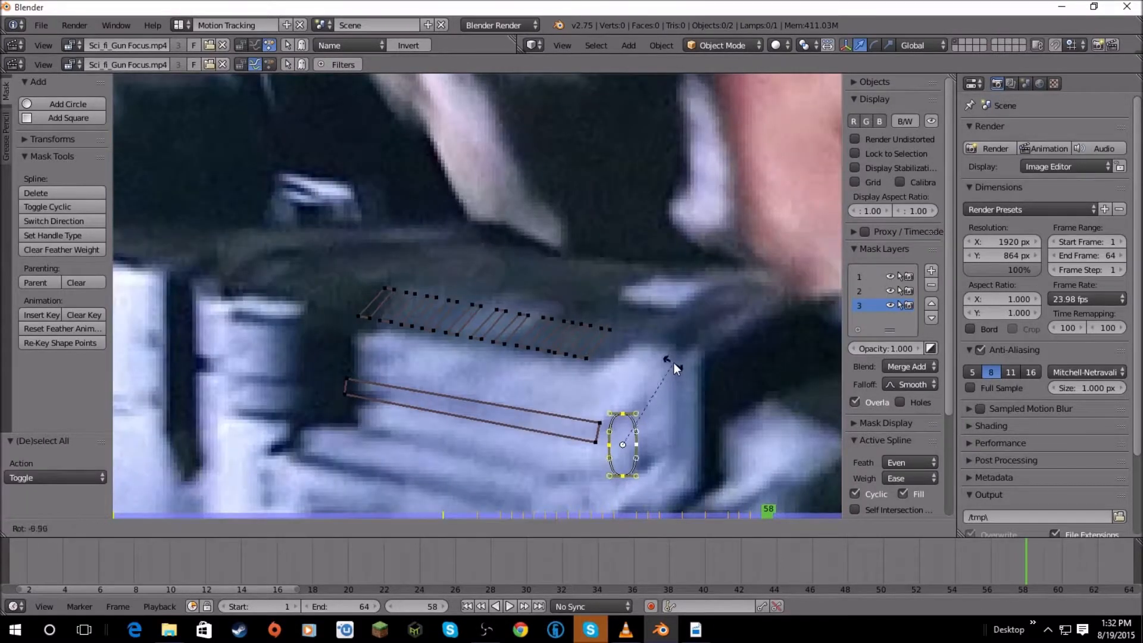
pyautogui.press('Left')
pyautogui.press('a')
# At frame 59, move, rotate and scale down all masks to fit the gun, and insert a shape key.
pyautogui.press('Right')
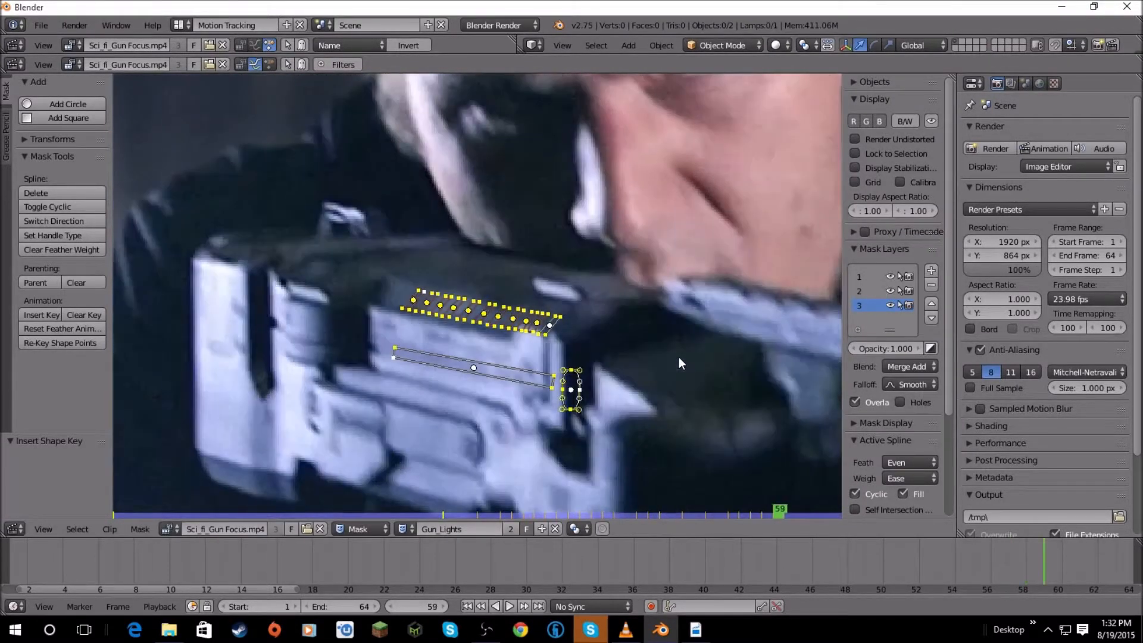
pyautogui.press('g')
pyautogui.click(634, 345)
pyautogui.press('r')
pyautogui.click(637, 355)
pyautogui.press('s')
pyautogui.click(614, 361)
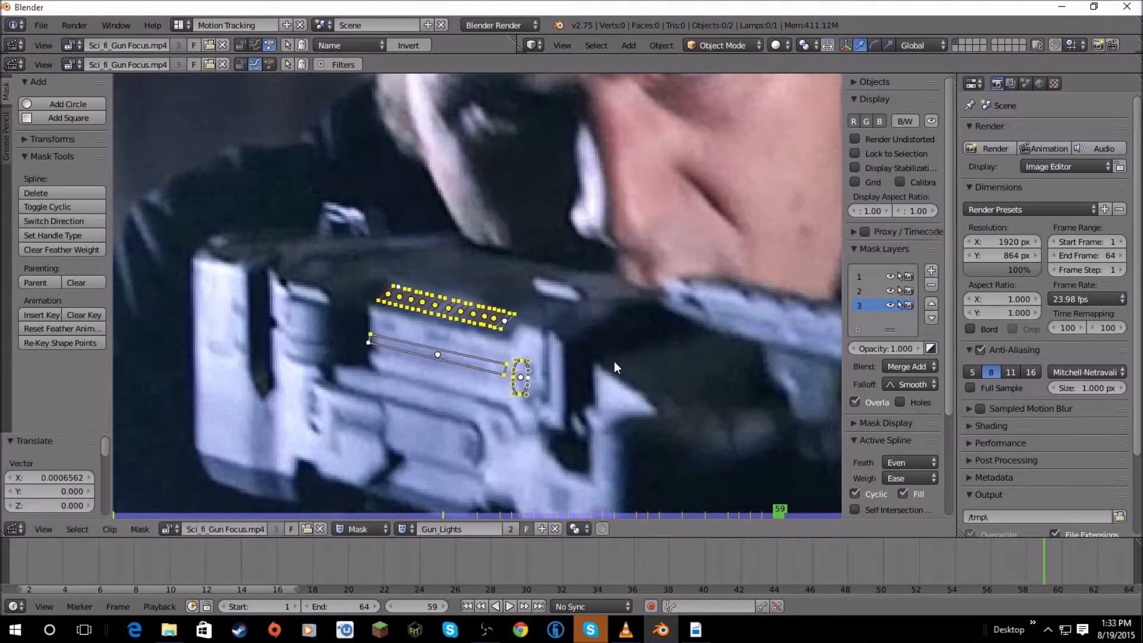
pyautogui.press('i')
# Advance to frame 61, move all masks onto the gun, and realign the oval mask with its oval detail.
pyautogui.press('Right')
pyautogui.scroll(3, 632, 356)
pyautogui.press('Right')
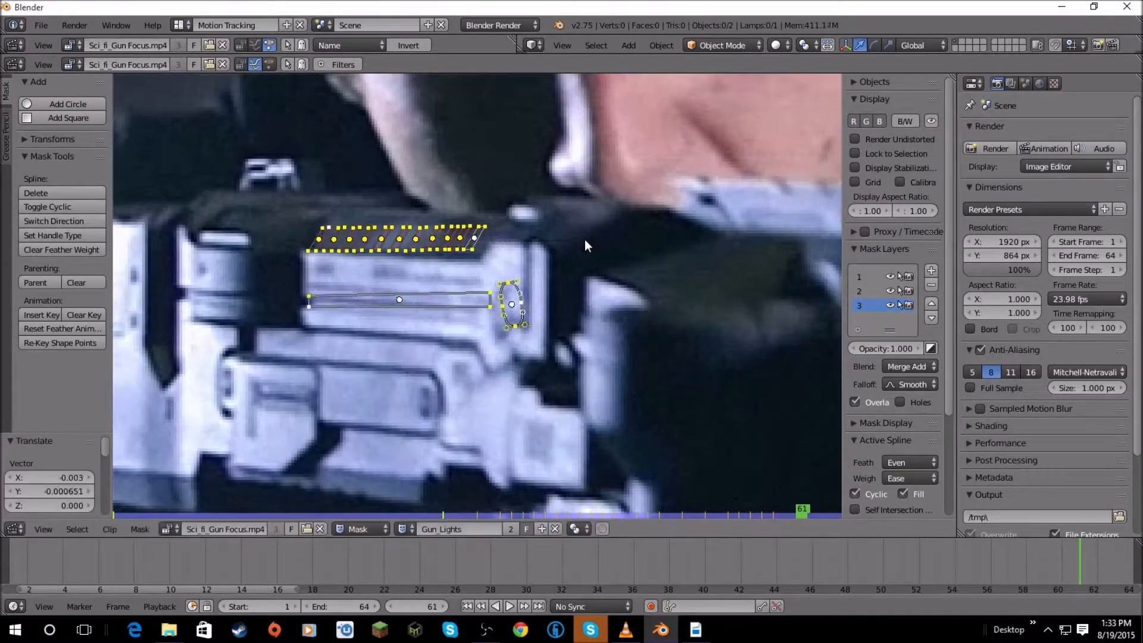
pyautogui.press('a')
pyautogui.click(499, 340)
pyautogui.scroll(1, 499, 340)
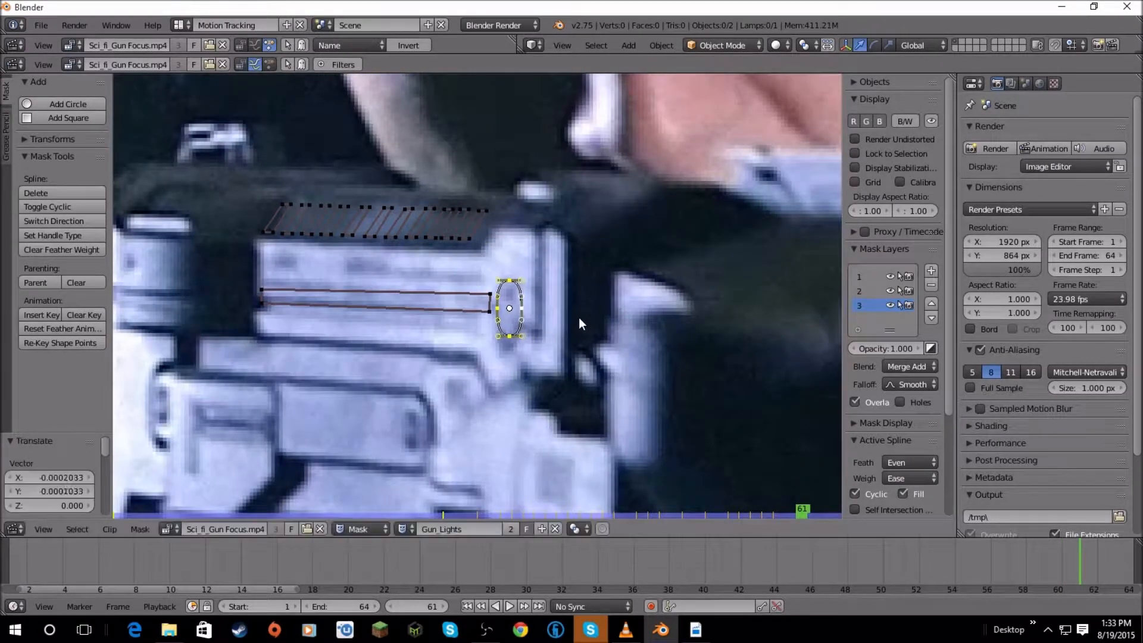
# Adjust the long bar mask along the gun's side and insert a shape key for all masks at frame 61.
pyautogui.press('a')
pyautogui.click(486, 294)
pyautogui.press('a')
pyautogui.press('a')
pyautogui.scroll(-1, 566, 273)
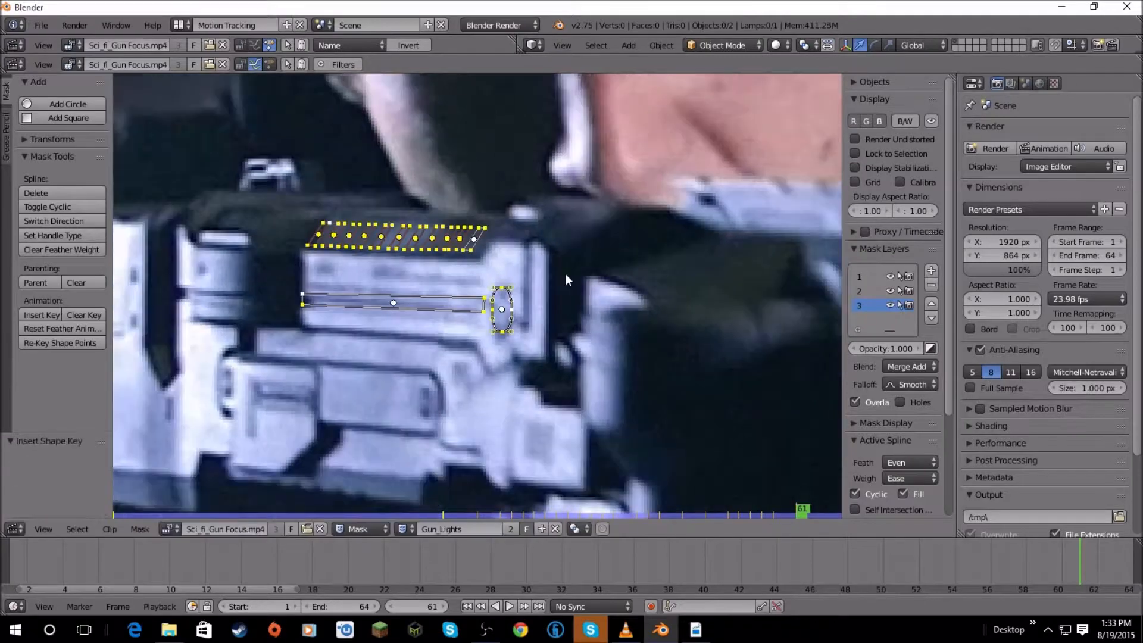
pyautogui.press('i')
# At frame 62, move all masks onto the gun, rotate them about -1.45°, and insert a shape key.
pyautogui.press('Right')
pyautogui.press('g')
pyautogui.click(542, 270)
pyautogui.moveTo(542, 270); pyautogui.dragTo(588, 304, button='middle')
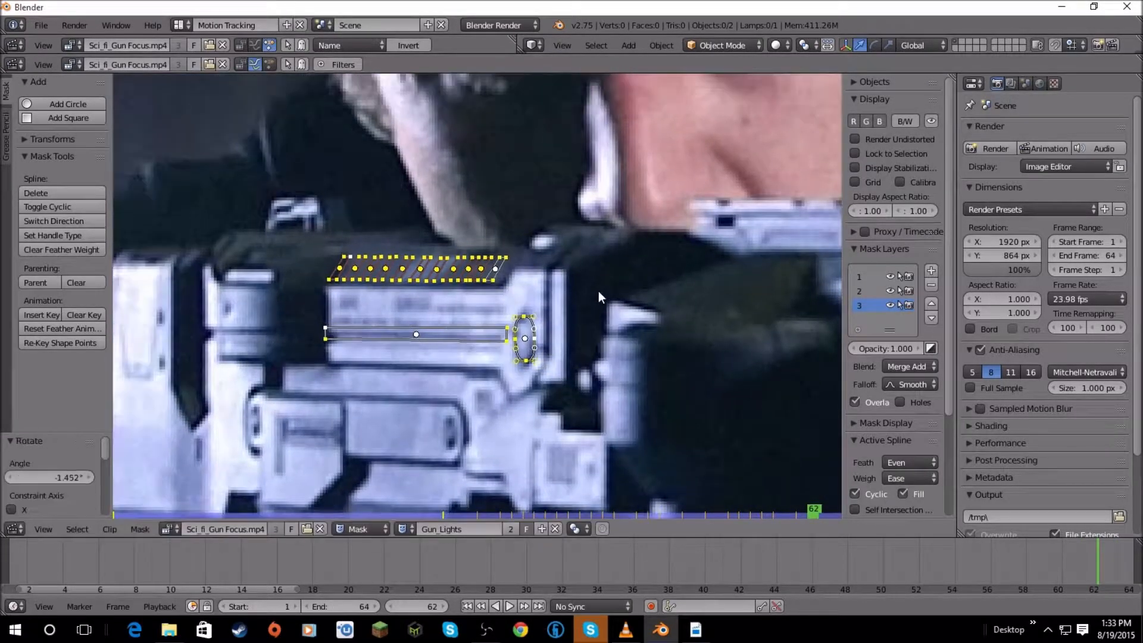
pyautogui.press('i')
# Play back the clip to check how the masks follow the gun.
pyautogui.press('Right')
pyautogui.scroll(-1, 592, 283)
pyautogui.hotkey('alt', 'a')
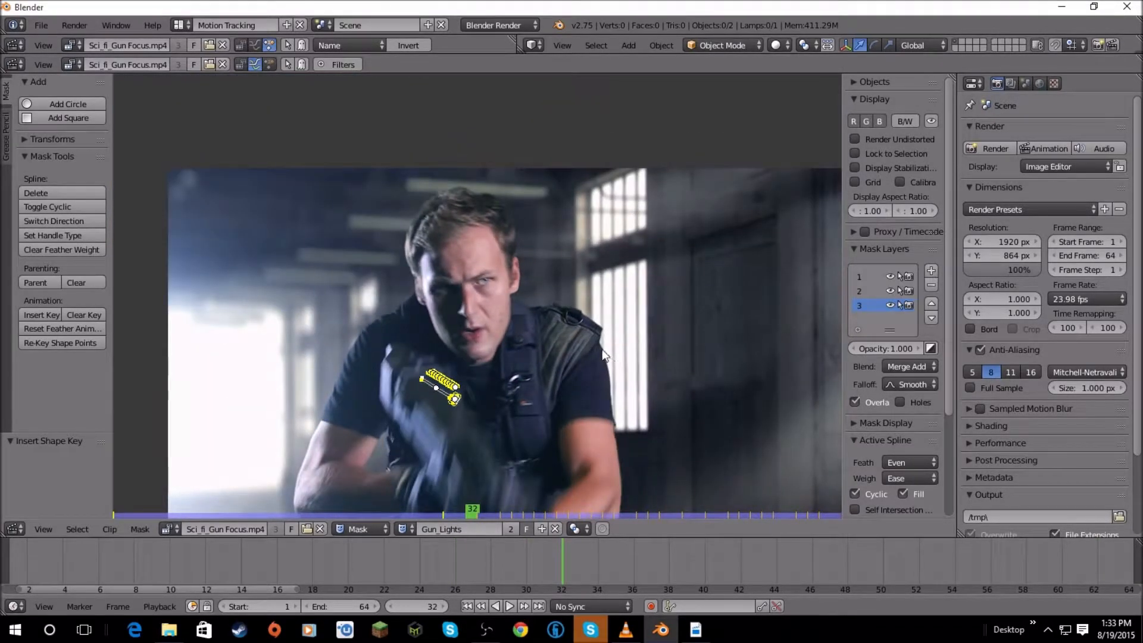
# At frame 32, move, rotate and scale all masks by about 1.069 to fit the motion-blurred gun.
pyautogui.scroll(2, 591, 353)
pyautogui.moveTo(585, 378); pyautogui.dragTo(593, 240, button='middle')
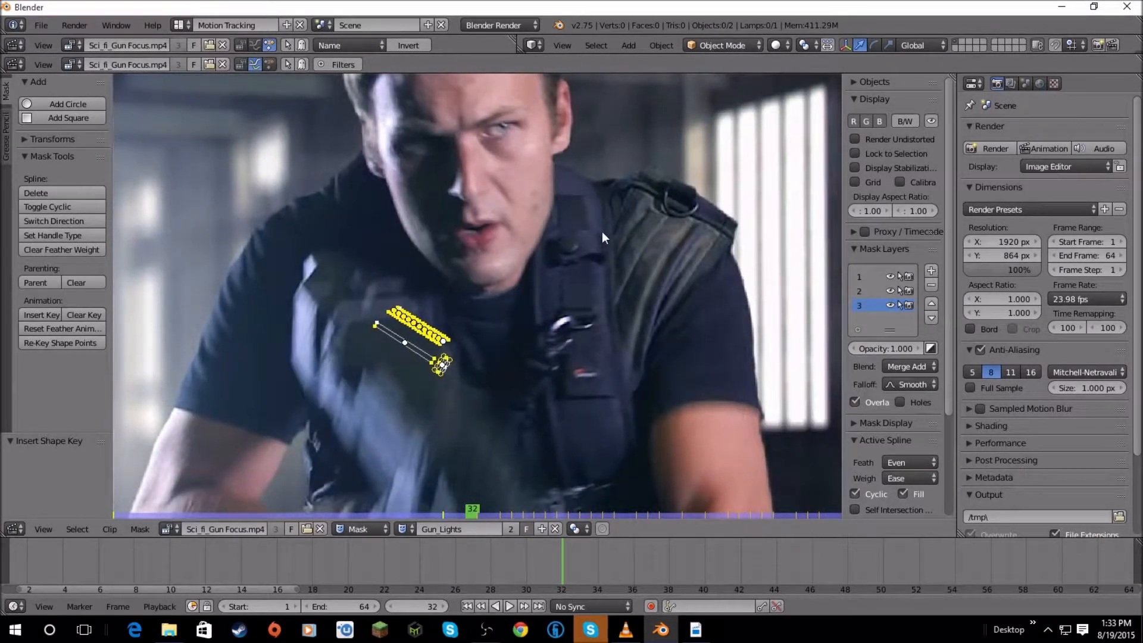
pyautogui.press('g')
pyautogui.click(575, 301)
pyautogui.press('s')
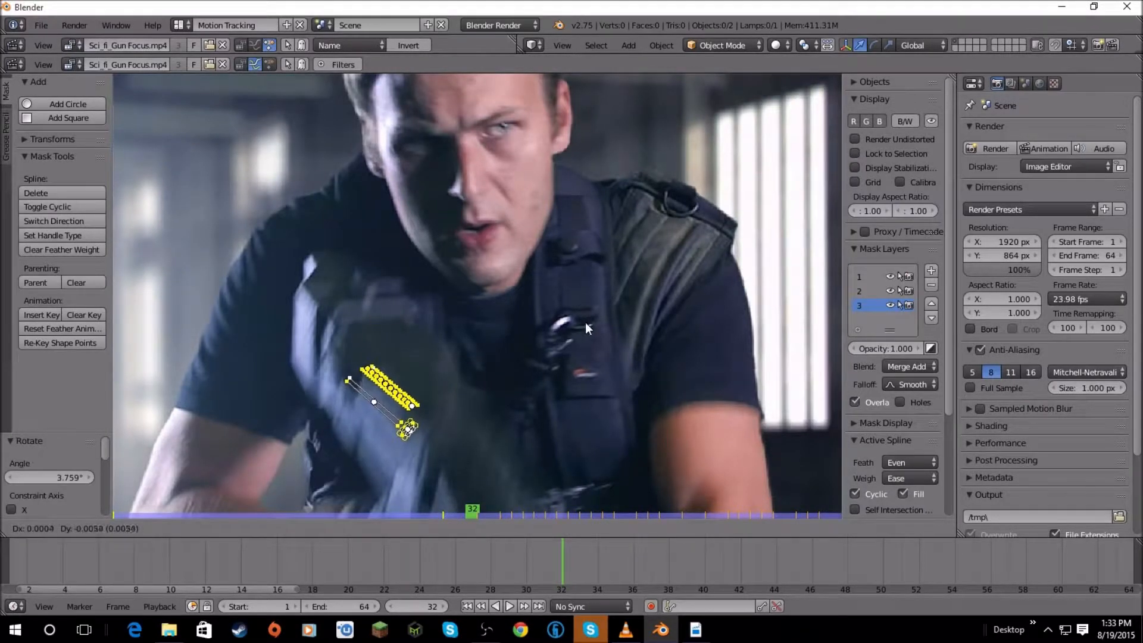
pyautogui.click(585, 323)
pyautogui.press('s')
pyautogui.press('y')
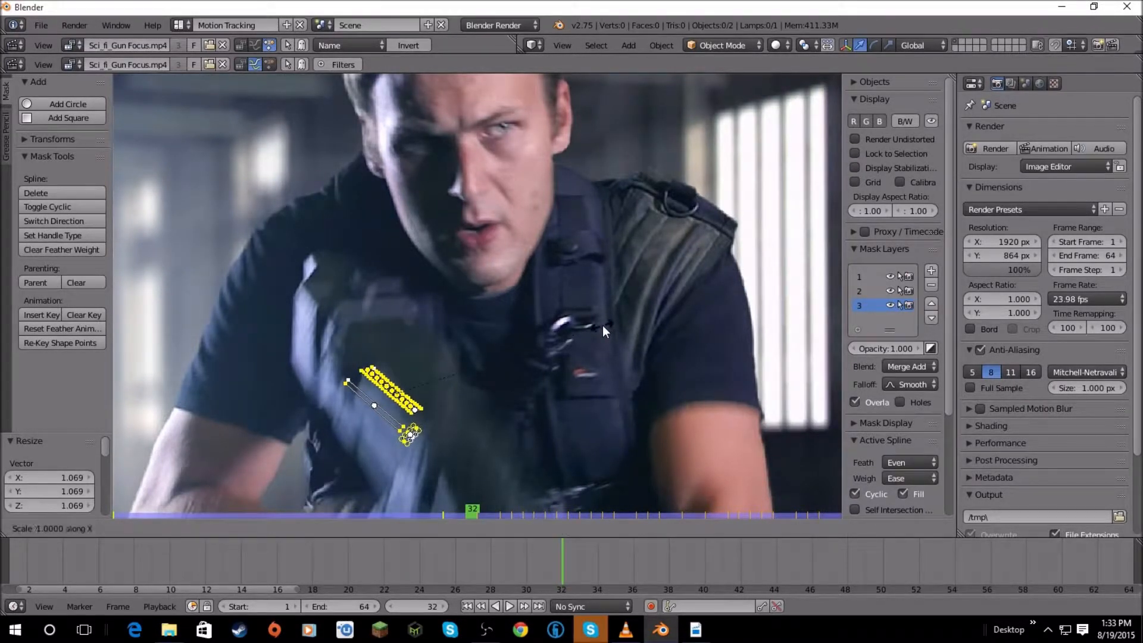
pyautogui.rightClick(619, 317)
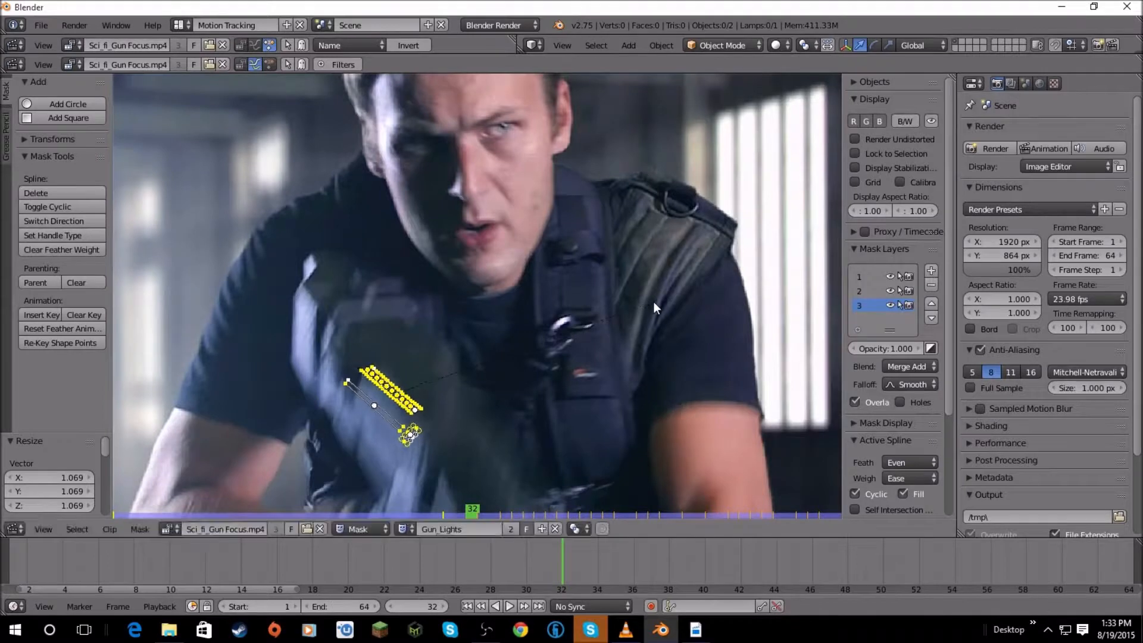
# Rotate all masks about -41° until level and stretch them by about 1.955 along the Y axis.
pyautogui.press('r')
pyautogui.click(526, 162)
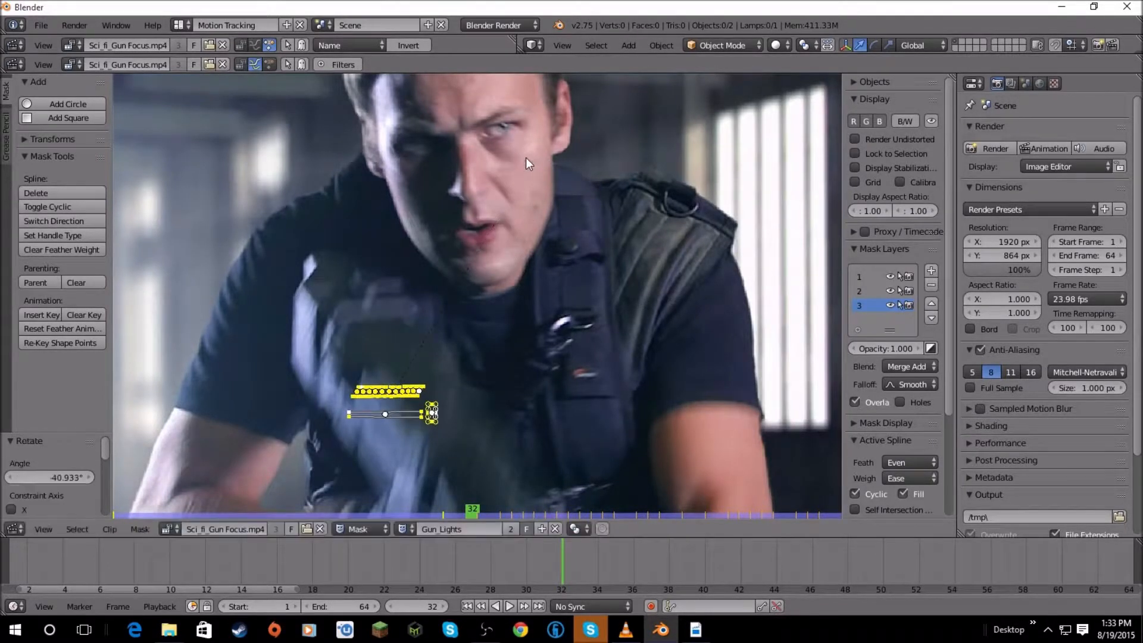
pyautogui.press('s')
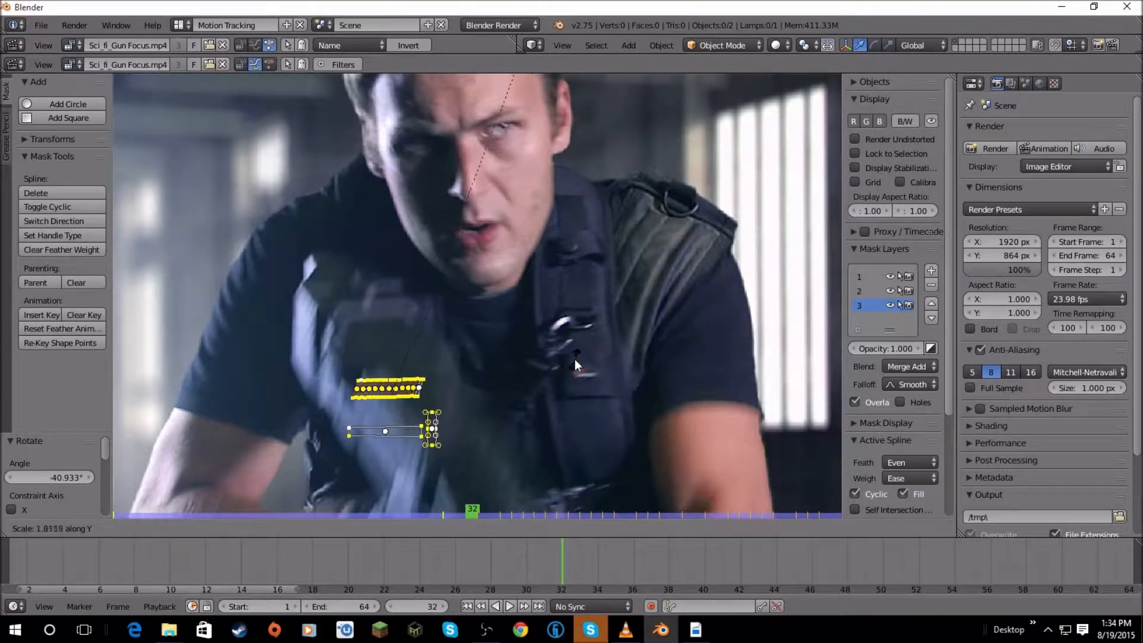
pyautogui.click(578, 368)
pyautogui.moveTo(583, 377); pyautogui.dragTo(582, 291, button='middle')
# Rotate the stretched masks back to the gun's slant and move them onto the blurred gun.
pyautogui.press('r')
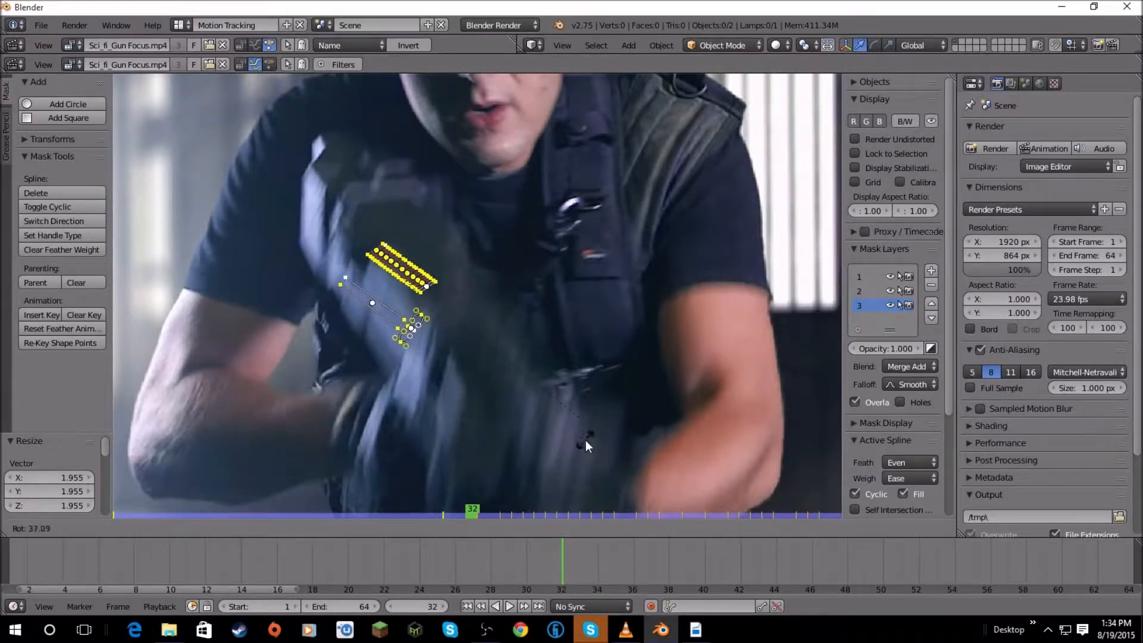
pyautogui.click(586, 443)
pyautogui.press('g')
pyautogui.click(590, 470)
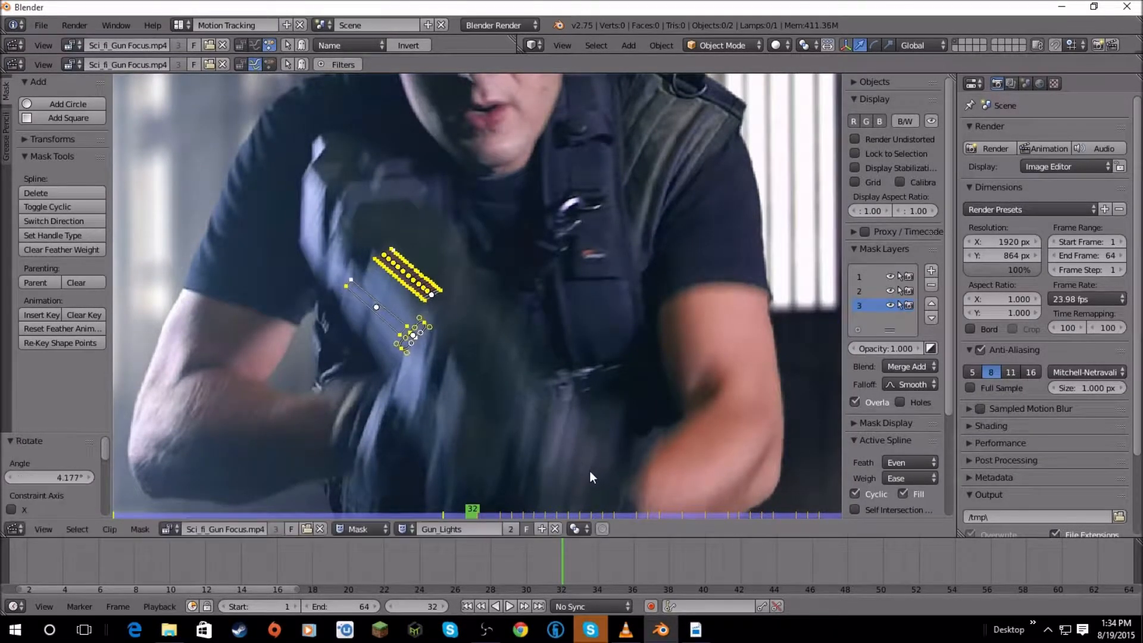
pyautogui.click(588, 466)
# Select only the long bar and oval masks and move them about 0.008 in X and 0.004 in Y, closer to the slats.
pyautogui.scroll(2, 548, 388)
pyautogui.press('a')
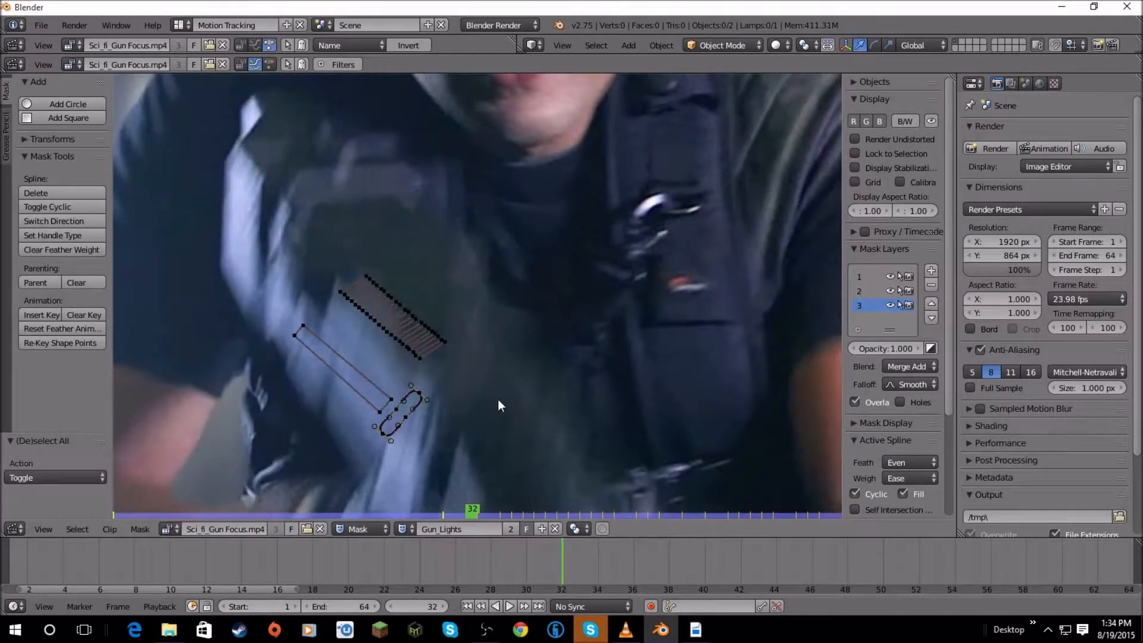
pyautogui.press('c')
pyautogui.moveTo(450, 398)
pyautogui.mouseDown()
pyautogui.moveTo(355, 449)
pyautogui.moveTo(299, 333)
pyautogui.moveTo(280, 364)
pyautogui.mouseUp()
pyautogui.rightClick(397, 360)
pyautogui.press('g')
pyautogui.click(527, 376)
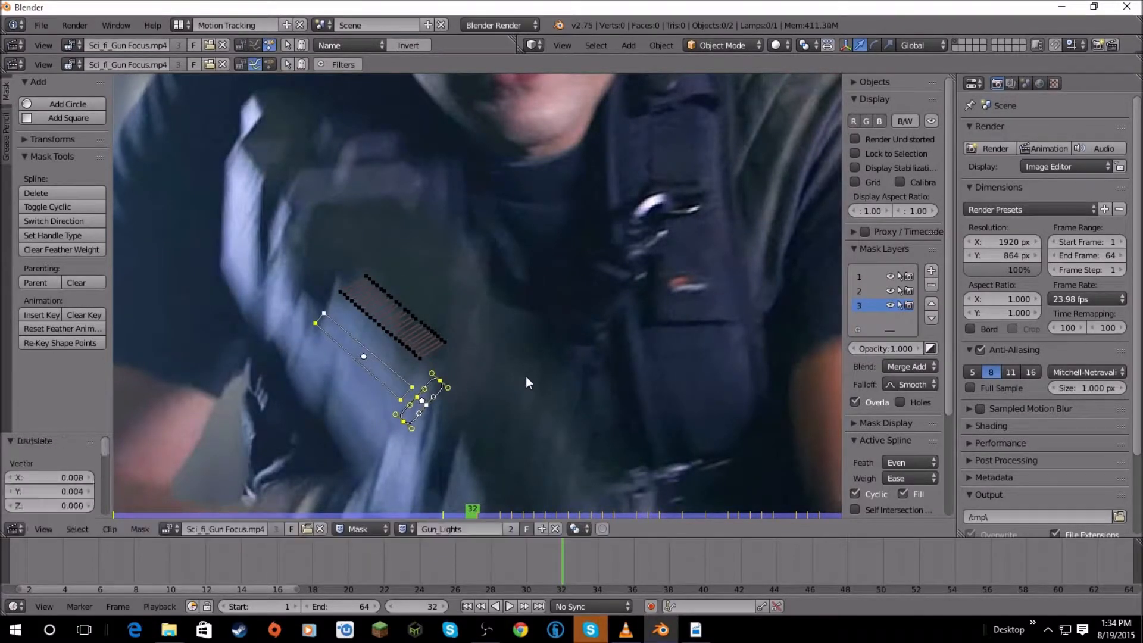
# At frame 32, select all masks, rotate them about 5.1°, and shift them slightly onto the motion-blurred gun.
pyautogui.press('a')
pyautogui.press('a')
pyautogui.scroll(-3, 517, 384)
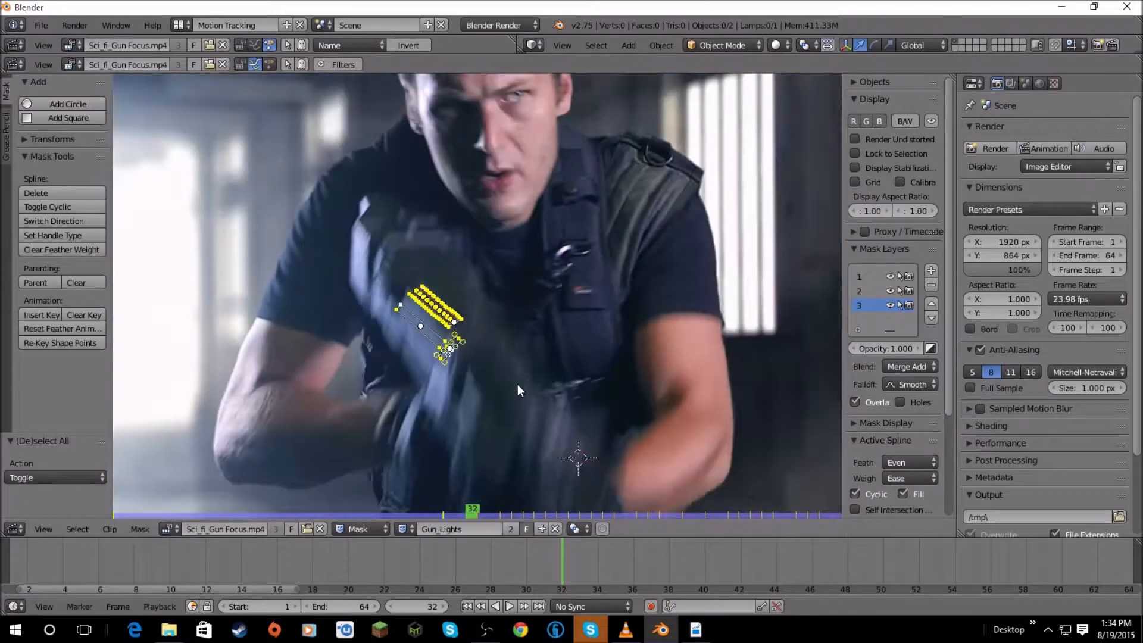
pyautogui.press('r')
pyautogui.click(509, 388)
pyautogui.press('g')
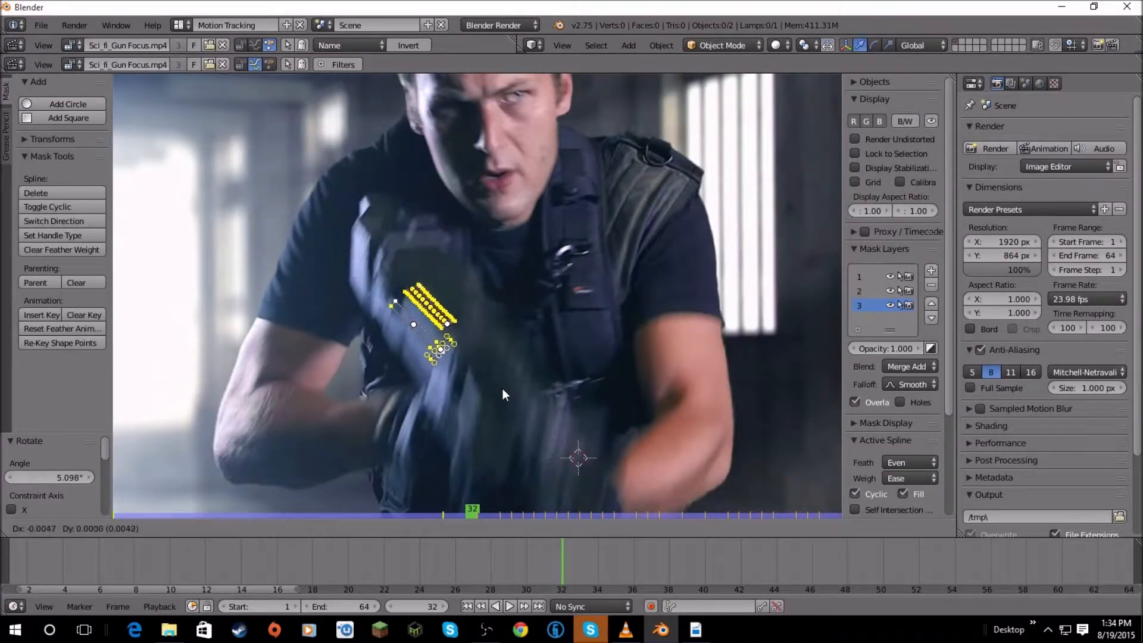
pyautogui.click(505, 391)
pyautogui.scroll(-3, 505, 392)
pyautogui.moveTo(483, 383); pyautogui.dragTo(505, 387, button='middle')
pyautogui.scroll(3, 505, 387)
# Insert a shape key for all masks at frame 32.
pyautogui.press('a')
pyautogui.press('a')
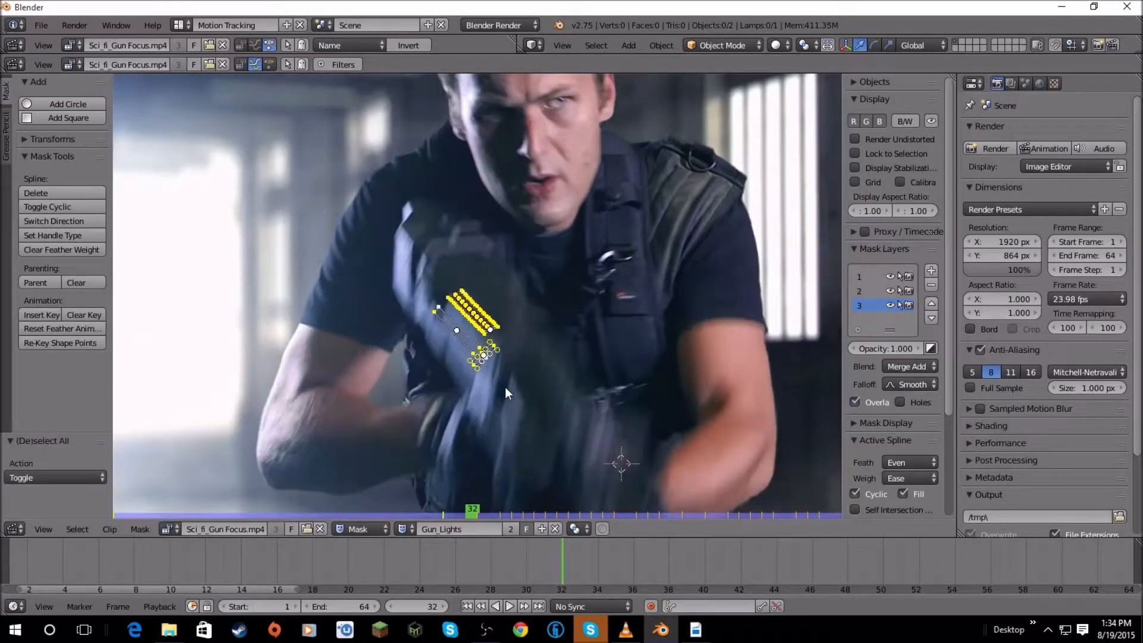
pyautogui.press('i')
pyautogui.scroll(-1, 506, 383)
# Step back and forth between frames 31 and 33 to compare the mask placement with the gun.
pyautogui.press('Left')
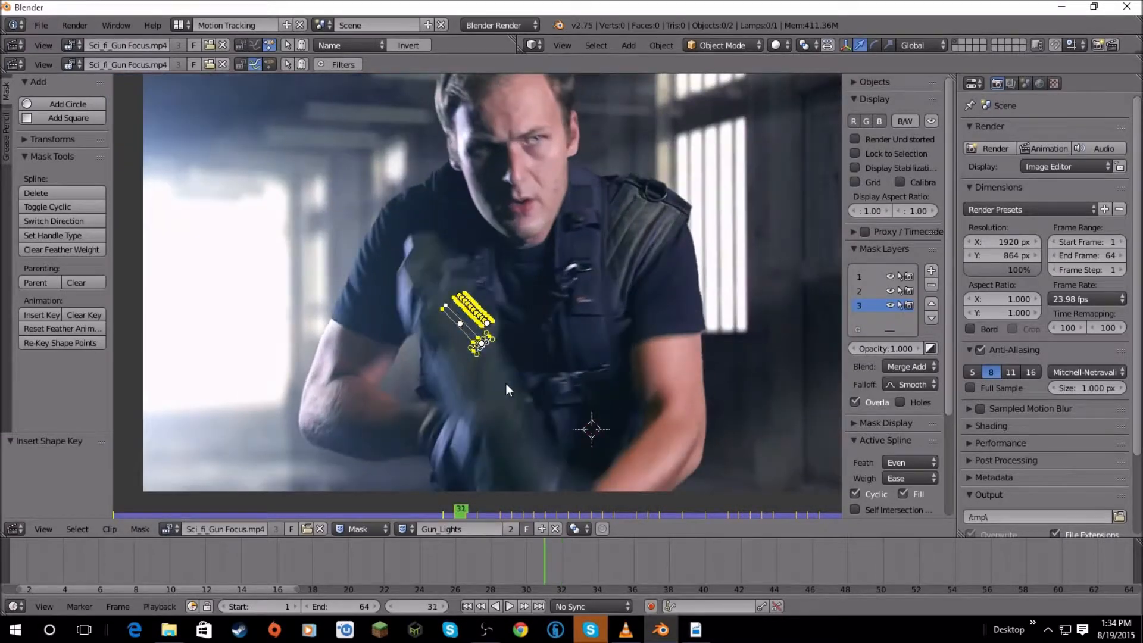
pyautogui.scroll(-2, 510, 386)
pyautogui.scroll(2, 514, 388)
pyautogui.press('Right')
pyautogui.press('Right')
pyautogui.press('Right')
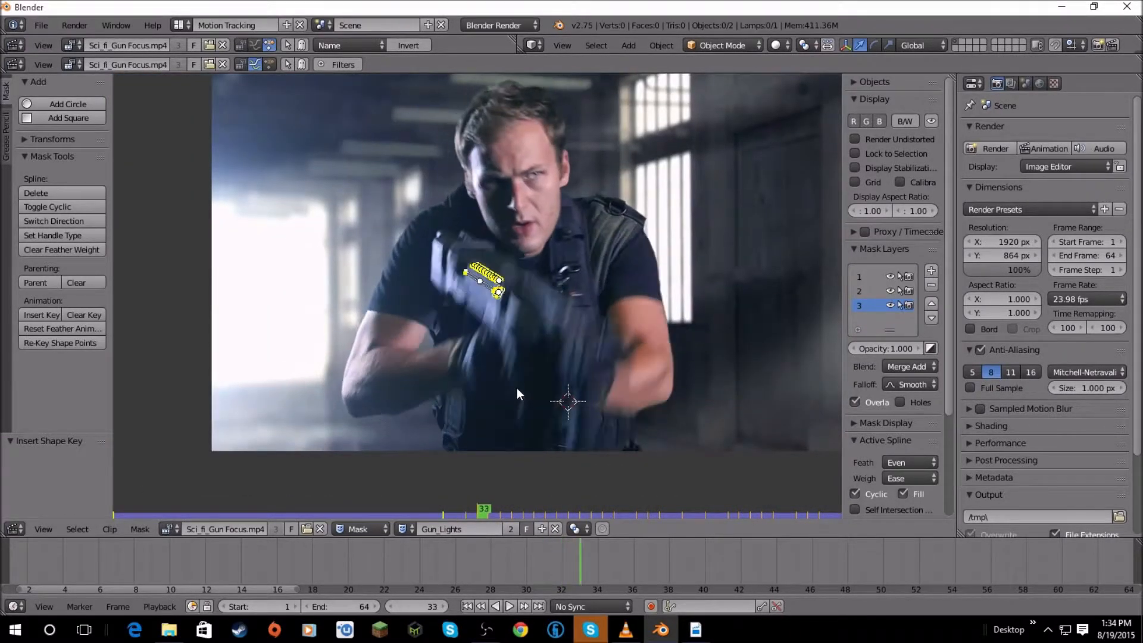
pyautogui.press('Left')
pyautogui.press('Left')
pyautogui.press('Left')
pyautogui.press('Right')
pyautogui.press('Right')
pyautogui.press('Left')
pyautogui.press('Right')
pyautogui.press('Left')
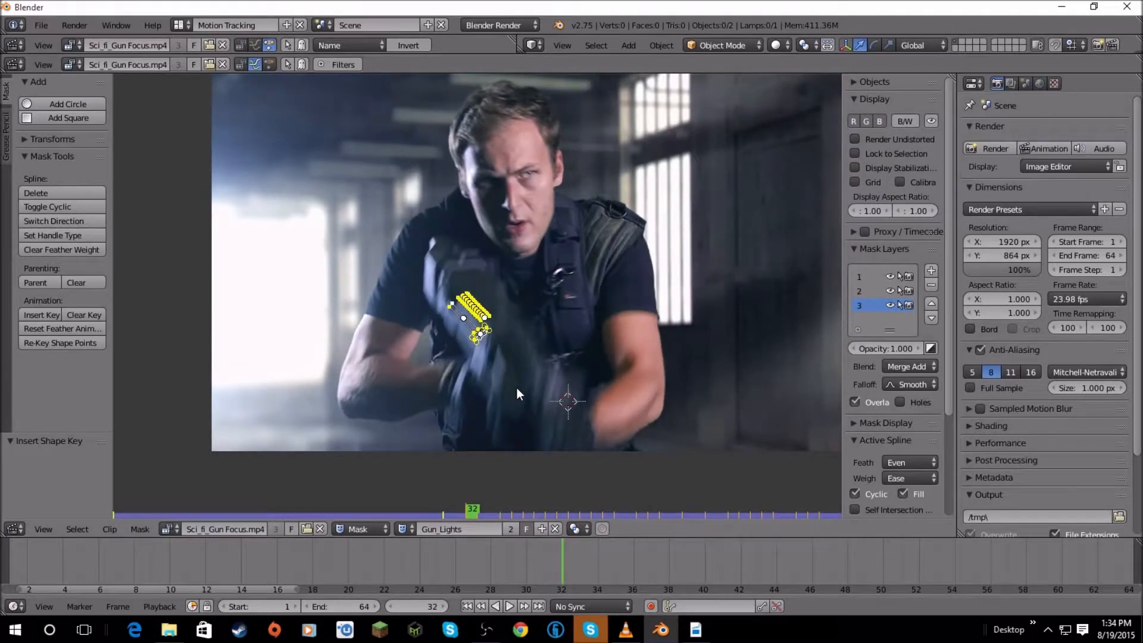
pyautogui.scroll(2, 517, 387)
pyautogui.press('Left')
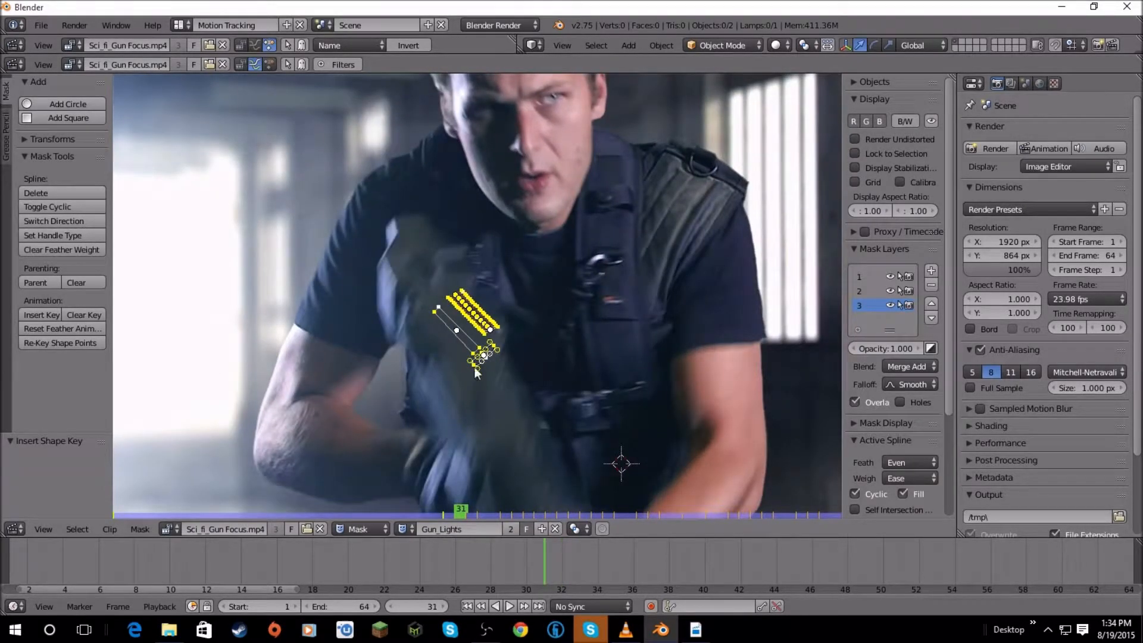
# At frame 31, move all masks about -0.029 in X and -0.193 in Y, below the picture, and insert a shape key.
pyautogui.scroll(-3, 487, 405)
pyautogui.moveTo(498, 401); pyautogui.dragTo(544, 388, button='middle')
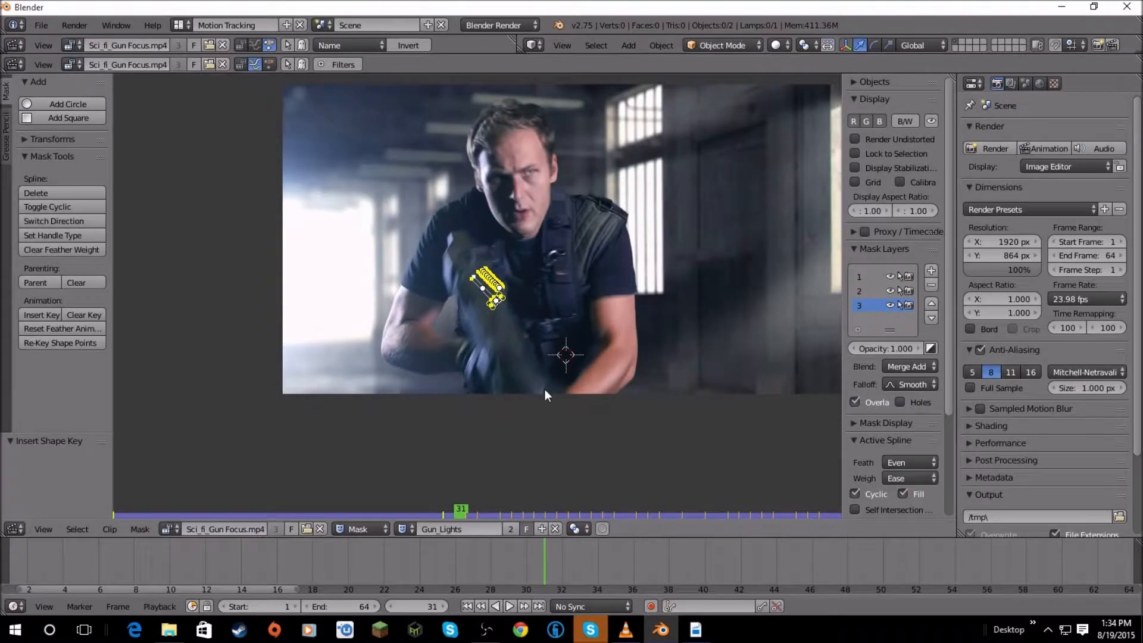
pyautogui.press('g')
pyautogui.click(524, 78)
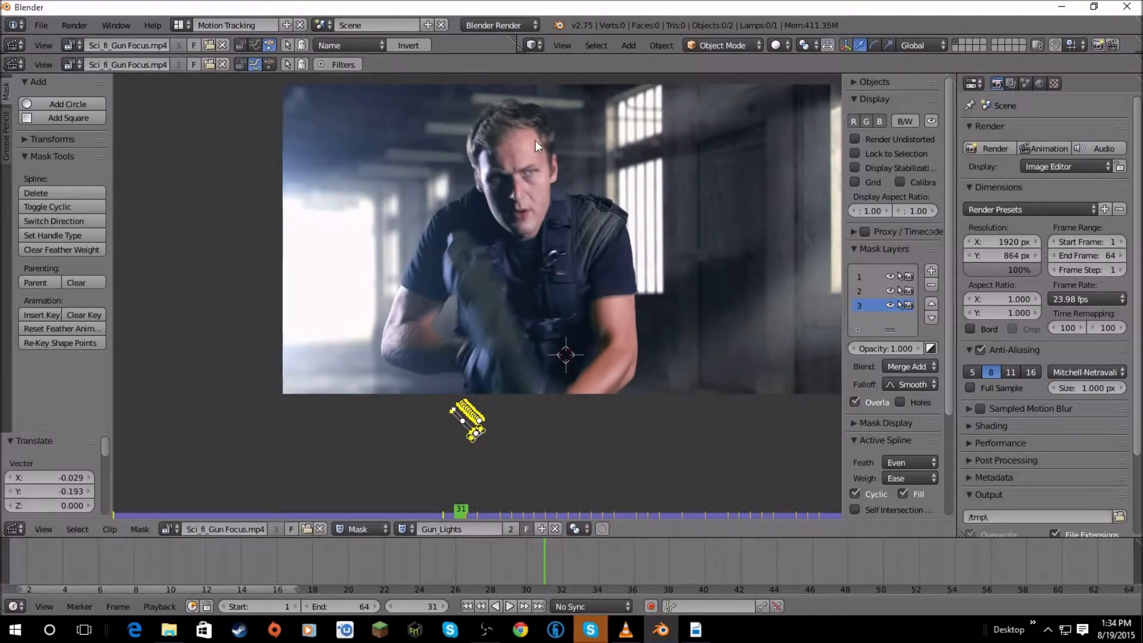
pyautogui.scroll(1, 533, 176)
pyautogui.press('i')
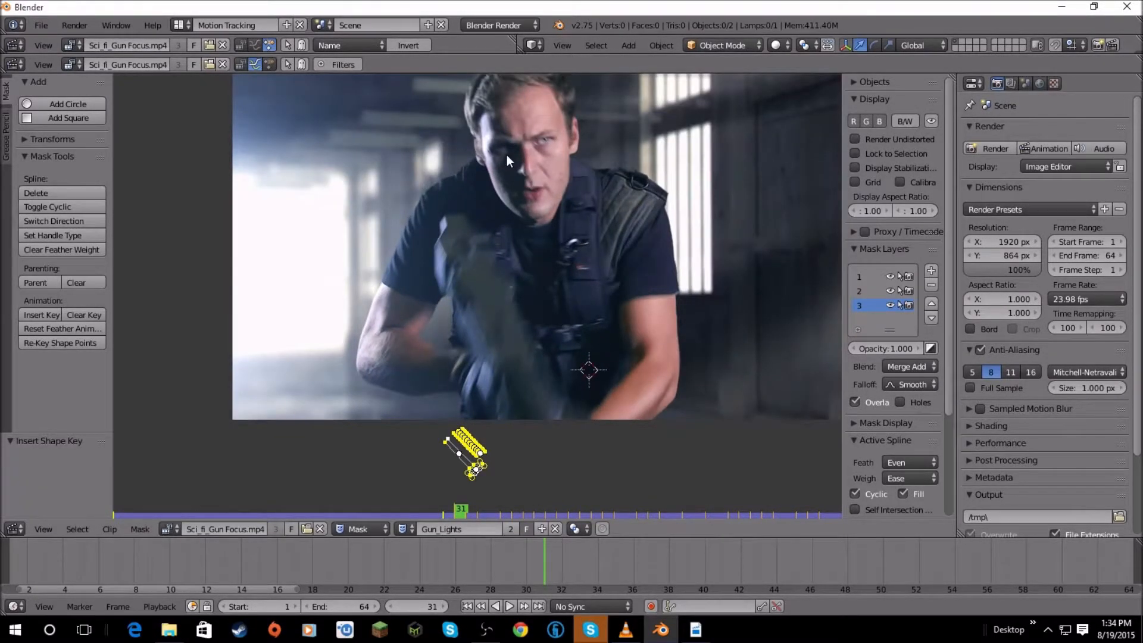
# Step forward through the frames from 32 and play the animation to check how the masks follow the gun.
pyautogui.press('Right')
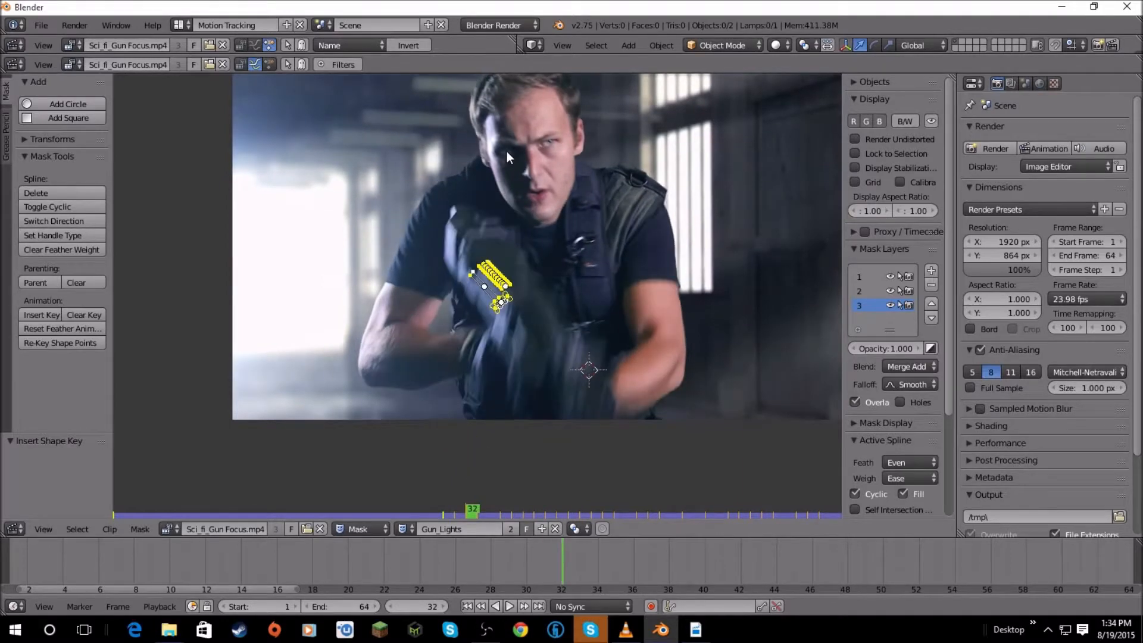
pyautogui.press('Right')
pyautogui.press('Right')
pyautogui.press('Right')
pyautogui.press('Right')
pyautogui.press('Right')
pyautogui.press('Right')
pyautogui.press('Right')
pyautogui.press('Right')
pyautogui.press('Right')
pyautogui.press('Right')
pyautogui.press('Right')
pyautogui.press('Right')
pyautogui.press('Right')
pyautogui.press('Right')
pyautogui.press('Right')
pyautogui.press('Right')
pyautogui.press('Right')
pyautogui.press('Right')
pyautogui.press('Right')
pyautogui.press('Right')
pyautogui.press('Right')
pyautogui.press('Right')
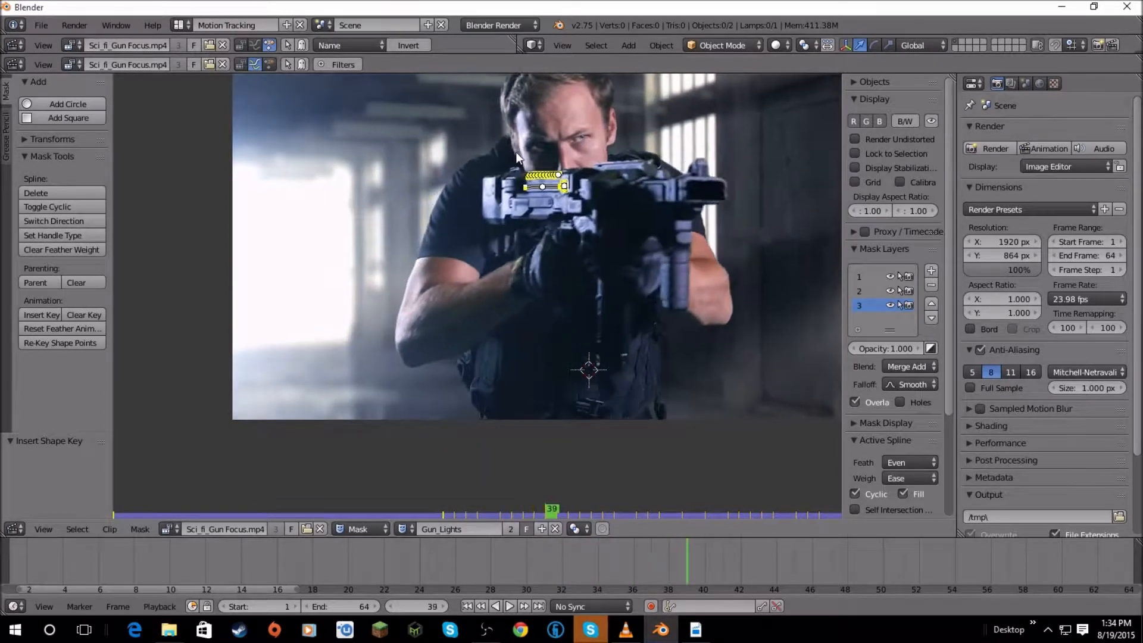
pyautogui.press('Right')
pyautogui.press('Right')
pyautogui.press('Right')
pyautogui.press('Right')
pyautogui.press('Right')
pyautogui.press('Right')
pyautogui.press('Right')
pyautogui.press('Right')
pyautogui.press('Right')
pyautogui.press('Right')
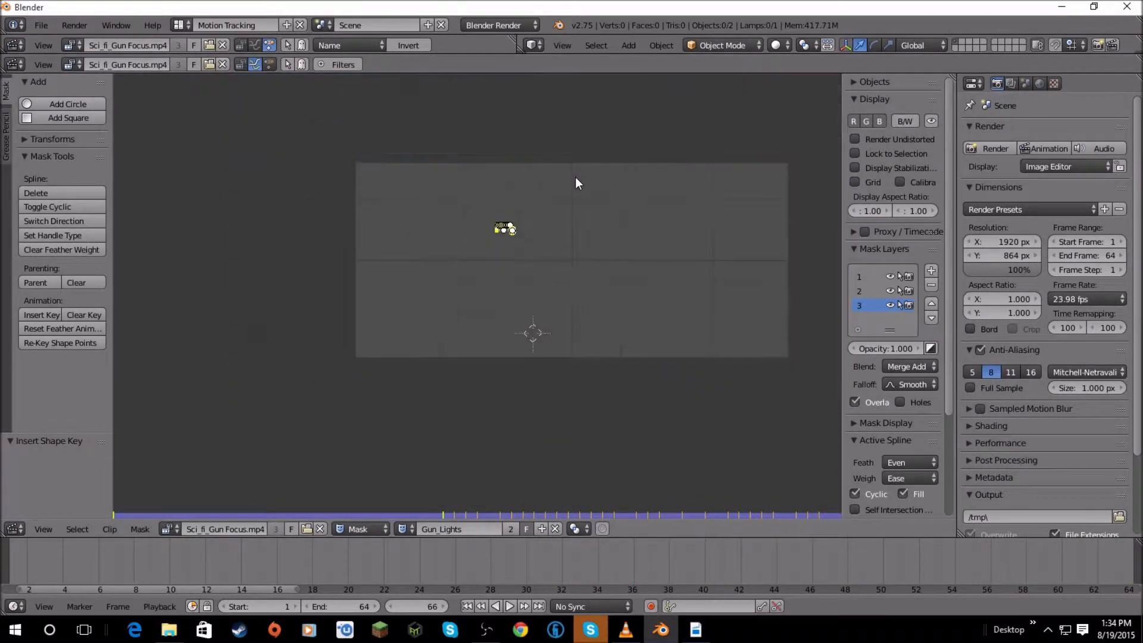
pyautogui.hotkey('alt', 'a')
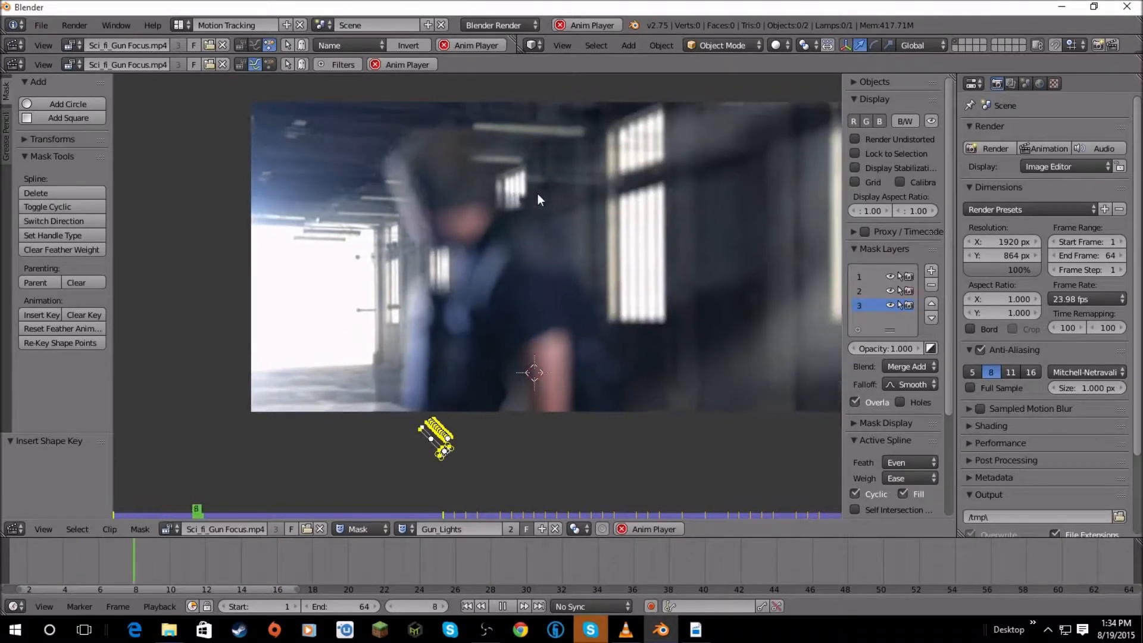
pyautogui.press('Escape')
# Switch the screen layout to Compositing.
pyautogui.click(180, 25)
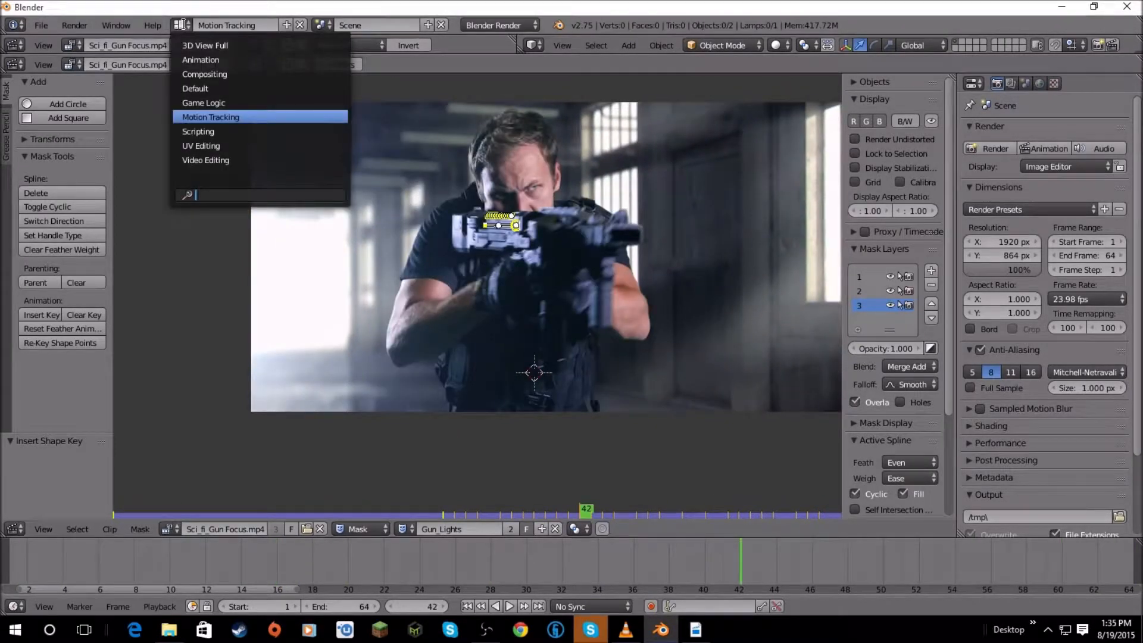
pyautogui.click(216, 74)
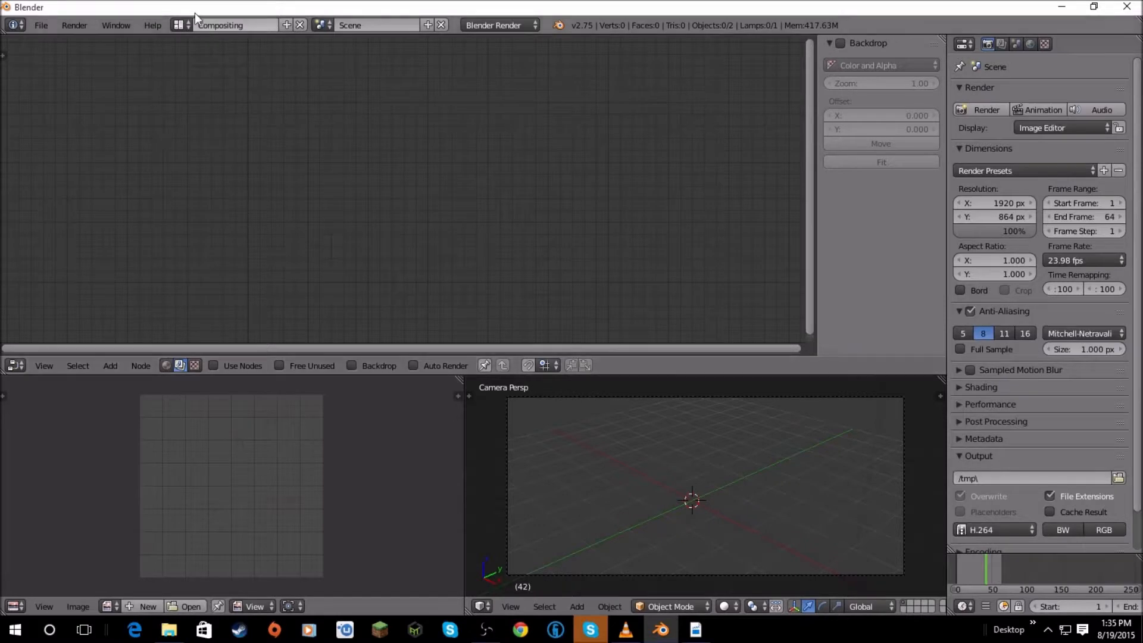
pyautogui.click(182, 24)
pyautogui.click(187, 25)
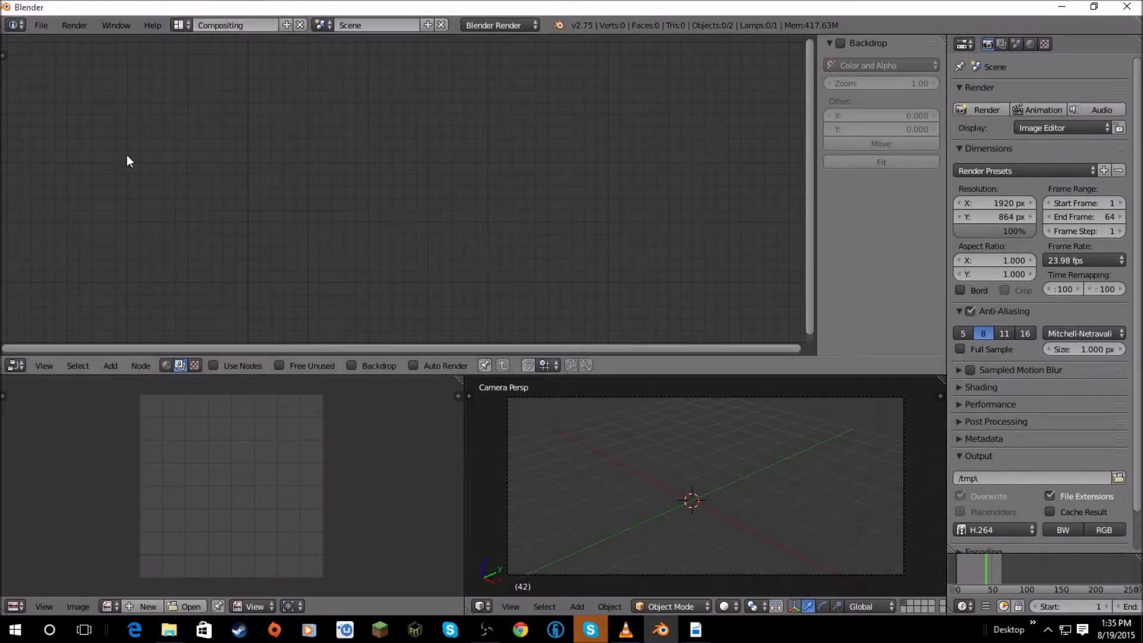
# Enable Use Nodes for the scene's compositing and delete the Render Layers node.
pyautogui.click(213, 365)
pyautogui.moveTo(289, 184); pyautogui.dragTo(376, 209, button='middle')
pyautogui.scroll(-3, 389, 171)
pyautogui.moveTo(389, 153); pyautogui.dragTo(381, 152, button='middle')
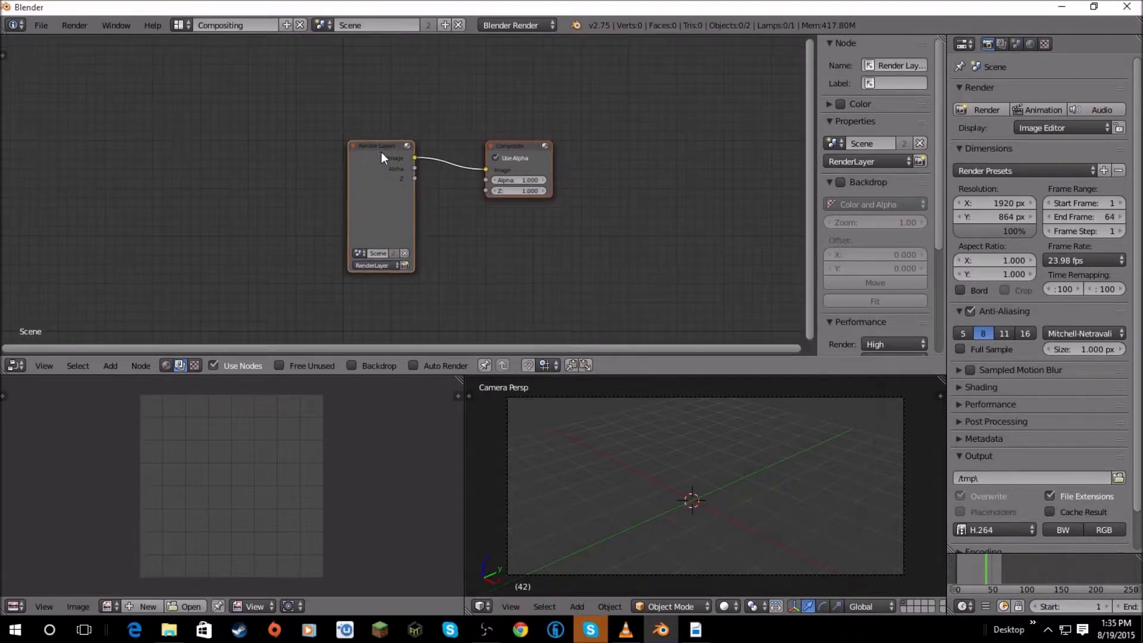
pyautogui.press('x')
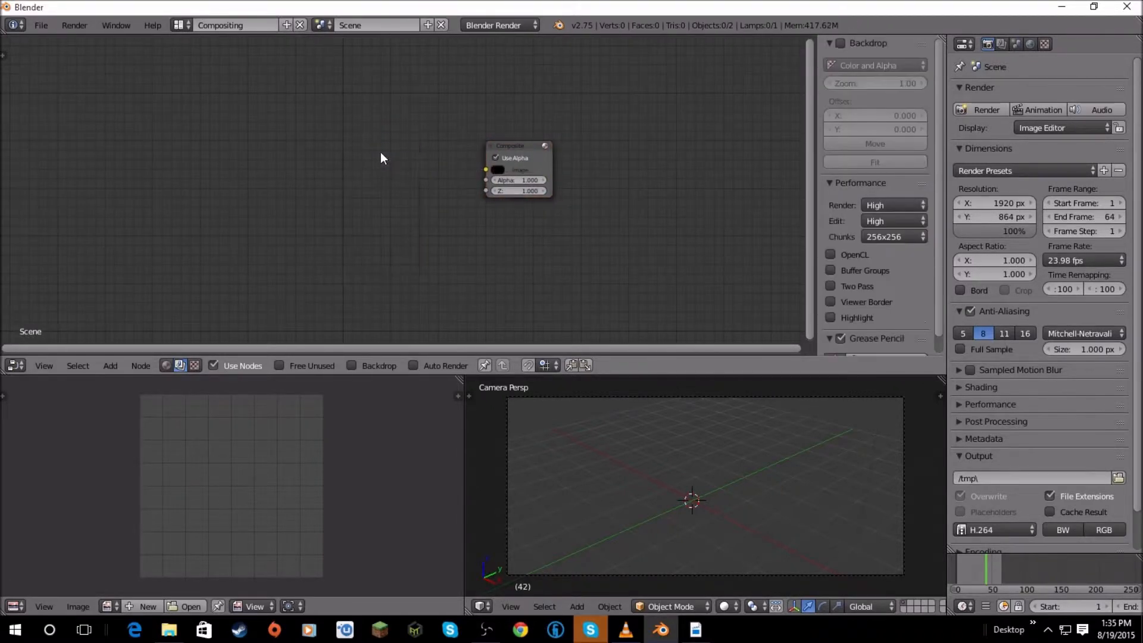
# Add a Movie Clip input node well before the Composite node and assign the Sci_fi_Gun Focus.mp4 clip to it.
pyautogui.moveTo(381, 156); pyautogui.dragTo(393, 161, button='middle')
pyautogui.hotkey('shift', 'a')
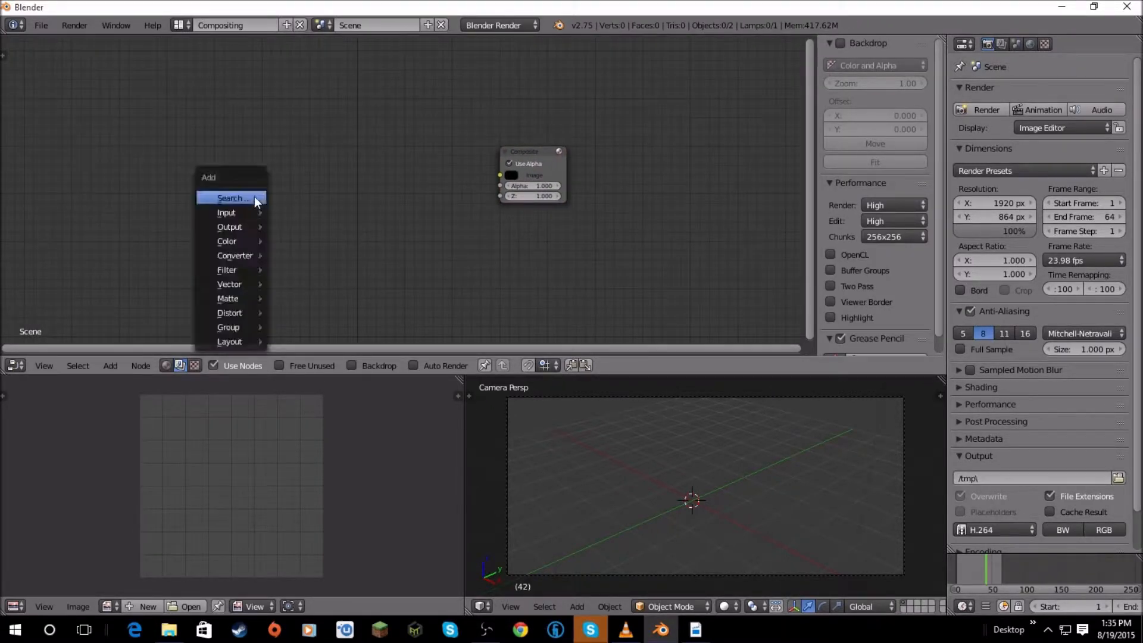
pyautogui.press('Escape')
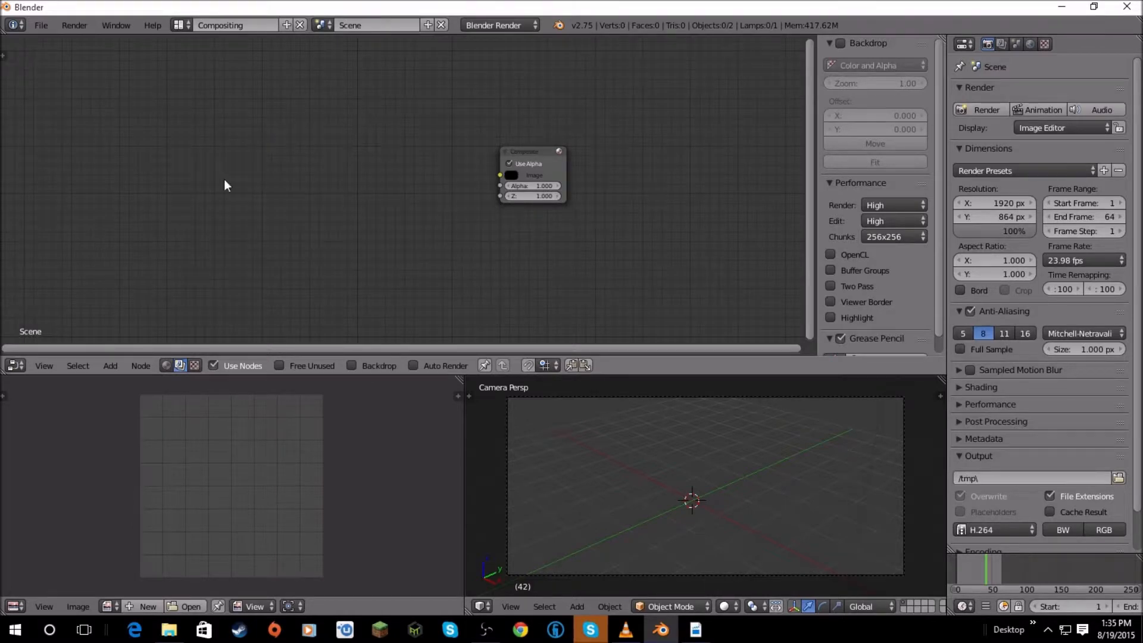
pyautogui.click(111, 366)
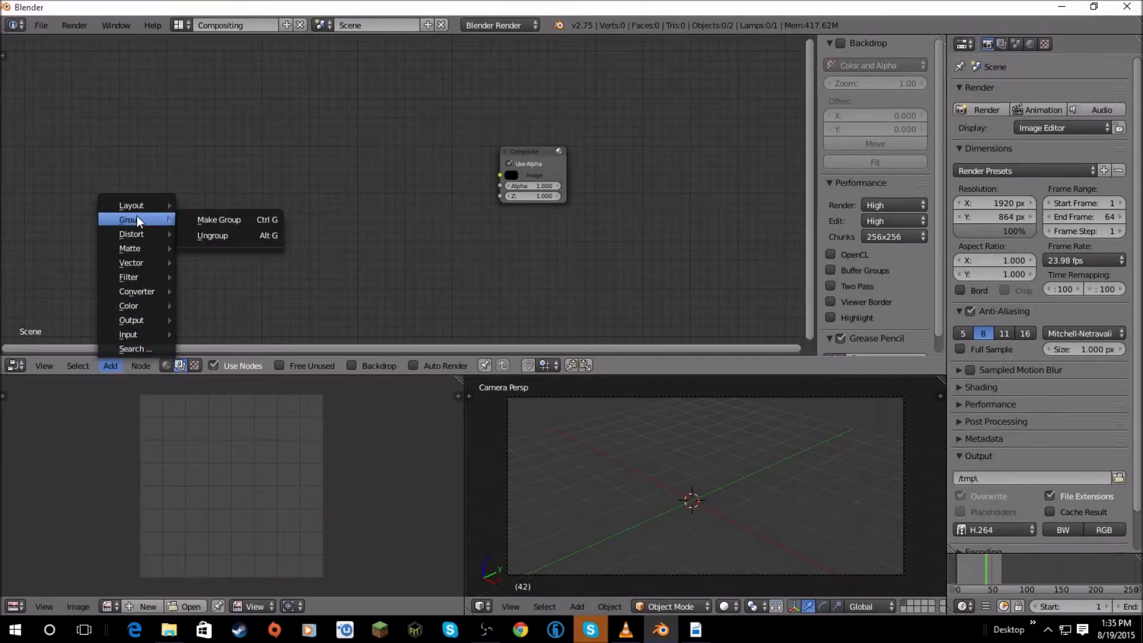
pyautogui.moveTo(140, 337)
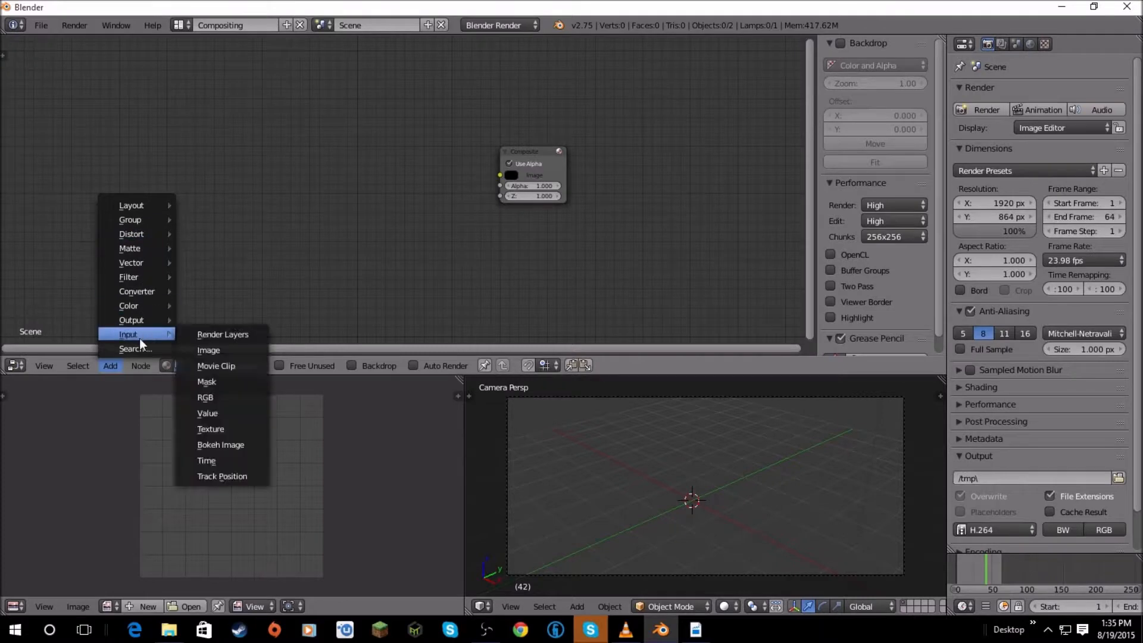
pyautogui.click(214, 365)
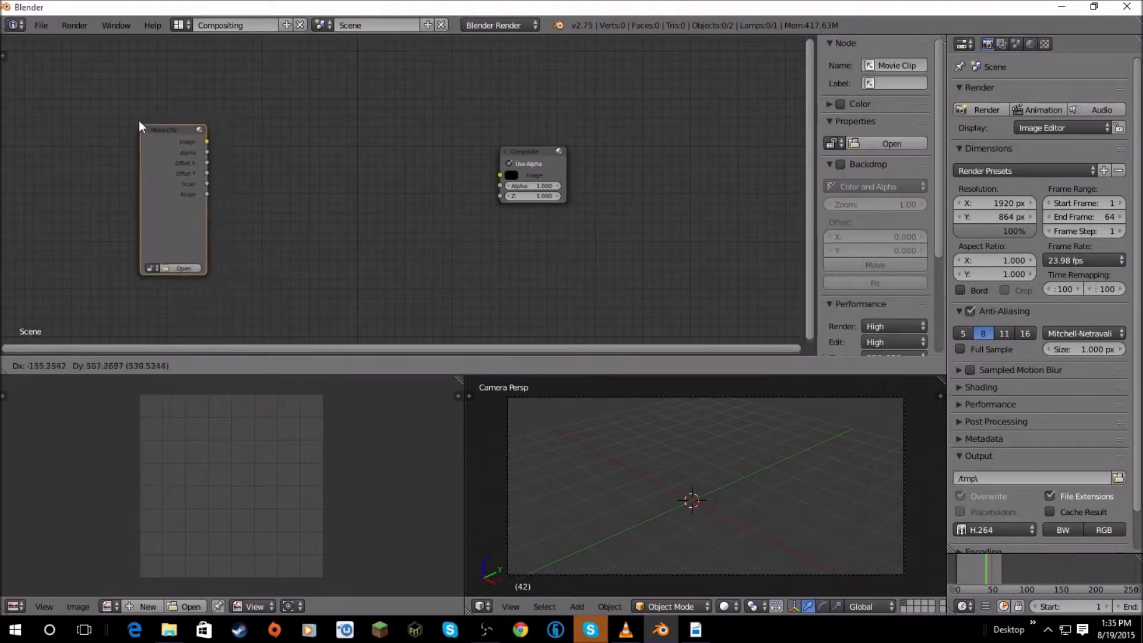
pyautogui.click(138, 120)
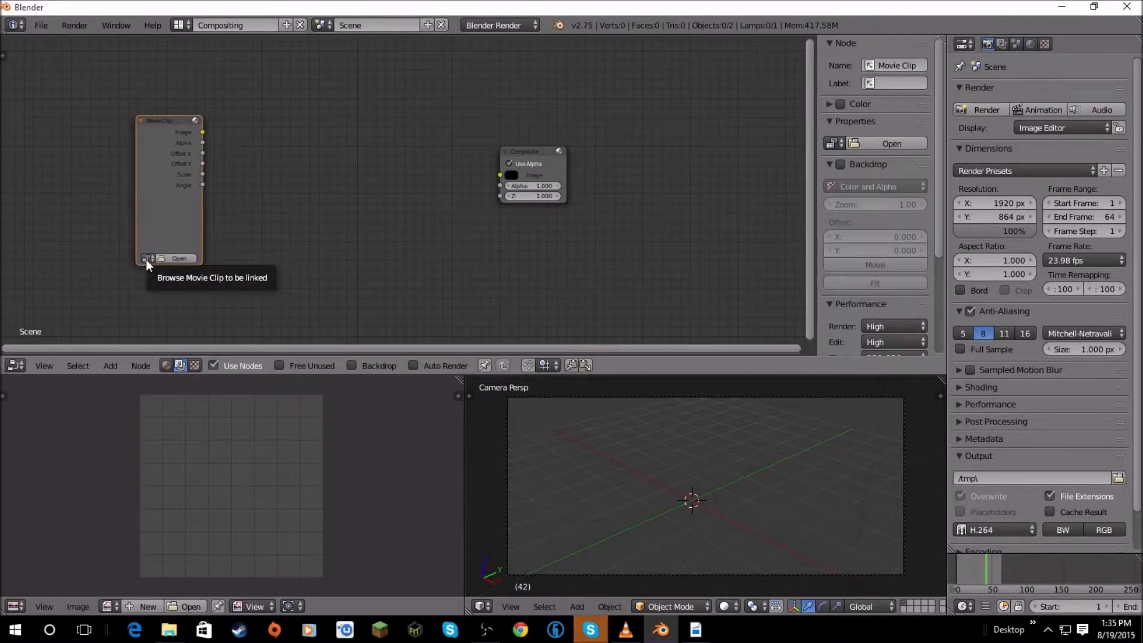
pyautogui.click(147, 259)
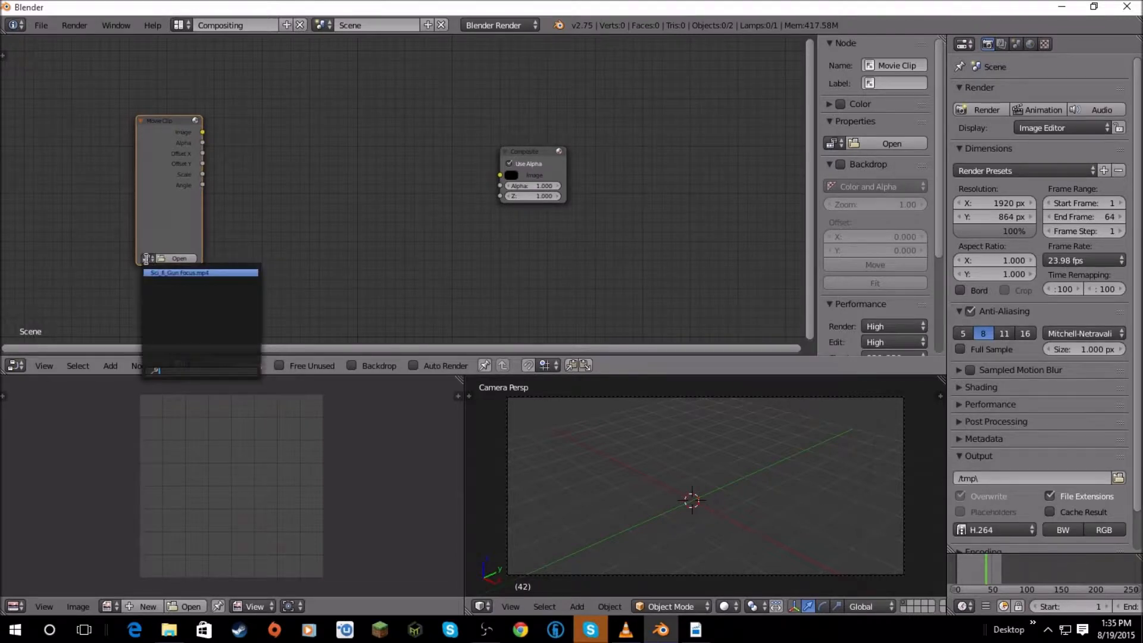
pyautogui.click(177, 272)
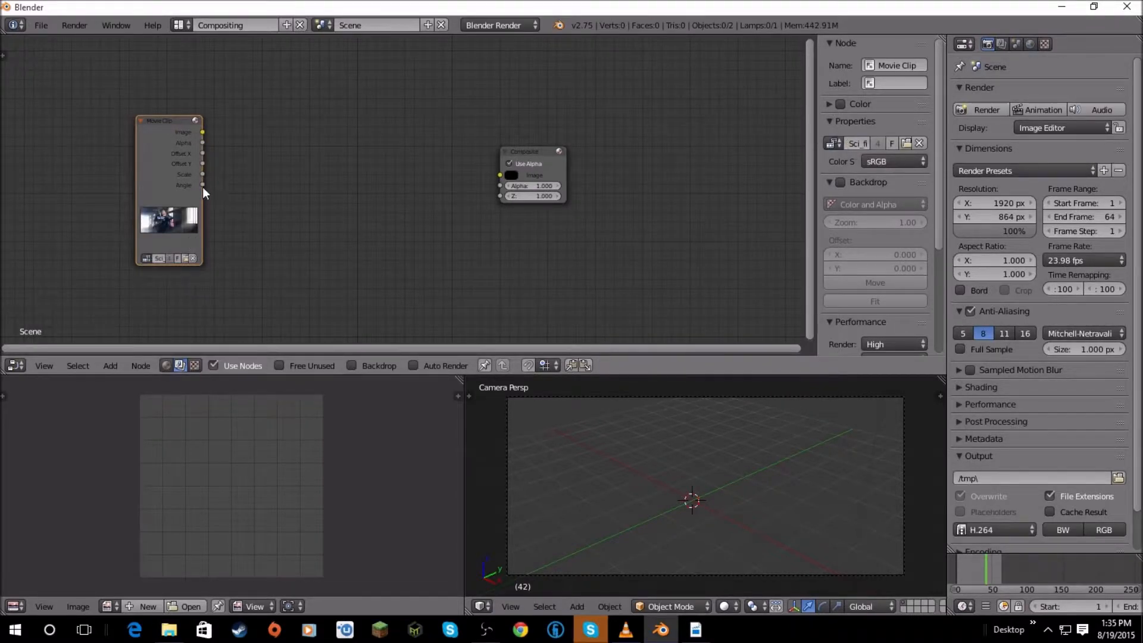
# Connect the Movie Clip's Image output to the Composite's Image input and move the Movie Clip node farther away from Composite.
pyautogui.scroll(3, 203, 187)
pyautogui.scroll(-2, 159, 137)
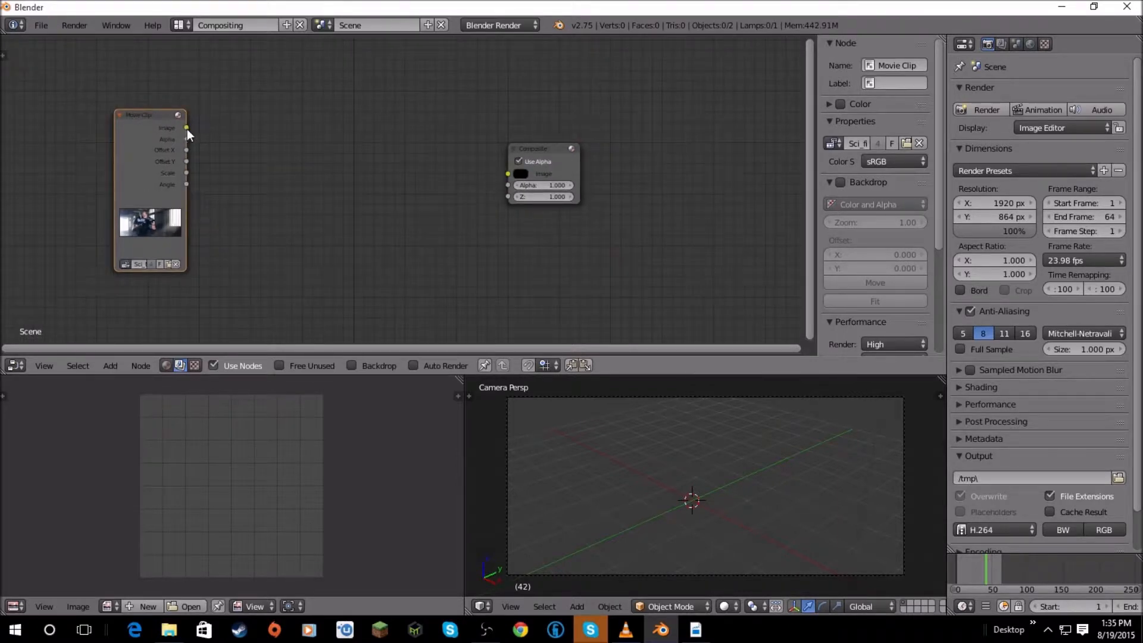
pyautogui.moveTo(187, 128); pyautogui.dragTo(510, 177)
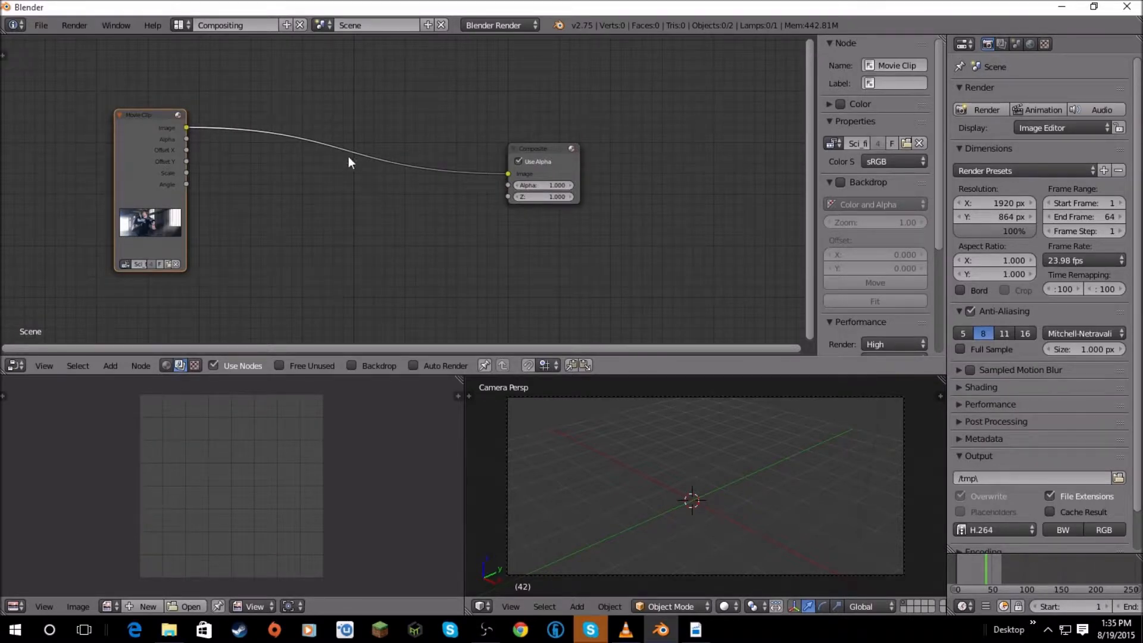
pyautogui.moveTo(348, 156); pyautogui.dragTo(379, 153, button='middle')
pyautogui.moveTo(167, 137); pyautogui.dragTo(113, 139)
pyautogui.moveTo(259, 206); pyautogui.dragTo(381, 214, button='middle')
pyautogui.scroll(-2, 370, 202)
# Add a Mask input node below the Movie Clip node and assign the Gun_Lights mask to it.
pyautogui.hotkey('shift', 'a')
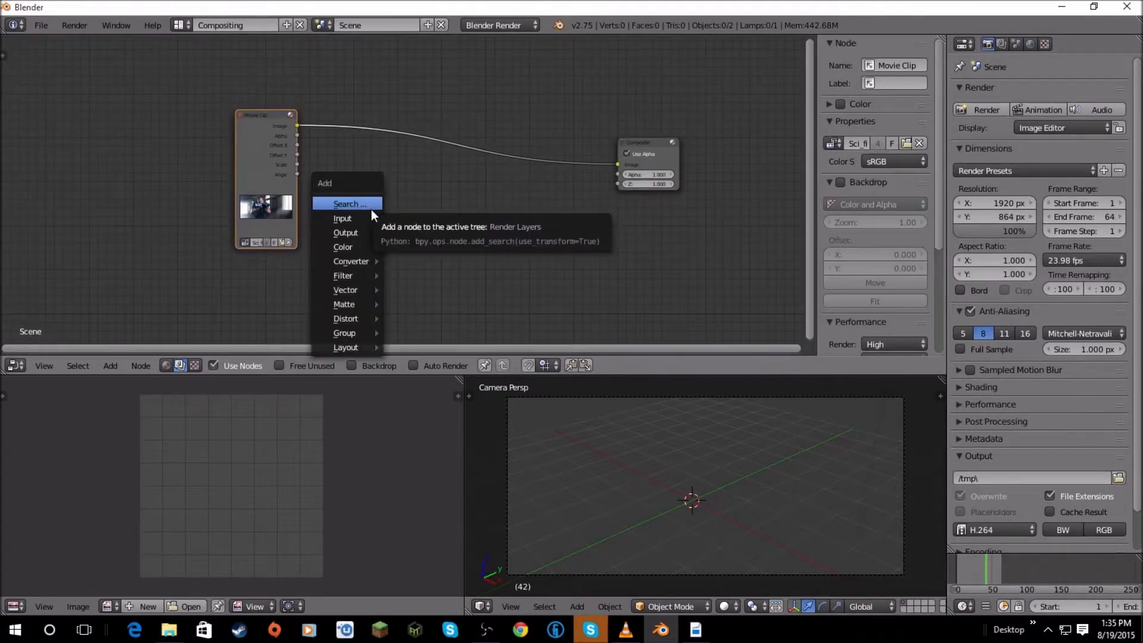
pyautogui.click(111, 365)
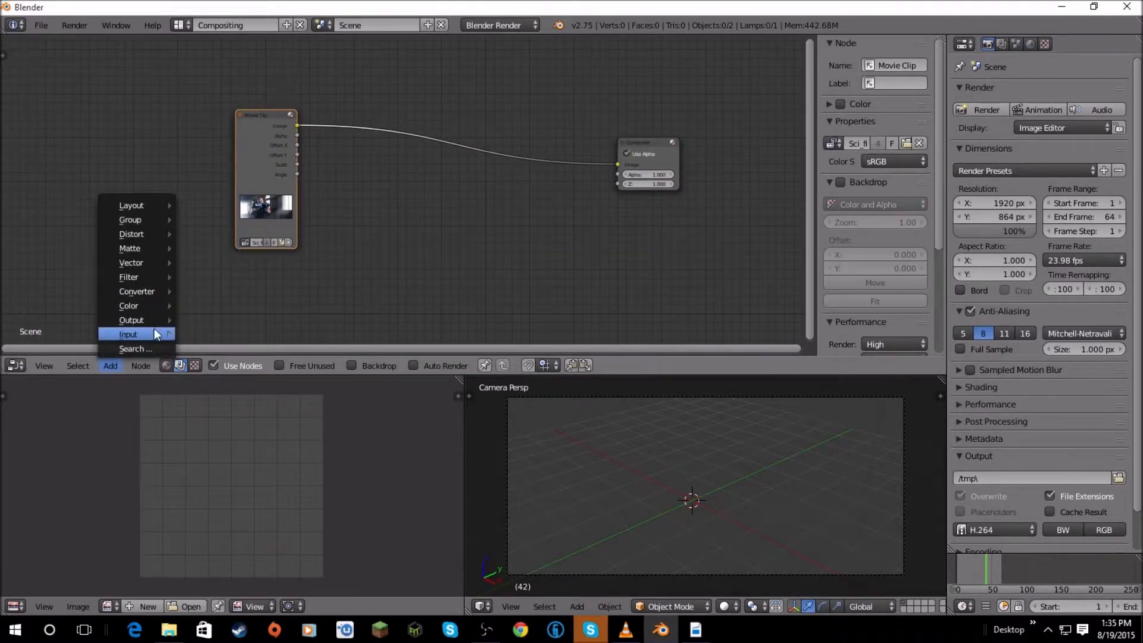
pyautogui.moveTo(154, 332)
pyautogui.click(248, 383)
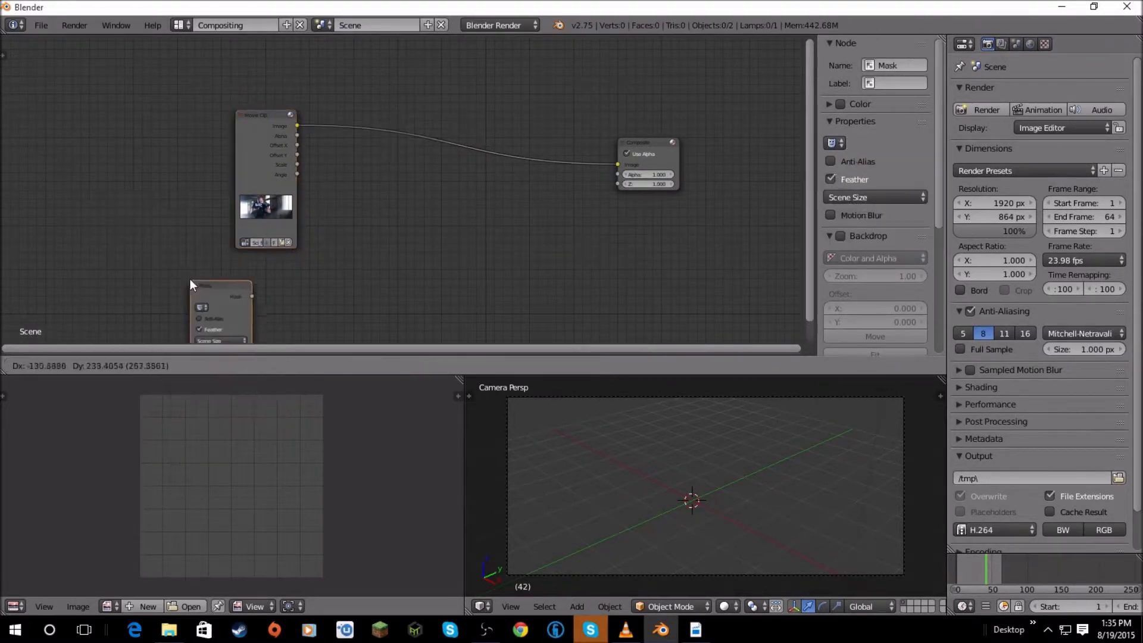
pyautogui.click(160, 244)
pyautogui.moveTo(160, 245); pyautogui.dragTo(255, 227, button='middle')
pyautogui.scroll(1, 238, 208)
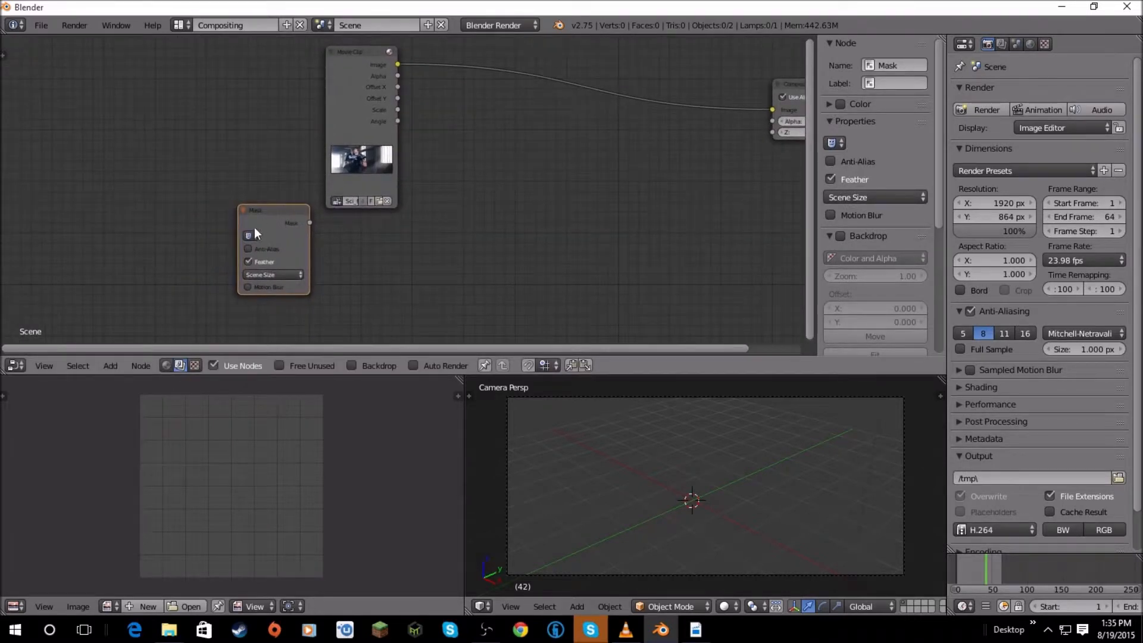
pyautogui.click(255, 235)
pyautogui.click(271, 250)
pyautogui.scroll(-1, 283, 236)
# Place the Mask node below the link between Movie Clip and Composite, and enable its Anti-Alias and Motion Blur.
pyautogui.moveTo(277, 212); pyautogui.dragTo(467, 215)
pyautogui.scroll(4, 460, 213)
pyautogui.moveTo(459, 213); pyautogui.dragTo(346, 188, button='middle')
pyautogui.scroll(-5, 309, 203)
pyautogui.scroll(3, 313, 233)
pyautogui.click(345, 189)
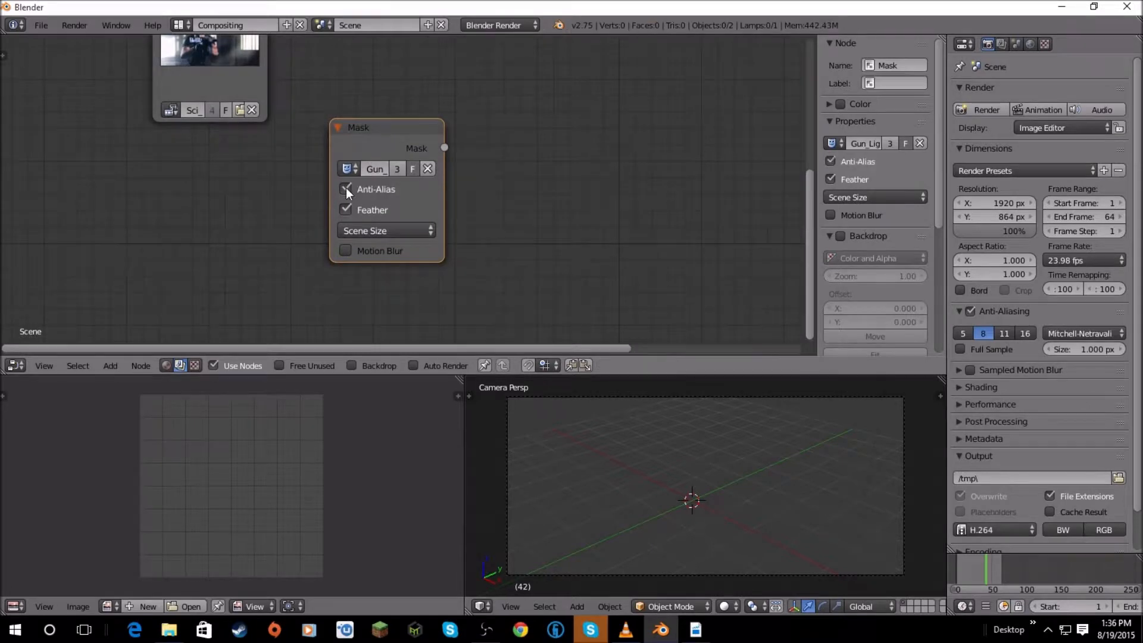
pyautogui.click(348, 249)
pyautogui.scroll(-2, 375, 209)
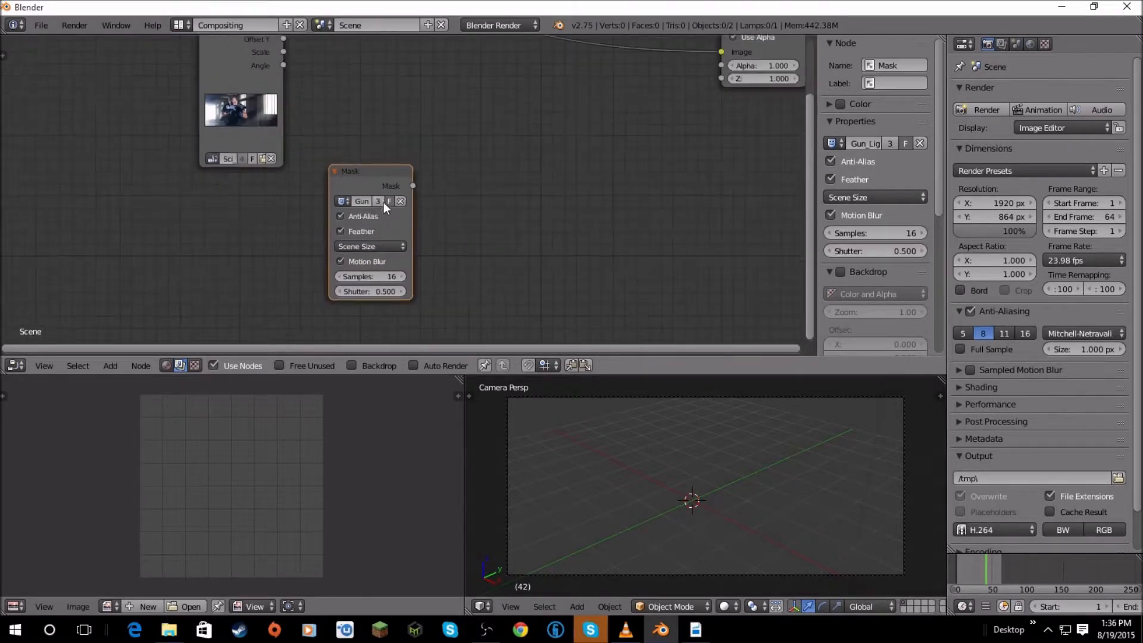
# Set the render resolution percentage to 50%.
pyautogui.scroll(-1, 384, 202)
pyautogui.scroll(-1, 540, 166)
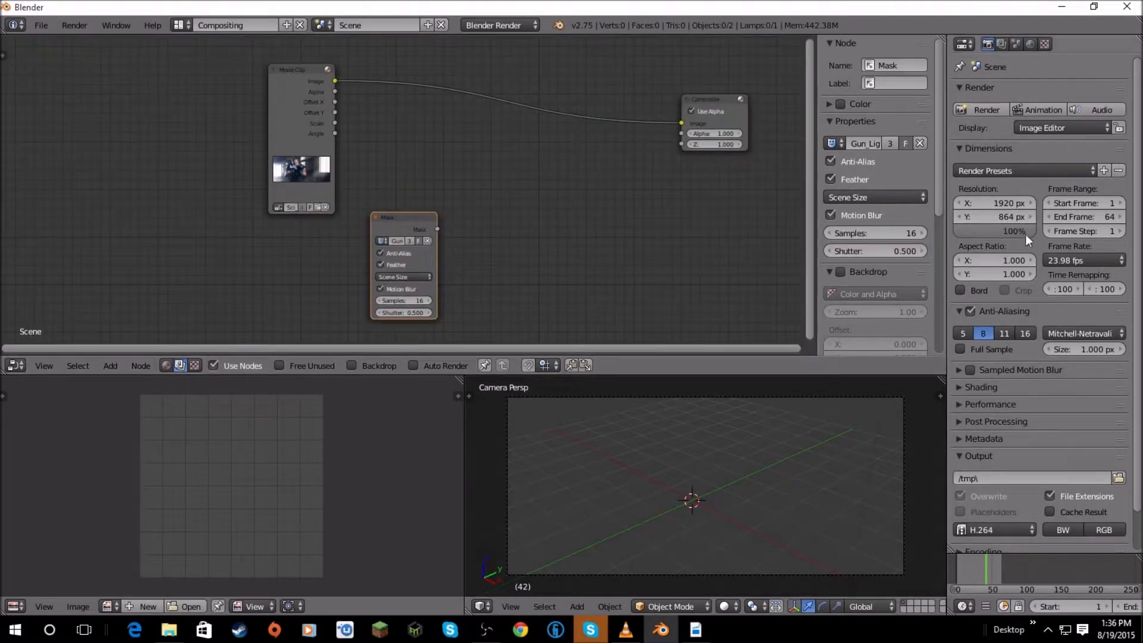
pyautogui.click(1004, 232)
pyautogui.write('50')
pyautogui.press('Return')
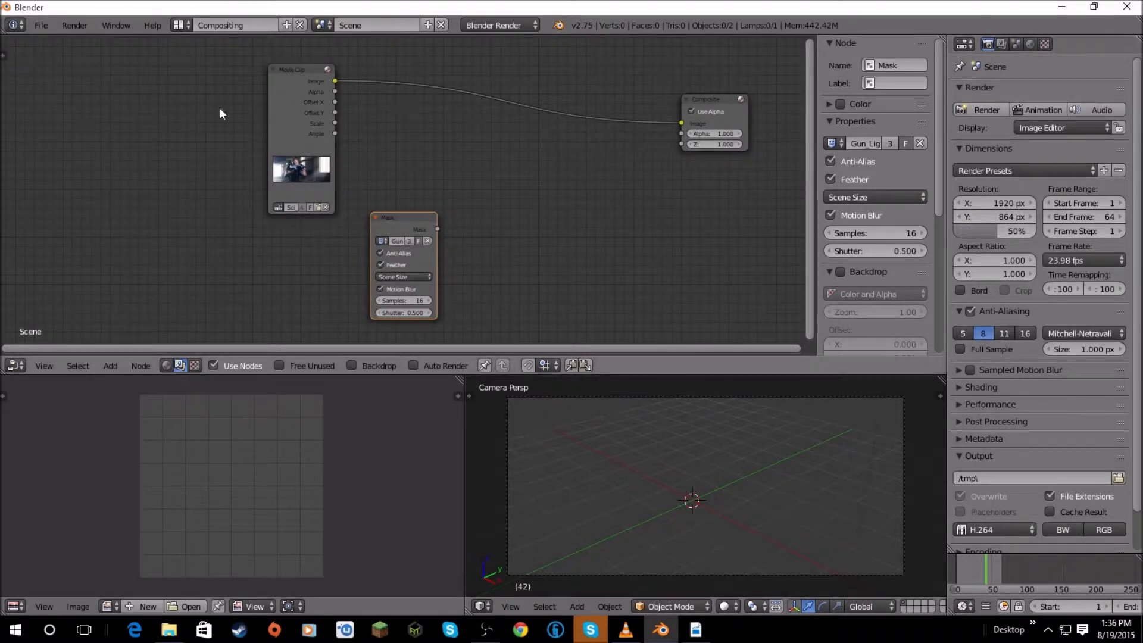
# Render the current frame to preview the composite.
pyautogui.scroll(-1, 276, 106)
pyautogui.scroll(1, 357, 100)
pyautogui.moveTo(422, 83); pyautogui.dragTo(458, 84, button='middle')
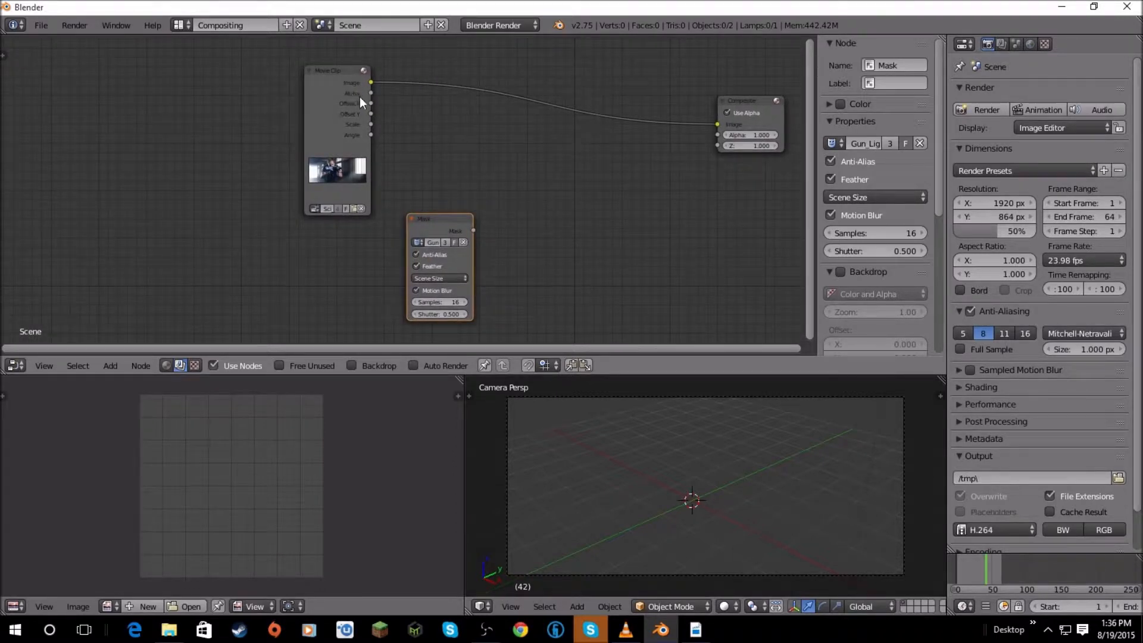
pyautogui.press('F12')
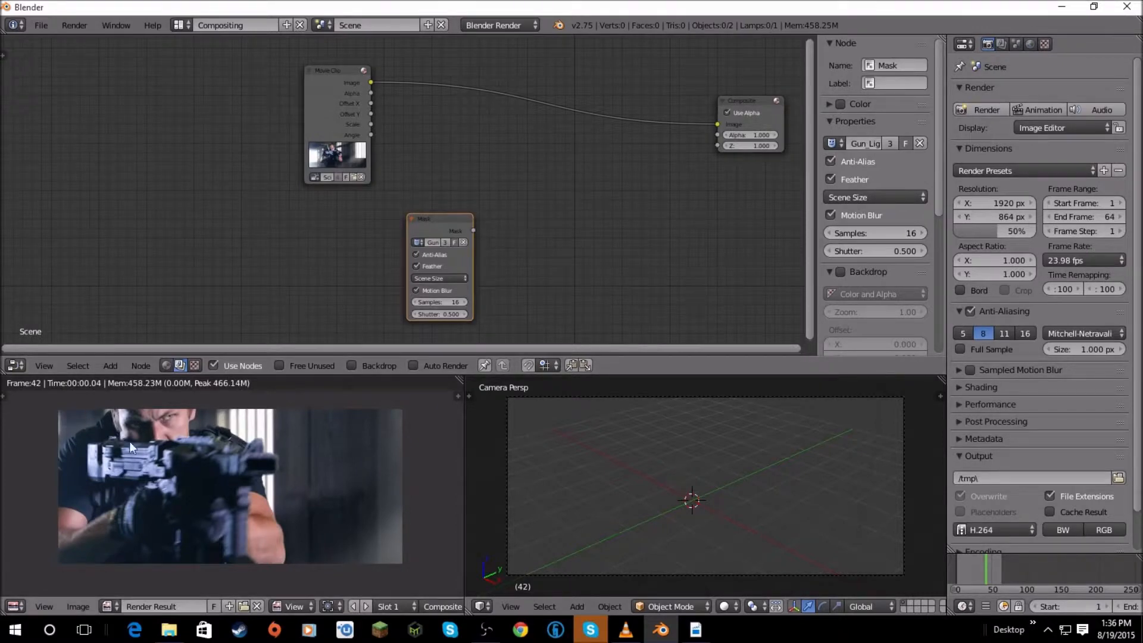
# Add a Scale distort node and insert it on the link between the Movie Clip and Composite nodes.
pyautogui.scroll(-1, 334, 216)
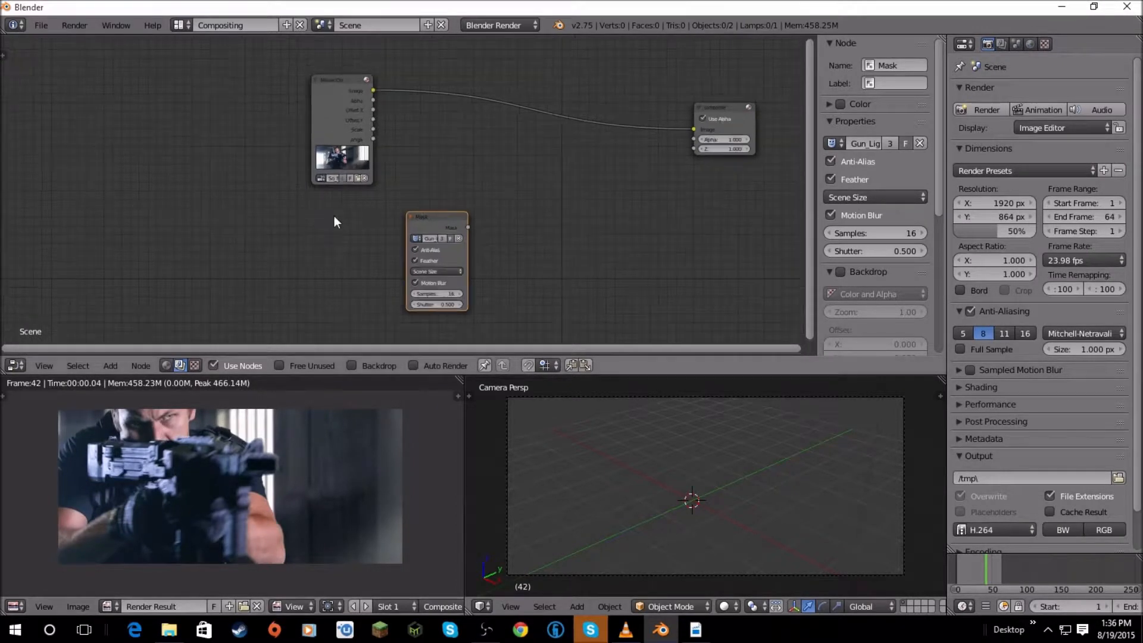
pyautogui.moveTo(386, 178); pyautogui.dragTo(447, 191, button='middle')
pyautogui.hotkey('shift', 'a')
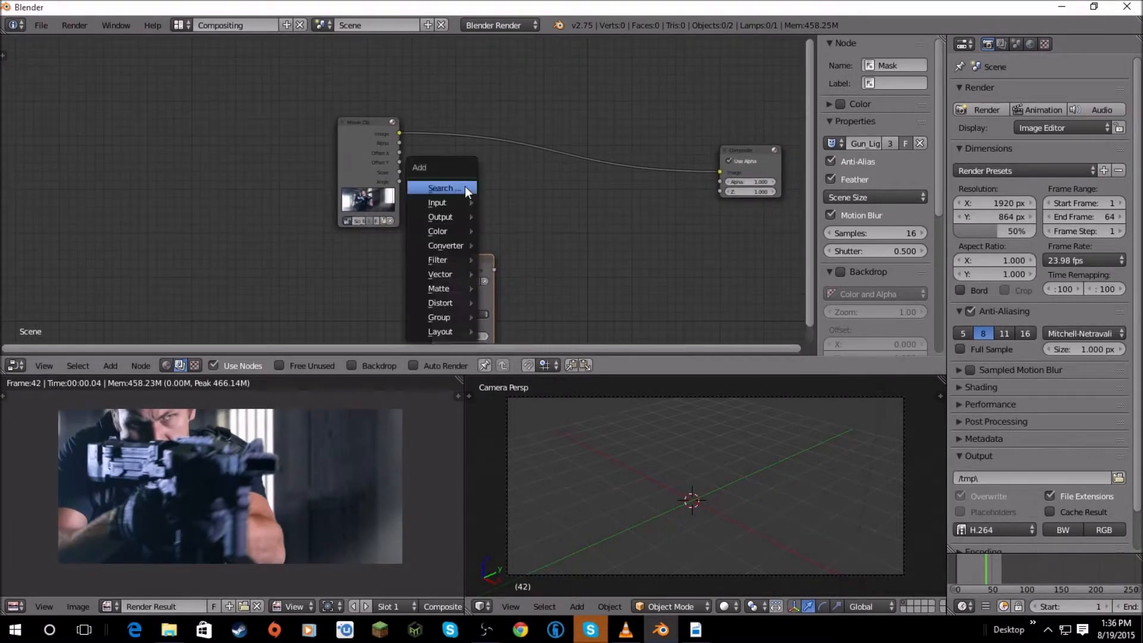
pyautogui.click(119, 365)
pyautogui.moveTo(137, 236)
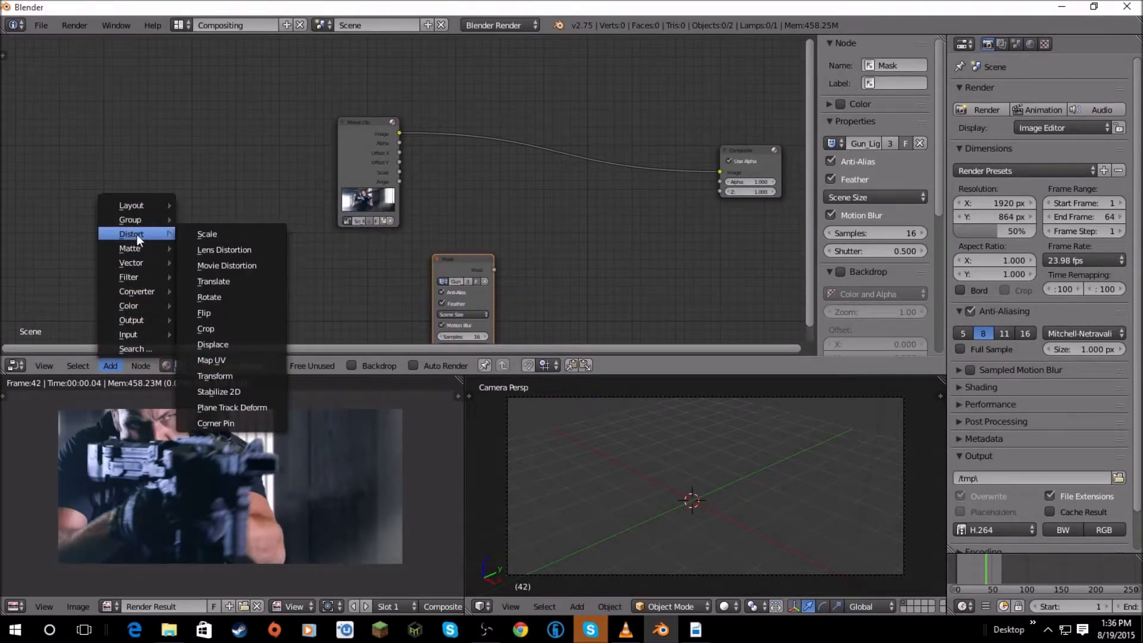
pyautogui.click(234, 232)
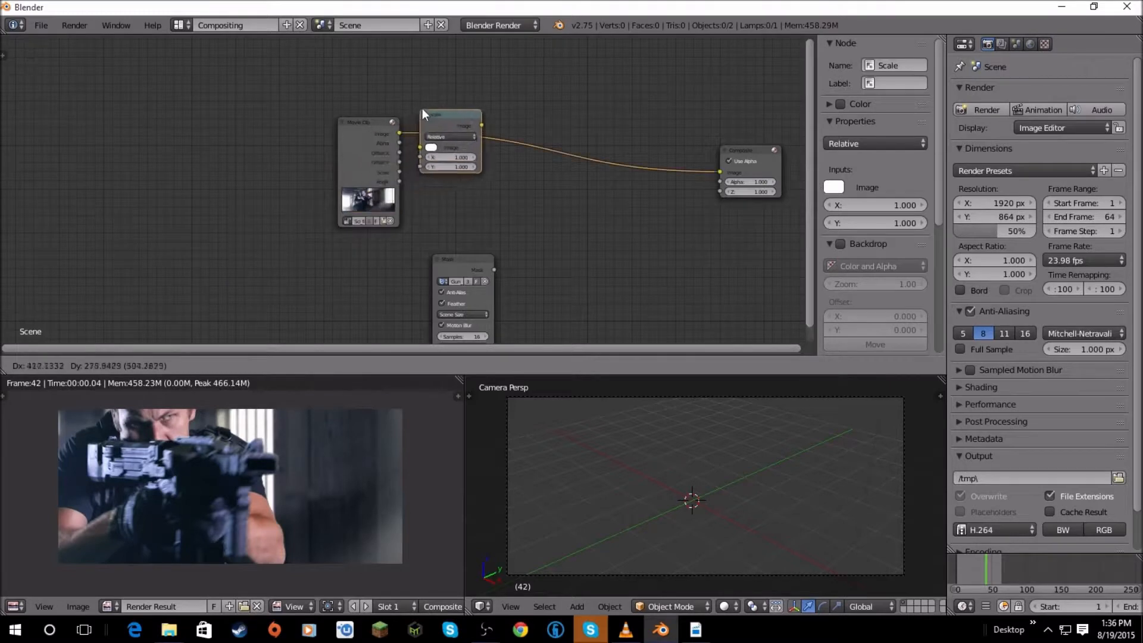
pyautogui.click(426, 106)
# Set the Scale node's space to Render Size.
pyautogui.scroll(1, 447, 110)
pyautogui.click(462, 116)
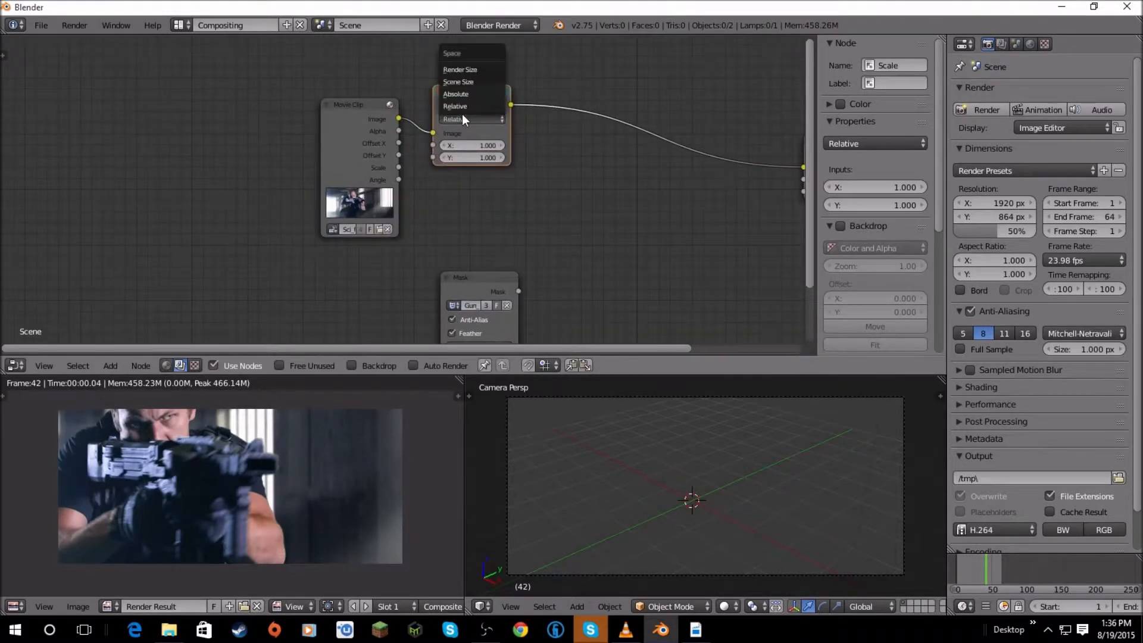
pyautogui.click(464, 108)
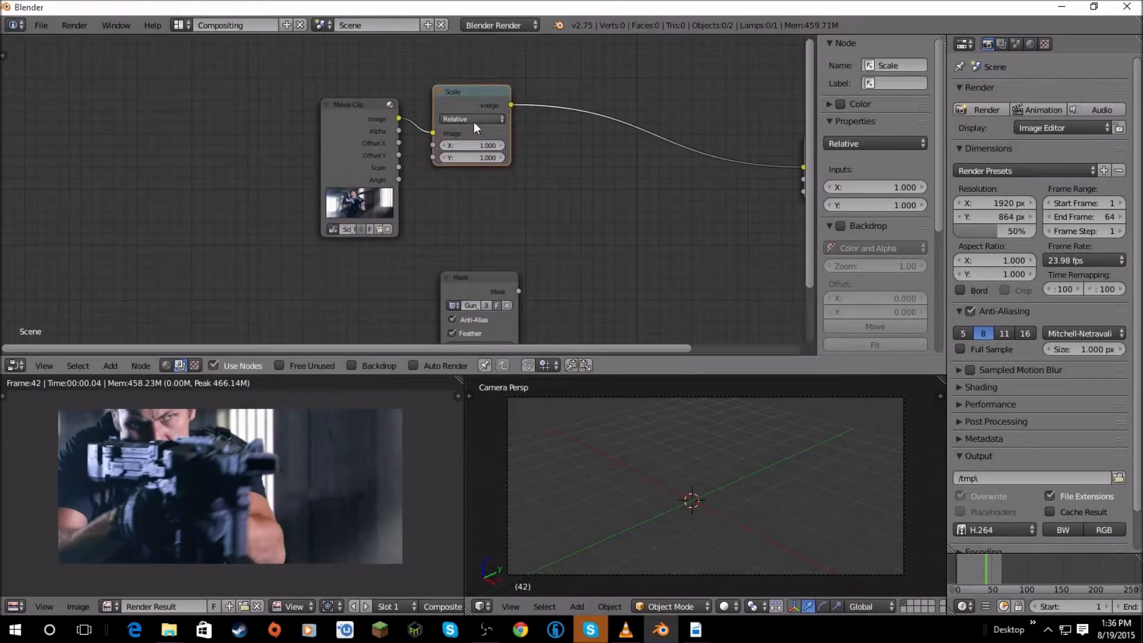
pyautogui.click(474, 121)
pyautogui.click(476, 70)
# Attach a Viewer node to the Mask node's output and turn on the node editor backdrop.
pyautogui.moveTo(556, 130); pyautogui.dragTo(482, 149, button='middle')
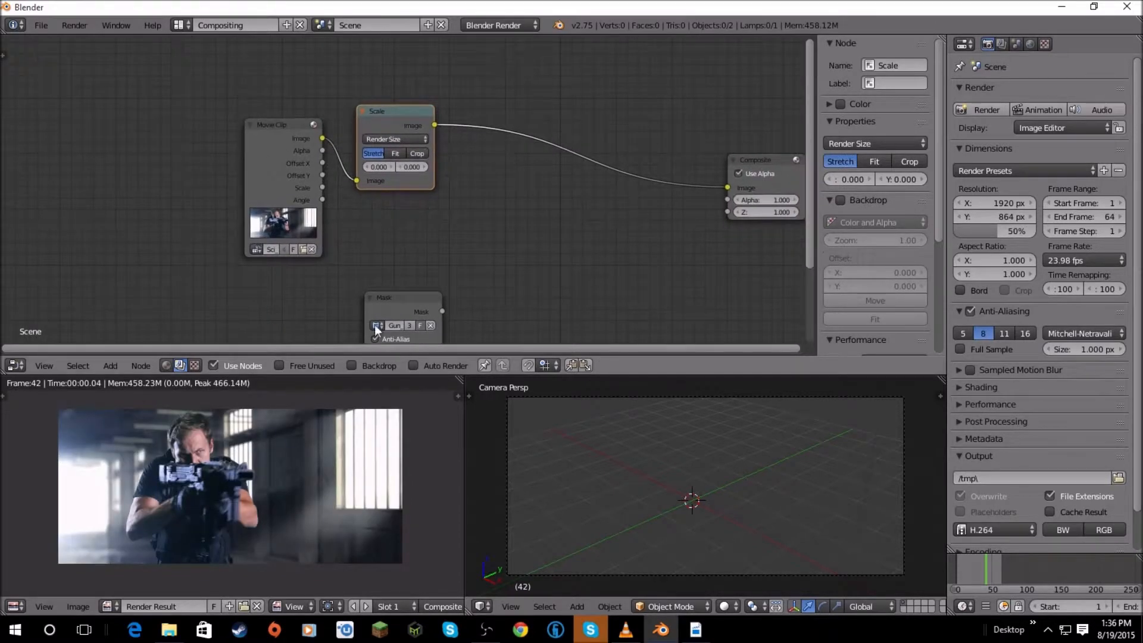
pyautogui.scroll(1, 475, 228)
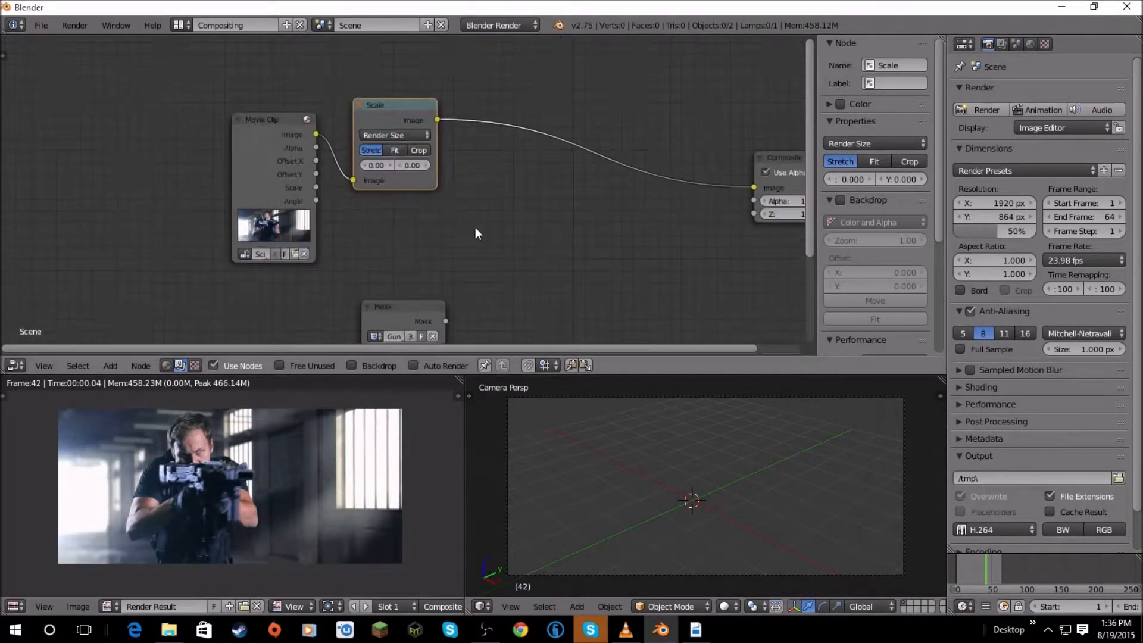
pyautogui.moveTo(476, 229); pyautogui.dragTo(369, 231, button='middle')
pyautogui.scroll(3, 299, 417)
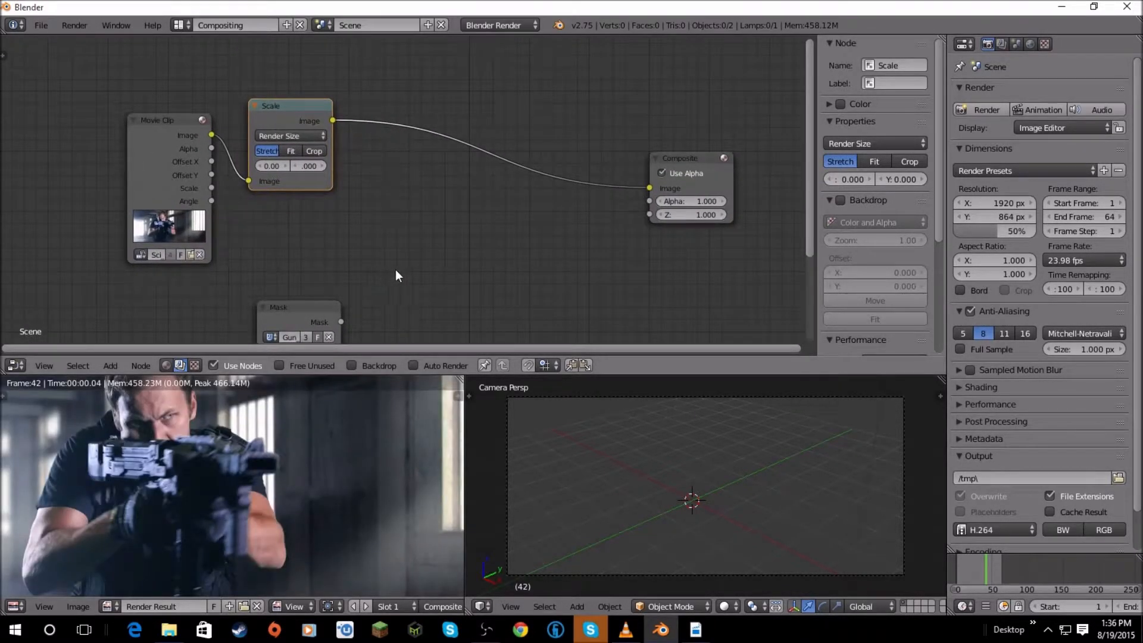
pyautogui.moveTo(395, 269); pyautogui.dragTo(395, 178, button='middle')
pyautogui.moveTo(392, 239); pyautogui.dragTo(419, 214, button='middle')
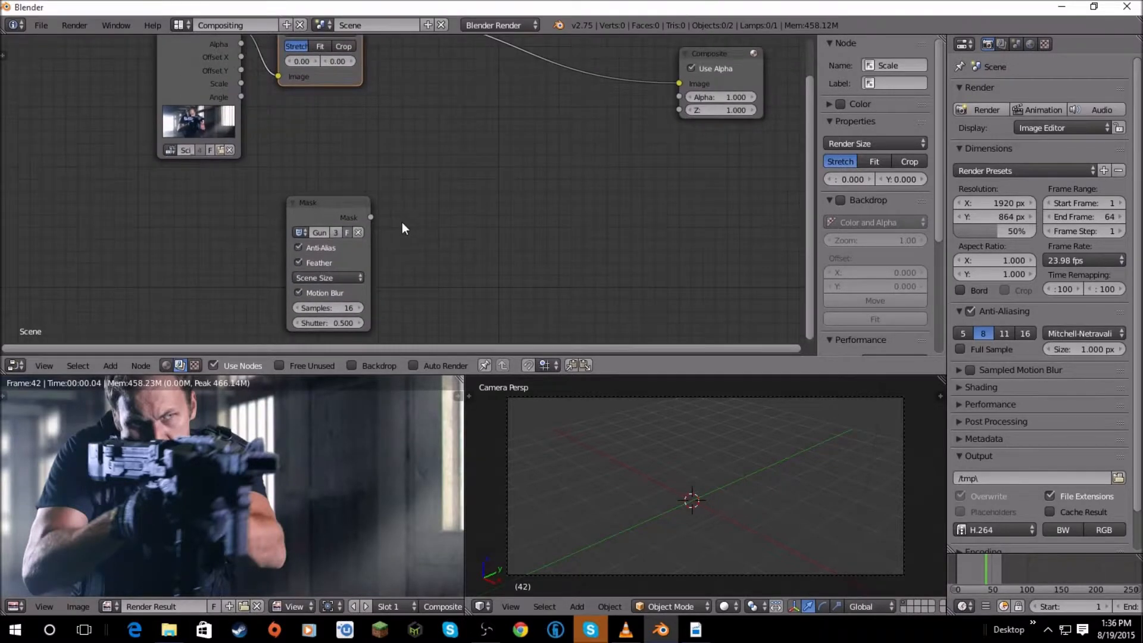
pyautogui.keyDown('ctrl'); pyautogui.keyDown('shift'); pyautogui.click(364, 214); pyautogui.keyUp('shift'); pyautogui.keyUp('ctrl')
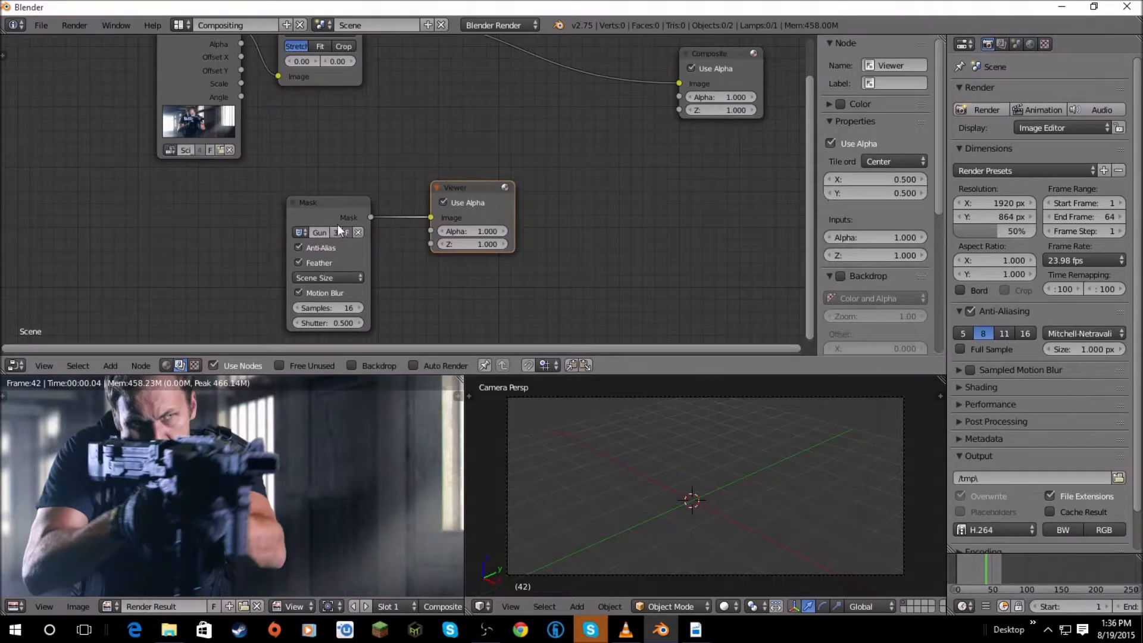
pyautogui.scroll(-3, 423, 207)
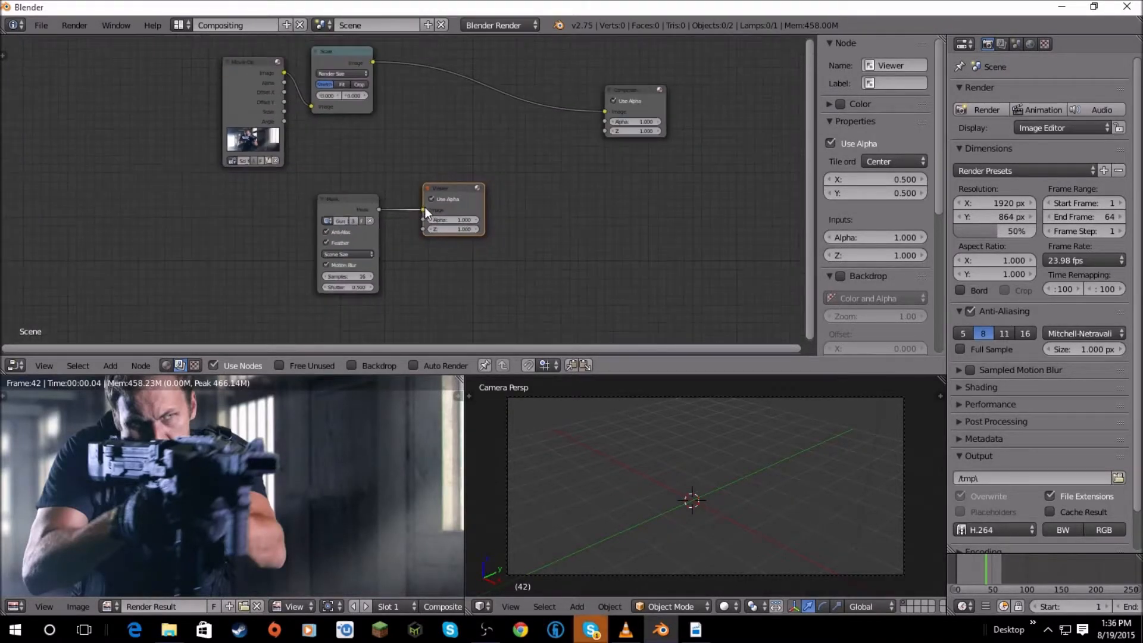
pyautogui.click(372, 363)
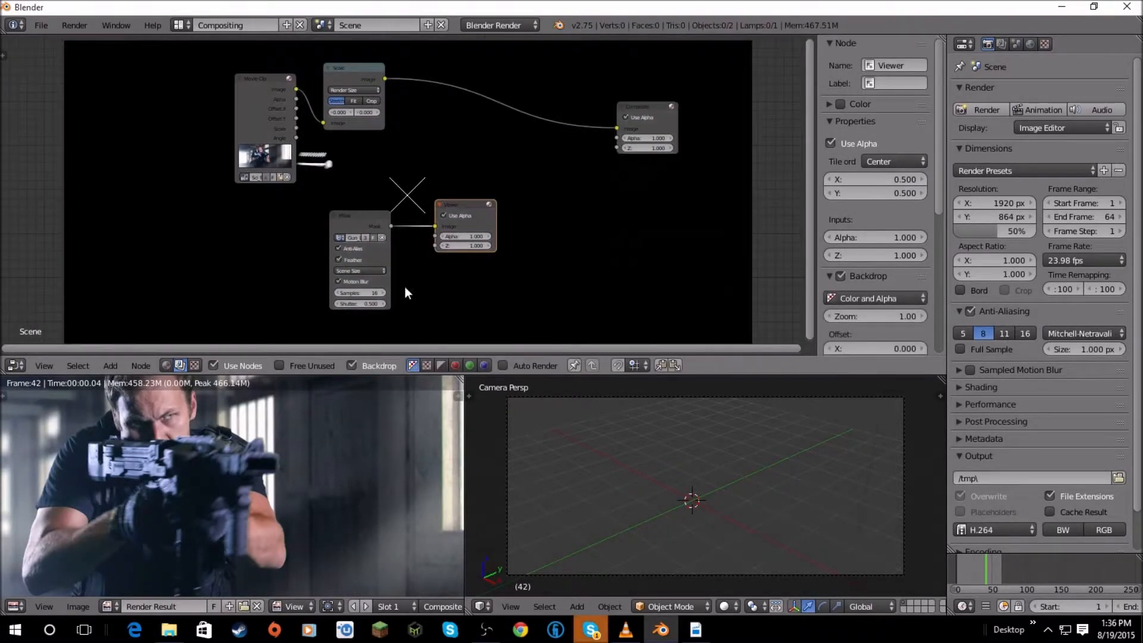
# Examine the mask shapes of the gun lights on the backdrop behind the nodes.
pyautogui.scroll(-1, 411, 268)
pyautogui.moveTo(419, 248); pyautogui.dragTo(259, 275, button='middle')
pyautogui.scroll(2, 292, 197)
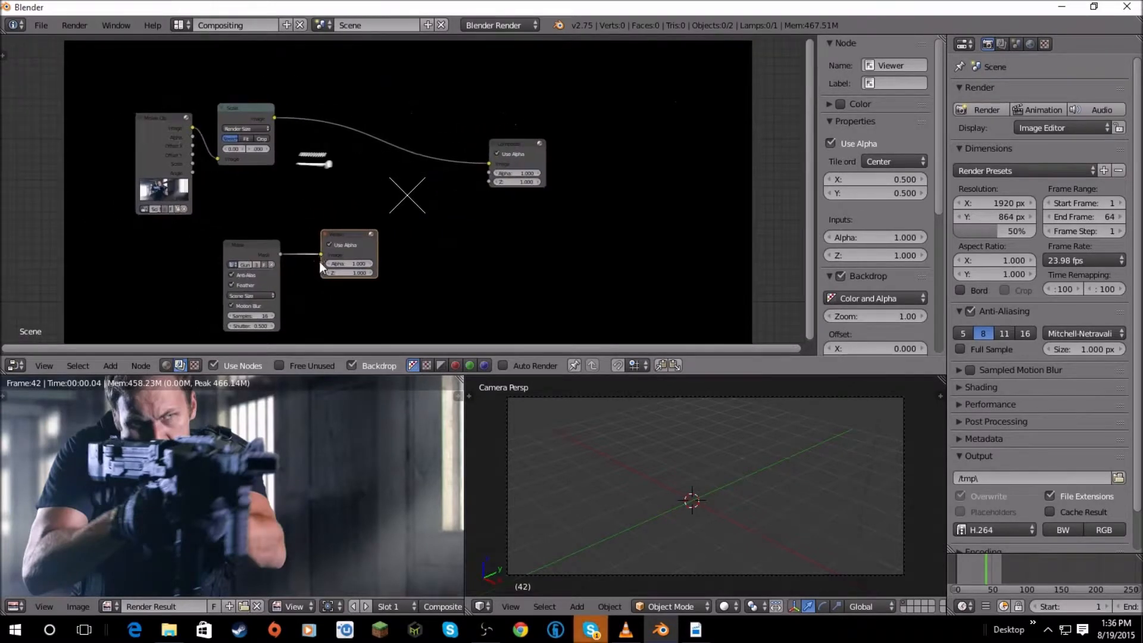
pyautogui.moveTo(301, 195); pyautogui.dragTo(431, 176, button='middle')
pyautogui.scroll(1, 365, 219)
pyautogui.moveTo(365, 219); pyautogui.dragTo(334, 217, button='middle')
pyautogui.scroll(1, 335, 214)
pyautogui.scroll(-1, 437, 234)
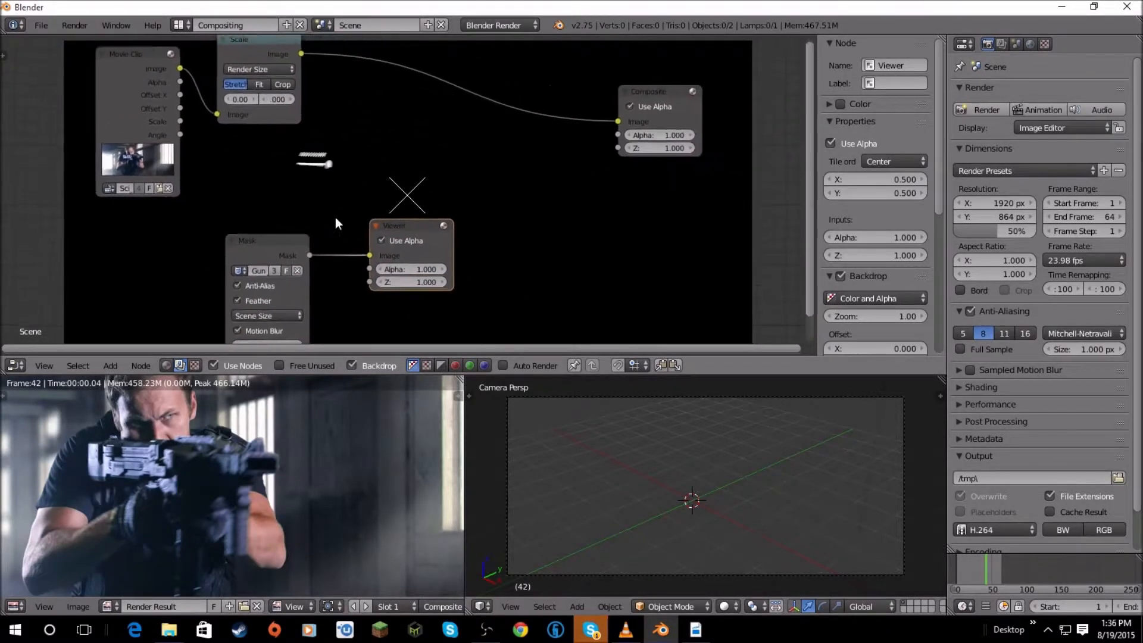
pyautogui.scroll(-1, 398, 146)
pyautogui.moveTo(399, 146)
pyautogui.mouseDown(button='middle')
pyautogui.moveTo(403, 135)
pyautogui.moveTo(383, 145)
pyautogui.moveTo(367, 130)
pyautogui.moveTo(402, 150)
pyautogui.mouseUp(button='middle')
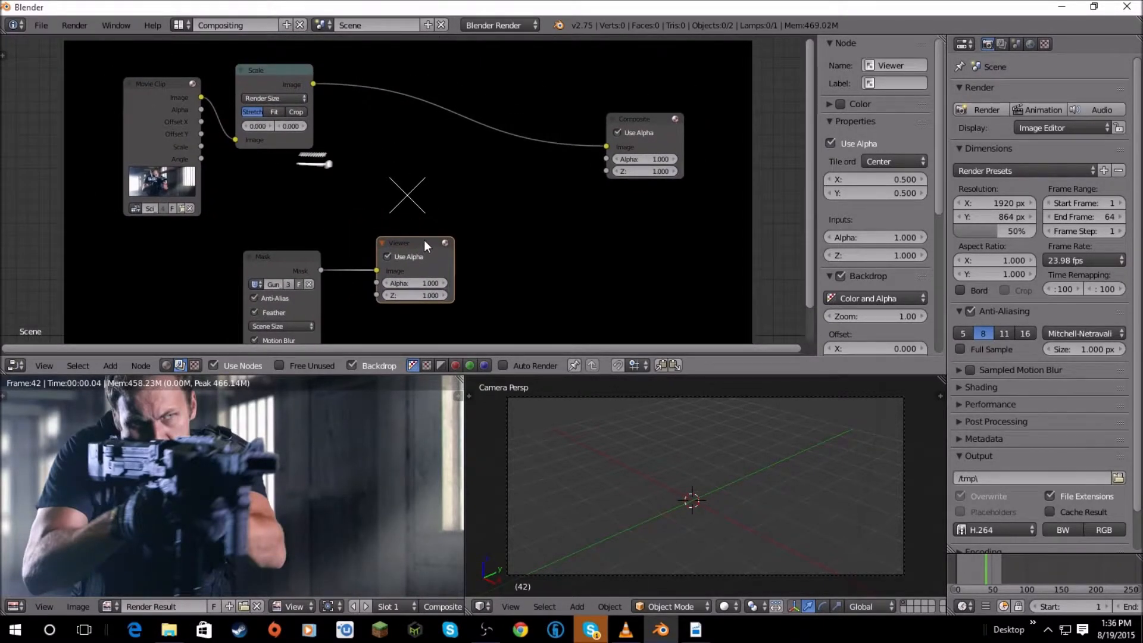
# Delete the Viewer node attached to the Mask node and turn off the backdrop.
pyautogui.press('x')
pyautogui.click(368, 361)
# Add a Mix color node and insert it on the link between the Scale and Composite nodes.
pyautogui.hotkey('shift', 'a')
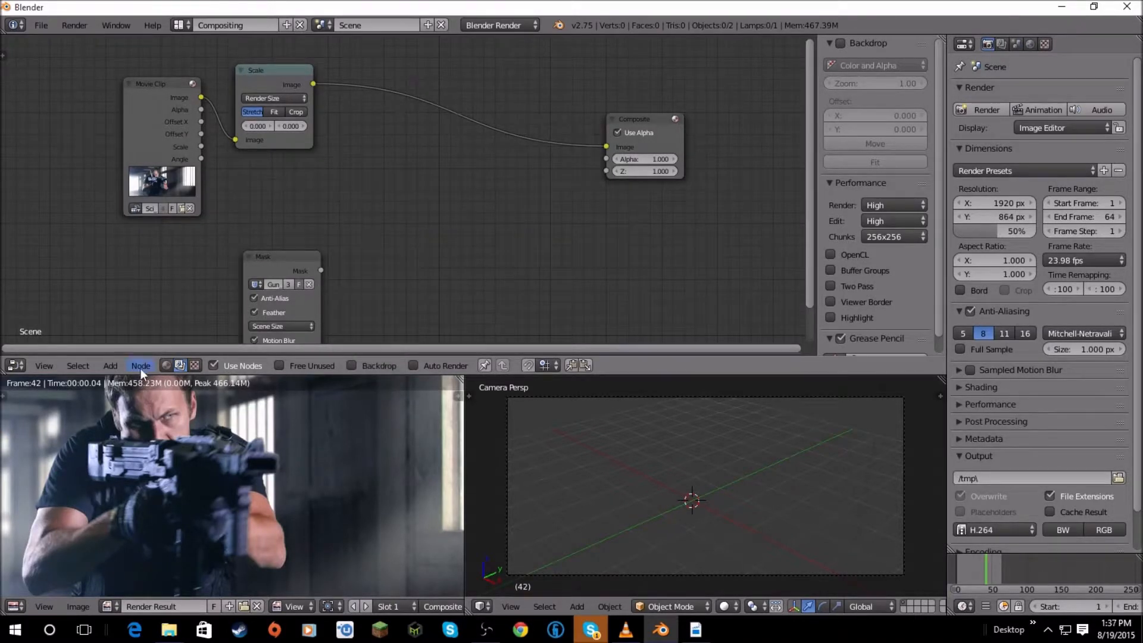
pyautogui.click(110, 366)
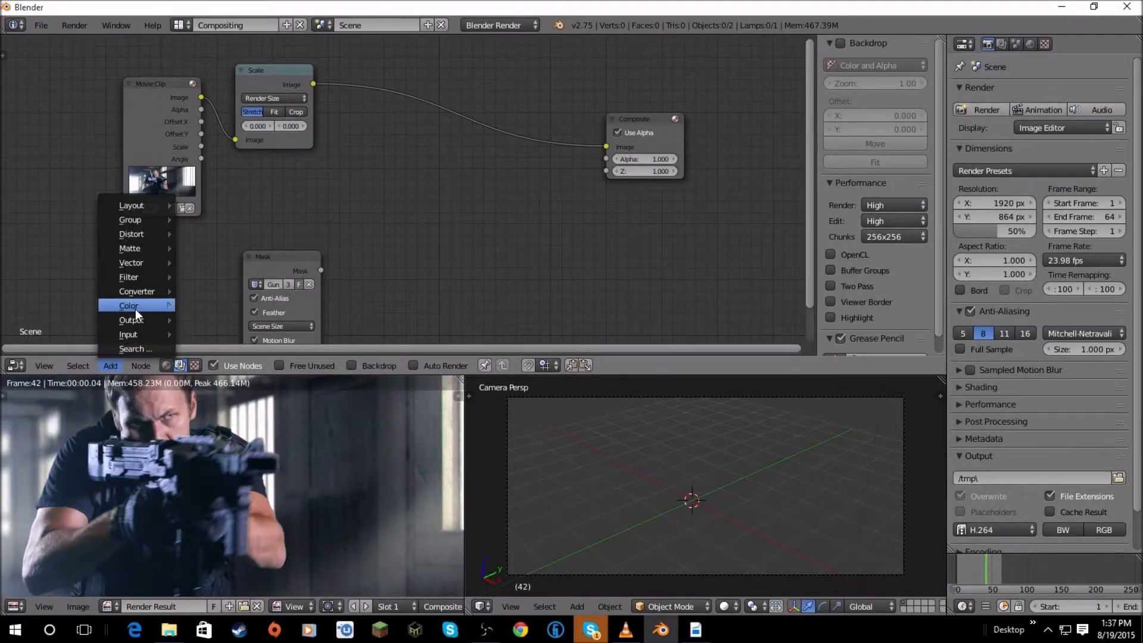
pyautogui.moveTo(134, 307)
pyautogui.click(186, 306)
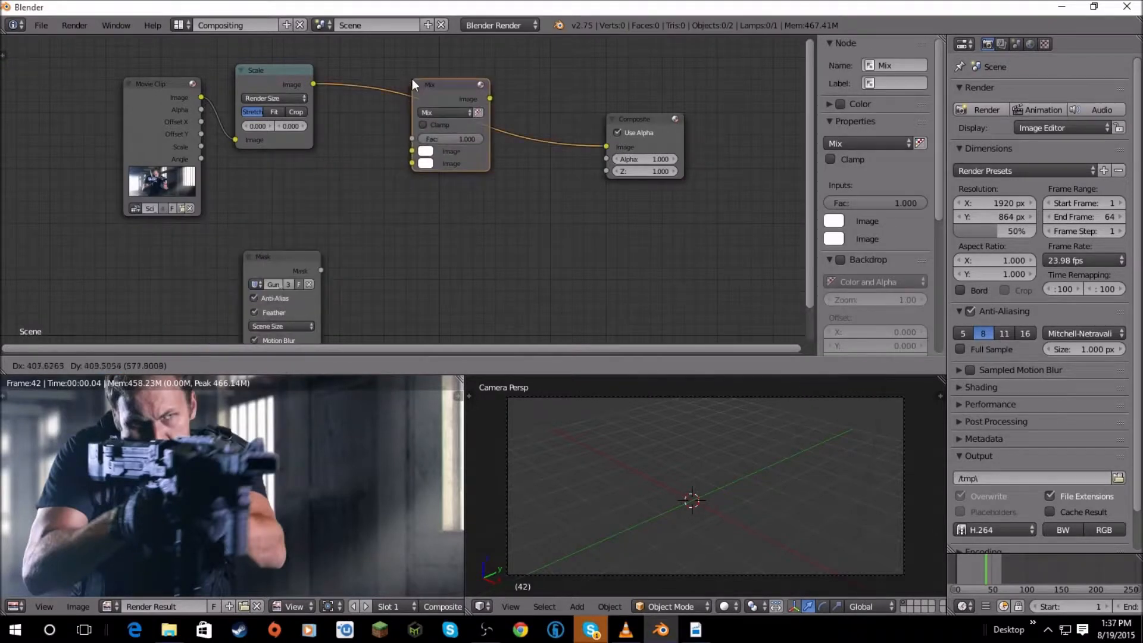
pyautogui.click(412, 79)
# Move the Scale link to the Mix node's second Image input and set its blend type to Screen.
pyautogui.moveTo(354, 114); pyautogui.dragTo(412, 120, button='middle')
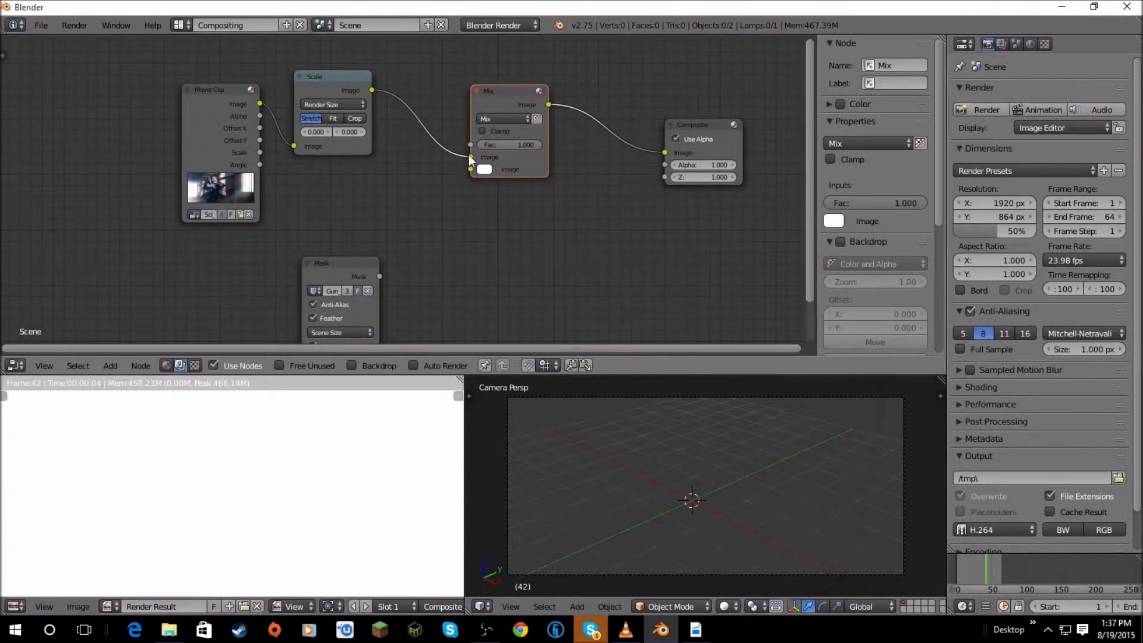
pyautogui.moveTo(470, 156)
pyautogui.mouseDown()
pyautogui.moveTo(454, 156)
pyautogui.moveTo(449, 171)
pyautogui.moveTo(472, 169)
pyautogui.mouseUp()
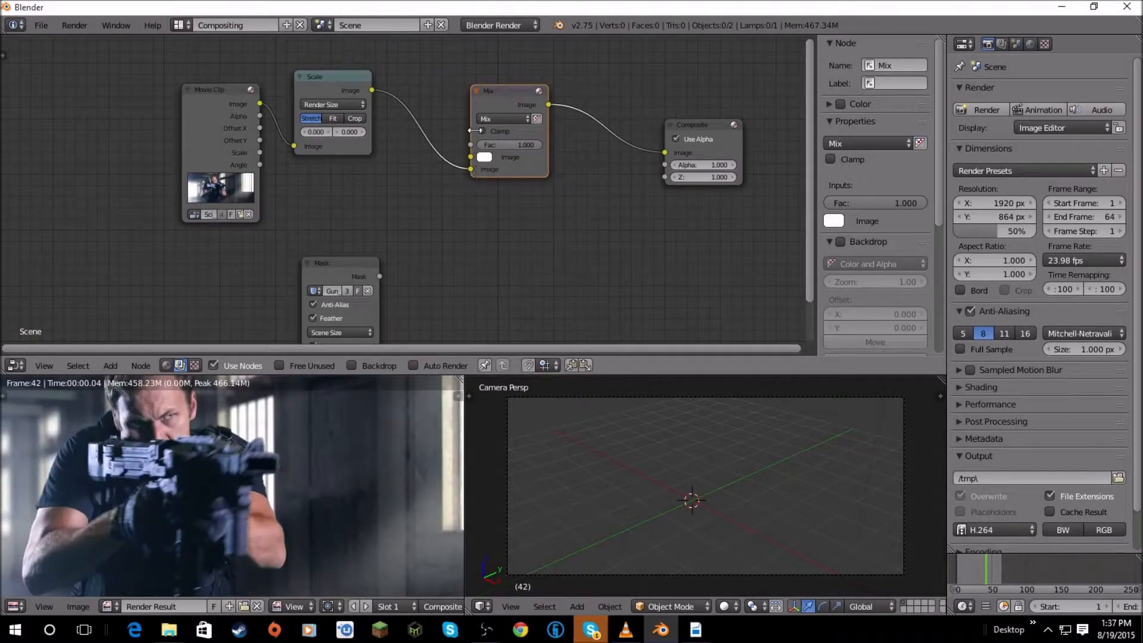
pyautogui.click(498, 118)
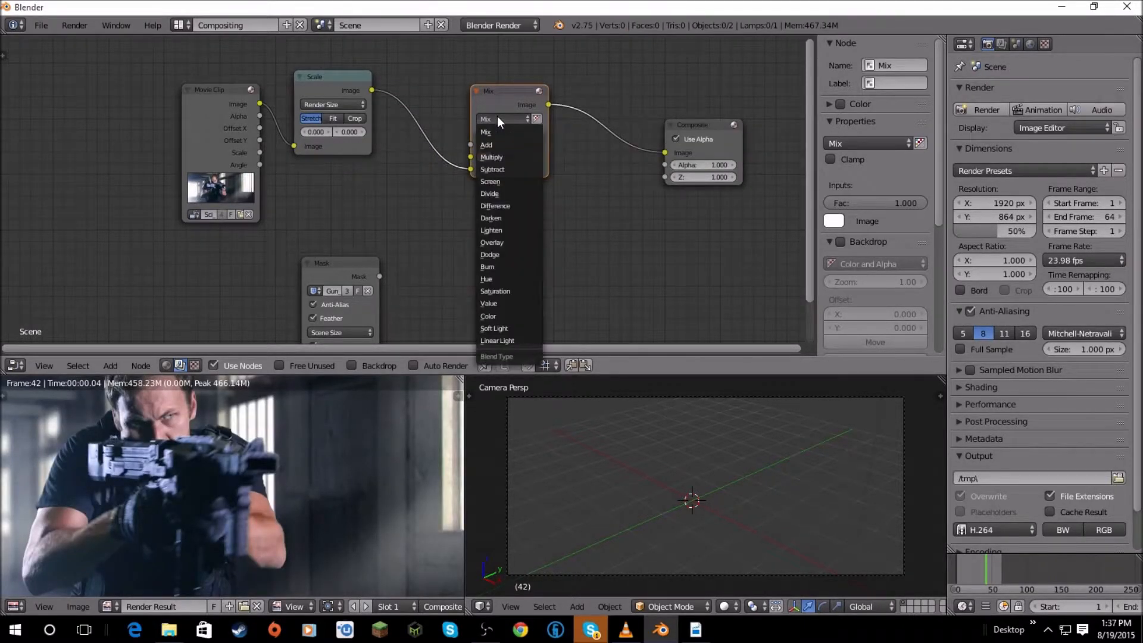
pyautogui.click(502, 185)
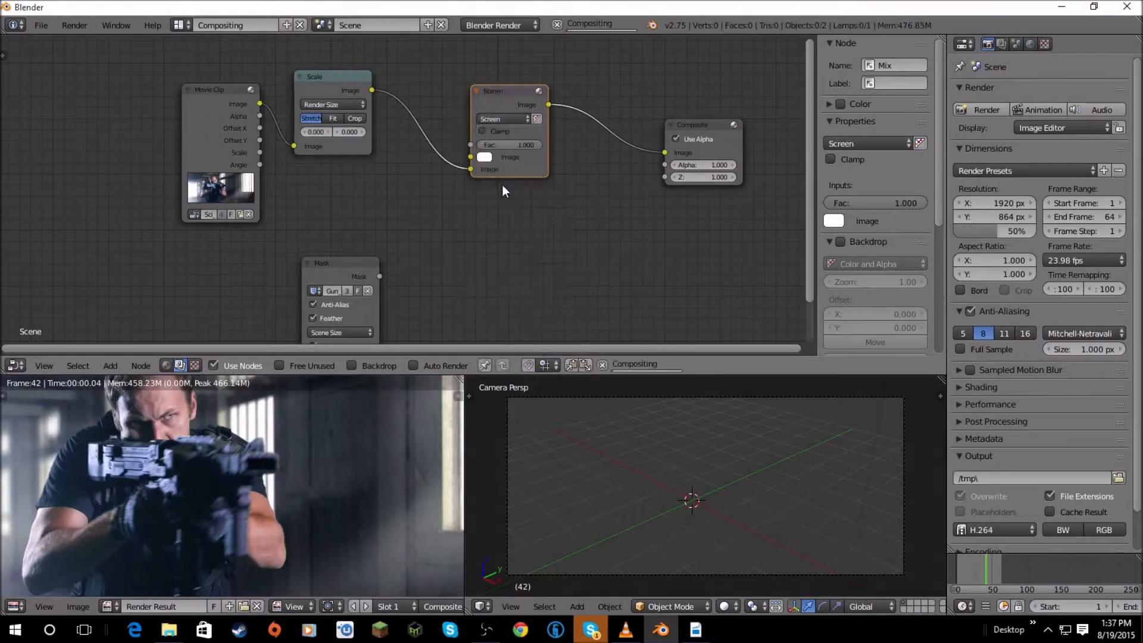
# Connect the Mask node's output to the Screen node's first Image input.
pyautogui.moveTo(502, 184); pyautogui.dragTo(463, 146, button='middle')
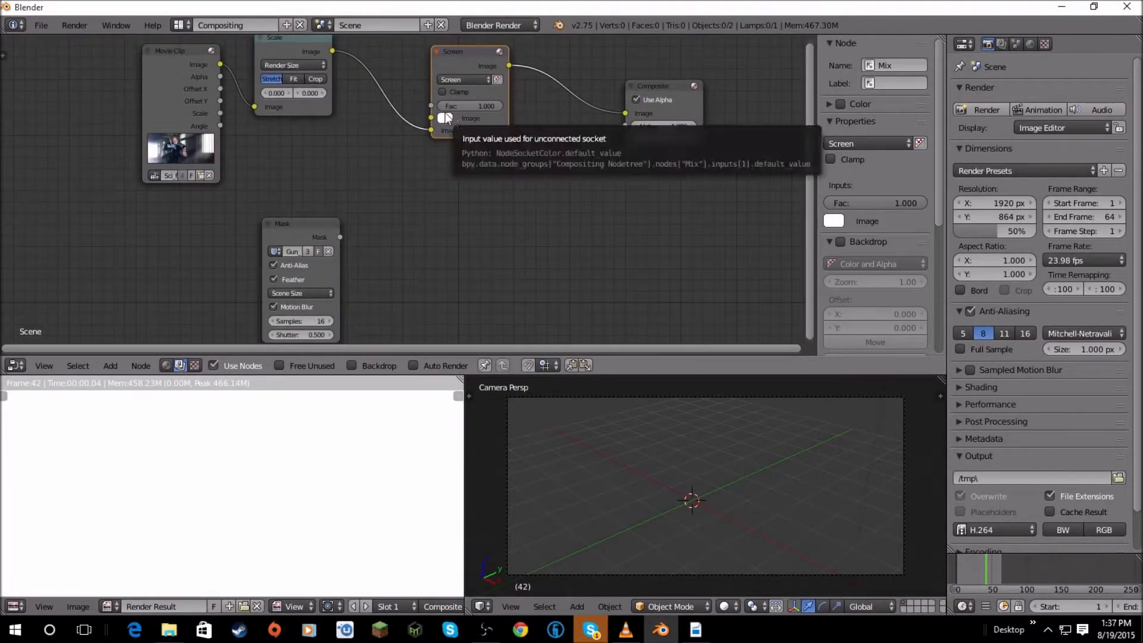
pyautogui.moveTo(340, 237); pyautogui.dragTo(432, 130)
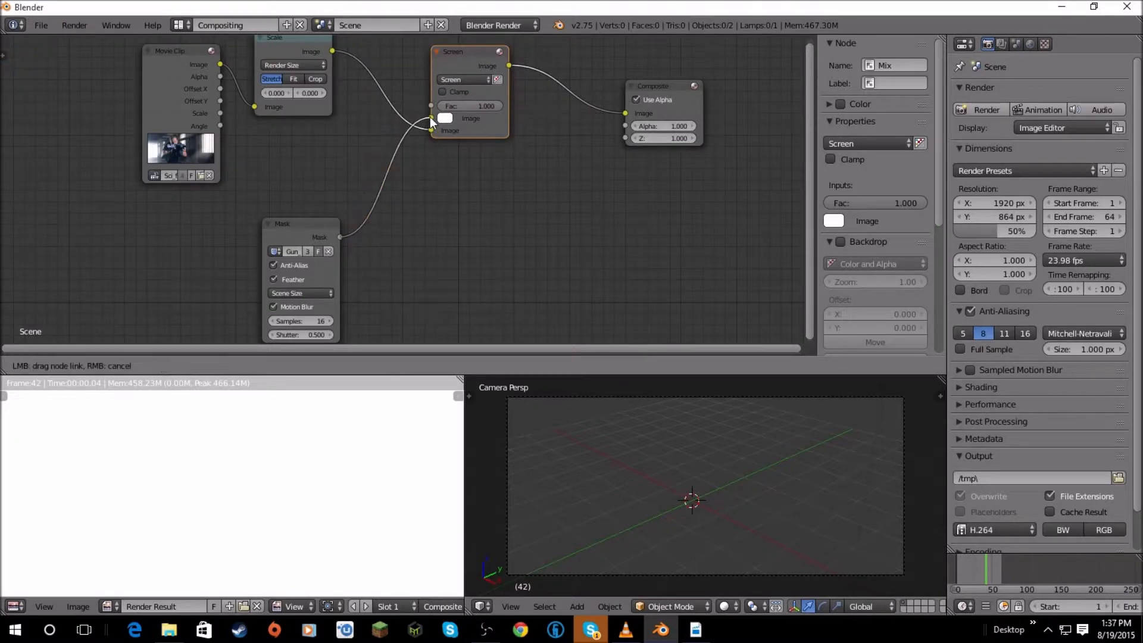
# Inspect the masked gun lights up close in the render result.
pyautogui.scroll(3, 254, 457)
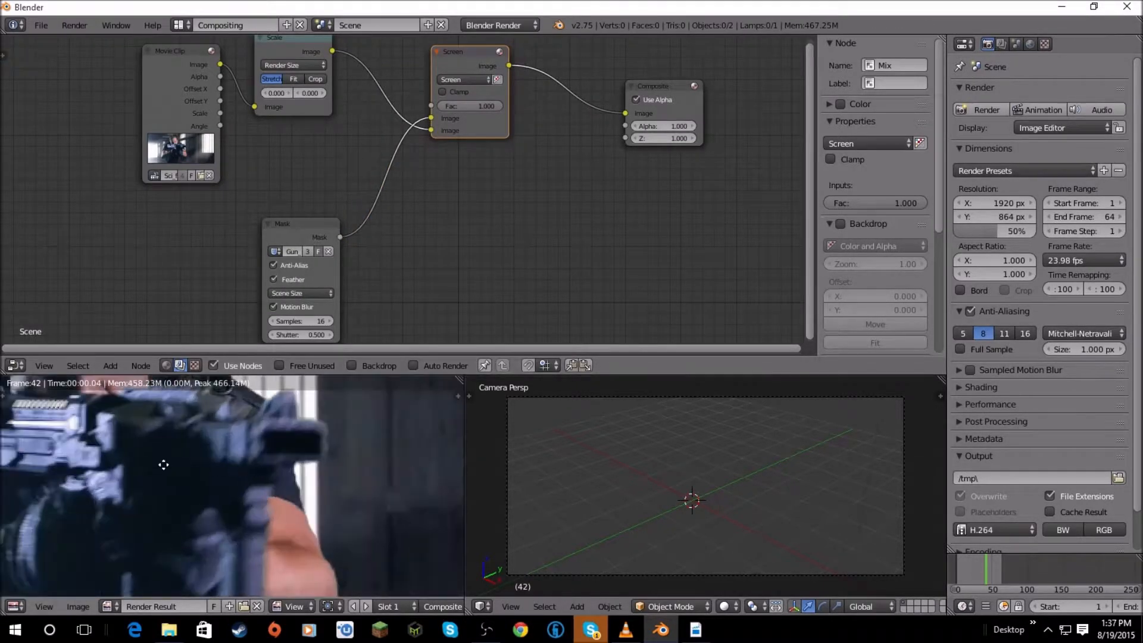
pyautogui.moveTo(164, 464); pyautogui.dragTo(329, 505, button='middle')
pyautogui.scroll(3, 277, 462)
pyautogui.moveTo(276, 461); pyautogui.dragTo(317, 513, button='middle')
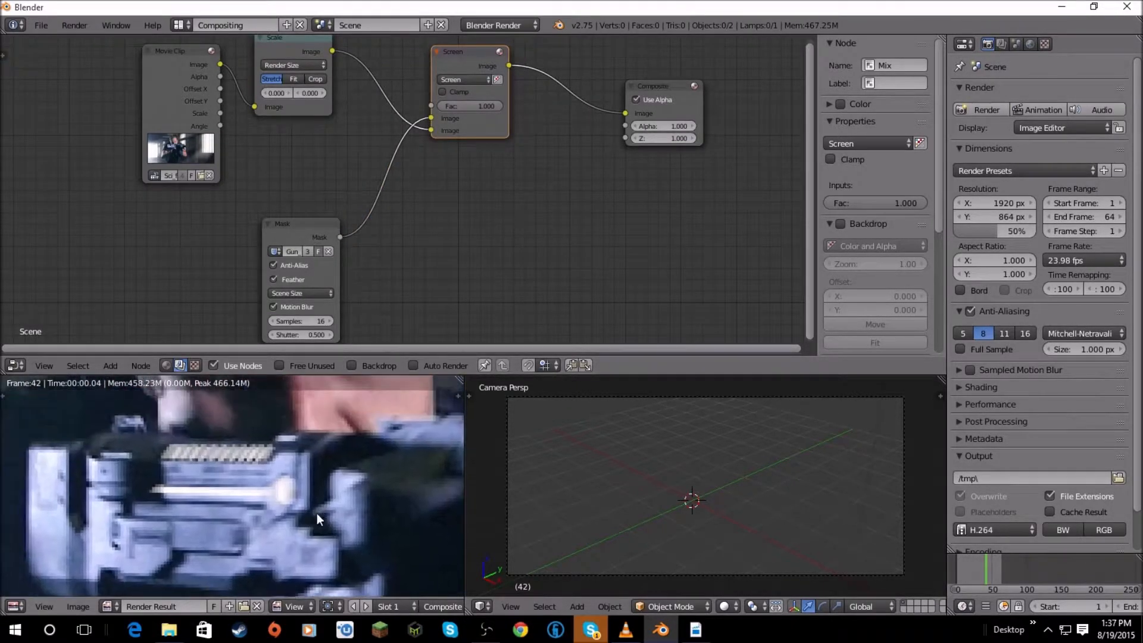
pyautogui.scroll(3, 326, 507)
pyautogui.scroll(-7, 325, 503)
pyautogui.scroll(-2, 281, 499)
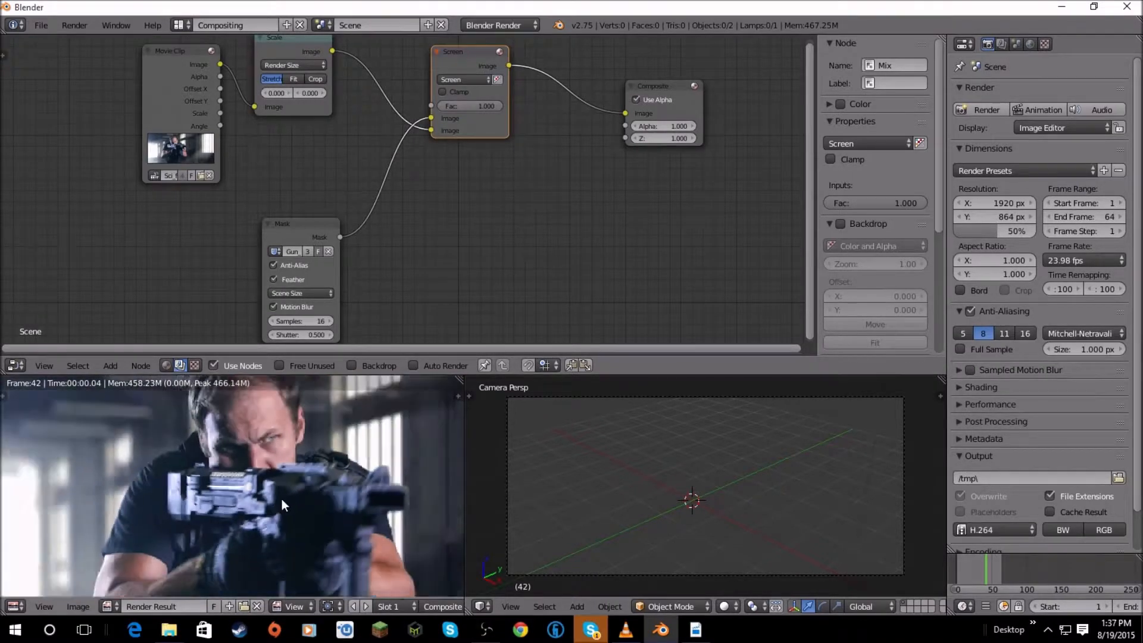
# Attach a Viewer node to the Scale node's Image output.
pyautogui.scroll(3, 416, 164)
pyautogui.moveTo(422, 152); pyautogui.dragTo(380, 211, button='middle')
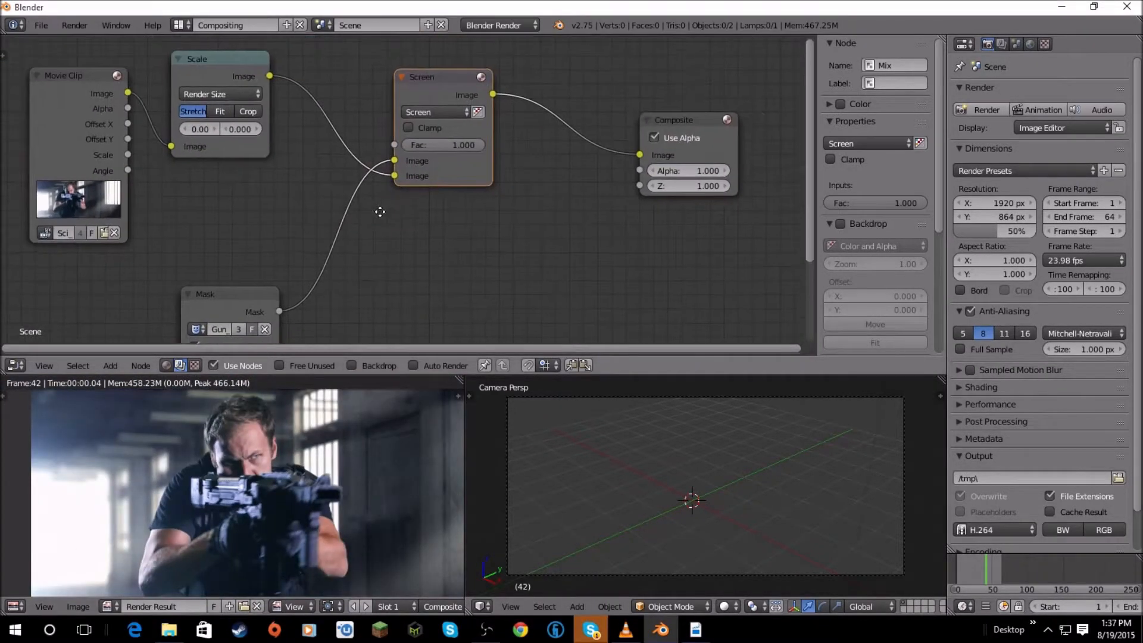
pyautogui.moveTo(322, 126); pyautogui.dragTo(317, 161, button='middle')
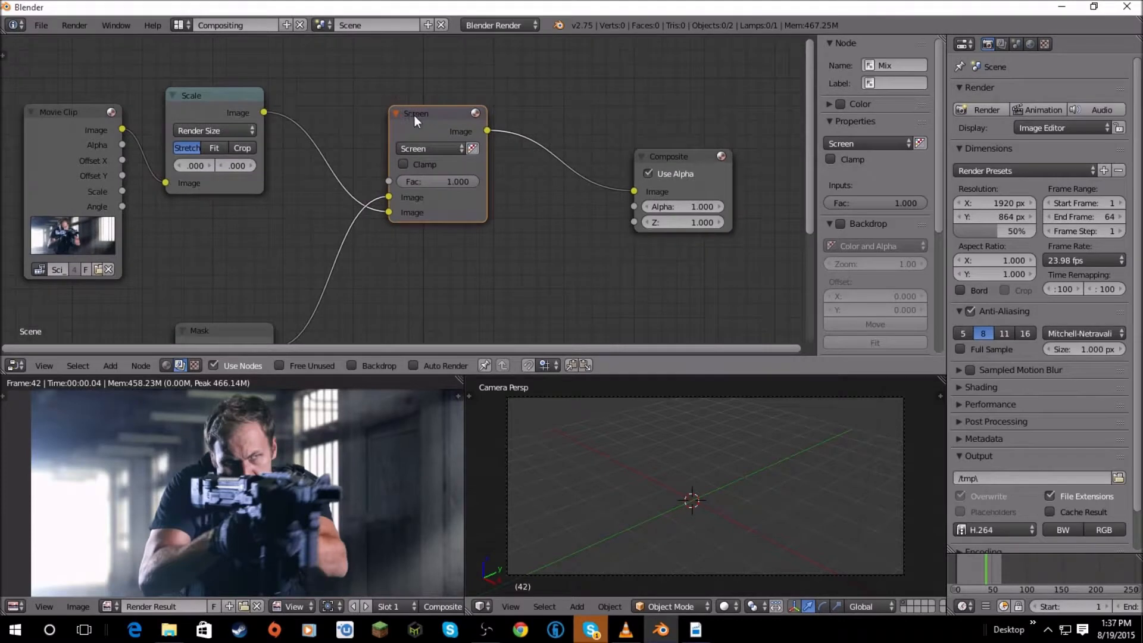
pyautogui.keyDown('ctrl'); pyautogui.keyDown('shift'); pyautogui.click(240, 97); pyautogui.keyUp('shift'); pyautogui.keyUp('ctrl')
pyautogui.scroll(-1, 239, 97)
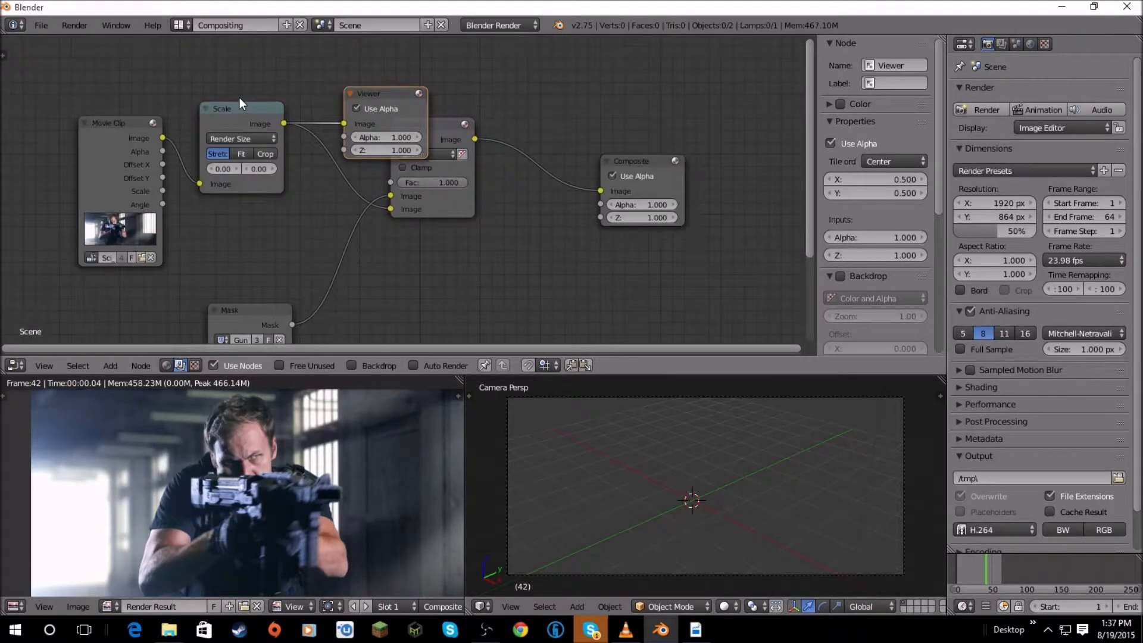
# Turn on the node editor's backdrop and set its zoom to 0.80.
pyautogui.click(386, 366)
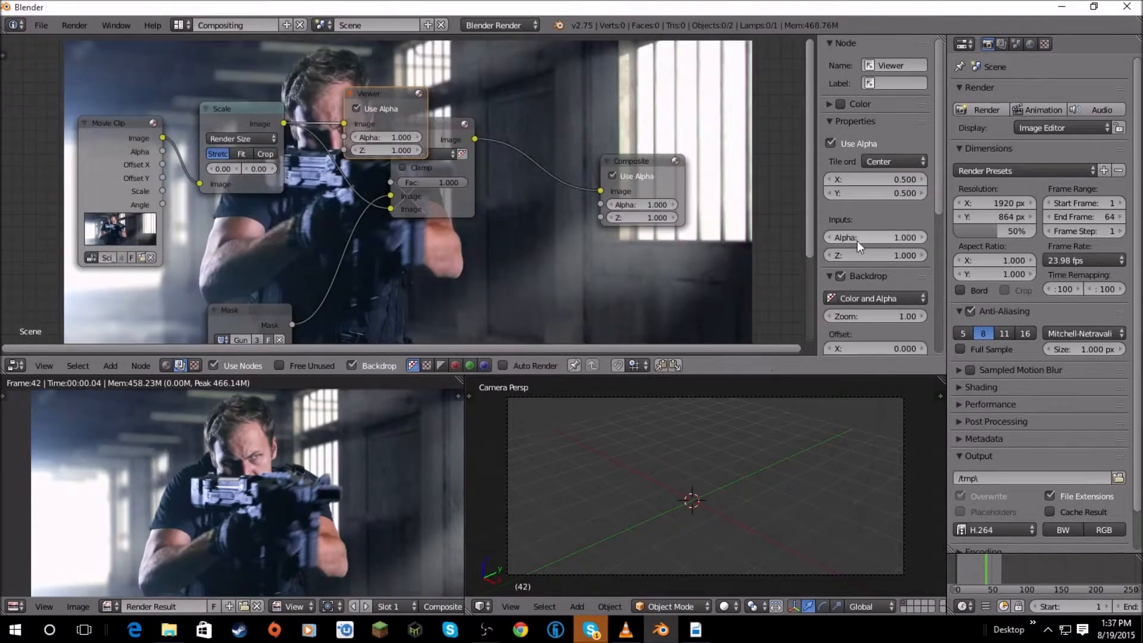
pyautogui.moveTo(889, 317); pyautogui.dragTo(863, 316)
pyautogui.moveTo(600, 257); pyautogui.dragTo(353, 338, button='middle')
pyautogui.scroll(3, 330, 213)
pyautogui.moveTo(330, 213); pyautogui.dragTo(460, 205, button='middle')
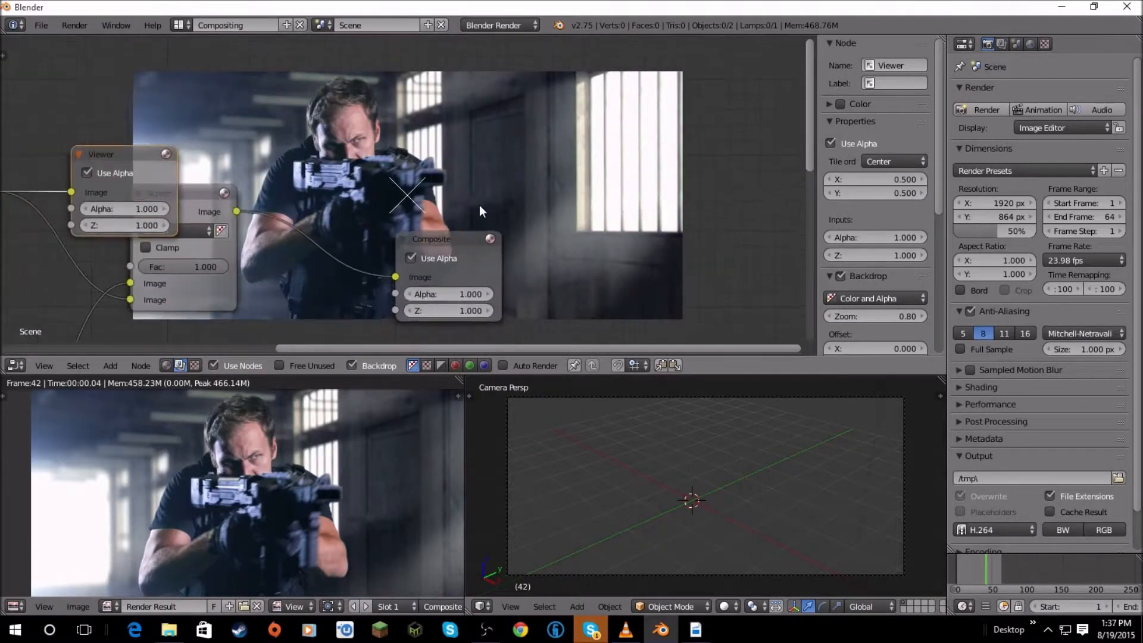
# Switch the Viewer between the Screen and Scale nodes for comparison, leaving it connected to the Screen node's output.
pyautogui.moveTo(217, 206); pyautogui.dragTo(256, 177, button='middle')
pyautogui.click(255, 177)
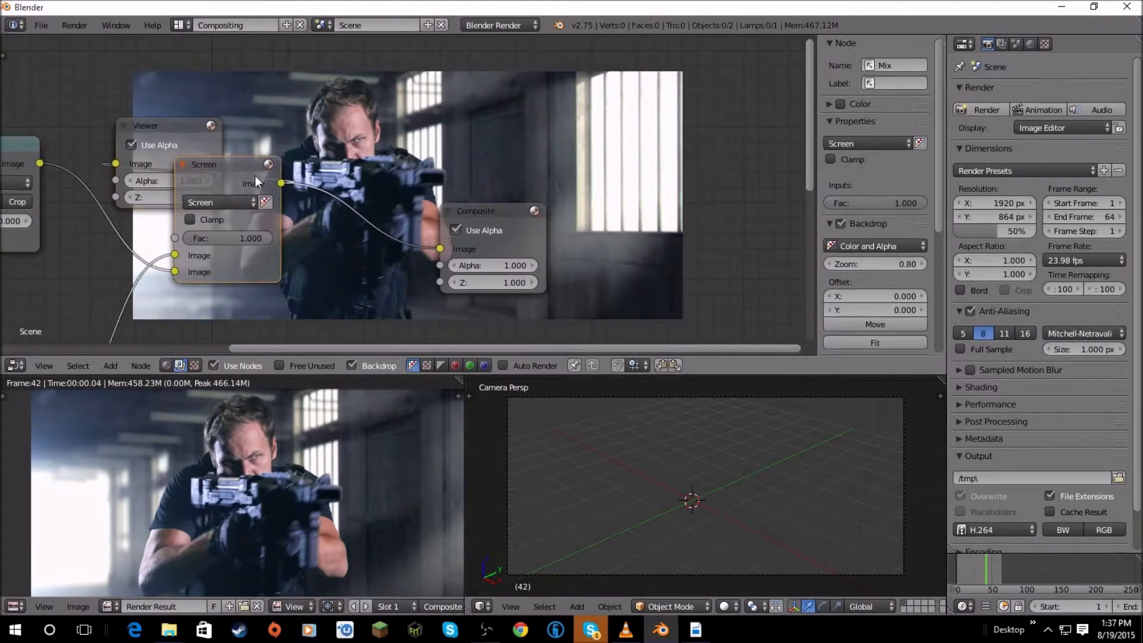
pyautogui.click(200, 141)
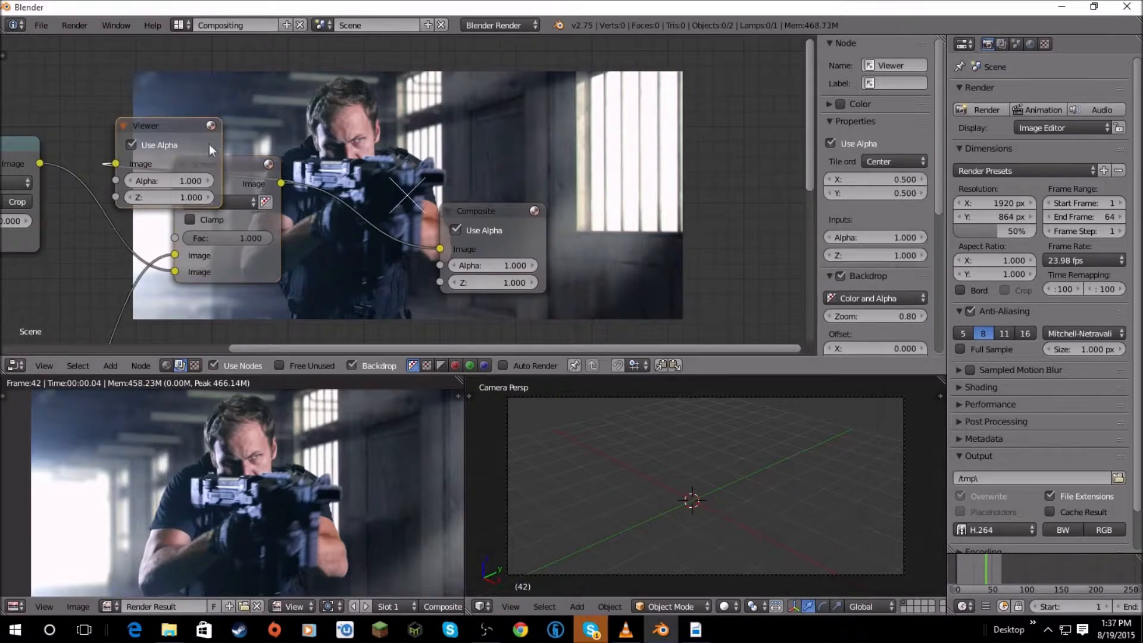
pyautogui.click(28, 140)
pyautogui.click(263, 170)
pyautogui.keyDown('ctrl'); pyautogui.keyDown('shift'); pyautogui.click(27, 149); pyautogui.keyUp('shift'); pyautogui.keyUp('ctrl')
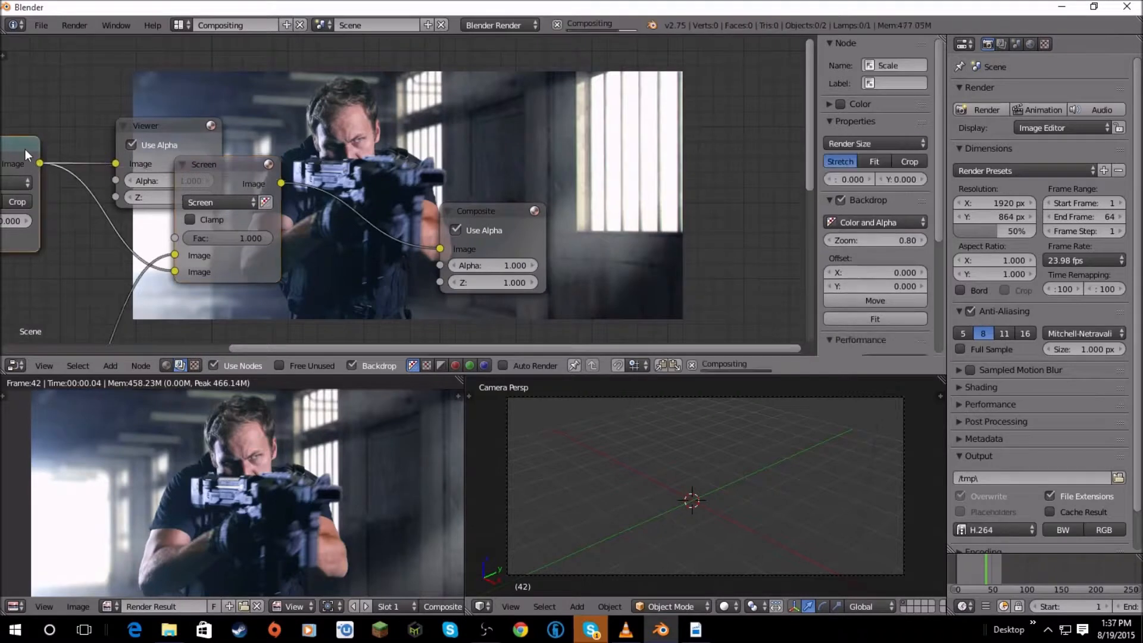
pyautogui.moveTo(173, 216); pyautogui.dragTo(198, 170, button='middle')
pyautogui.keyDown('ctrl'); pyautogui.keyDown('shift'); pyautogui.click(273, 128); pyautogui.keyUp('shift'); pyautogui.keyUp('ctrl')
pyautogui.moveTo(274, 127); pyautogui.dragTo(324, 91, button='middle')
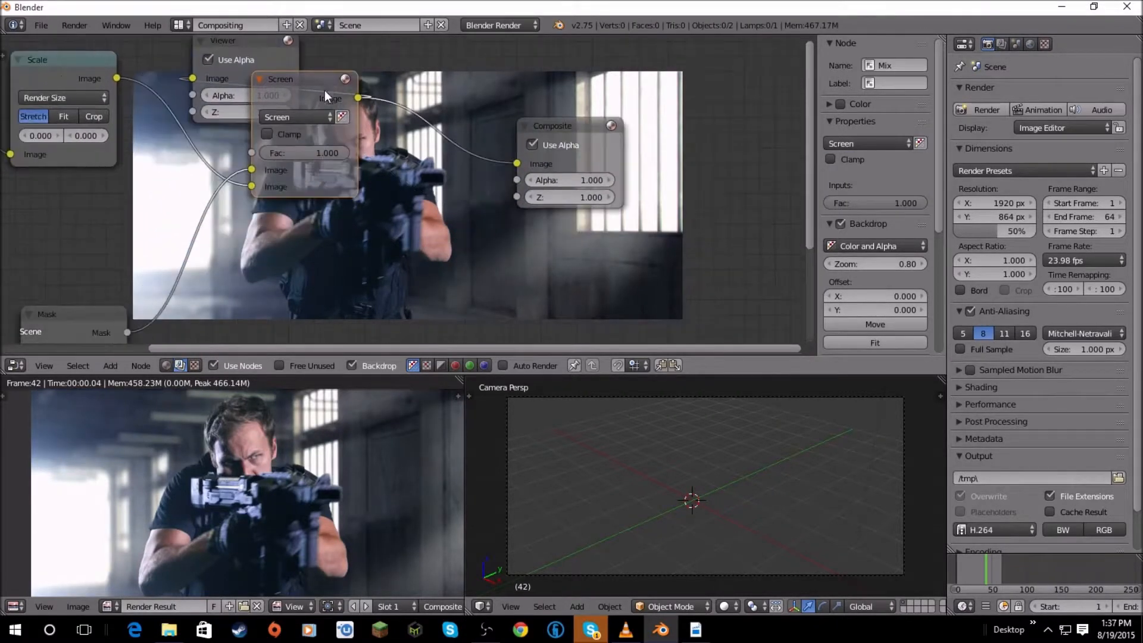
# Move the Mask node farther from the Screen node to make room on its link.
pyautogui.scroll(-4, 323, 91)
pyautogui.moveTo(149, 298); pyautogui.dragTo(153, 172, button='middle')
pyautogui.click(156, 171)
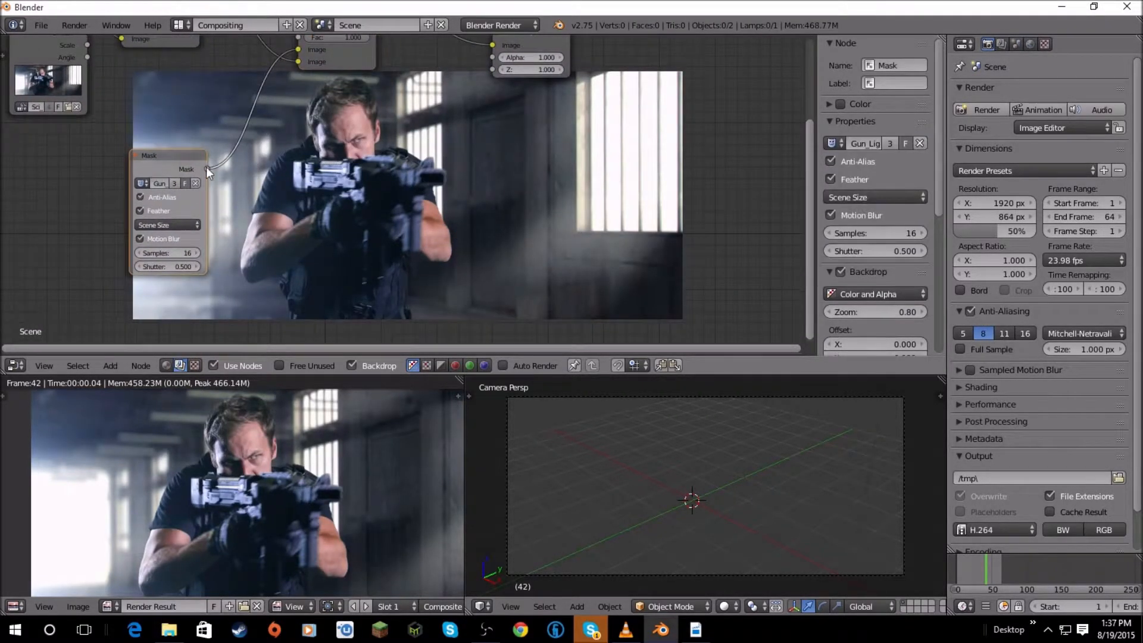
pyautogui.moveTo(206, 167); pyautogui.dragTo(163, 211)
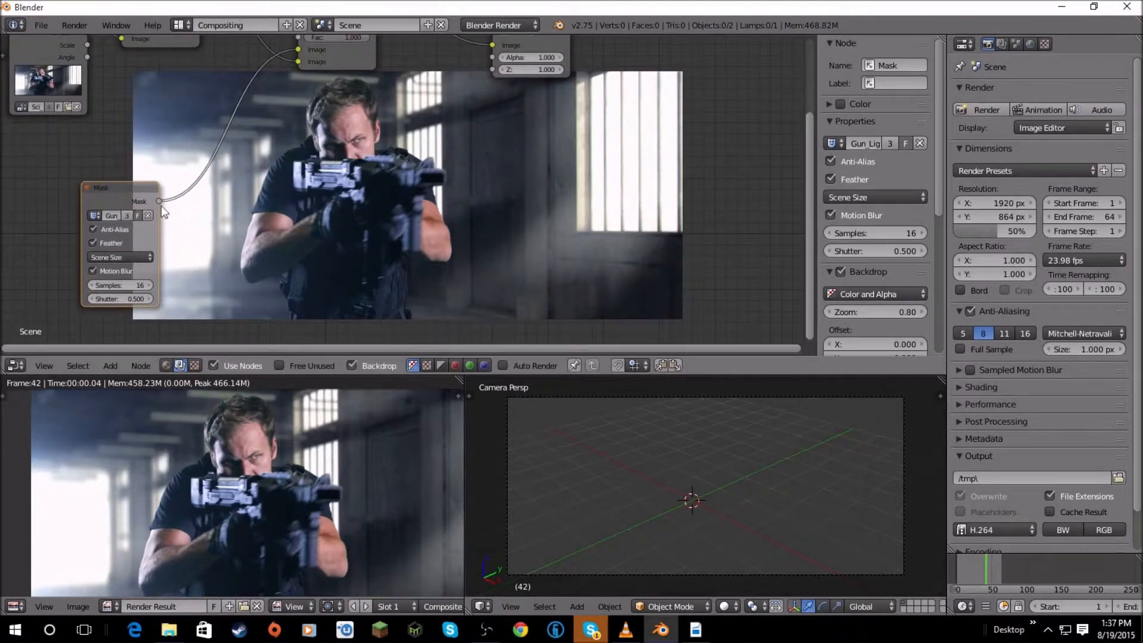
pyautogui.moveTo(164, 212); pyautogui.dragTo(258, 184, button='middle')
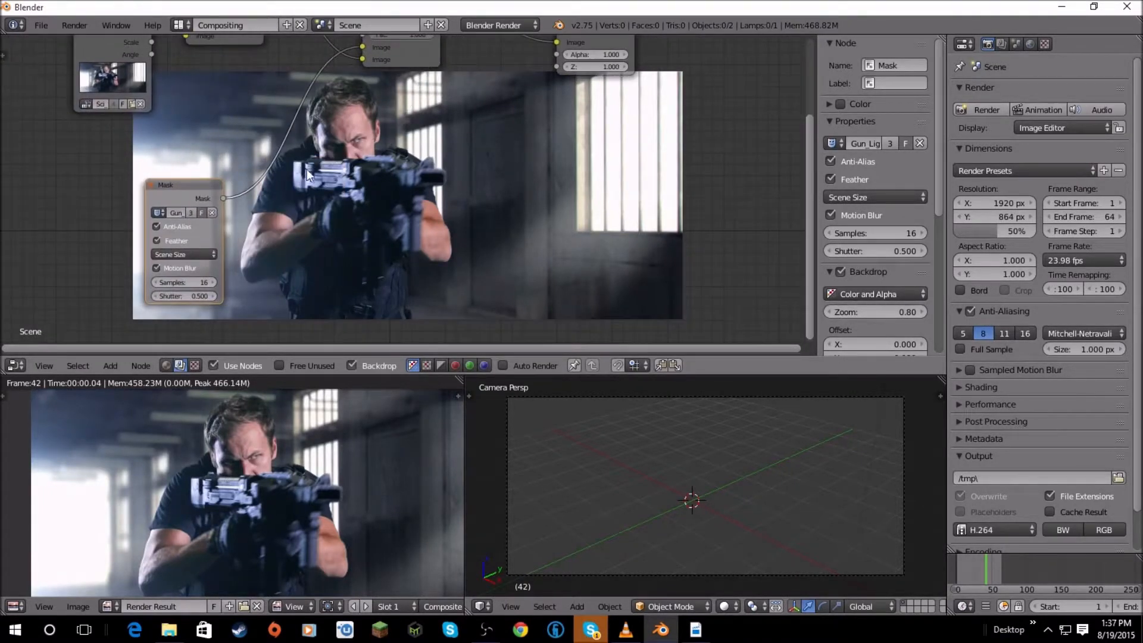
# Insert a Color Balance node between the Mask and Screen nodes and space the Mask and Color Balance nodes apart.
pyautogui.hotkey('shift', 'a')
pyautogui.moveTo(288, 212)
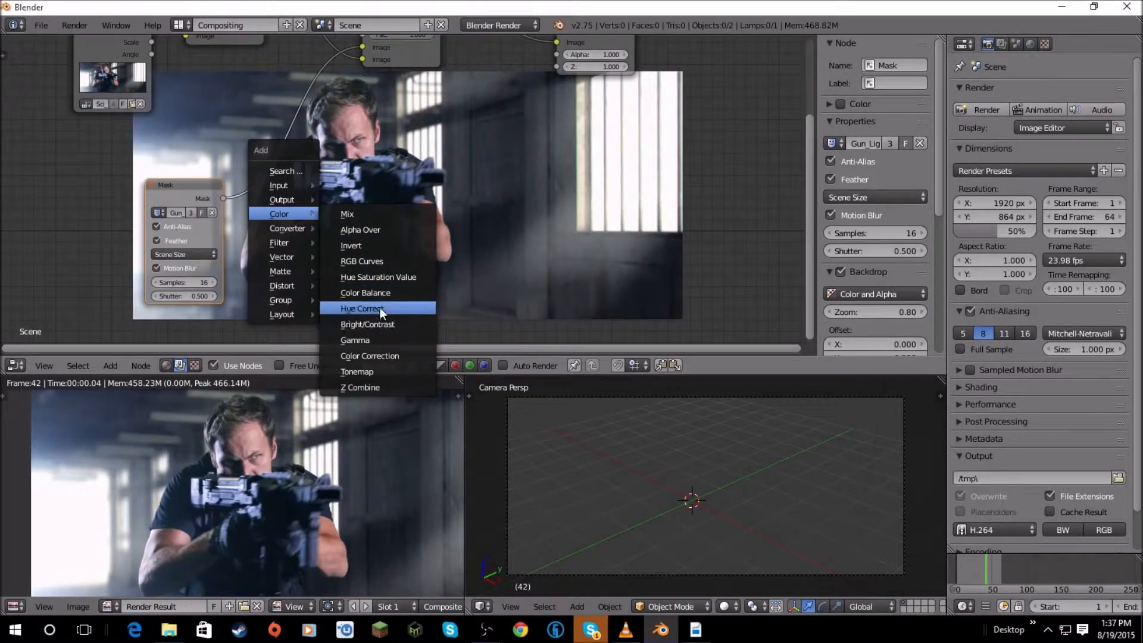
pyautogui.click(385, 292)
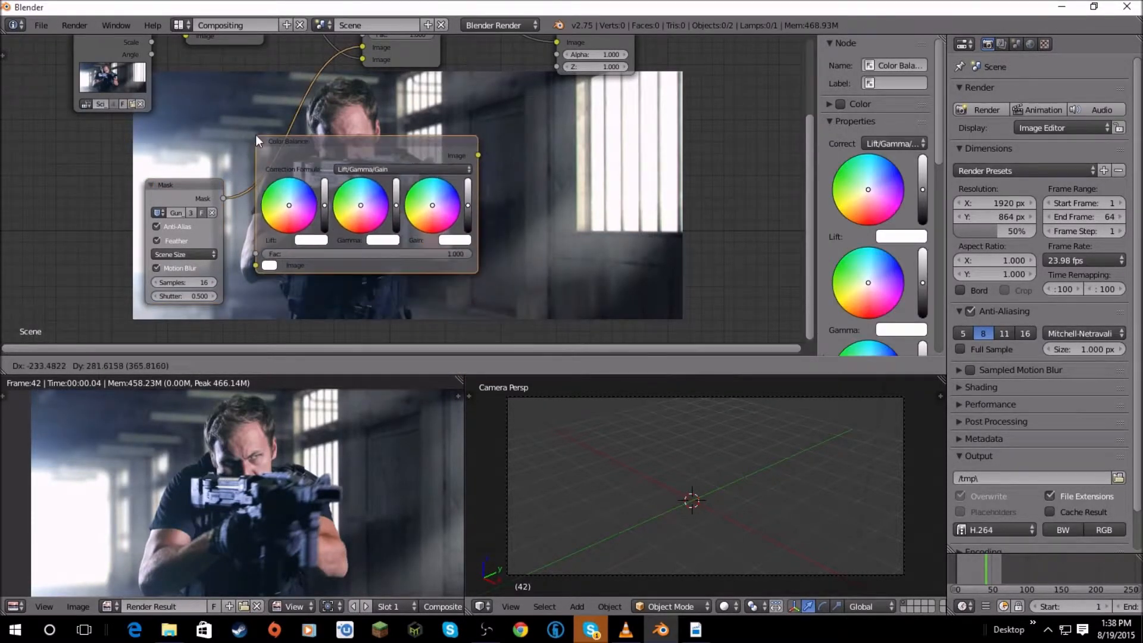
pyautogui.click(256, 134)
pyautogui.moveTo(176, 196); pyautogui.dragTo(97, 201)
pyautogui.moveTo(341, 145); pyautogui.dragTo(257, 138)
pyautogui.moveTo(112, 199); pyautogui.dragTo(53, 234)
pyautogui.moveTo(154, 212); pyautogui.dragTo(252, 166, button='middle')
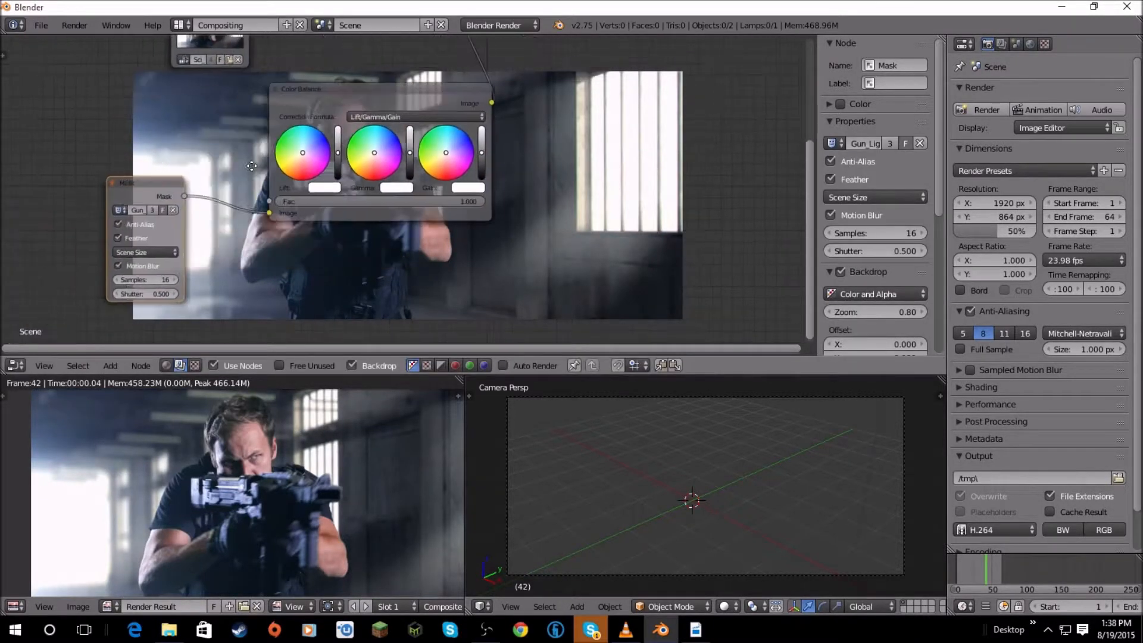
# Tint the Color Balance node's Lift light red and reposition the node clear of the gun in the backdrop.
pyautogui.scroll(4, 322, 167)
pyautogui.moveTo(376, 108); pyautogui.dragTo(440, 189, button='middle')
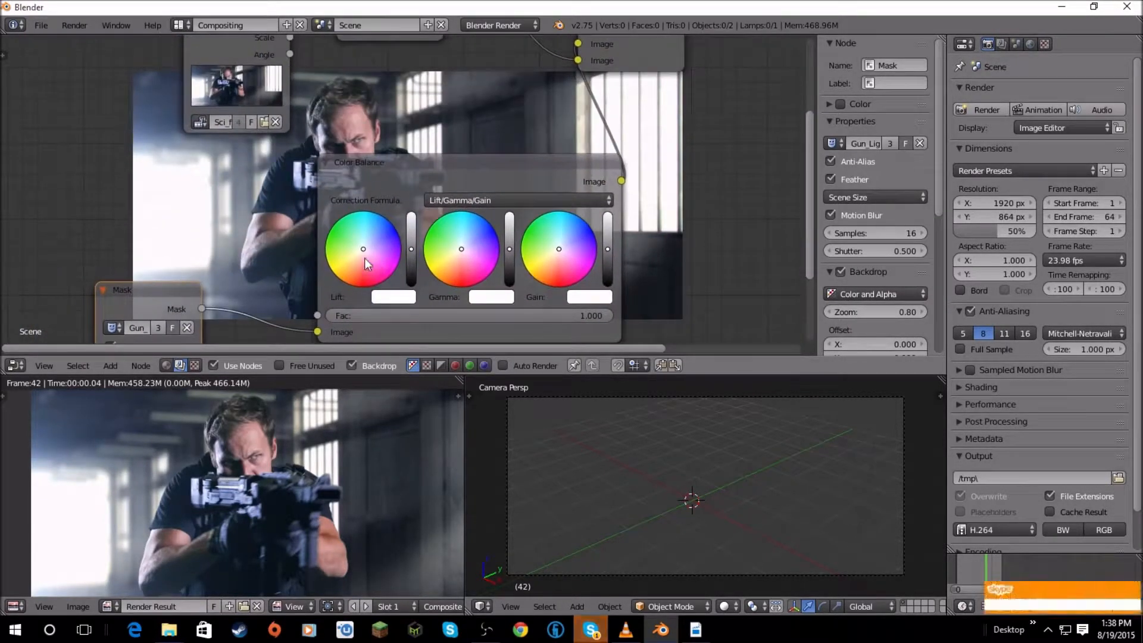
pyautogui.click(366, 263)
pyautogui.moveTo(402, 166); pyautogui.dragTo(368, 221)
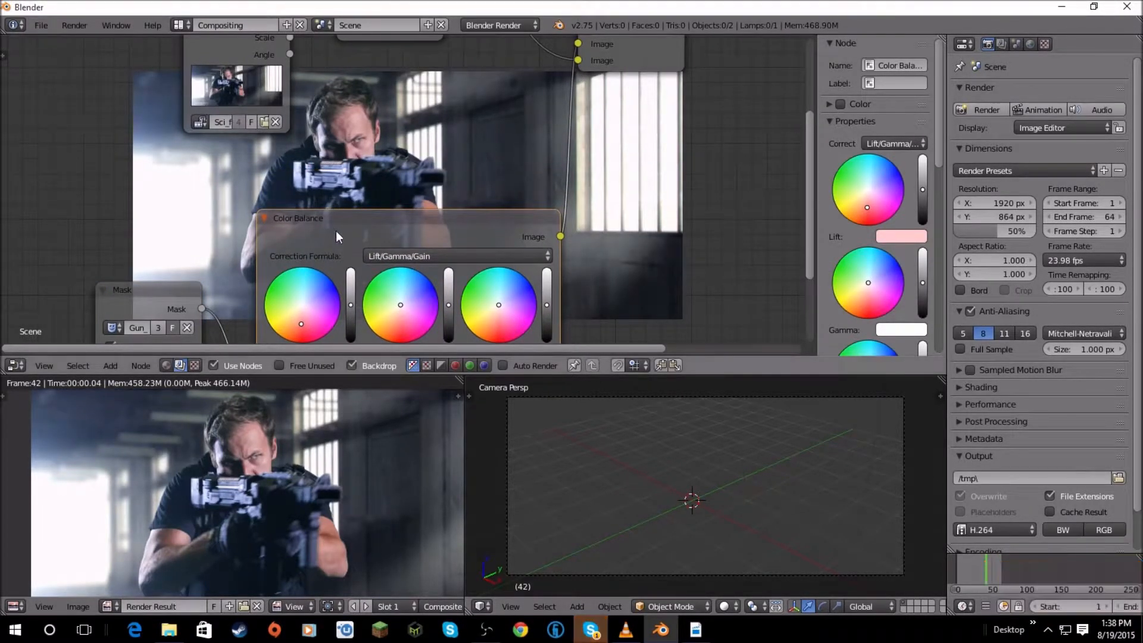
pyautogui.moveTo(340, 293); pyautogui.dragTo(348, 253, button='middle')
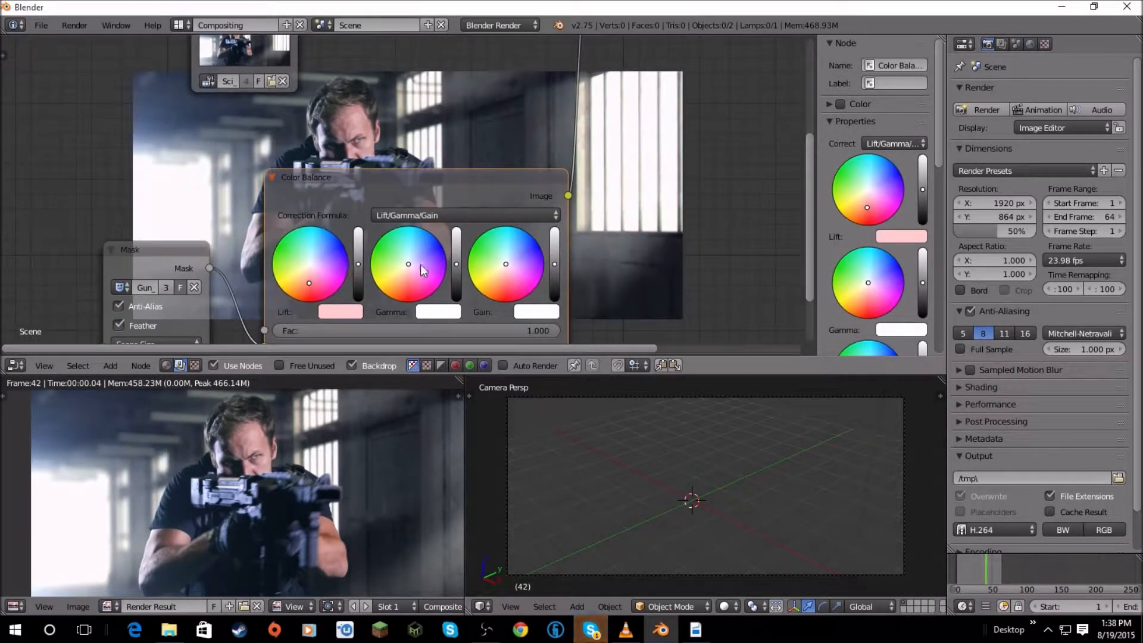
# Tint the Color Balance node's Gamma and Gain light red, moving the node aside to check the gun lights up close.
pyautogui.moveTo(423, 271); pyautogui.dragTo(409, 294)
pyautogui.moveTo(388, 181); pyautogui.dragTo(474, 153)
pyautogui.scroll(4, 474, 153)
pyautogui.moveTo(474, 153); pyautogui.dragTo(330, 130, button='middle')
pyautogui.scroll(-5, 358, 142)
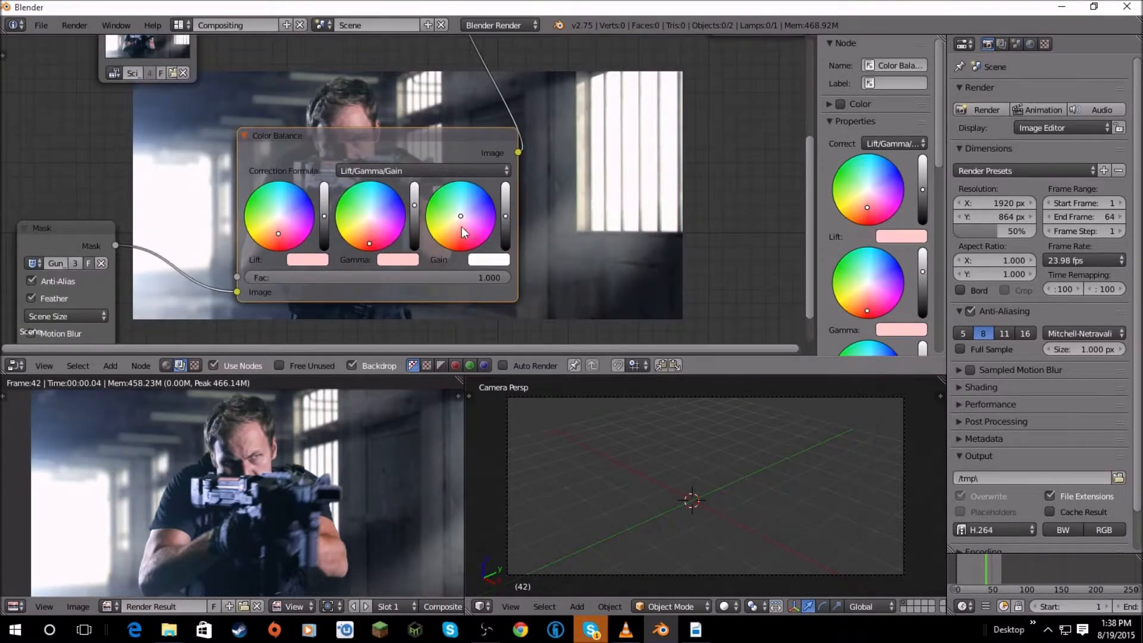
pyautogui.moveTo(463, 231); pyautogui.dragTo(464, 237)
pyautogui.moveTo(420, 149); pyautogui.dragTo(572, 152)
pyautogui.scroll(2, 363, 193)
pyautogui.scroll(3, 295, 427)
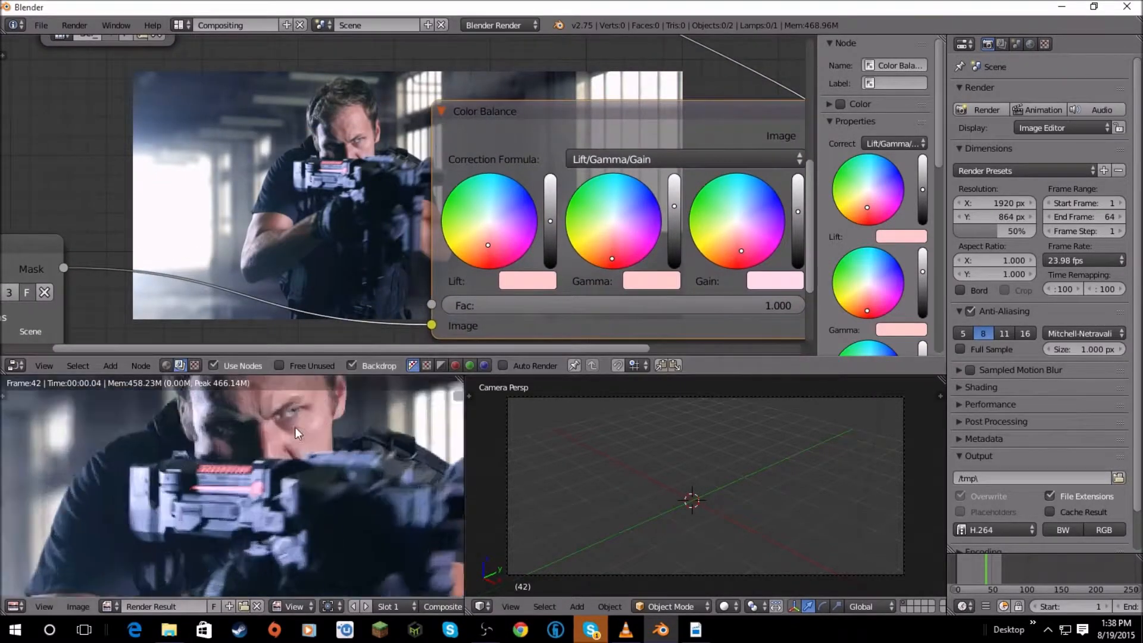
pyautogui.scroll(2, 295, 427)
# Move the Mask node away from the gun, then collapse the Color Balance node and place it beside the Mask node.
pyautogui.scroll(-4, 293, 273)
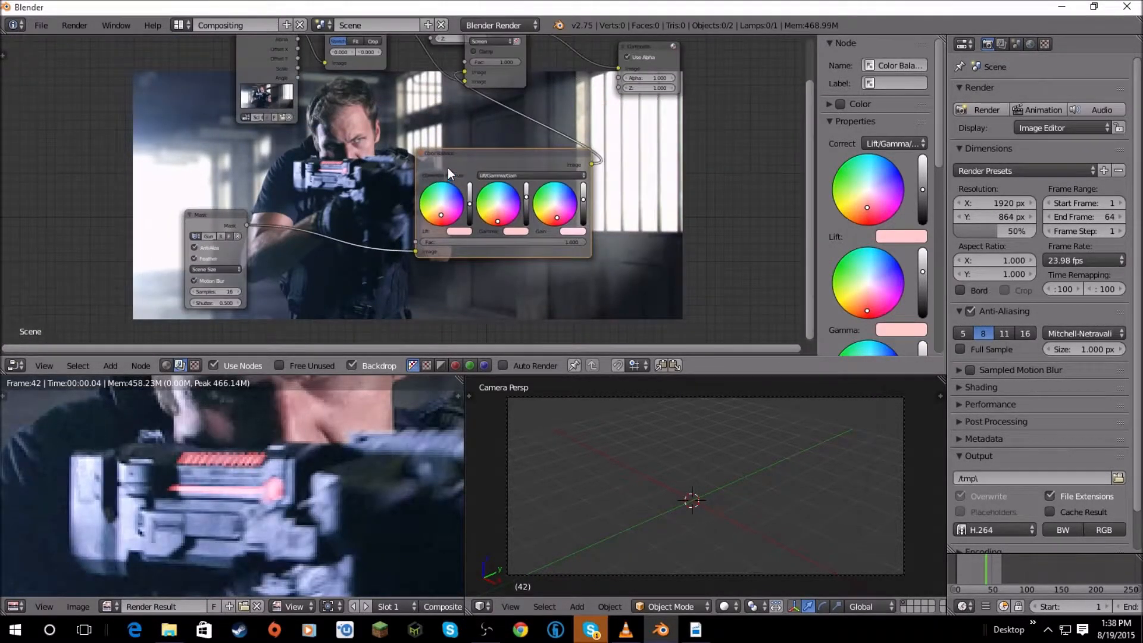
pyautogui.moveTo(448, 167); pyautogui.dragTo(323, 167)
pyautogui.moveTo(241, 181); pyautogui.dragTo(140, 199, button='middle')
pyautogui.scroll(-4, 149, 193)
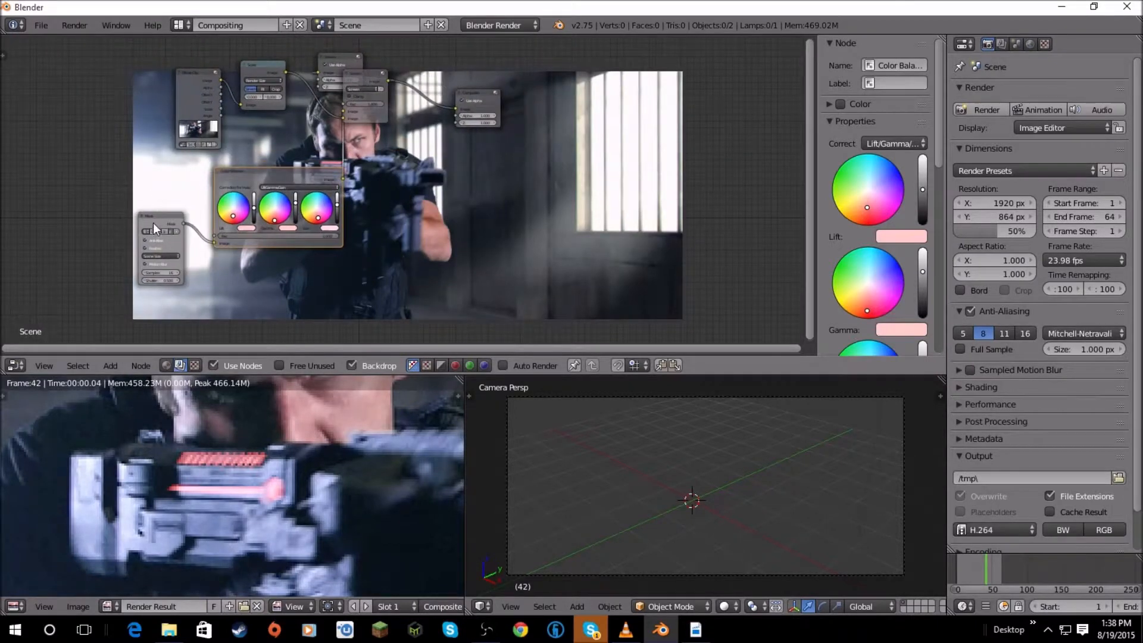
pyautogui.moveTo(153, 223); pyautogui.dragTo(64, 220)
pyautogui.moveTo(214, 176); pyautogui.dragTo(159, 213)
pyautogui.click(174, 187)
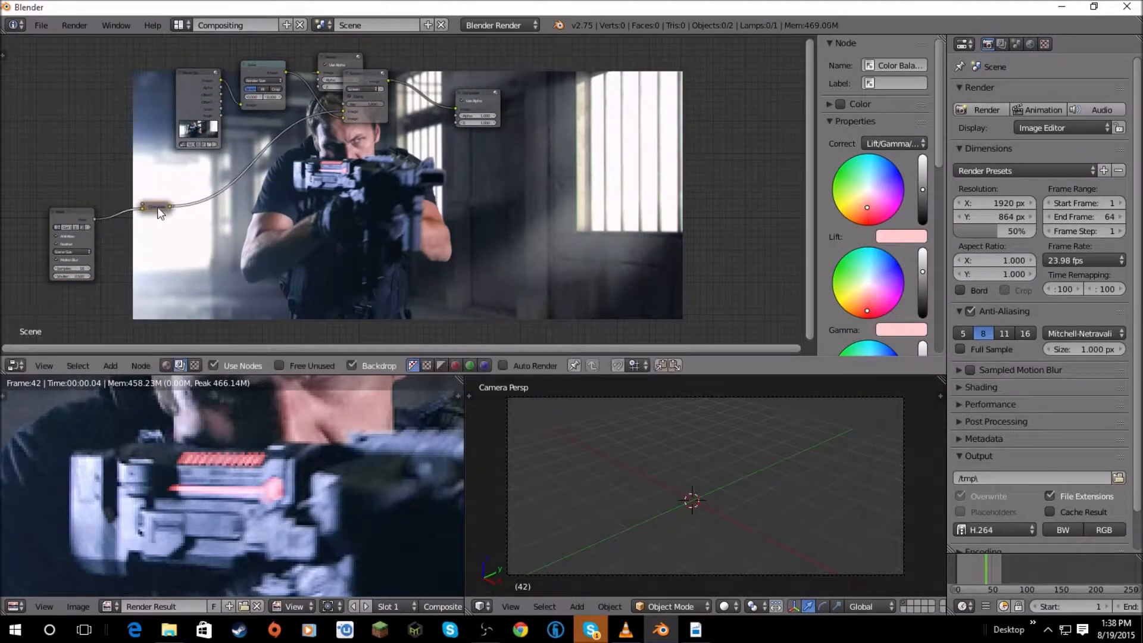
# Insert a Glare node between the Color Balance and Screen nodes.
pyautogui.moveTo(228, 203); pyautogui.dragTo(351, 206, button='middle')
pyautogui.scroll(3, 321, 184)
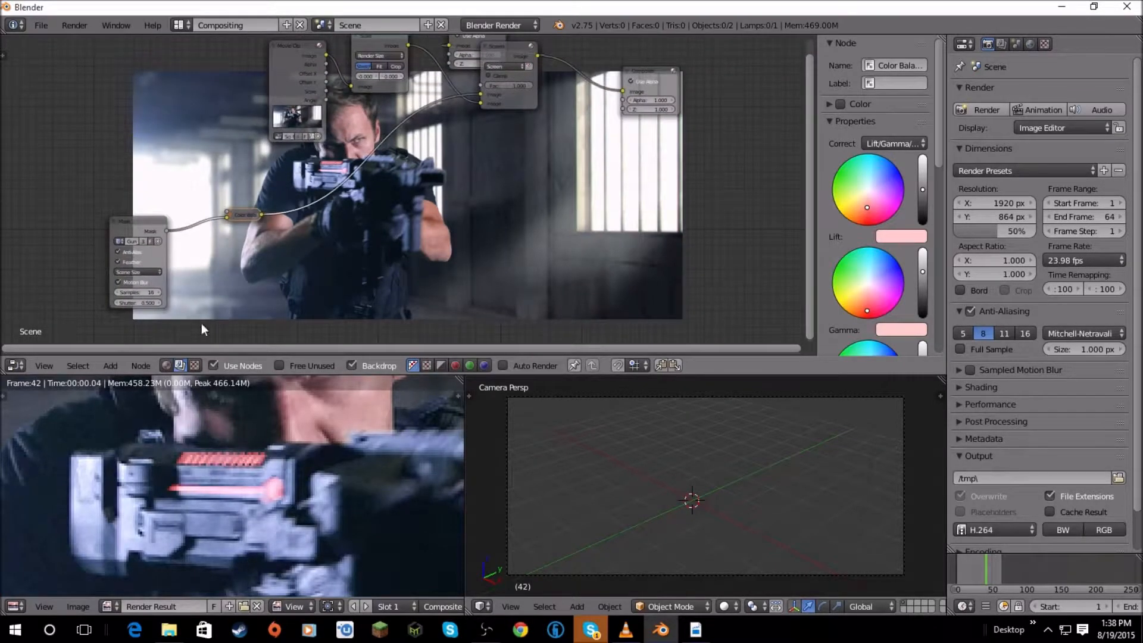
pyautogui.click(104, 367)
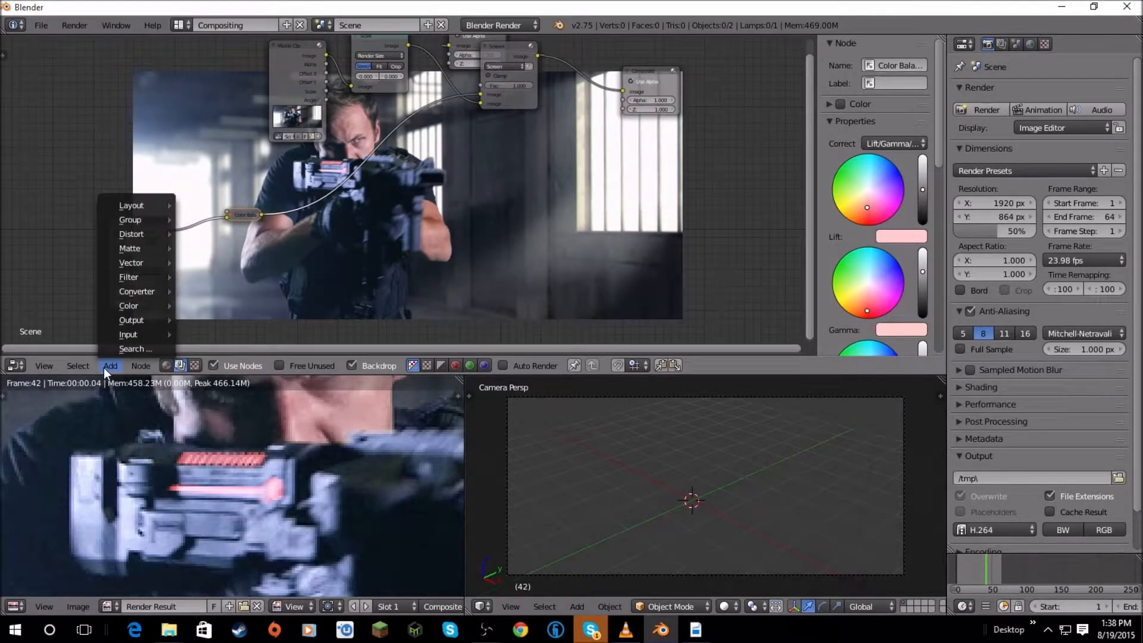
pyautogui.moveTo(124, 219)
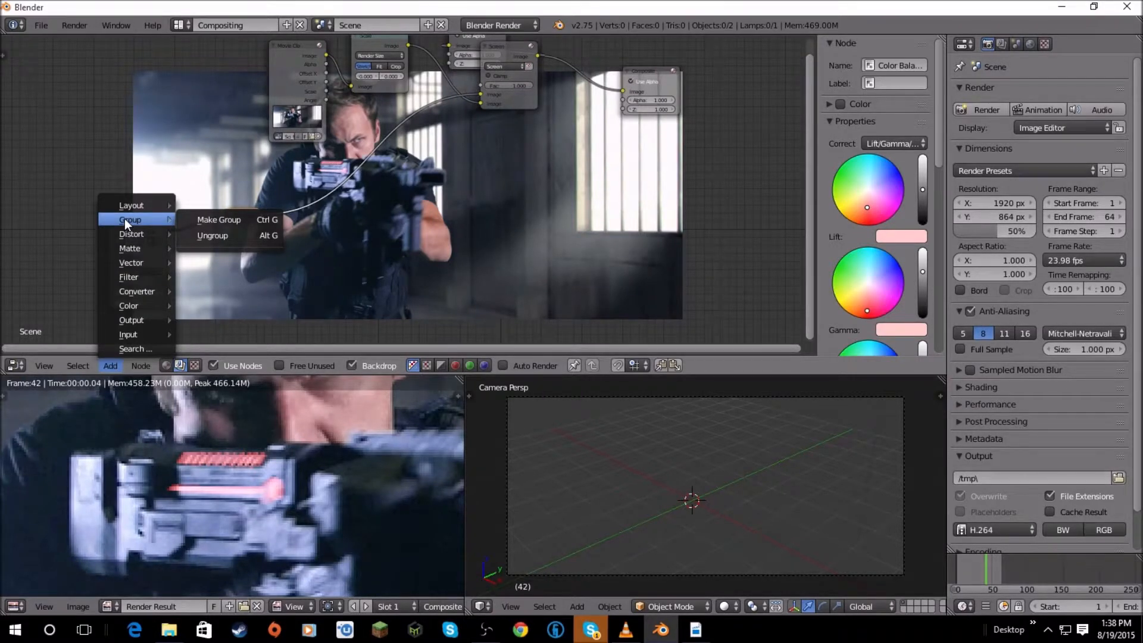
pyautogui.moveTo(145, 275)
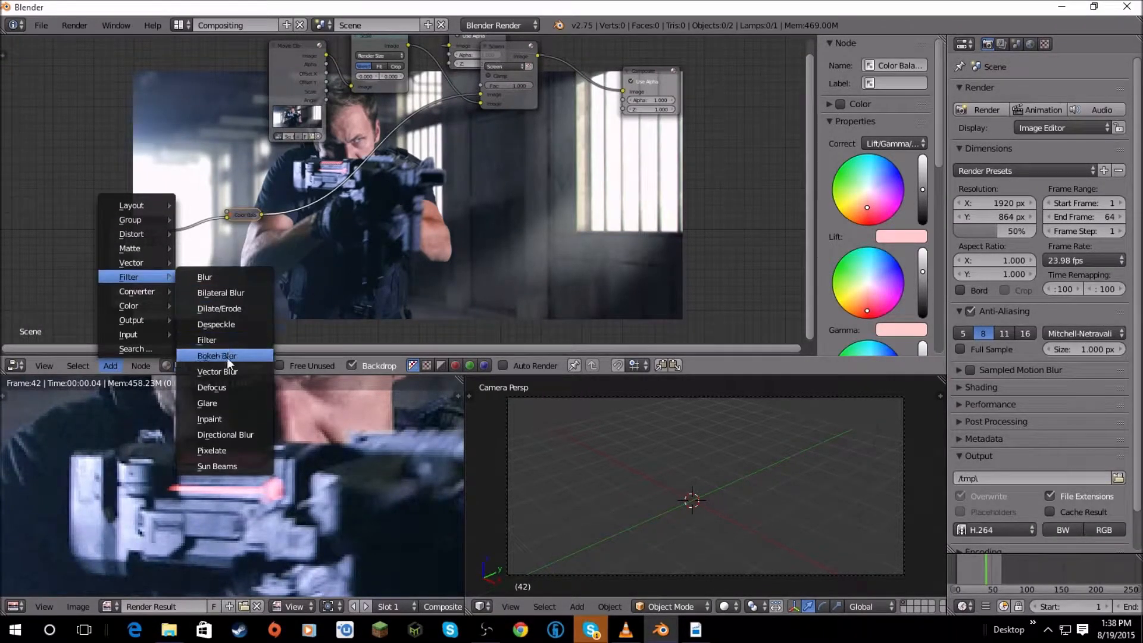
pyautogui.click(227, 403)
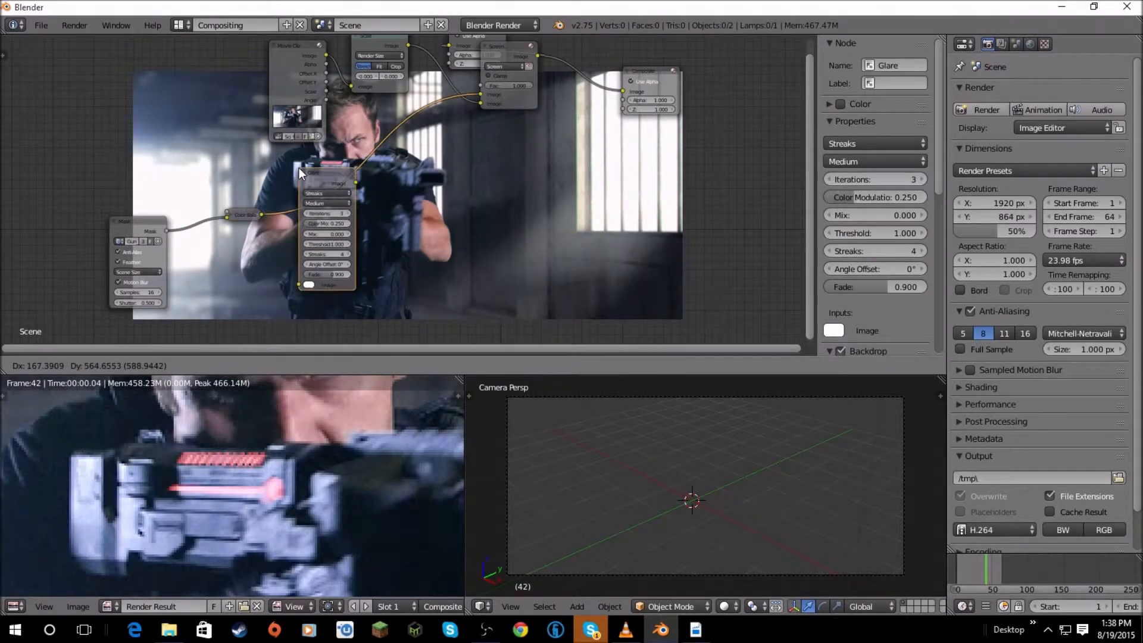
pyautogui.click(299, 168)
# Lower the Glare node's threshold to 0.200.
pyautogui.moveTo(323, 192); pyautogui.dragTo(399, 176, button='middle')
pyautogui.scroll(4, 181, 220)
pyautogui.scroll(1, 342, 212)
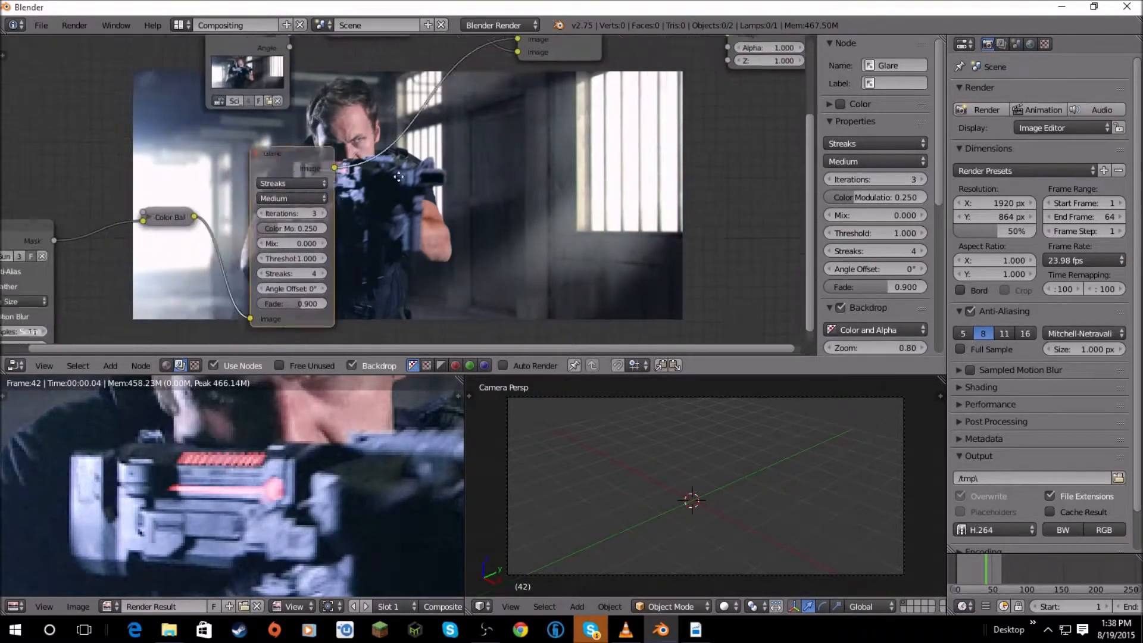
pyautogui.scroll(8, 361, 215)
pyautogui.moveTo(309, 194); pyautogui.dragTo(329, 152, button='middle')
pyautogui.scroll(-4, 328, 211)
pyautogui.moveTo(328, 211); pyautogui.dragTo(313, 178, button='middle')
pyautogui.moveTo(328, 181); pyautogui.dragTo(302, 189, button='middle')
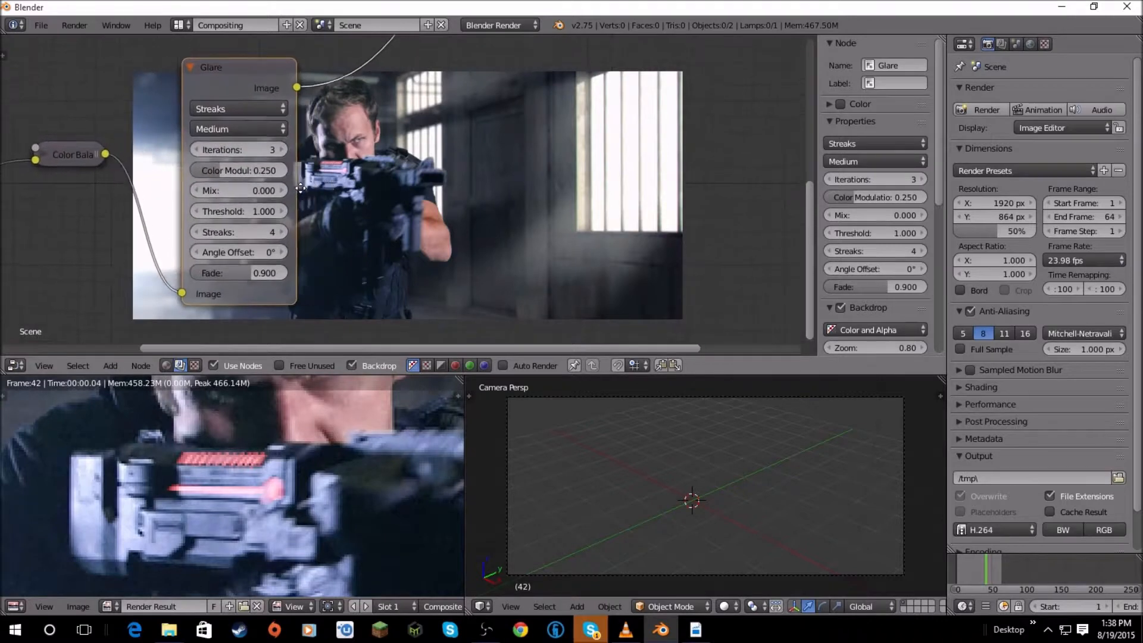
pyautogui.click(194, 211)
pyautogui.click(194, 211)
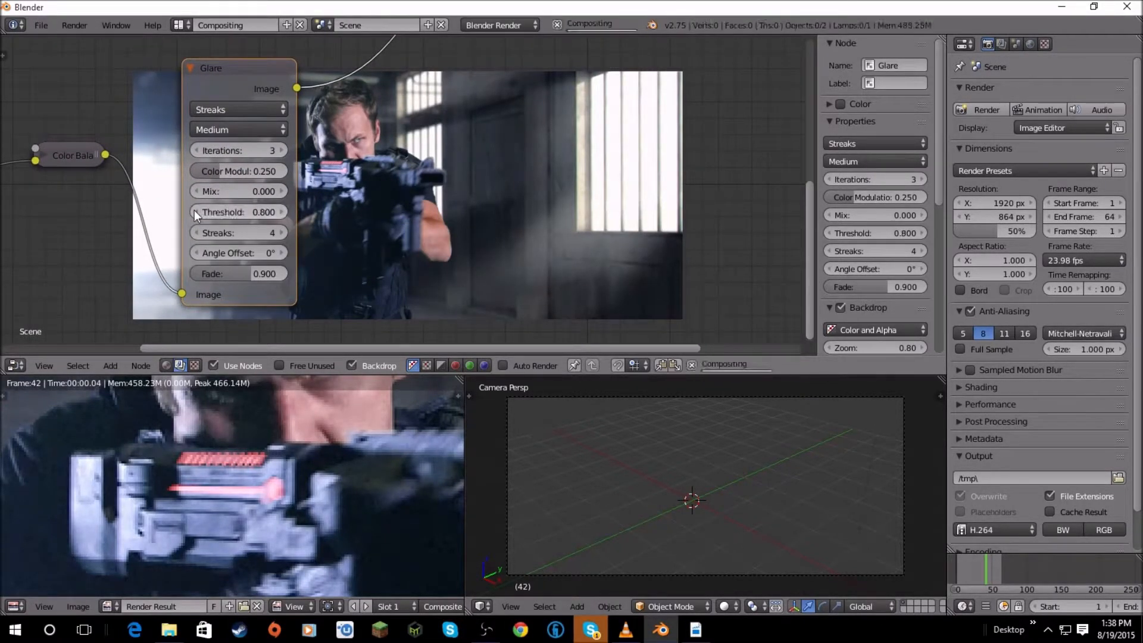
pyautogui.click(194, 211)
pyautogui.click(194, 211)
pyautogui.click(194, 212)
pyautogui.click(194, 212)
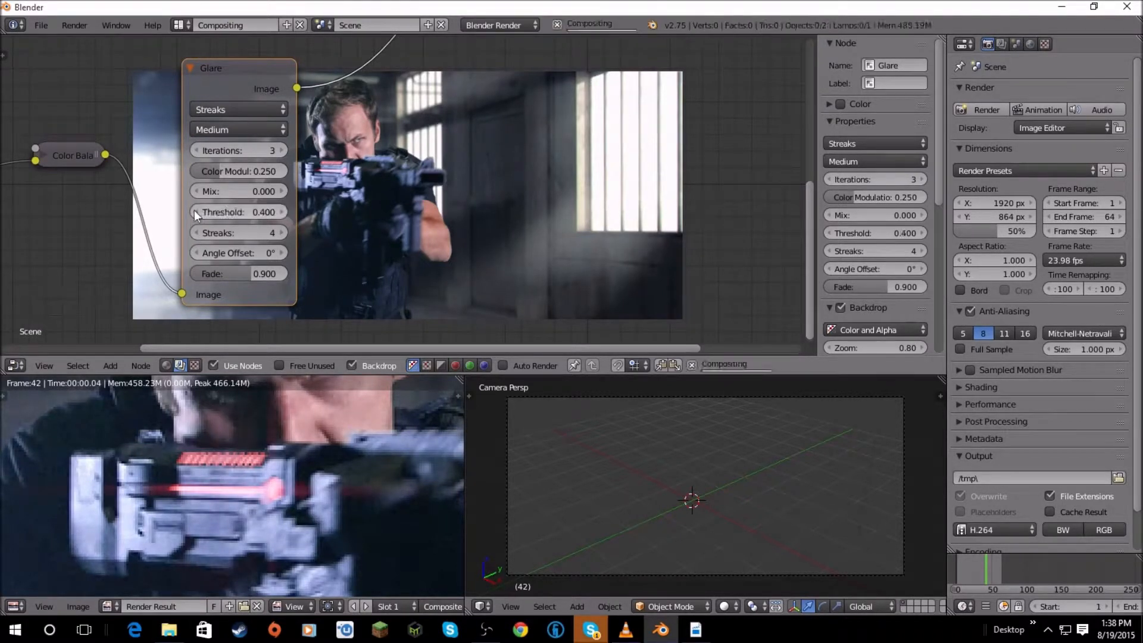
pyautogui.click(194, 212)
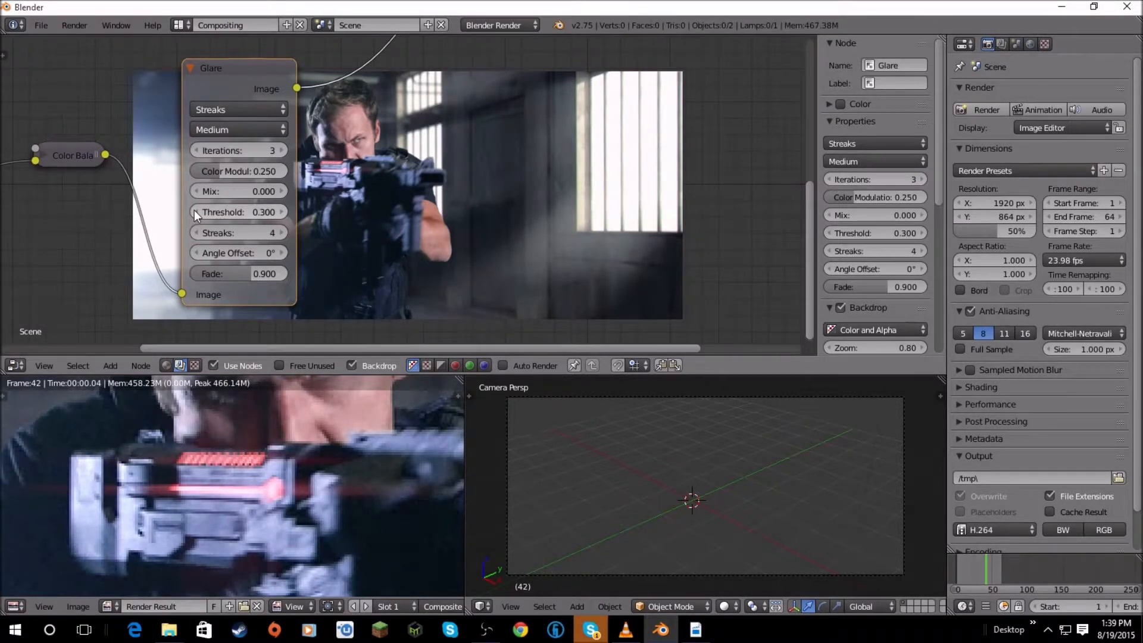
pyautogui.click(194, 212)
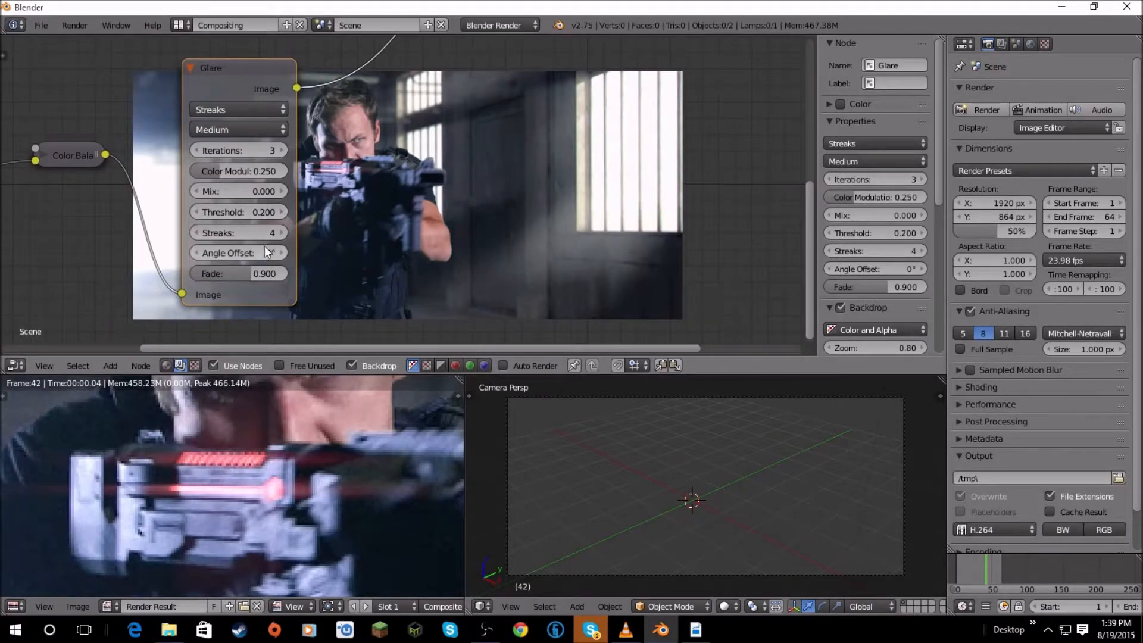
# Set the Streaks Glare node's angle offset to 30° and its number of streaks to 9.
pyautogui.click(244, 252)
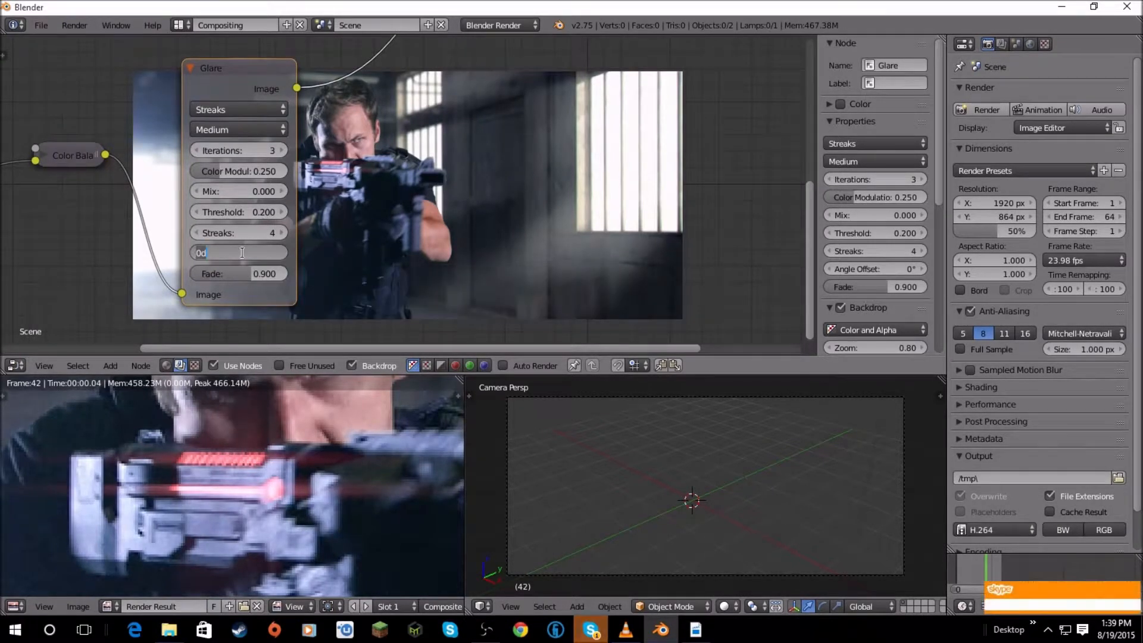
pyautogui.write('30')
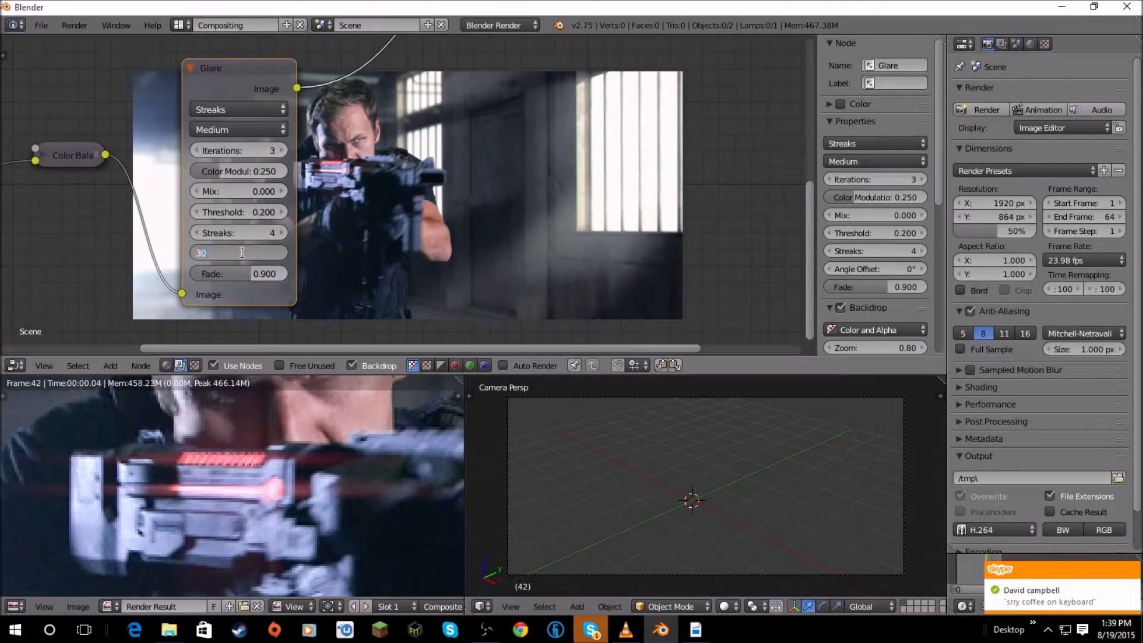
pyautogui.press('Return')
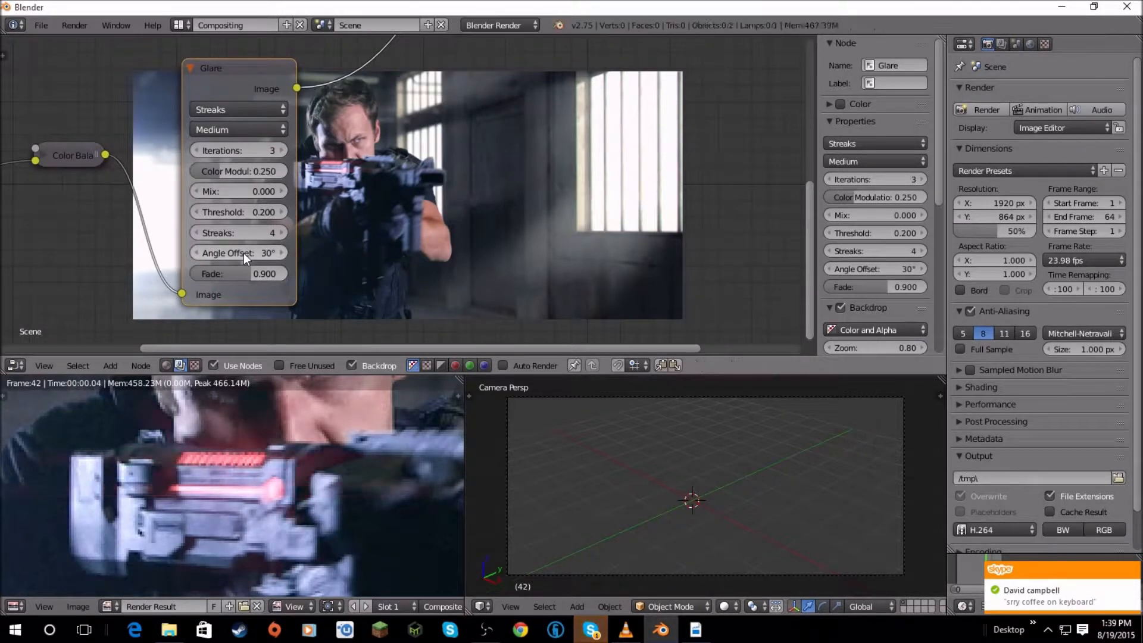
pyautogui.click(251, 232)
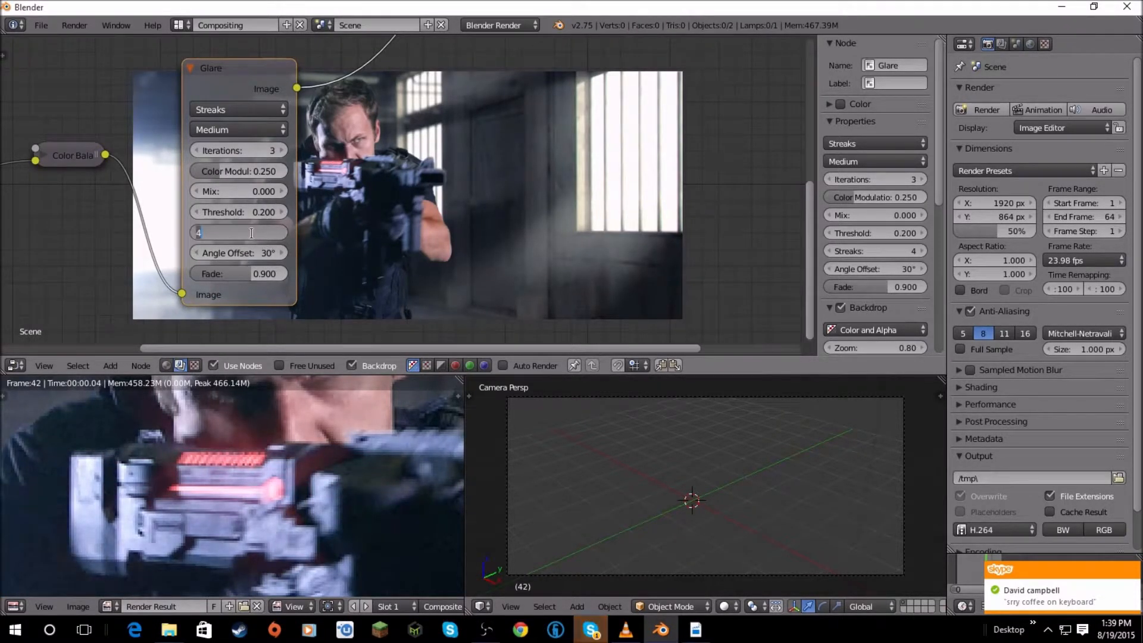
pyautogui.write('6')
pyautogui.press('Return')
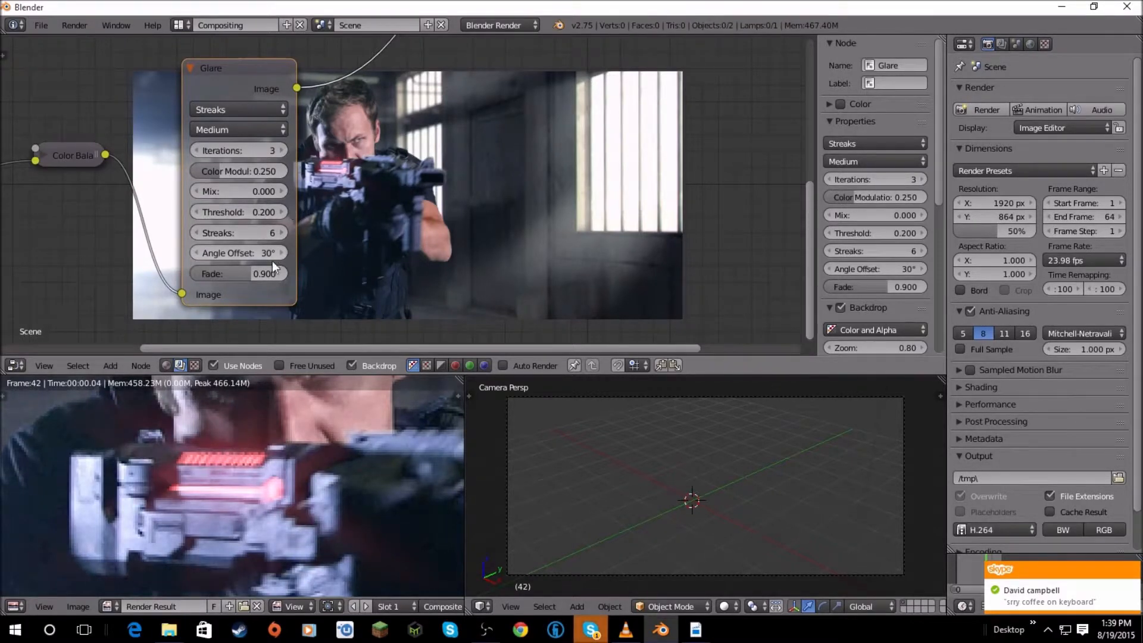
pyautogui.click(250, 230)
pyautogui.write('9')
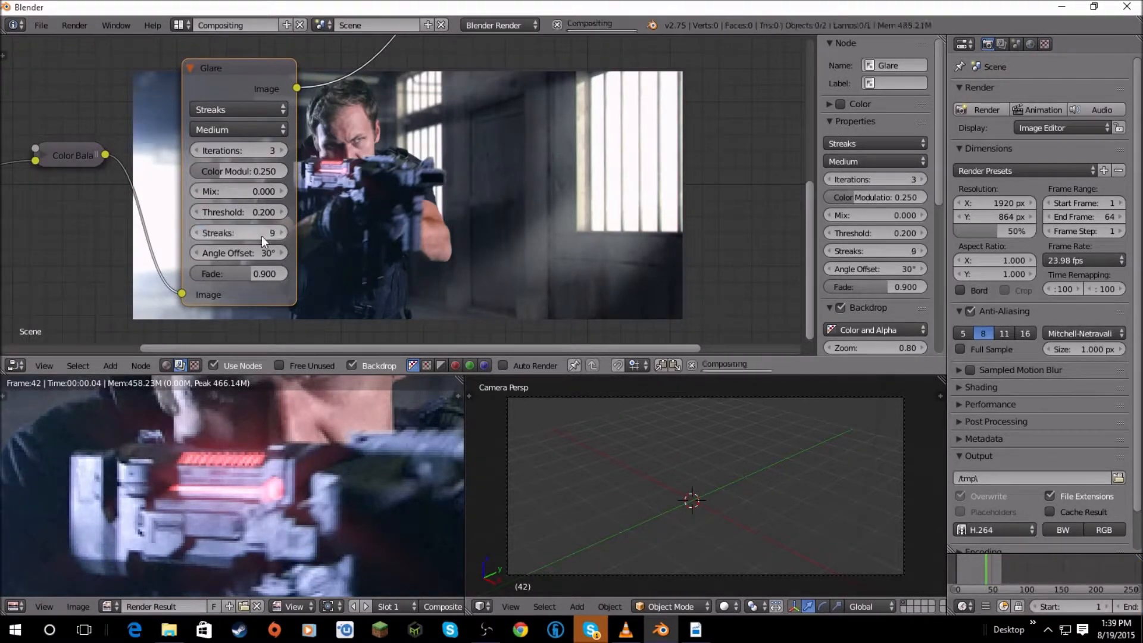
pyautogui.press('Return')
# Collapse the Streaks Glare node and move it closer to the Color Balance node.
pyautogui.scroll(-2, 434, 172)
pyautogui.scroll(1, 339, 177)
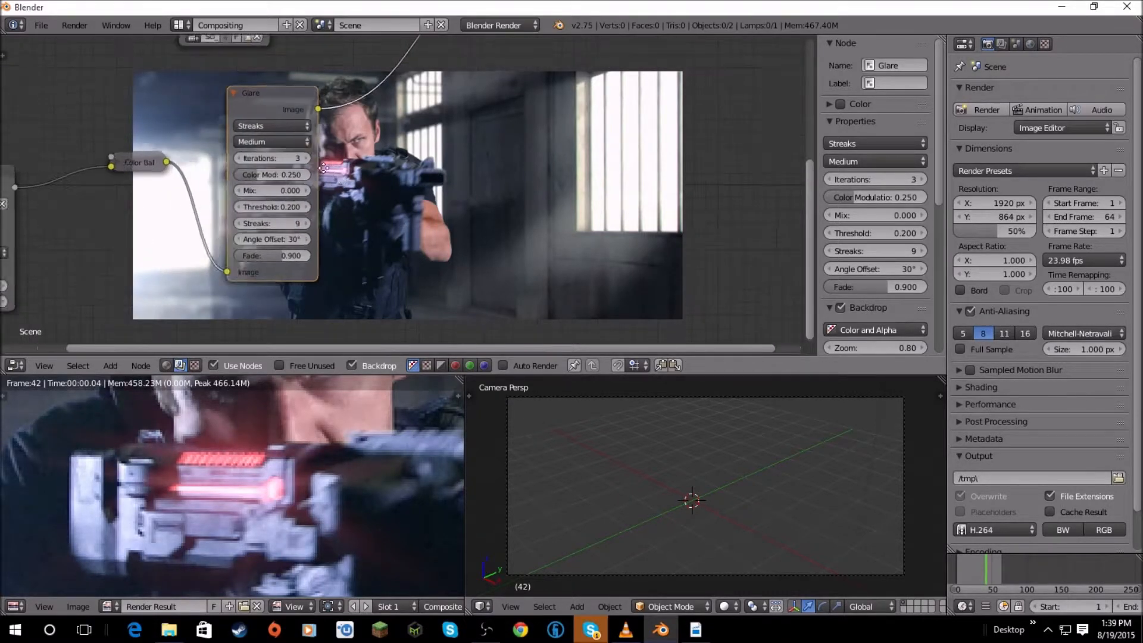
pyautogui.moveTo(339, 177); pyautogui.dragTo(254, 145, button='middle')
pyautogui.click(174, 98)
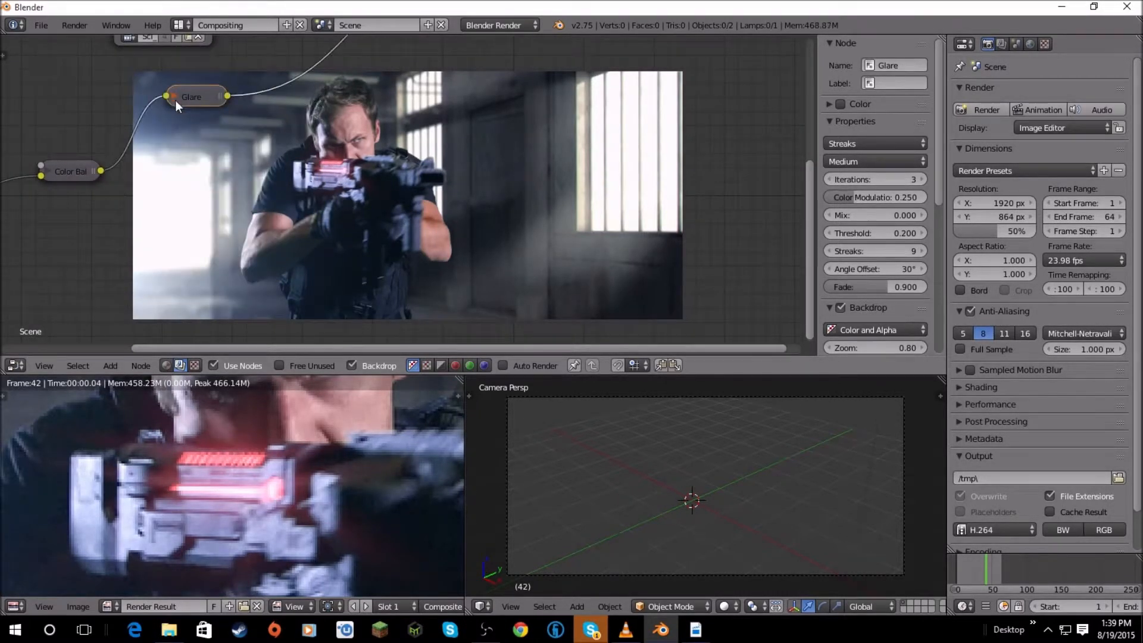
pyautogui.scroll(-2, 230, 403)
pyautogui.scroll(2, 269, 446)
pyautogui.moveTo(269, 445); pyautogui.dragTo(221, 443, button='middle')
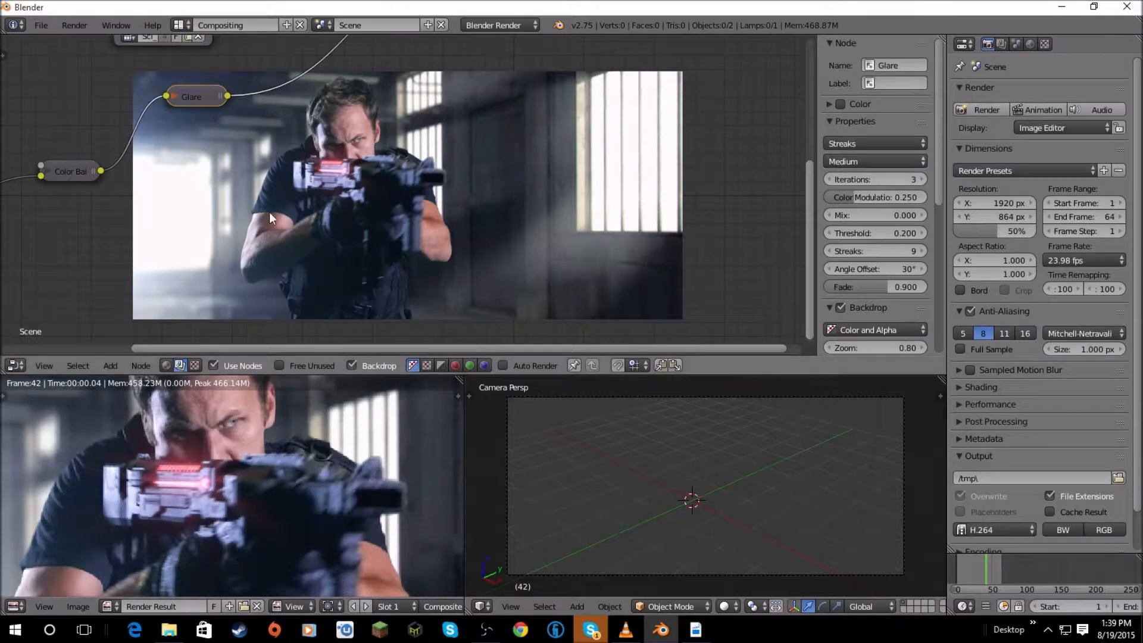
pyautogui.moveTo(148, 165); pyautogui.dragTo(209, 250, button='middle')
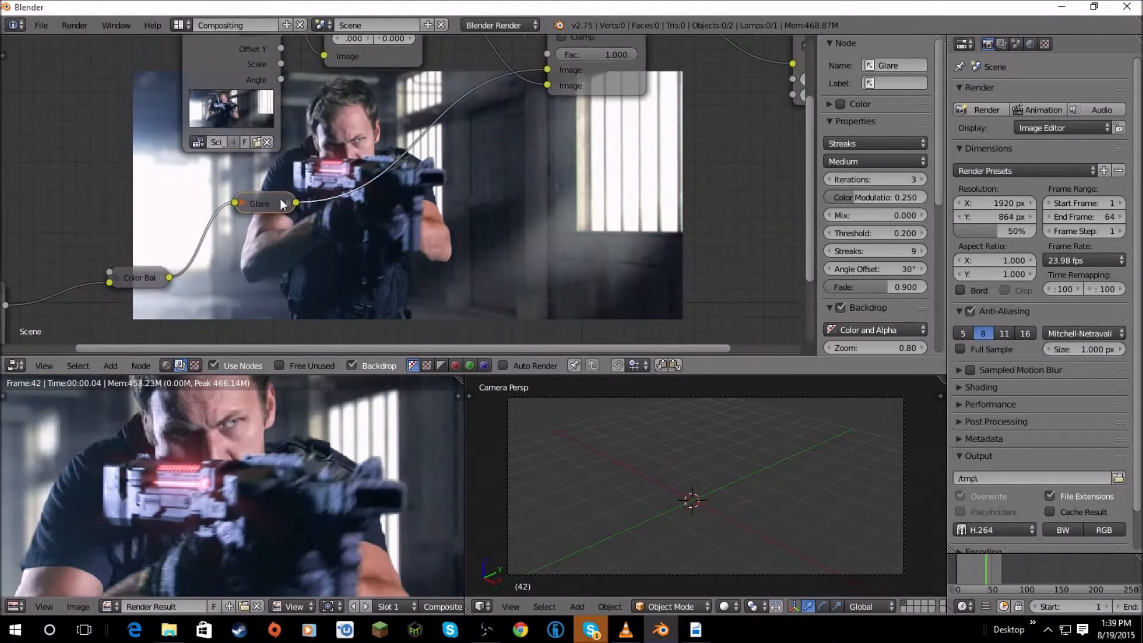
pyautogui.moveTo(265, 206); pyautogui.dragTo(245, 234)
# Insert a second Glare node between the first Glare and Screen nodes and set its type to Fog Glow.
pyautogui.click(110, 368)
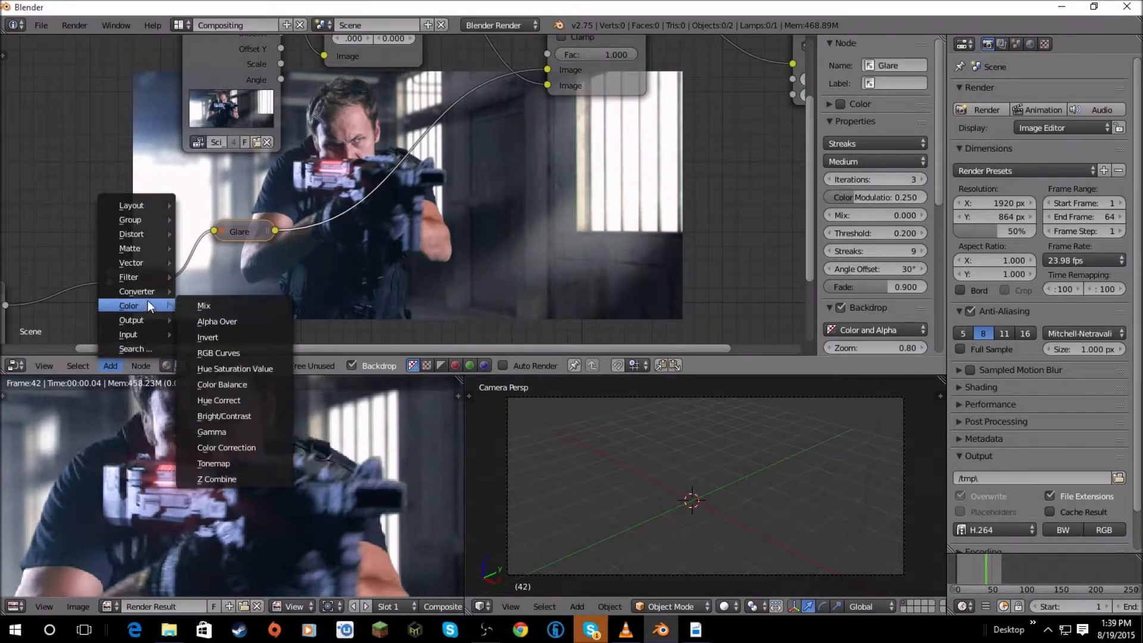
pyautogui.moveTo(144, 274)
pyautogui.click(223, 404)
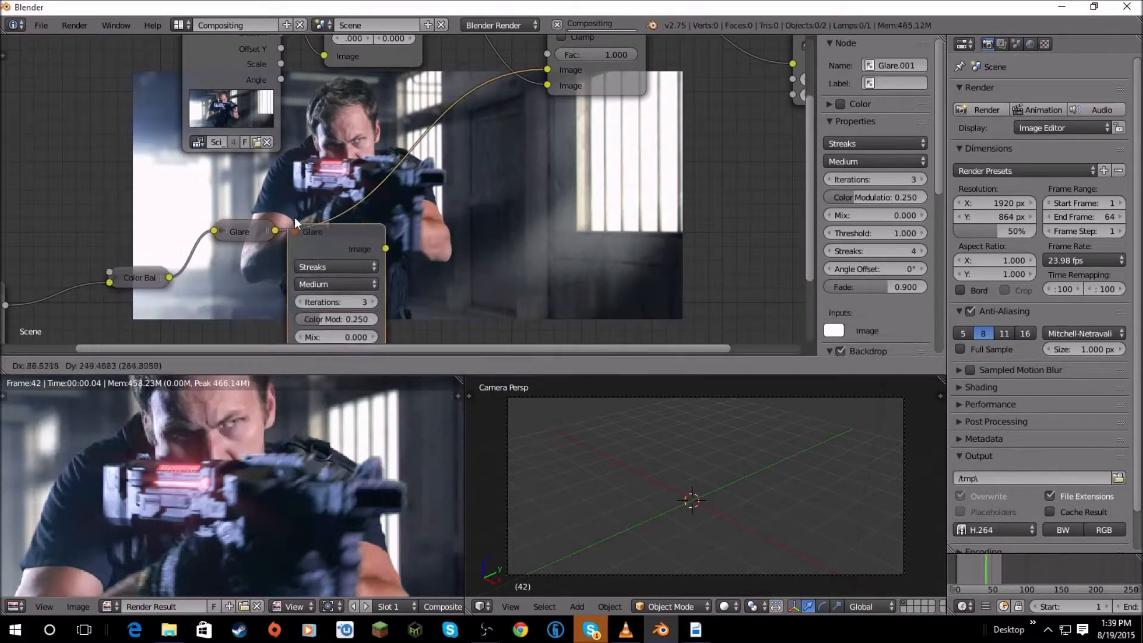
pyautogui.click(320, 174)
pyautogui.moveTo(345, 185); pyautogui.dragTo(287, 133, button='middle')
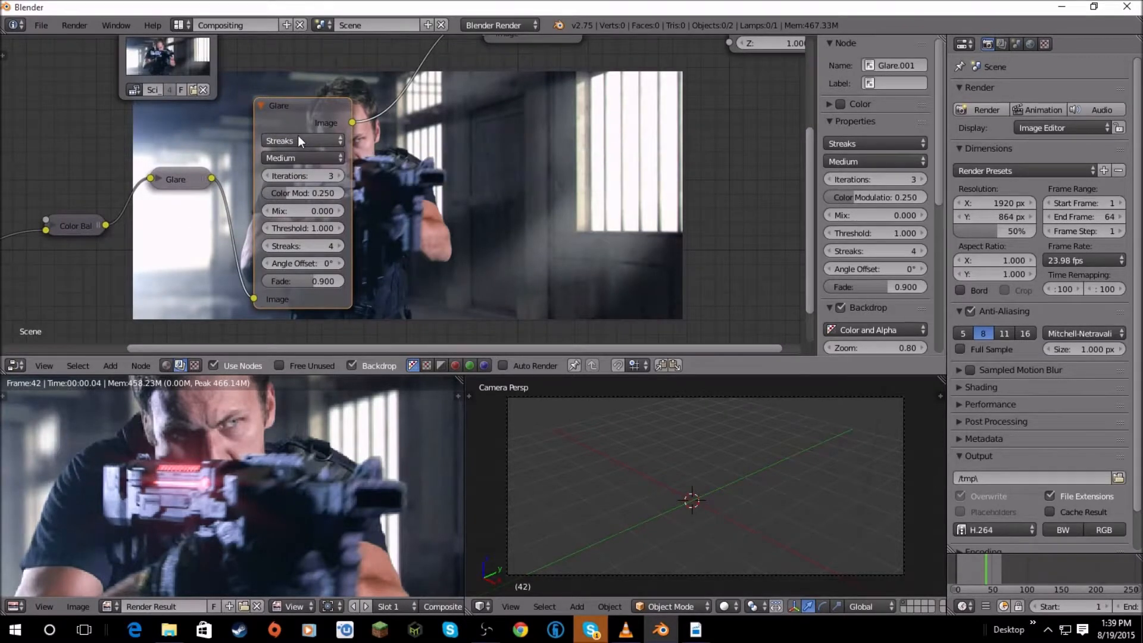
pyautogui.click(299, 140)
pyautogui.click(293, 93)
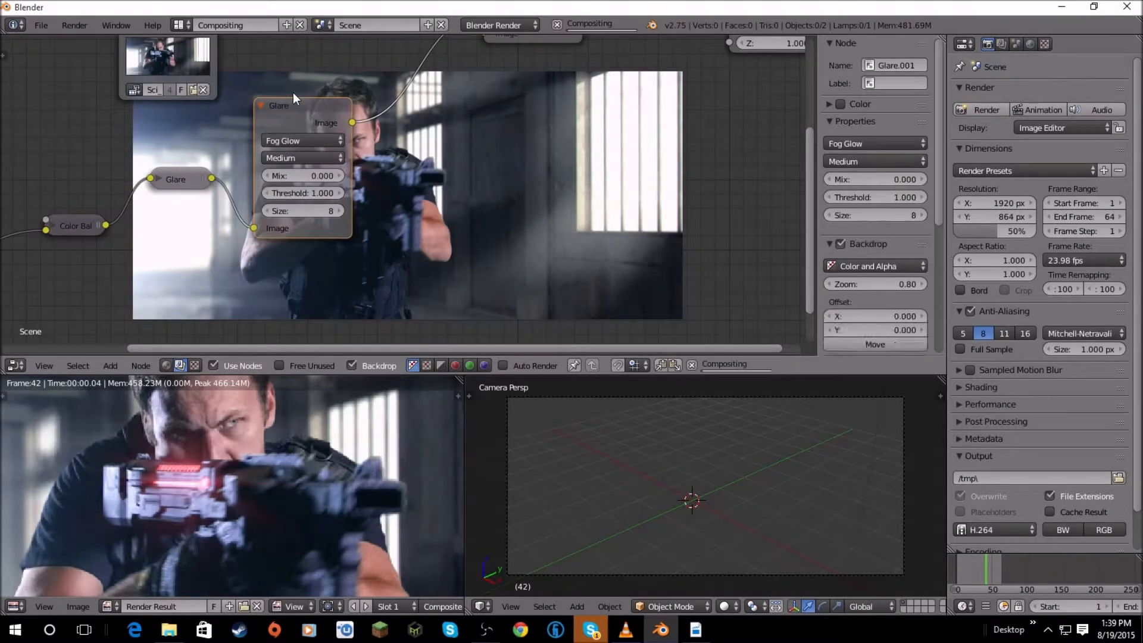
pyautogui.moveTo(298, 113); pyautogui.dragTo(198, 152, button='middle')
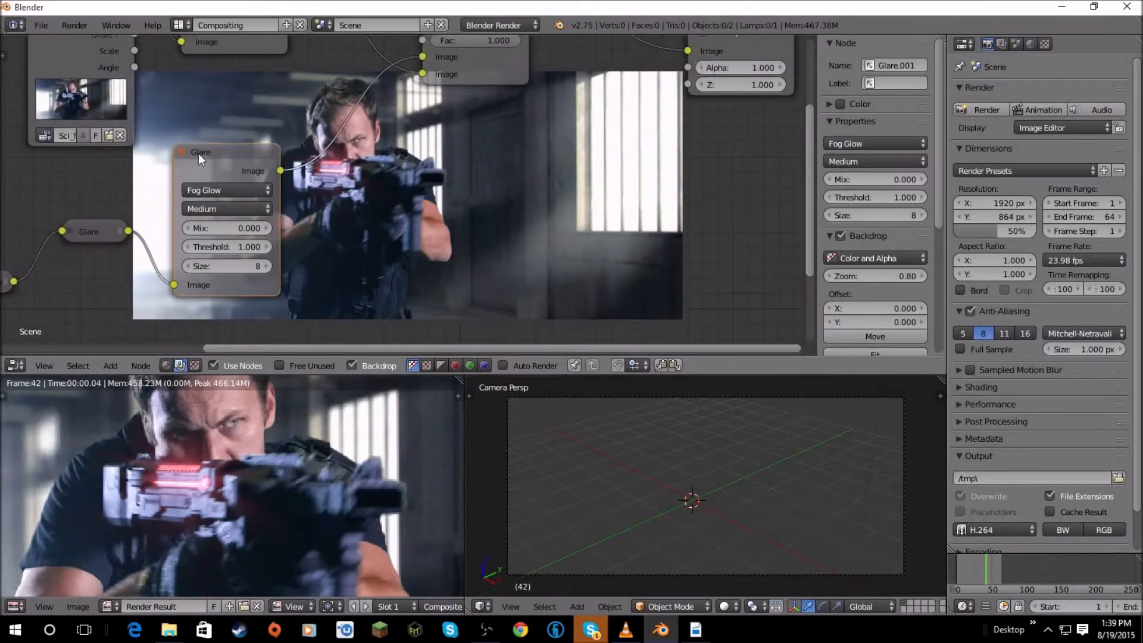
# Lower the Fog Glow node's threshold to 0.000 and raise its size to 9.
pyautogui.click(187, 248)
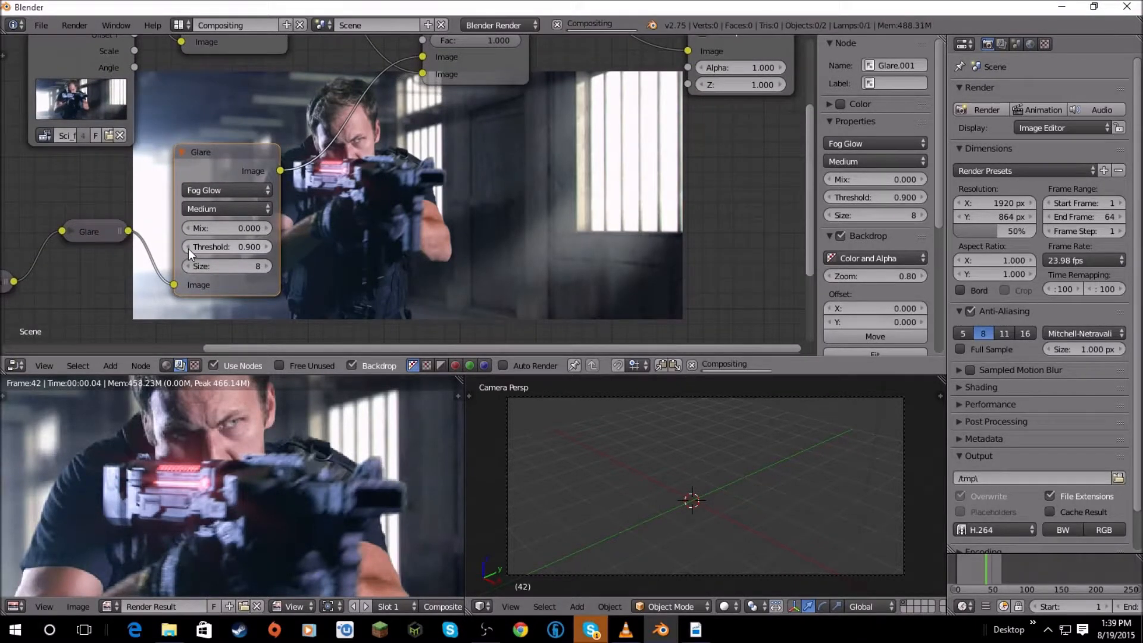
pyautogui.click(188, 249)
pyautogui.click(188, 248)
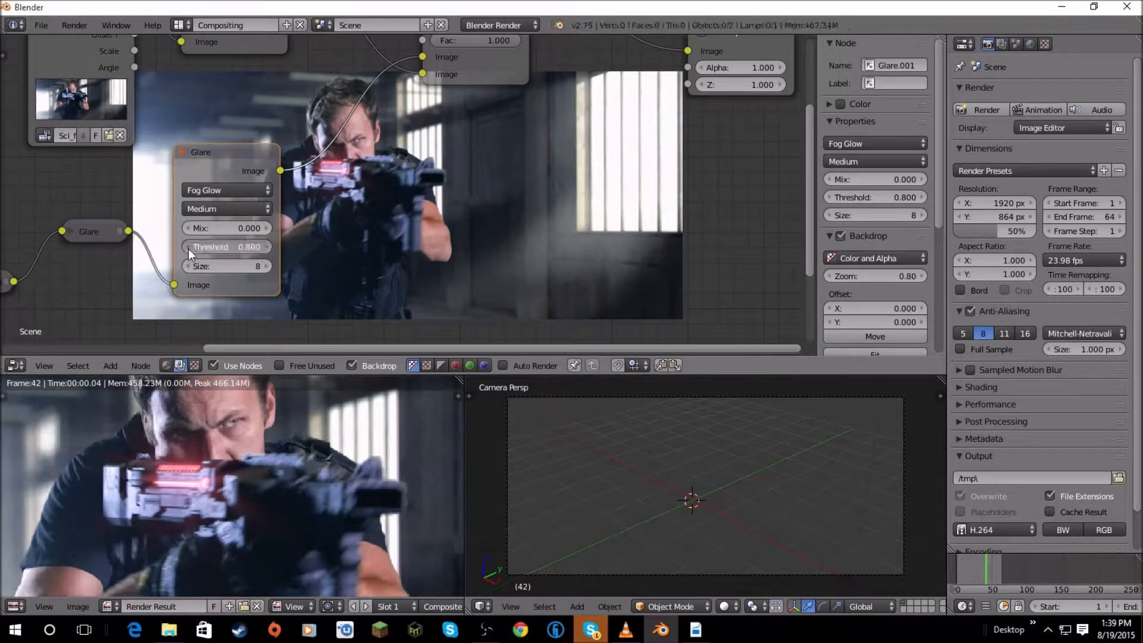
pyautogui.click(188, 248)
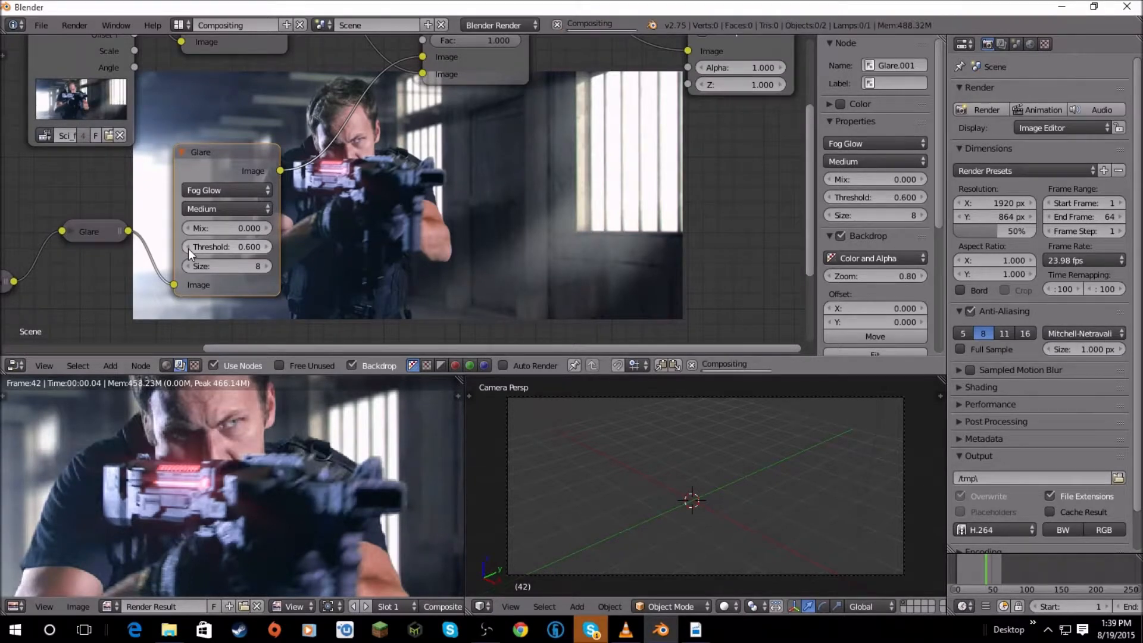
pyautogui.click(188, 248)
pyautogui.click(188, 249)
pyautogui.click(188, 249)
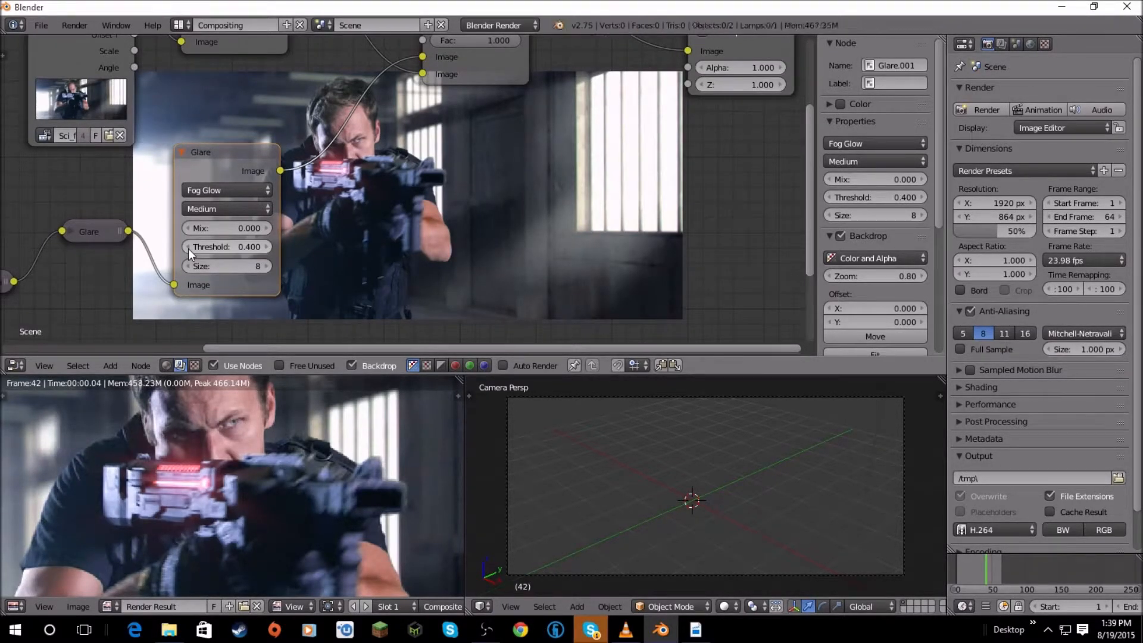
pyautogui.click(188, 248)
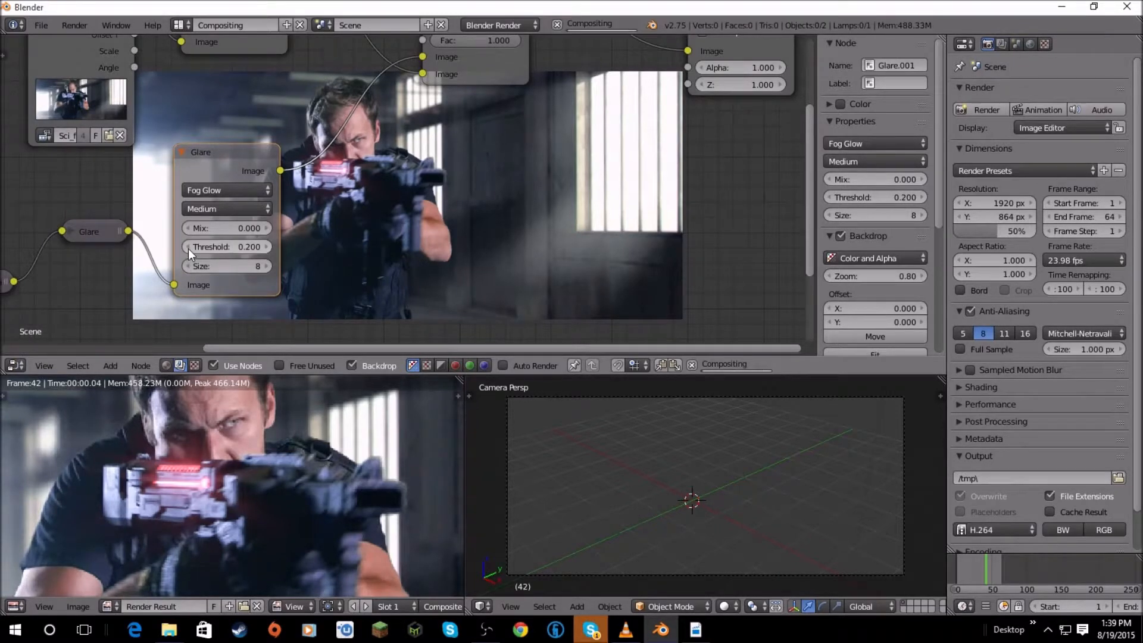
pyautogui.click(188, 249)
pyautogui.click(188, 249)
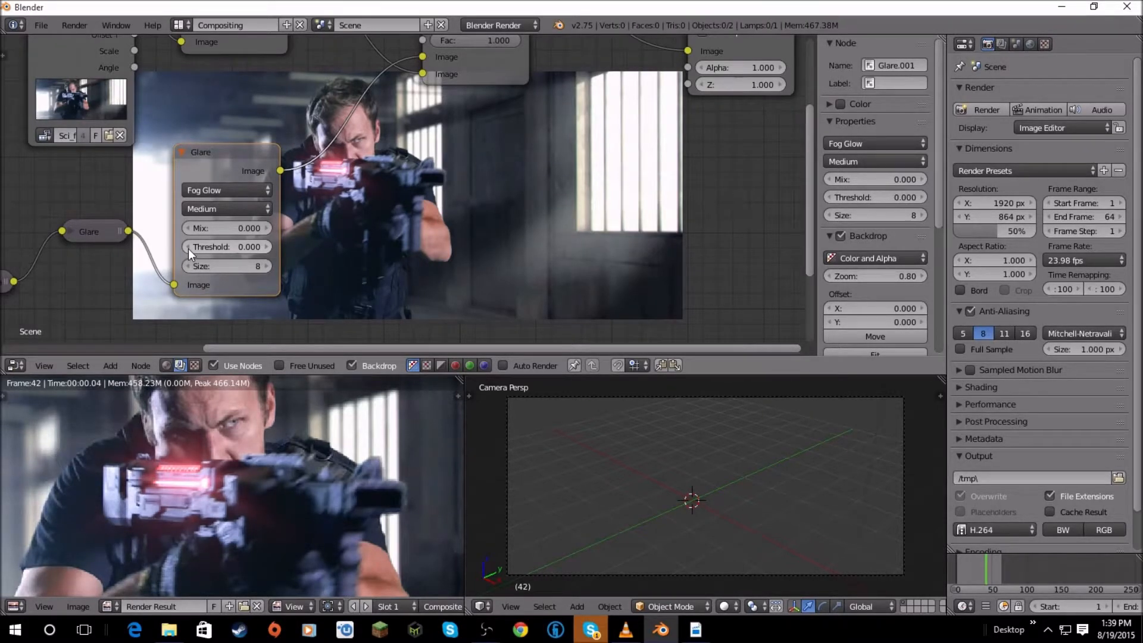
pyautogui.click(188, 248)
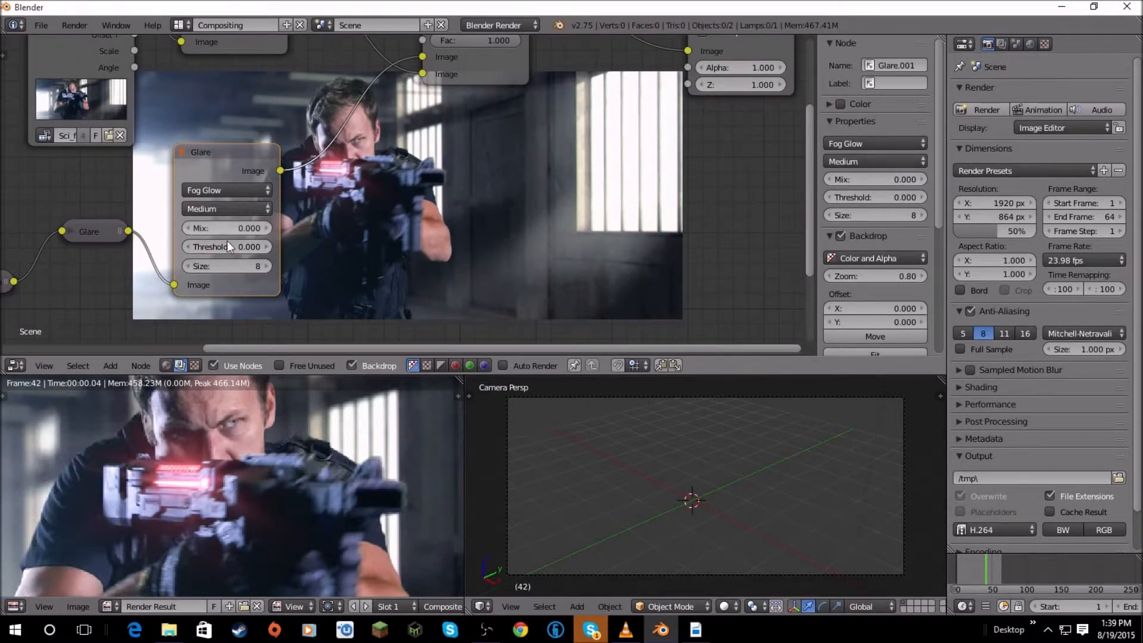
pyautogui.click(268, 269)
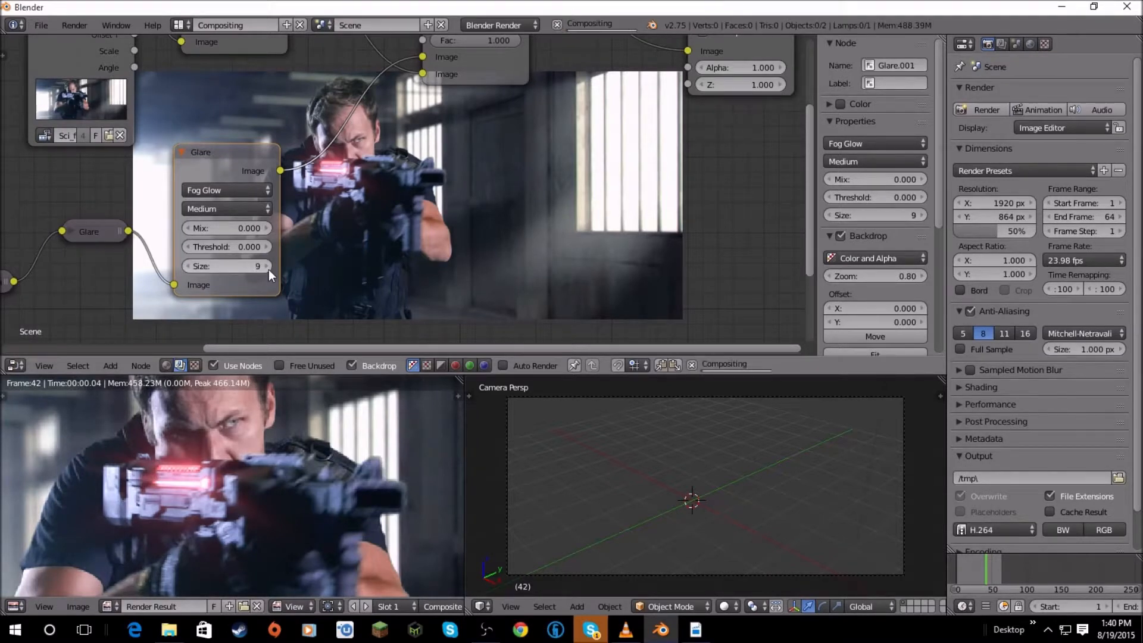
# Lower the Fog Glow node's mix value to -0.500.
pyautogui.scroll(-3, 181, 238)
pyautogui.moveTo(315, 235); pyautogui.dragTo(366, 237, button='middle')
pyautogui.scroll(1, 181, 238)
pyautogui.scroll(4, 259, 237)
pyautogui.moveTo(258, 237); pyautogui.dragTo(180, 237, button='middle')
pyautogui.scroll(1, 181, 237)
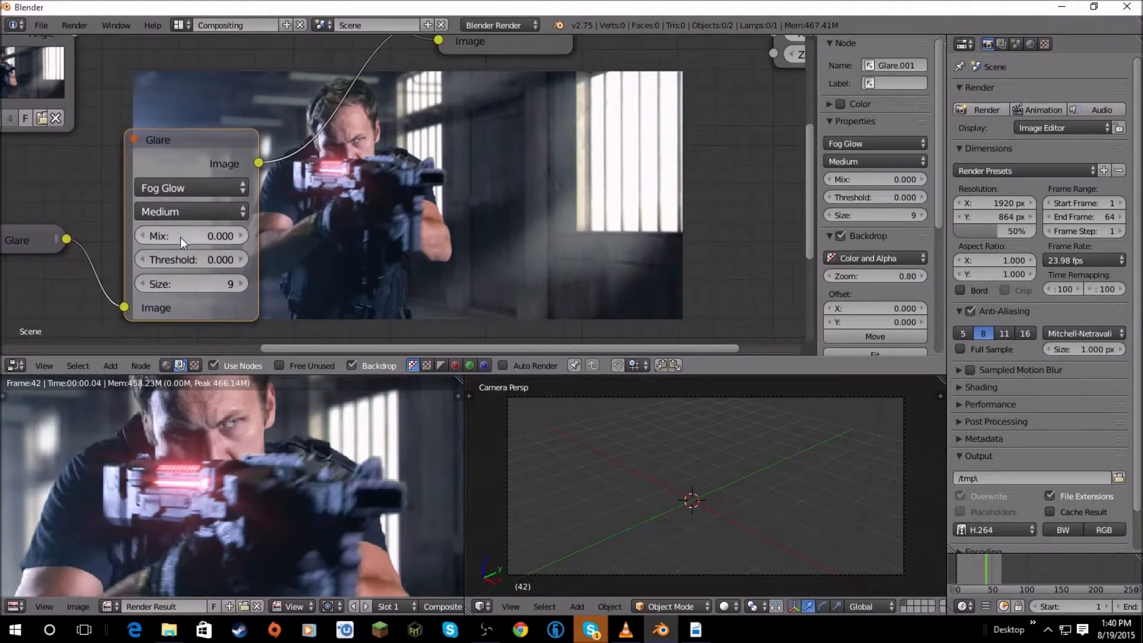
pyautogui.click(145, 236)
pyautogui.click(144, 235)
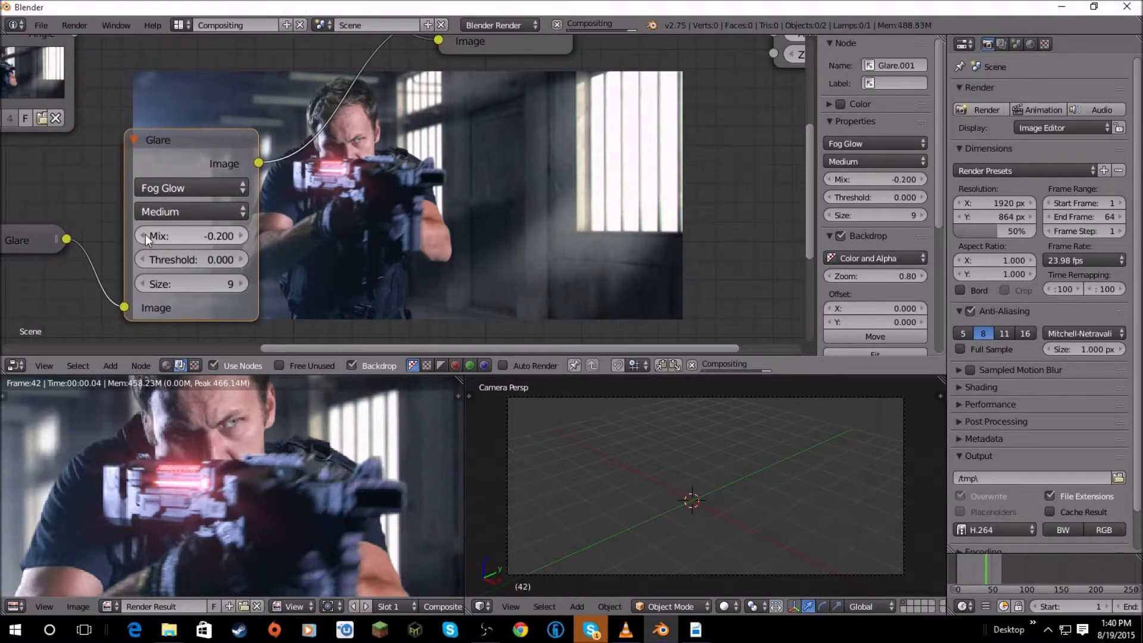
pyautogui.click(145, 235)
pyautogui.click(145, 236)
pyautogui.click(143, 237)
# Collapse the Fog Glow Glare node.
pyautogui.scroll(-2, 141, 236)
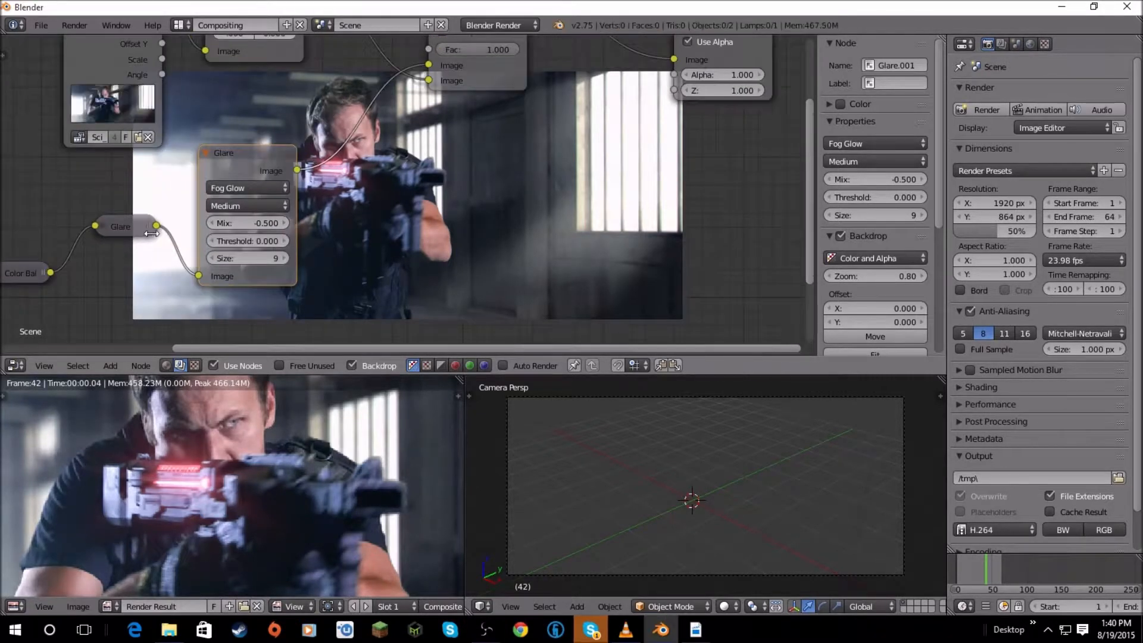
pyautogui.moveTo(171, 232)
pyautogui.mouseDown(button='middle')
pyautogui.moveTo(294, 220)
pyautogui.moveTo(253, 234)
pyautogui.moveTo(180, 219)
pyautogui.mouseUp(button='middle')
pyautogui.scroll(-2, 294, 220)
pyautogui.scroll(3, 253, 234)
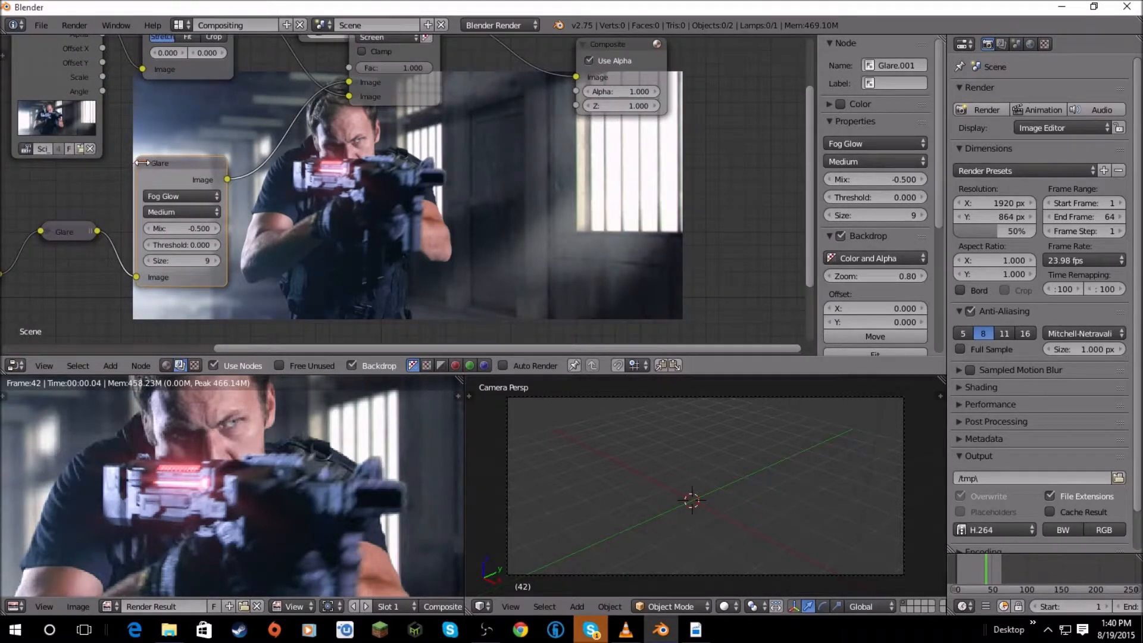
pyautogui.click(137, 164)
pyautogui.moveTo(139, 164); pyautogui.dragTo(145, 188, button='middle')
# Insert a third Glare node between the Fog Glow and Screen nodes and set its type to Ghosts.
pyautogui.click(110, 366)
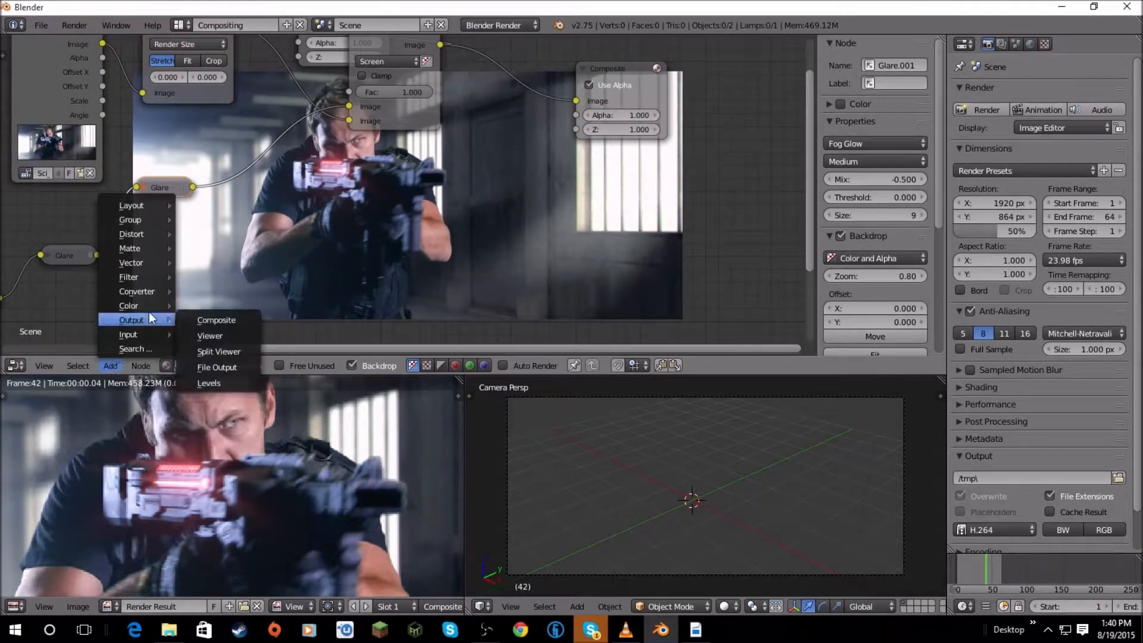
pyautogui.moveTo(141, 278)
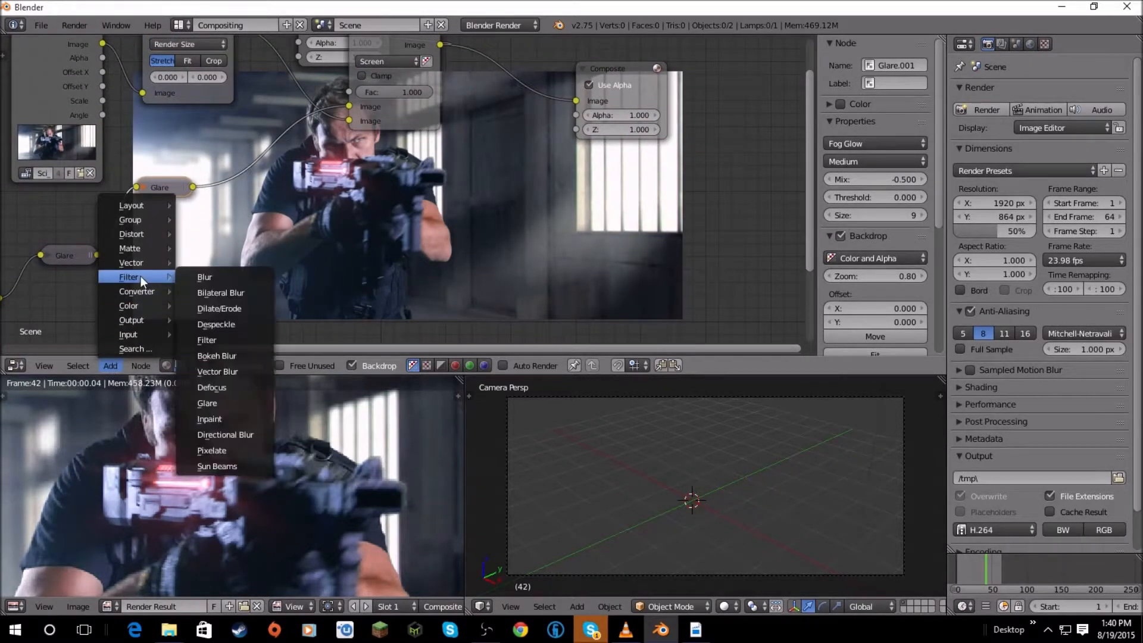
pyautogui.click(226, 404)
pyautogui.click(231, 130)
pyautogui.scroll(2, 237, 186)
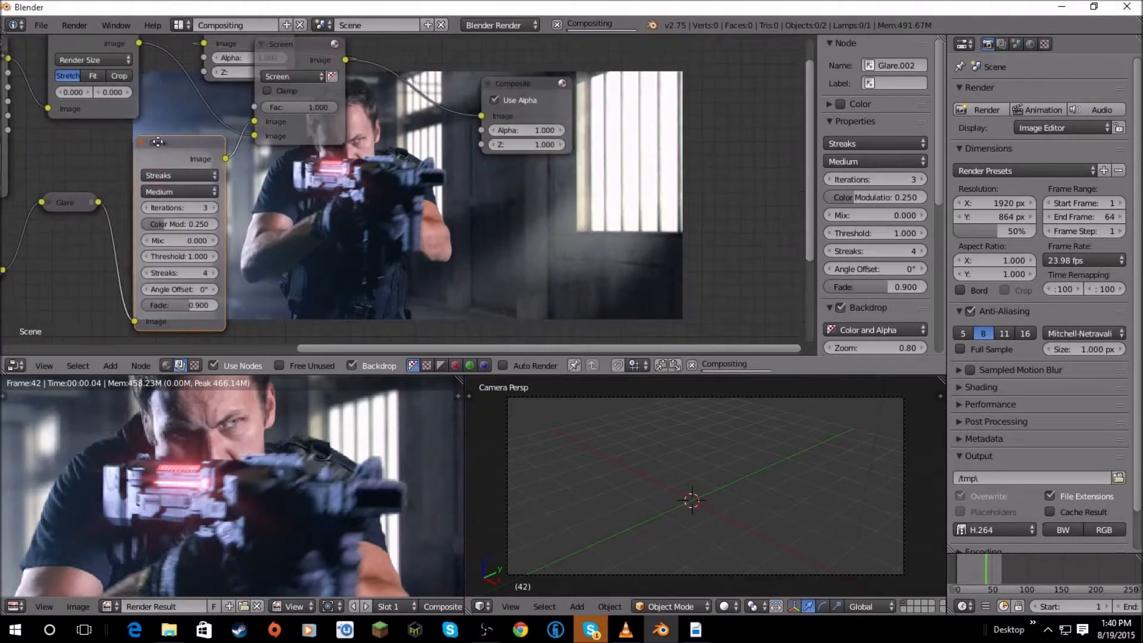
pyautogui.click(237, 186)
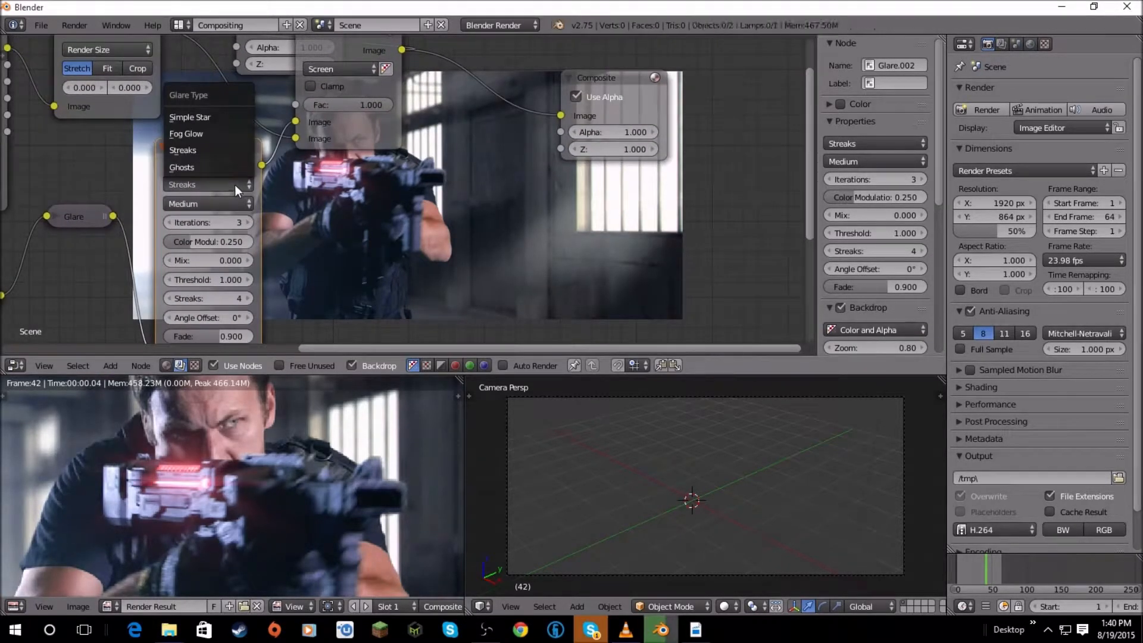
pyautogui.click(206, 165)
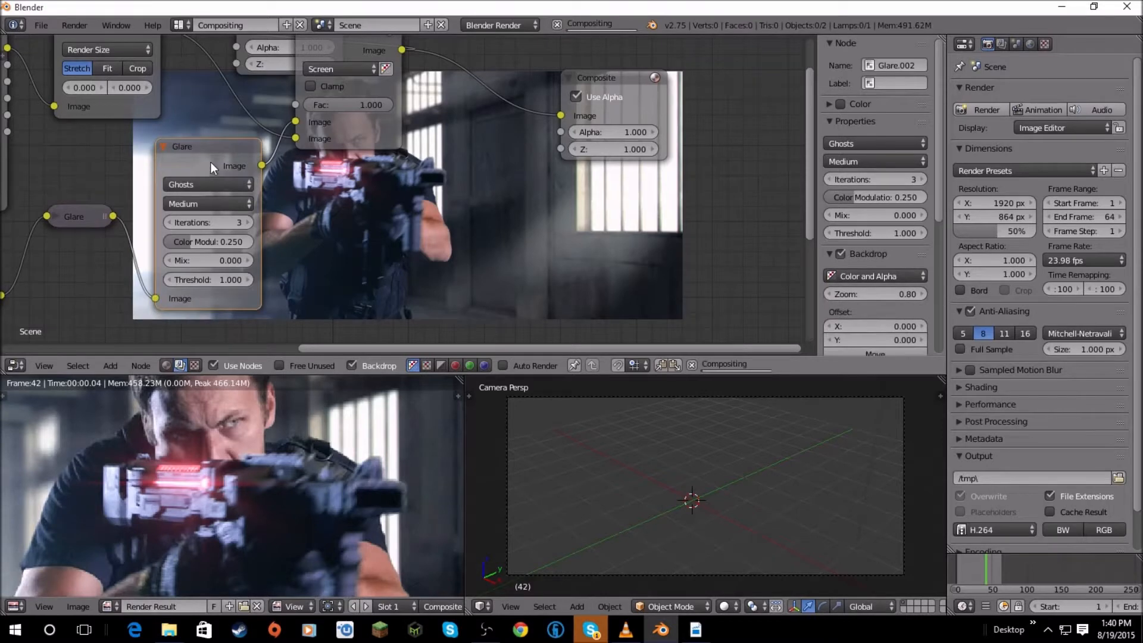
# Raise the Ghosts Glare node's color modulation to 1.000.
pyautogui.moveTo(210, 162); pyautogui.dragTo(166, 119, button='middle')
pyautogui.moveTo(143, 156); pyautogui.dragTo(179, 152, button='middle')
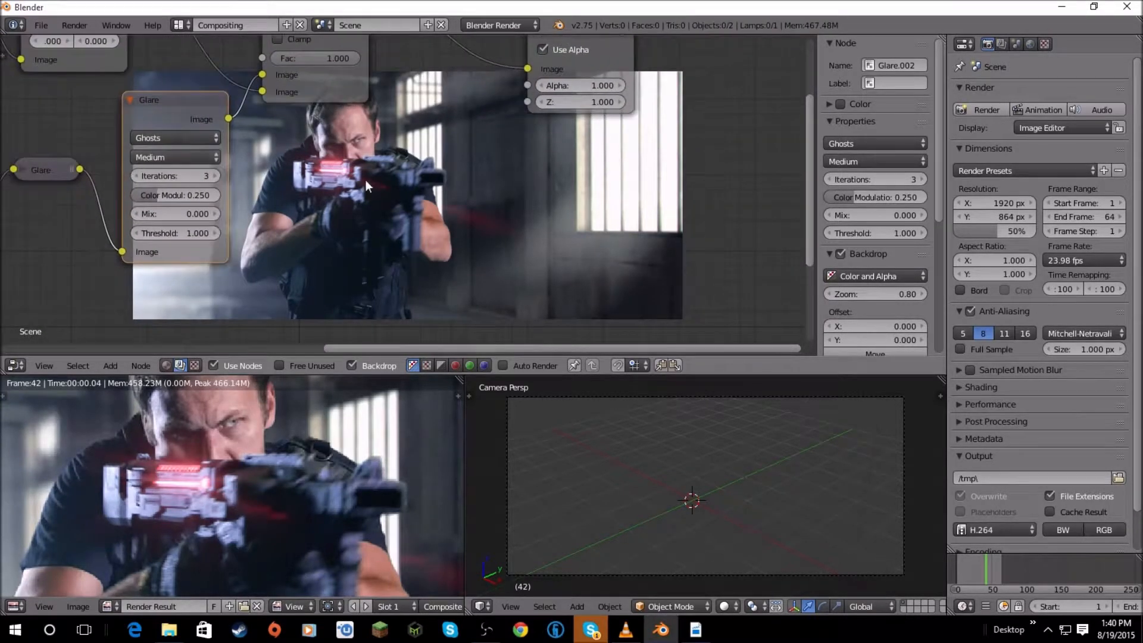
pyautogui.scroll(1, 461, 212)
pyautogui.moveTo(422, 198); pyautogui.dragTo(470, 198, button='middle')
pyautogui.scroll(-2, 308, 185)
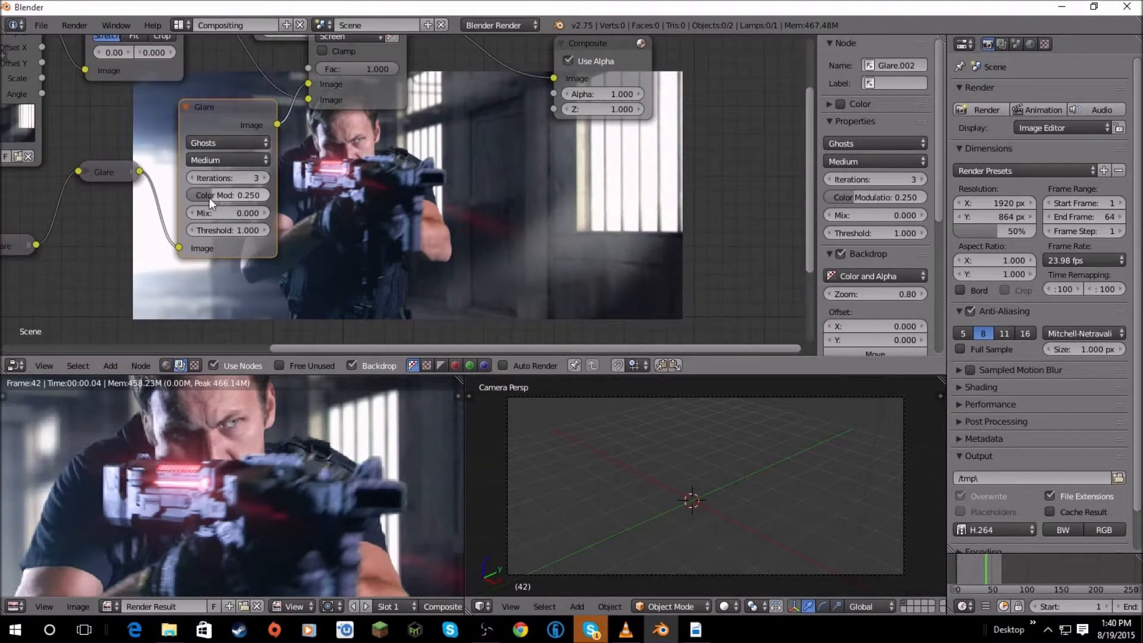
pyautogui.moveTo(209, 198); pyautogui.dragTo(389, 199)
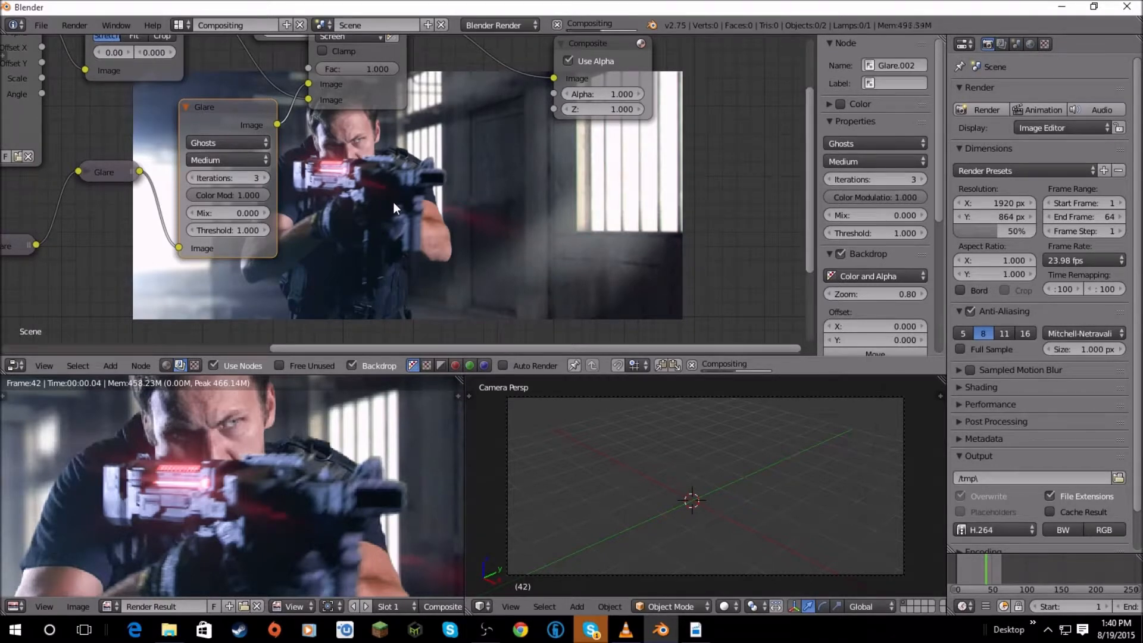
# Set the Ghosts Glare node's color modulation to 0.250.
pyautogui.click(251, 194)
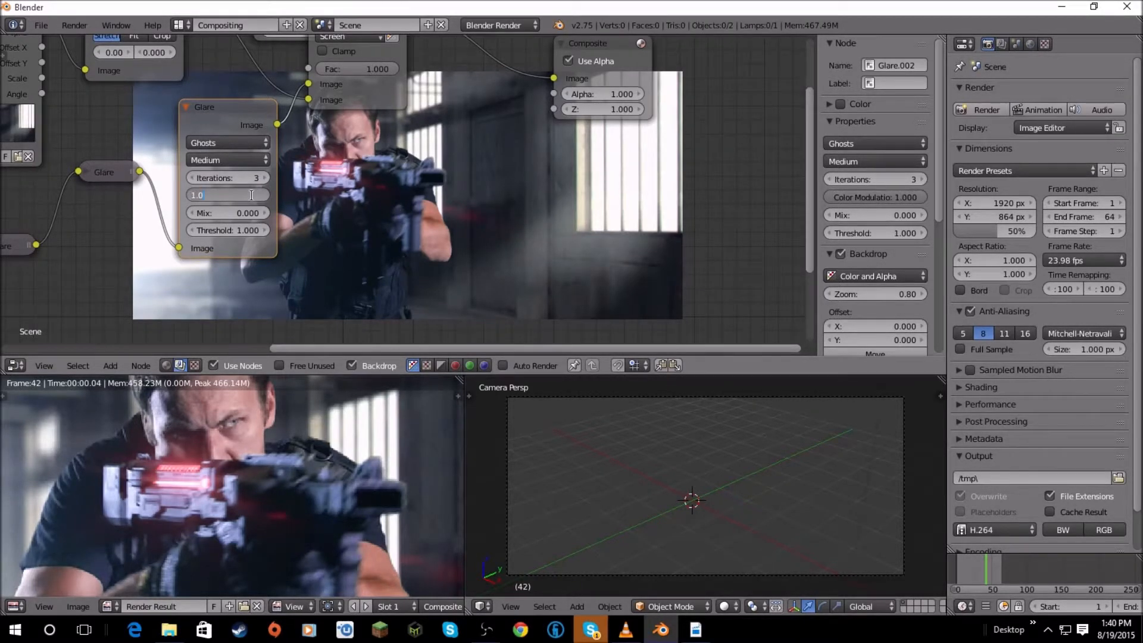
pyautogui.write('0.25')
pyautogui.press('Return')
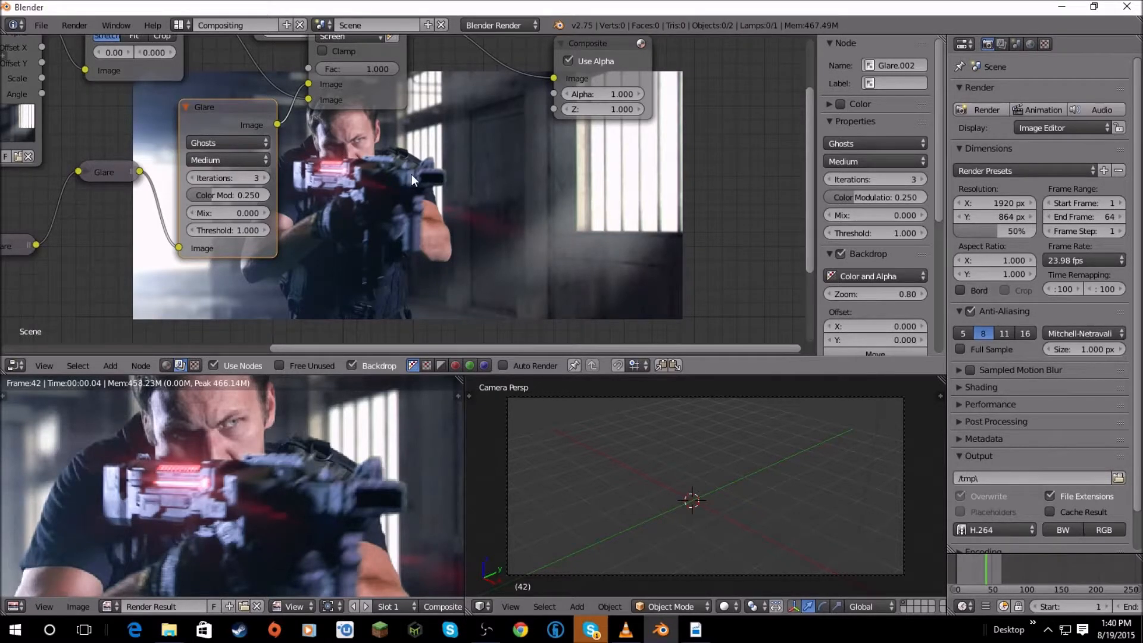
pyautogui.scroll(-1, 412, 174)
pyautogui.moveTo(398, 161); pyautogui.dragTo(378, 103, button='middle')
pyautogui.scroll(2, 373, 180)
pyautogui.moveTo(373, 181); pyautogui.dragTo(426, 193, button='middle')
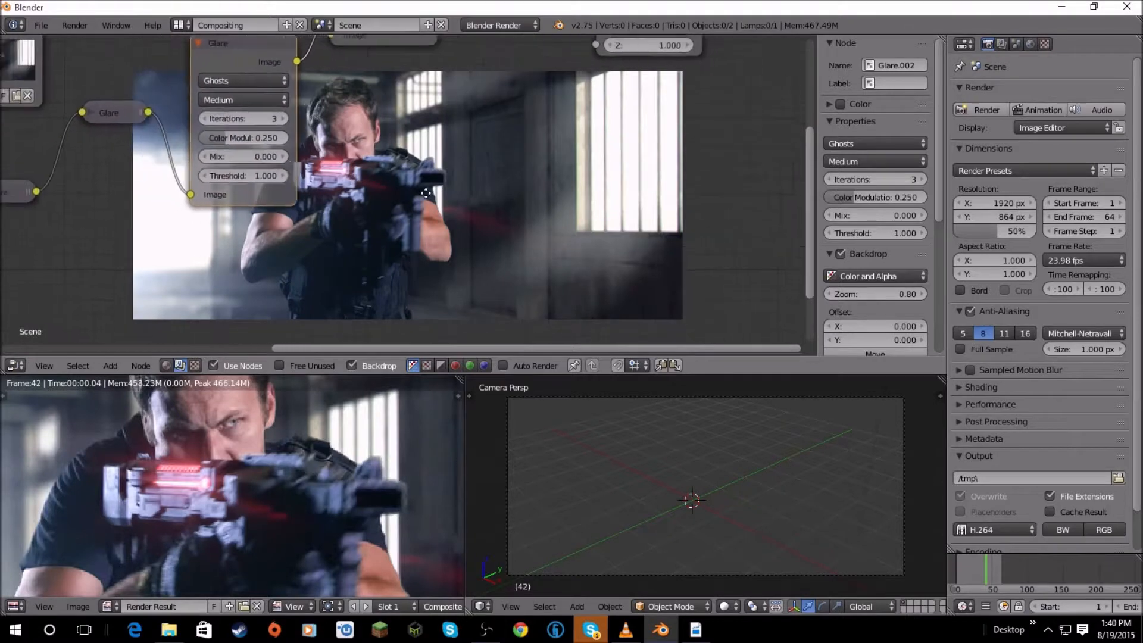
pyautogui.scroll(1, 319, 165)
pyautogui.moveTo(319, 165); pyautogui.dragTo(396, 180, button='middle')
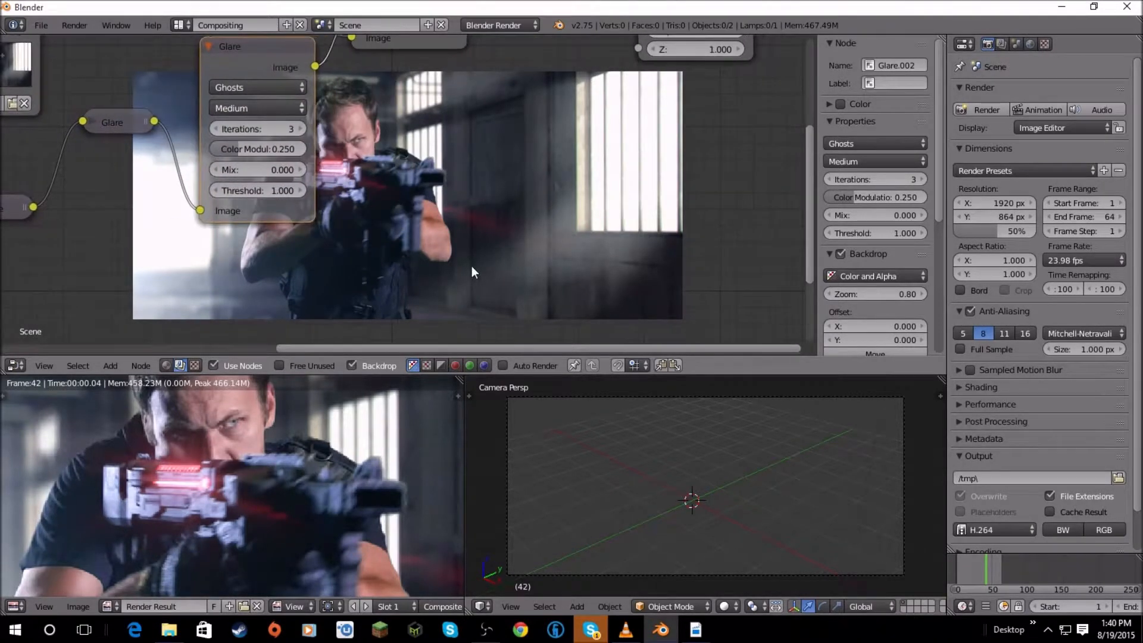
# Preview the composite at frames 31, 35 and 43 to examine the ghost glare on the gun lights.
pyautogui.click(978, 573)
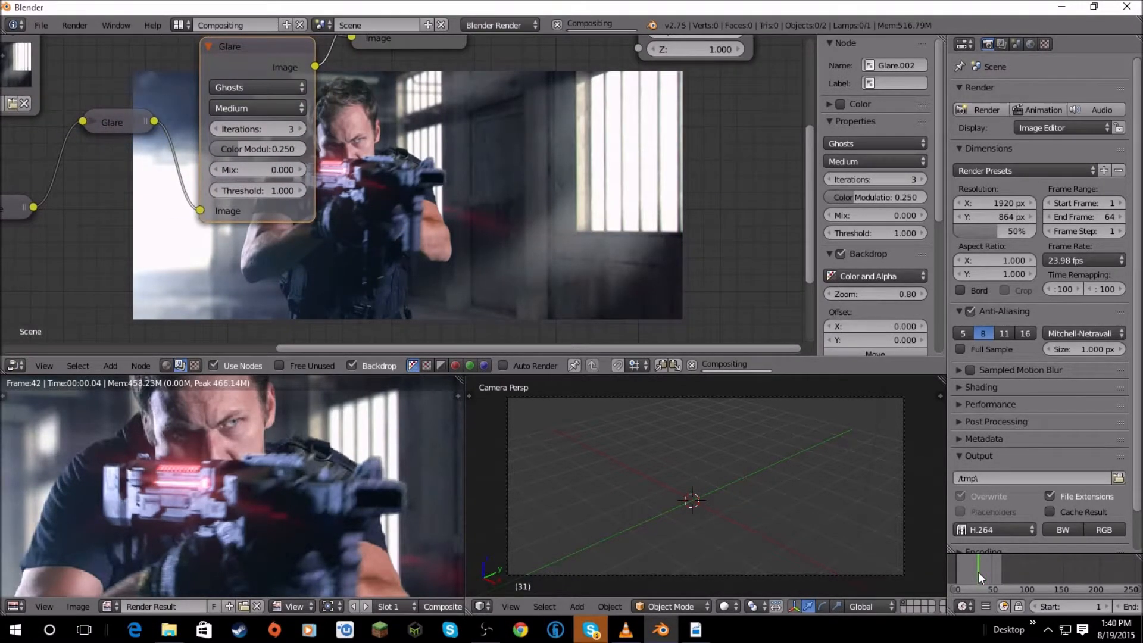
pyautogui.moveTo(322, 302); pyautogui.dragTo(277, 251, button='middle')
pyautogui.click(982, 574)
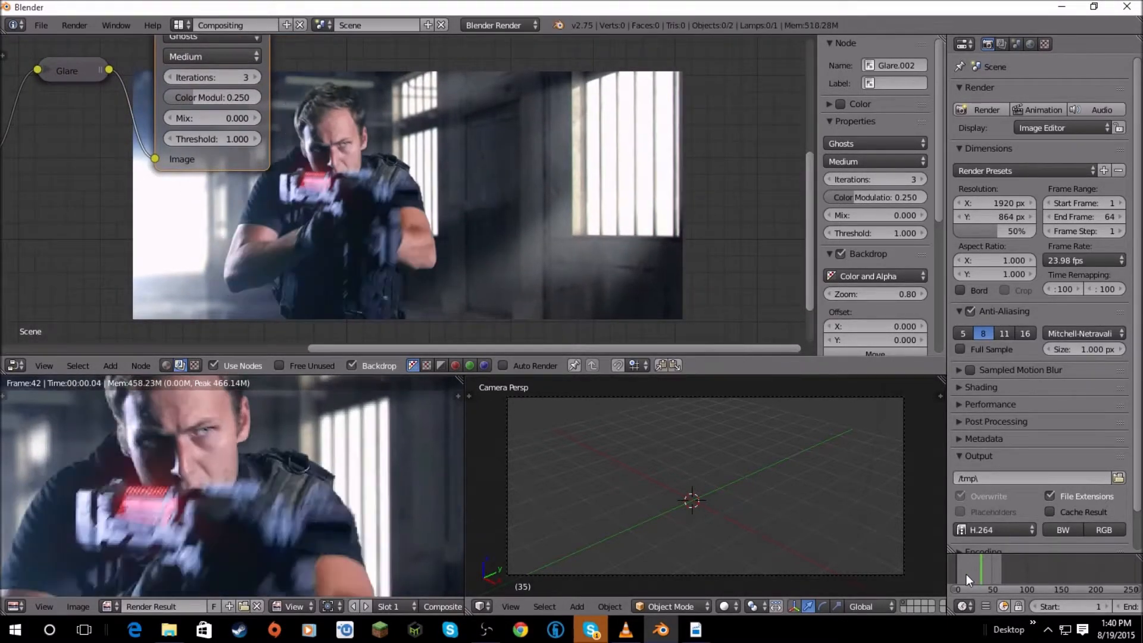
pyautogui.click(987, 572)
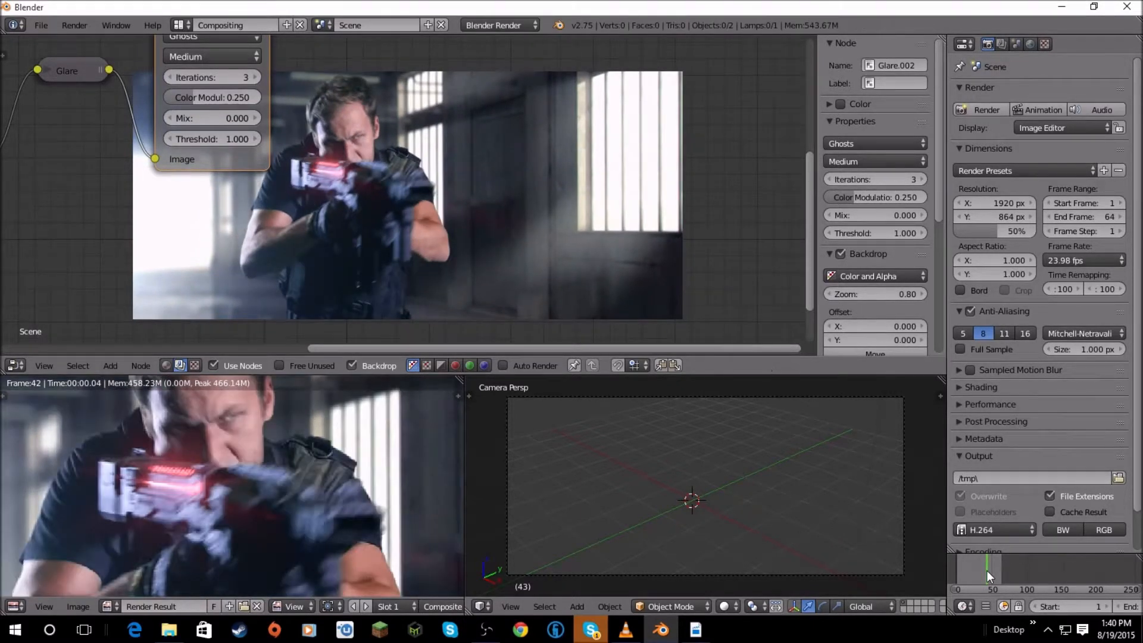
pyautogui.scroll(1, 435, 222)
pyautogui.moveTo(434, 221); pyautogui.dragTo(520, 272, button='middle')
pyautogui.moveTo(396, 220); pyautogui.dragTo(308, 237, button='middle')
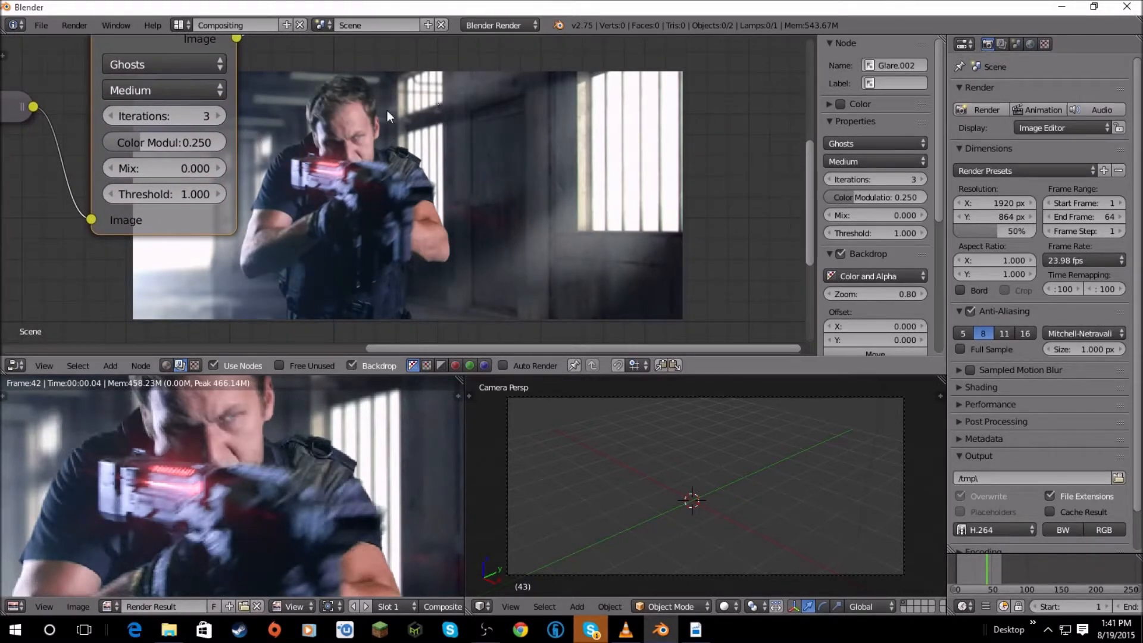
# Turn off motion blur on the Gun_Lights Mask node.
pyautogui.moveTo(398, 132); pyautogui.dragTo(473, 161, button='middle')
pyautogui.scroll(-6, 310, 170)
pyautogui.moveTo(366, 169); pyautogui.dragTo(473, 258, button='middle')
pyautogui.scroll(-1, 297, 198)
pyautogui.scroll(3, 298, 198)
pyautogui.moveTo(298, 197); pyautogui.dragTo(187, 228, button='middle')
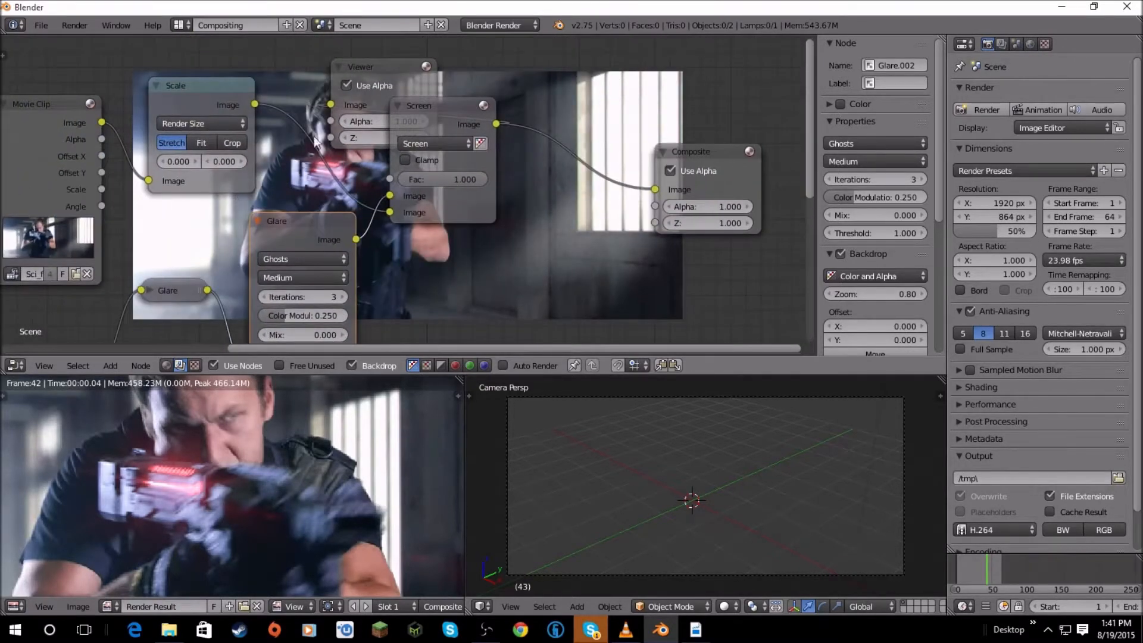
pyautogui.moveTo(317, 141); pyautogui.dragTo(406, 87, button='middle')
pyautogui.moveTo(150, 238); pyautogui.dragTo(460, 36, button='middle')
pyautogui.click(122, 282)
pyautogui.moveTo(287, 243); pyautogui.dragTo(173, 219, button='middle')
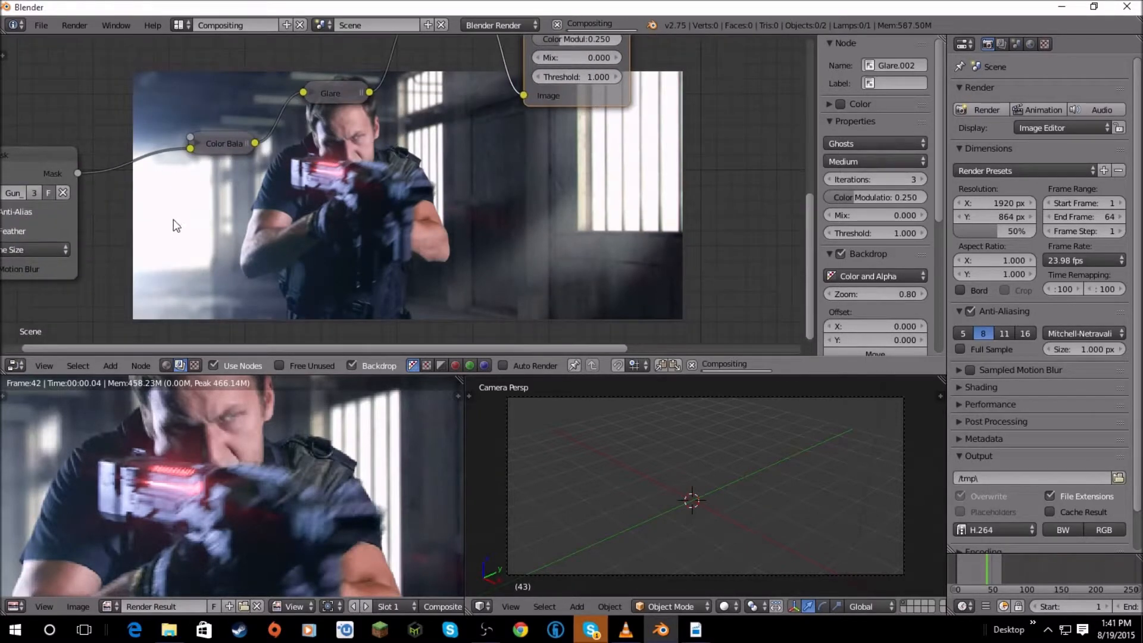
pyautogui.moveTo(291, 191); pyautogui.dragTo(205, 201, button='middle')
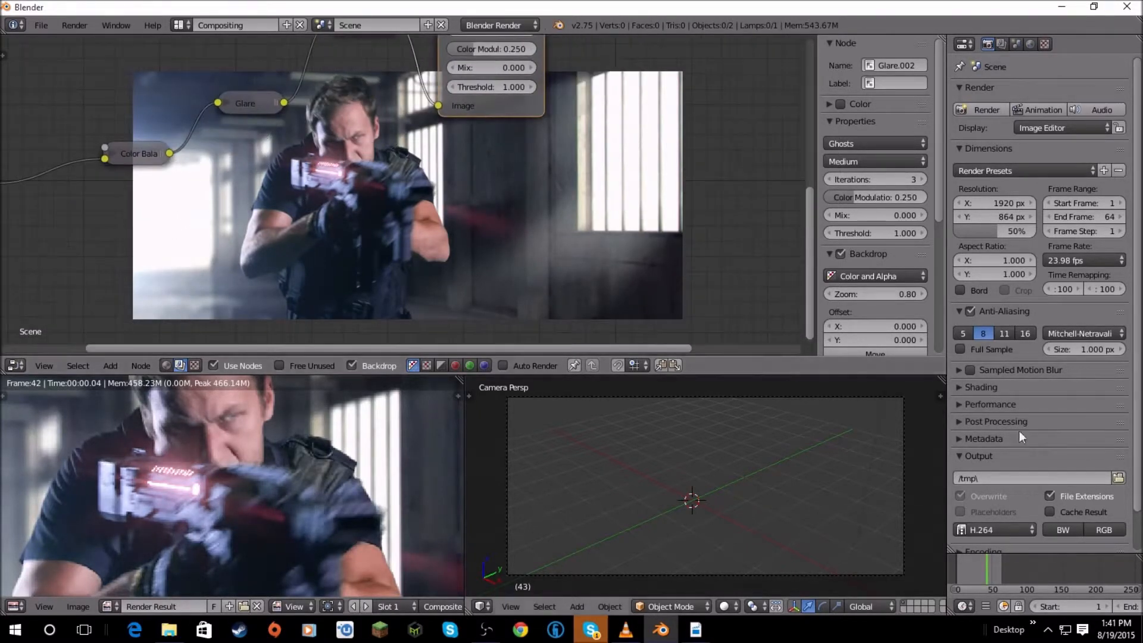
# Check frames 39, 36, 29 and 33 to examine how the lights look without mask motion blur.
pyautogui.click(984, 560)
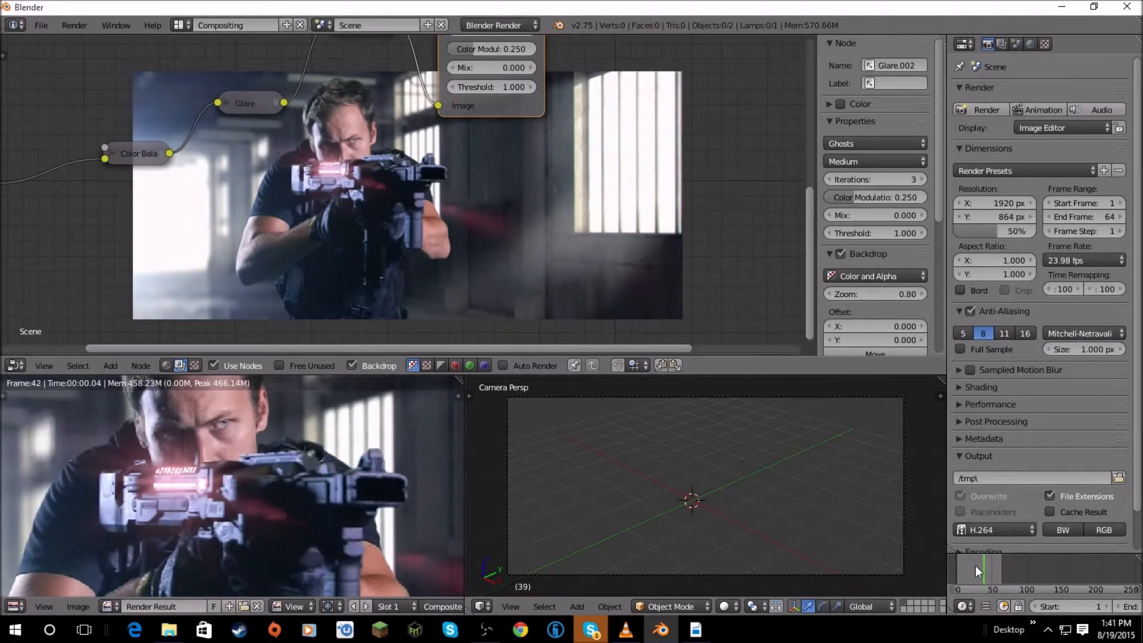
pyautogui.click(981, 567)
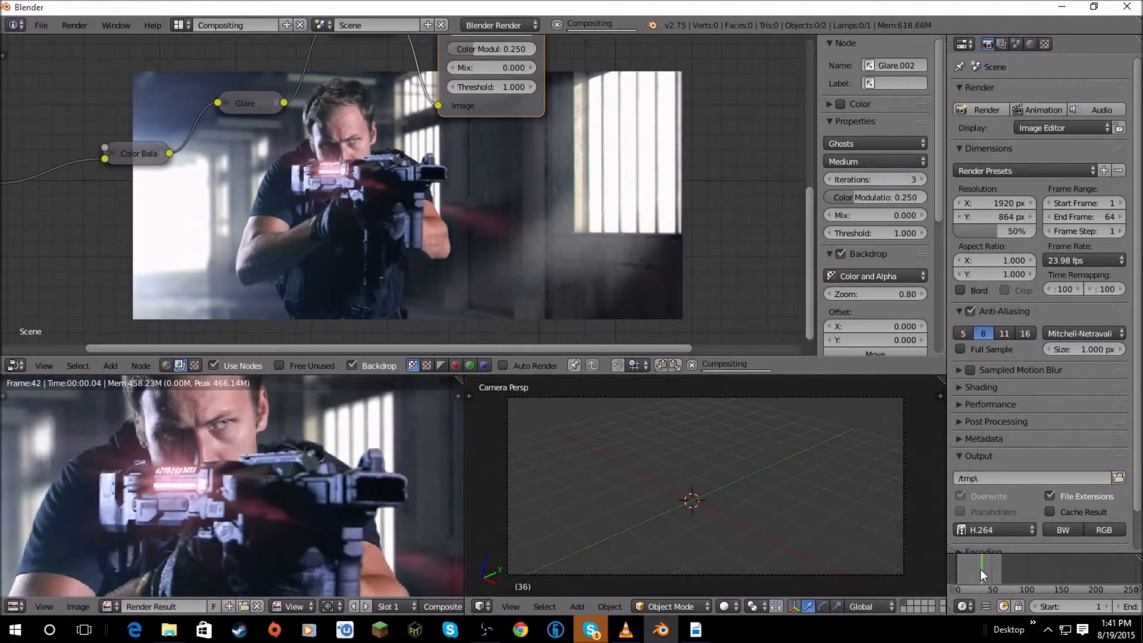
pyautogui.click(977, 570)
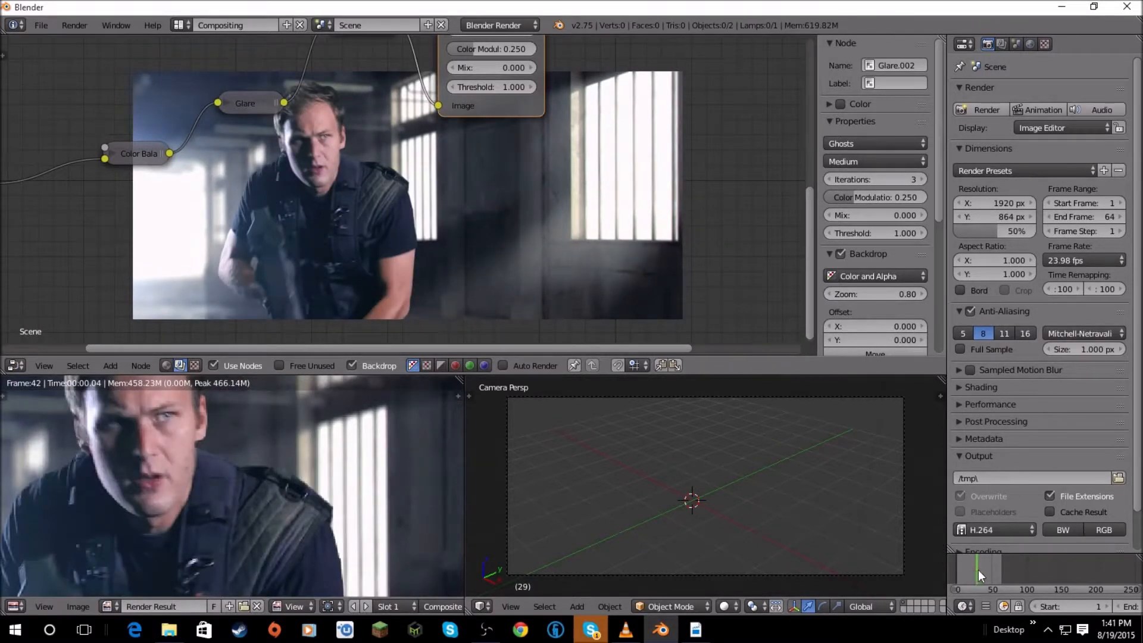
pyautogui.click(980, 570)
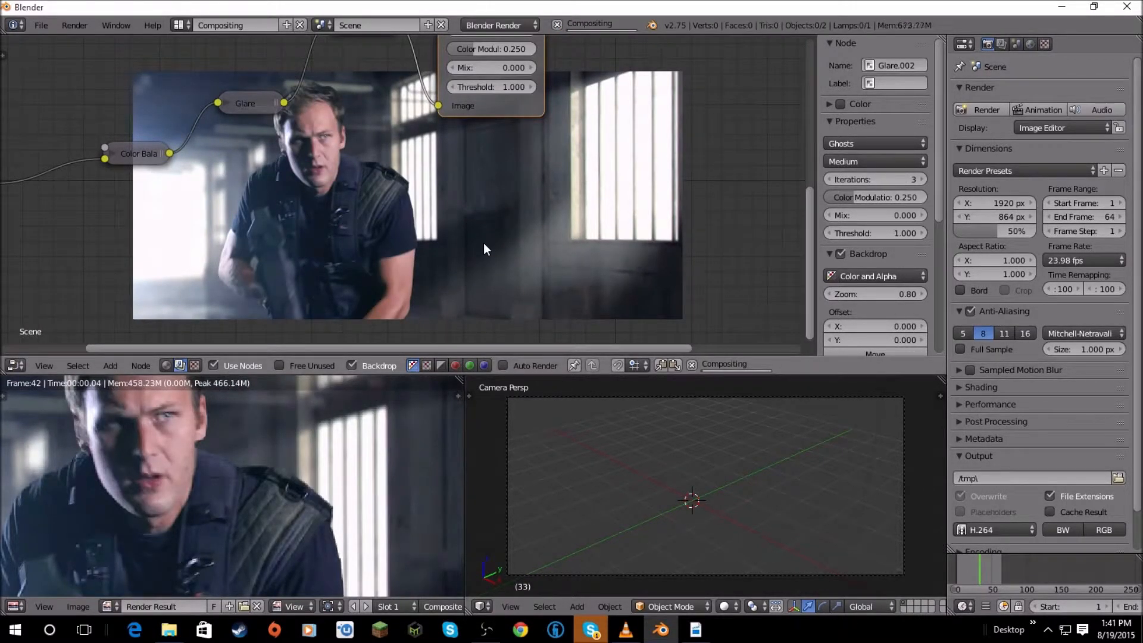
# Re-enable motion blur on the Mask node and set its samples to 16.
pyautogui.scroll(-5, 416, 223)
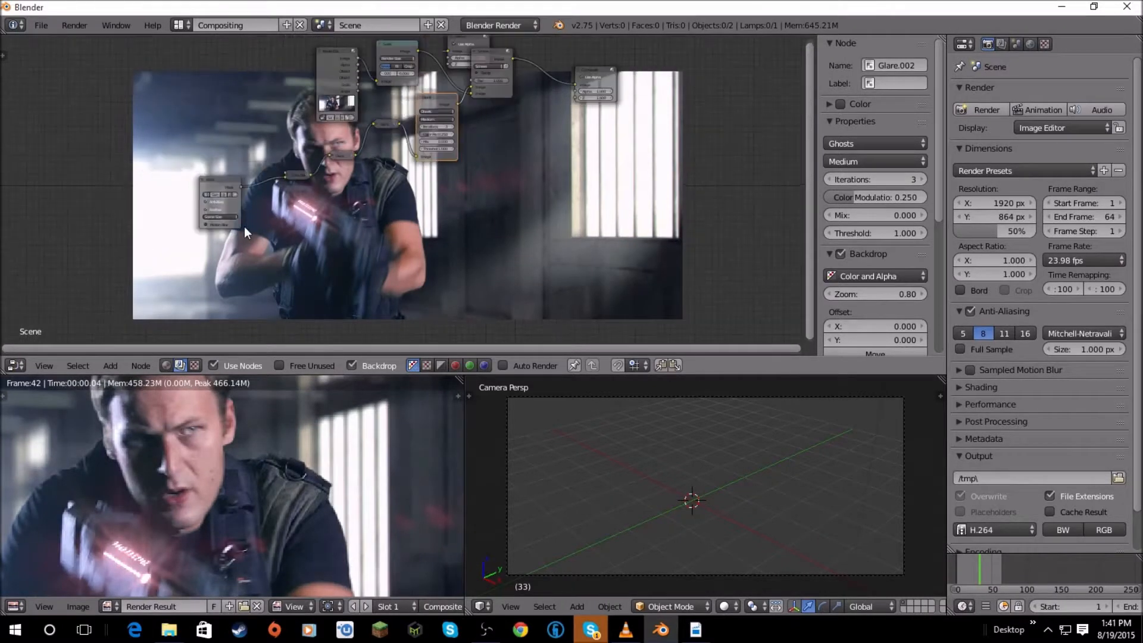
pyautogui.scroll(3, 245, 226)
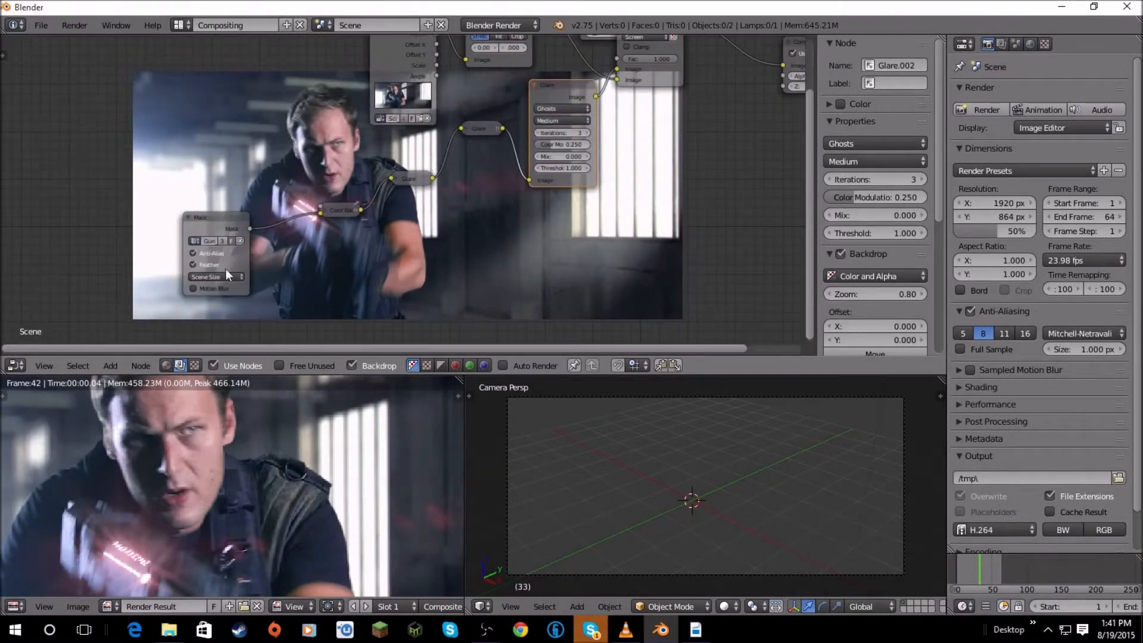
pyautogui.click(204, 286)
pyautogui.moveTo(205, 284); pyautogui.dragTo(233, 216, button='middle')
pyautogui.scroll(1, 250, 220)
pyautogui.scroll(3, 260, 190)
pyautogui.click(237, 247)
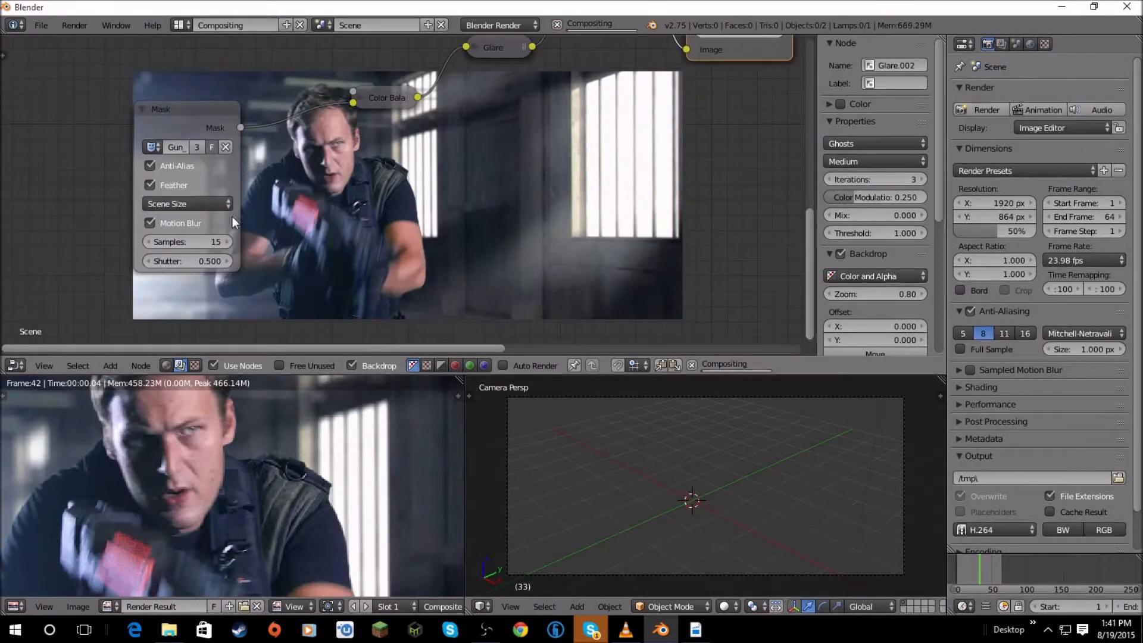
pyautogui.click(148, 242)
pyautogui.click(230, 242)
pyautogui.click(230, 242)
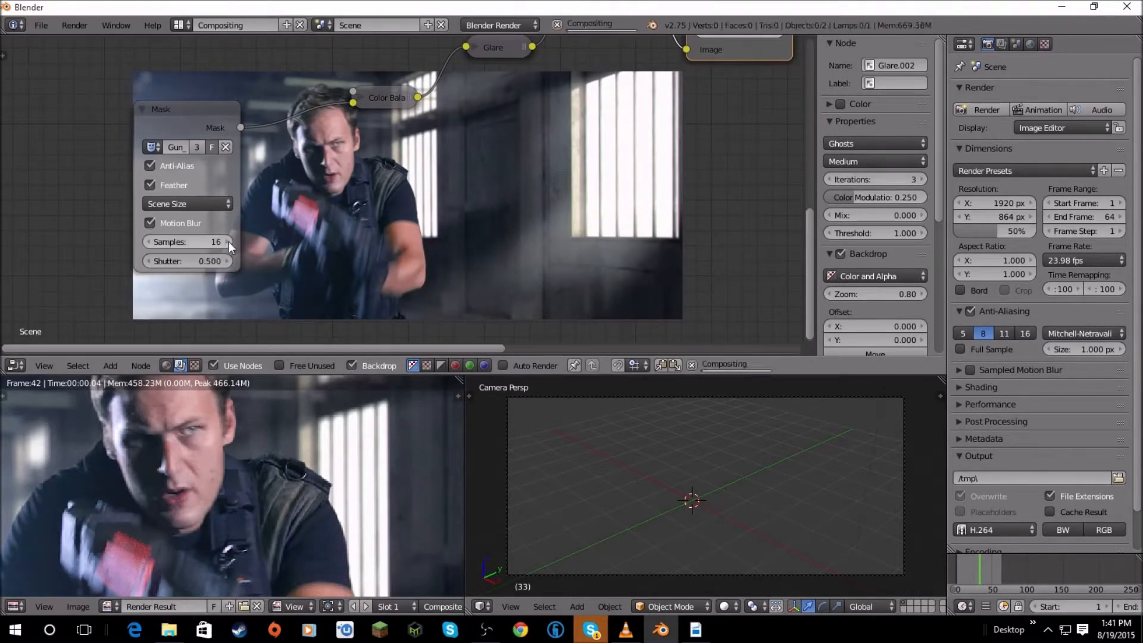
# Try a motion blur shutter of 0.100 on the Mask node, and settle on 0.300.
pyautogui.click(153, 262)
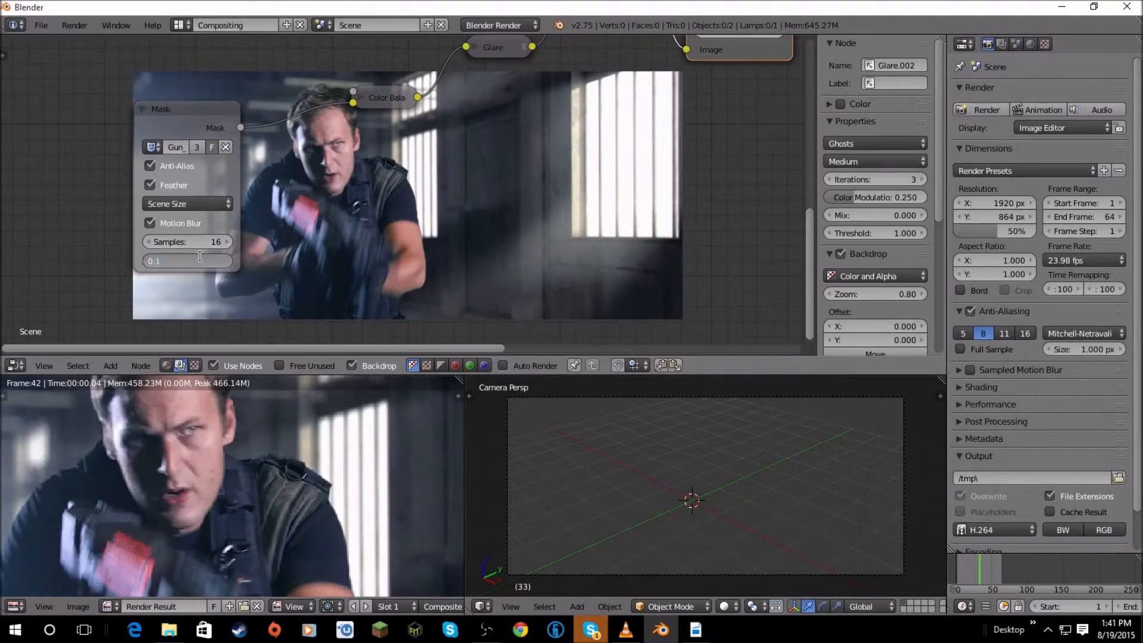
pyautogui.press('Return')
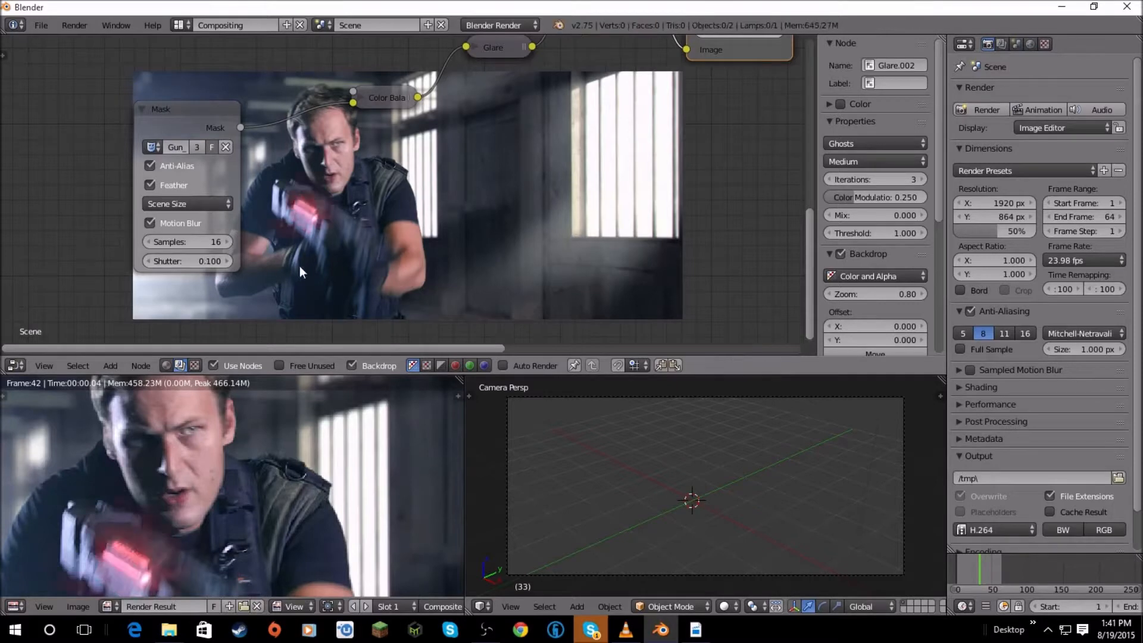
pyautogui.click(188, 257)
pyautogui.write('0.3')
pyautogui.press('Return')
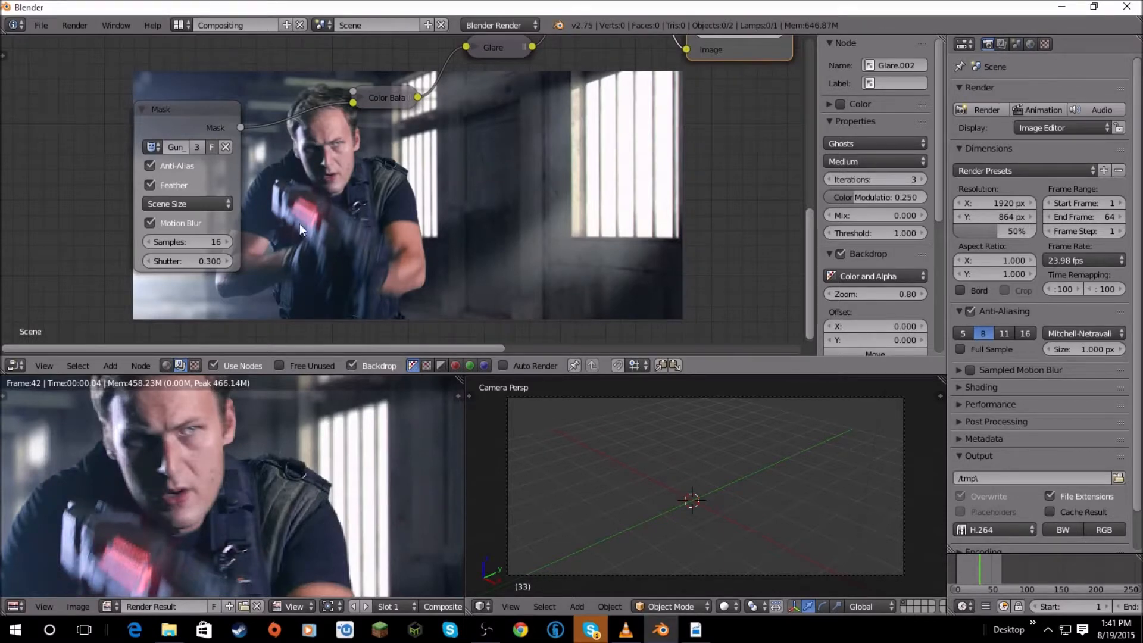
pyautogui.scroll(1, 307, 222)
pyautogui.scroll(-1, 294, 216)
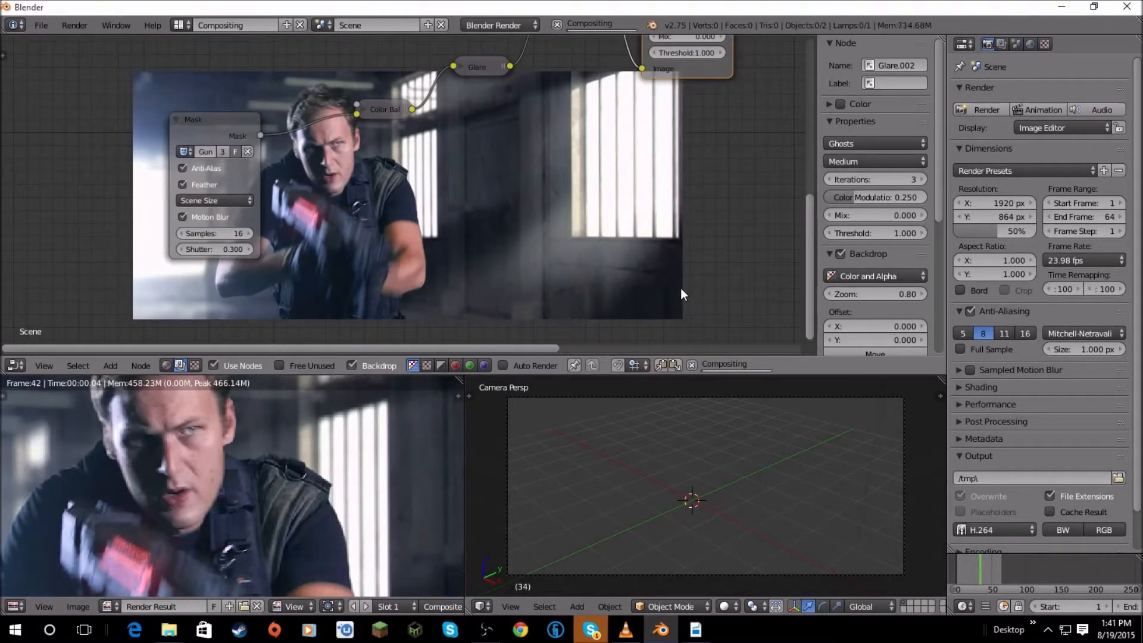
# Advance through the clip to frames 36 and 40 to examine the motion-blurred gun lights.
pyautogui.press('Right')
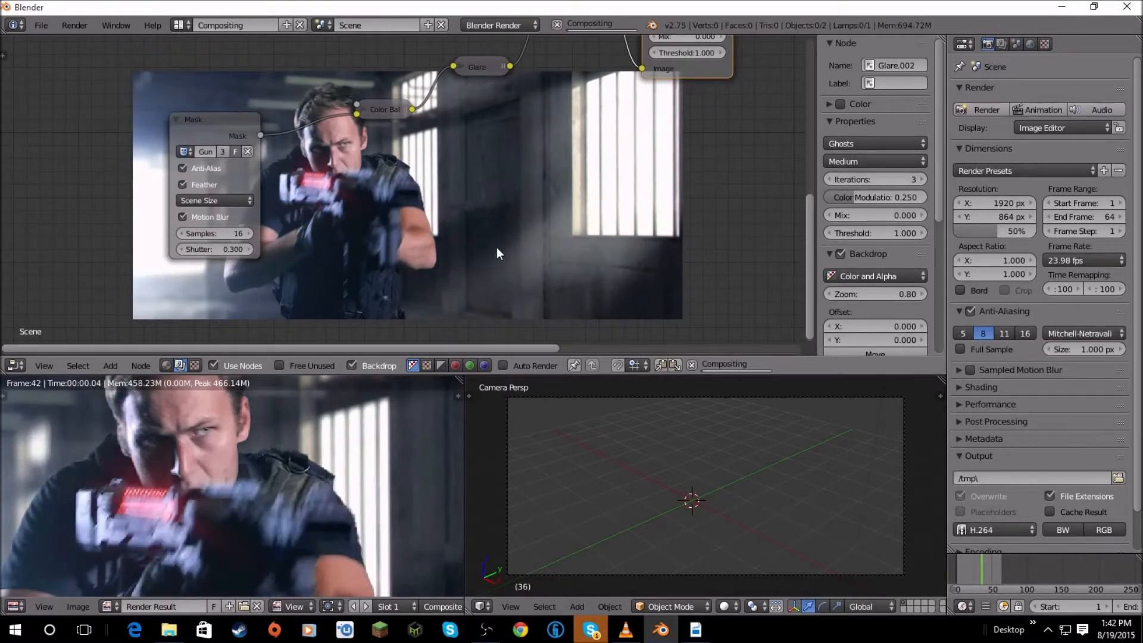
pyautogui.scroll(2, 248, 213)
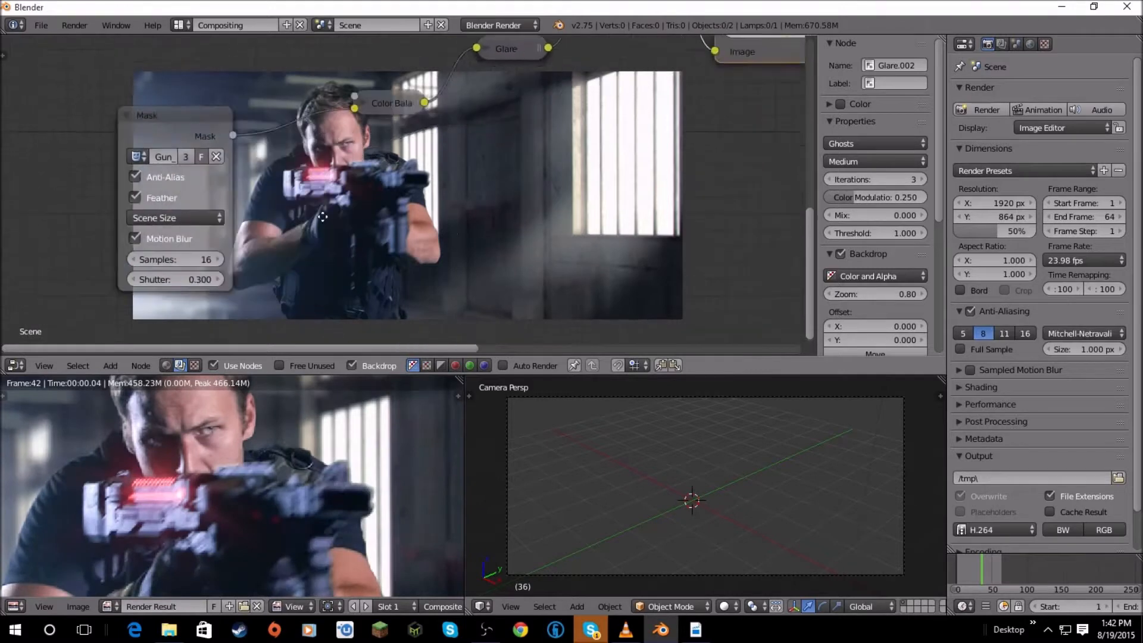
pyautogui.scroll(2, 248, 212)
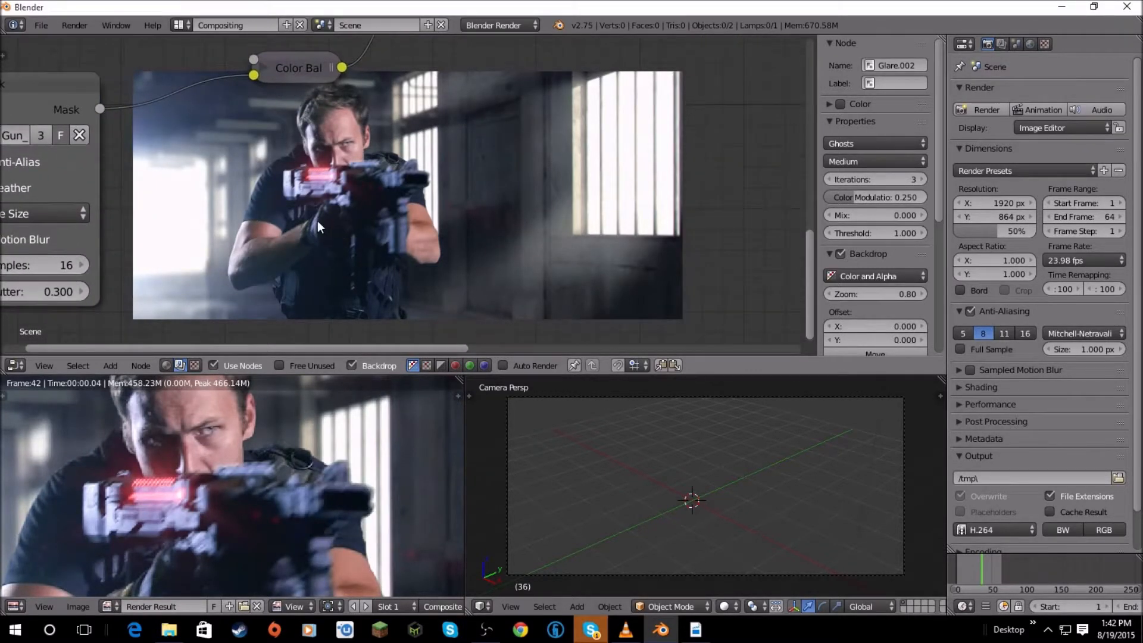
pyautogui.scroll(-1, 1060, 580)
pyautogui.scroll(-14, 1119, 605)
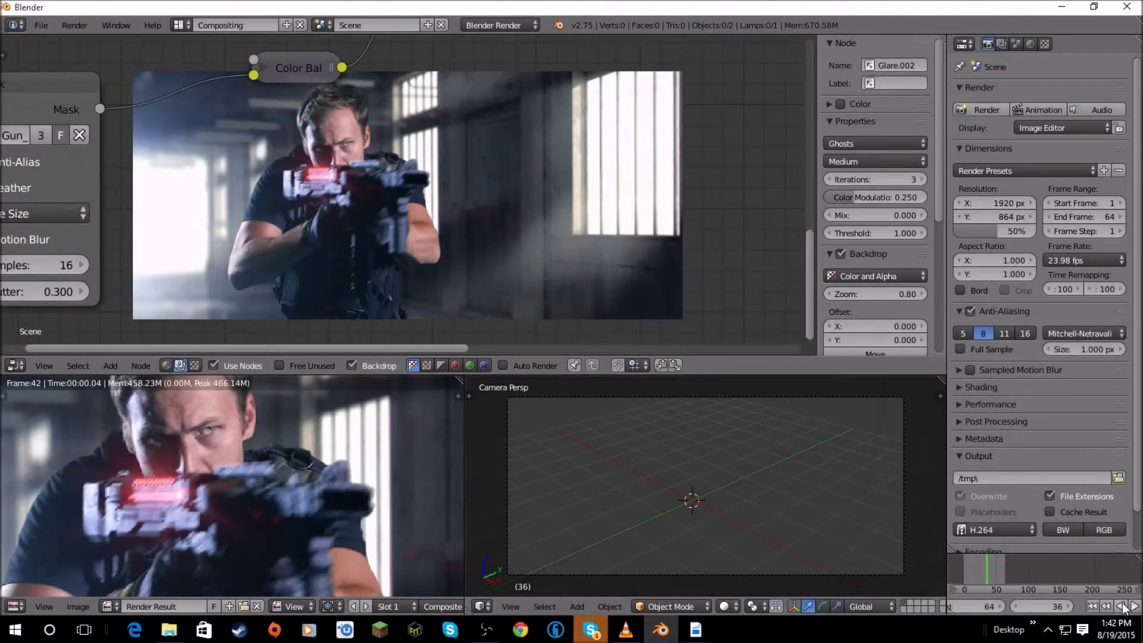
pyautogui.press('Right')
pyautogui.press('Right')
pyautogui.press('Right')
pyautogui.press('Right')
pyautogui.moveTo(377, 291); pyautogui.dragTo(435, 292, button='middle')
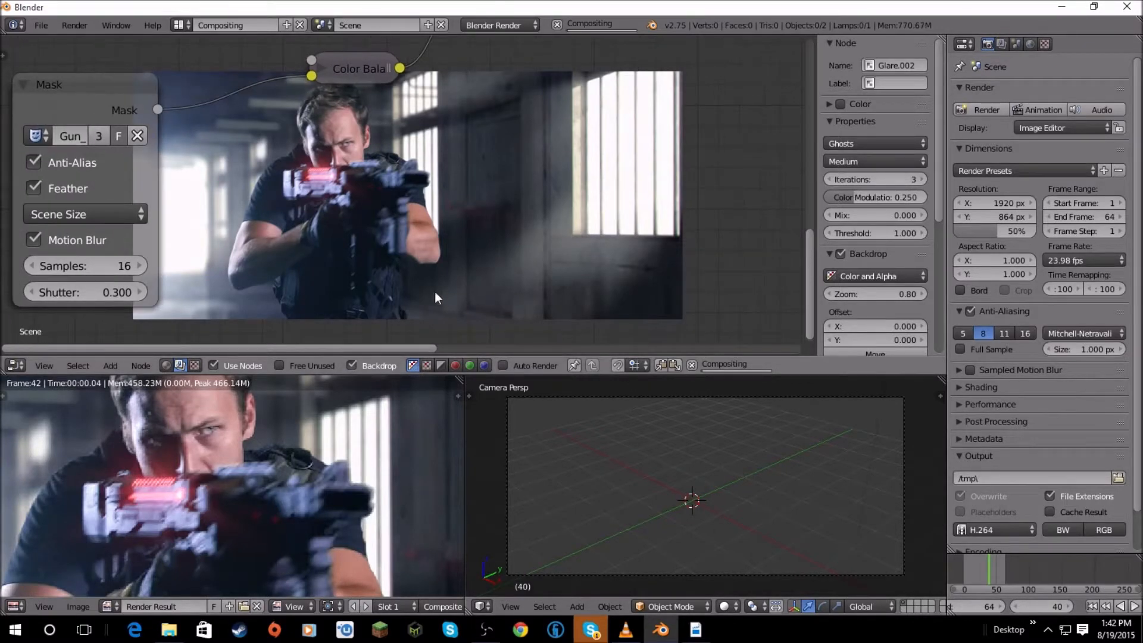
pyautogui.scroll(2, 314, 208)
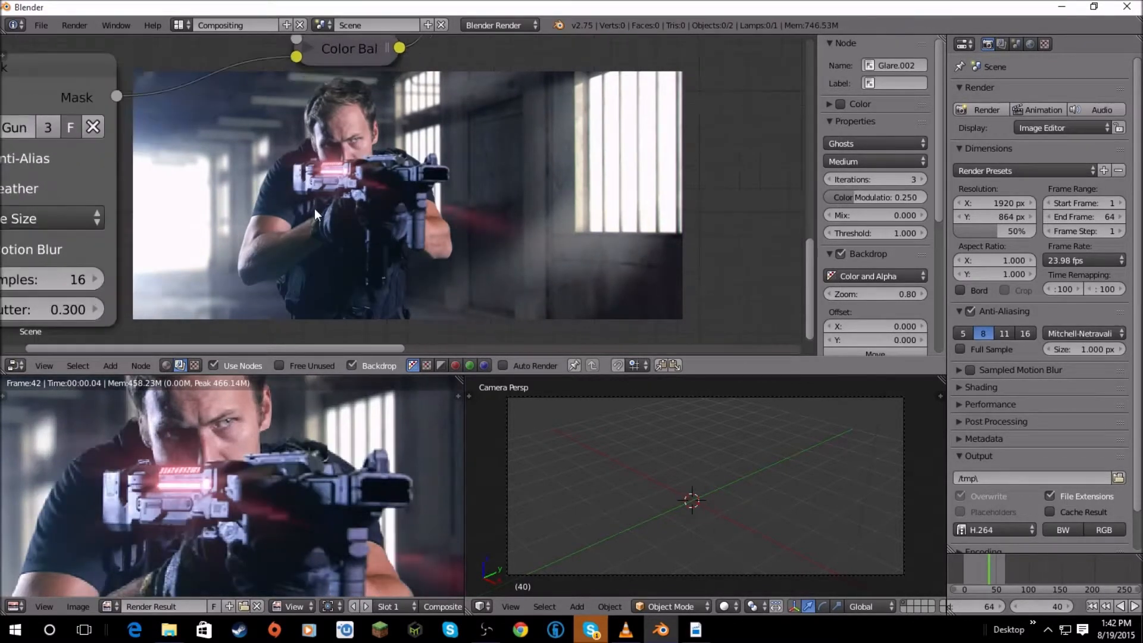
pyautogui.scroll(-3, 337, 208)
pyautogui.scroll(-2, 184, 211)
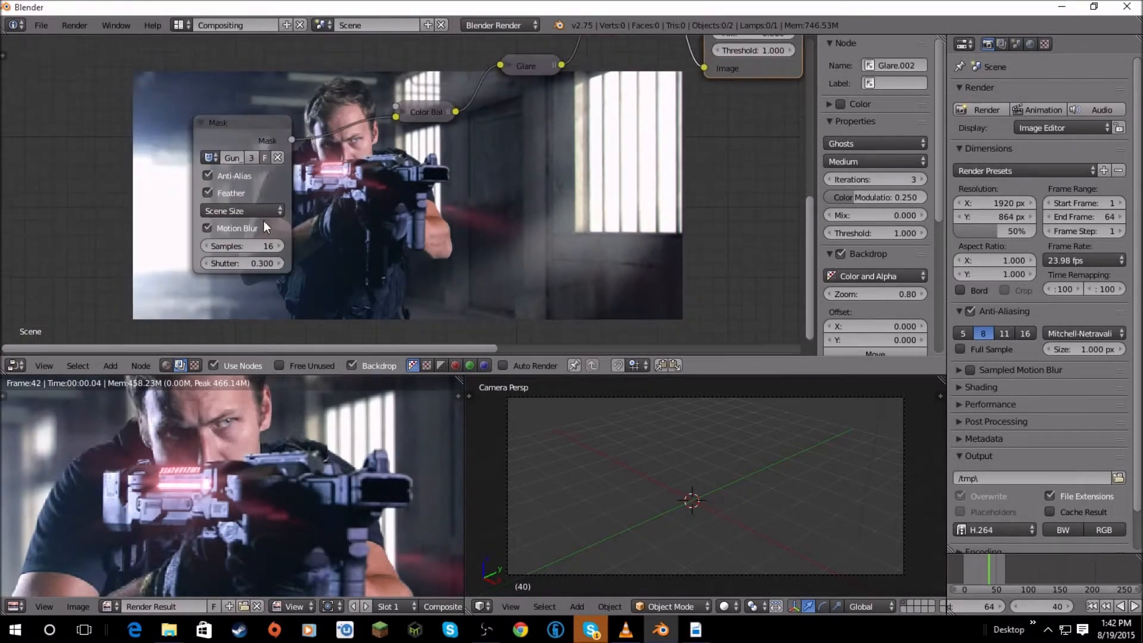
# Review the full node tree, from the Mask and Color Balance through the Glare nodes to Screen and Composite.
pyautogui.moveTo(349, 158); pyautogui.dragTo(351, 130, button='middle')
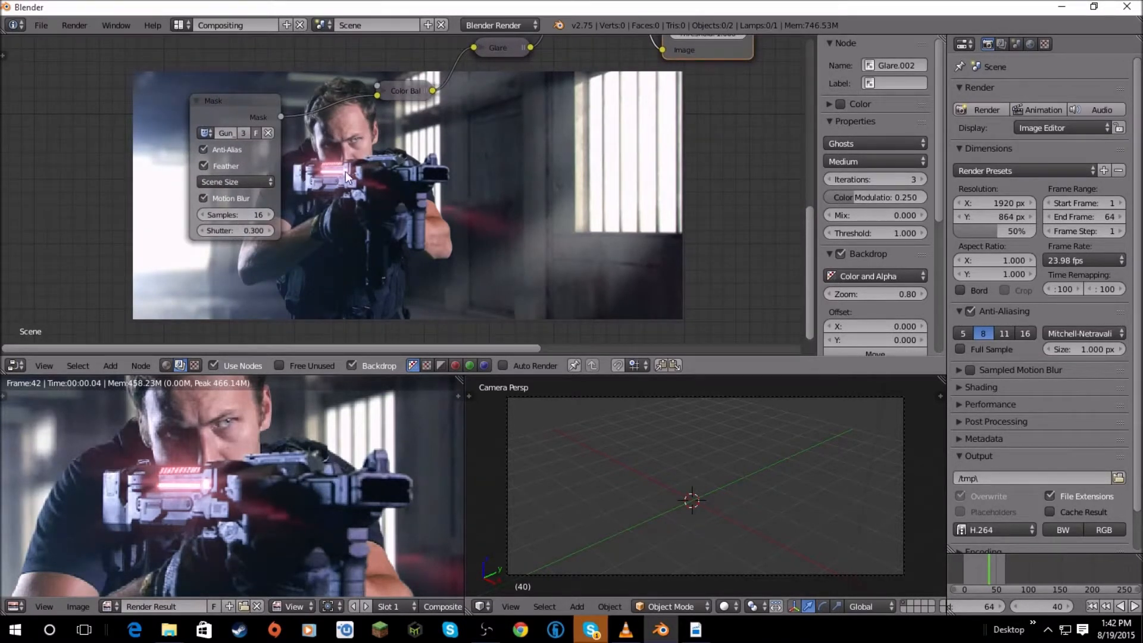
pyautogui.moveTo(346, 172); pyautogui.dragTo(296, 194, button='middle')
pyautogui.scroll(-4, 525, 153)
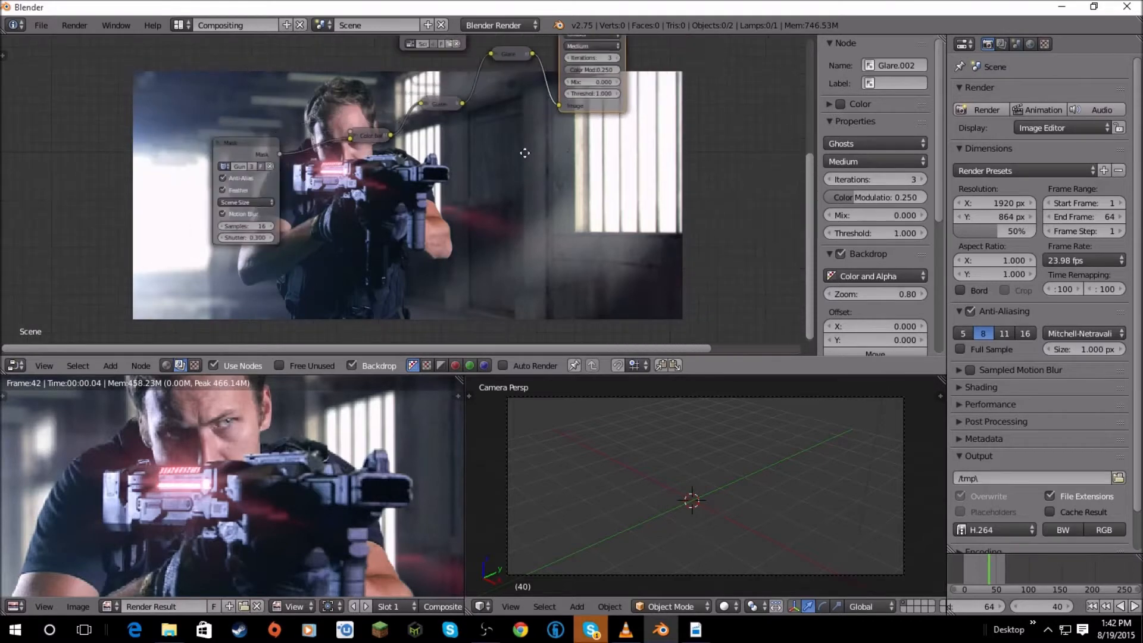
pyautogui.moveTo(526, 153); pyautogui.dragTo(402, 200, button='middle')
pyautogui.scroll(-2, 455, 187)
pyautogui.moveTo(537, 187); pyautogui.dragTo(392, 197, button='middle')
pyautogui.scroll(-2, 455, 187)
pyautogui.moveTo(336, 226); pyautogui.dragTo(443, 192, button='middle')
pyautogui.moveTo(377, 235); pyautogui.dragTo(480, 271, button='middle')
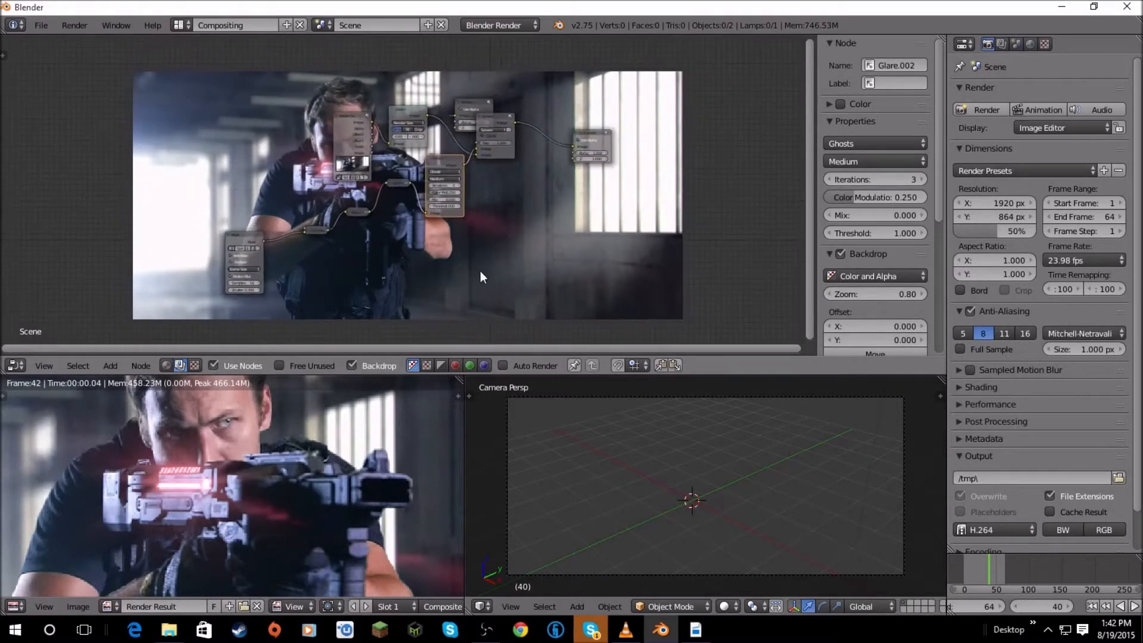
pyautogui.scroll(3, 346, 176)
pyautogui.moveTo(347, 102); pyautogui.dragTo(320, 187, button='middle')
pyautogui.scroll(4, 319, 183)
pyautogui.moveTo(402, 184); pyautogui.dragTo(303, 127, button='middle')
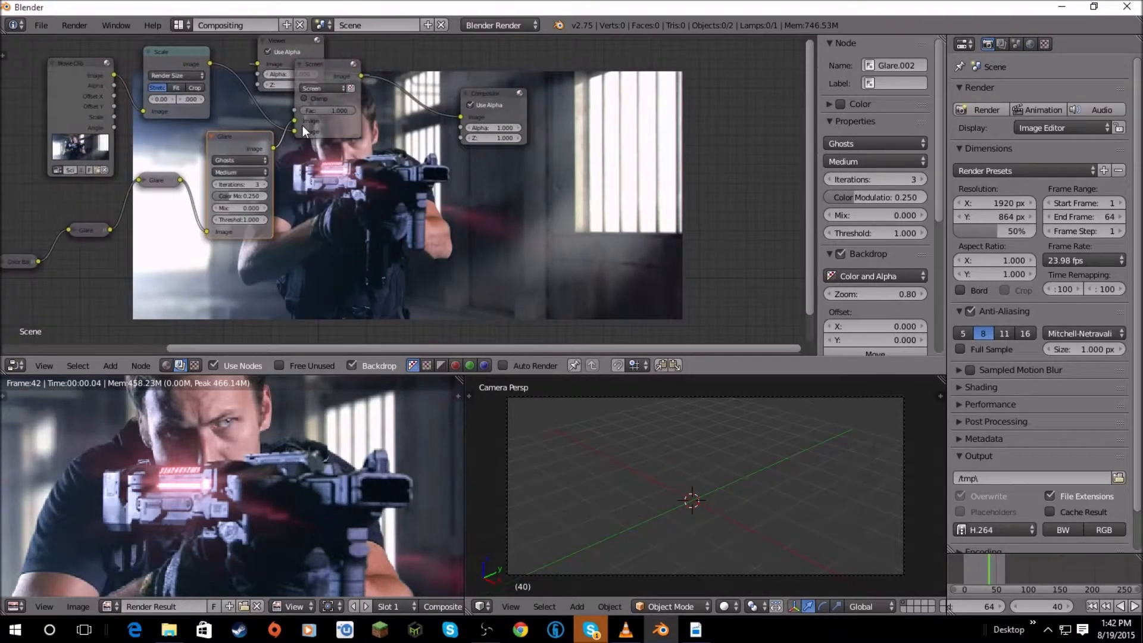
pyautogui.scroll(-3, 303, 126)
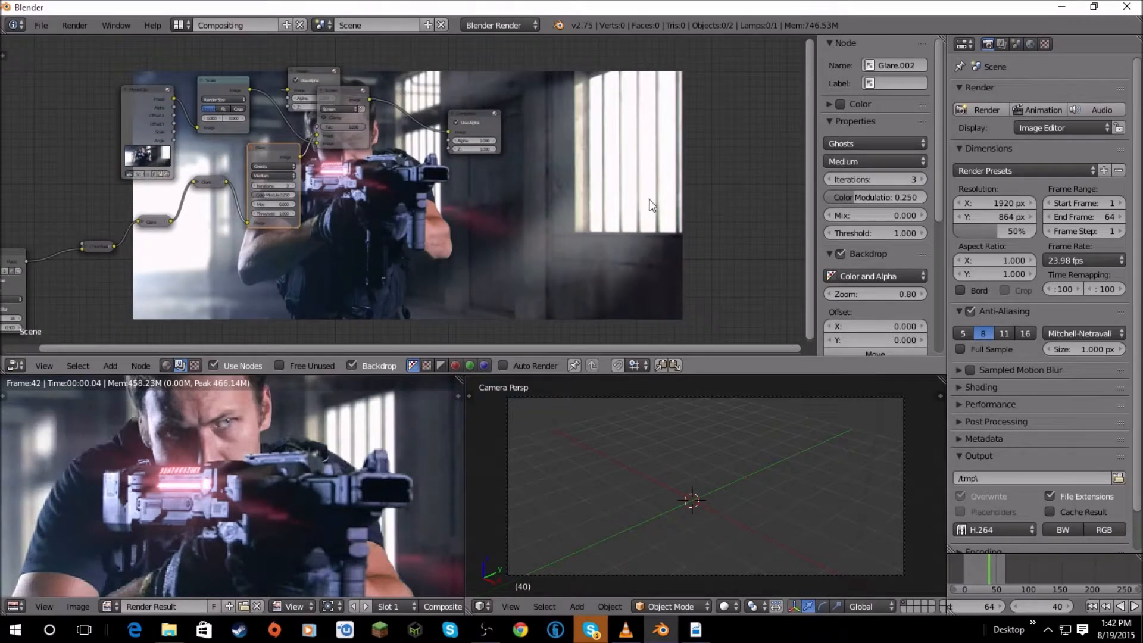
# Set the render resolution percentage to 100% for the 1920 × 864 px output.
pyautogui.moveTo(573, 229); pyautogui.dragTo(517, 215, button='middle')
pyautogui.scroll(-4, 516, 215)
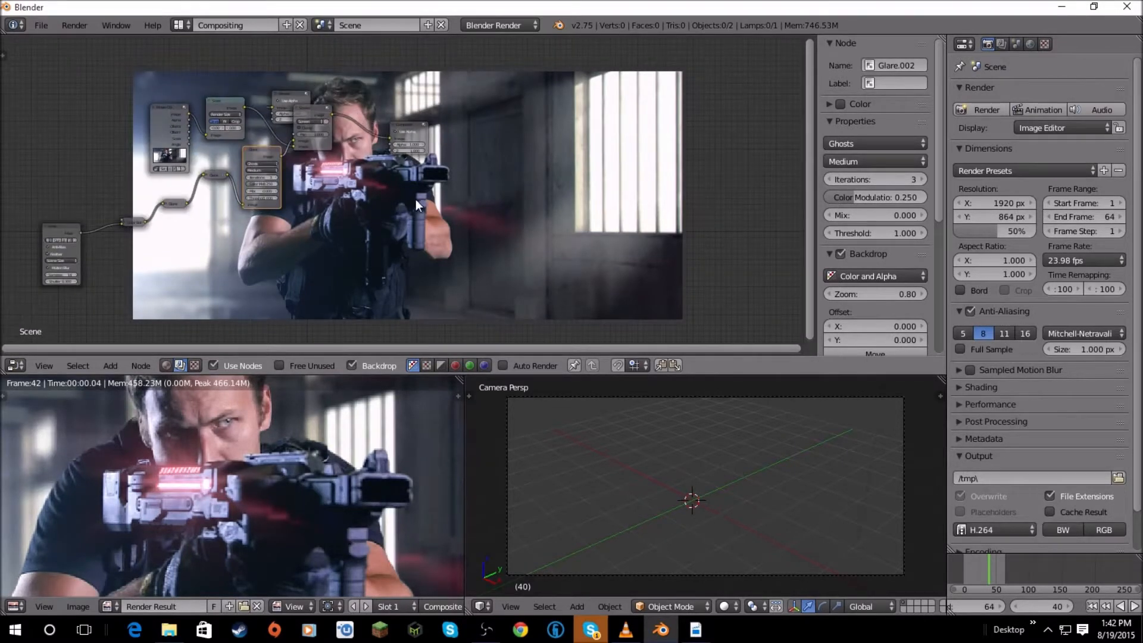
pyautogui.moveTo(416, 199); pyautogui.dragTo(423, 195, button='middle')
pyautogui.scroll(-3, 423, 195)
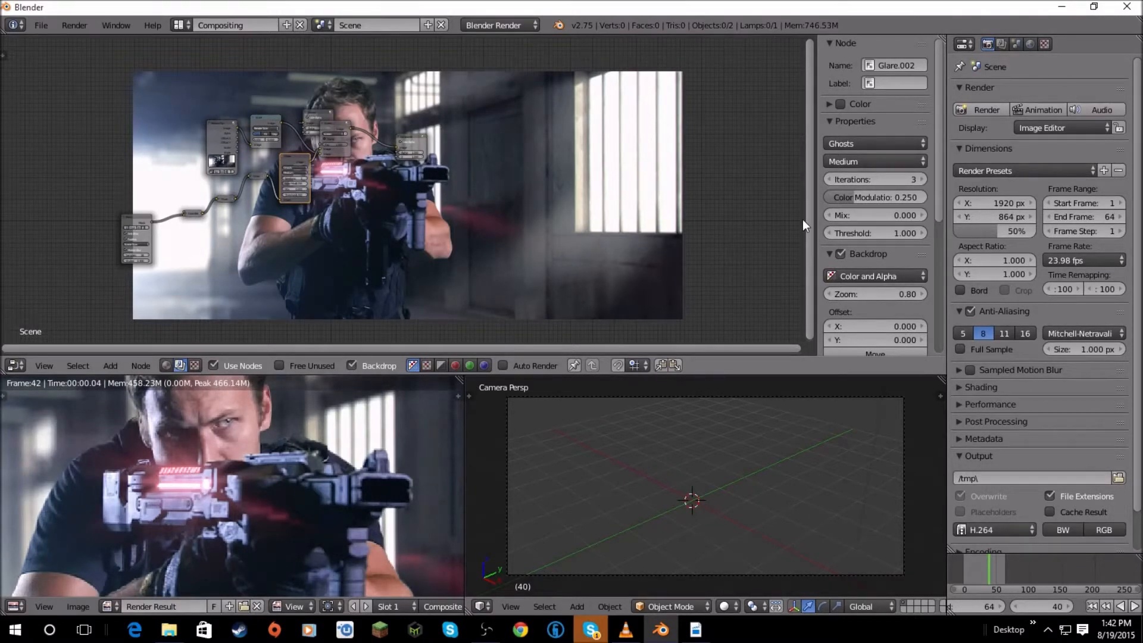
pyautogui.moveTo(1013, 231); pyautogui.dragTo(1038, 232)
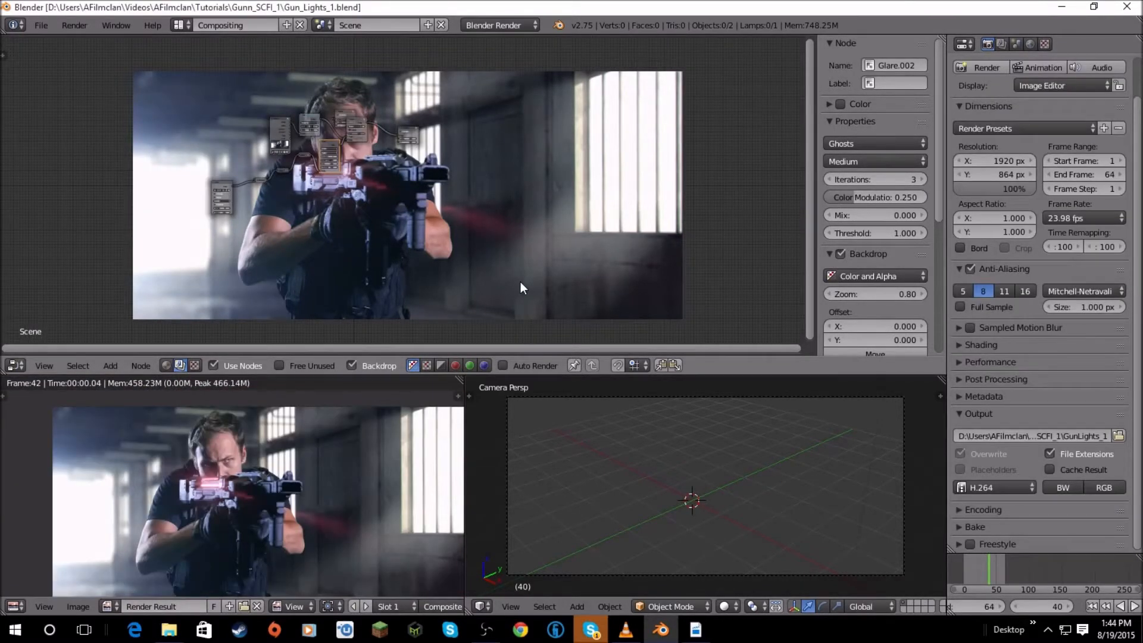
# Set the render output to the Gunn_SCFI_1 folder with the file name GunLights_1_.
pyautogui.scroll(3, 442, 148)
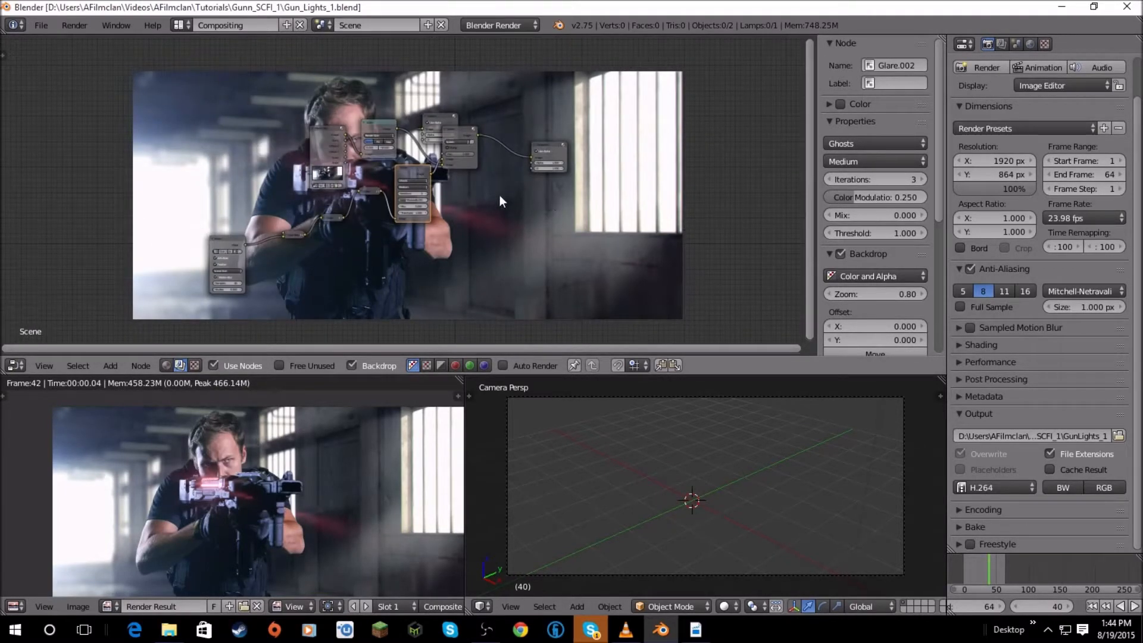
pyautogui.scroll(-2, 499, 195)
pyautogui.click(1120, 436)
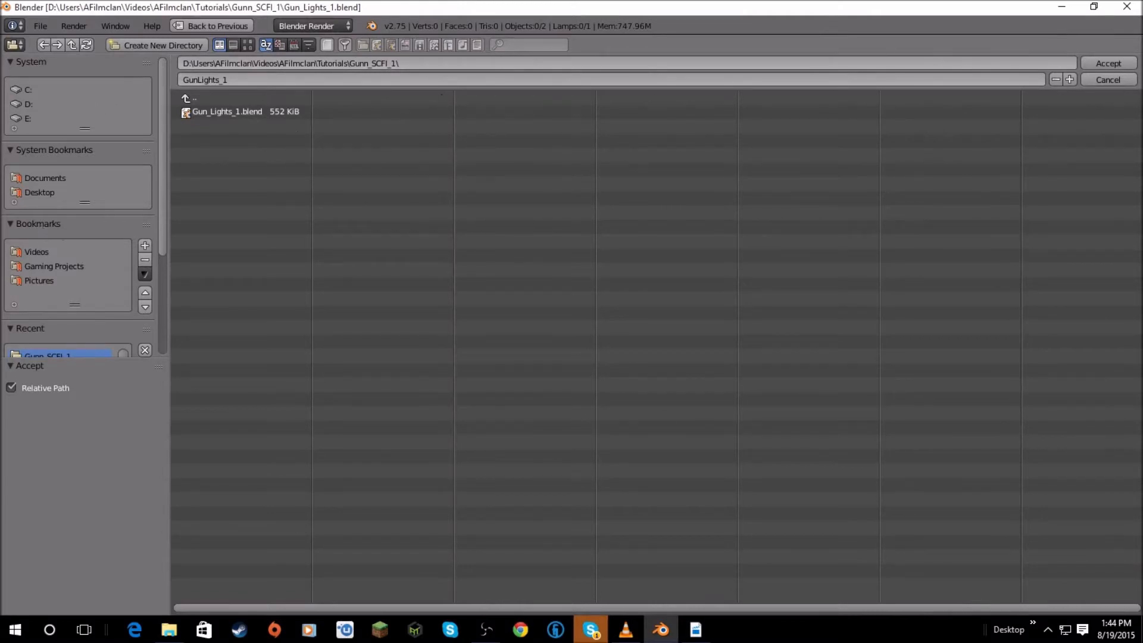
pyautogui.click(1105, 80)
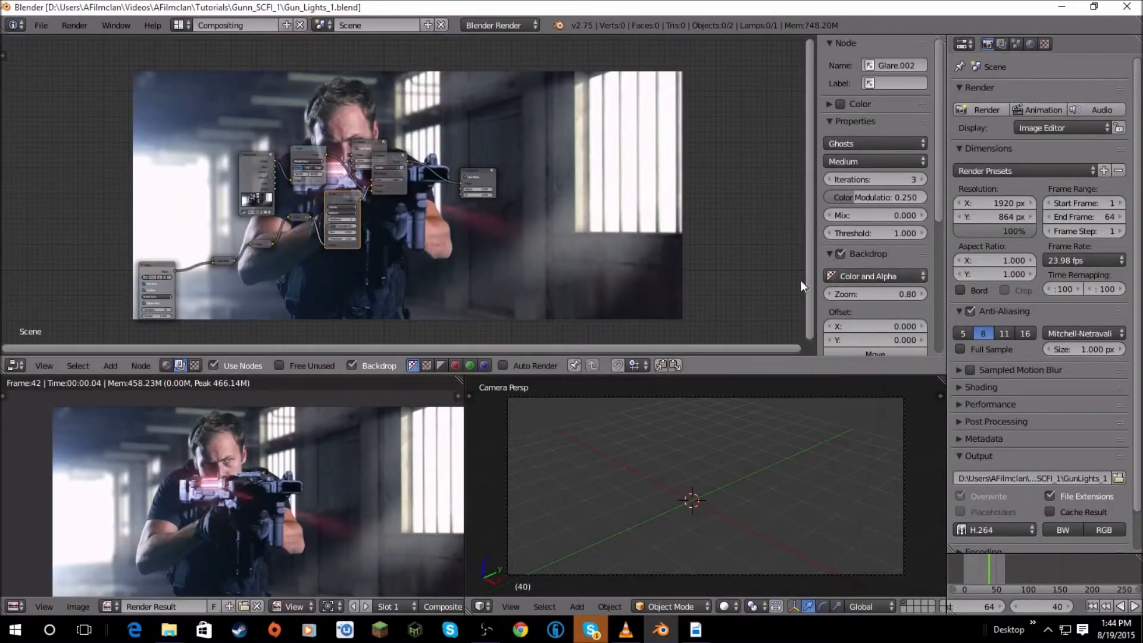
pyautogui.click(1119, 478)
pyautogui.click(227, 83)
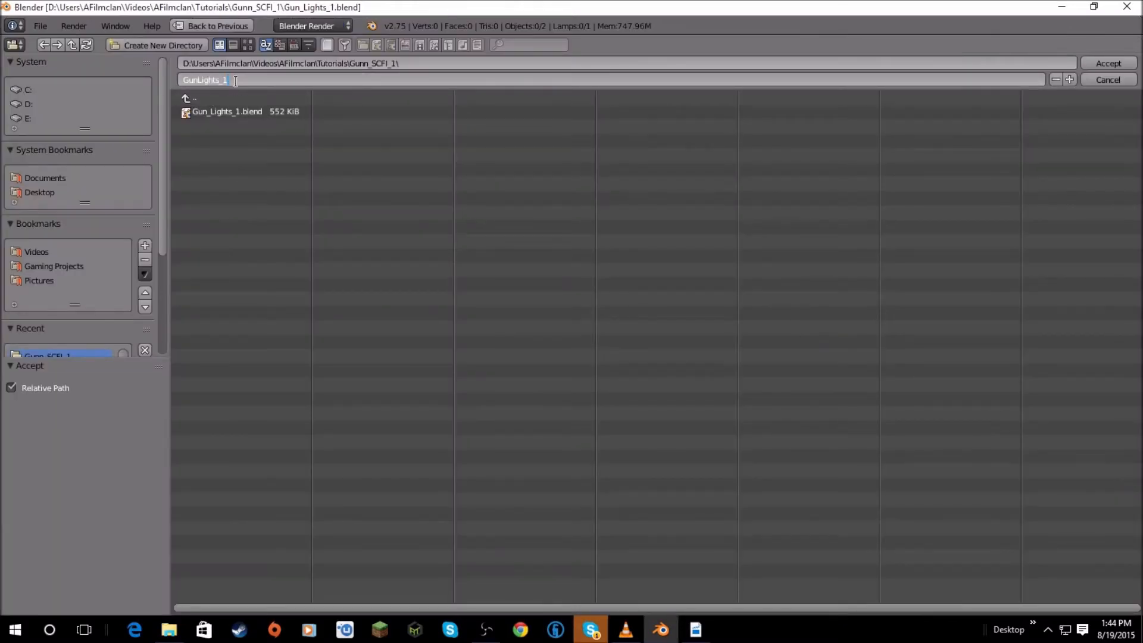
pyautogui.press('Return')
pyautogui.click(1107, 63)
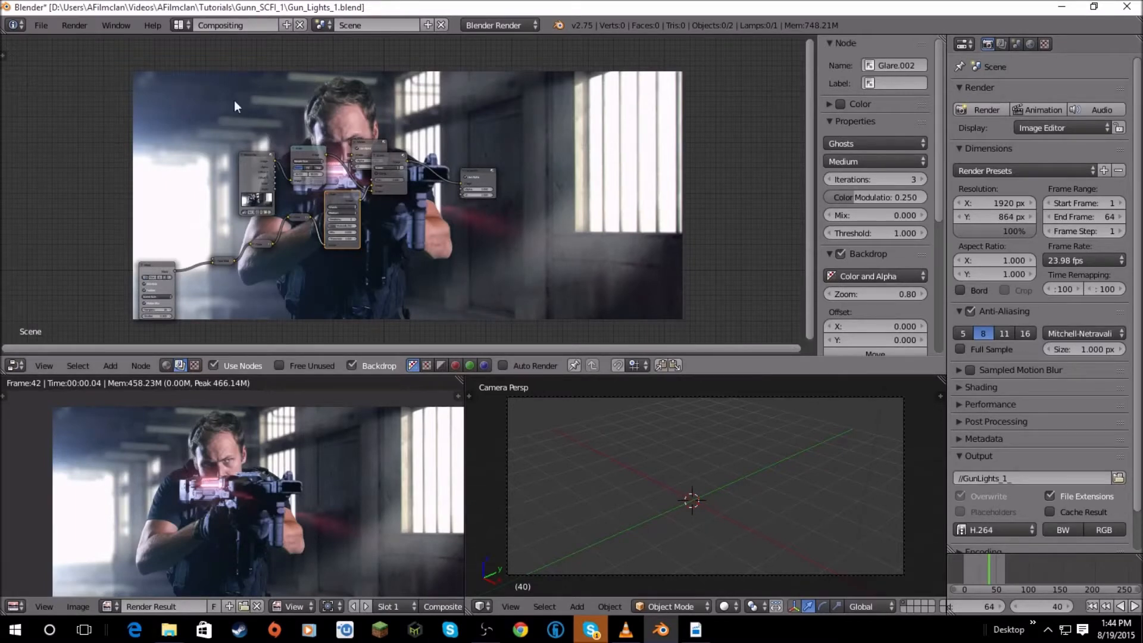
# Save the project over the existing Gun_Lights_1.blend file in the Gunn_SCFI_1 folder.
pyautogui.click(37, 26)
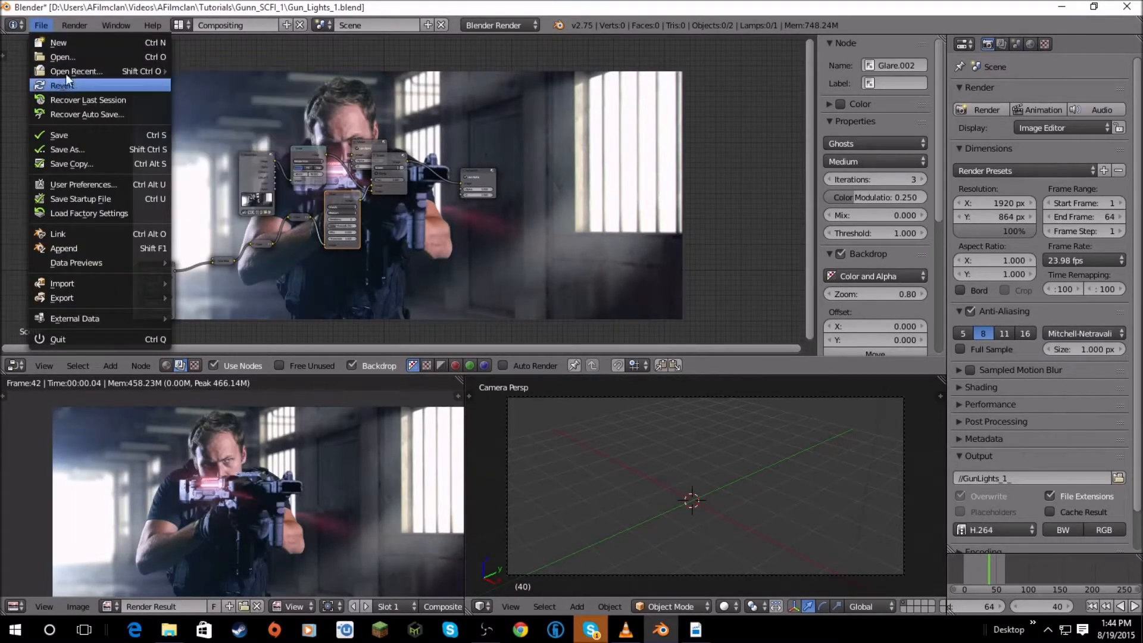
pyautogui.click(76, 133)
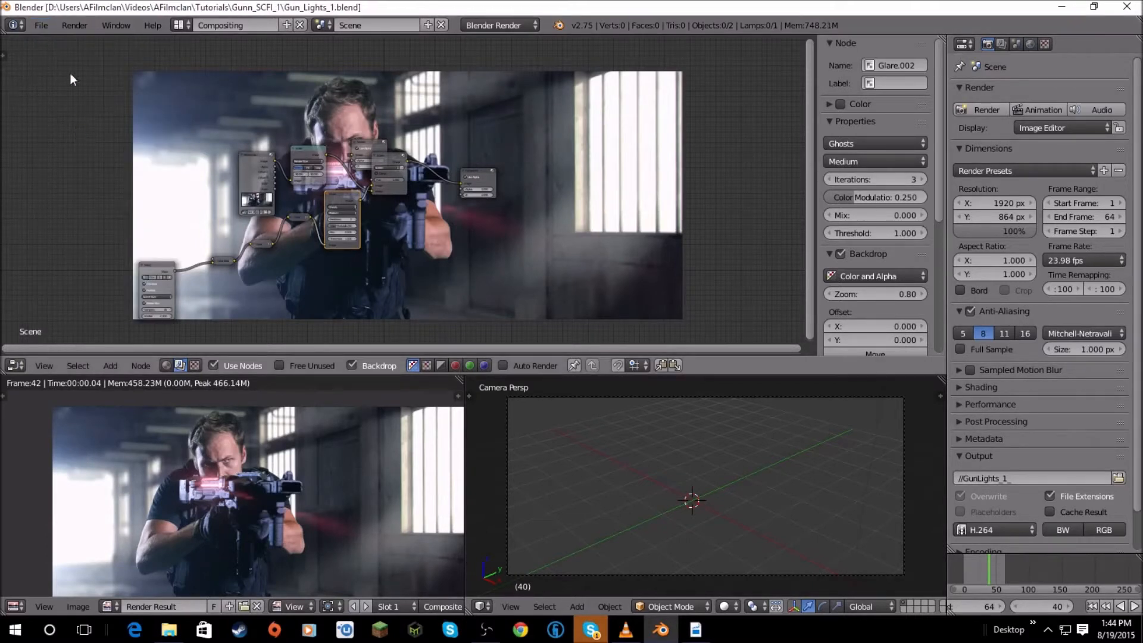
pyautogui.click(50, 26)
pyautogui.click(96, 135)
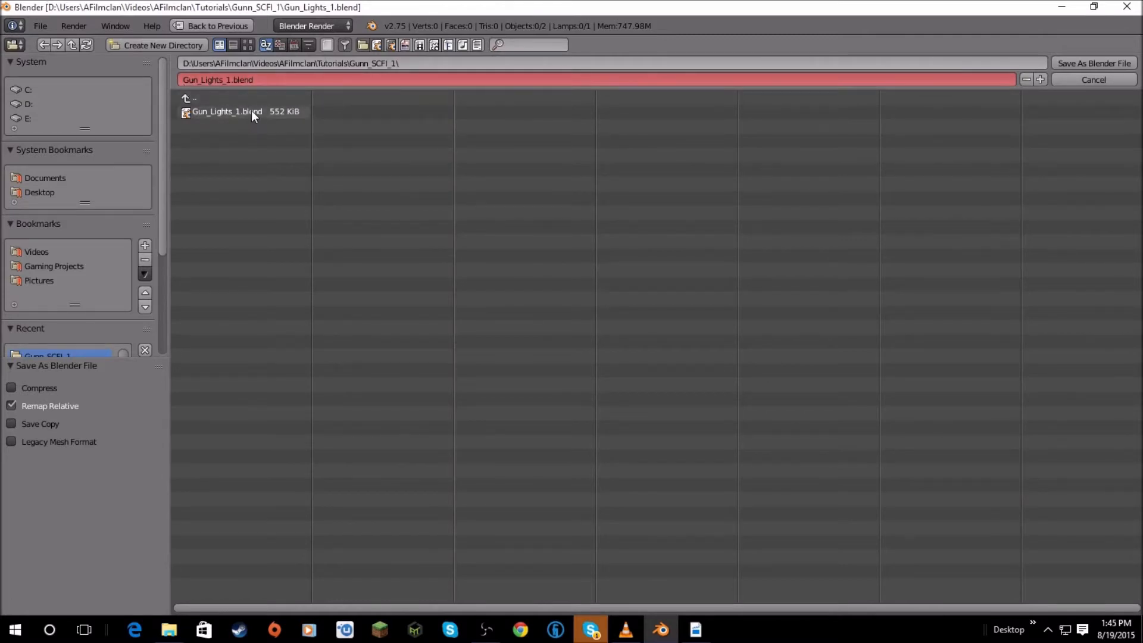
pyautogui.click(1096, 65)
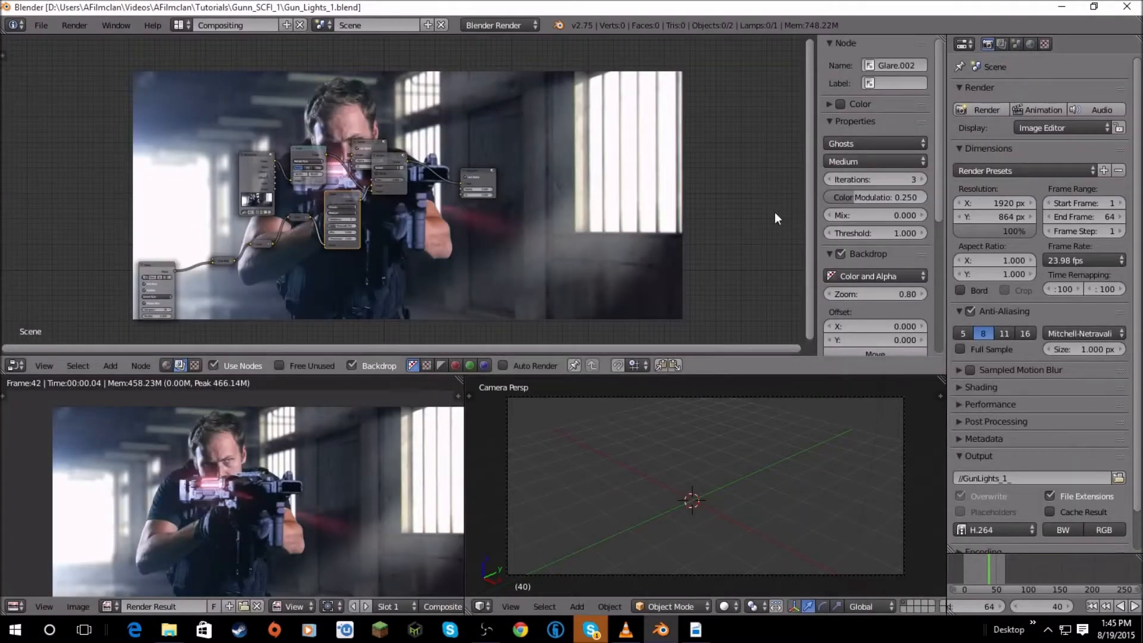
# Review the nodes and render settings, and render the full animation of frames 1 to 64.
pyautogui.scroll(3, 589, 116)
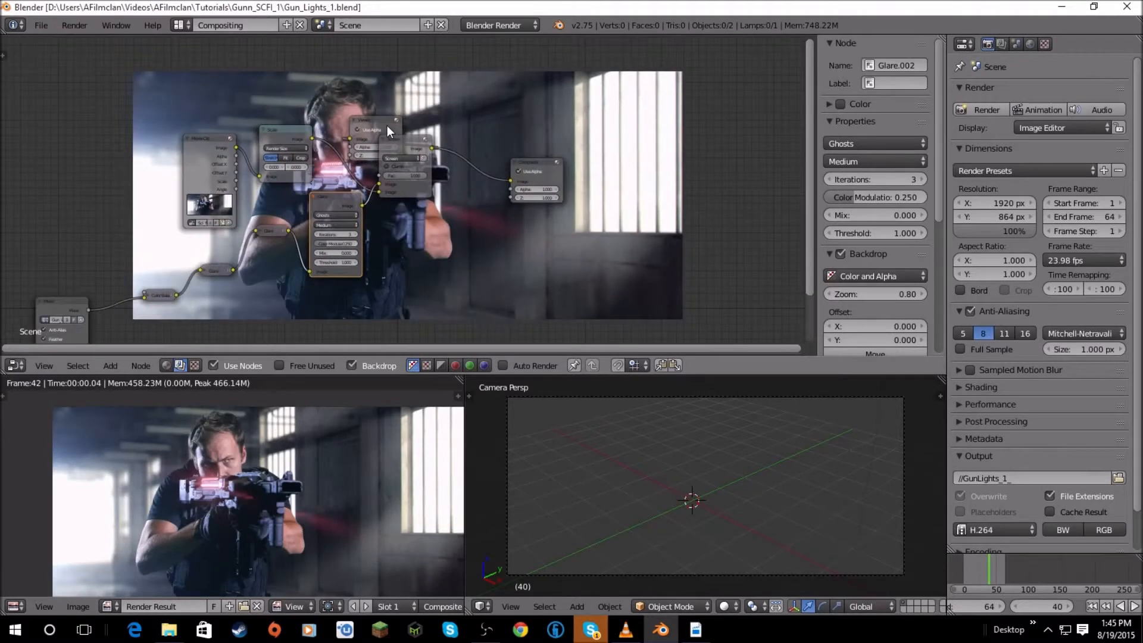
pyautogui.scroll(1, 387, 126)
pyautogui.moveTo(387, 126); pyautogui.dragTo(231, 122, button='middle')
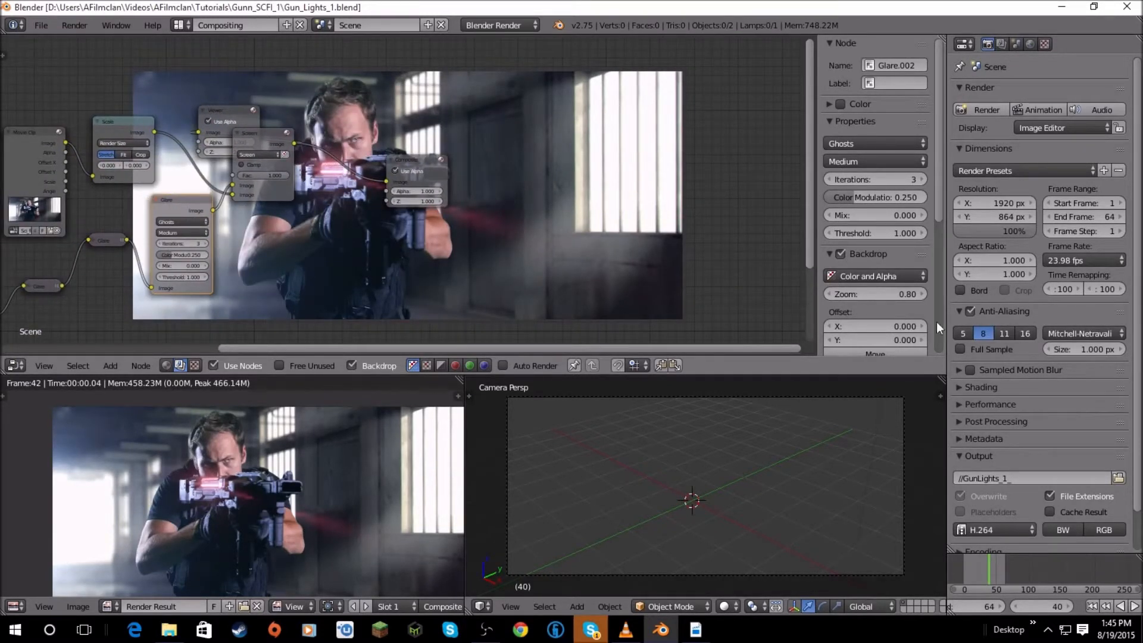
pyautogui.scroll(-2, 1012, 452)
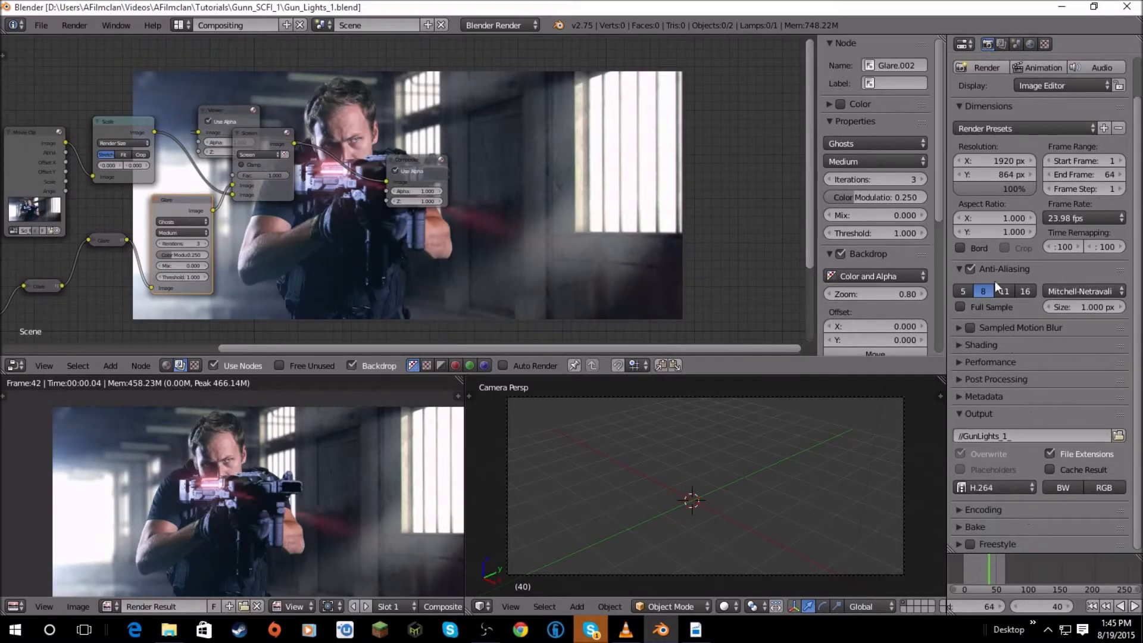
pyautogui.scroll(2, 992, 263)
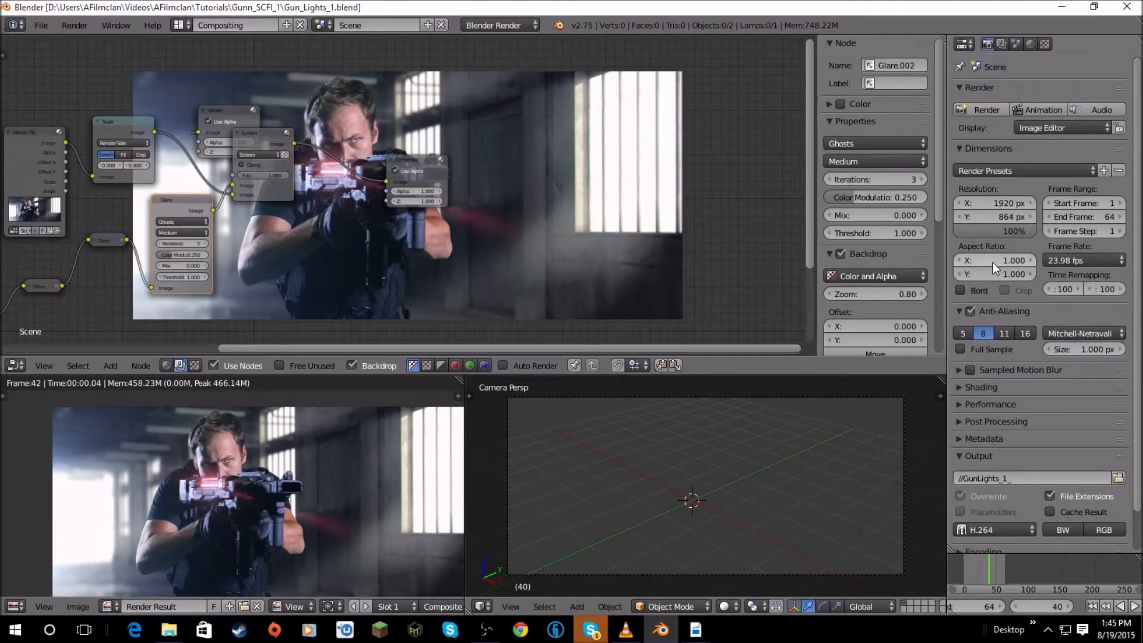
pyautogui.click(1037, 107)
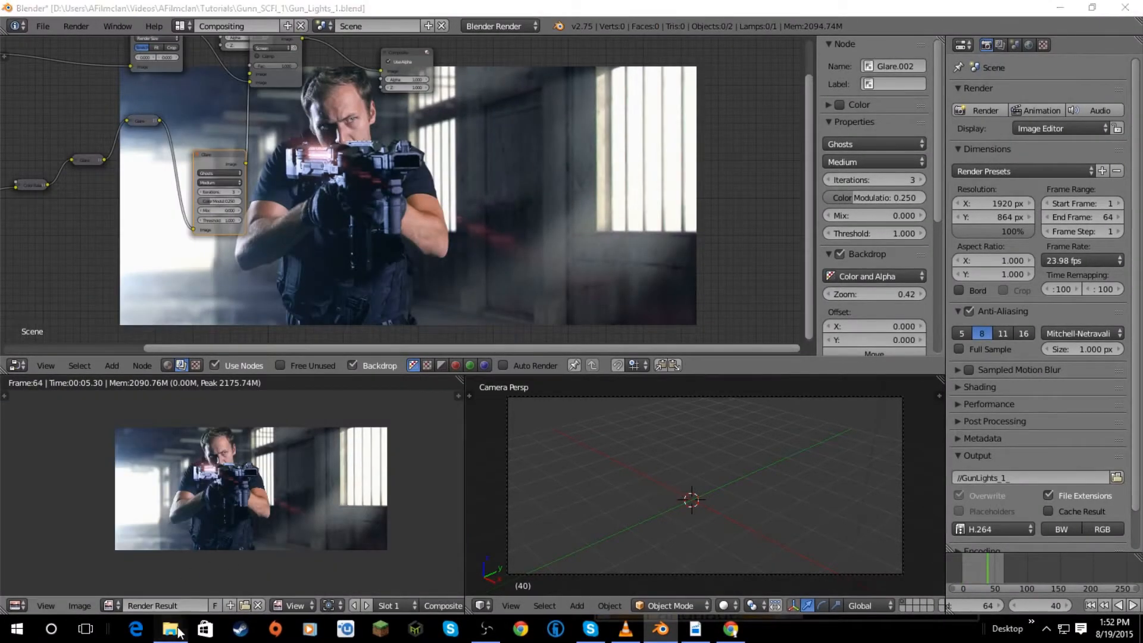
pyautogui.click(177, 632)
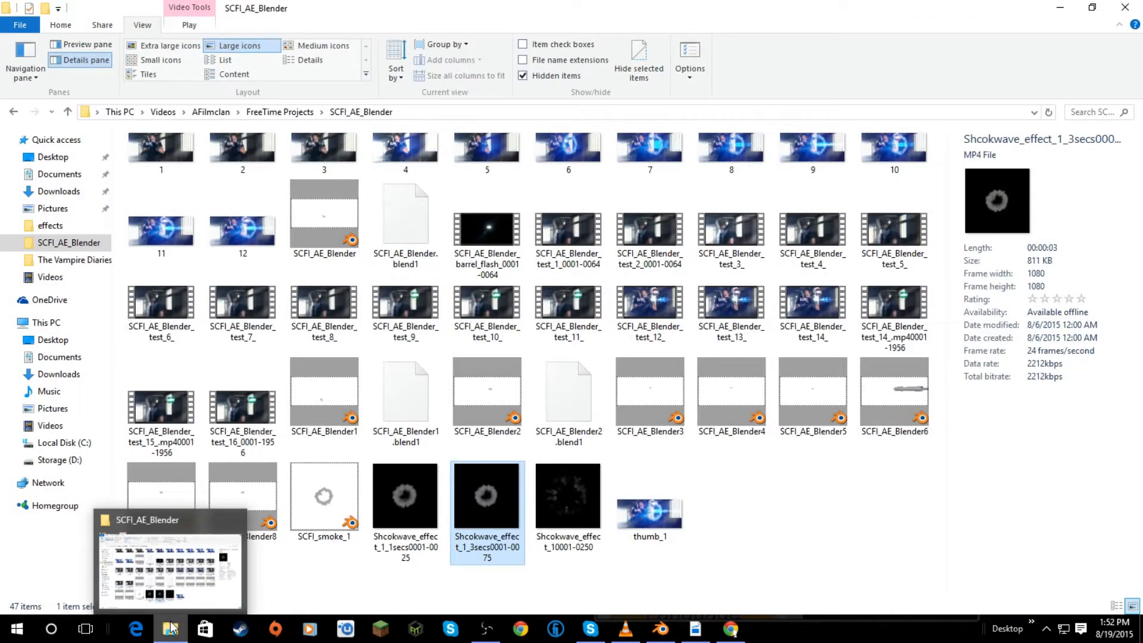
pyautogui.click(171, 629)
pyautogui.scroll(2, 374, 115)
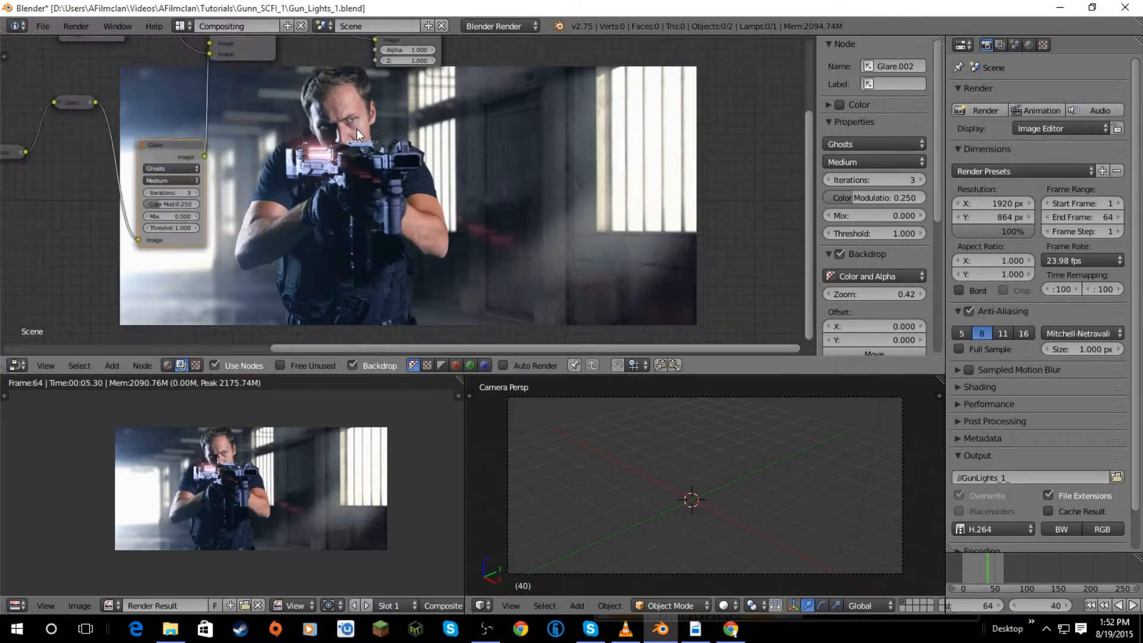
pyautogui.click(117, 364)
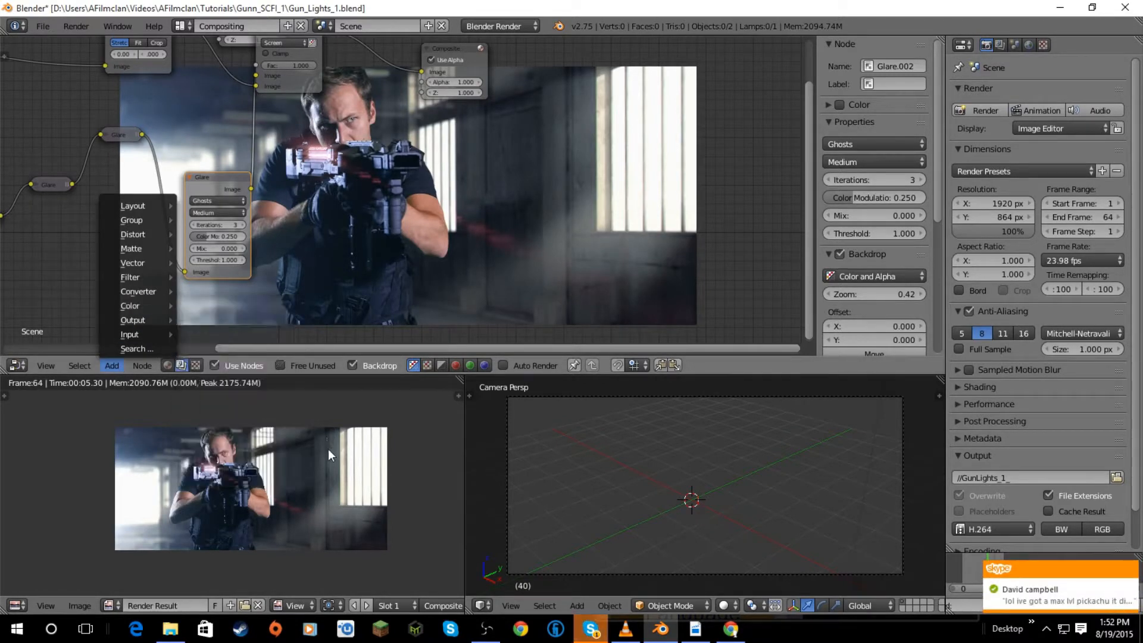
pyautogui.click(1132, 566)
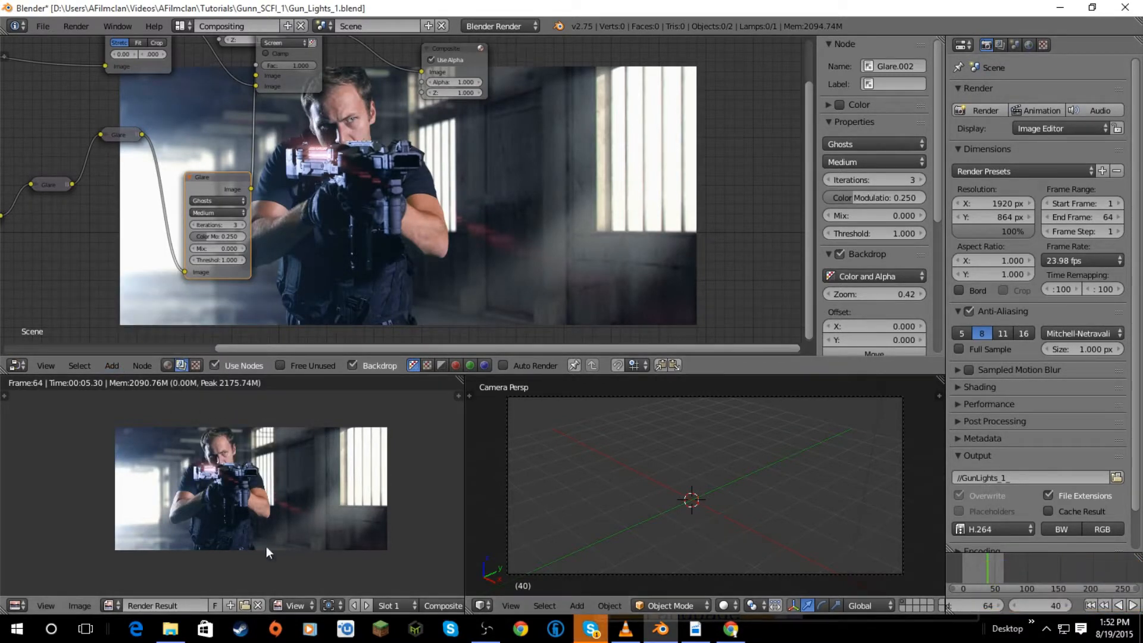
# Save the rendered last frame as final_frame.png in the Gunn_SCFI_1 folder.
pyautogui.click(84, 605)
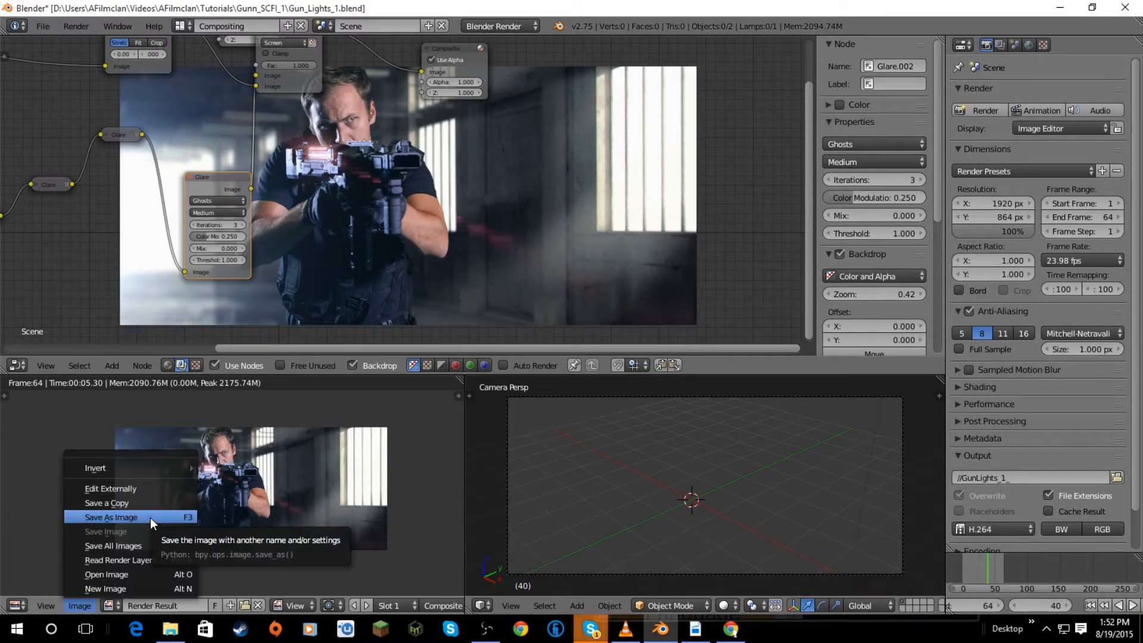
pyautogui.click(151, 516)
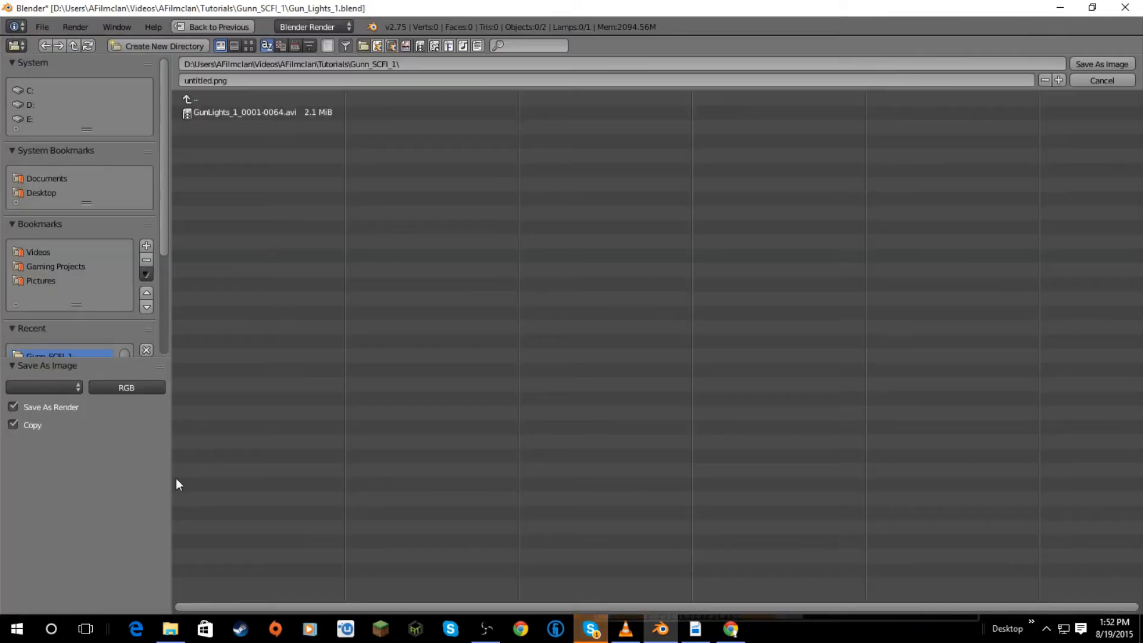
pyautogui.click(293, 79)
pyautogui.write('f')
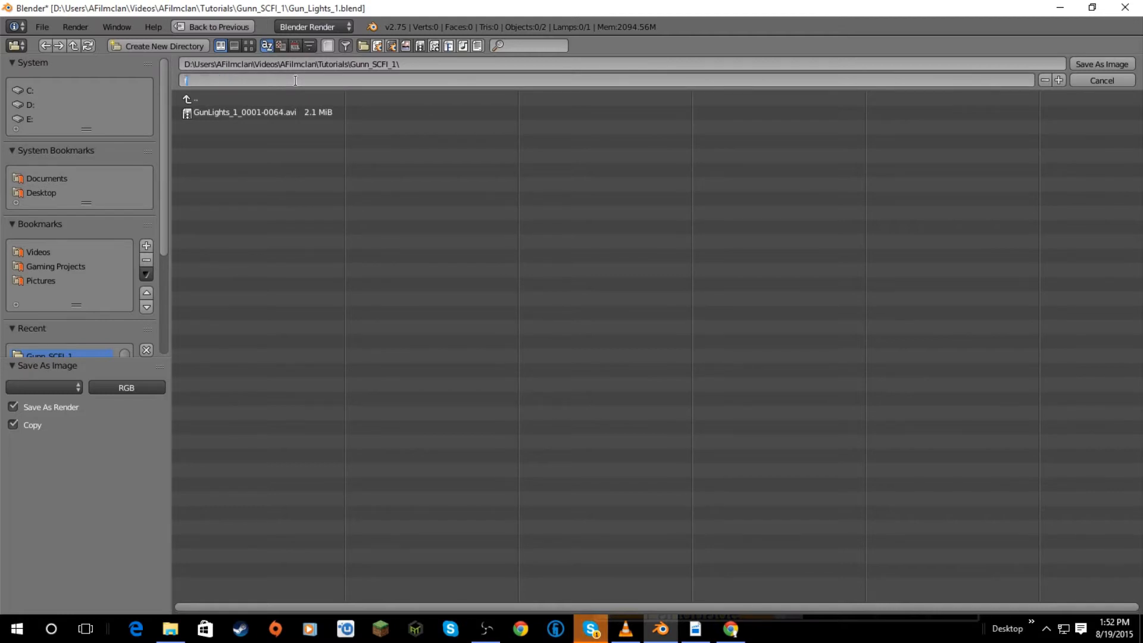
pyautogui.write('inal frame.png')
pyautogui.press('Return')
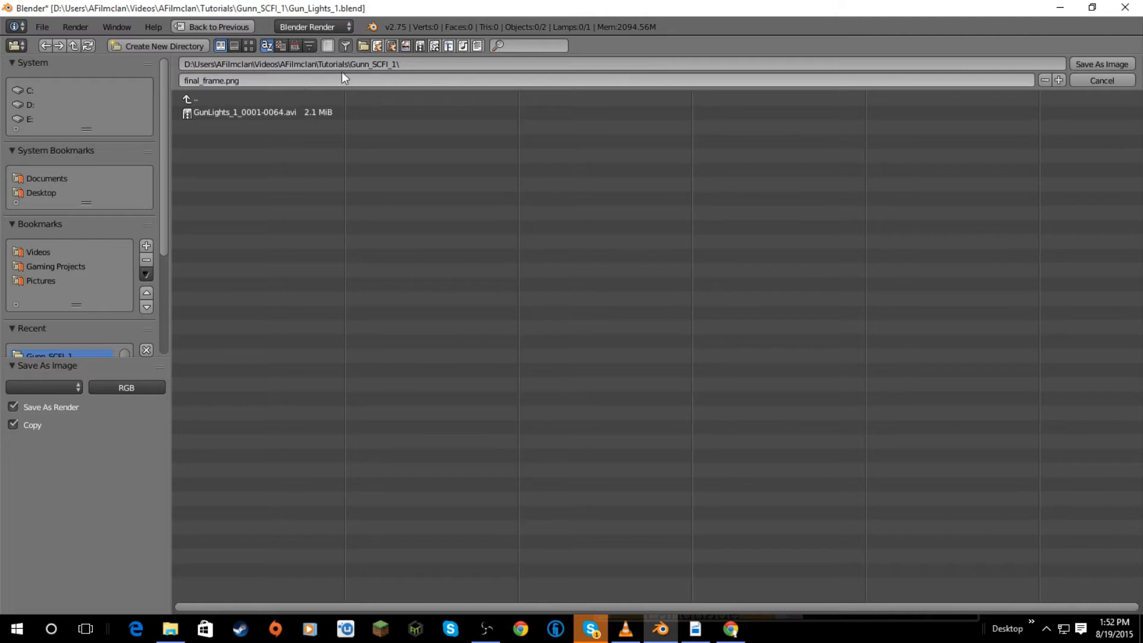
pyautogui.click(1122, 66)
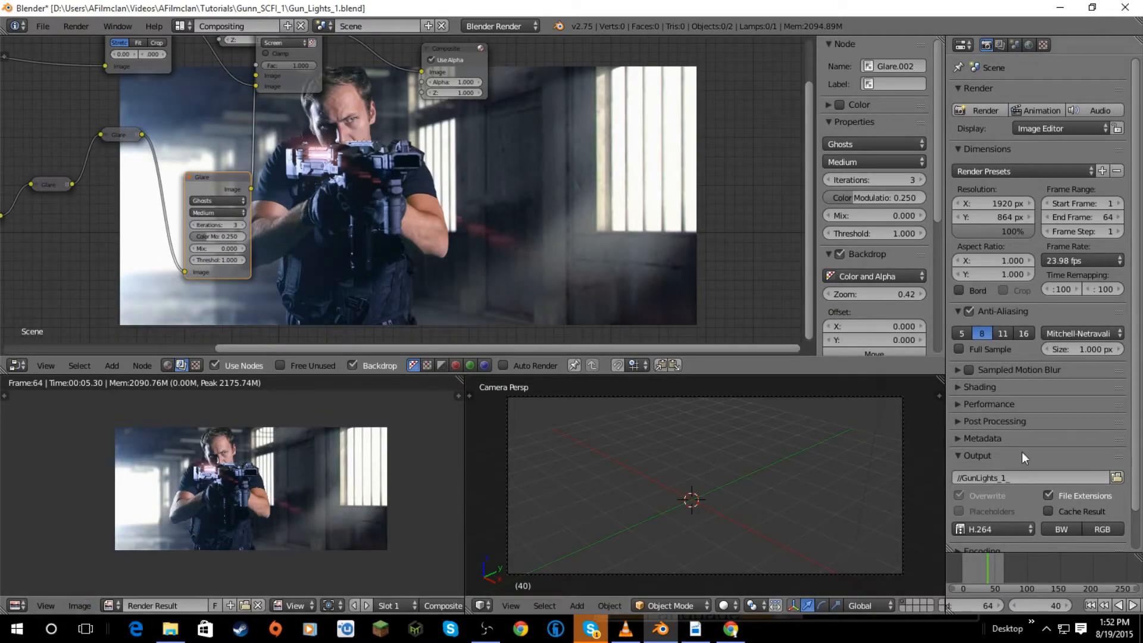
# Switch to File Explorer, browse the Videos library to Tutorials\Gunn_SCFI_1, and open the rendered video GunLights_1_0001-0064.
pyautogui.click(170, 629)
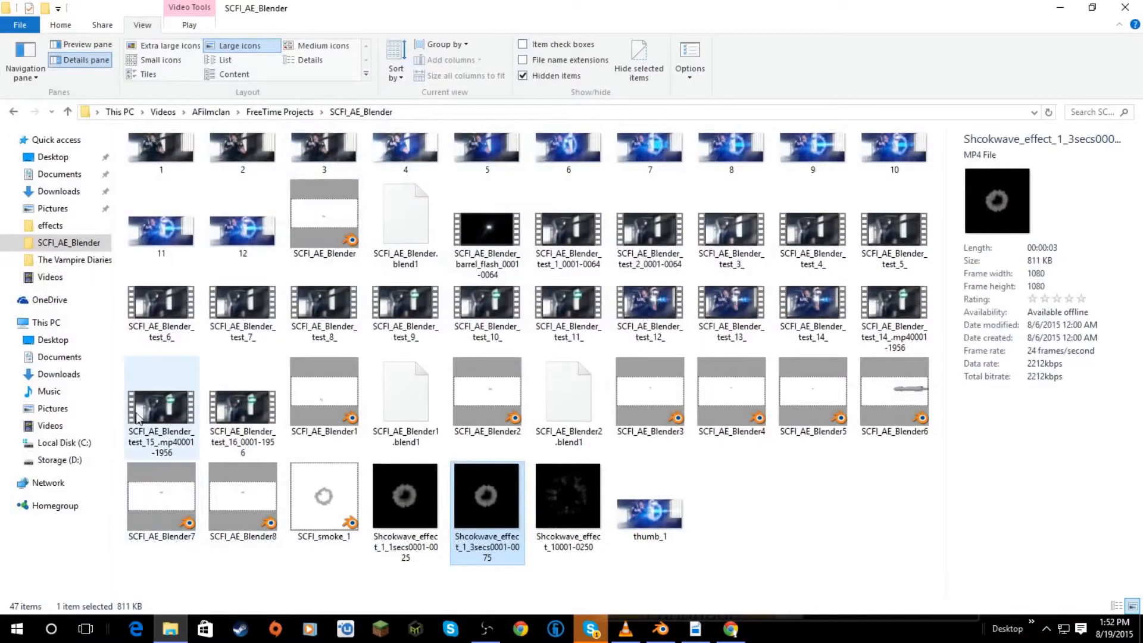
pyautogui.click(50, 425)
pyautogui.doubleClick(163, 155)
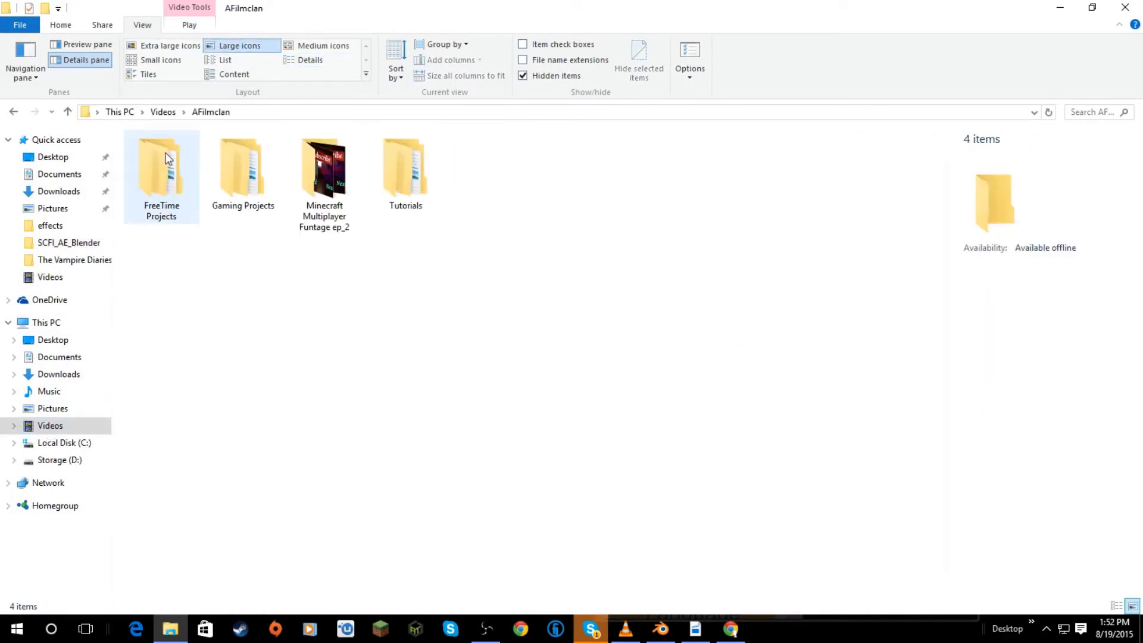
pyautogui.doubleClick(387, 179)
pyautogui.doubleClick(190, 168)
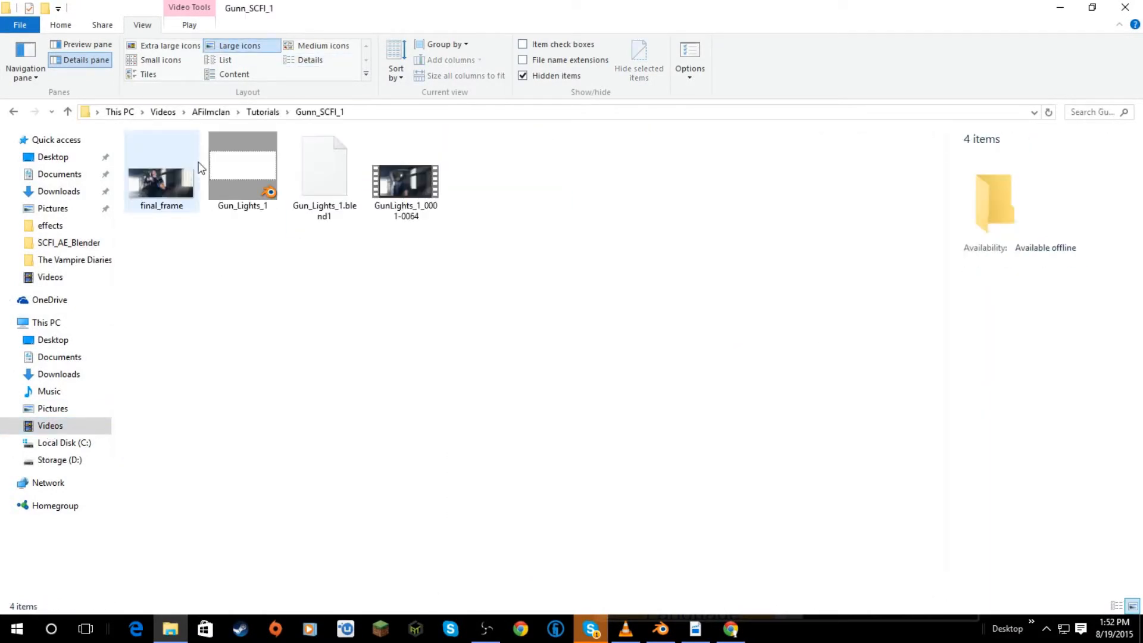
pyautogui.doubleClick(417, 191)
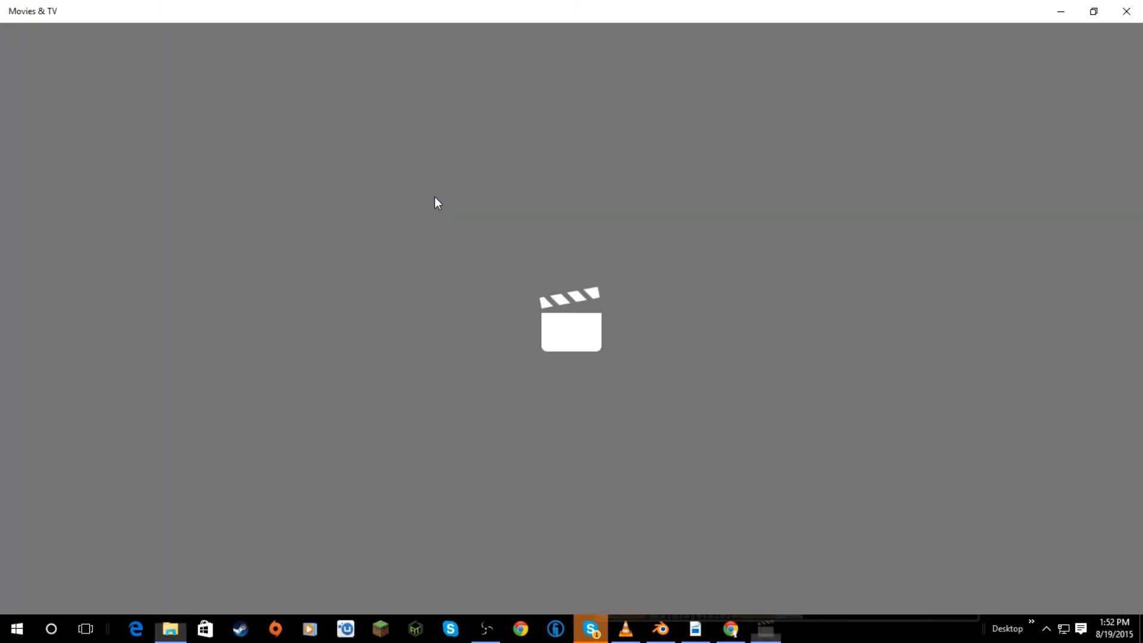
# Watch the rendered clip in full screen, replay it, and move playback to the glowing gun lights in windowed view.
pyautogui.click(631, 576)
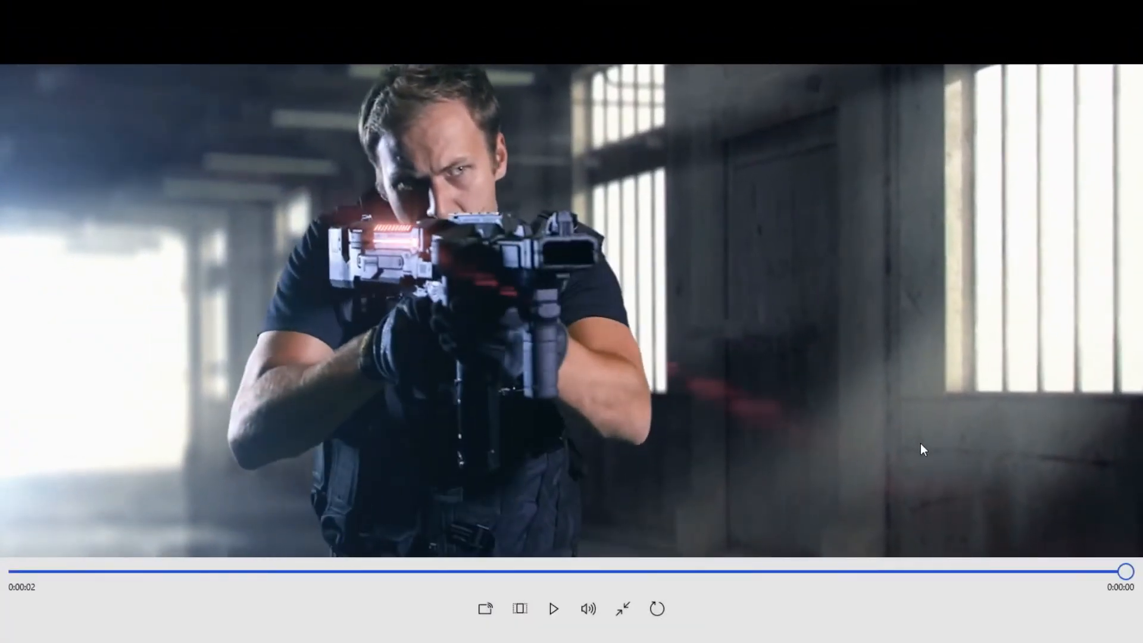
pyautogui.click(560, 609)
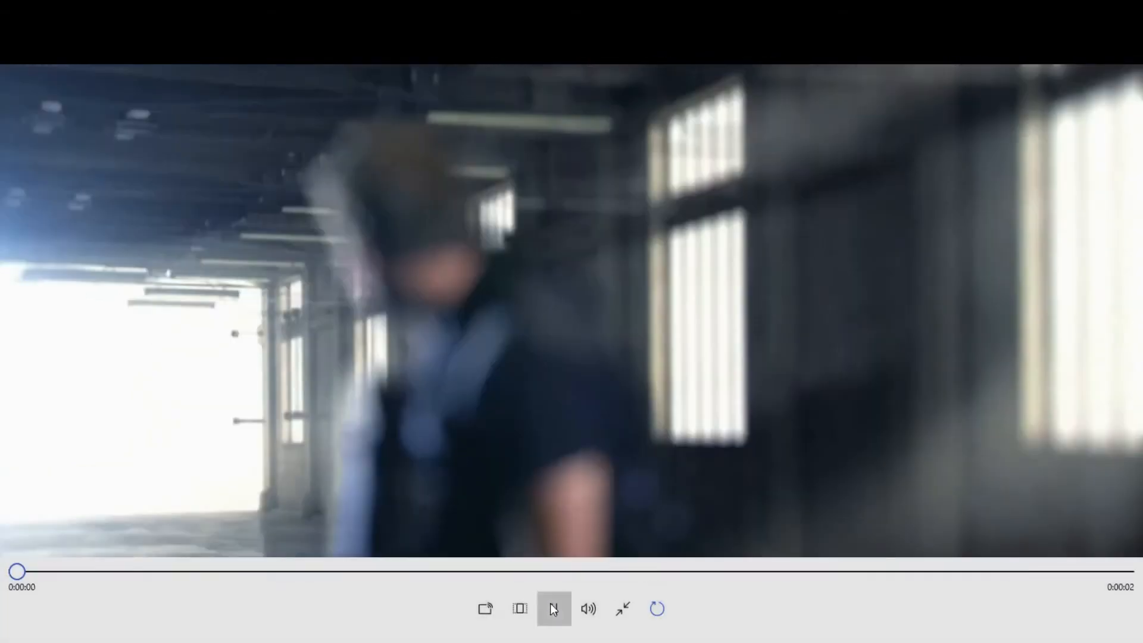
pyautogui.click(552, 606)
pyautogui.click(623, 609)
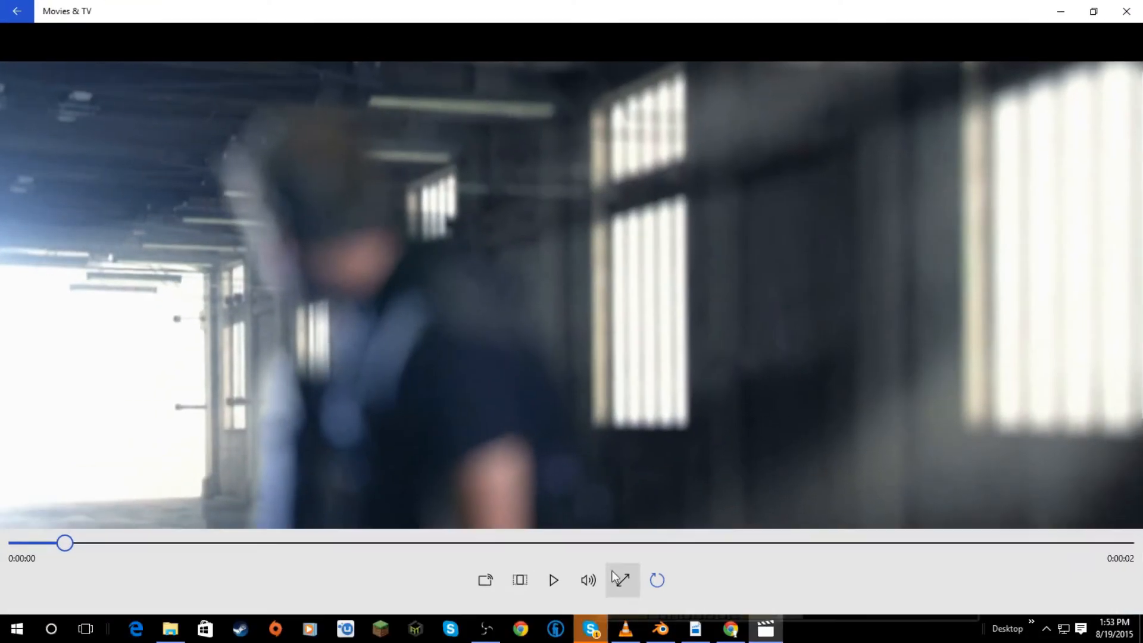
pyautogui.moveTo(521, 545); pyautogui.dragTo(675, 546)
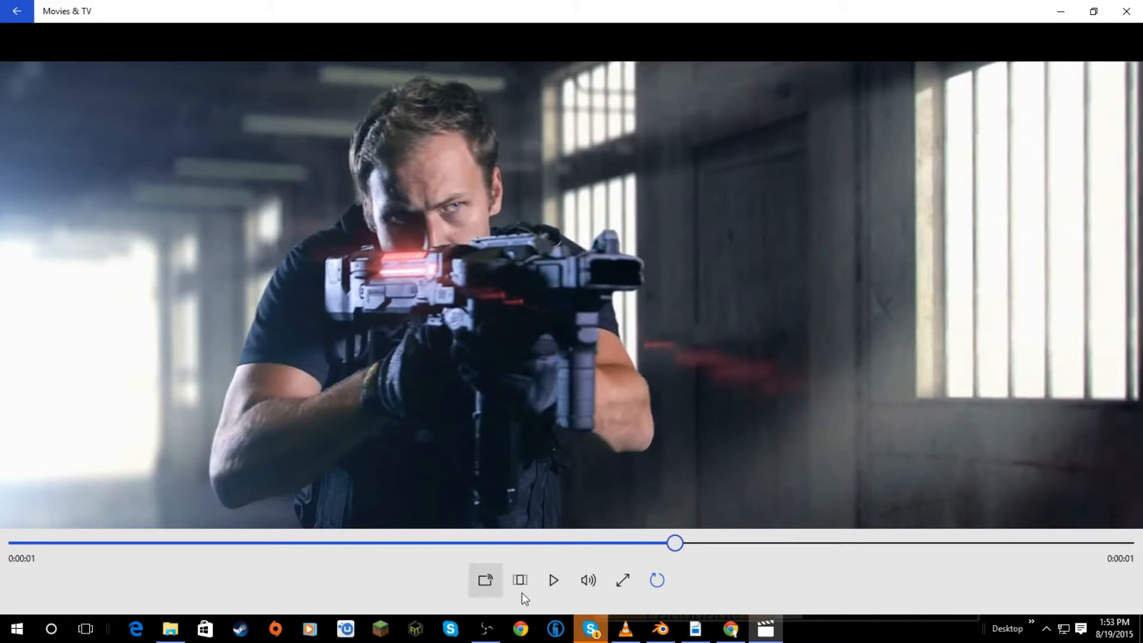
# Switch to Blender and lower the Mix of the Ghosts Glare node to -0.200 in the compositor.
pyautogui.click(661, 628)
pyautogui.moveTo(289, 193); pyautogui.dragTo(425, 184, button='middle')
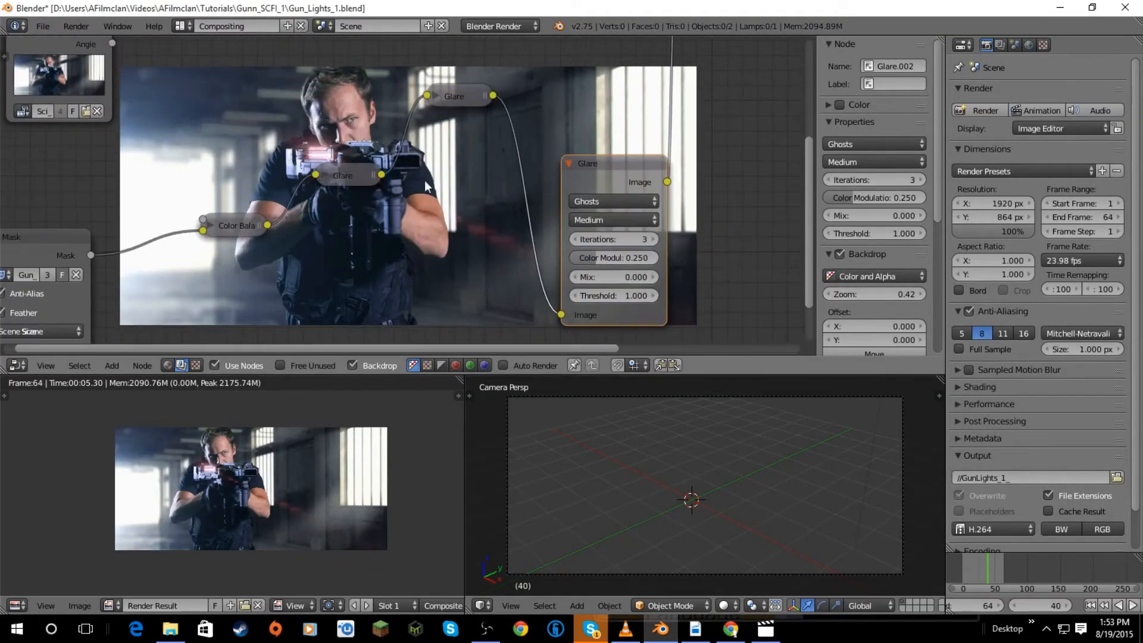
pyautogui.click(435, 93)
pyautogui.click(438, 98)
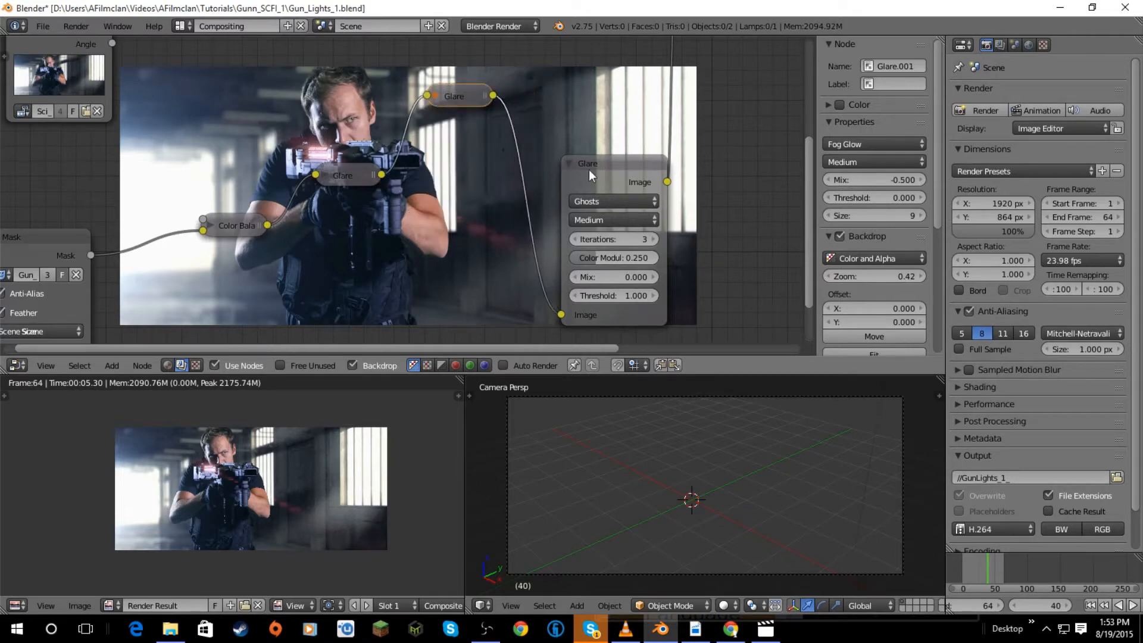
pyautogui.moveTo(608, 268); pyautogui.dragTo(168, 210, button='middle')
pyautogui.scroll(4, 458, 172)
pyautogui.click(227, 218)
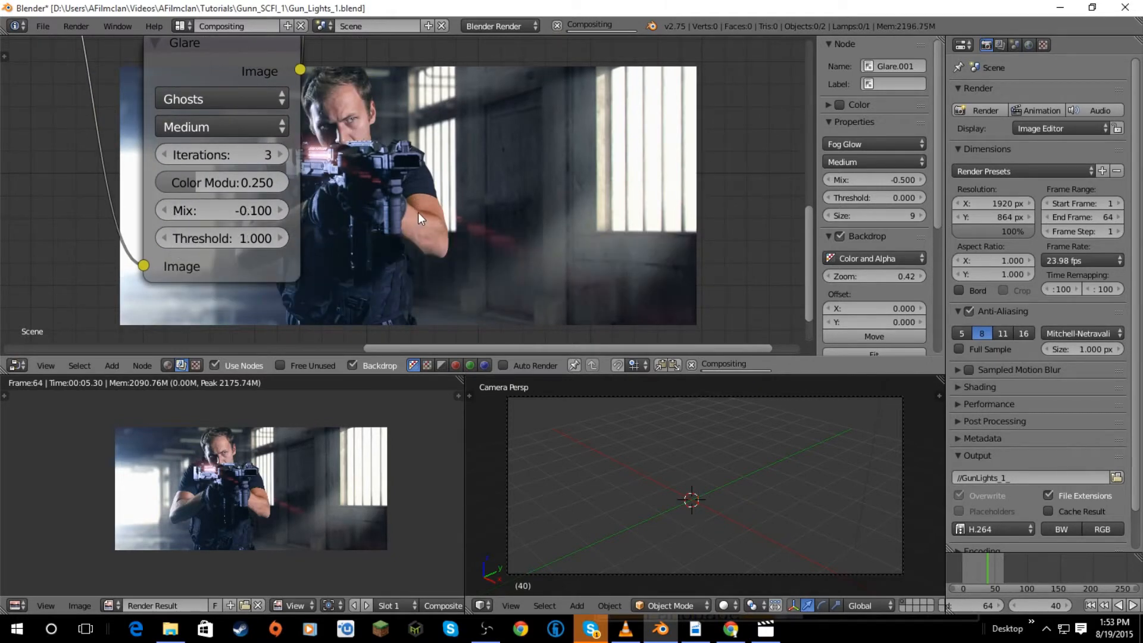
pyautogui.click(163, 210)
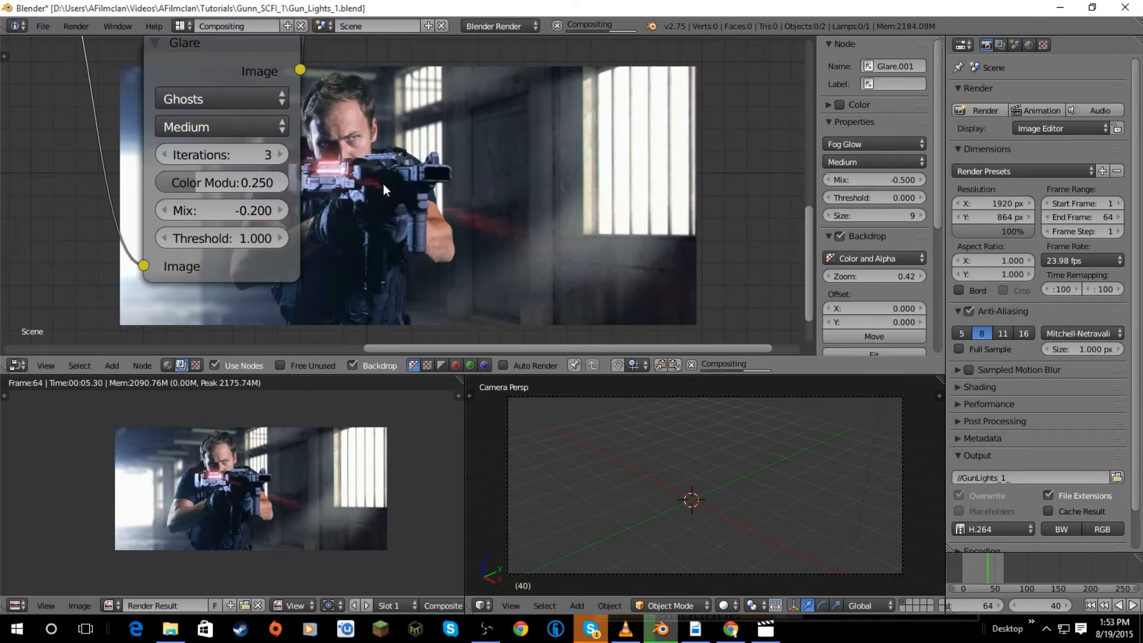
# Examine the node chain and inspect the red gun lights and their ghost reflections up close in the render result.
pyautogui.scroll(-4, 400, 199)
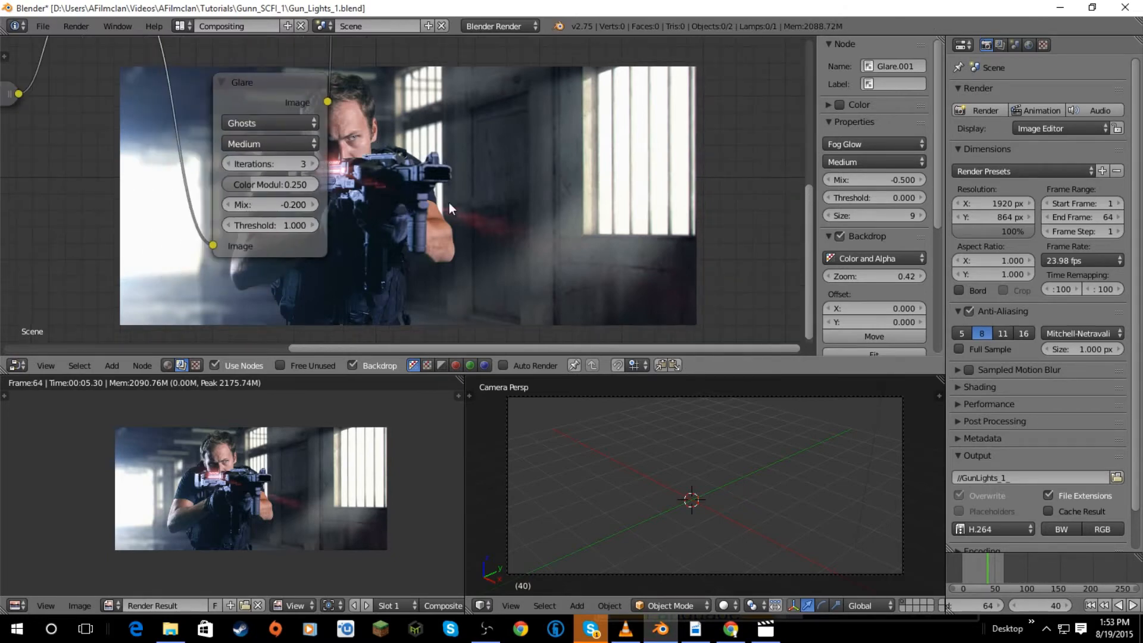
pyautogui.moveTo(644, 182); pyautogui.dragTo(512, 192, button='middle')
pyautogui.scroll(-9, 577, 192)
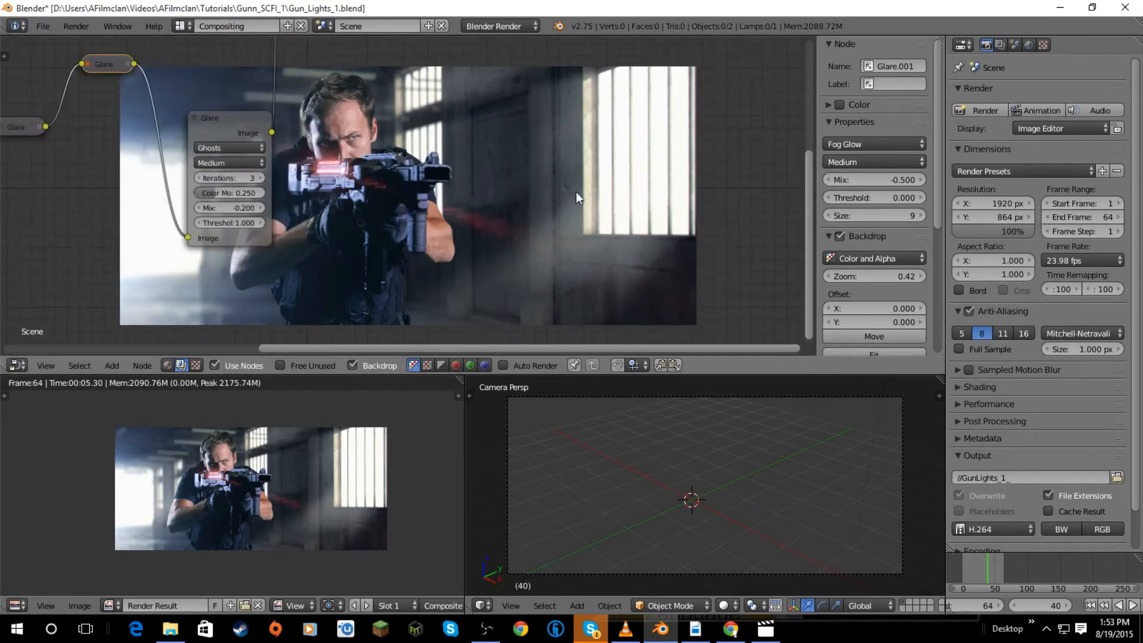
pyautogui.scroll(4, 577, 169)
pyautogui.moveTo(577, 170); pyautogui.dragTo(9, 232, button='middle')
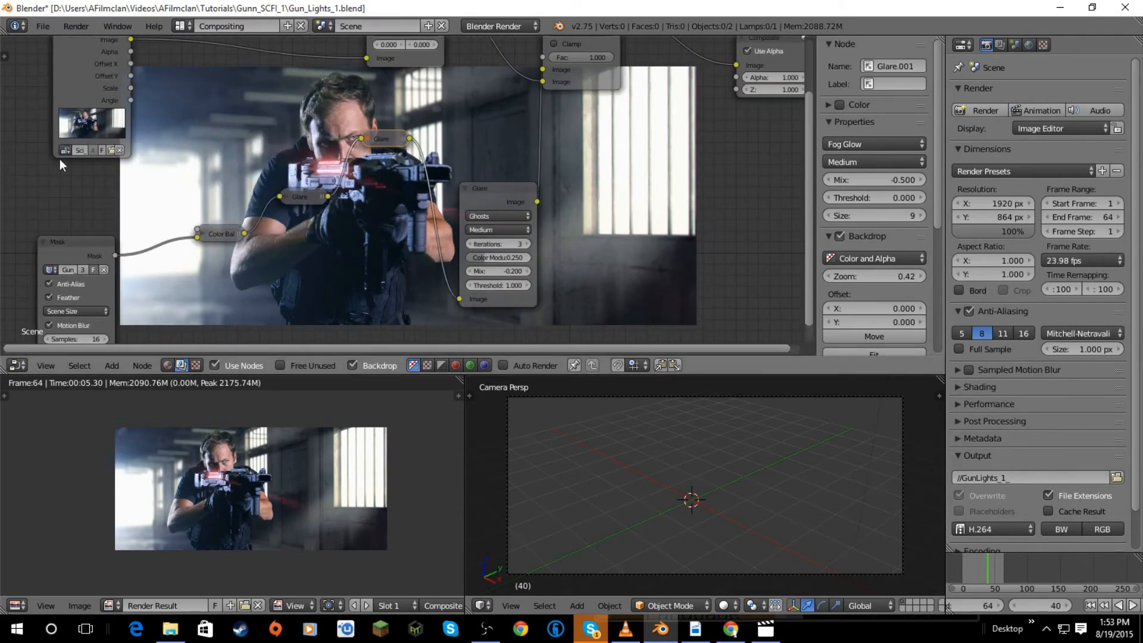
pyautogui.scroll(5, 213, 494)
pyautogui.moveTo(213, 495); pyautogui.dragTo(186, 588, button='middle')
pyautogui.scroll(3, 209, 448)
pyautogui.scroll(2, 213, 463)
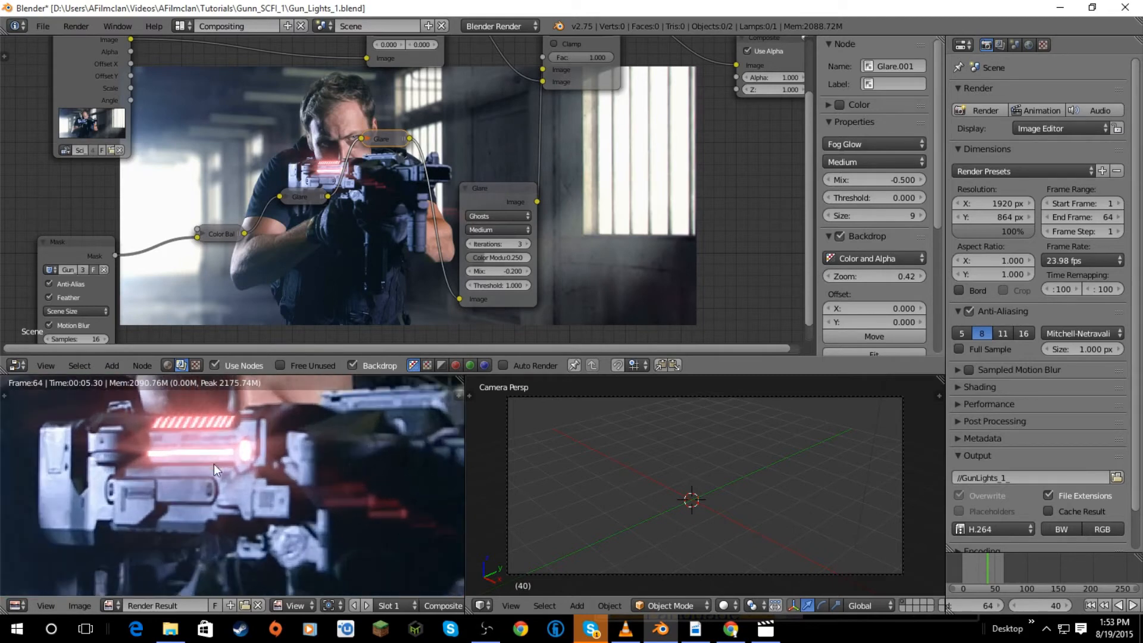
pyautogui.moveTo(179, 420); pyautogui.dragTo(224, 486, button='middle')
pyautogui.scroll(-2, 224, 486)
pyautogui.scroll(-4, 245, 455)
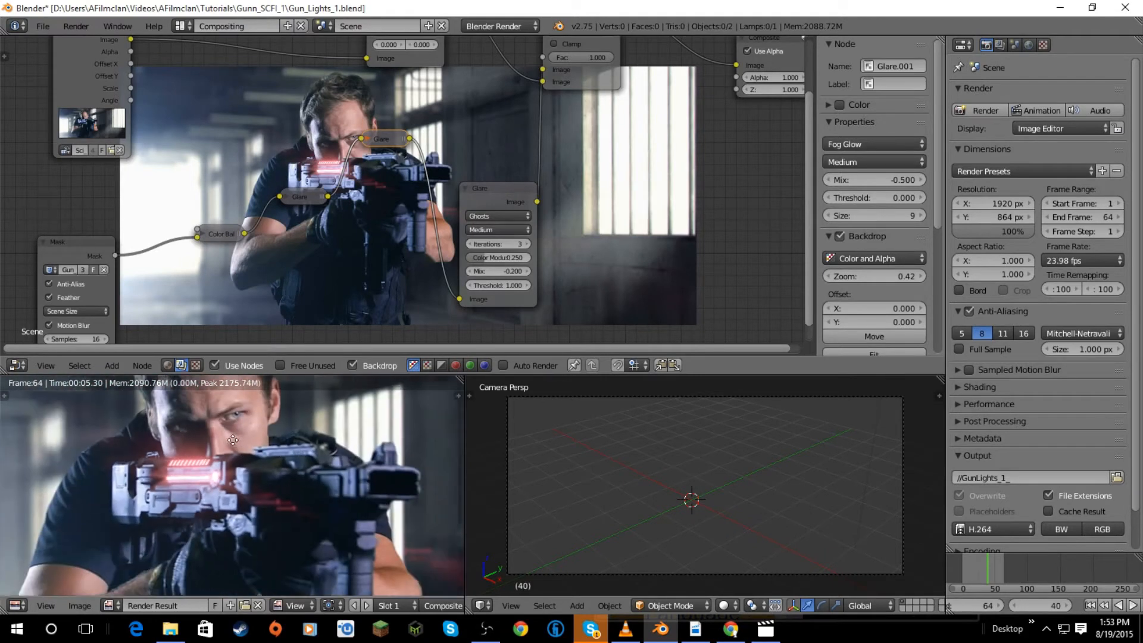
pyautogui.scroll(1, 238, 460)
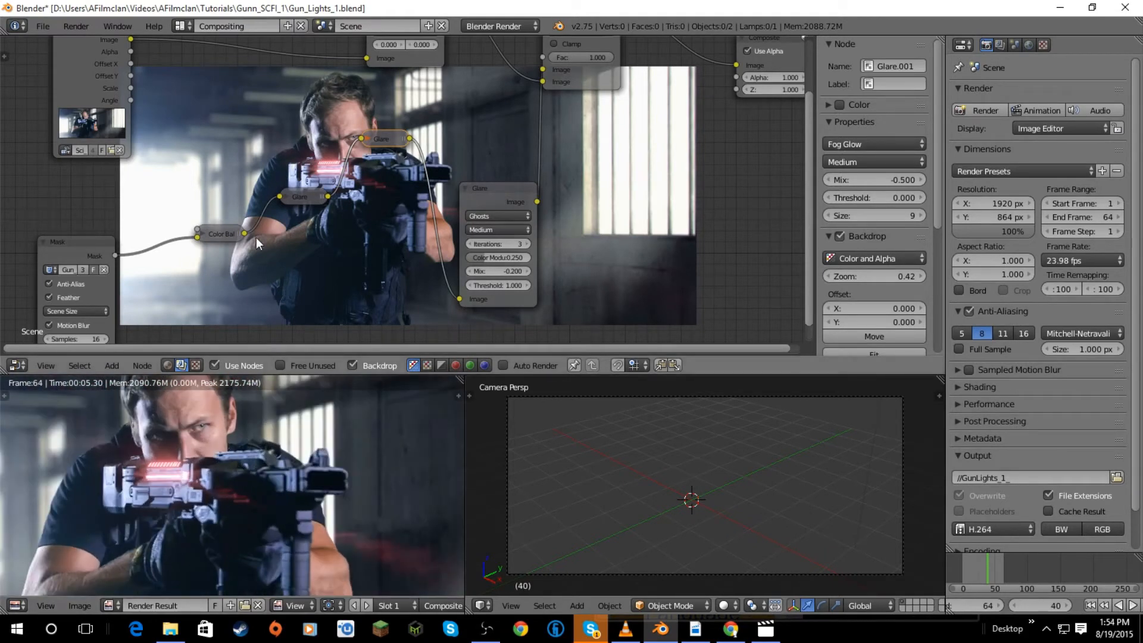
# Expand the Color Balance node and shift its Lift, Gamma and Gain colors to light cyan to recolor the gun lights.
pyautogui.moveTo(270, 223); pyautogui.dragTo(312, 204, button='middle')
pyautogui.click(241, 213)
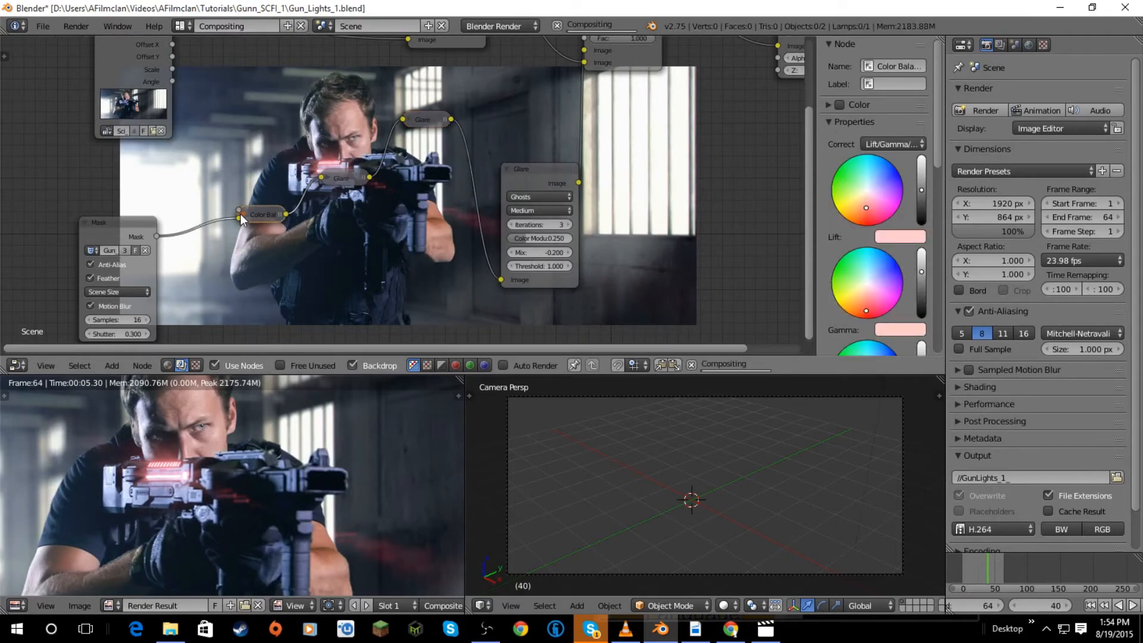
pyautogui.click(244, 213)
pyautogui.moveTo(260, 231); pyautogui.dragTo(186, 164, button='middle')
pyautogui.scroll(-1, 185, 165)
pyautogui.scroll(3, 186, 171)
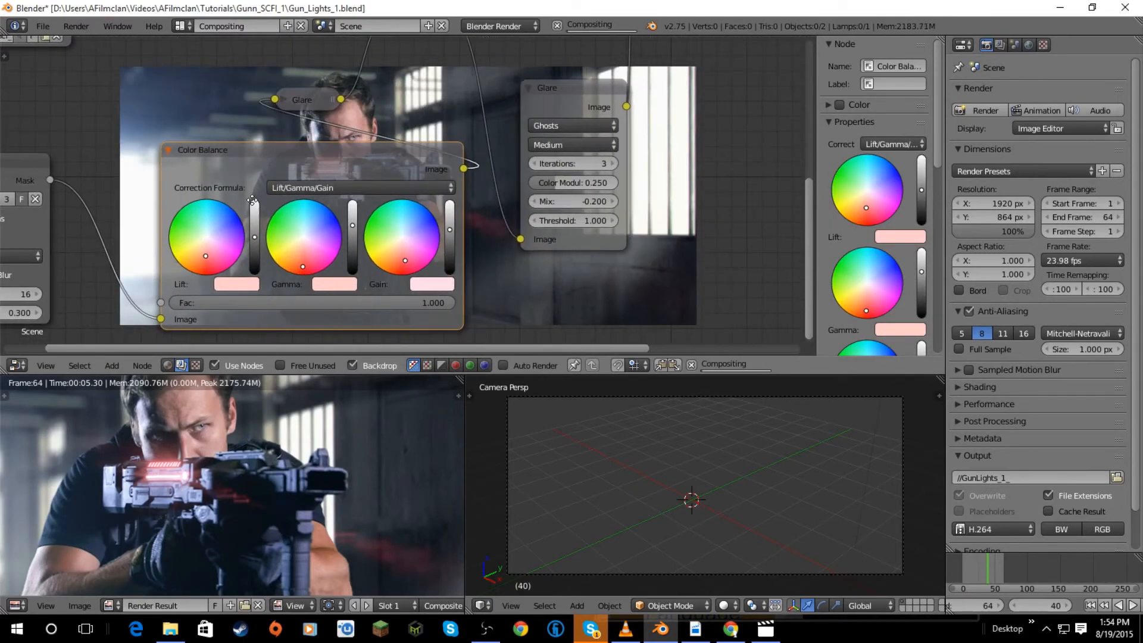
pyautogui.click(213, 207)
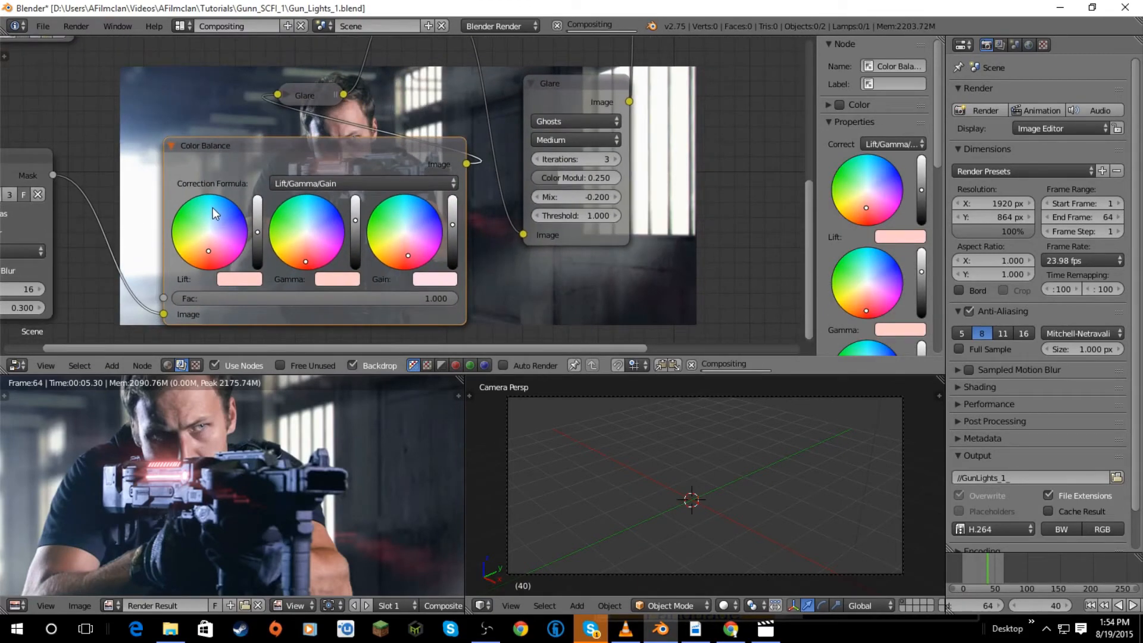
pyautogui.click(311, 206)
pyautogui.click(406, 209)
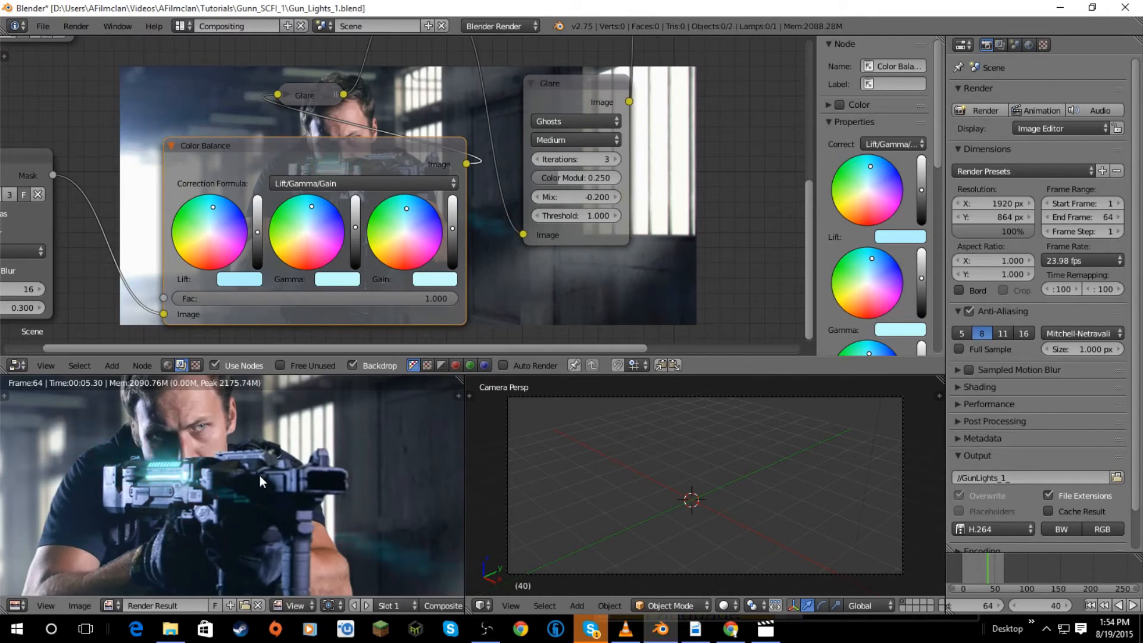
pyautogui.scroll(-2, 273, 467)
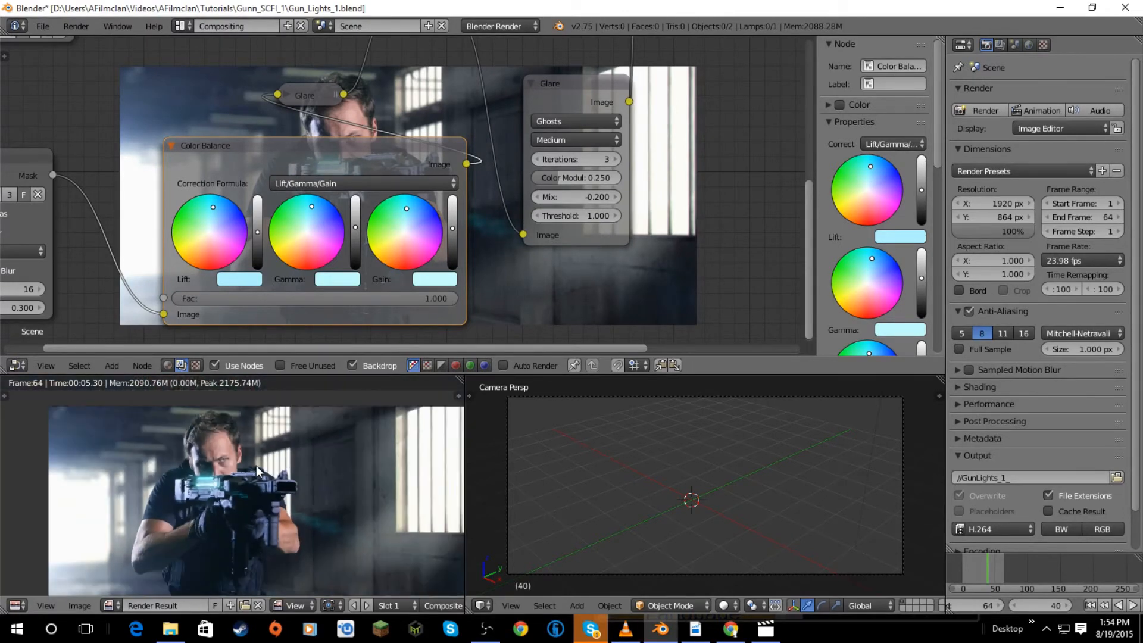